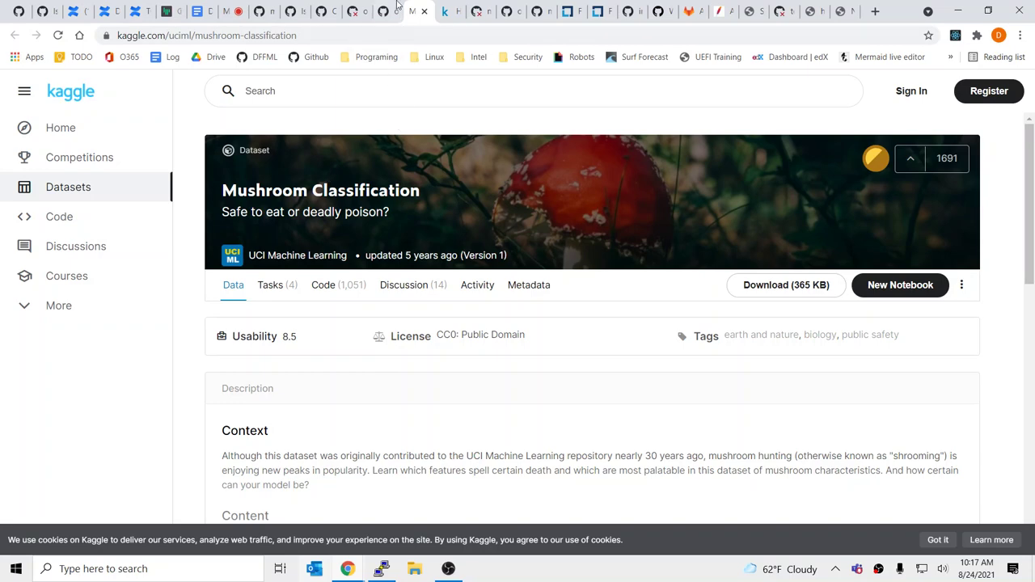
Close the Kaggle mushroom dataset tab and return to PR #1149's changed-file diff
{"action": "left_click", "coordinate": [424, 11]}
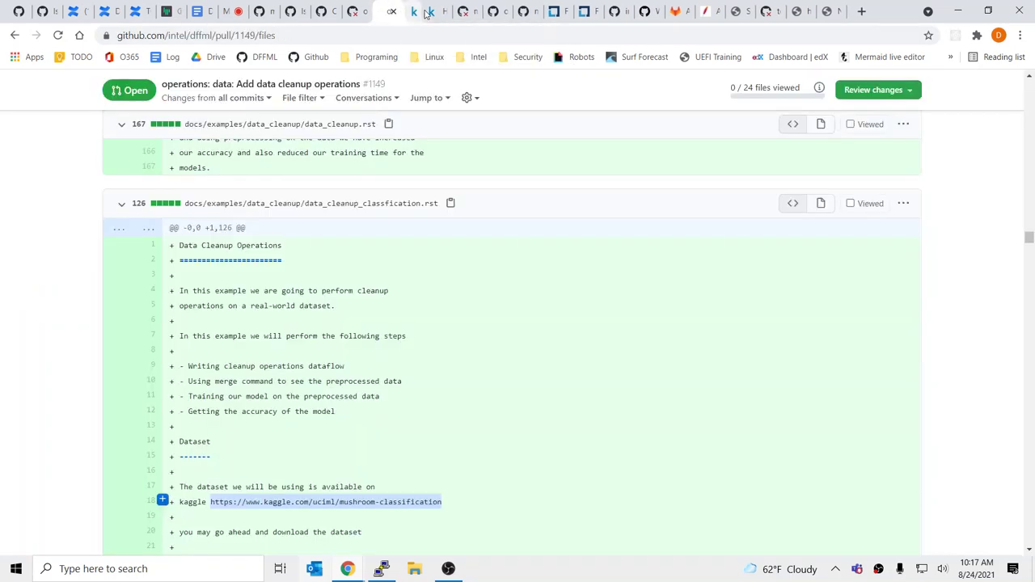
{"action": "left_click", "coordinate": [518, 434]}
{"action": "scroll", "coordinate": [517, 437], "scroll_direction": "down", "scroll_amount": 5}
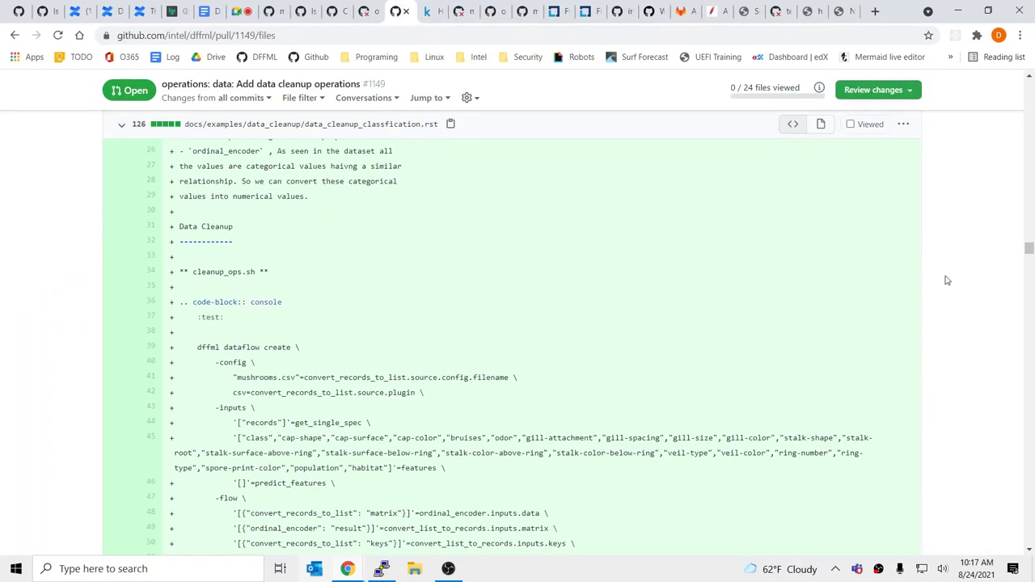
{"action": "scroll", "coordinate": [280, 288], "scroll_direction": "down", "scroll_amount": 2}
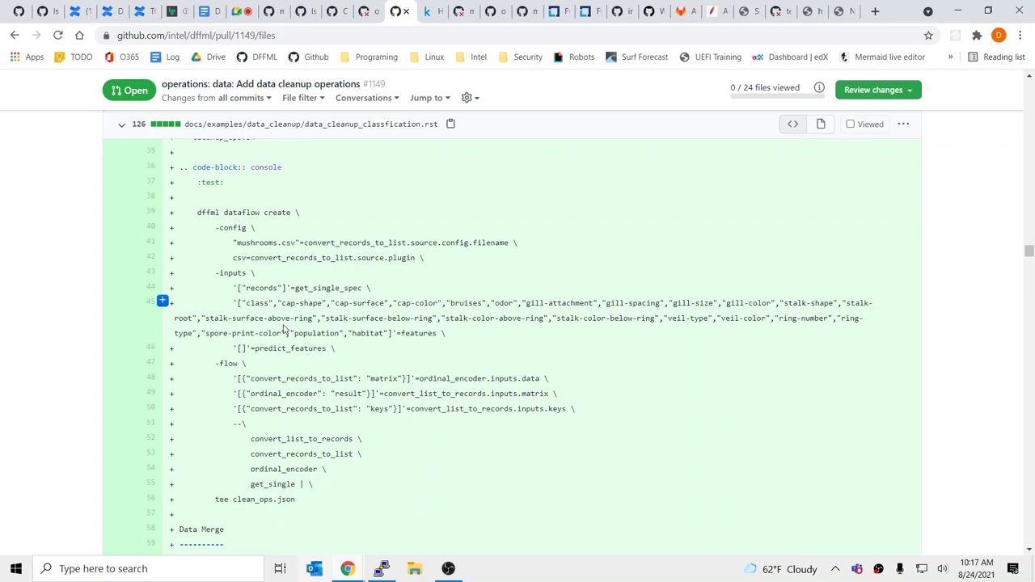
{"action": "scroll", "coordinate": [504, 369], "scroll_direction": "down", "scroll_amount": 9}
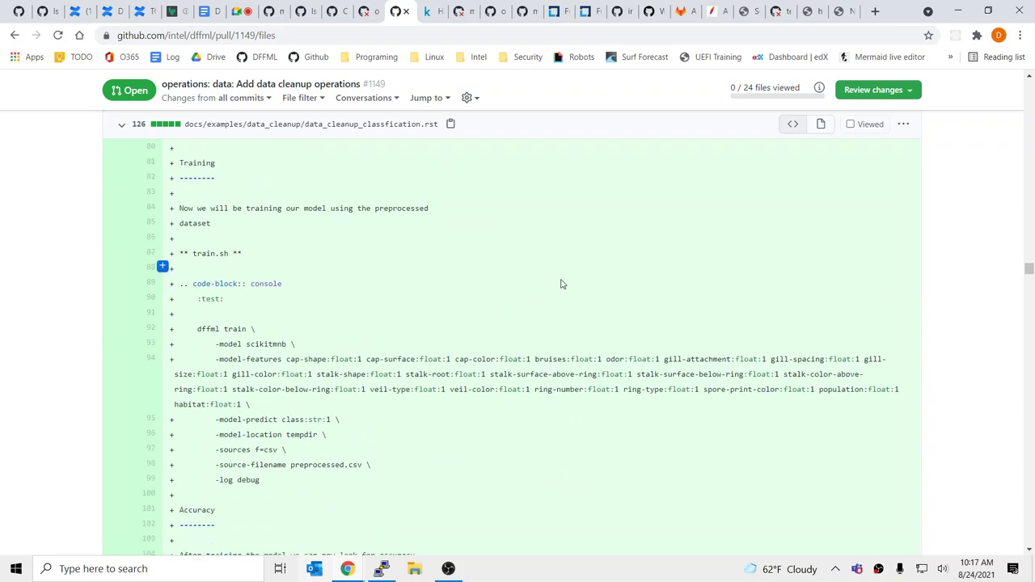
Read further down PR #1149's data cleanup diff, then bring the terminal forward
{"action": "scroll", "coordinate": [562, 284], "scroll_direction": "down", "scroll_amount": 20}
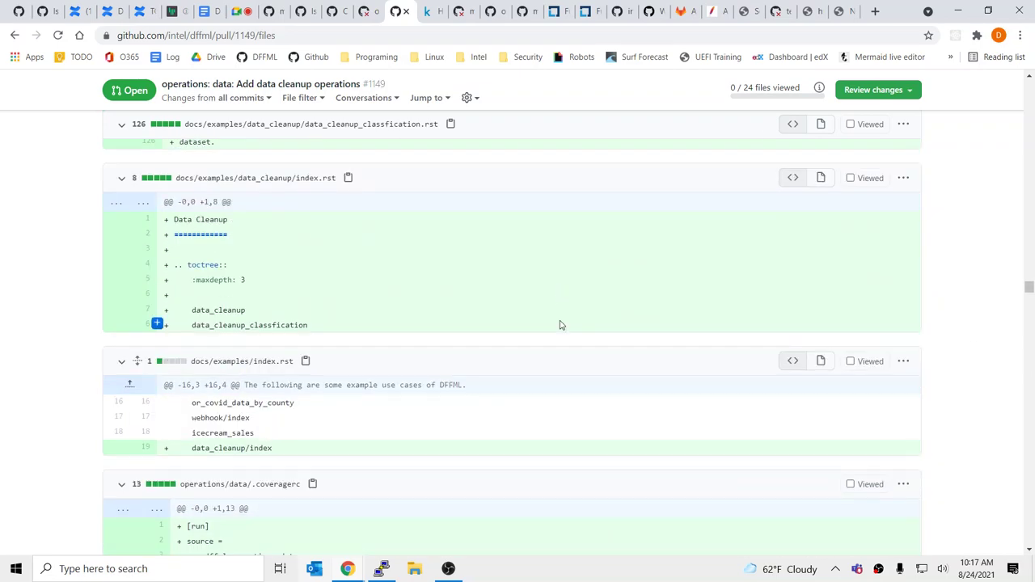
{"action": "scroll", "coordinate": [561, 325], "scroll_direction": "down", "scroll_amount": 6}
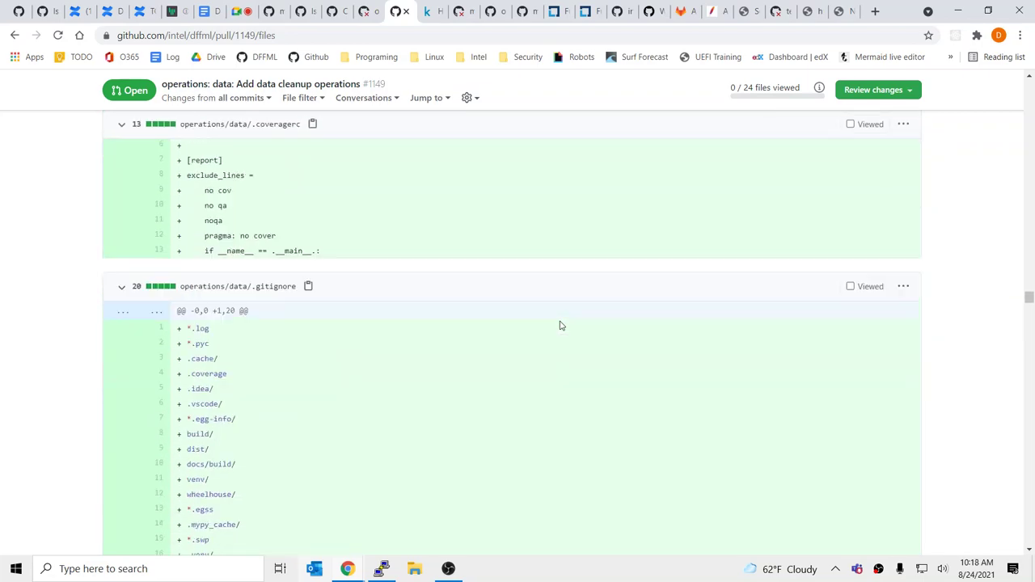
{"action": "scroll", "coordinate": [562, 325], "scroll_direction": "down", "scroll_amount": 15}
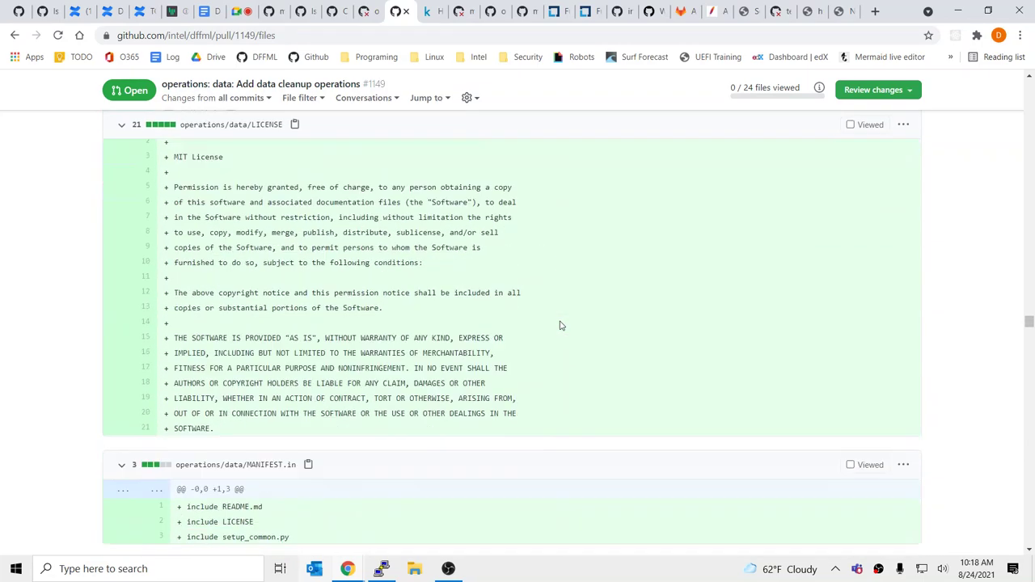
{"action": "scroll", "coordinate": [561, 325], "scroll_direction": "down", "scroll_amount": 20}
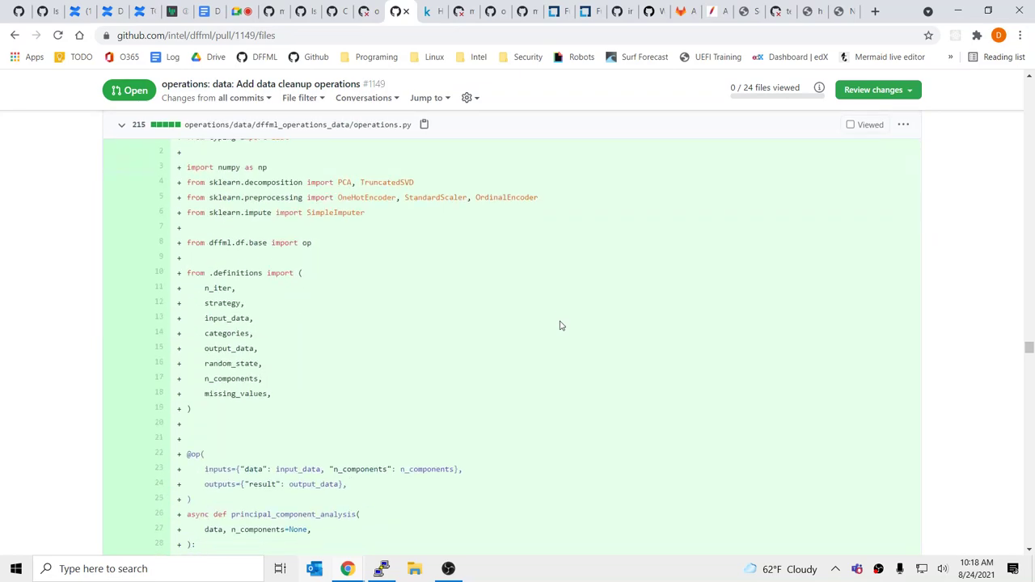
{"action": "scroll", "coordinate": [561, 325], "scroll_direction": "down", "scroll_amount": 20}
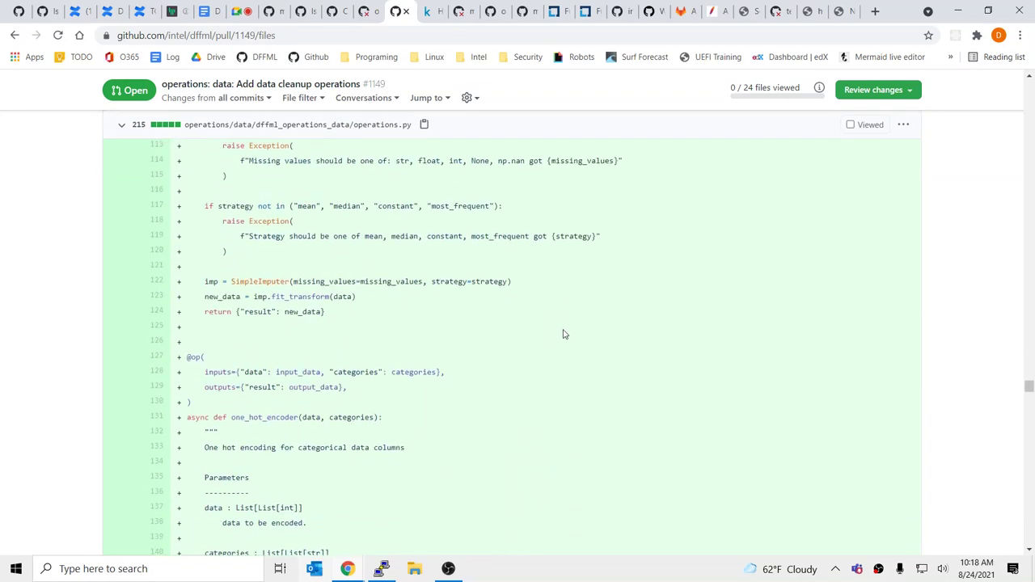
{"action": "scroll", "coordinate": [564, 334], "scroll_direction": "down", "scroll_amount": 10}
{"action": "left_click", "coordinate": [381, 569]}
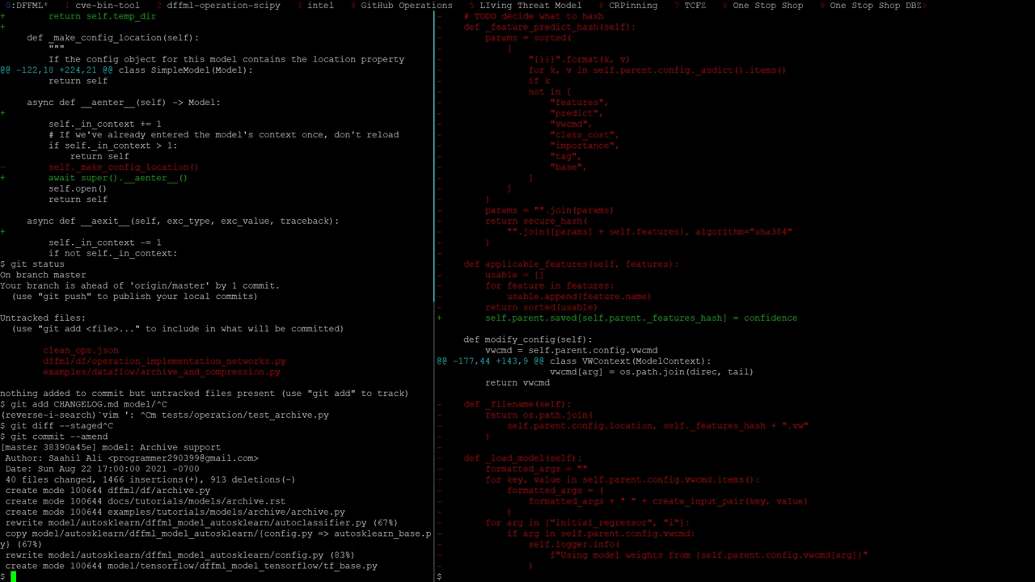
Push the amended 'model: Archive support' commit to origin master with git push
{"action": "key", "text": "alt+Tab"}
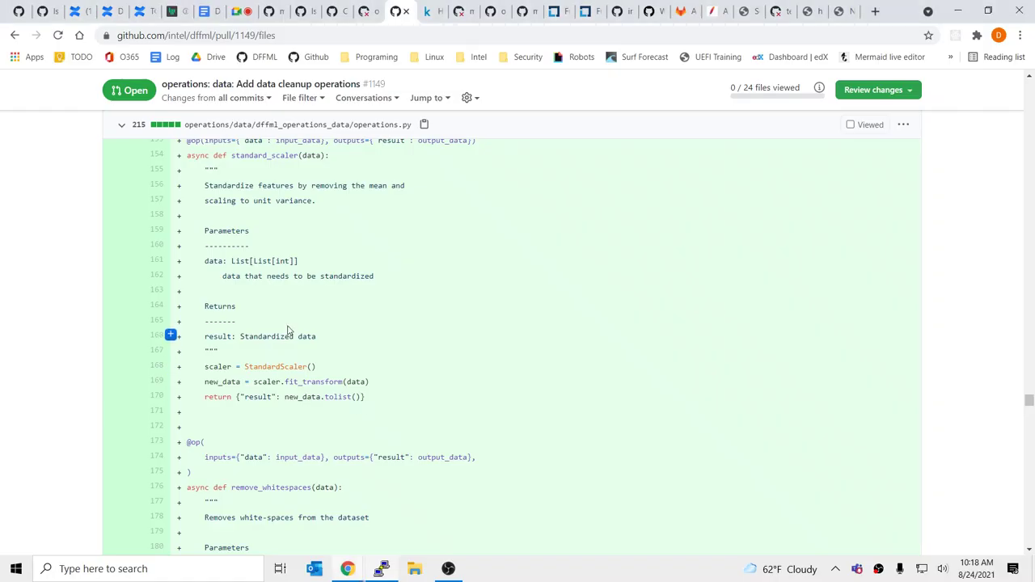
{"action": "key", "text": "alt+Tab"}
{"action": "type", "text": "git push"}
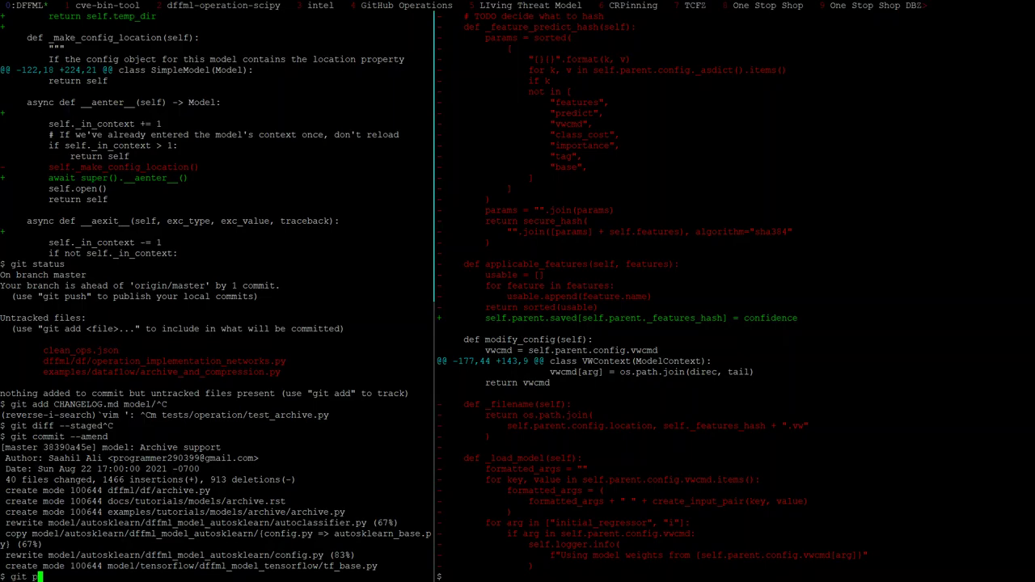
{"action": "key", "text": "Return"}
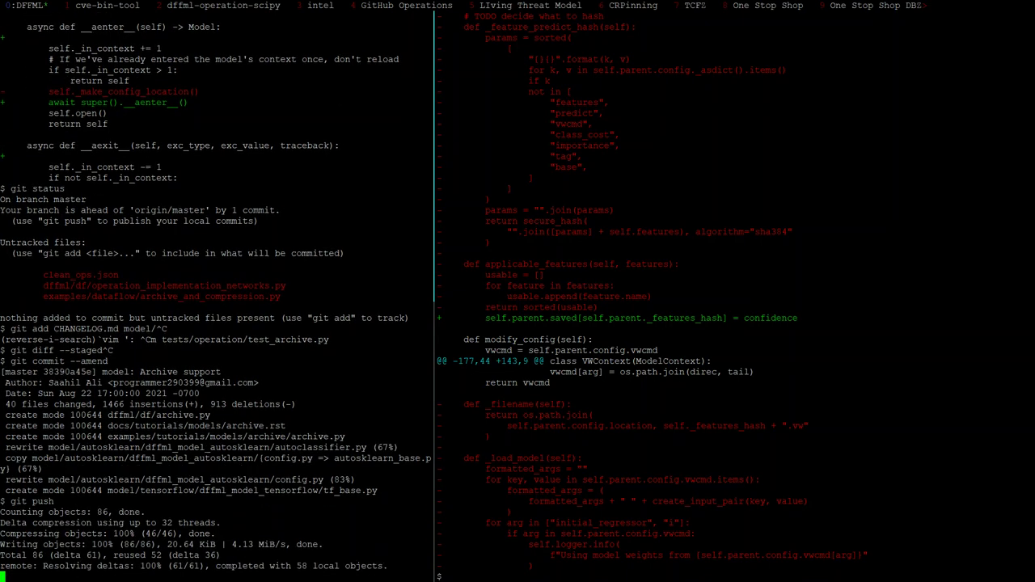
Review the commit history with git log, then switch back to the browser
{"action": "type", "text": "git log"}
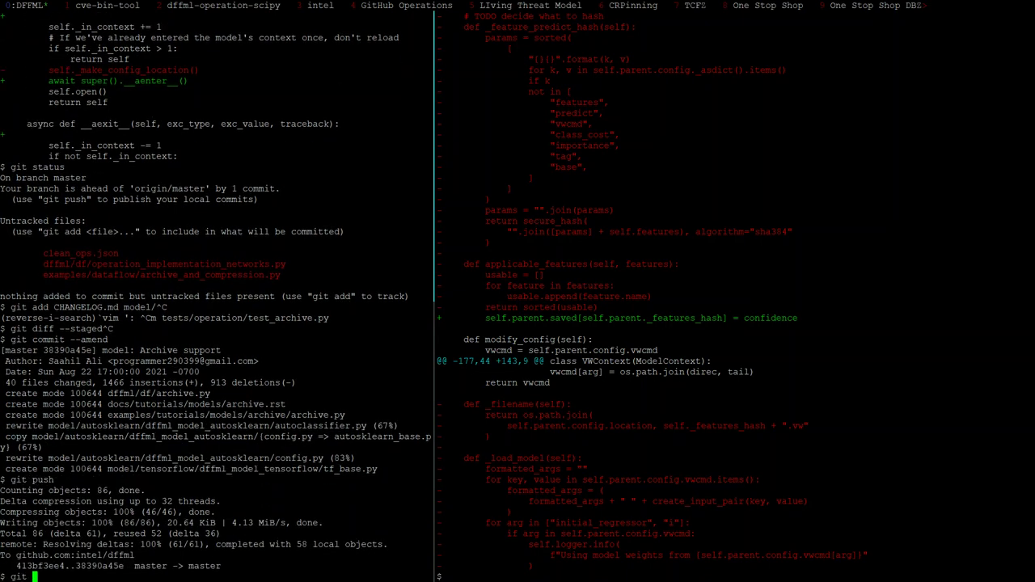
{"action": "key", "text": "Return"}
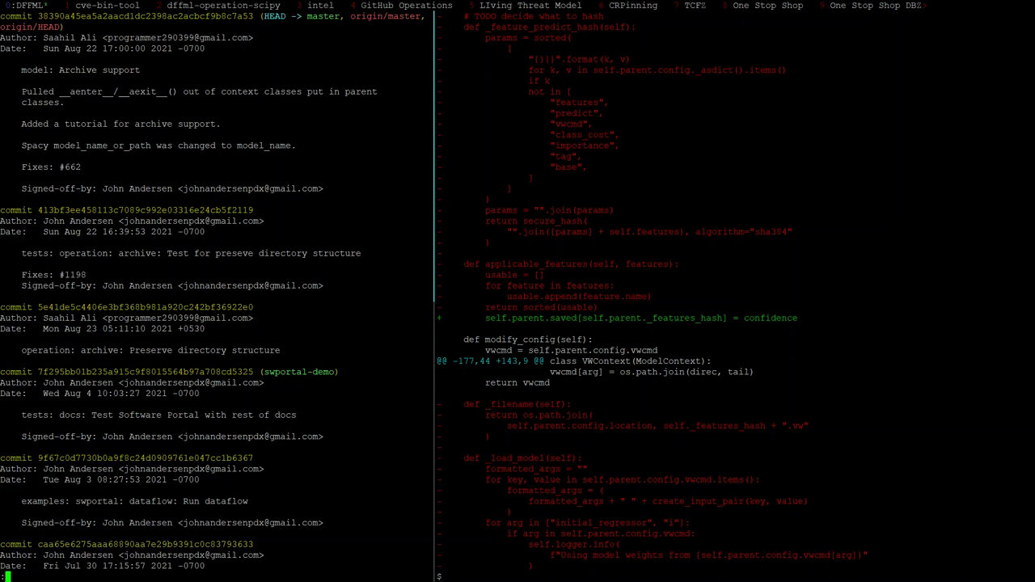
{"action": "key", "text": "alt+Tab"}
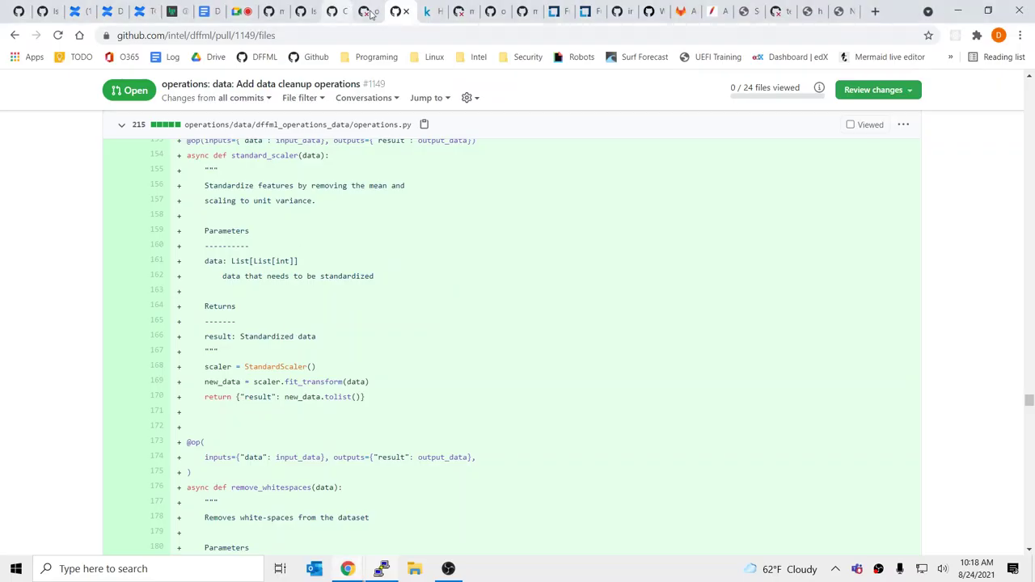
Browse the open pull requests, the code page and master's latest commit checks, reaching master's commit history
{"action": "left_click", "coordinate": [349, 13]}
{"action": "left_click", "coordinate": [335, 13]}
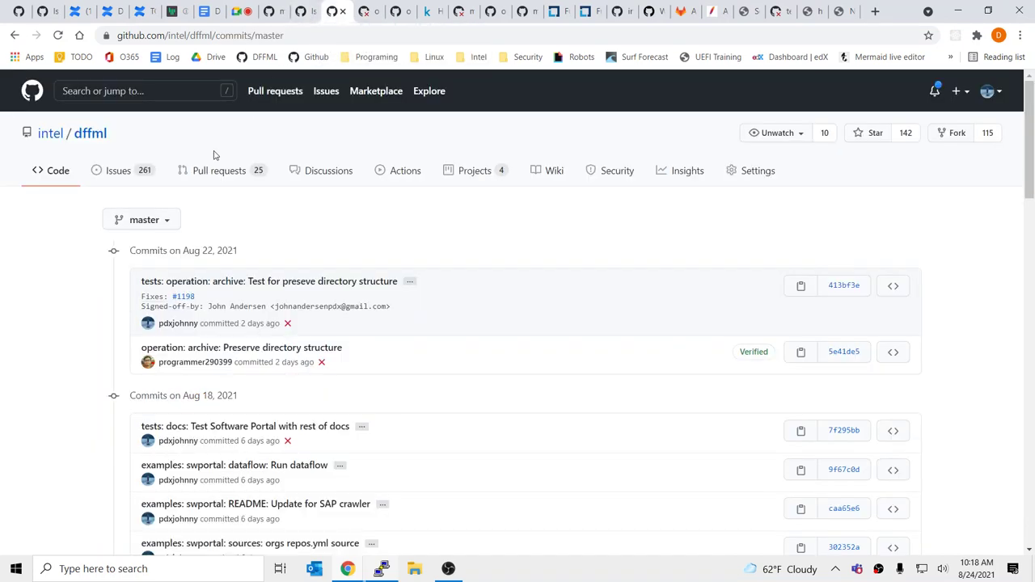
{"action": "left_click", "coordinate": [222, 176]}
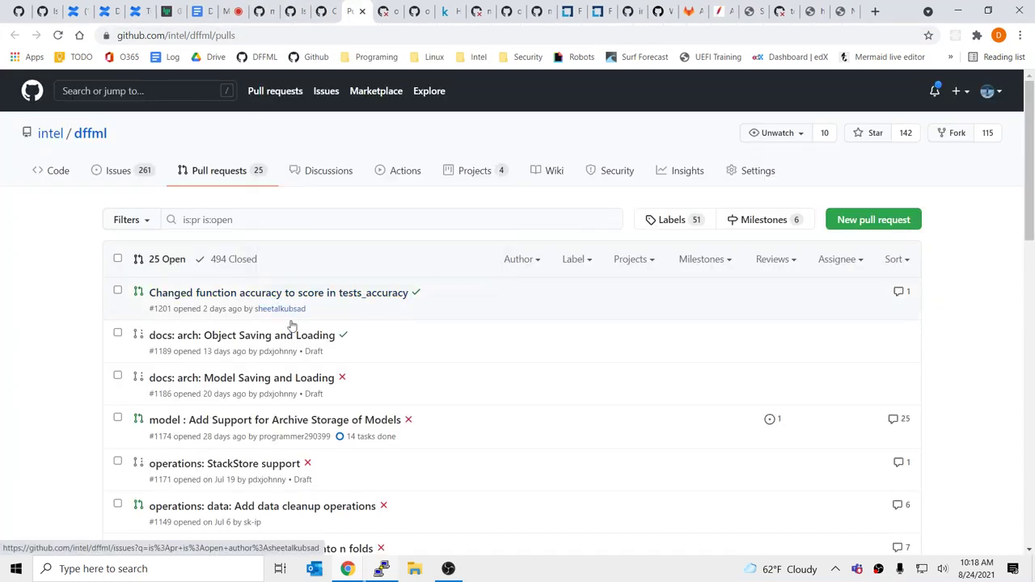
{"action": "left_click", "coordinate": [321, 421]}
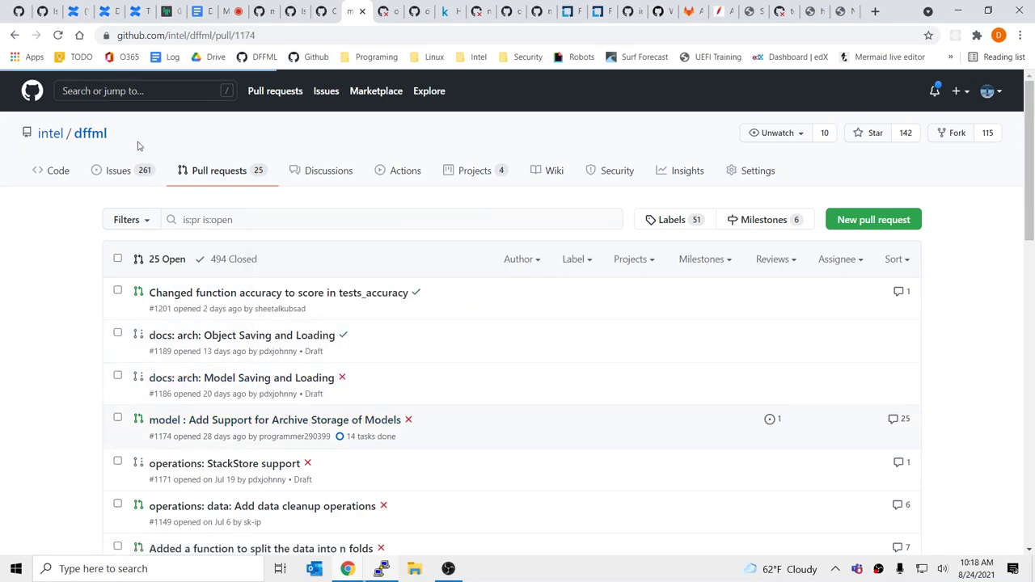
{"action": "left_click", "coordinate": [44, 178]}
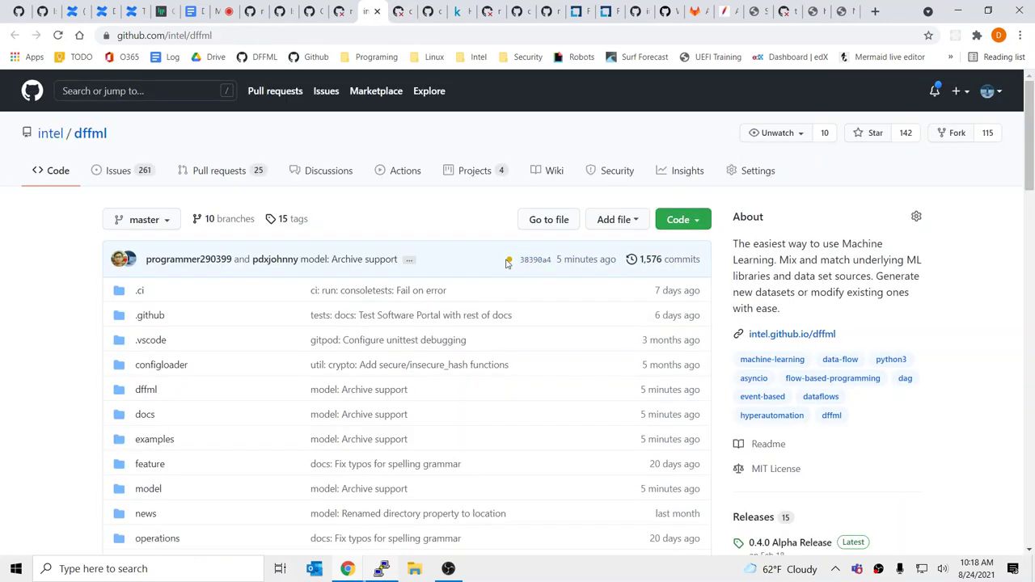
{"action": "left_click", "coordinate": [509, 259]}
{"action": "left_click", "coordinate": [668, 259]}
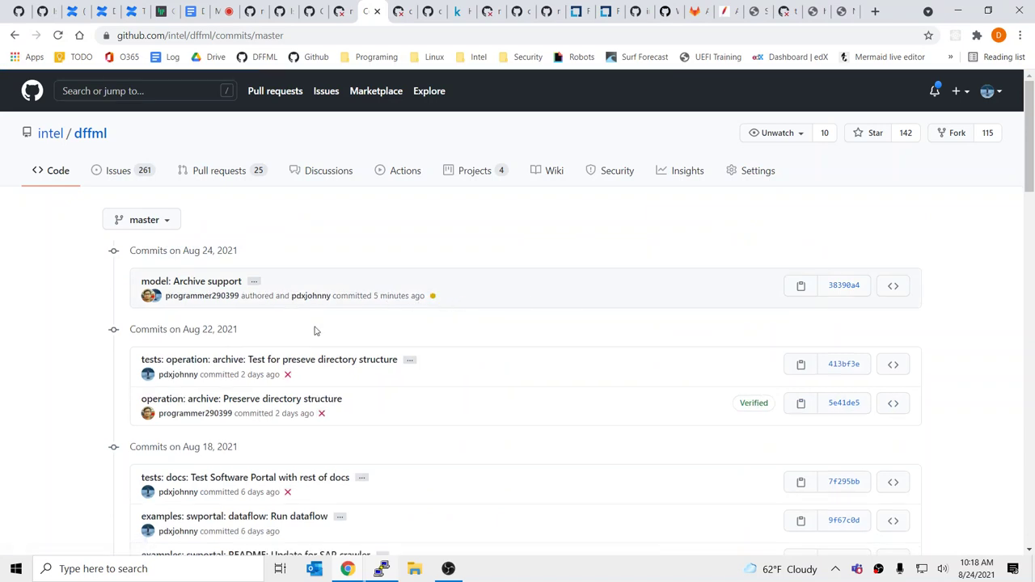
Open commit 38390a4 in a new tab and view it as a raw .patch
{"action": "middle_click", "coordinate": [837, 287]}
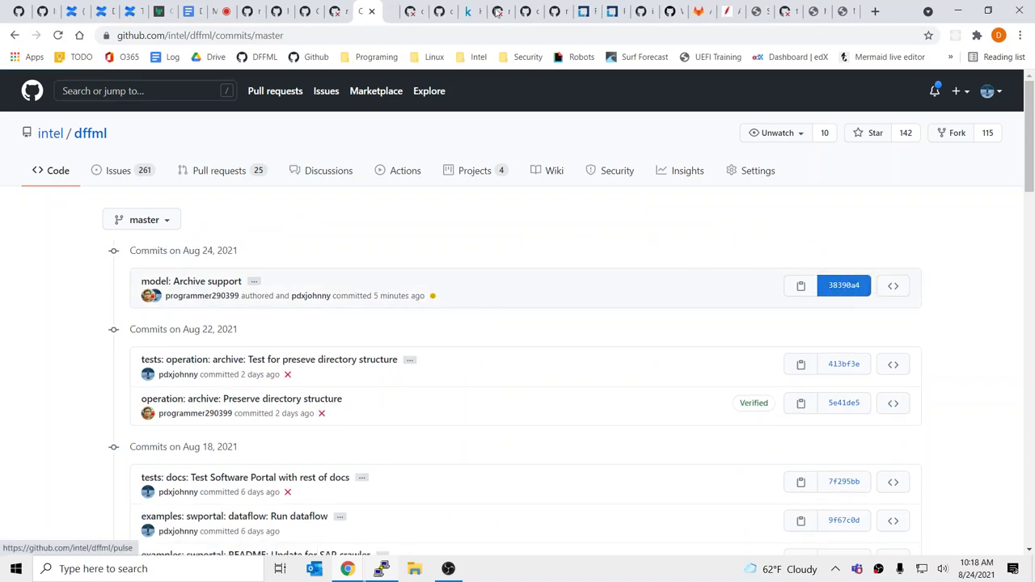
{"action": "left_click", "coordinate": [391, 12]}
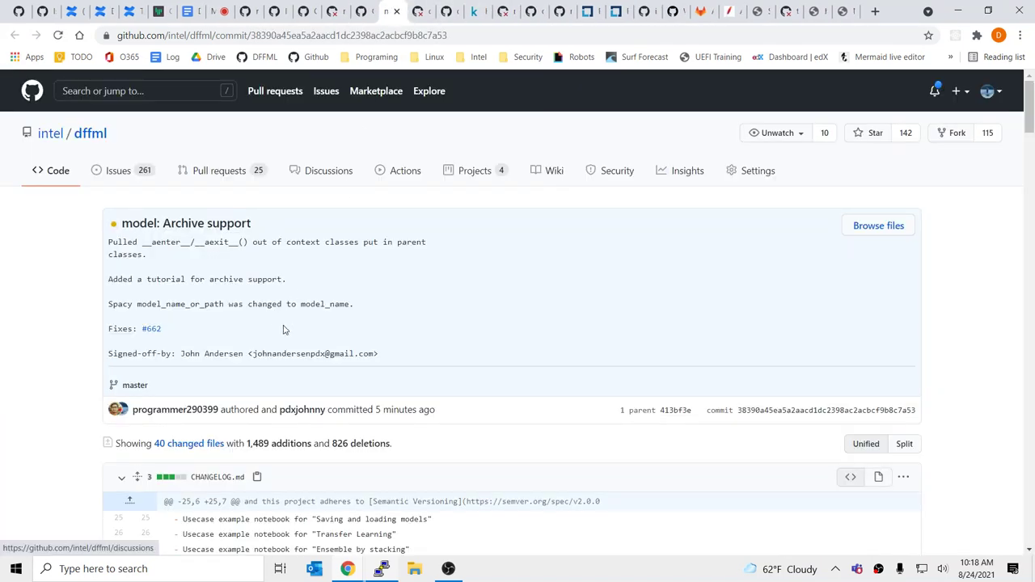
{"action": "left_click", "coordinate": [482, 35]}
{"action": "left_click", "coordinate": [482, 36]}
{"action": "type", "text": ".patch"}
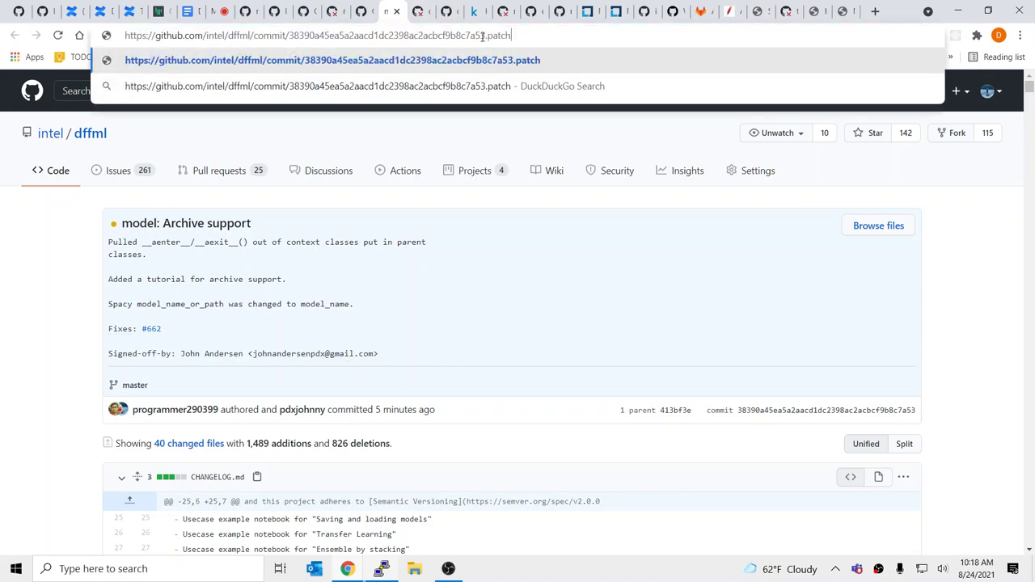
{"action": "key", "text": "Return"}
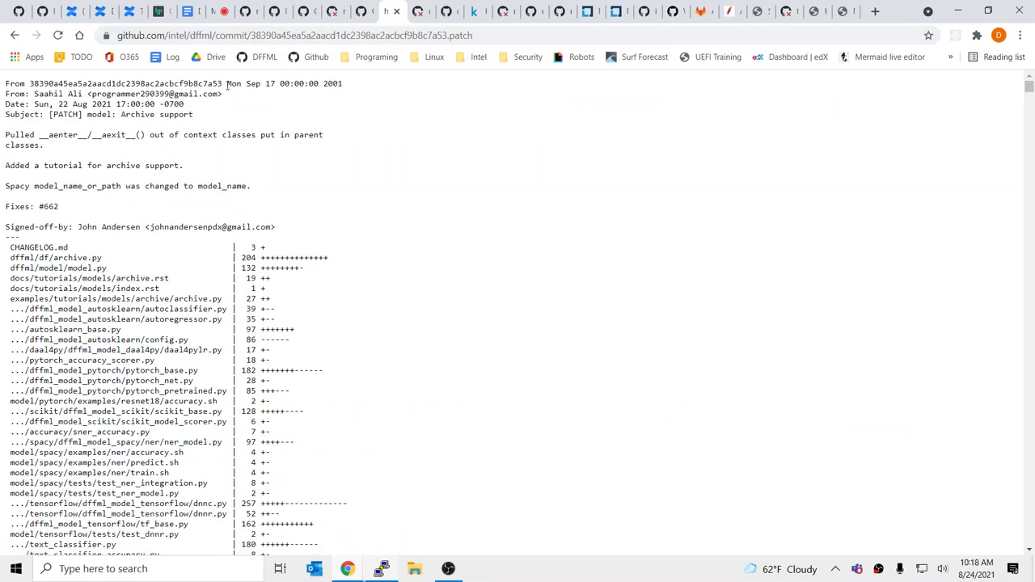
Inspect the patch's placeholder date and Date line, then close the patch tab
{"action": "left_click_drag", "start_coordinate": [228, 85], "coordinate": [409, 85]}
{"action": "left_click", "coordinate": [405, 85]}
{"action": "left_click_drag", "start_coordinate": [15, 103], "coordinate": [248, 105]}
{"action": "left_click", "coordinate": [250, 107]}
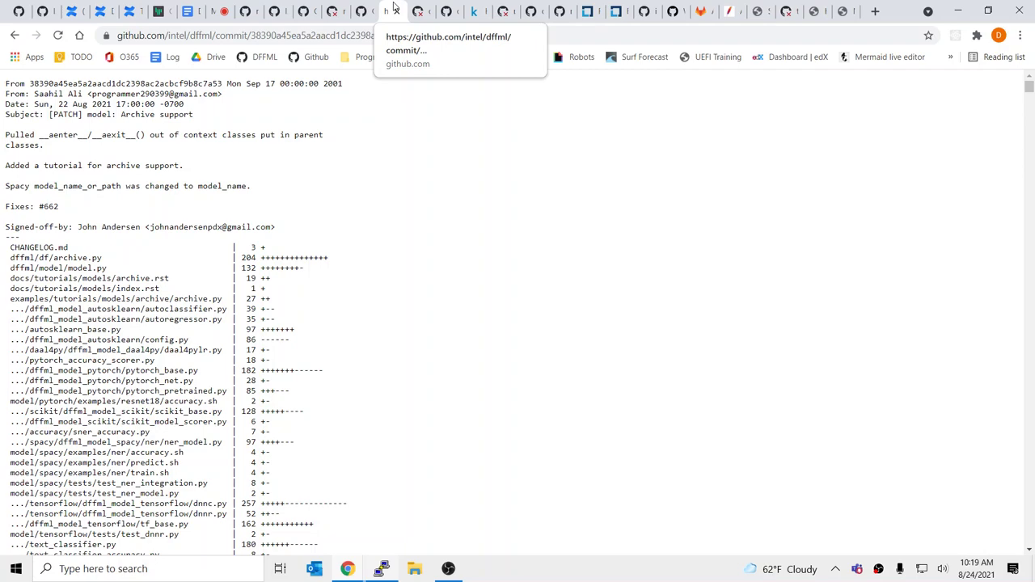
{"action": "left_click", "coordinate": [395, 11]}
{"action": "left_click", "coordinate": [369, 8]}
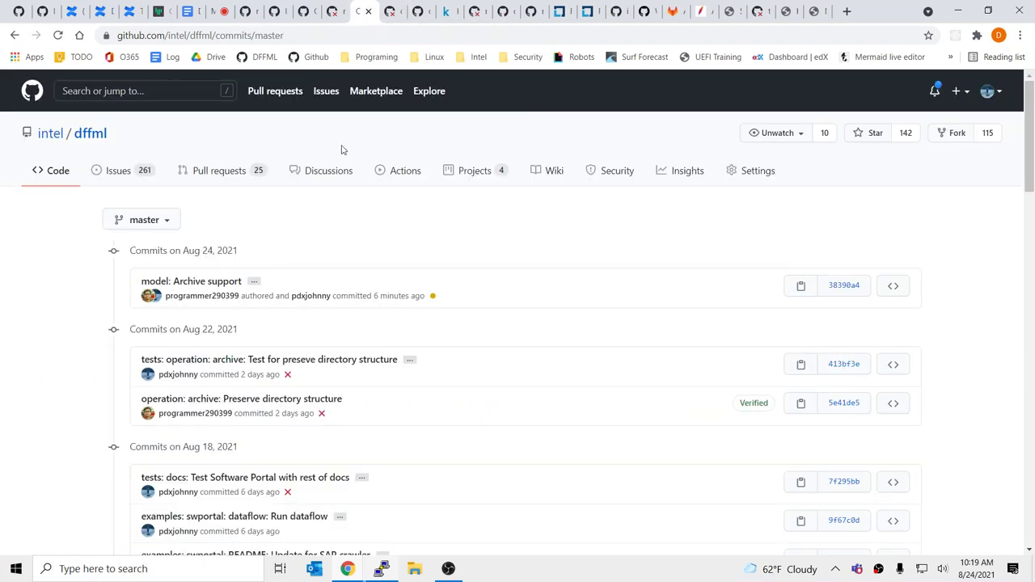
Copy the link to commit 38390a4 from master's commit history
{"action": "left_click", "coordinate": [397, 10]}
{"action": "left_click", "coordinate": [369, 10]}
{"action": "left_click", "coordinate": [390, 10]}
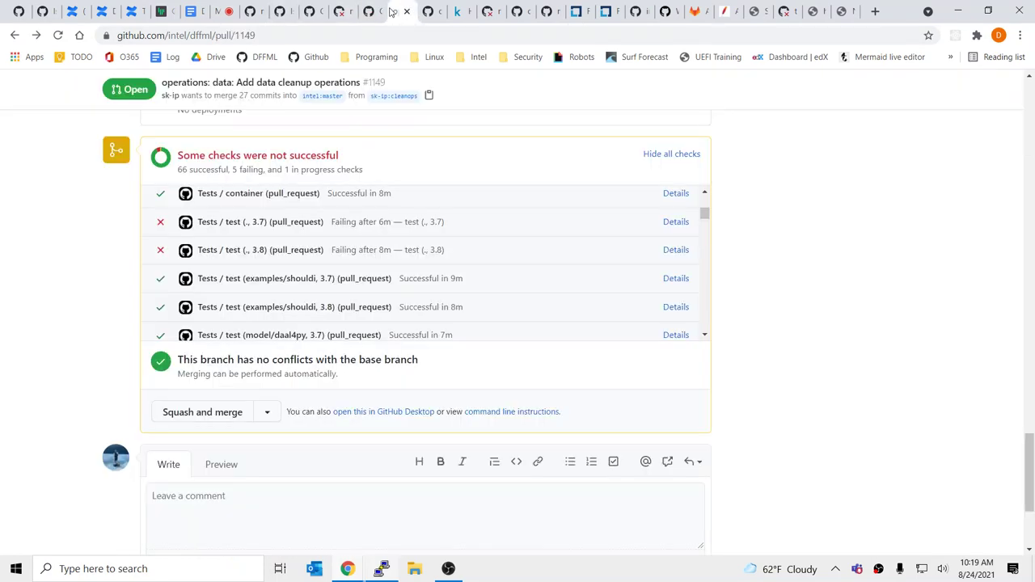
{"action": "left_click", "coordinate": [368, 10]}
{"action": "right_click", "coordinate": [843, 291]}
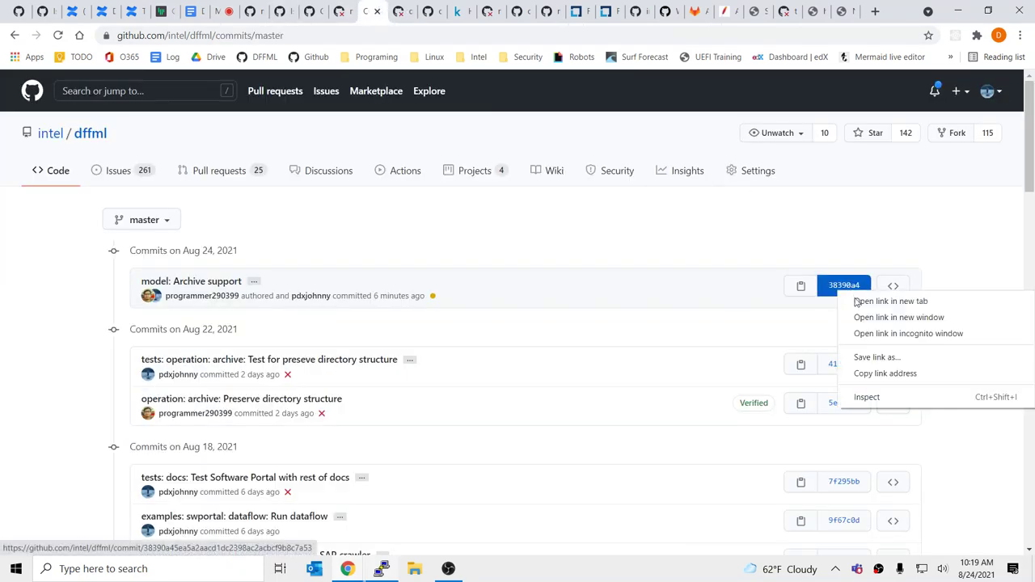
{"action": "left_click", "coordinate": [890, 374]}
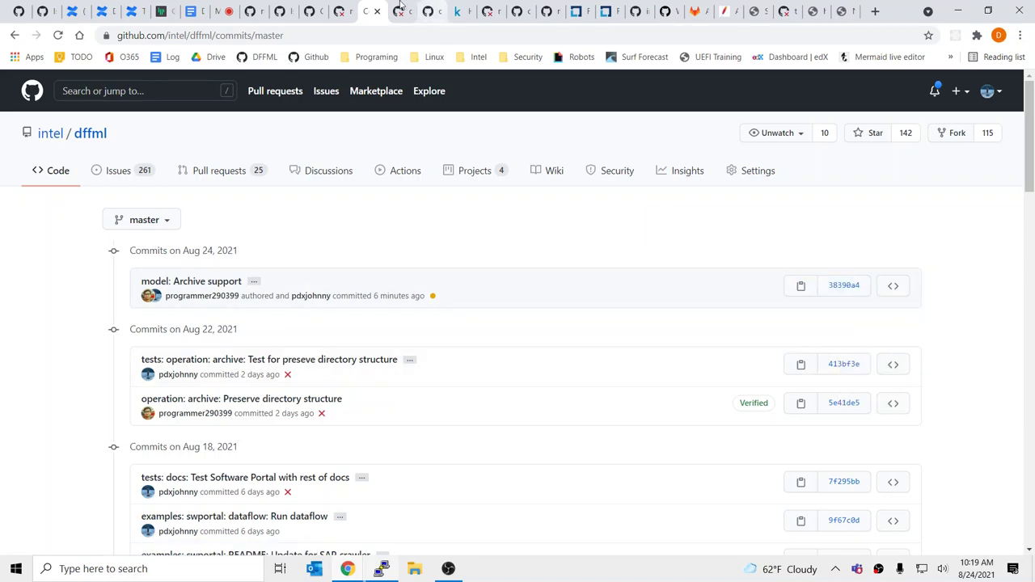
Glance over PR #1149's checks, then go to the repository's open issues list
{"action": "left_click", "coordinate": [402, 9]}
{"action": "scroll", "coordinate": [267, 219], "scroll_direction": "down", "scroll_amount": 5}
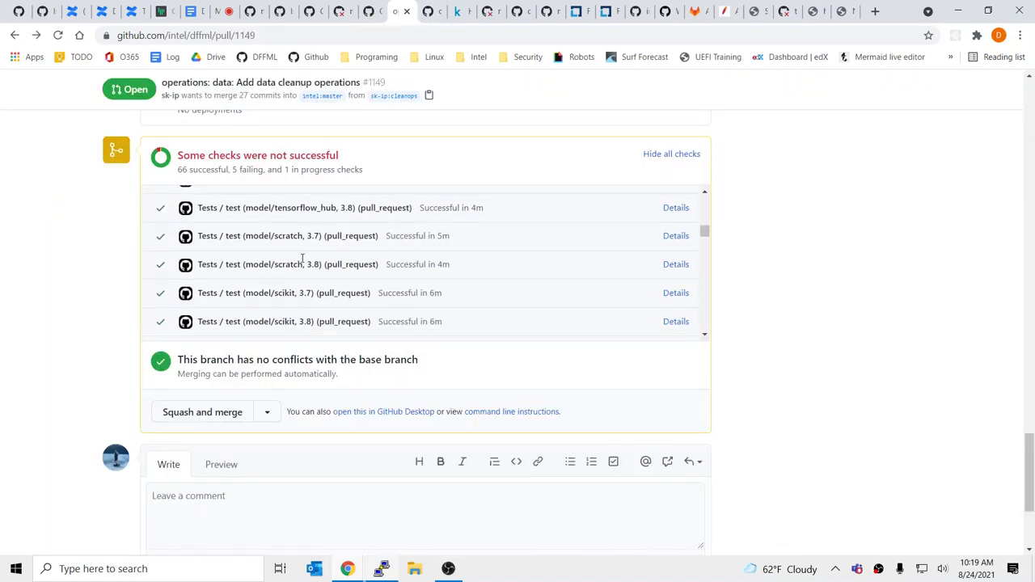
{"action": "left_click", "coordinate": [366, 10]}
{"action": "left_click", "coordinate": [304, 10]}
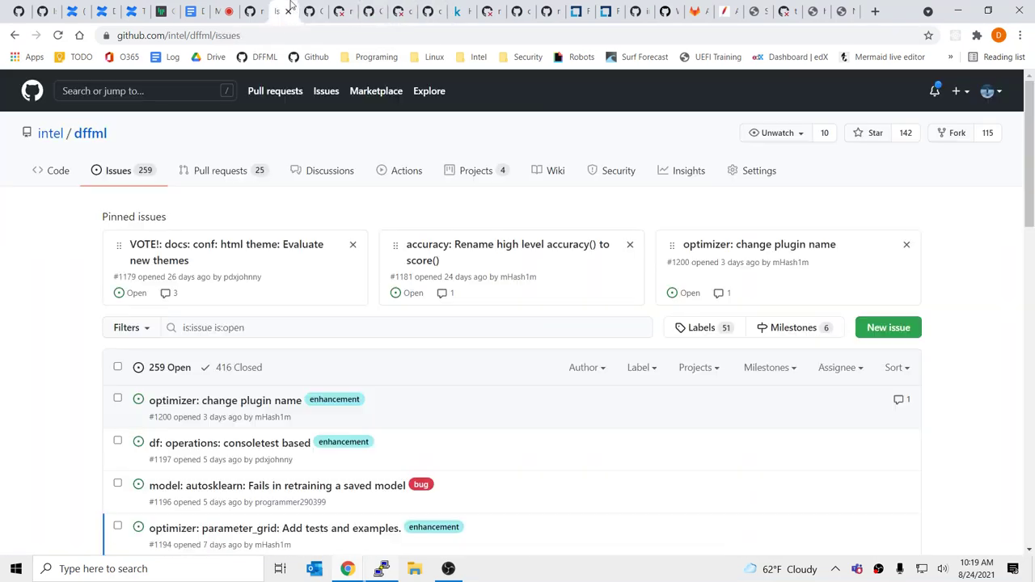
Open issue #662 and follow its link to pull request #1174
{"action": "left_click", "coordinate": [260, 10]}
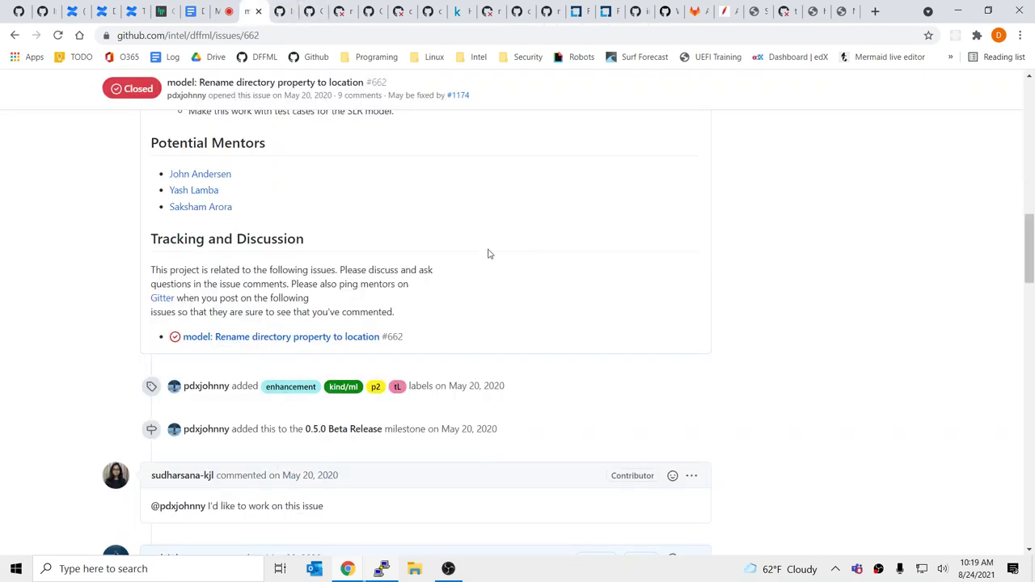
{"action": "scroll", "coordinate": [488, 254], "scroll_direction": "down", "scroll_amount": 15}
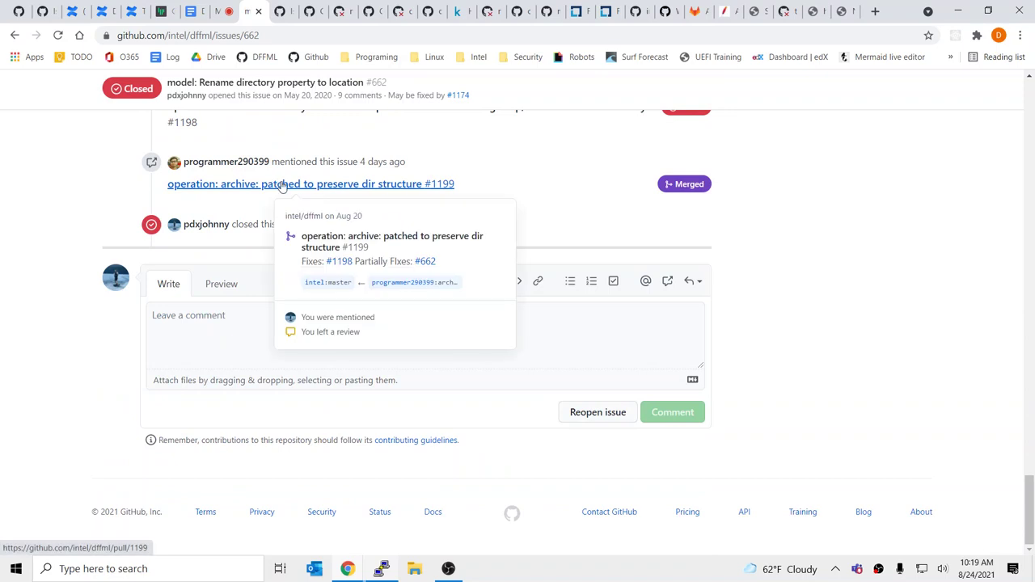
{"action": "scroll", "coordinate": [281, 185], "scroll_direction": "up", "scroll_amount": 3}
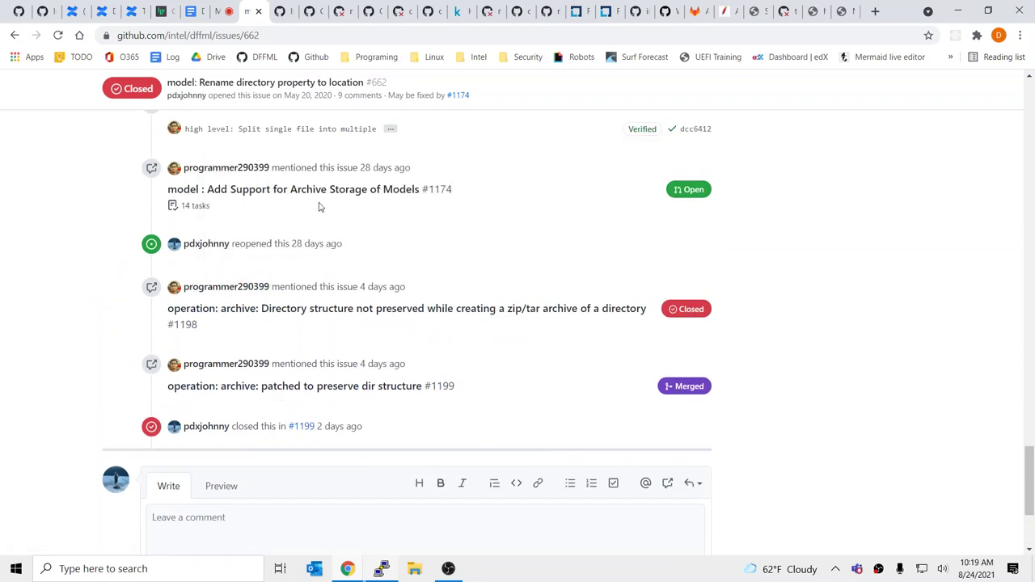
{"action": "left_click", "coordinate": [325, 192]}
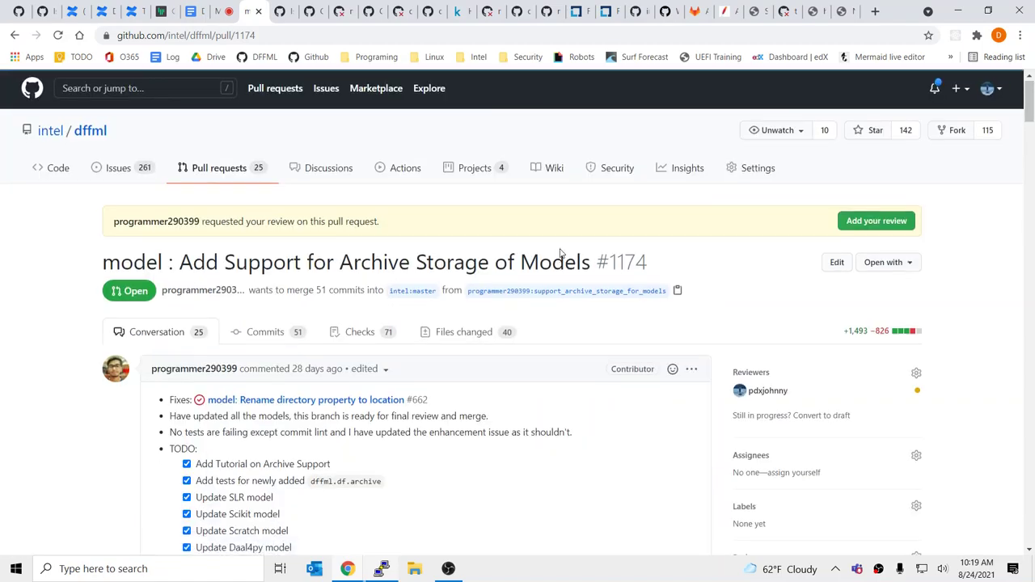
{"action": "scroll", "coordinate": [560, 253], "scroll_direction": "down", "scroll_amount": 20}
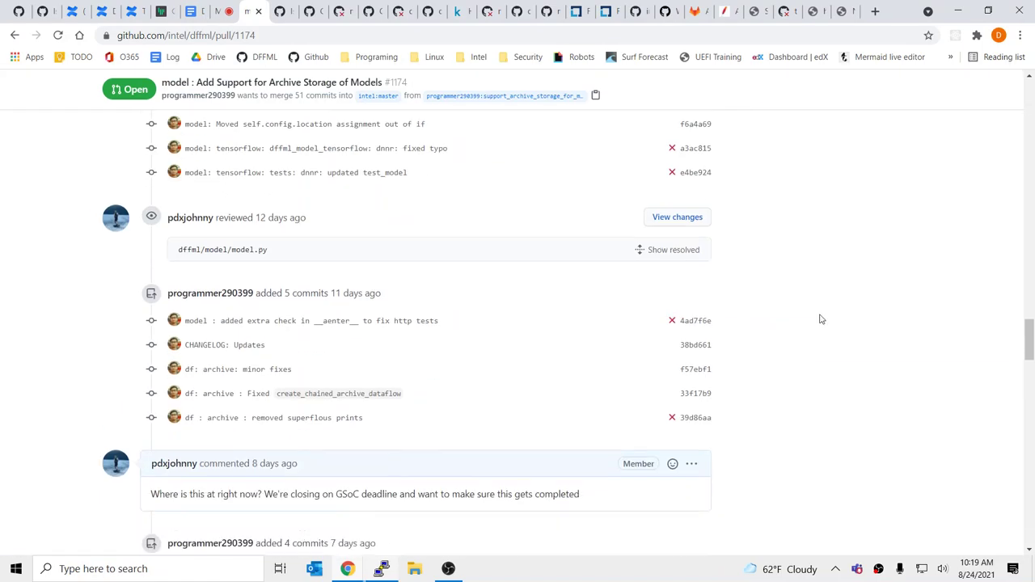
{"action": "scroll", "coordinate": [821, 319], "scroll_direction": "down", "scroll_amount": 20}
Comment 'Merged as' with the 38390a4 commit link on PR #1174 and close it
{"action": "left_click", "coordinate": [254, 327]}
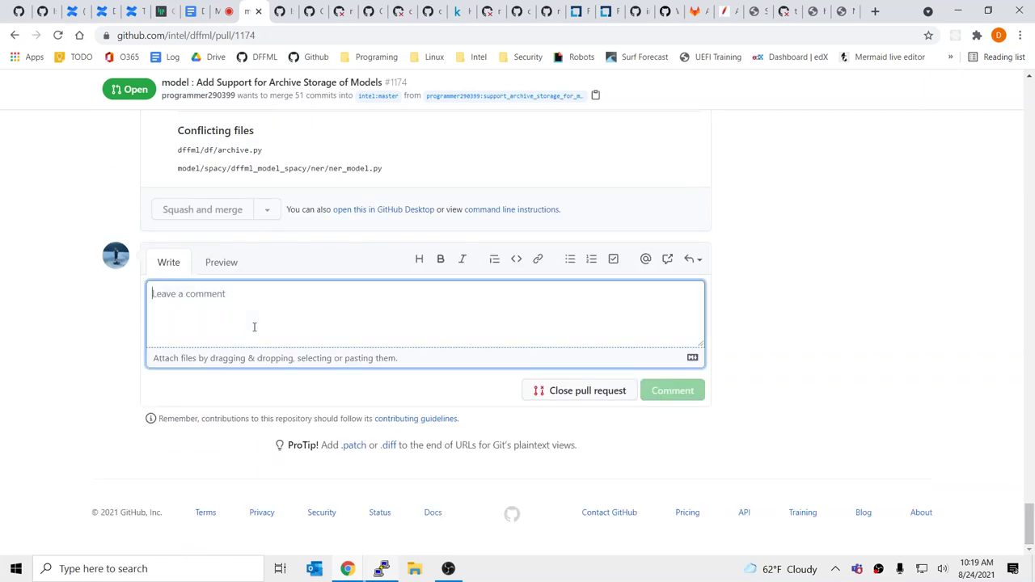
{"action": "type", "text": "Merge"}
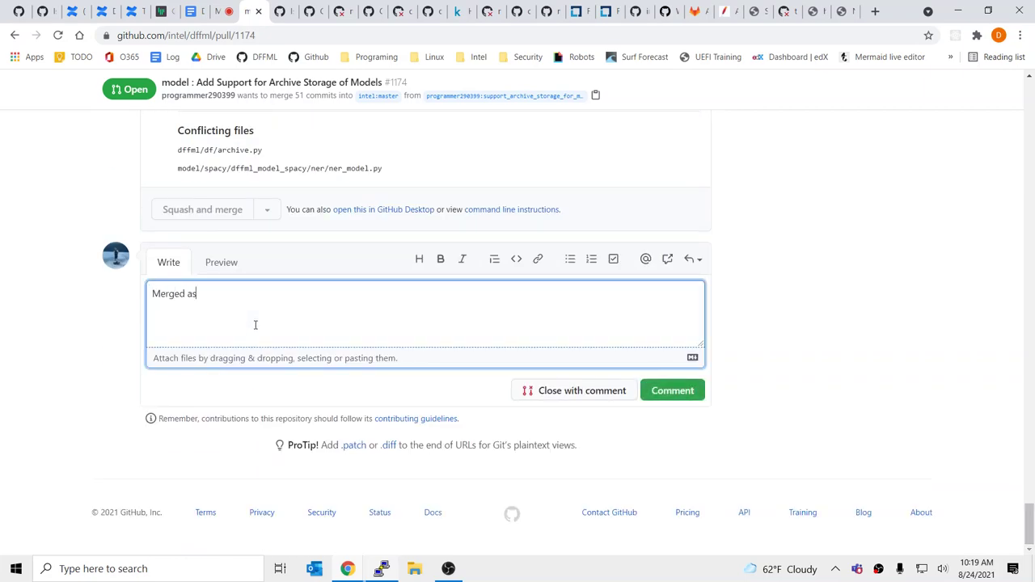
{"action": "type", "text": "d as"}
{"action": "key", "text": "ctrl+v"}
{"action": "key", "text": "ctrl+Return"}
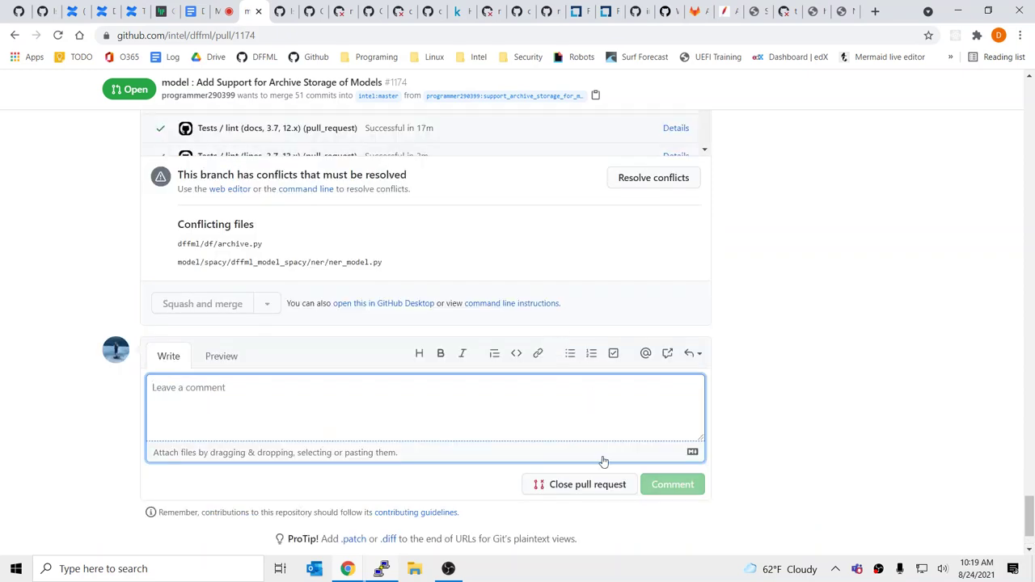
{"action": "left_click", "coordinate": [582, 486]}
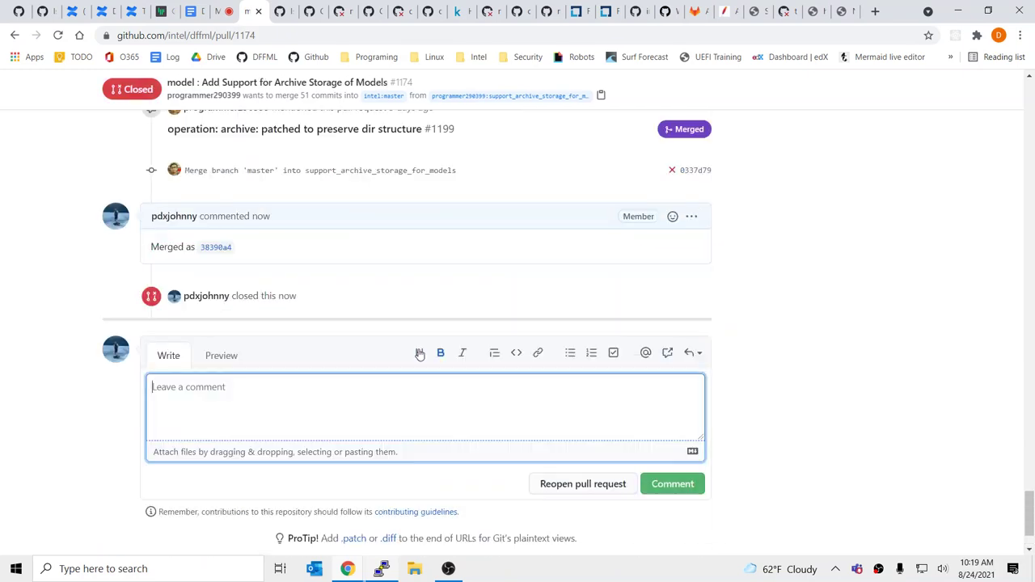
Close the leftover PR #1174, issues, commits and master history tabs
{"action": "scroll", "coordinate": [372, 386], "scroll_direction": "up", "scroll_amount": 2}
{"action": "scroll", "coordinate": [373, 385], "scroll_direction": "down", "scroll_amount": 4}
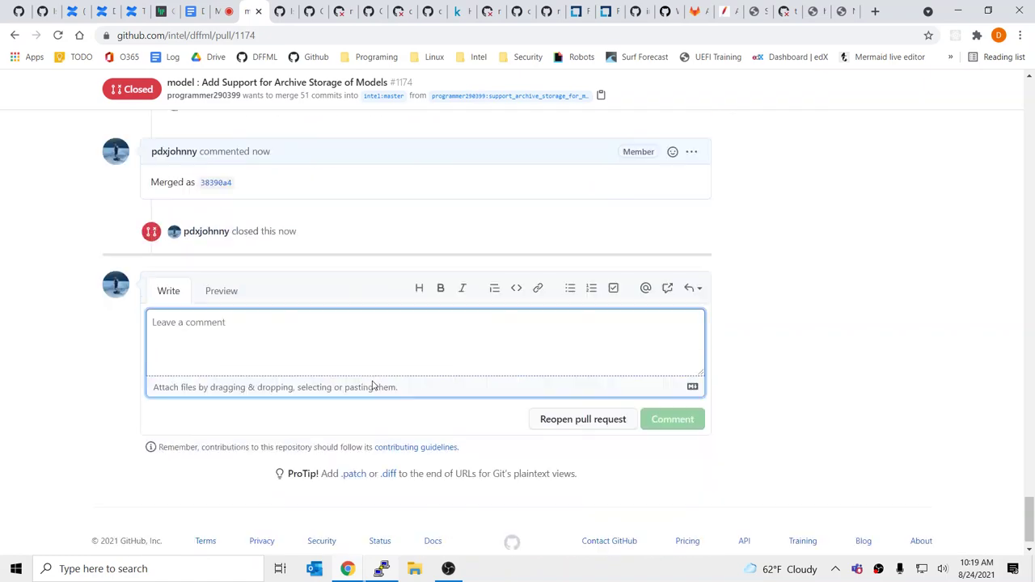
{"action": "scroll", "coordinate": [376, 364], "scroll_direction": "up", "scroll_amount": 5}
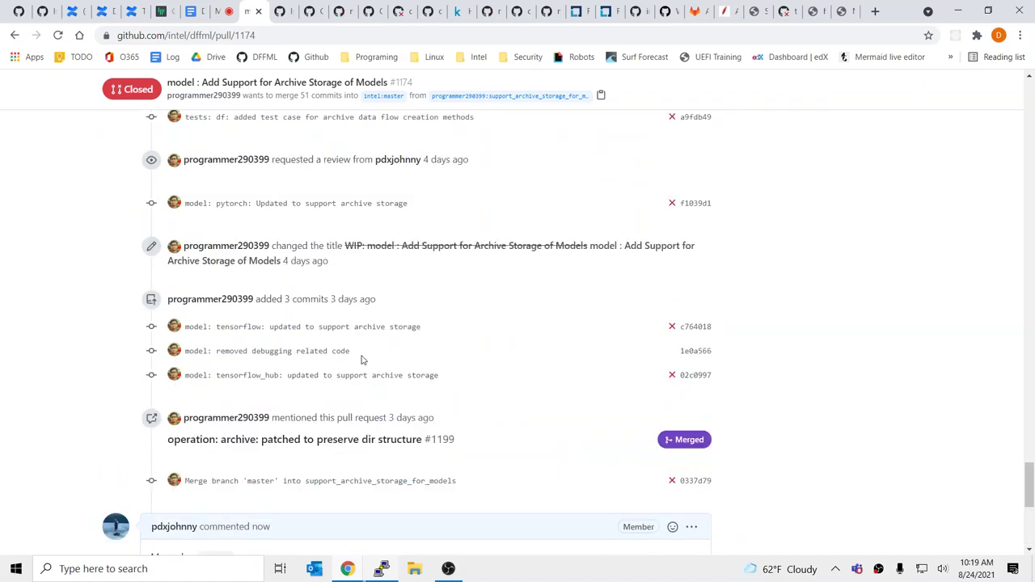
{"action": "middle_click", "coordinate": [247, 7]}
{"action": "middle_click", "coordinate": [246, 7]}
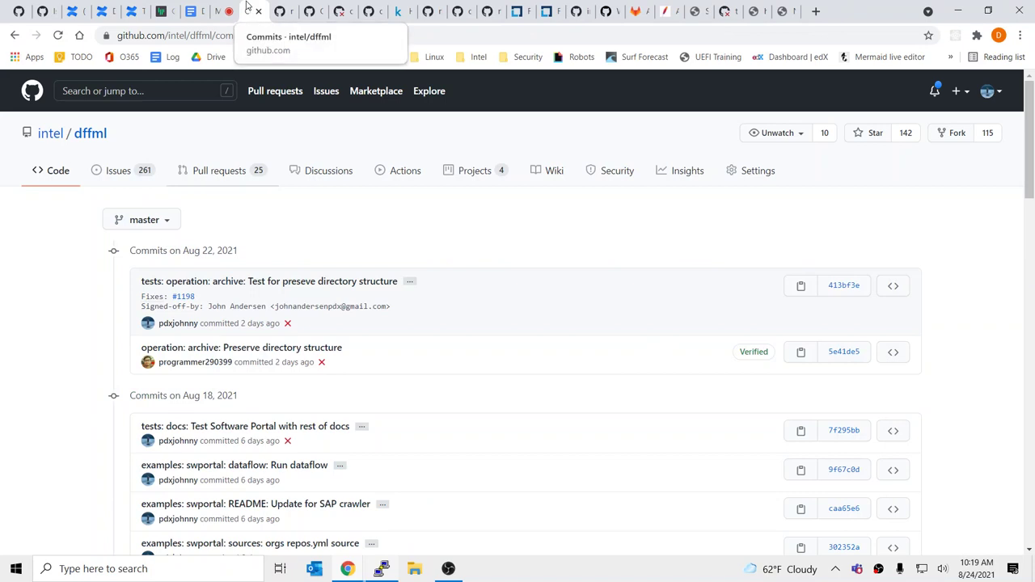
{"action": "middle_click", "coordinate": [248, 6]}
{"action": "middle_click", "coordinate": [248, 6]}
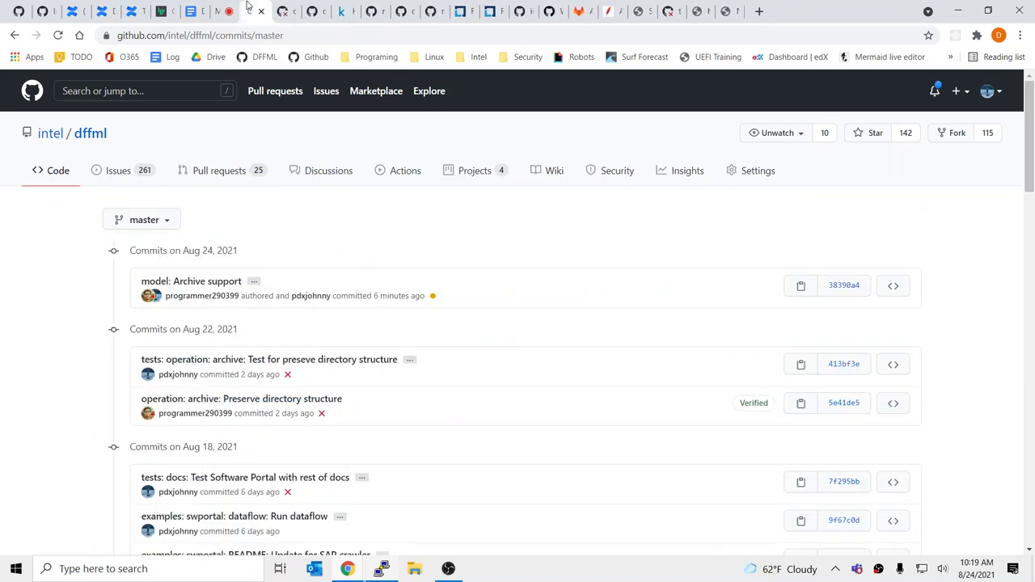
{"action": "middle_click", "coordinate": [248, 6]}
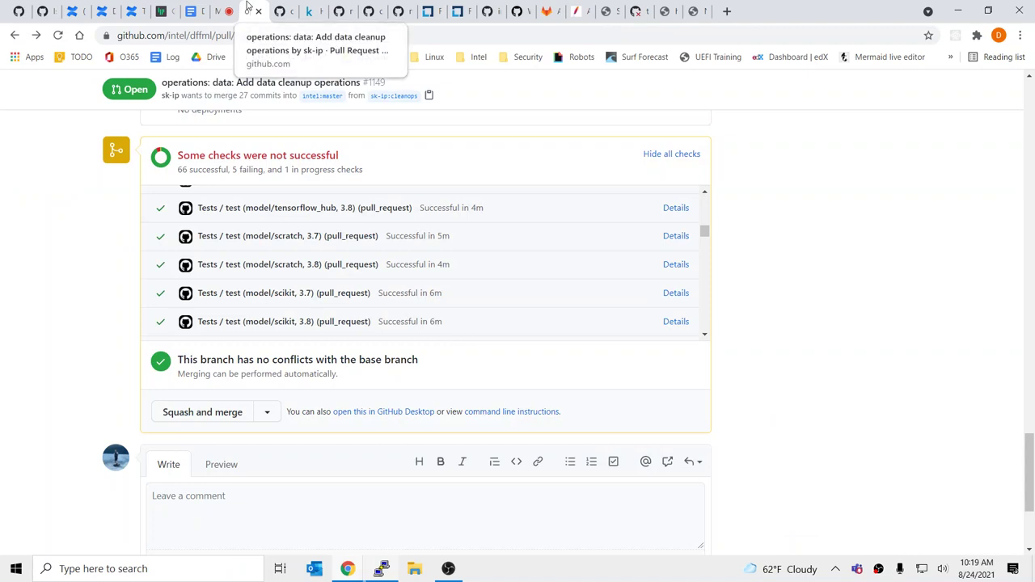
{"action": "middle_click", "coordinate": [248, 6]}
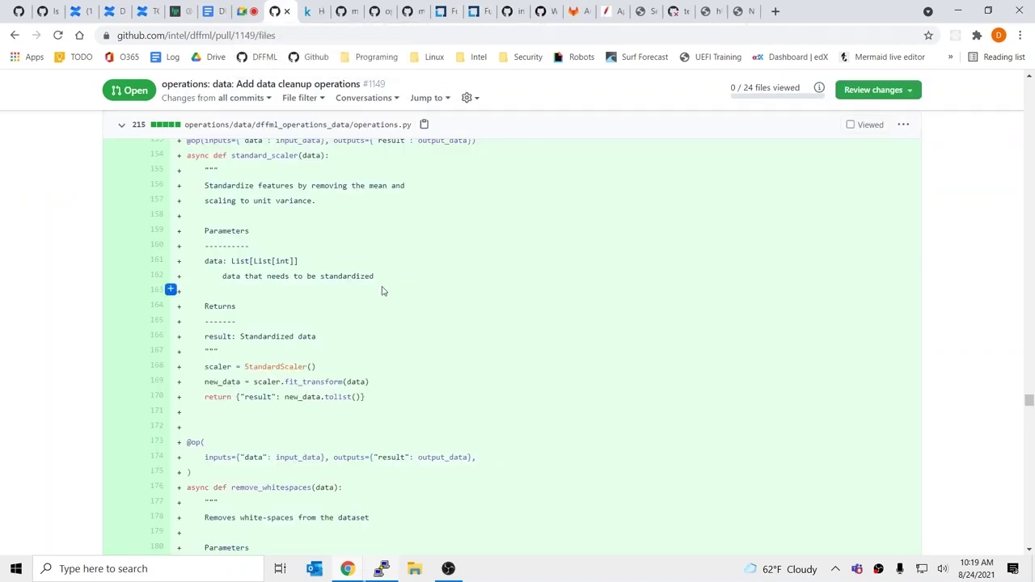
Scroll PR #1149's changed files, select 1149 in the address bar, and switch to the terminal
{"action": "scroll", "coordinate": [382, 289], "scroll_direction": "down", "scroll_amount": 5}
{"action": "scroll", "coordinate": [364, 303], "scroll_direction": "down", "scroll_amount": 8}
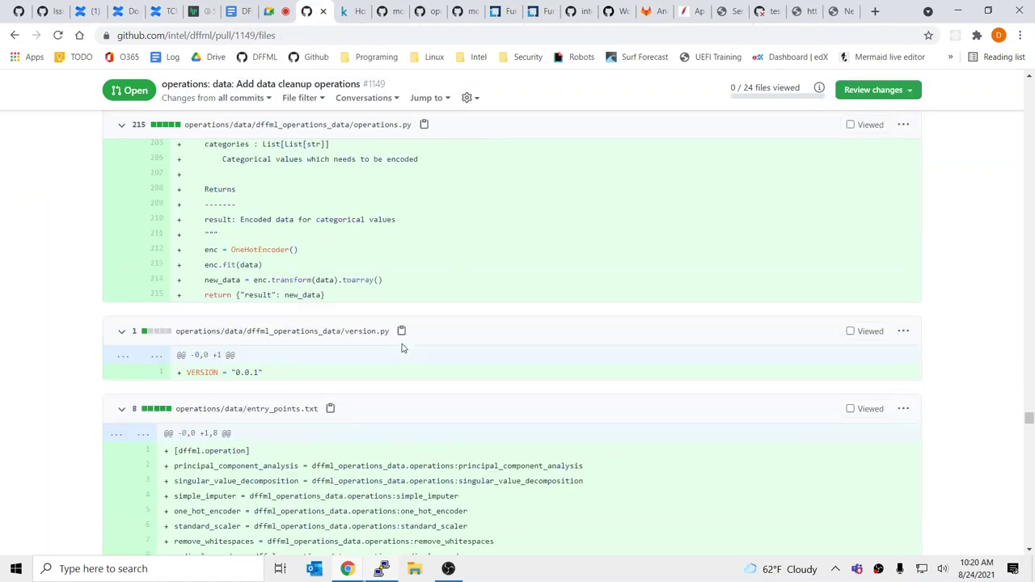
{"action": "scroll", "coordinate": [403, 348], "scroll_direction": "down", "scroll_amount": 8}
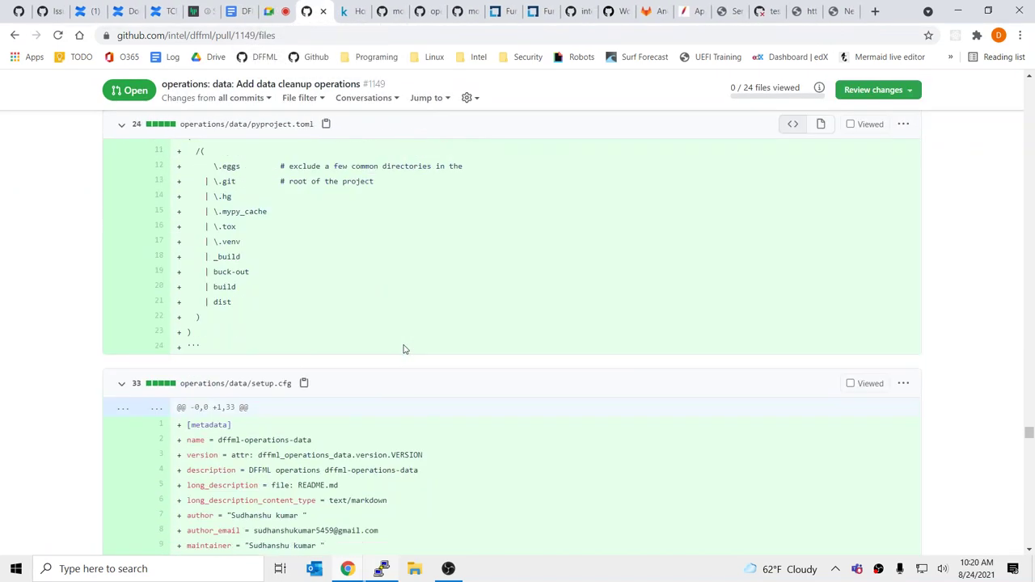
{"action": "double_click", "coordinate": [238, 37]}
{"action": "key", "text": "alt+Tab"}
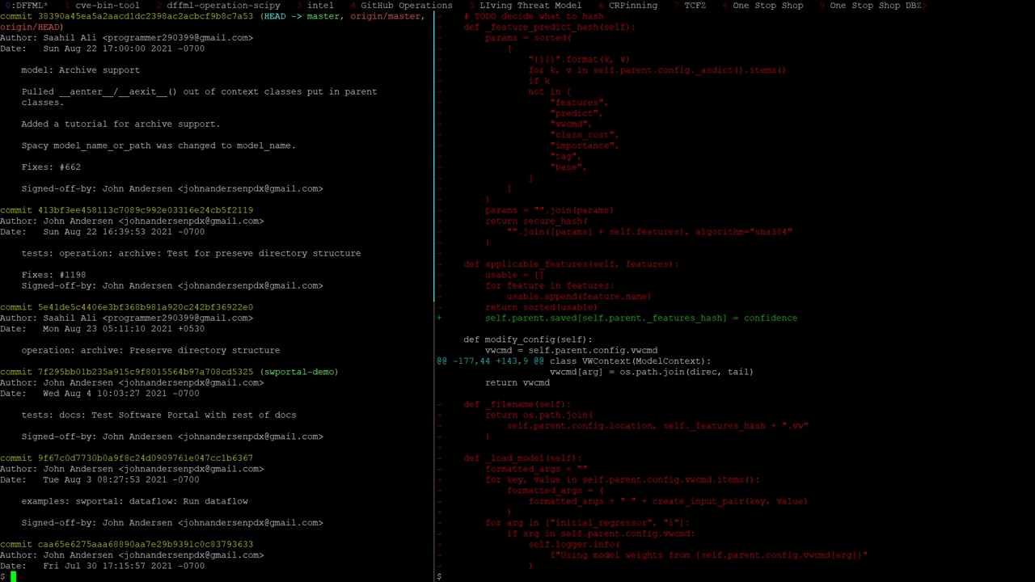
Run 'gh pr checkout 1149' in the left tmux pane
{"action": "key", "text": "alt+Tab"}
{"action": "scroll", "coordinate": [422, 259], "scroll_direction": "down", "scroll_amount": 15}
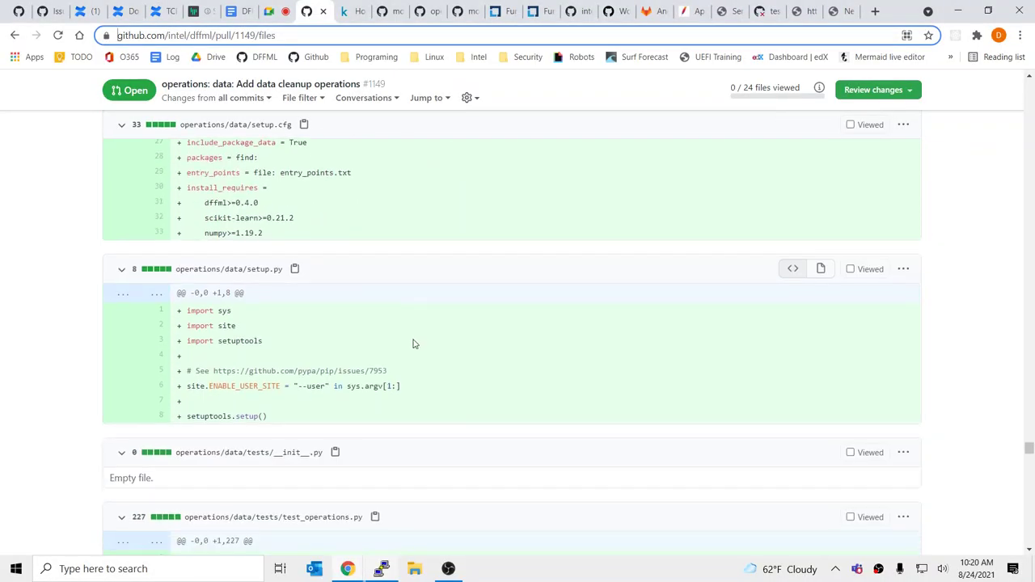
{"action": "scroll", "coordinate": [417, 307], "scroll_direction": "down", "scroll_amount": 5}
{"action": "key", "text": "alt+Tab"}
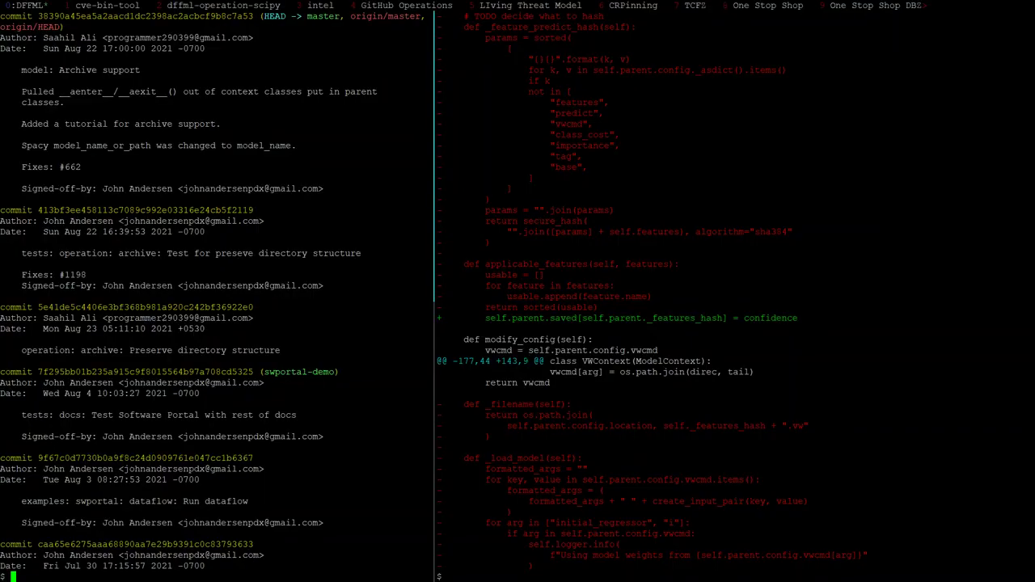
{"action": "type", "text": "gh pr checkout 1149"}
{"action": "key", "text": "Return"}
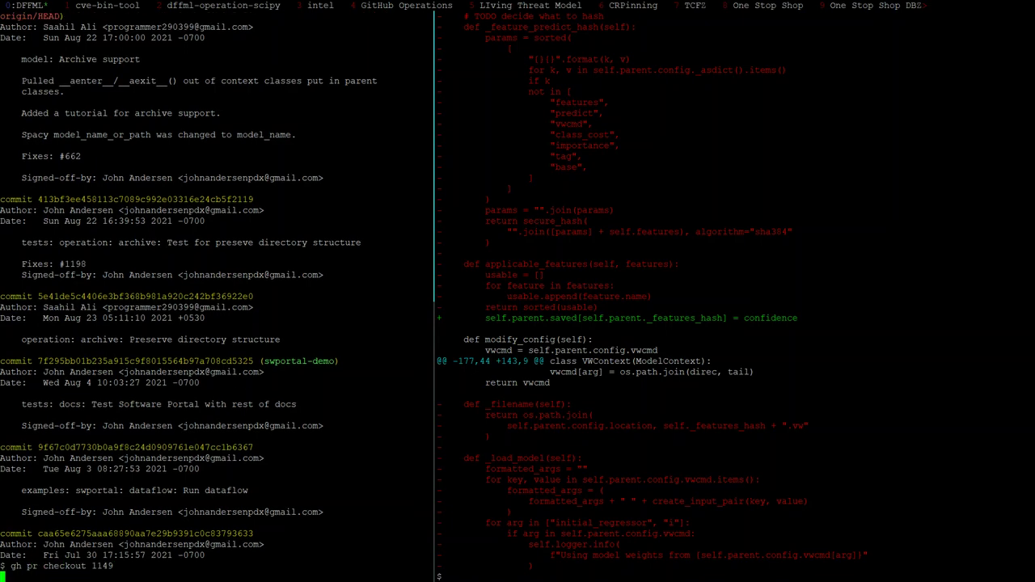
Clear the right tmux pane, start typing 'git reset --' on the left, then bring up the Kaggle house sales tab
{"action": "key", "text": "ctrl+b"}
{"action": "key", "text": "o"}
{"action": "key", "text": "ctrl+l"}
{"action": "type", "text": "gh"}
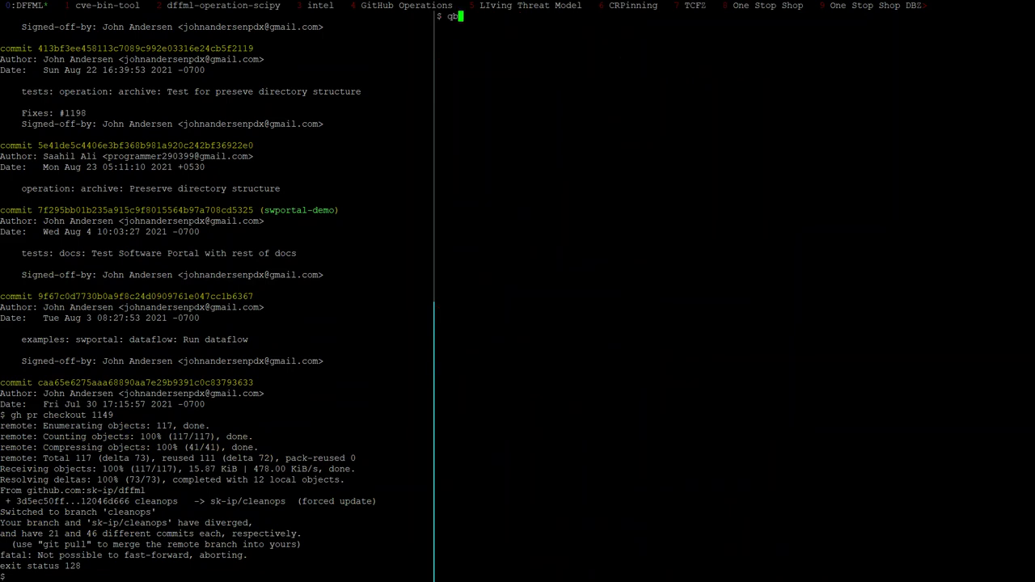
{"action": "key", "text": "BackSpace"}
{"action": "key", "text": "BackSpace"}
{"action": "key", "text": "ctrl+b"}
{"action": "type", "text": "o"}
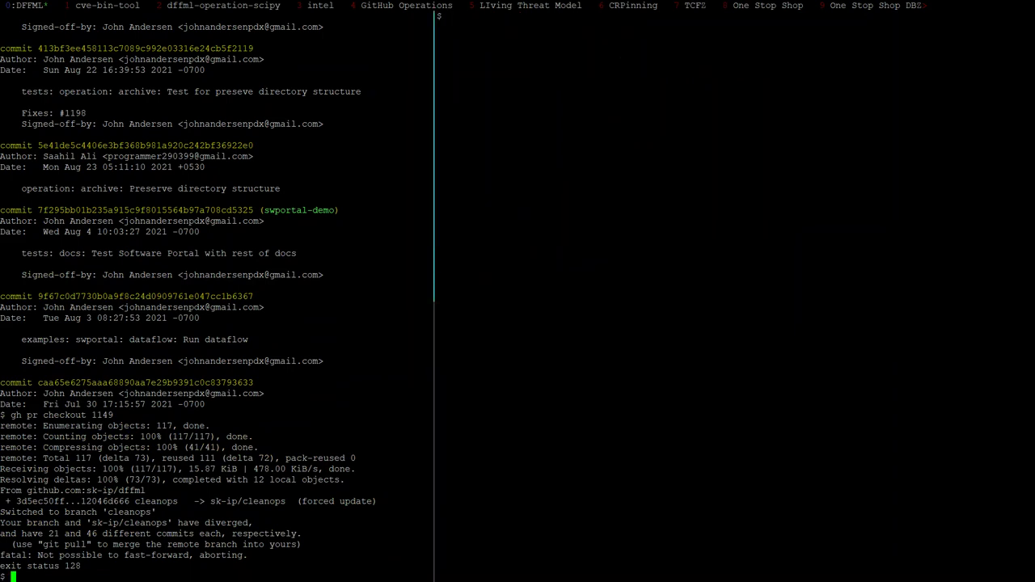
{"action": "type", "text": "git reset --"}
{"action": "key", "text": "alt+Tab"}
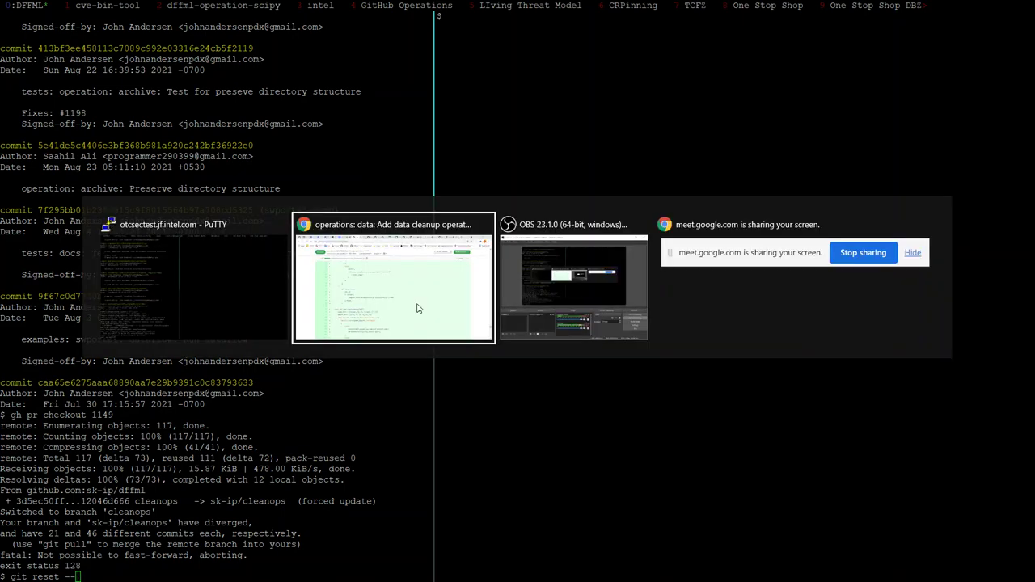
{"action": "left_click", "coordinate": [362, 6]}
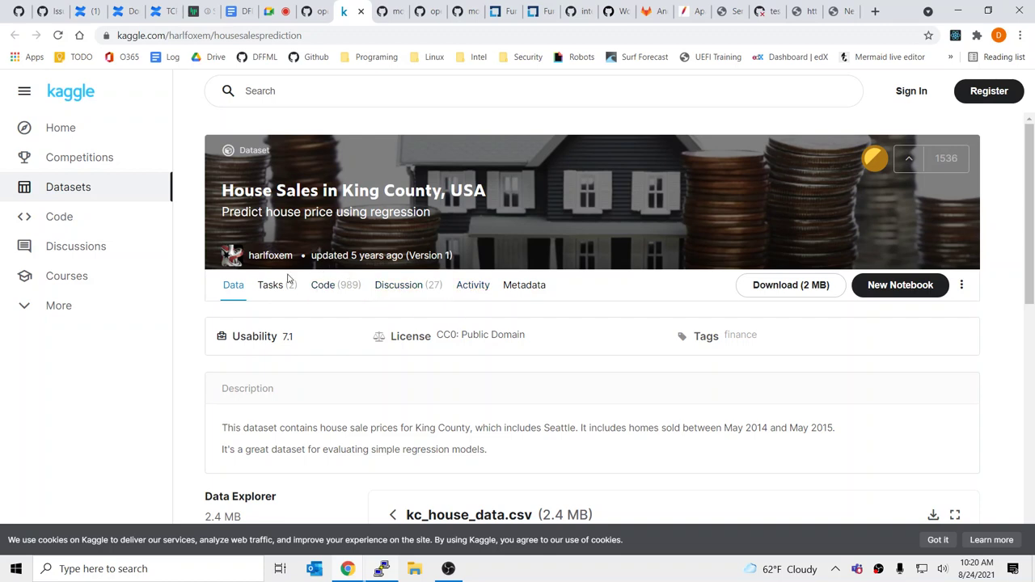
Try downloading the King County house sales dataset, then return from the login page
{"action": "left_click", "coordinate": [818, 290]}
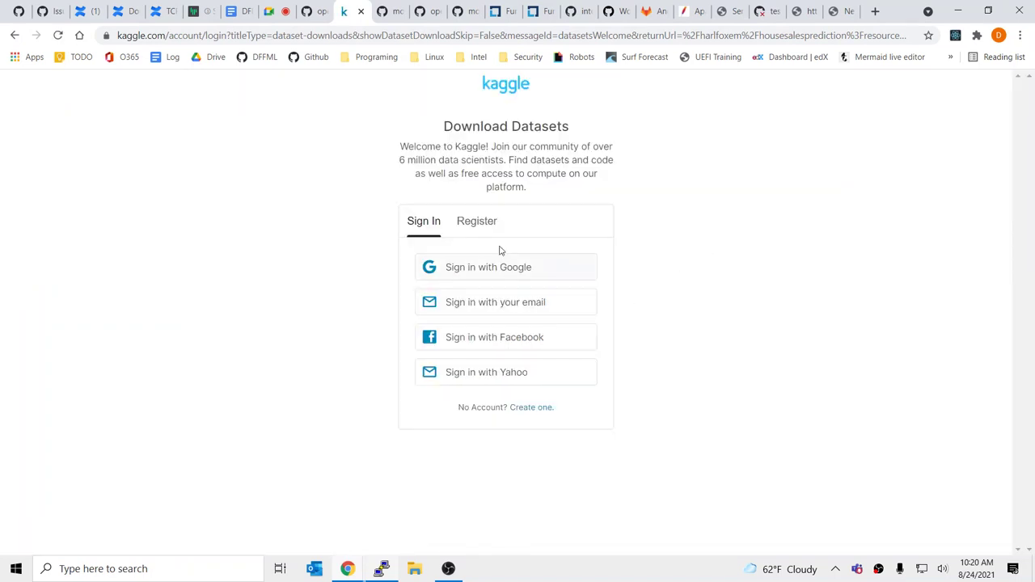
{"action": "left_click", "coordinate": [15, 35]}
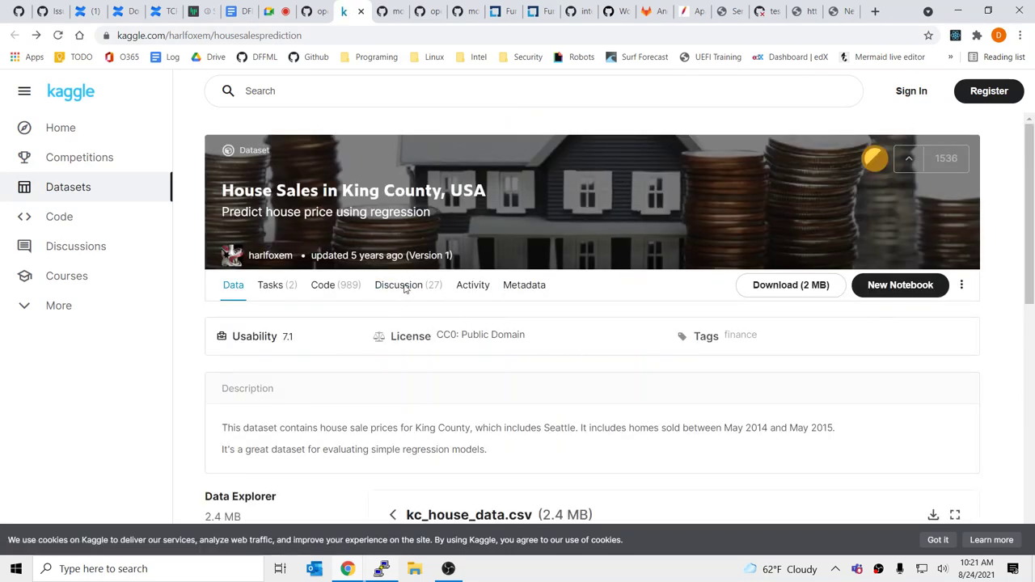
{"action": "scroll", "coordinate": [404, 289], "scroll_direction": "down", "scroll_amount": 3}
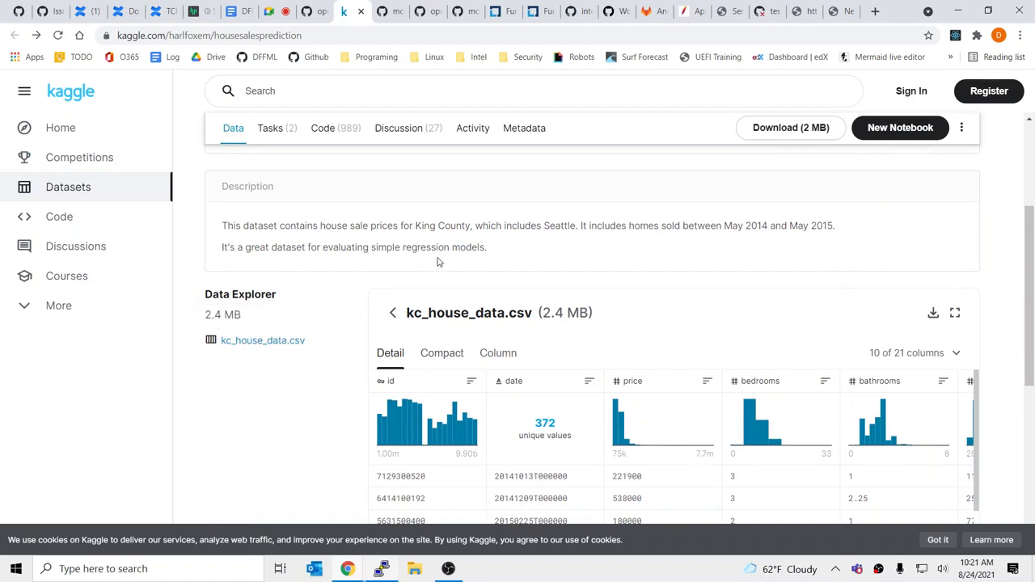
{"action": "scroll", "coordinate": [446, 265], "scroll_direction": "down", "scroll_amount": 5}
{"action": "scroll", "coordinate": [432, 307], "scroll_direction": "up", "scroll_amount": 5}
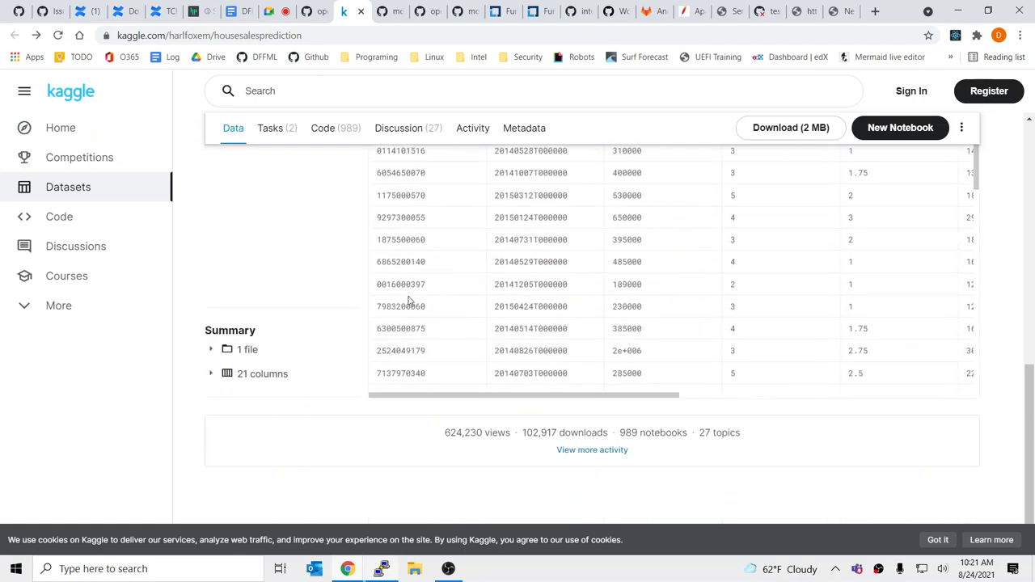
{"action": "scroll", "coordinate": [433, 323], "scroll_direction": "up", "scroll_amount": 5}
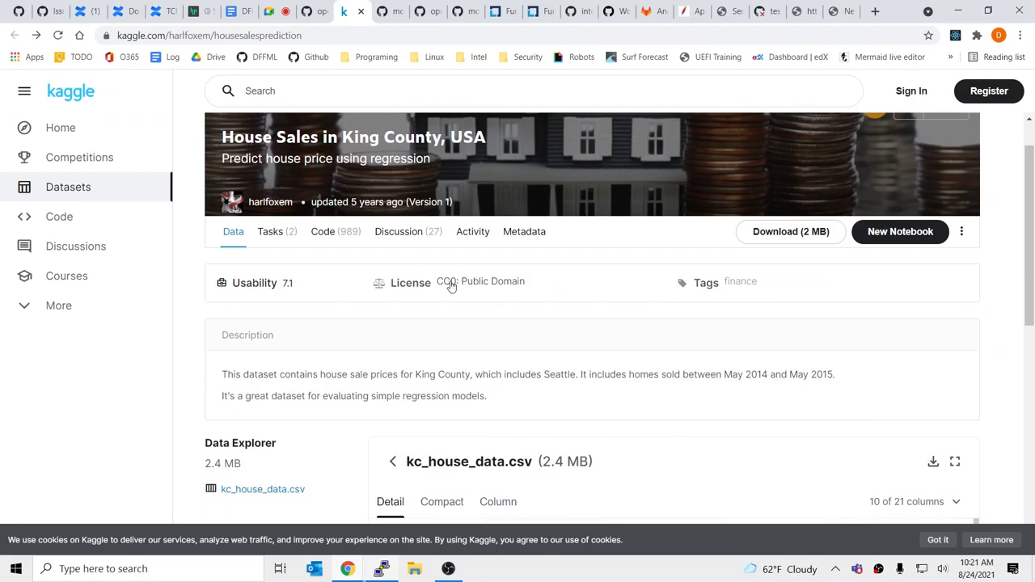
{"action": "scroll", "coordinate": [576, 324], "scroll_direction": "down", "scroll_amount": 3}
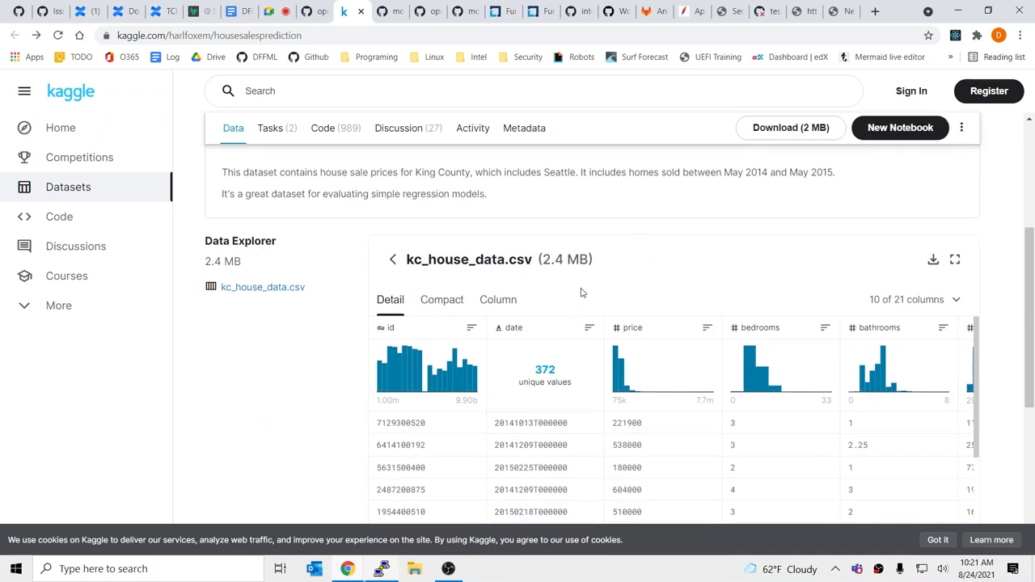
{"action": "scroll", "coordinate": [587, 278], "scroll_direction": "up", "scroll_amount": 1}
{"action": "scroll", "coordinate": [587, 278], "scroll_direction": "up", "scroll_amount": 3}
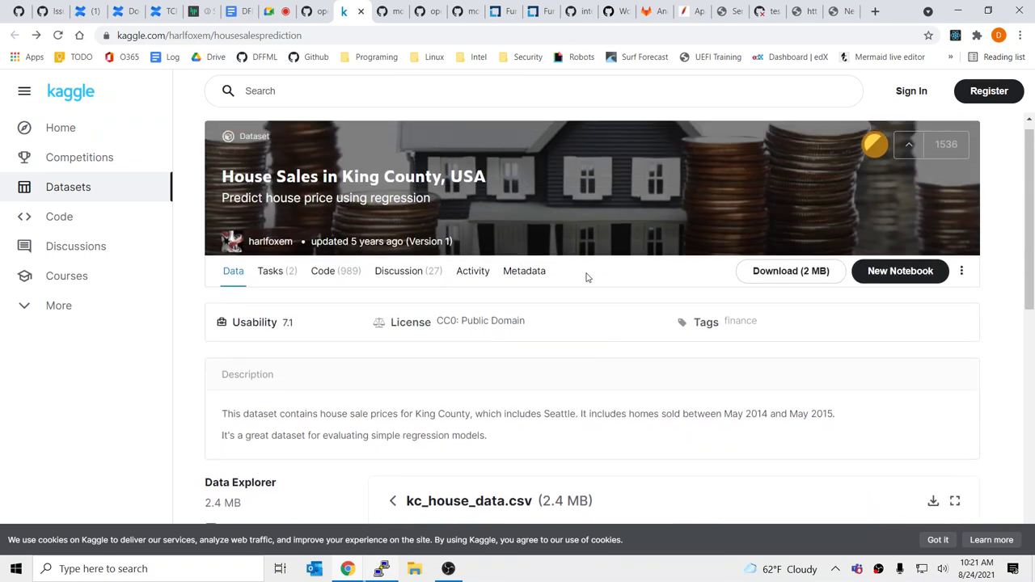
Copy the 'kaggle datasets download -d harlfoxem/housesalesprediction' API command and verify it in the address bar
{"action": "left_click", "coordinate": [962, 286]}
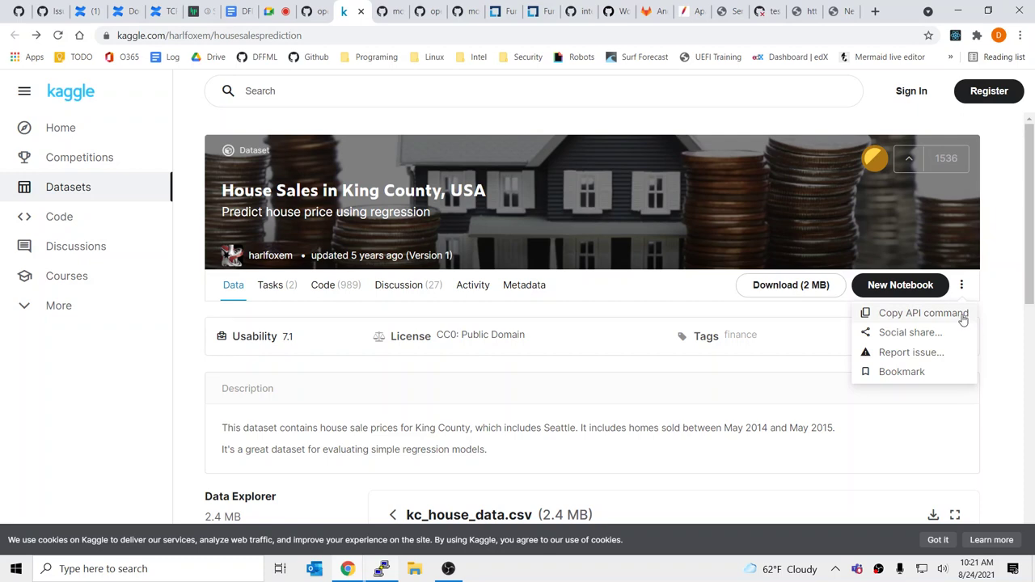
{"action": "left_click", "coordinate": [963, 321]}
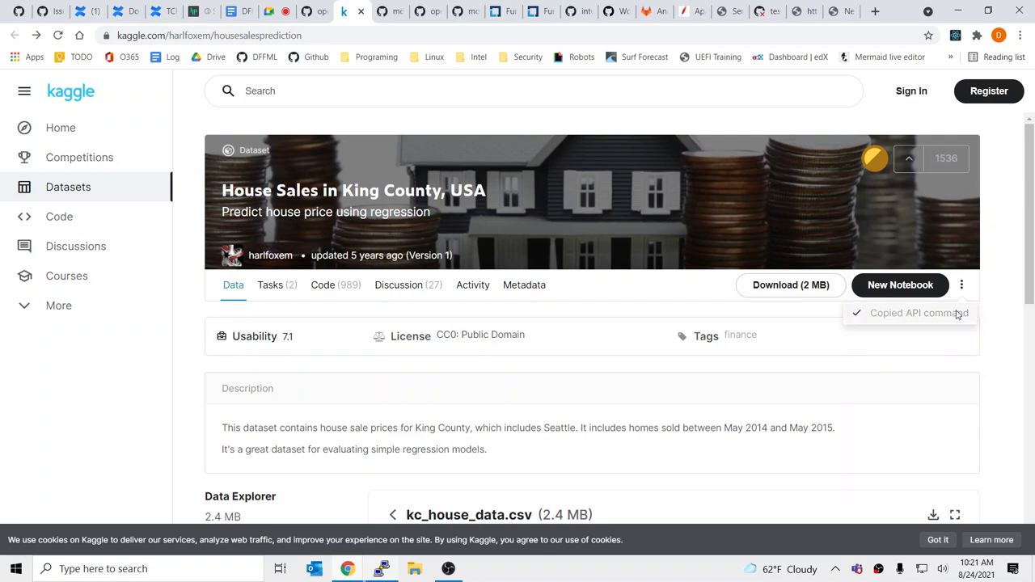
{"action": "left_click", "coordinate": [275, 36]}
{"action": "type", "text": "kaggle datasets download -d harlfoxem/housesalesprediction"}
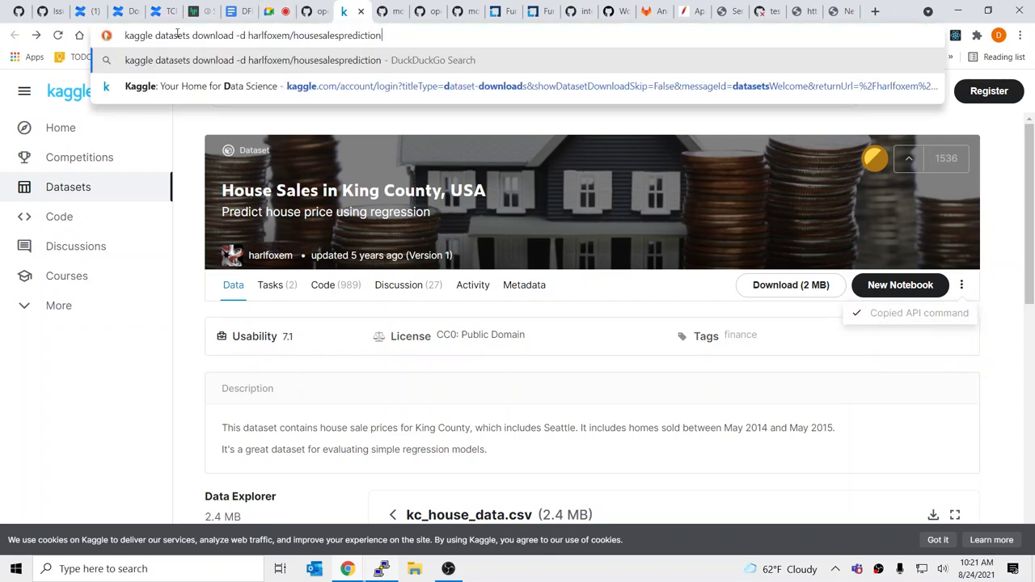
{"action": "key", "text": "ctrl+a"}
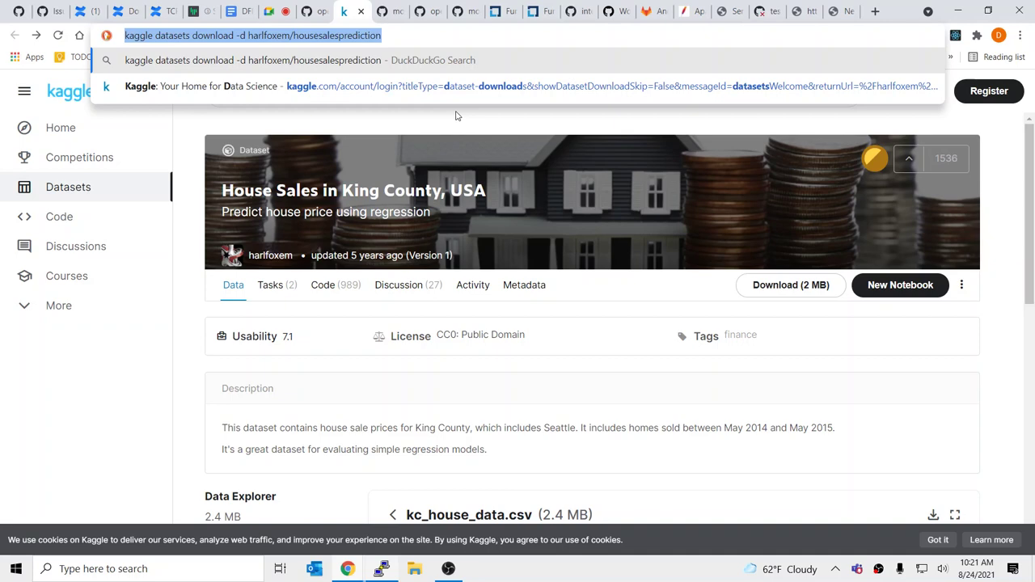
{"action": "key", "text": "BackSpace"}
{"action": "scroll", "coordinate": [488, 363], "scroll_direction": "down", "scroll_amount": 4}
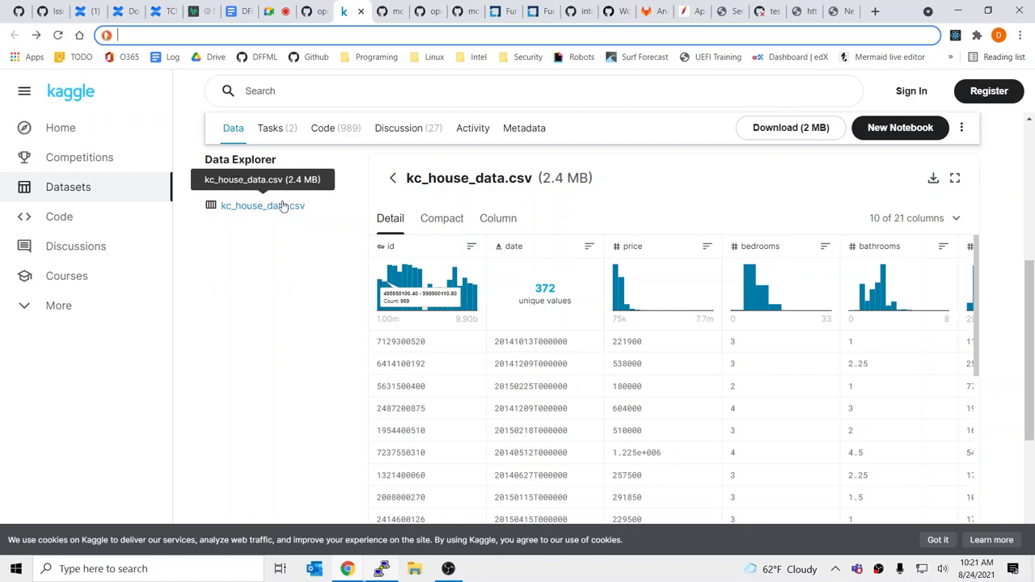
{"action": "left_click", "coordinate": [326, 4]}
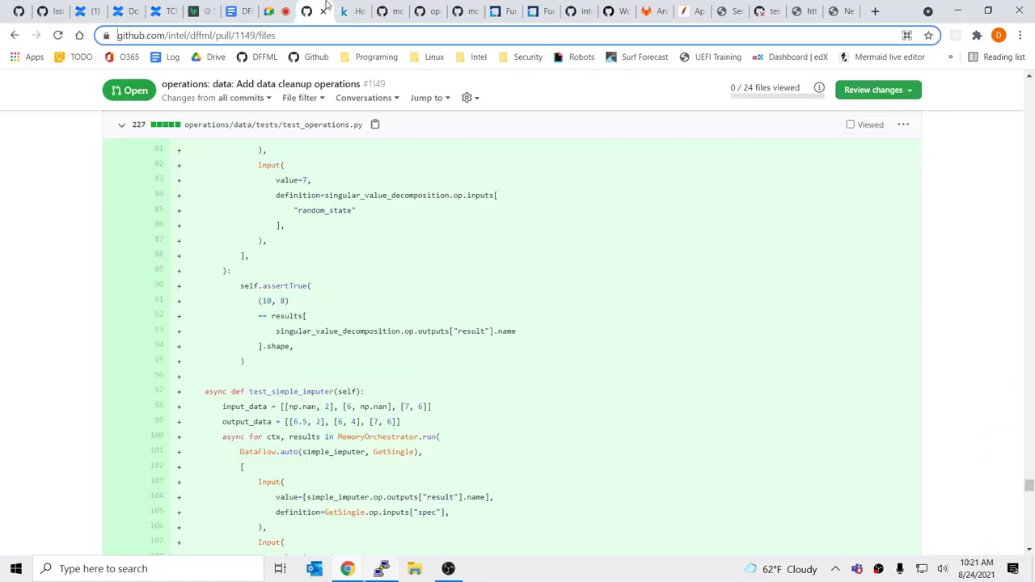
Go back to PR #1149's conversation, scroll its timeline and commits, then bring PuTTY forward
{"action": "left_click", "coordinate": [72, 172]}
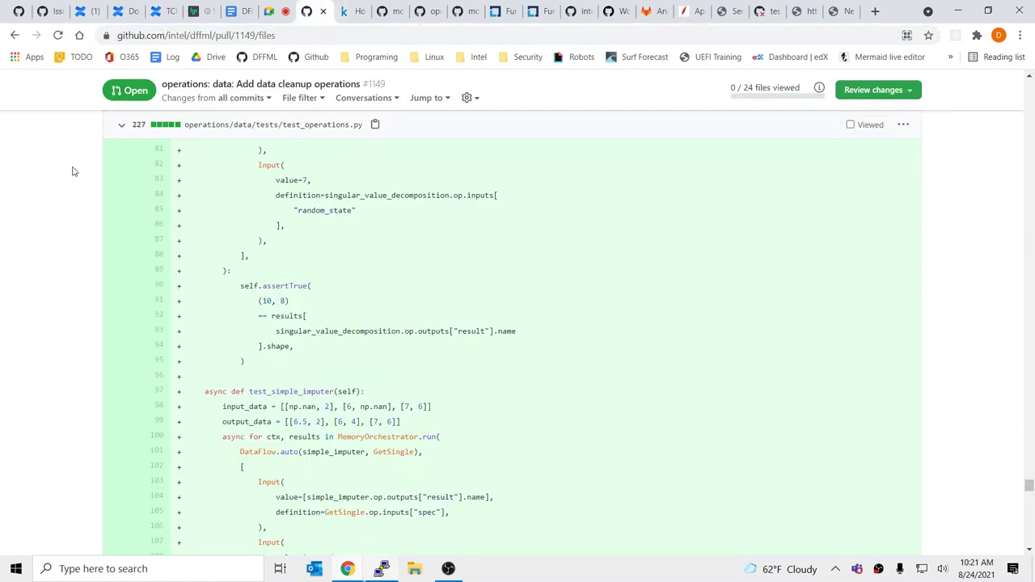
{"action": "key", "text": "alt+Left"}
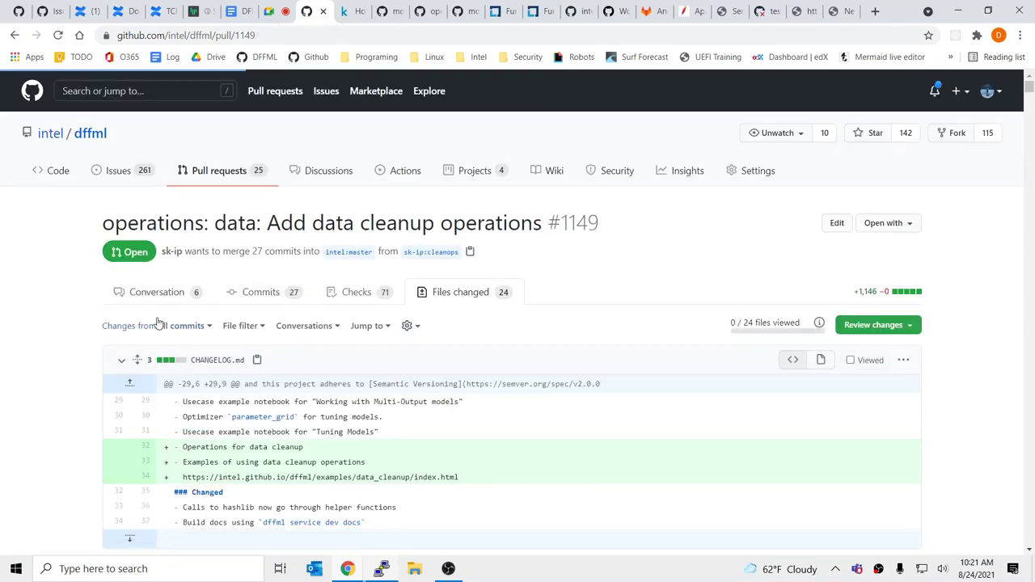
{"action": "scroll", "coordinate": [303, 402], "scroll_direction": "down", "scroll_amount": 15}
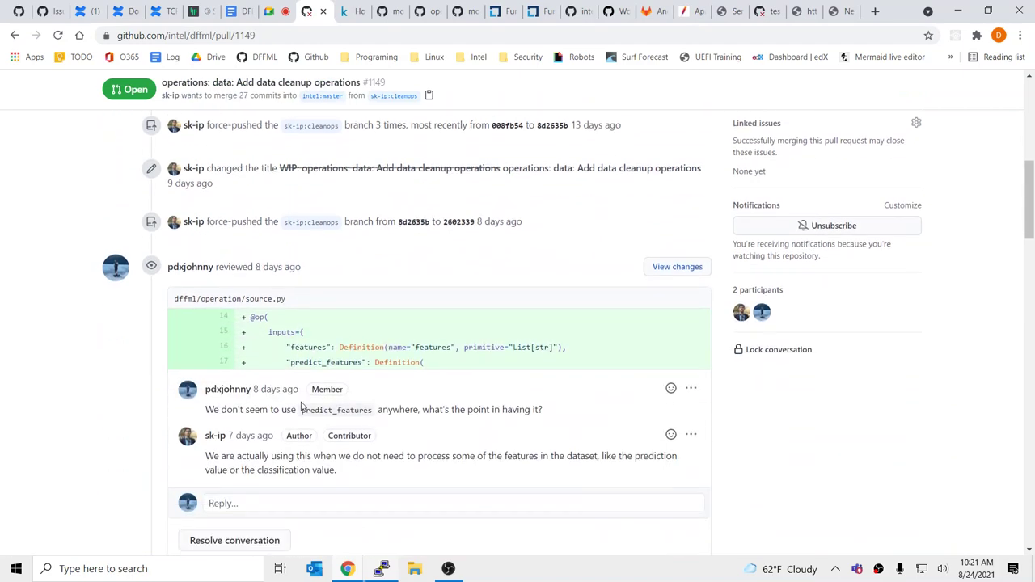
{"action": "scroll", "coordinate": [303, 403], "scroll_direction": "down", "scroll_amount": 20}
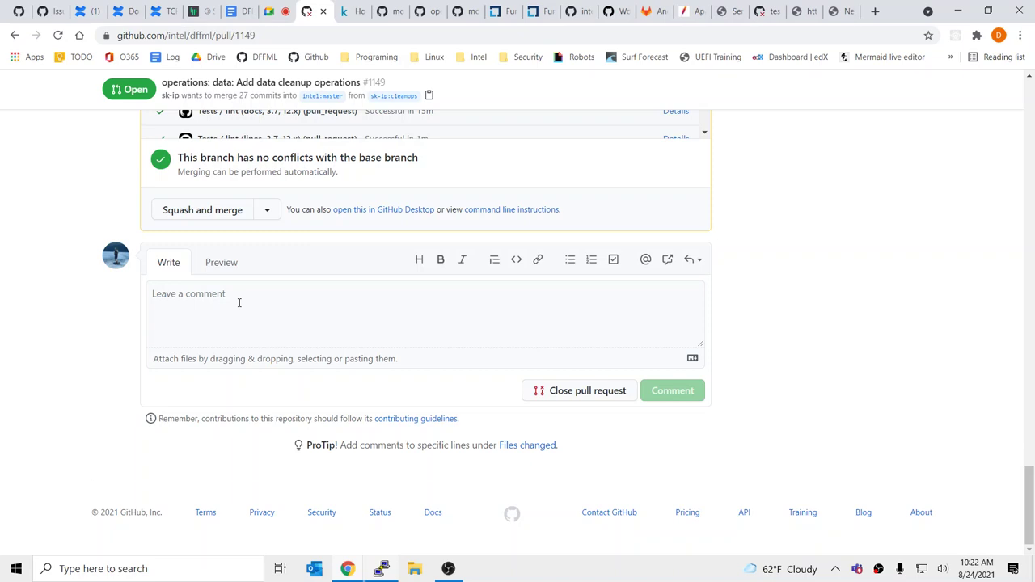
{"action": "scroll", "coordinate": [240, 302], "scroll_direction": "up", "scroll_amount": 15}
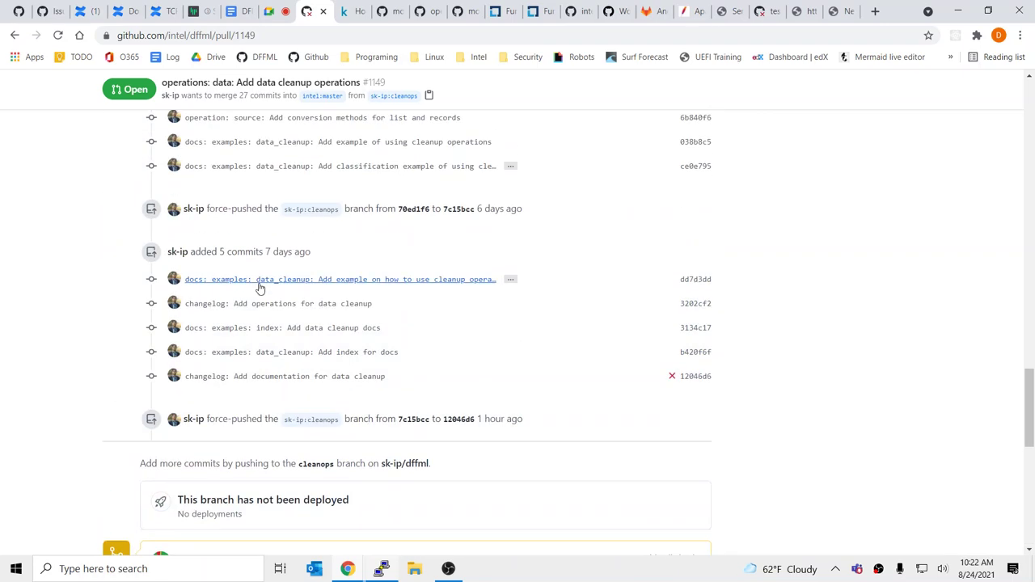
{"action": "mouse_move", "coordinate": [381, 569]}
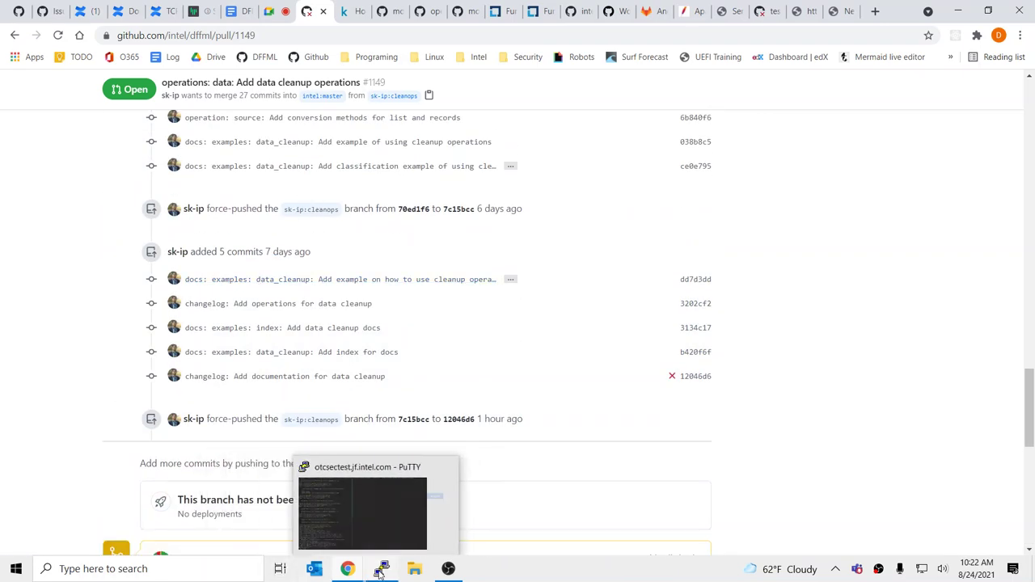
{"action": "left_click", "coordinate": [379, 531]}
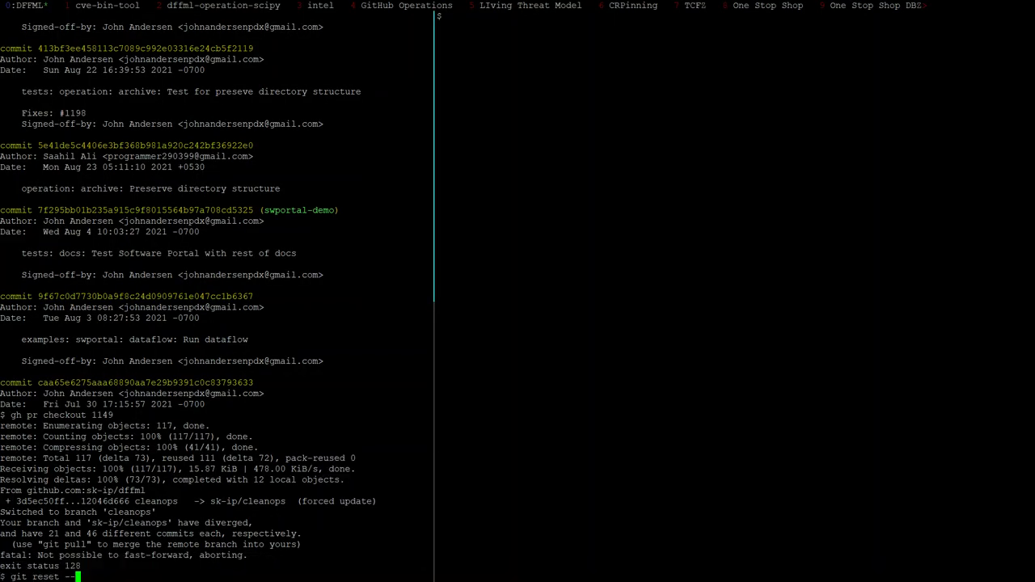
Hard-reset the local branch with 'git reset --hard sk-ip/cleanops'
{"action": "key", "text": "ctrl+c"}
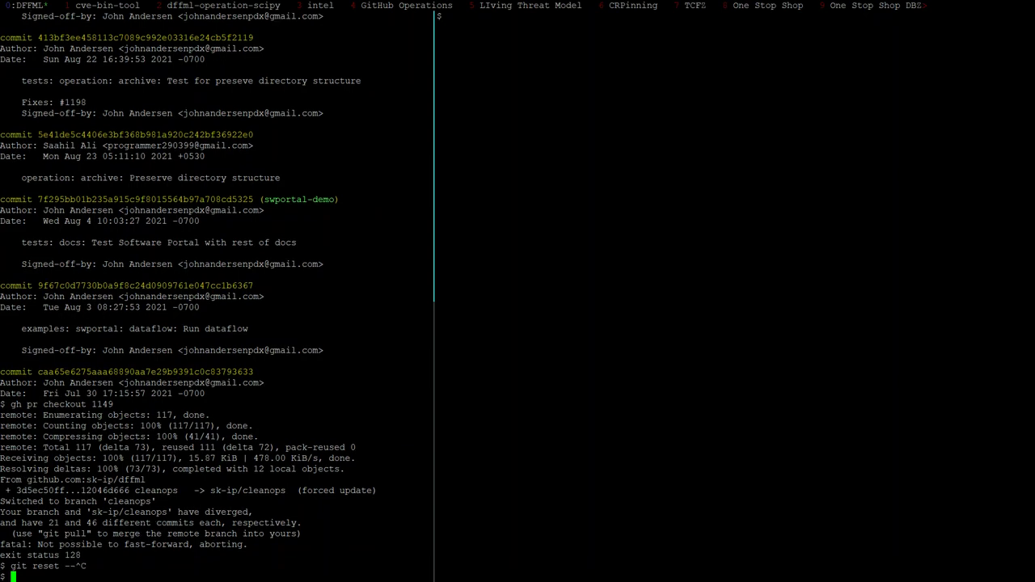
{"action": "type", "text": "git reset --hard"}
{"action": "type", "text": "H"}
{"action": "key", "text": "BackSpace"}
{"action": "type", "text": "sk-ip/accuracy_staging"}
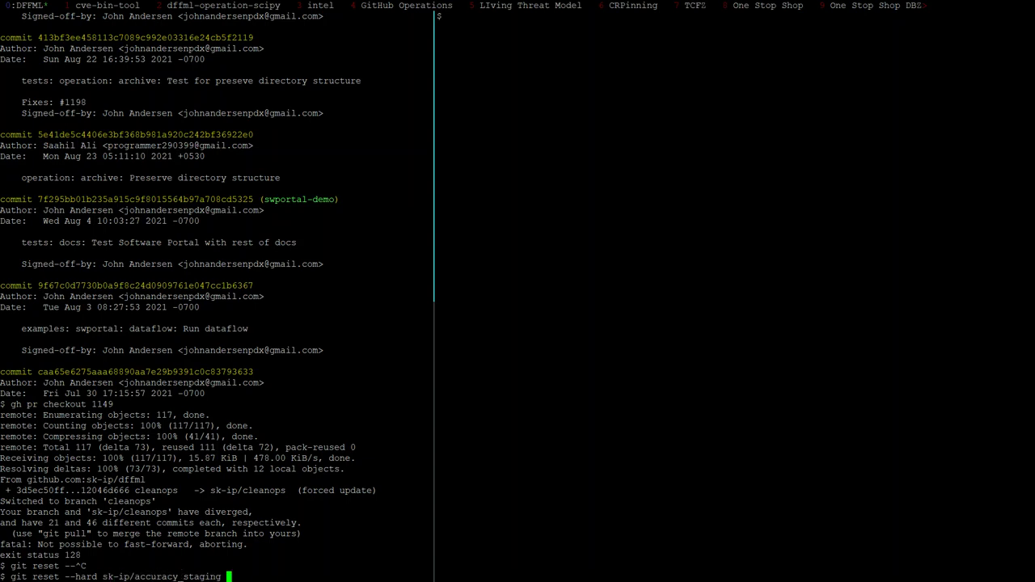
{"action": "key", "text": "BackSpace"}
{"action": "key", "text": "BackSpace"}
{"action": "key", "text": "BackSpace"}
{"action": "key", "text": "BackSpace"}
{"action": "key", "text": "BackSpace"}
{"action": "key", "text": "BackSpace"}
{"action": "key", "text": "BackSpace"}
{"action": "key", "text": "BackSpace"}
{"action": "key", "text": "BackSpace"}
{"action": "key", "text": "BackSpace"}
{"action": "key", "text": "BackSpace"}
{"action": "key", "text": "BackSpace"}
{"action": "key", "text": "BackSpace"}
{"action": "key", "text": "BackSpace"}
{"action": "key", "text": "BackSpace"}
{"action": "key", "text": "BackSpace"}
{"action": "key", "text": "BackSpace"}
{"action": "type", "text": "cleanops"}
{"action": "key", "text": "Return"}
Confirm the branch is up to date with git status and git pull
{"action": "type", "text": "g"}
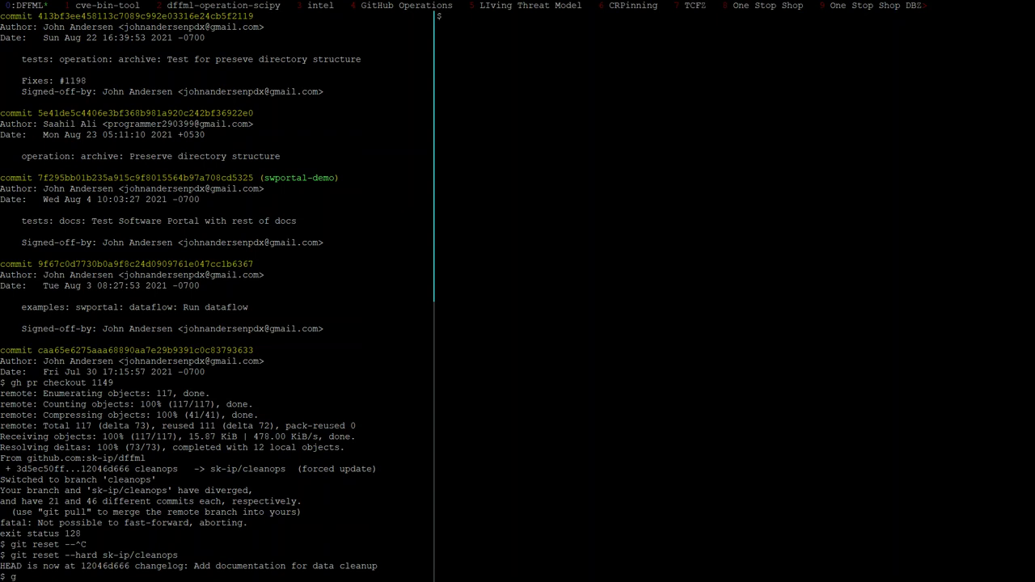
{"action": "type", "text": "it status"}
{"action": "key", "text": "Return"}
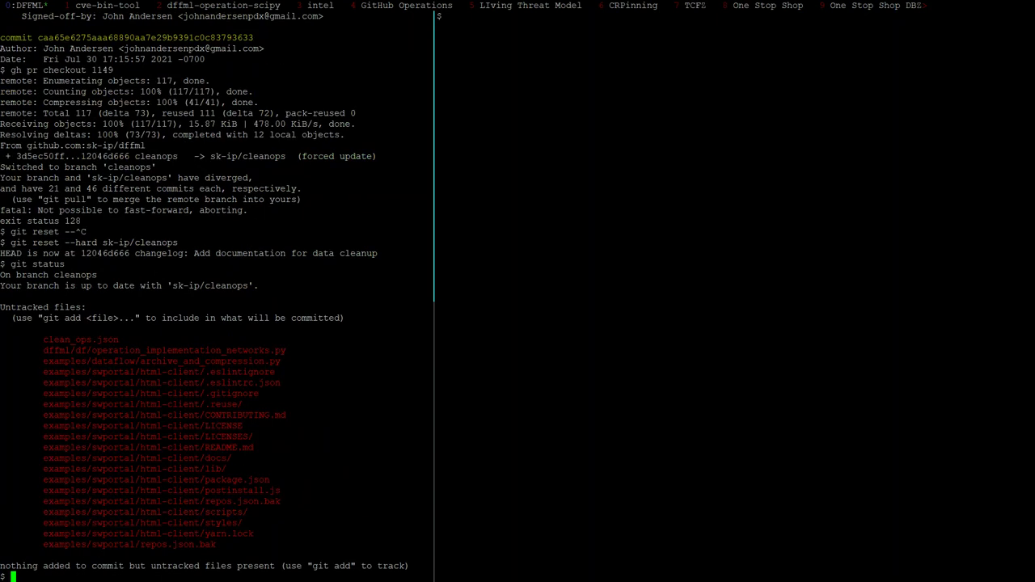
{"action": "type", "text": "git pull"}
{"action": "key", "text": "Return"}
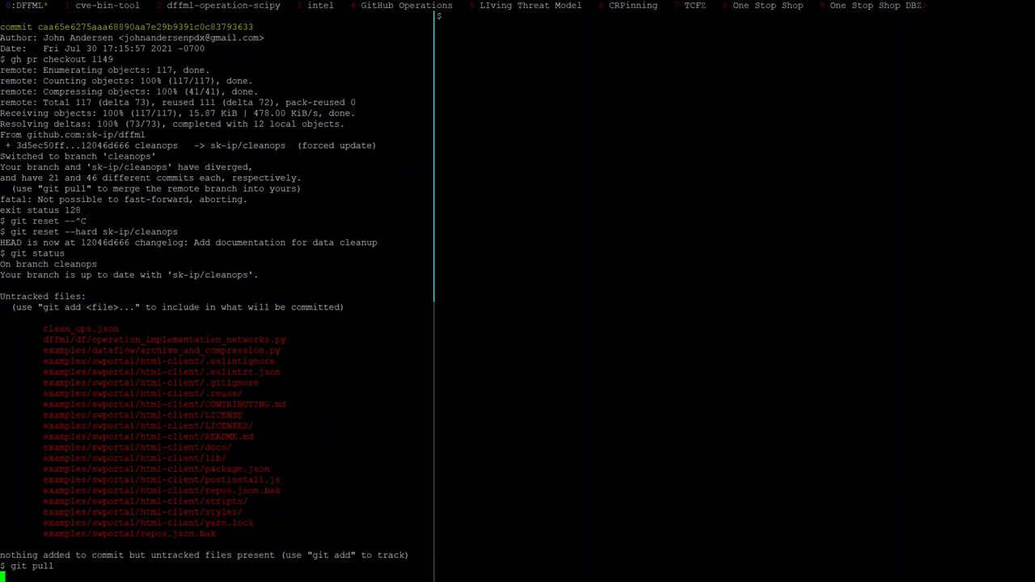
{"action": "key", "text": "alt+Tab"}
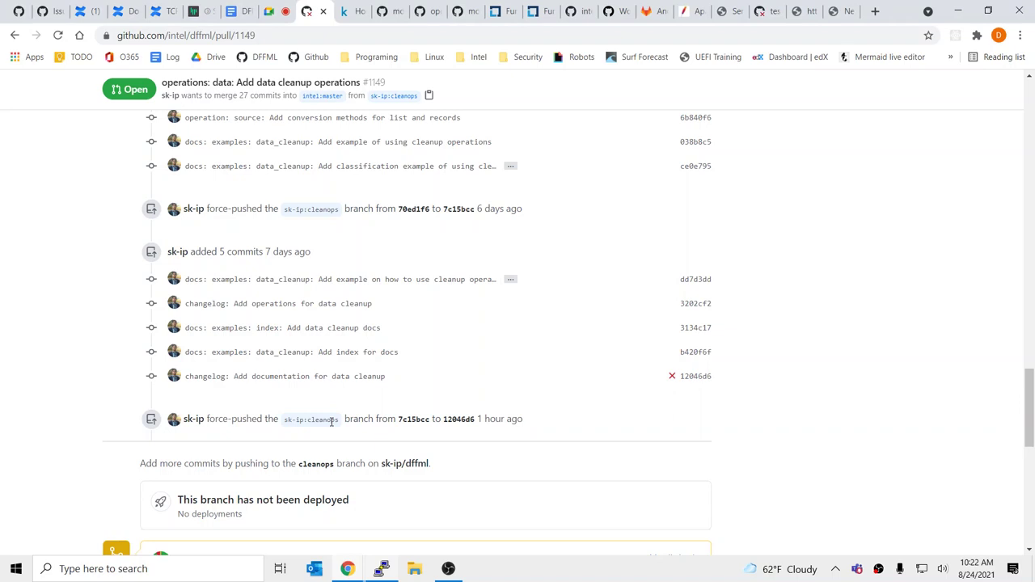
{"action": "key", "text": "alt+Tab"}
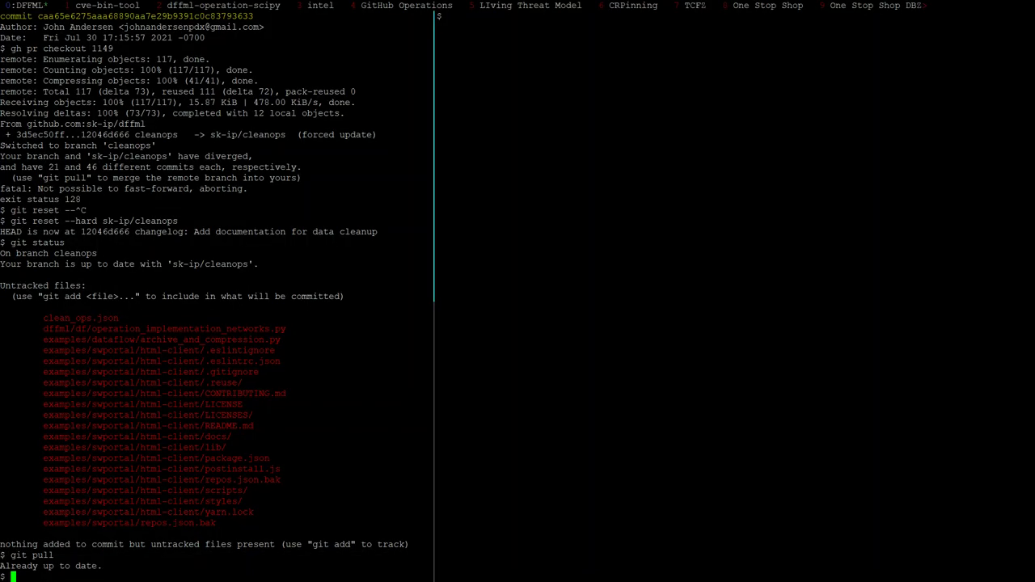
List the cleanops commits with their diffs via git log -p and scroll through them
{"action": "type", "text": "git log -p"}
{"action": "key", "text": "Return"}
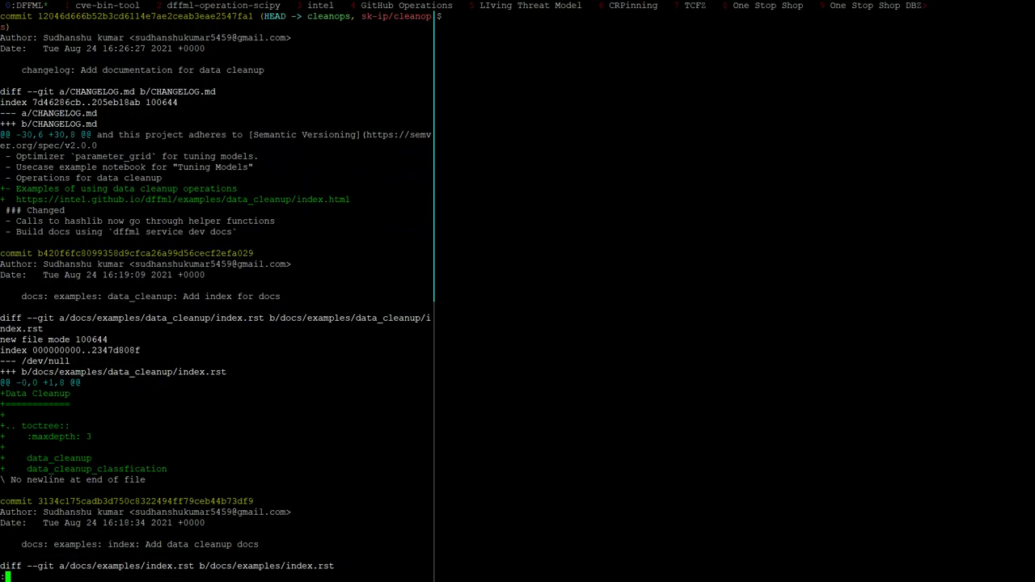
{"action": "scroll", "coordinate": [216, 291], "scroll_direction": "down", "scroll_amount": 7}
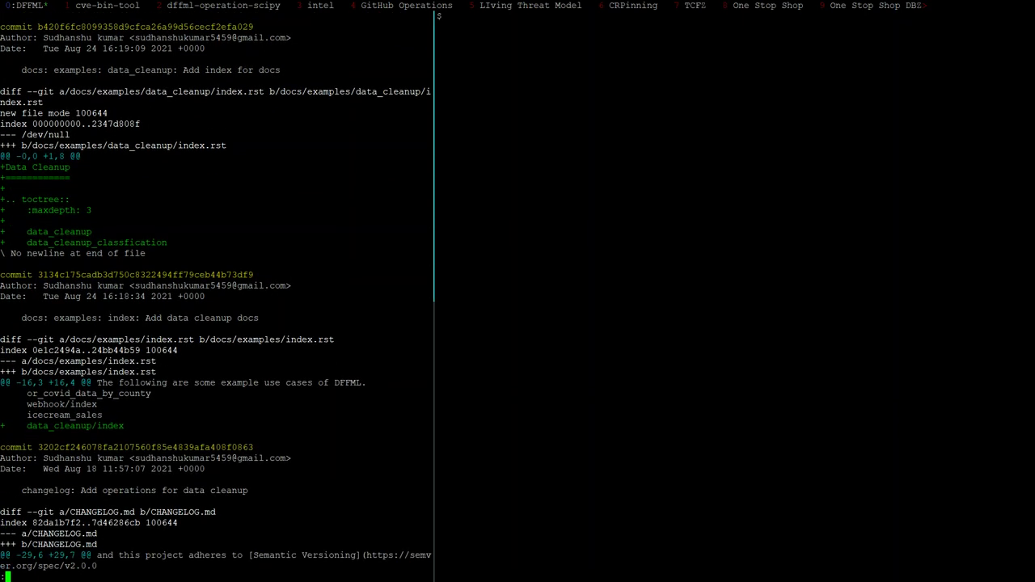
{"action": "scroll", "coordinate": [216, 292], "scroll_direction": "down", "scroll_amount": 6}
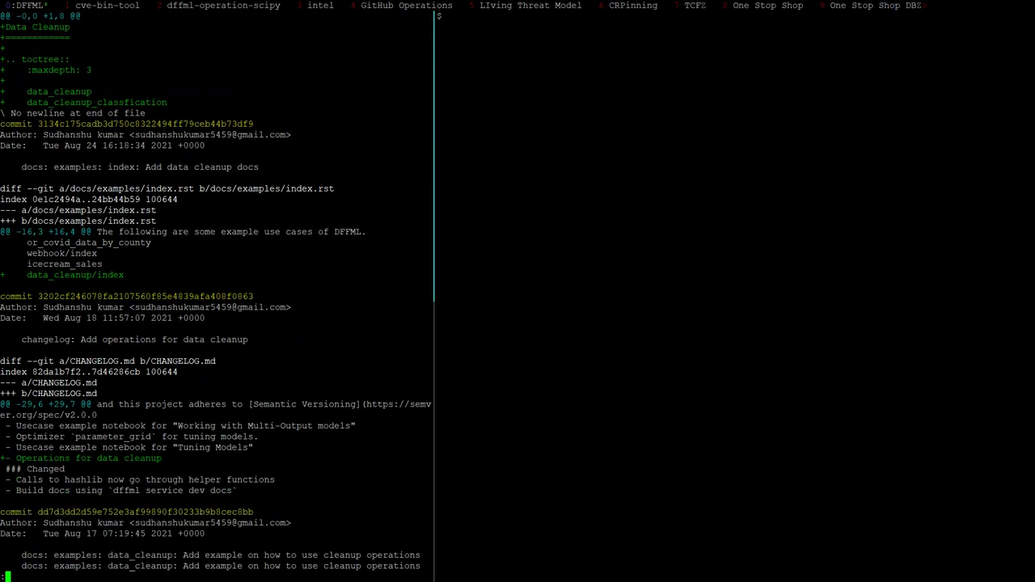
Open tests/docs/test_consoletest.py in vim from the right-hand terminal pane
{"action": "left_click", "coordinate": [441, 16]}
{"action": "type", "text": "vim tests/test_accuracy.py"}
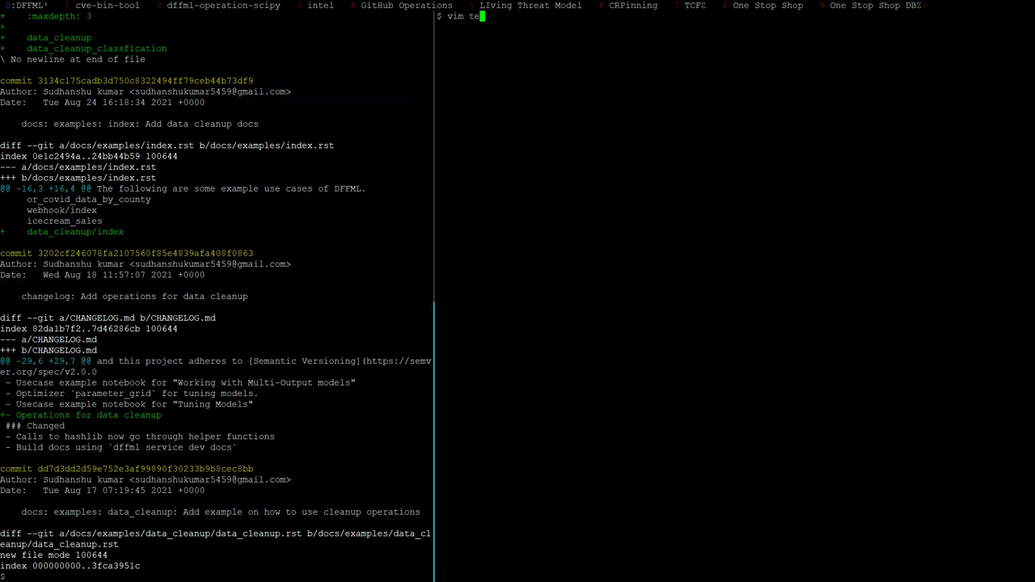
{"action": "key", "text": "BackSpace"}
{"action": "key", "text": "BackSpace"}
{"action": "key", "text": "BackSpace"}
{"action": "key", "text": "BackSpace"}
{"action": "key", "text": "BackSpace"}
{"action": "key", "text": "BackSpace"}
{"action": "key", "text": "BackSpace"}
{"action": "key", "text": "BackSpace"}
{"action": "key", "text": "BackSpace"}
{"action": "key", "text": "BackSpace"}
{"action": "key", "text": "BackSpace"}
{"action": "key", "text": "BackSpace"}
{"action": "key", "text": "BackSpace"}
{"action": "key", "text": "BackSpace"}
{"action": "key", "text": "BackSpace"}
{"action": "key", "text": "BackSpace"}
{"action": "type", "text": "docs/"}
{"action": "key", "text": "Tab"}
{"action": "key", "text": "Tab"}
{"action": "key", "text": "Tab"}
{"action": "key", "text": "Tab"}
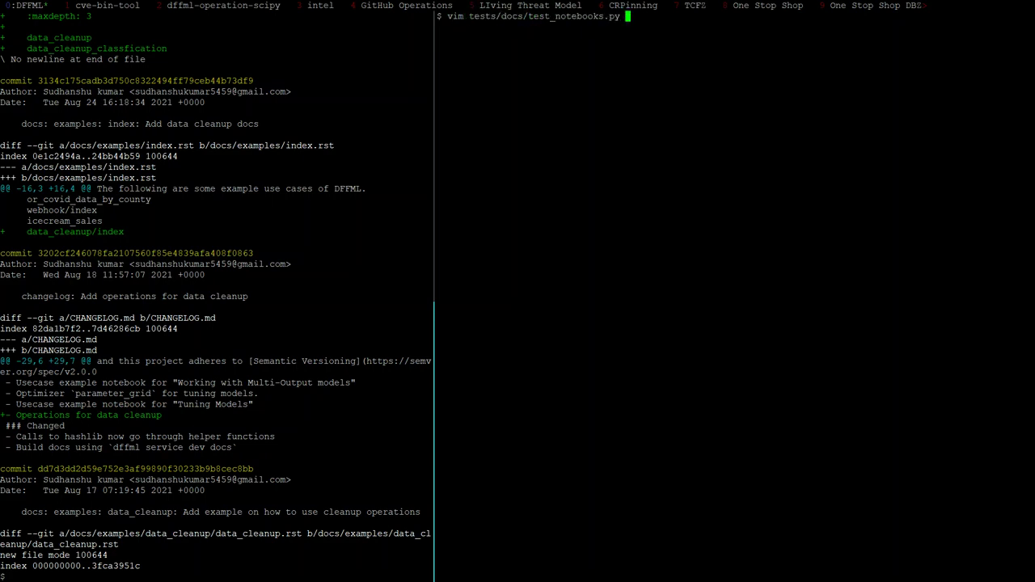
{"action": "key", "text": "Return"}
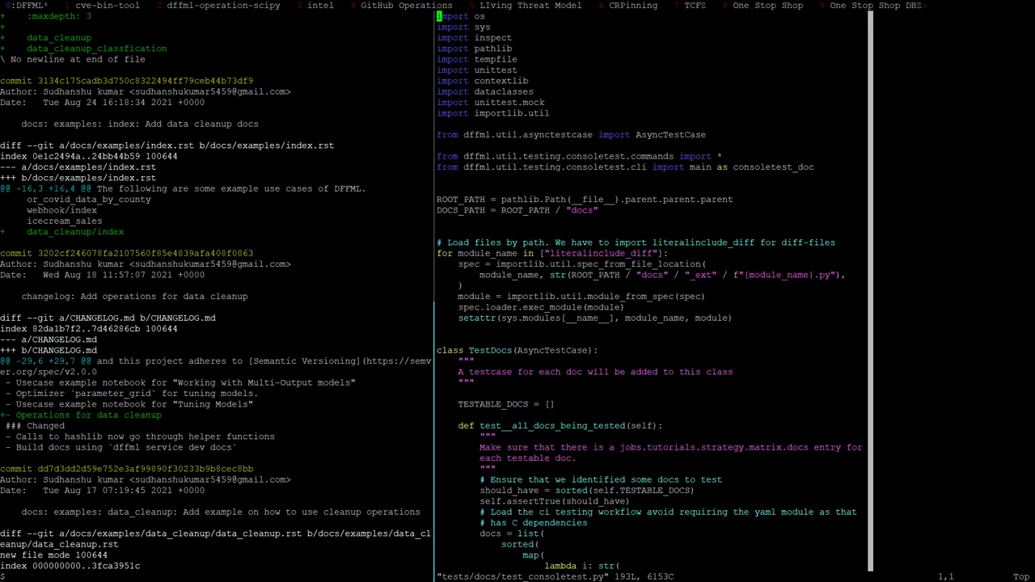
Page down to the end of test_consoletest.py, glancing at the left pane
{"action": "key", "text": "ctrl+f"}
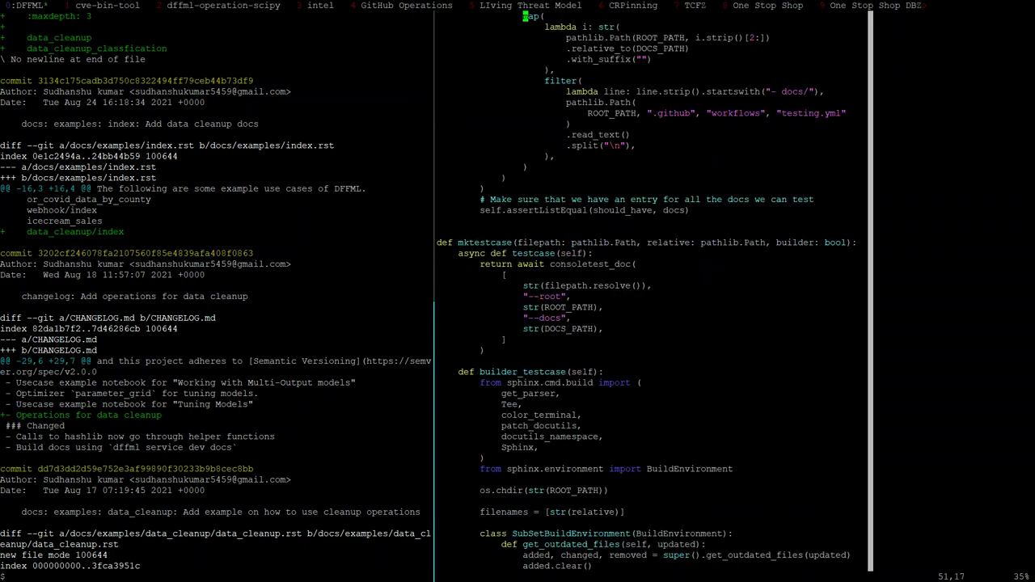
{"action": "key", "text": "ctrl+f"}
{"action": "key", "text": "ctrl+f"}
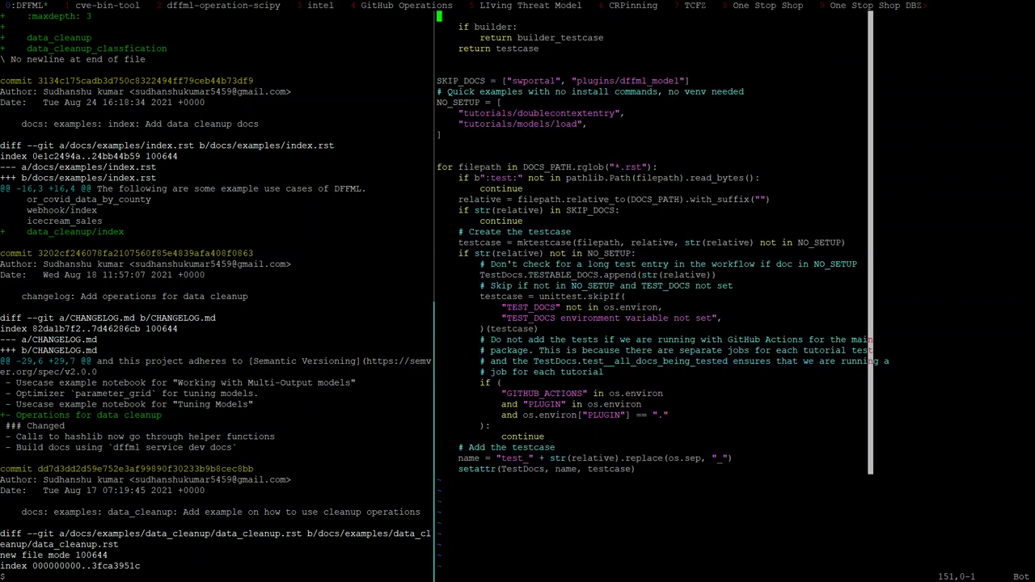
{"action": "key", "text": "k"}
{"action": "key", "text": "k"}
{"action": "key", "text": "k"}
{"action": "key", "text": "k"}
{"action": "key", "text": "k"}
{"action": "key", "text": "k"}
{"action": "key", "text": "k"}
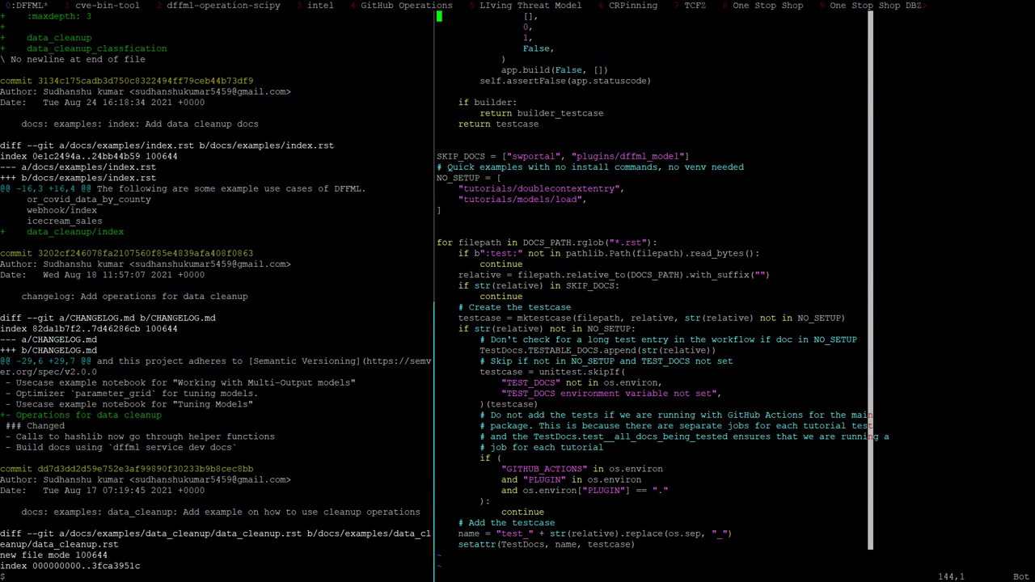
{"action": "key", "text": "k"}
{"action": "key", "text": "k"}
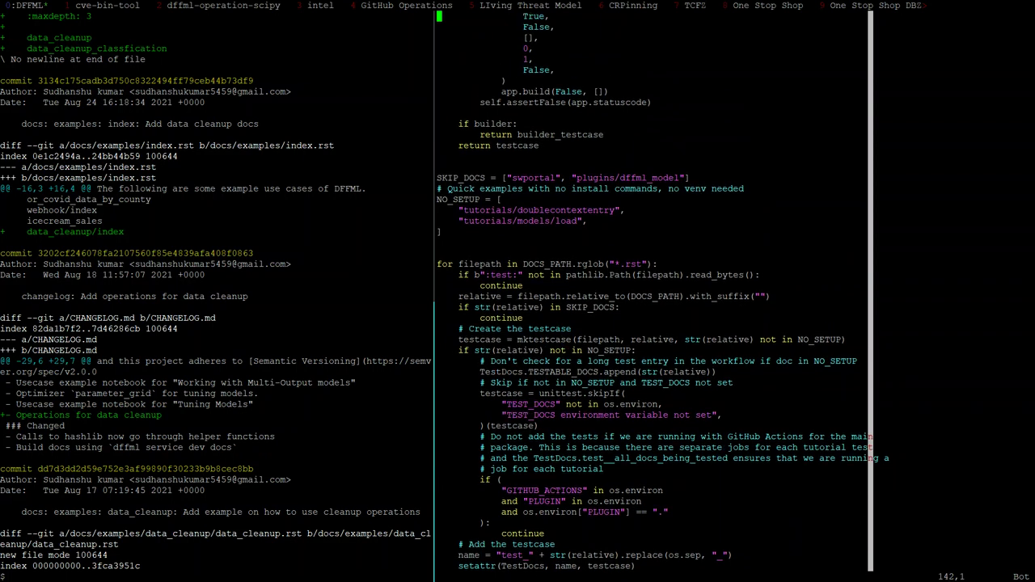
{"action": "key", "text": "ctrl+b"}
{"action": "key", "text": "Left"}
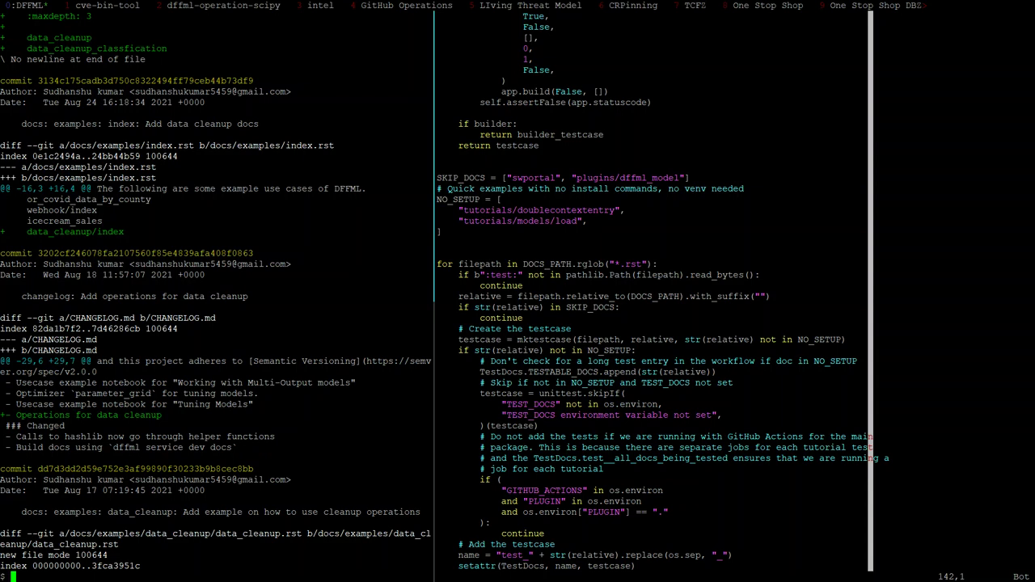
{"action": "key", "text": "ctrl+b"}
{"action": "key", "text": "Right"}
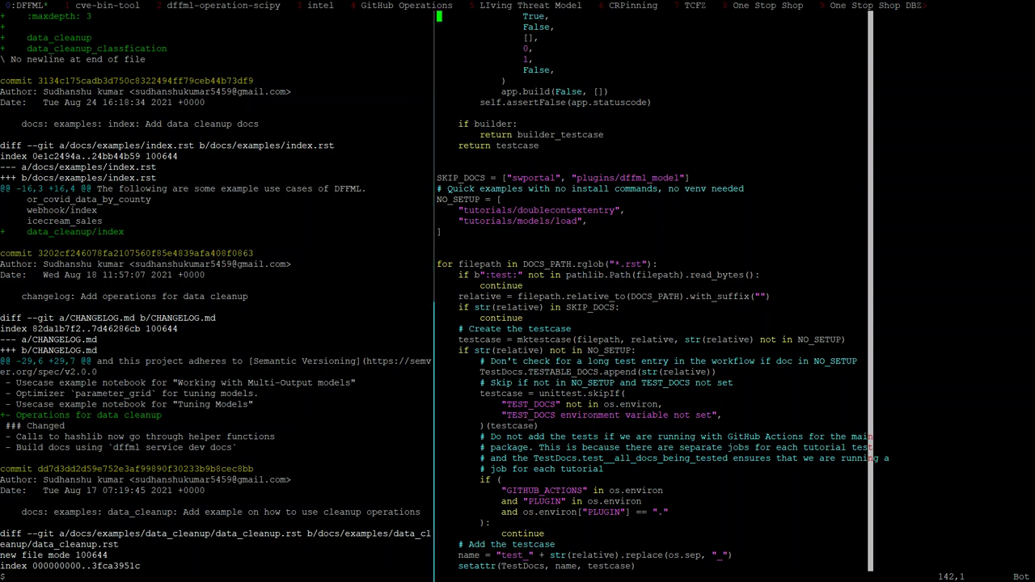
Review the doc test-case loop, Sphinx subset build and mktestcase function, then quit with :q
{"action": "scroll", "coordinate": [734, 297], "scroll_direction": "up", "scroll_amount": 4}
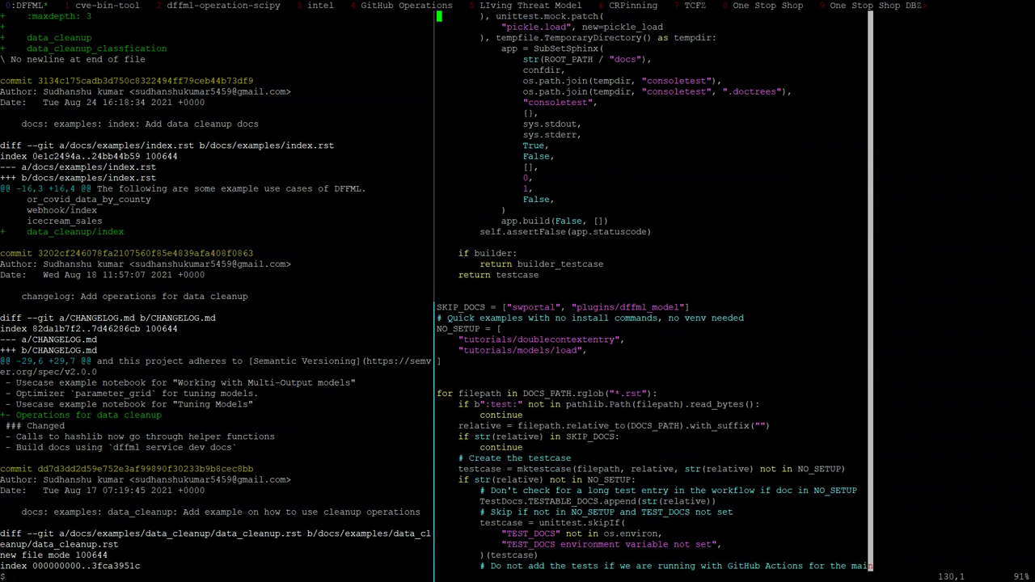
{"action": "key", "text": "j"}
{"action": "key", "text": "j"}
{"action": "key", "text": "j"}
{"action": "key", "text": "j"}
{"action": "key", "text": "j"}
{"action": "key", "text": "j"}
{"action": "key", "text": "j"}
{"action": "key", "text": "j"}
{"action": "key", "text": "j"}
{"action": "key", "text": "j"}
{"action": "key", "text": "j"}
{"action": "key", "text": "j"}
{"action": "key", "text": "j"}
{"action": "key", "text": "j"}
{"action": "key", "text": "j"}
{"action": "key", "text": "j"}
{"action": "key", "text": "j"}
{"action": "key", "text": "j"}
{"action": "key", "text": "j"}
{"action": "key", "text": "j"}
{"action": "key", "text": "j"}
{"action": "key", "text": "j"}
{"action": "key", "text": "j"}
{"action": "key", "text": "j"}
{"action": "key", "text": "j"}
{"action": "key", "text": "j"}
{"action": "key", "text": "j"}
{"action": "key", "text": "j"}
{"action": "key", "text": "j"}
{"action": "key", "text": "j"}
{"action": "key", "text": "j"}
{"action": "key", "text": "j"}
{"action": "key", "text": "j"}
{"action": "key", "text": "j"}
{"action": "key", "text": "j"}
{"action": "key", "text": "j"}
{"action": "key", "text": "j"}
{"action": "key", "text": "j"}
{"action": "key", "text": "j"}
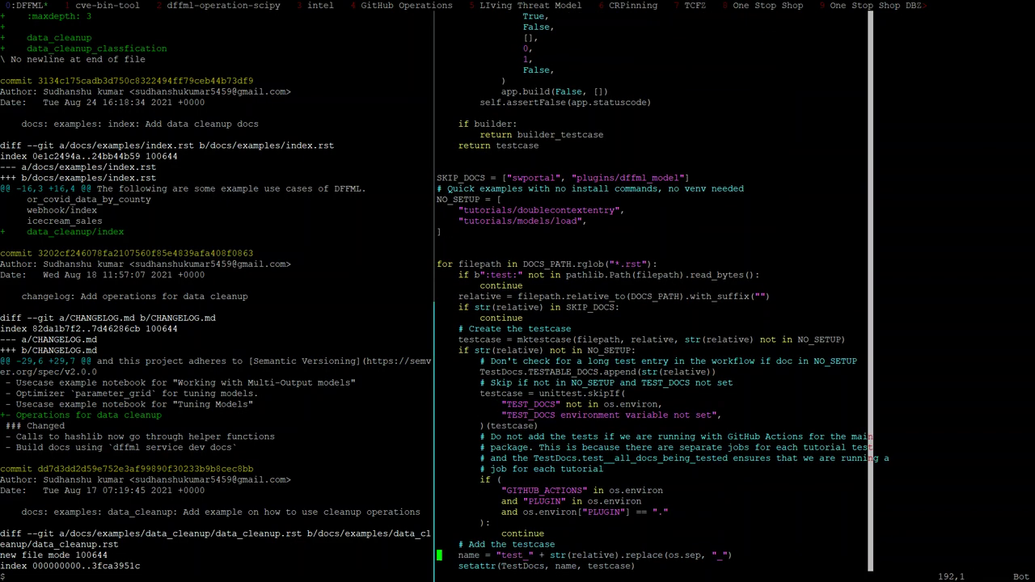
{"action": "key", "text": "k"}
{"action": "key", "text": "k"}
{"action": "key", "text": "k"}
{"action": "key", "text": "k"}
{"action": "key", "text": "k"}
{"action": "key", "text": "k"}
{"action": "key", "text": "k"}
{"action": "key", "text": "k"}
{"action": "key", "text": "k"}
{"action": "key", "text": "k"}
{"action": "key", "text": "k"}
{"action": "key", "text": "k"}
{"action": "key", "text": "k"}
{"action": "key", "text": "k"}
{"action": "key", "text": "k"}
{"action": "key", "text": "k"}
{"action": "key", "text": "k"}
{"action": "key", "text": "k"}
{"action": "key", "text": "k"}
{"action": "key", "text": "k"}
{"action": "key", "text": "j"}
{"action": "key", "text": "j"}
{"action": "key", "text": "j"}
{"action": "key", "text": "j"}
{"action": "key", "text": "j"}
{"action": "key", "text": "j"}
{"action": "key", "text": "j"}
{"action": "key", "text": "j"}
{"action": "key", "text": "j"}
{"action": "key", "text": "j"}
{"action": "key", "text": "j"}
{"action": "key", "text": "j"}
{"action": "key", "text": "j"}
{"action": "key", "text": "j"}
{"action": "key", "text": "j"}
{"action": "key", "text": "j"}
{"action": "key", "text": "j"}
{"action": "key", "text": "j"}
{"action": "key", "text": "j"}
{"action": "key", "text": "j"}
{"action": "key", "text": "k"}
{"action": "key", "text": "k"}
{"action": "key", "text": "k"}
{"action": "key", "text": "k"}
{"action": "key", "text": "k"}
{"action": "key", "text": "k"}
{"action": "key", "text": "k"}
{"action": "key", "text": "k"}
{"action": "key", "text": "k"}
{"action": "key", "text": "k"}
{"action": "key", "text": "k"}
{"action": "key", "text": "k"}
{"action": "key", "text": "k"}
{"action": "key", "text": "k"}
{"action": "key", "text": "k"}
{"action": "key", "text": "k"}
{"action": "key", "text": "k"}
{"action": "key", "text": "k"}
{"action": "key", "text": "k"}
{"action": "key", "text": "k"}
{"action": "key", "text": "k"}
{"action": "key", "text": "k"}
{"action": "key", "text": "k"}
{"action": "key", "text": "k"}
{"action": "key", "text": "k"}
{"action": "key", "text": "k"}
{"action": "key", "text": "k"}
{"action": "key", "text": "k"}
{"action": "key", "text": "k"}
{"action": "key", "text": "k"}
{"action": "key", "text": "k"}
{"action": "key", "text": "k"}
{"action": "key", "text": "k"}
{"action": "key", "text": "k"}
{"action": "key", "text": "k"}
{"action": "key", "text": "k"}
{"action": "key", "text": "k"}
{"action": "key", "text": "k"}
{"action": "key", "text": "k"}
{"action": "key", "text": "k"}
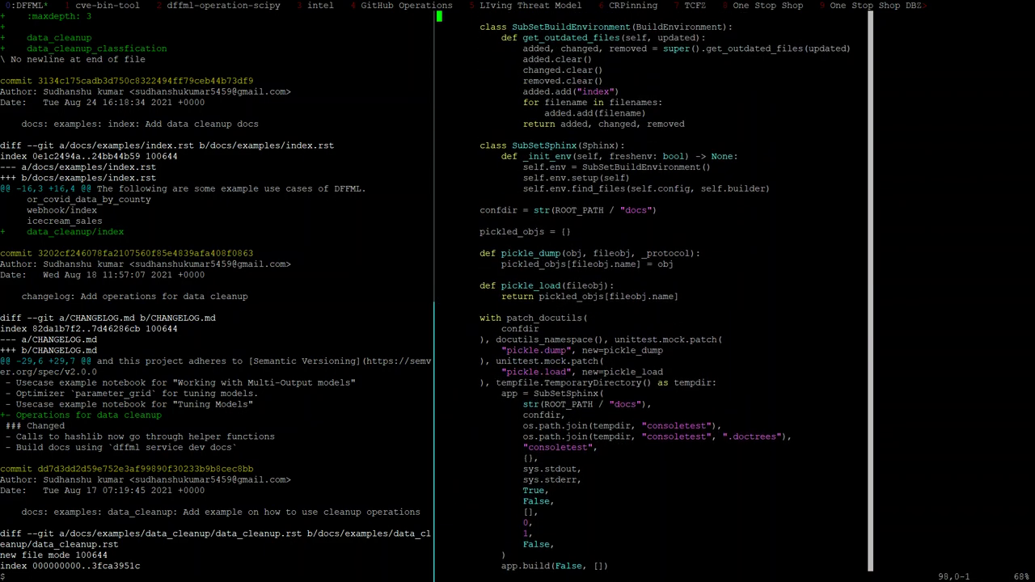
{"action": "key", "text": "k"}
{"action": "key", "text": "k"}
{"action": "key", "text": "k"}
{"action": "key", "text": "k"}
{"action": "key", "text": "k"}
{"action": "key", "text": "k"}
{"action": "key", "text": "k"}
{"action": "key", "text": "k"}
{"action": "key", "text": "k"}
{"action": "key", "text": "k"}
{"action": "key", "text": "k"}
{"action": "key", "text": "k"}
{"action": "key", "text": "k"}
{"action": "key", "text": "k"}
{"action": "key", "text": "k"}
{"action": "key", "text": "k"}
{"action": "key", "text": "k"}
{"action": "key", "text": "k"}
{"action": "key", "text": "k"}
{"action": "key", "text": "k"}
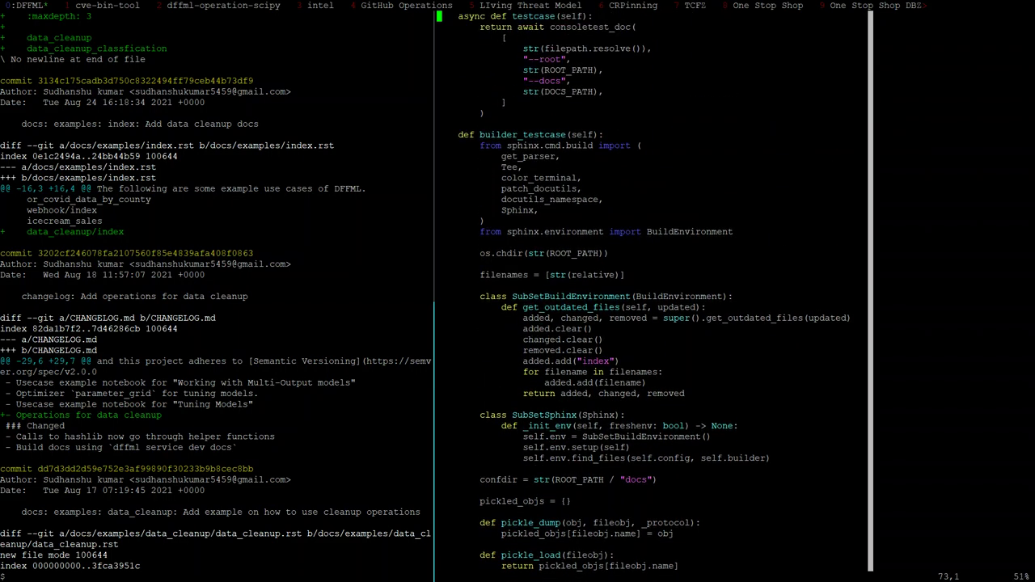
{"action": "key", "text": "k"}
{"action": "key", "text": "k"}
{"action": "key", "text": "k"}
{"action": "key", "text": "k"}
{"action": "key", "text": "k"}
{"action": "key", "text": "k"}
{"action": "key", "text": "k"}
{"action": "key", "text": "k"}
{"action": "key", "text": "k"}
{"action": "key", "text": "k"}
{"action": "key", "text": "k"}
{"action": "key", "text": "k"}
{"action": "key", "text": "k"}
{"action": "key", "text": "k"}
{"action": "key", "text": "k"}
{"action": "key", "text": "j"}
{"action": "key", "text": "j"}
{"action": "key", "text": "j"}
{"action": "key", "text": "j"}
{"action": "key", "text": "j"}
{"action": "key", "text": "j"}
{"action": "key", "text": "j"}
{"action": "key", "text": "j"}
{"action": "key", "text": "j"}
{"action": "key", "text": "j"}
{"action": "key", "text": "j"}
{"action": "key", "text": "j"}
{"action": "key", "text": "j"}
{"action": "key", "text": "j"}
{"action": "key", "text": "j"}
{"action": "key", "text": "j"}
{"action": "key", "text": "j"}
{"action": "key", "text": "j"}
{"action": "key", "text": "j"}
{"action": "key", "text": "j"}
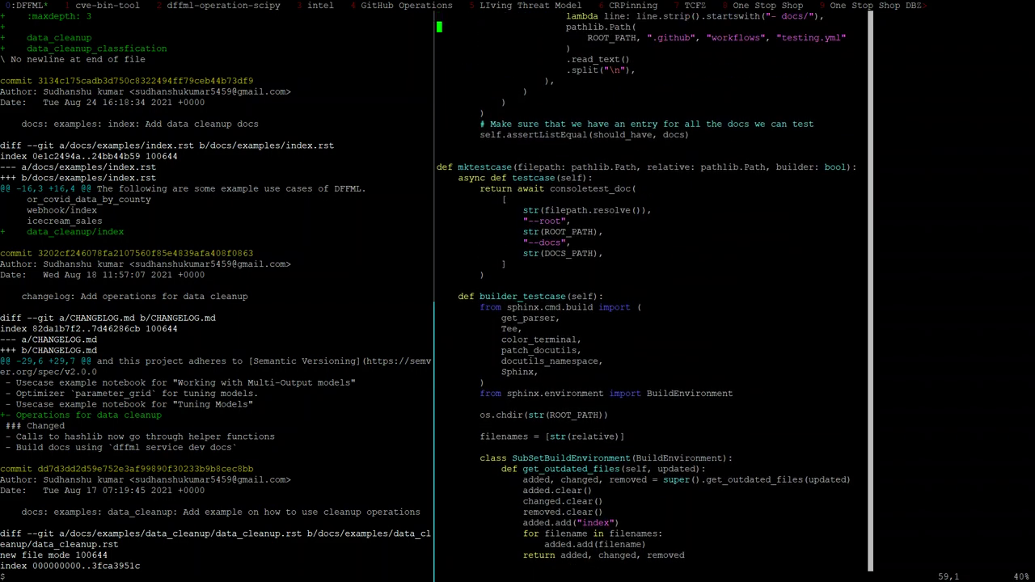
{"action": "type", "text": ":q"}
{"action": "key", "text": "Return"}
Open docs/examples/data_cleanup/data_cleanup.rst in vim
{"action": "type", "text": "vim "}
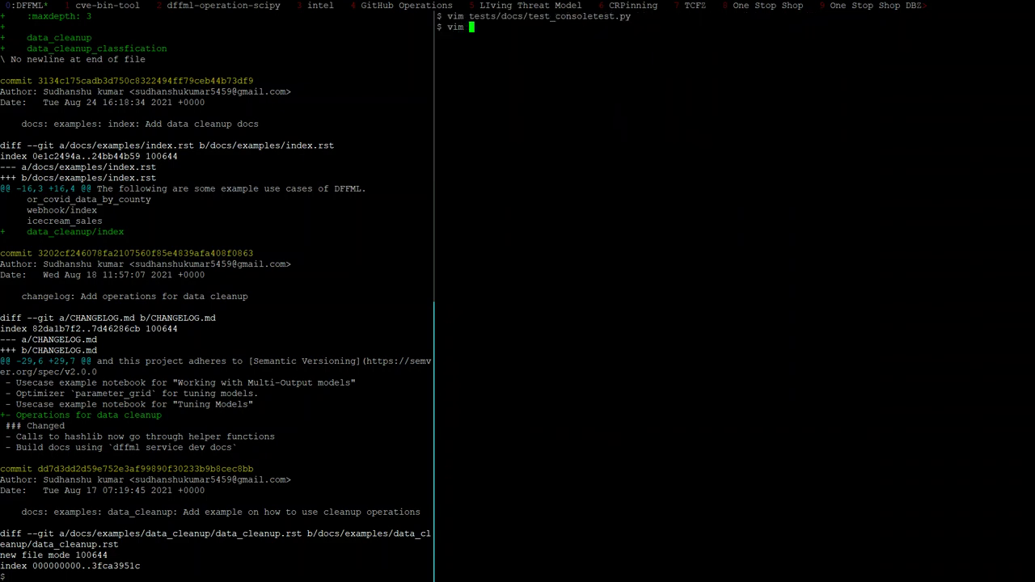
{"action": "type", "text": "docs/te"}
{"action": "key", "text": "BackSpace"}
{"action": "type", "text": "u"}
{"action": "key", "text": "Tab"}
{"action": "type", "text": "d"}
{"action": "key", "text": "Tab"}
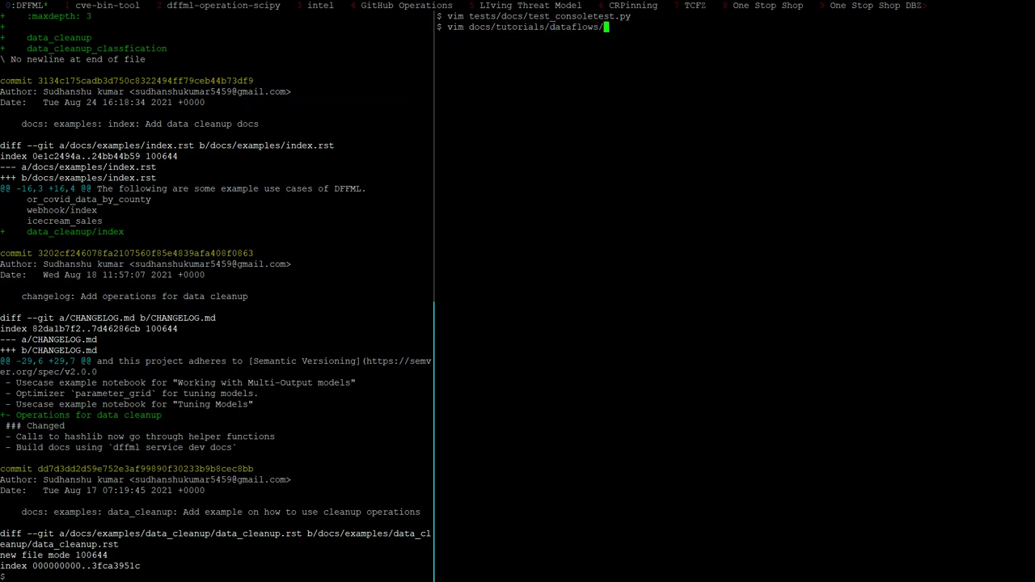
{"action": "key", "text": "BackSpace"}
{"action": "key", "text": "BackSpace"}
{"action": "key", "text": "BackSpace"}
{"action": "key", "text": "BackSpace"}
{"action": "key", "text": "BackSpace"}
{"action": "key", "text": "BackSpace"}
{"action": "key", "text": "BackSpace"}
{"action": "key", "text": "BackSpace"}
{"action": "key", "text": "BackSpace"}
{"action": "key", "text": "BackSpace"}
{"action": "key", "text": "BackSpace"}
{"action": "key", "text": "BackSpace"}
{"action": "key", "text": "BackSpace"}
{"action": "key", "text": "BackSpace"}
{"action": "key", "text": "BackSpace"}
{"action": "key", "text": "BackSpace"}
{"action": "key", "text": "BackSpace"}
{"action": "key", "text": "BackSpace"}
{"action": "key", "text": "BackSpace"}
{"action": "key", "text": "BackSpace"}
{"action": "type", "text": "e"}
{"action": "key", "text": "Tab"}
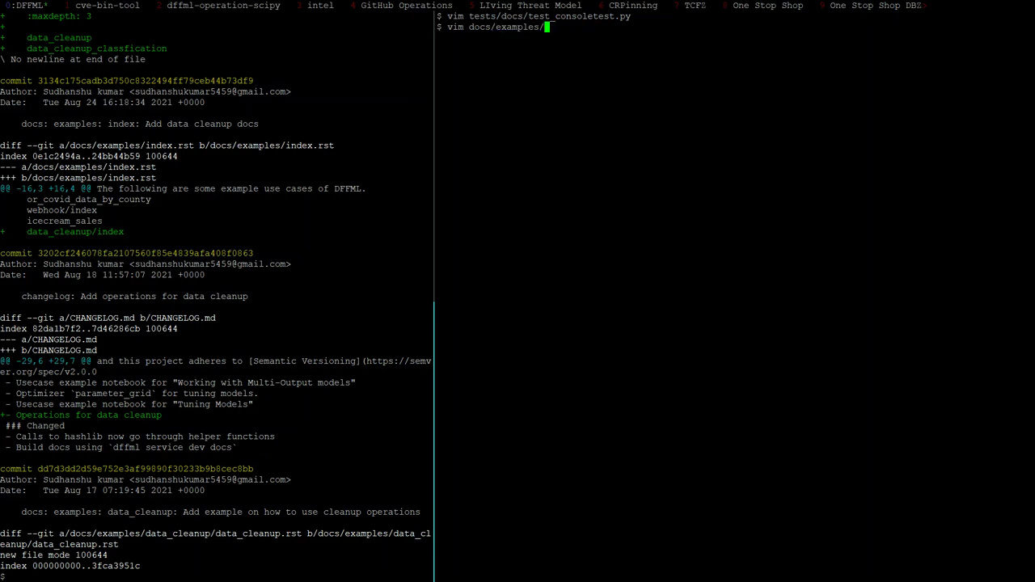
{"action": "type", "text": "d"}
{"action": "key", "text": "Tab"}
{"action": "type", "text": "d"}
{"action": "key", "text": "Tab"}
{"action": "key", "text": "Tab"}
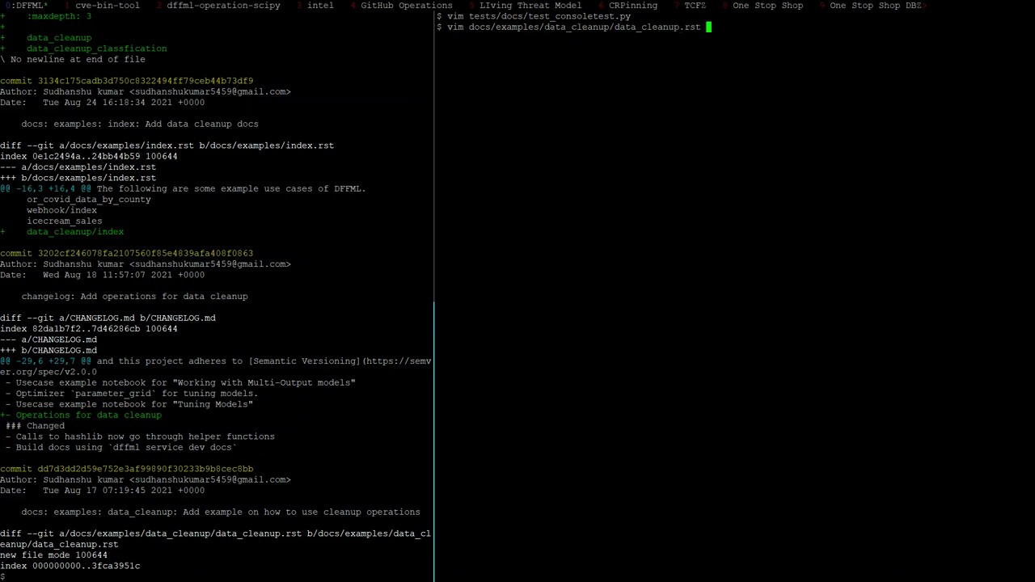
{"action": "key", "text": "Return"}
Copy the five cleanup_ops.sh code-block header lines below the dataset download sentence
{"action": "key", "text": "j"}
{"action": "key", "text": "j"}
{"action": "key", "text": "j"}
{"action": "key", "text": "j"}
{"action": "key", "text": "j"}
{"action": "key", "text": "j"}
{"action": "key", "text": "j"}
{"action": "key", "text": "j"}
{"action": "key", "text": "j"}
{"action": "key", "text": "j"}
{"action": "key", "text": "j"}
{"action": "key", "text": "j"}
{"action": "key", "text": "j"}
{"action": "key", "text": "j"}
{"action": "key", "text": "j"}
{"action": "key", "text": "j"}
{"action": "key", "text": "j"}
{"action": "key", "text": "j"}
{"action": "key", "text": "j"}
{"action": "key", "text": "j"}
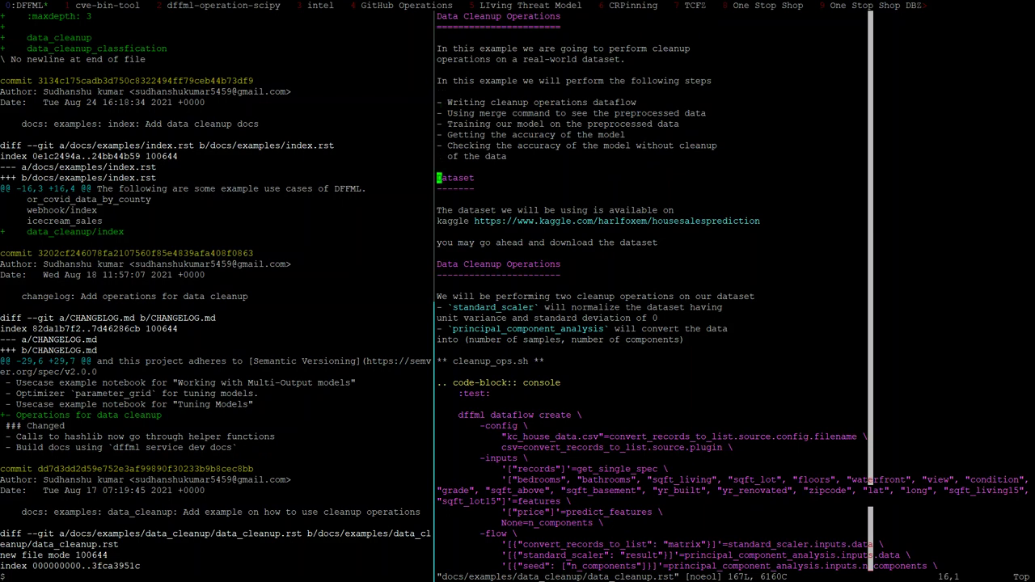
{"action": "key", "text": "j"}
{"action": "key", "text": "j"}
{"action": "key", "text": "j"}
{"action": "key", "text": "j"}
{"action": "key", "text": "j"}
{"action": "key", "text": "j"}
{"action": "key", "text": "j"}
{"action": "key", "text": "j"}
{"action": "key", "text": "j"}
{"action": "key", "text": "shift+v"}
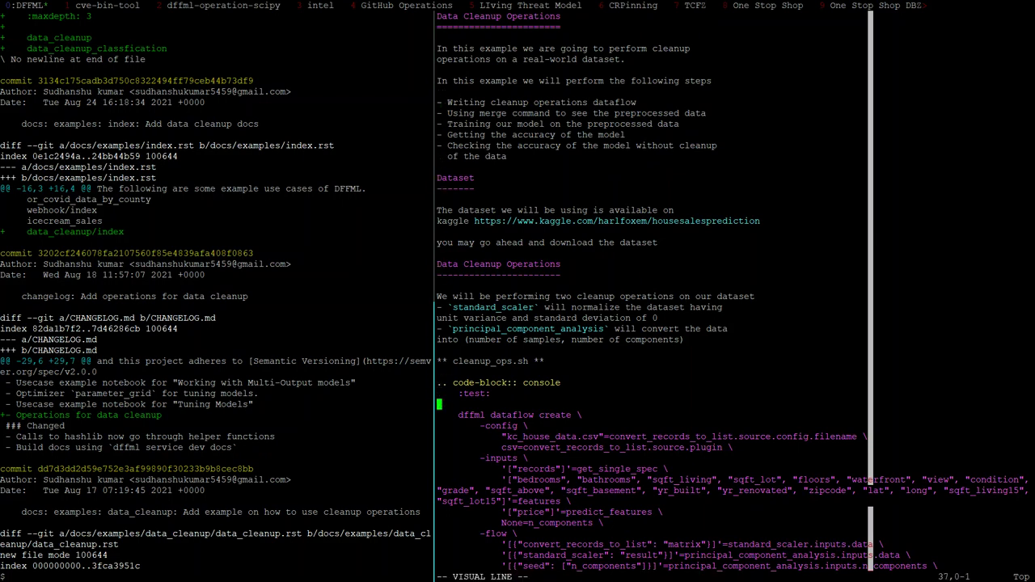
{"action": "key", "text": "k"}
{"action": "key", "text": "k"}
{"action": "key", "text": "k"}
{"action": "key", "text": "k"}
{"action": "key", "text": "k"}
{"action": "key", "text": "y"}
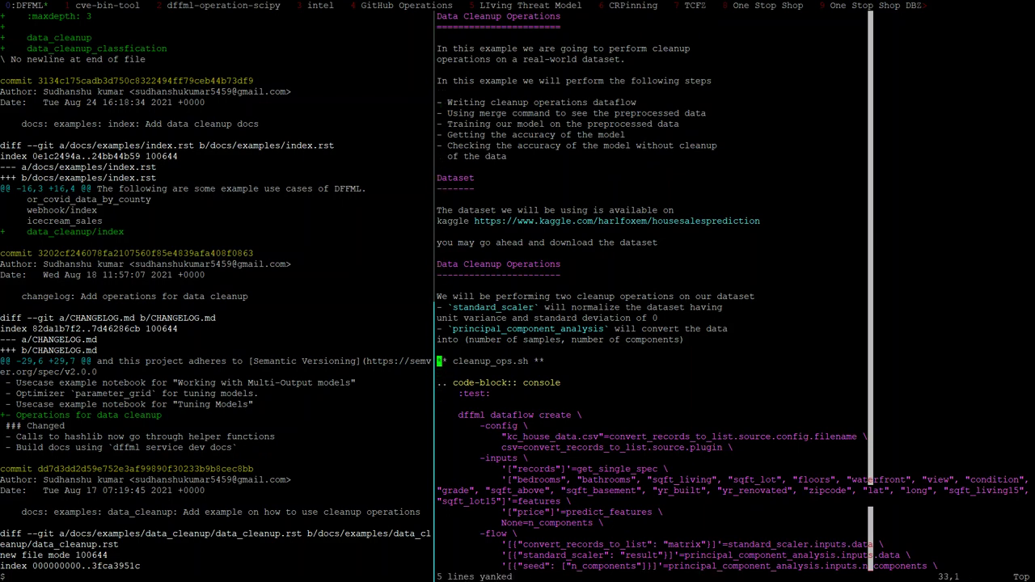
{"action": "key", "text": "k"}
{"action": "key", "text": "k"}
{"action": "key", "text": "k"}
{"action": "key", "text": "k"}
{"action": "key", "text": "k"}
{"action": "key", "text": "k"}
{"action": "key", "text": "k"}
{"action": "key", "text": "k"}
{"action": "key", "text": "k"}
{"action": "key", "text": "k"}
{"action": "key", "text": "p"}
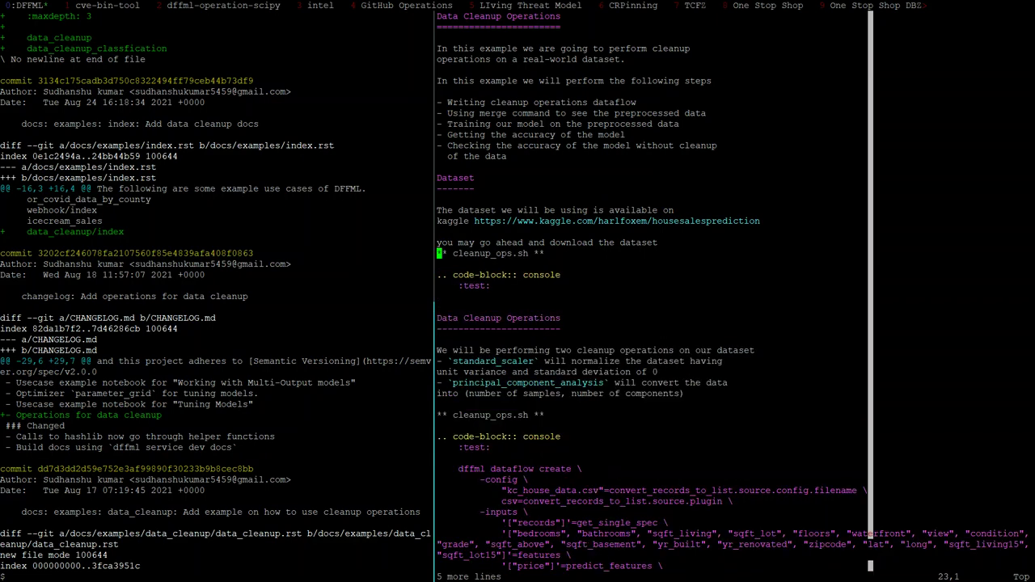
{"action": "key", "text": "i"}
{"action": "key", "text": "Return"}
{"action": "key", "text": "Escape"}
Select the pasted title's start, check the pull request, then start a left-pane history search
{"action": "key", "text": "v"}
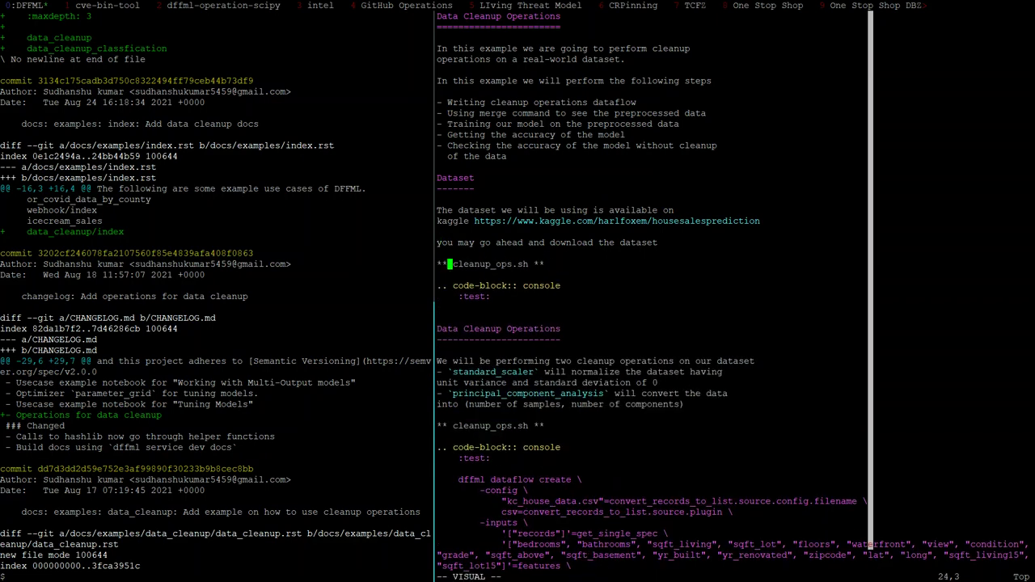
{"action": "key", "text": "h"}
{"action": "key", "text": "alt+Tab"}
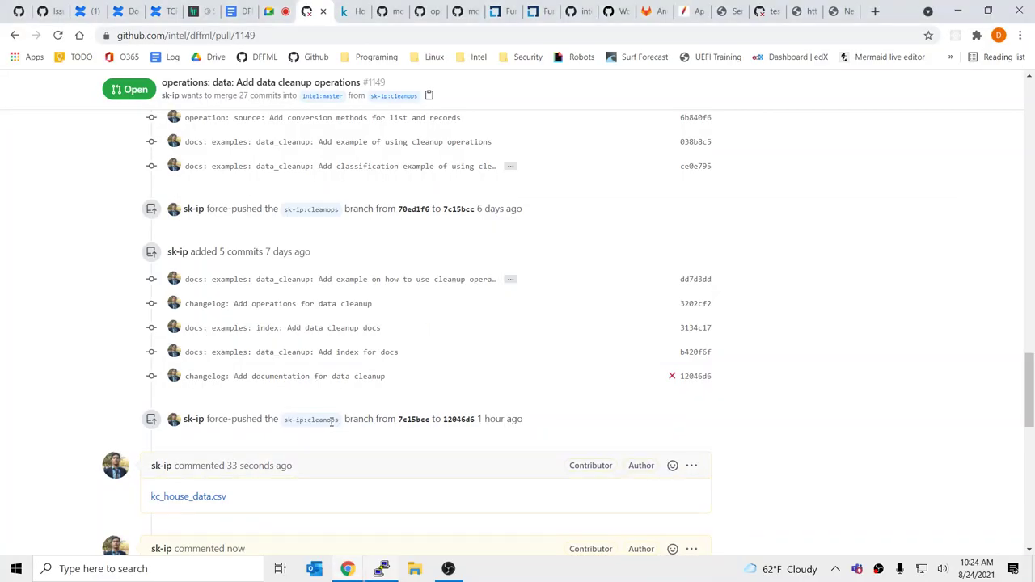
{"action": "key", "text": "alt+Tab"}
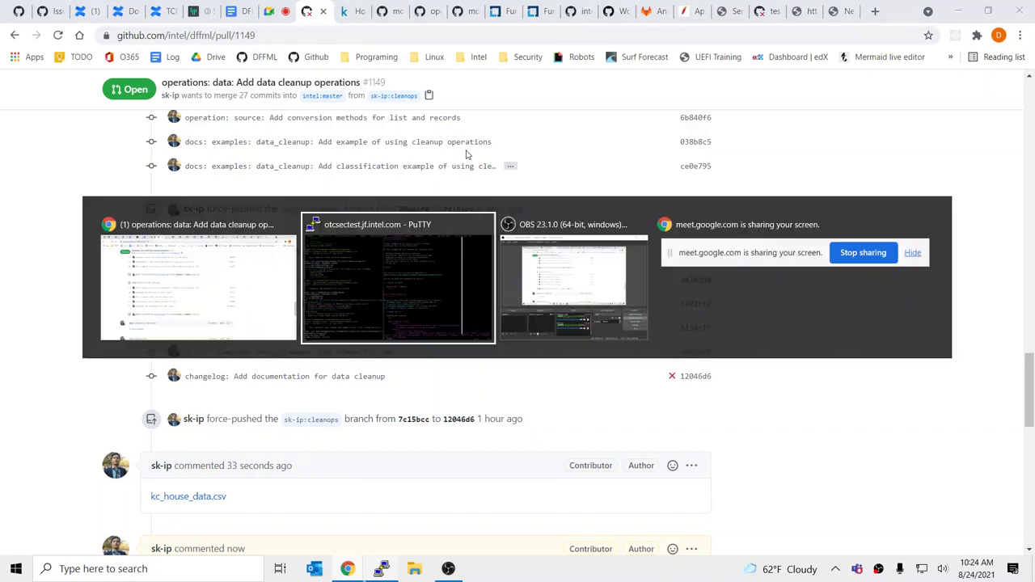
{"action": "key", "text": "0"}
{"action": "key", "text": "l"}
{"action": "key", "text": "l"}
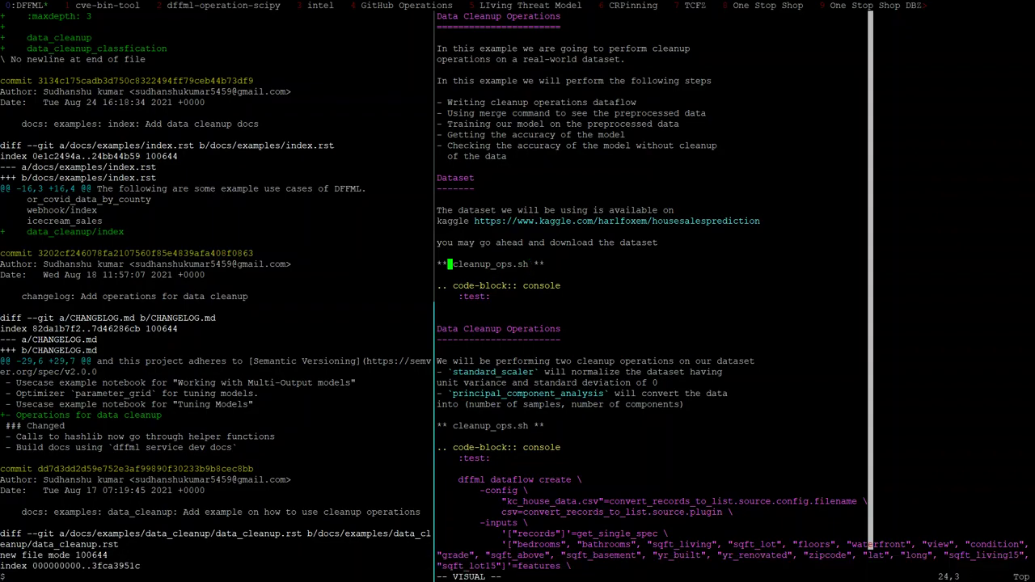
{"action": "key", "text": "ctrl+b"}
{"action": "key", "text": "Left"}
{"action": "key", "text": "ctrl+r"}
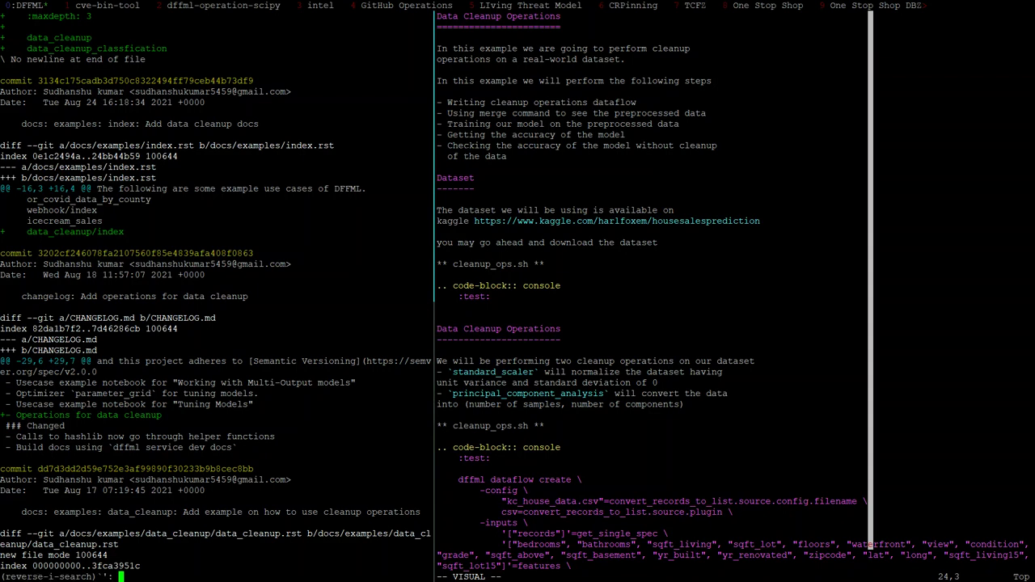
Activate the virtualenv and start the docs build and preview server from shell history
{"action": "type", "text": "."}
{"action": "key", "text": "ctrl+r"}
{"action": "key", "text": "Return"}
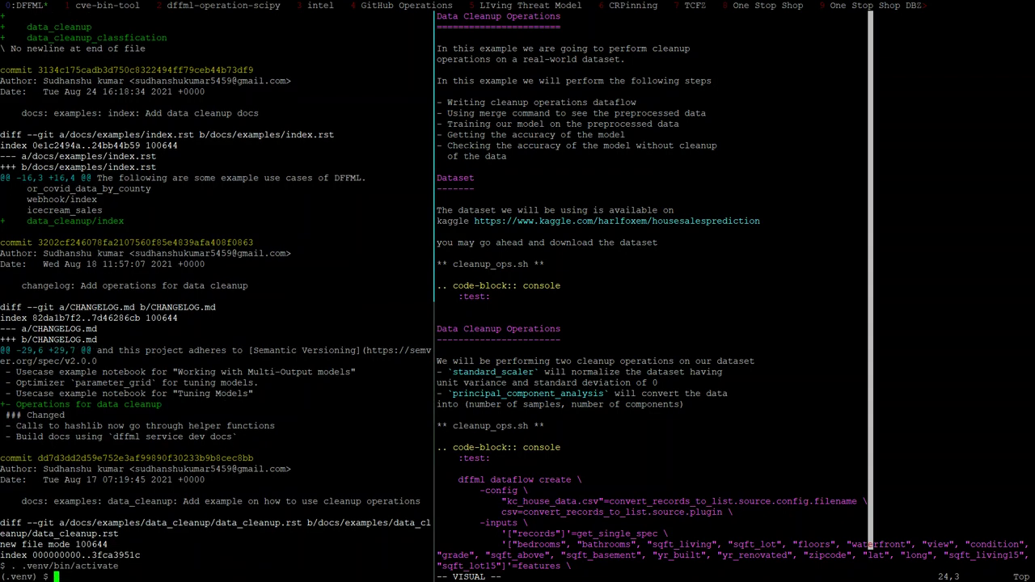
{"action": "key", "text": "ctrl+r"}
{"action": "type", "text": "-ht"}
{"action": "key", "text": "Return"}
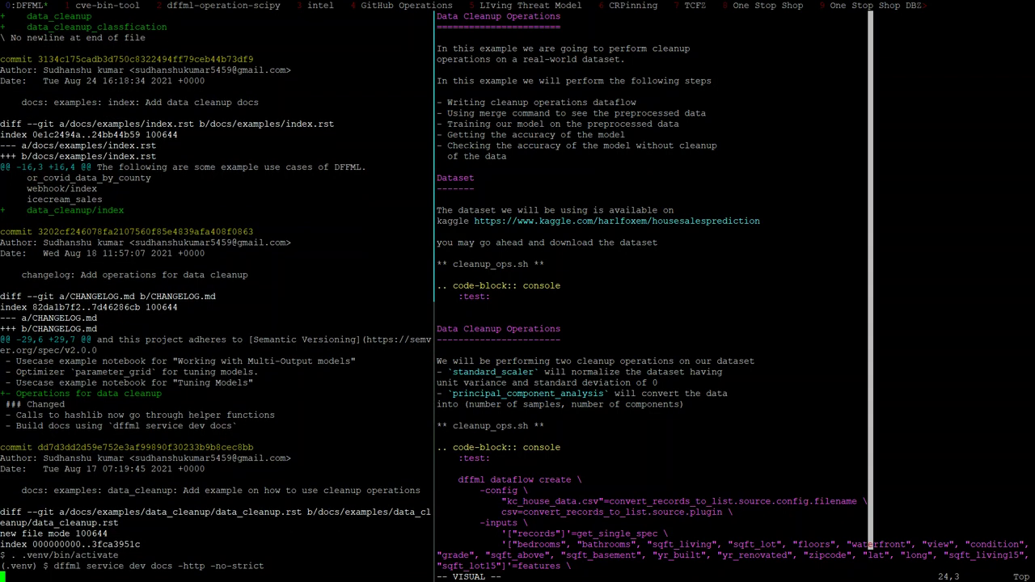
Try adding a '$ WGET' line under :test:, then undo it and the pasted header
{"action": "key", "text": "ctrl+b"}
{"action": "key", "text": "Right"}
{"action": "key", "text": "Escape"}
{"action": "key", "text": "j"}
{"action": "key", "text": "j"}
{"action": "key", "text": "j"}
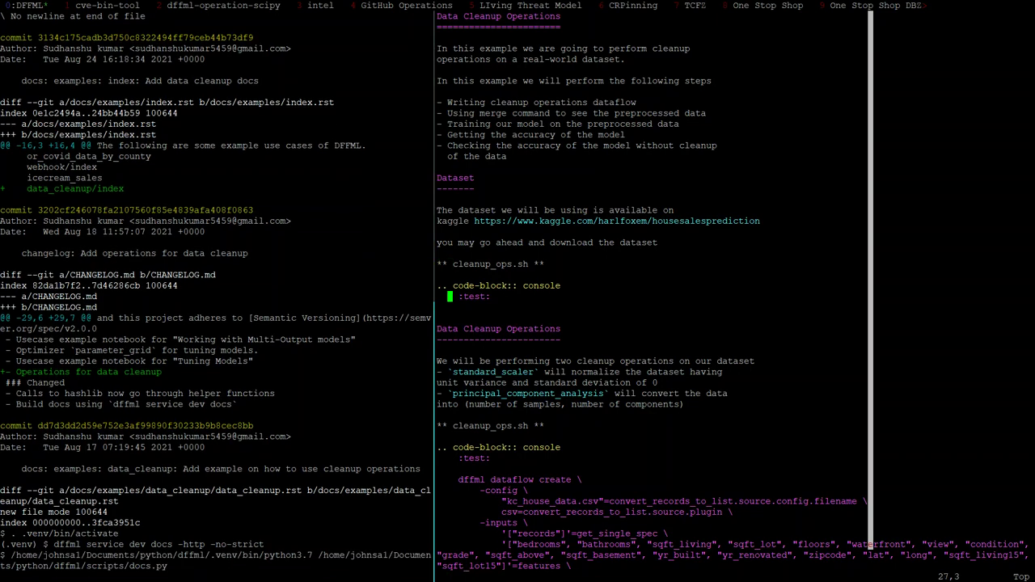
{"action": "key", "text": "o"}
{"action": "key", "text": "Return"}
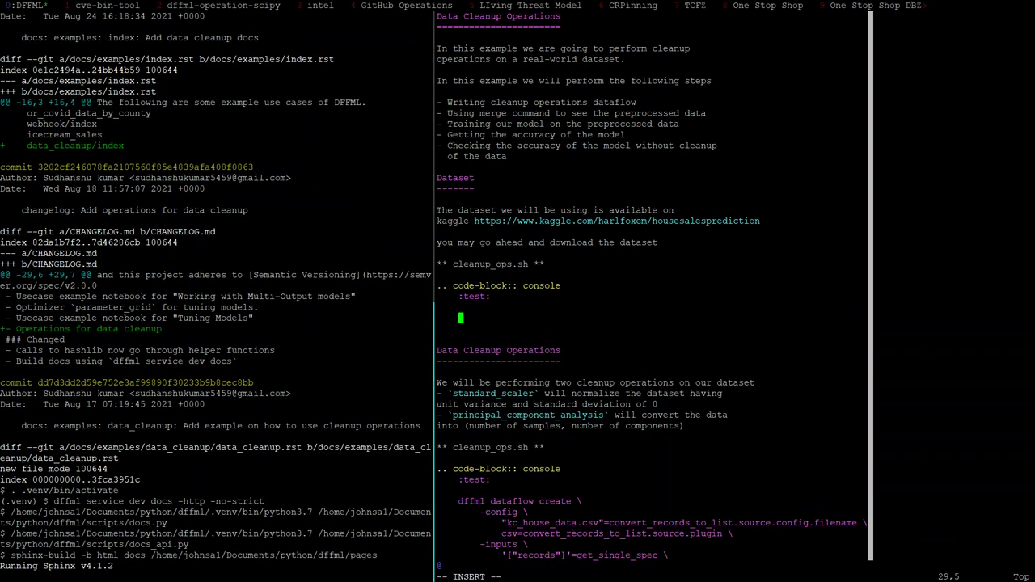
{"action": "type", "text": "$ "}
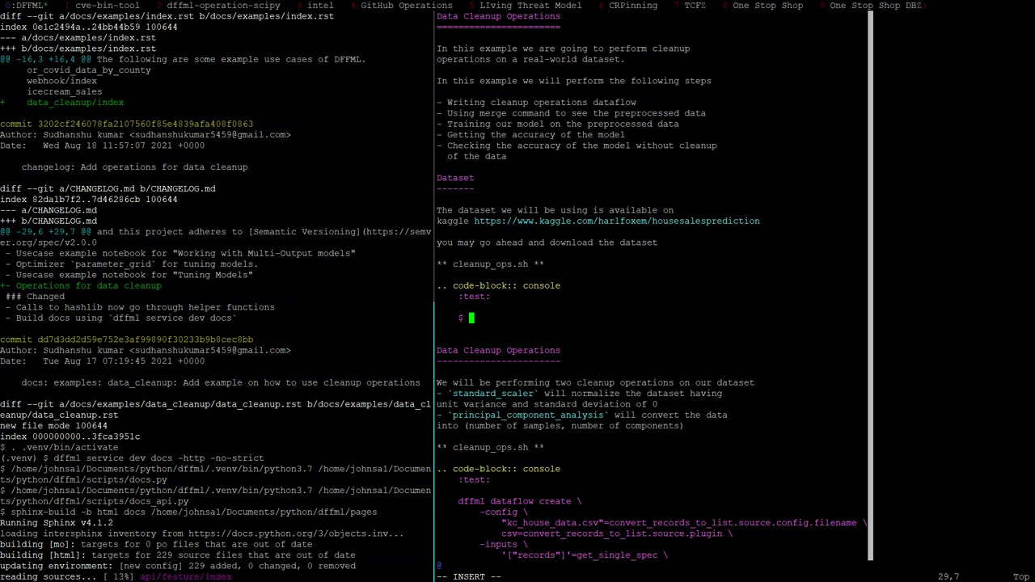
{"action": "type", "text": "WGET"}
{"action": "key", "text": "Escape"}
{"action": "key", "text": "shift+j"}
{"action": "key", "text": "shift+j"}
{"action": "key", "text": "shift+j"}
{"action": "key", "text": "shift+j"}
{"action": "key", "text": "shift+j"}
{"action": "key", "text": "shift+j"}
{"action": "key", "text": "shift+j"}
{"action": "key", "text": "shift+j"}
{"action": "key", "text": "shift+j"}
{"action": "key", "text": "shift+j"}
{"action": "key", "text": "shift+j"}
{"action": "key", "text": "shift+j"}
{"action": "key", "text": "shift+j"}
{"action": "key", "text": "shift+j"}
{"action": "key", "text": "shift+j"}
{"action": "key", "text": "shift+j"}
{"action": "key", "text": "shift+j"}
{"action": "key", "text": "shift+j"}
{"action": "key", "text": "shift+j"}
{"action": "key", "text": "shift+j"}
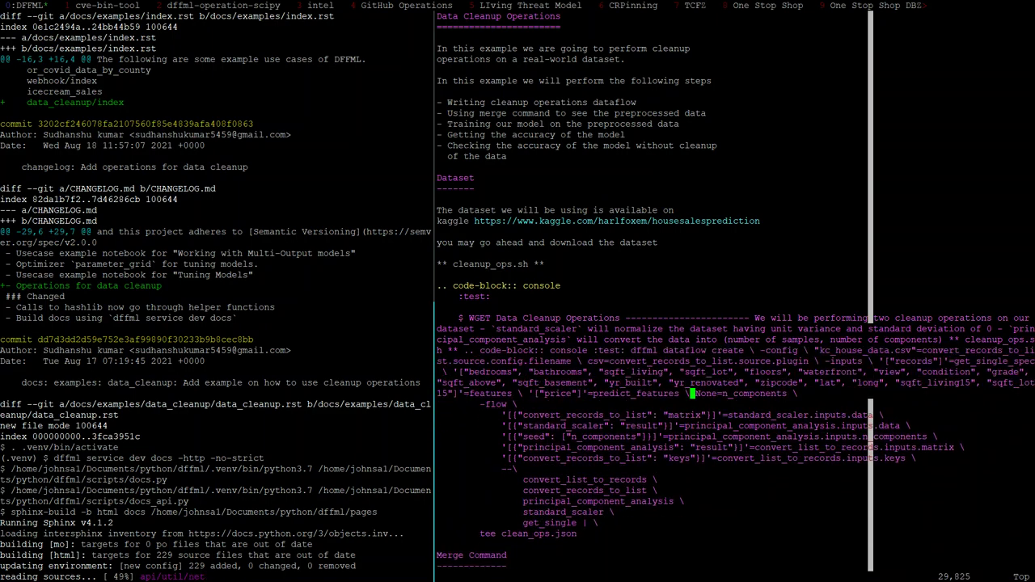
{"action": "key", "text": "u"}
{"action": "key", "text": "u"}
{"action": "key", "text": "u"}
{"action": "key", "text": "u"}
{"action": "key", "text": "u"}
{"action": "key", "text": "u"}
{"action": "key", "text": "u"}
{"action": "key", "text": "u"}
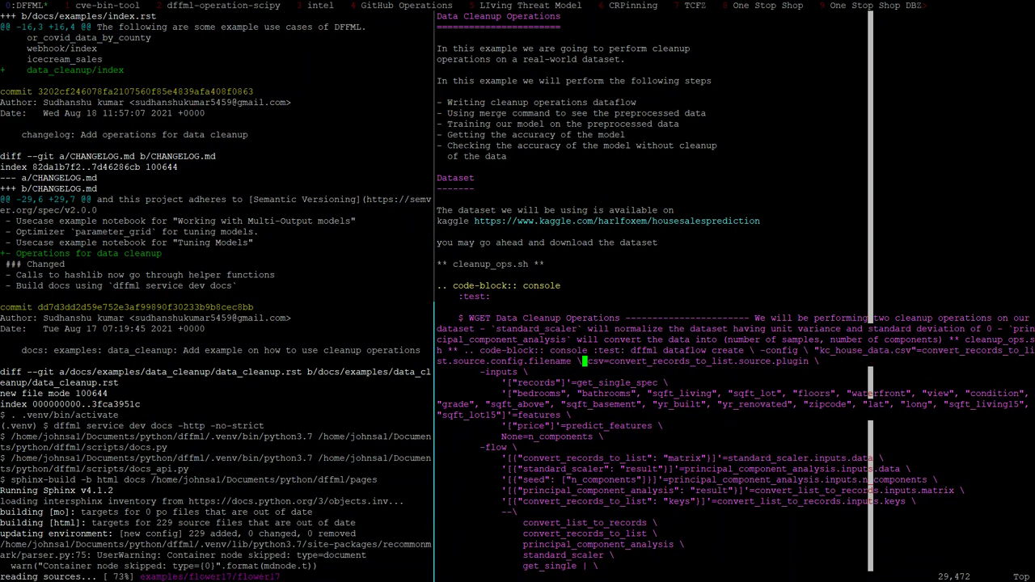
{"action": "key", "text": "u"}
{"action": "key", "text": "u"}
{"action": "key", "text": "u"}
{"action": "key", "text": "u"}
{"action": "key", "text": "u"}
{"action": "key", "text": "u"}
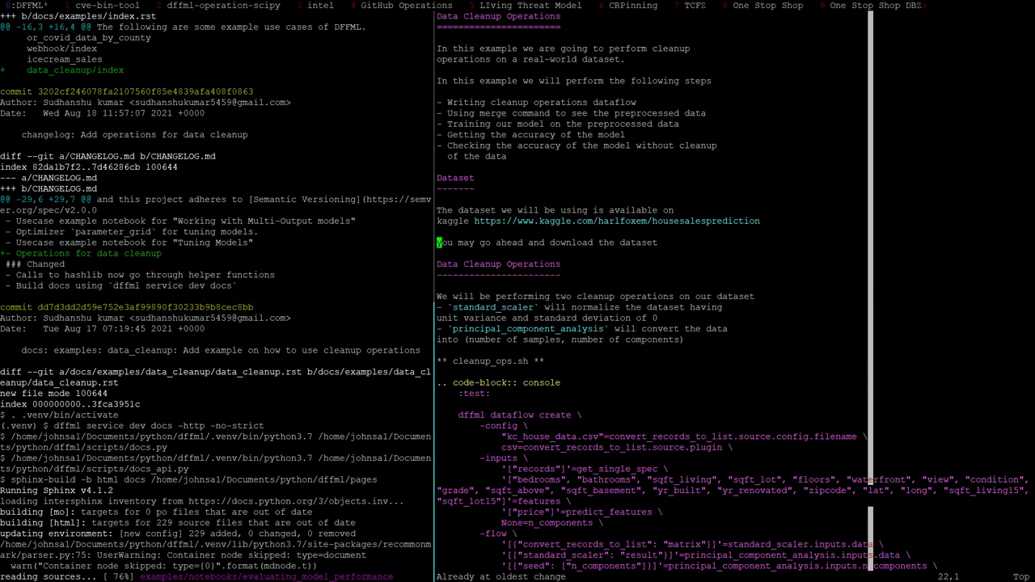
{"action": "key", "text": "u"}
{"action": "key", "text": "u"}
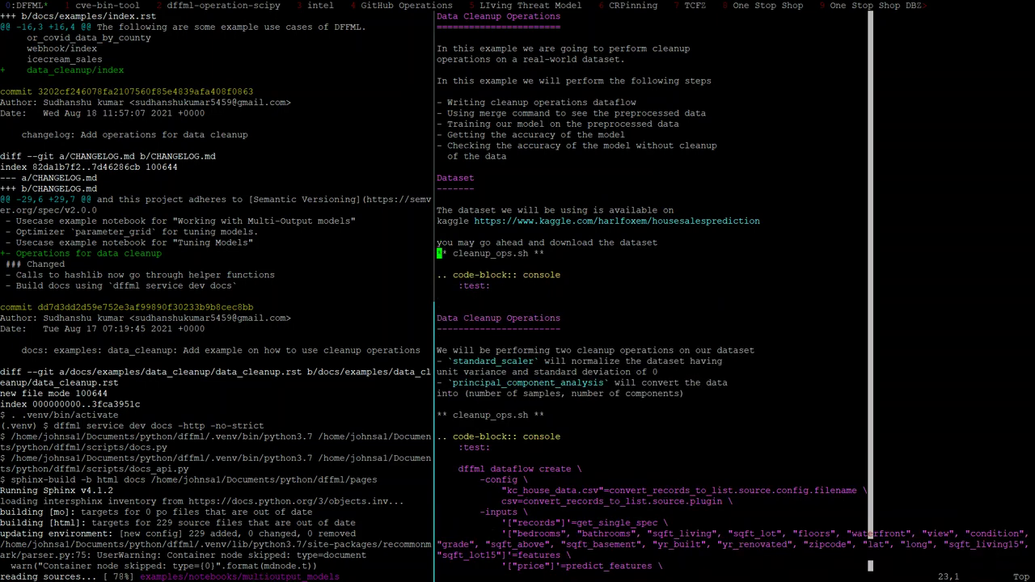
Replace the cleanup_ops.sh line with a '$ curl -sfLO' command line under :test:
{"action": "key", "text": "d"}
{"action": "key", "text": "d"}
{"action": "key", "text": "d"}
{"action": "key", "text": "d"}
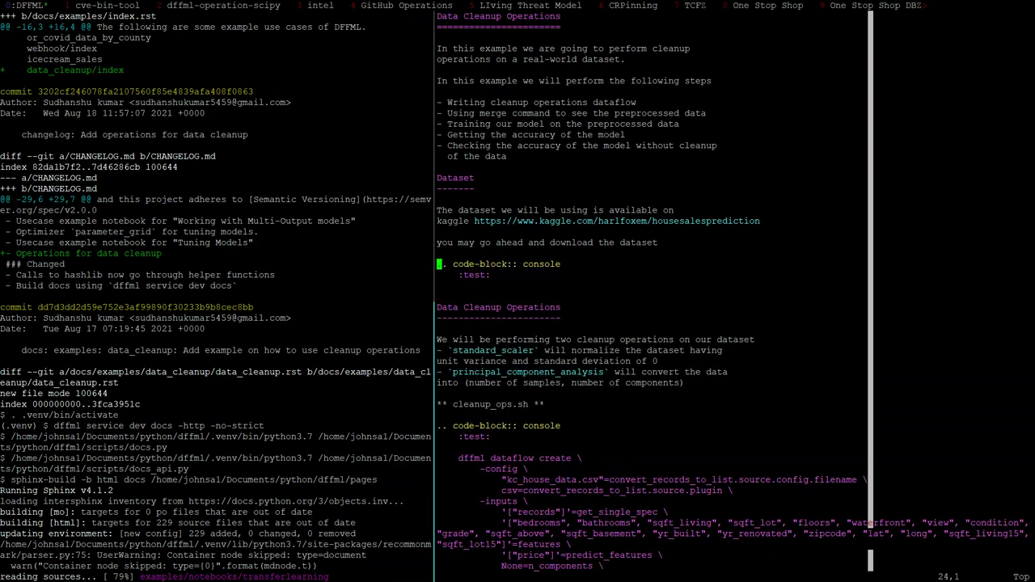
{"action": "key", "text": "j"}
{"action": "key", "text": "j"}
{"action": "type", "text": "o "}
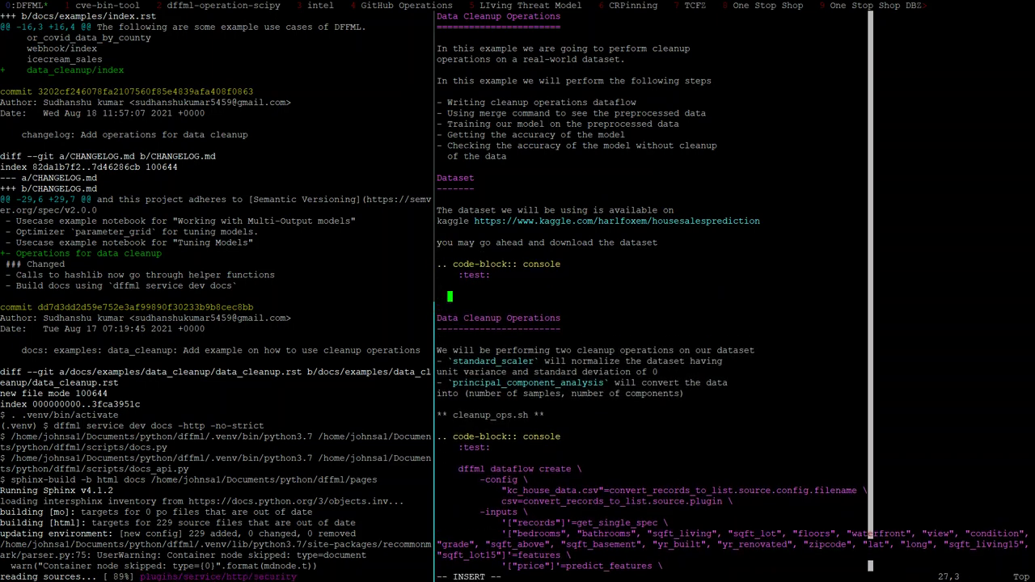
{"action": "type", "text": "   $ wget -O"}
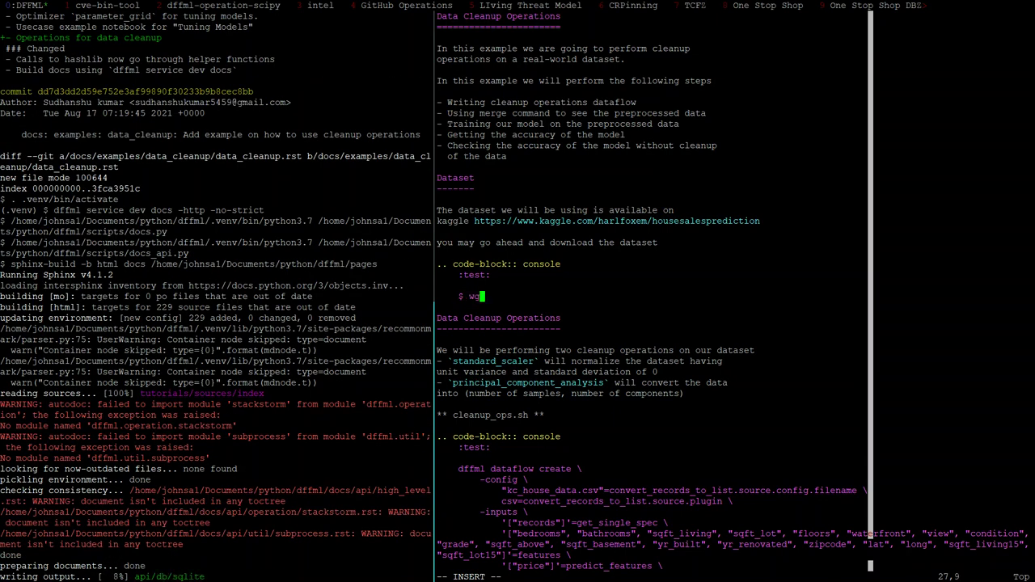
{"action": "key", "text": "BackSpace"}
{"action": "key", "text": "BackSpace"}
{"action": "key", "text": "BackSpace"}
{"action": "key", "text": "BackSpace"}
{"action": "key", "text": "BackSpace"}
{"action": "key", "text": "BackSpace"}
{"action": "key", "text": "BackSpace"}
{"action": "key", "text": "BackSpace"}
{"action": "type", "text": "curl -sS"}
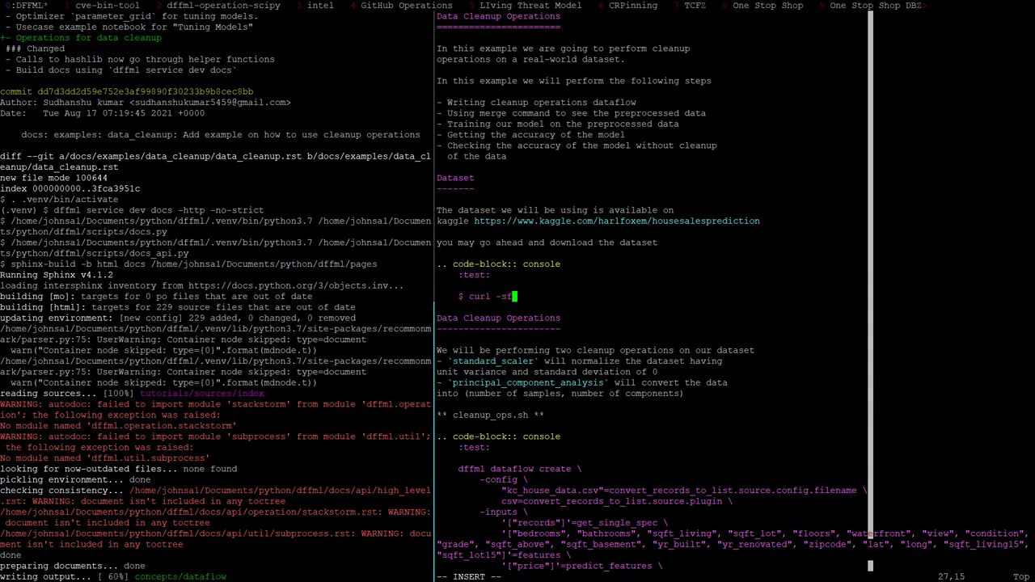
{"action": "key", "text": "BackSpace"}
{"action": "type", "text": "fL"}
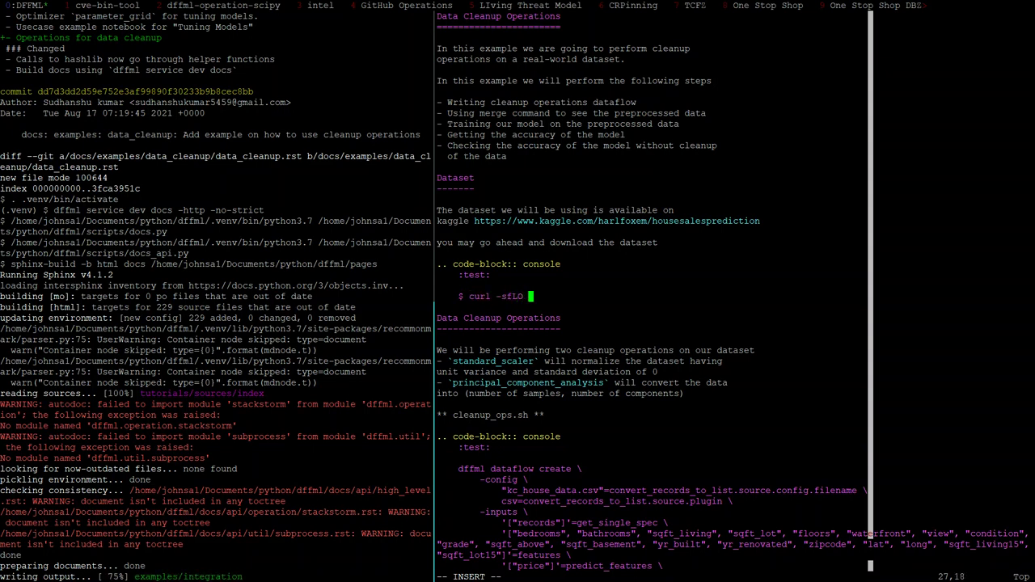
{"action": "type", "text": "O"}
Paste the kc_house_data.csv attachment link from the pull request after the curl flags
{"action": "key", "text": "alt+Tab"}
{"action": "scroll", "coordinate": [366, 316], "scroll_direction": "down", "scroll_amount": 2}
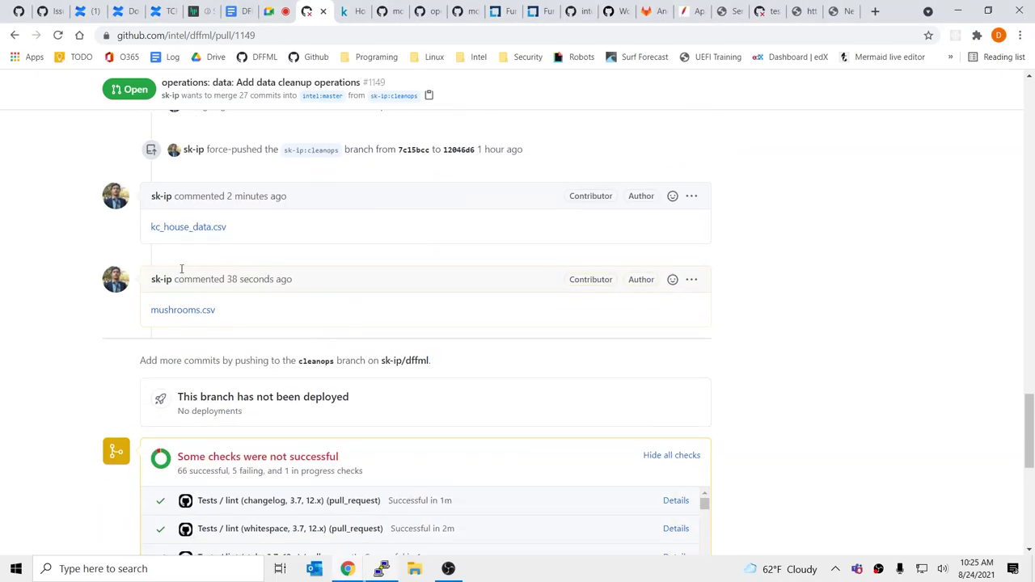
{"action": "right_click", "coordinate": [190, 230]}
{"action": "left_click", "coordinate": [277, 305]}
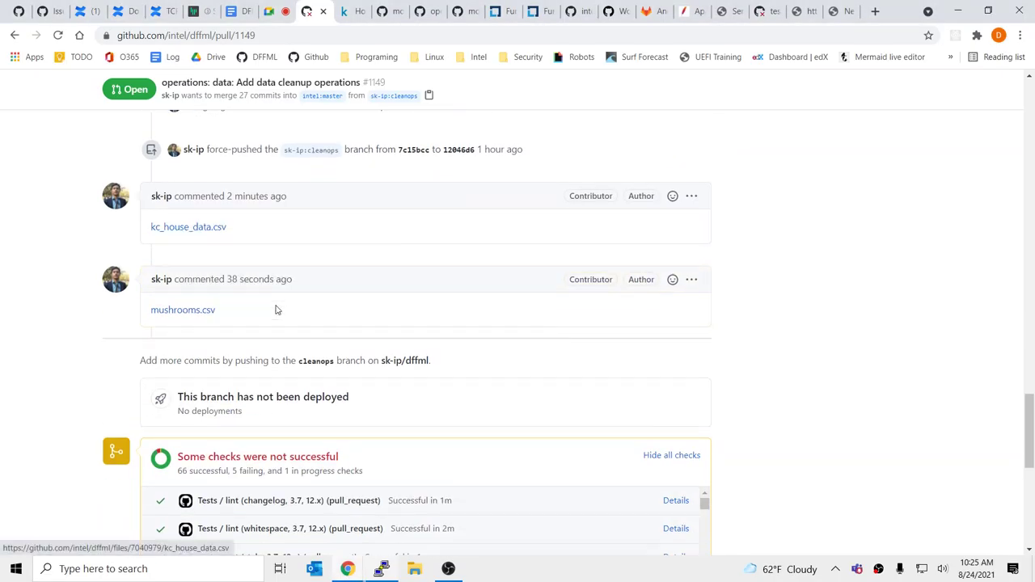
{"action": "key", "text": "alt+Tab"}
{"action": "key", "text": "ctrl+shift+v"}
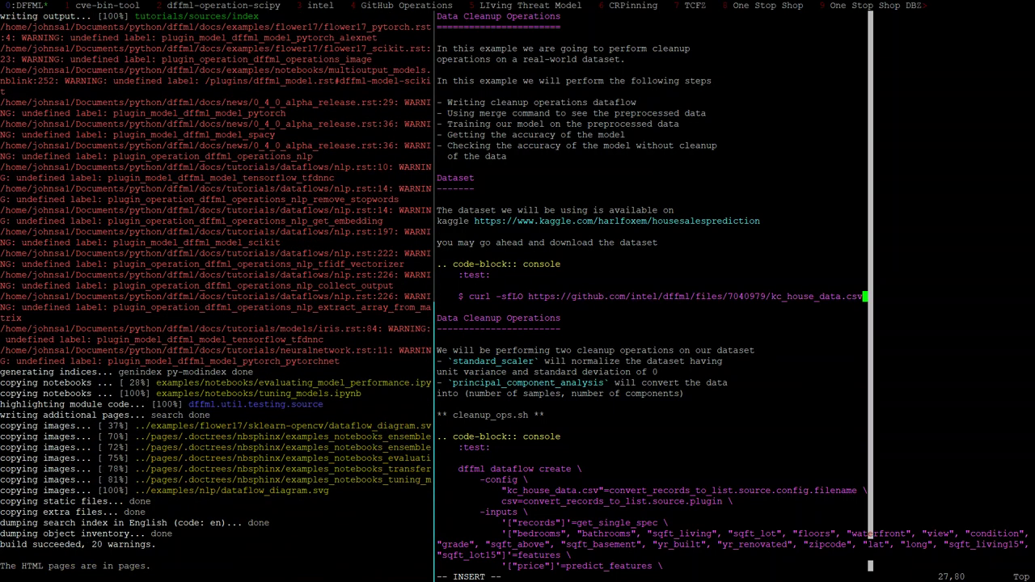
Rewrite the curl flags in data_cleanup.rst as -sfLo
{"action": "key", "text": "Escape"}
{"action": "key", "text": "k"}
{"action": "key", "text": "j"}
{"action": "key", "text": "^"}
{"action": "key", "text": "w"}
{"action": "key", "text": "w"}
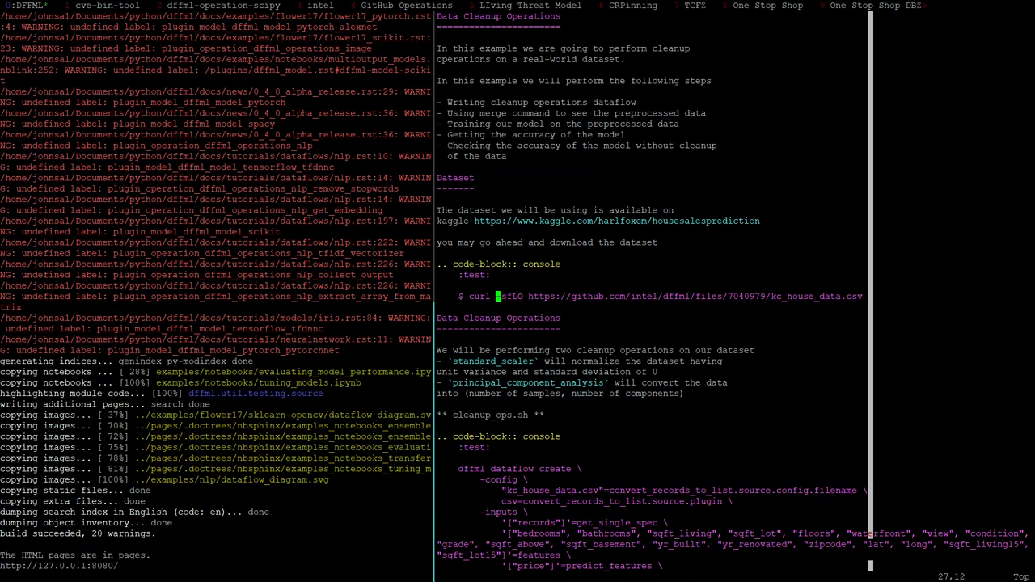
{"action": "key", "text": "l"}
{"action": "key", "text": "l"}
{"action": "type", "text": "sfLo"}
{"action": "key", "text": "Escape"}
{"action": "key", "text": "B"}
{"action": "key", "text": "B"}
{"action": "key", "text": "$"}
{"action": "key", "text": "B"}
{"action": "key", "text": "B"}
{"action": "key", "text": "B"}
In a new shell pane below, run tmpd and test the copied curl command
{"action": "key", "text": "ctrl+b"}
{"action": "key", "text": "quotedbl"}
{"action": "type", "text": "tmpd"}
{"action": "key", "text": "Return"}
{"action": "key", "text": "ctrl+shift+v"}
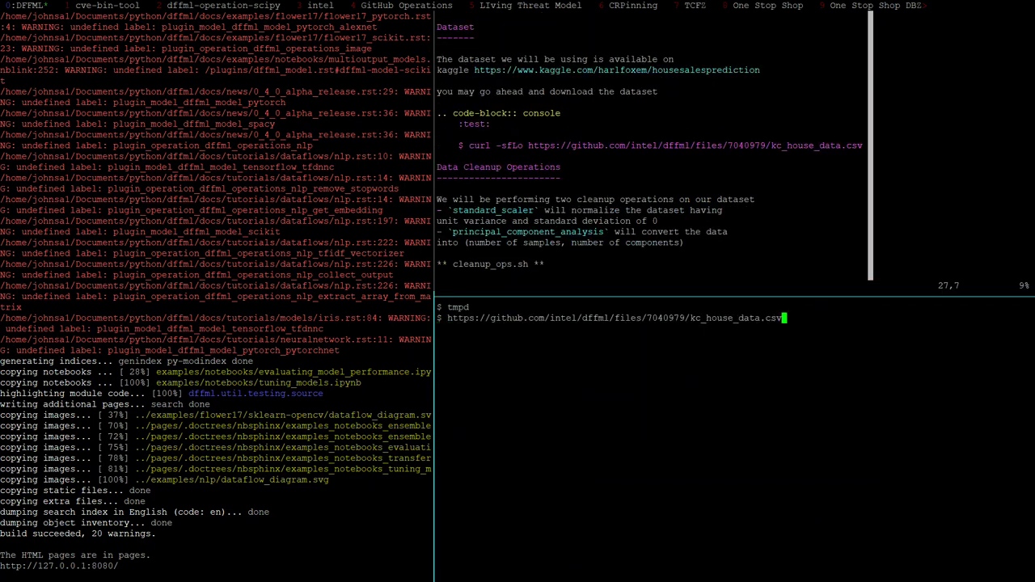
{"action": "key", "text": "Return"}
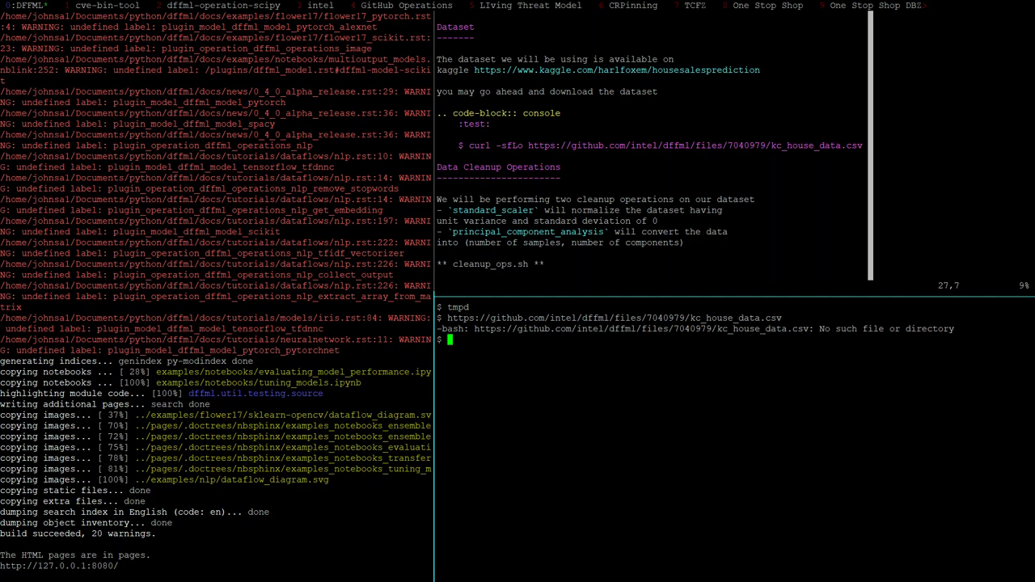
{"action": "left_click_drag", "start_coordinate": [469, 145], "coordinate": [863, 146]}
{"action": "key", "text": "ctrl+shift+v"}
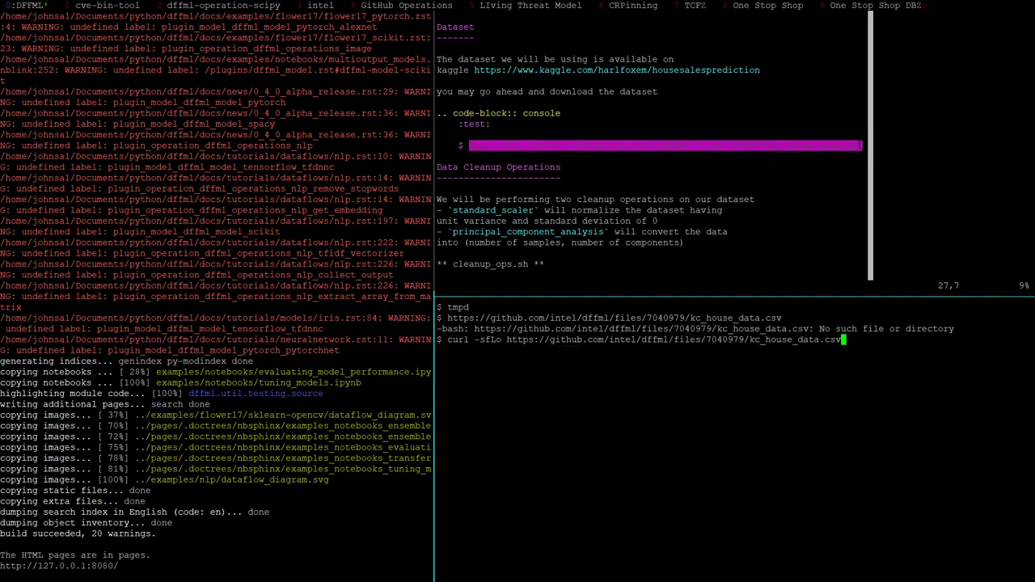
{"action": "key", "text": "Return"}
Rerun the download with -sfLO and print the downloaded kc_house_data.csv
{"action": "key", "text": "Up"}
{"action": "key", "text": "ctrl+a"}
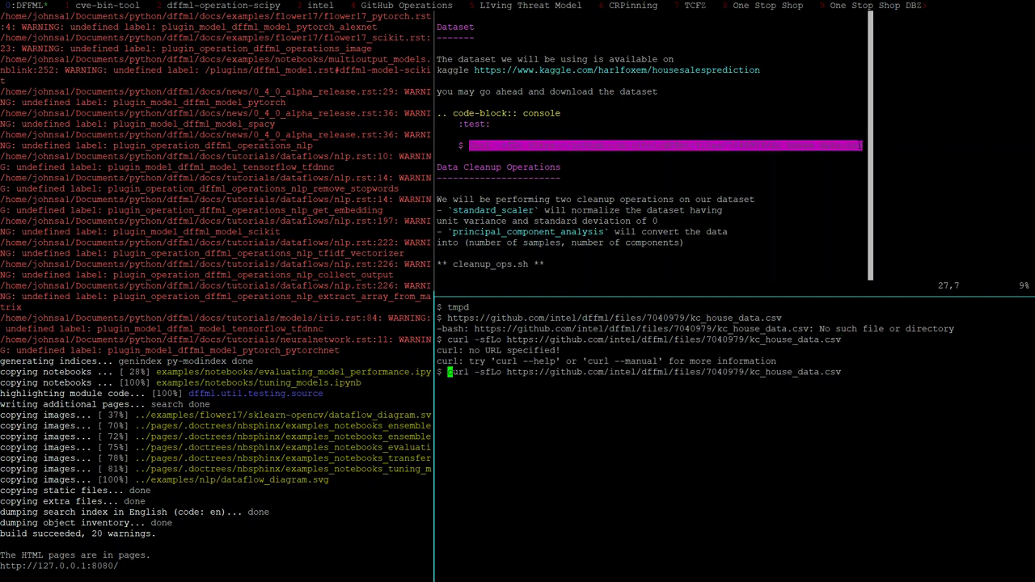
{"action": "key", "text": "Right"}
{"action": "key", "text": "Right"}
{"action": "key", "text": "Right"}
{"action": "key", "text": "Right"}
{"action": "key", "text": "Right"}
{"action": "key", "text": "Right"}
{"action": "key", "text": "Right"}
{"action": "key", "text": "Right"}
{"action": "key", "text": "Right"}
{"action": "key", "text": "Right"}
{"action": "key", "text": "BackSpace"}
{"action": "type", "text": "O"}
{"action": "key", "text": "Return"}
{"action": "type", "text": "cat k"}
{"action": "key", "text": "Tab"}
{"action": "key", "text": "Return"}
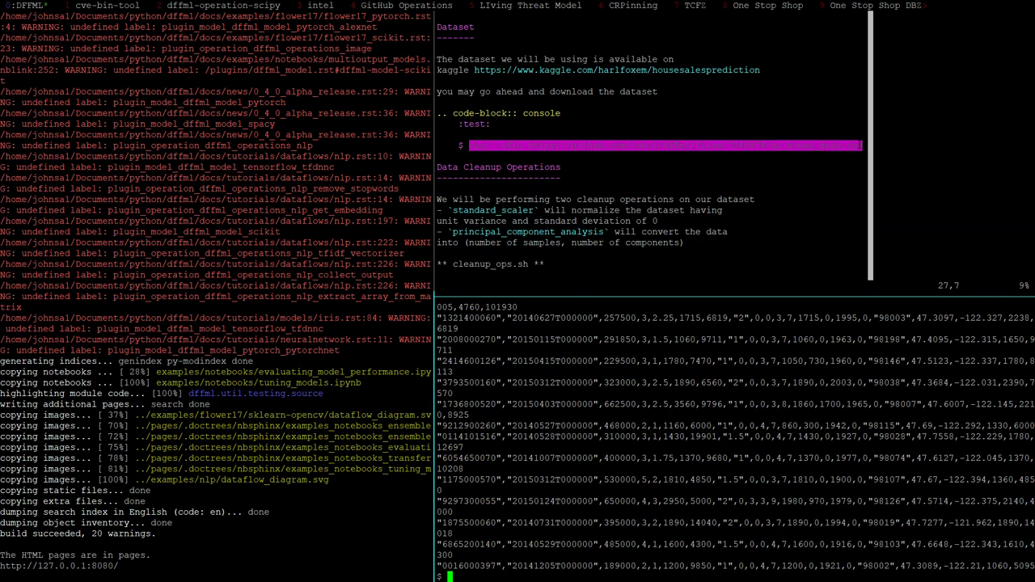
Change the document's flags to -fLO and save data_cleanup.rst with :w
{"action": "left_click", "coordinate": [472, 146]}
{"action": "key", "text": "e"}
{"action": "key", "text": "e"}
{"action": "key", "text": "e"}
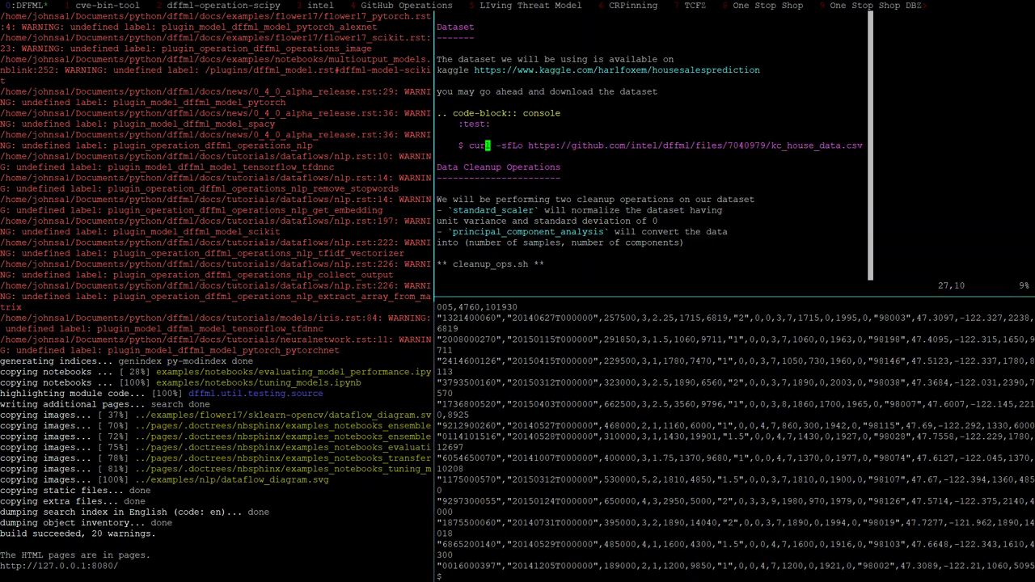
{"action": "type", "text": "RV"}
{"action": "key", "text": "BackSpace"}
{"action": "type", "text": "U"}
{"action": "key", "text": "BackSpace"}
{"action": "type", "text": "O"}
{"action": "key", "text": "Escape"}
{"action": "type", "text": "b"}
{"action": "type", "text": "x"}
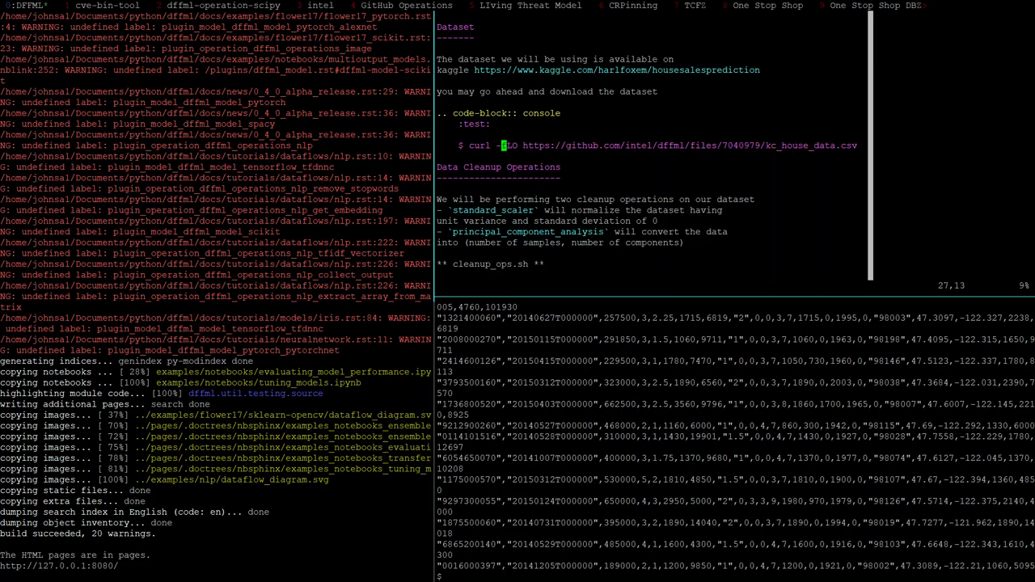
{"action": "type", "text": ":w"}
{"action": "key", "text": "Return"}
Recall the curl command in the shell pane and drop its s flag
{"action": "key", "text": "ctrl+b"}
{"action": "key", "text": "Down"}
{"action": "key", "text": "Up"}
{"action": "key", "text": "Up"}
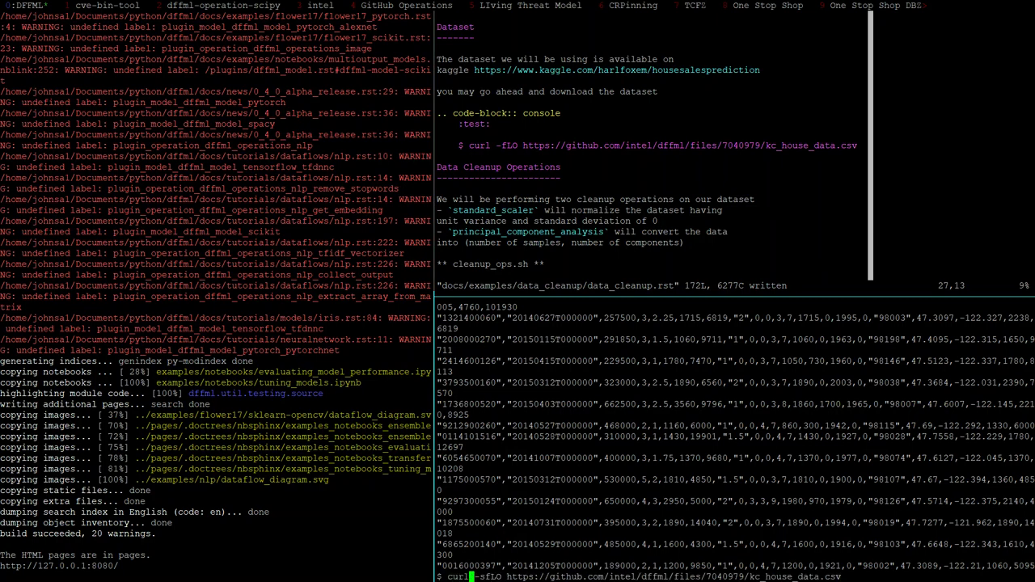
{"action": "key", "text": "Delete"}
Rerun the download with curl -fLO, copy the five-line download block and save data_cleanup.rst
{"action": "key", "text": "Return"}
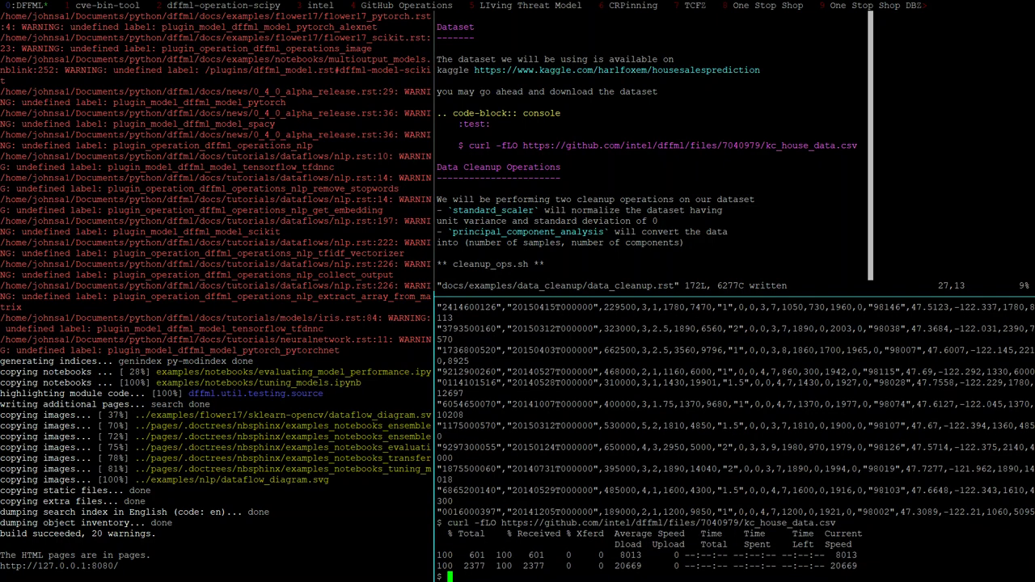
{"action": "key", "text": "ctrl+b"}
{"action": "key", "text": "Up"}
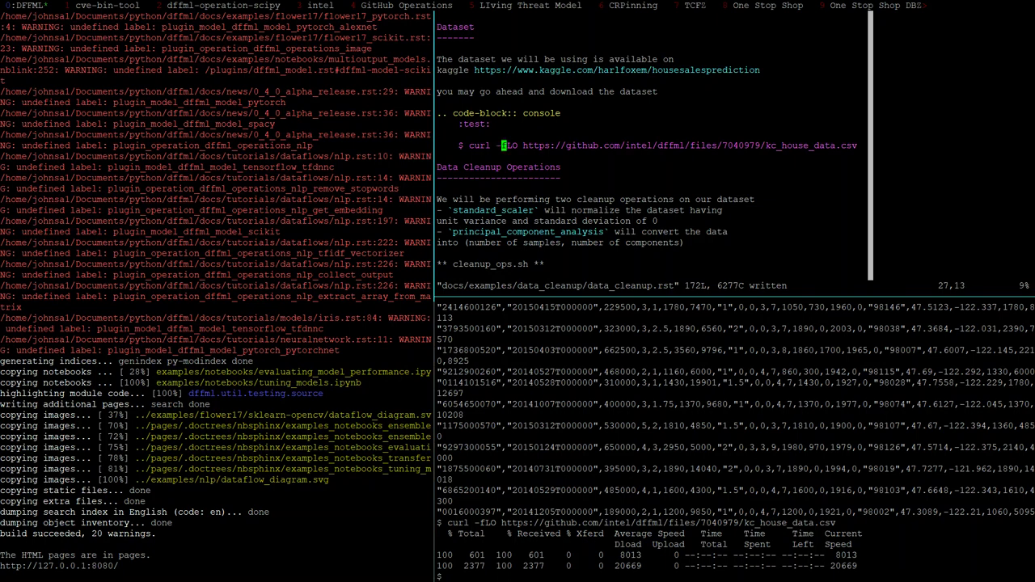
{"action": "key", "text": "k"}
{"action": "key", "text": "k"}
{"action": "key", "text": "k"}
{"action": "key", "text": "k"}
{"action": "key", "text": "k"}
{"action": "key", "text": "j"}
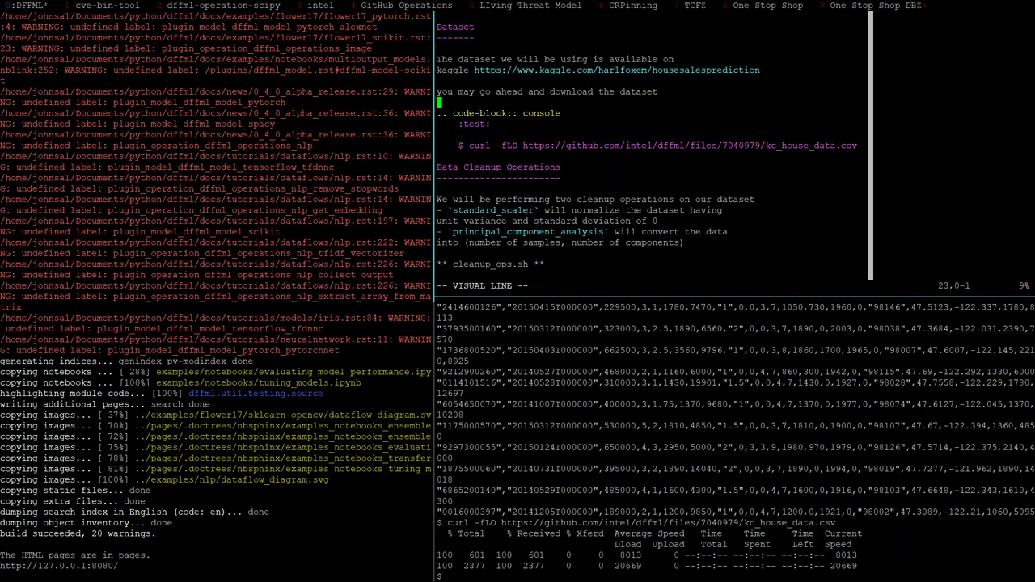
{"action": "key", "text": "5"}
{"action": "key", "text": "y"}
{"action": "key", "text": "y"}
{"action": "type", "text": ":w"}
{"action": "key", "text": "Return"}
{"action": "key", "text": "k"}
{"action": "key", "text": "A"}
{"action": "key", "text": "Escape"}
{"action": "type", "text": ":w"}
{"action": "key", "text": "Return"}
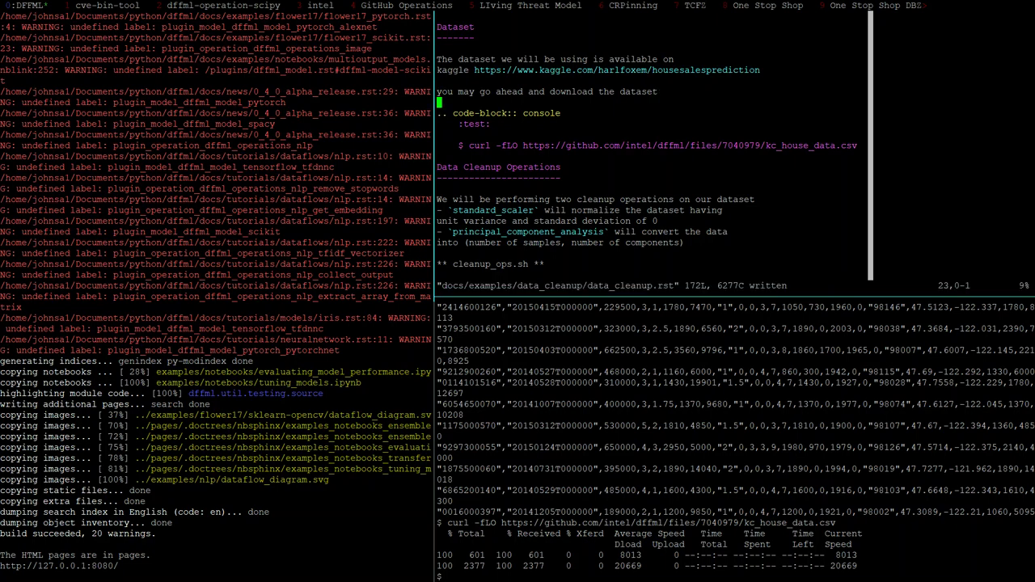
Re-copy the five-line download block and open data_cleanup_classfication.rst in Vim
{"action": "key", "text": "j"}
{"action": "key", "text": "V"}
{"action": "key", "text": "4"}
{"action": "key", "text": "j"}
{"action": "key", "text": "y"}
{"action": "key", "text": "j"}
{"action": "key", "text": "j"}
{"action": "key", "text": "j"}
{"action": "key", "text": "j"}
{"action": "key", "text": "j"}
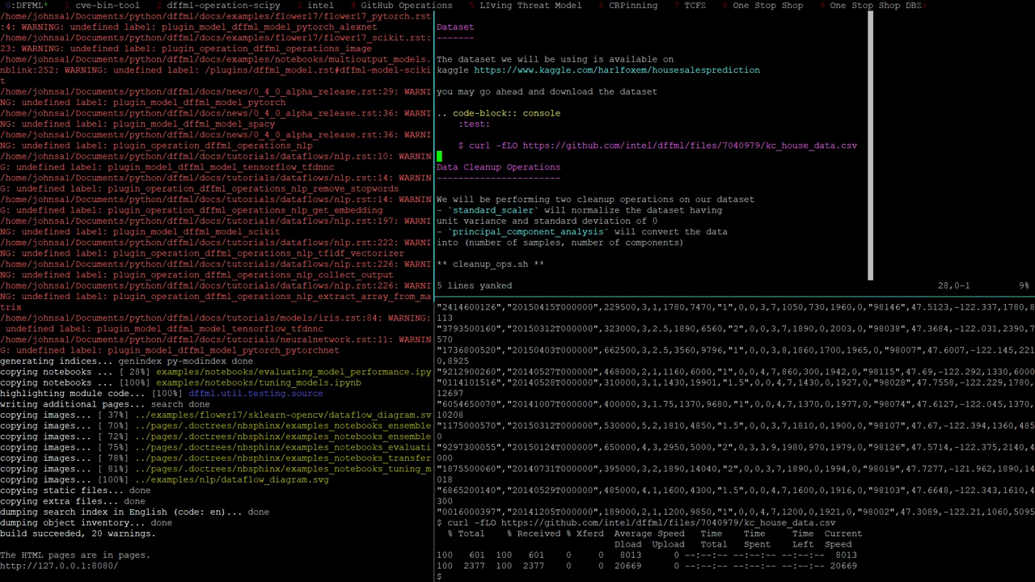
{"action": "type", "text": ":q"}
{"action": "key", "text": "Return"}
{"action": "key", "text": "Up"}
{"action": "key", "text": "BackSpace"}
{"action": "key", "text": "BackSpace"}
{"action": "key", "text": "BackSpace"}
{"action": "key", "text": "BackSpace"}
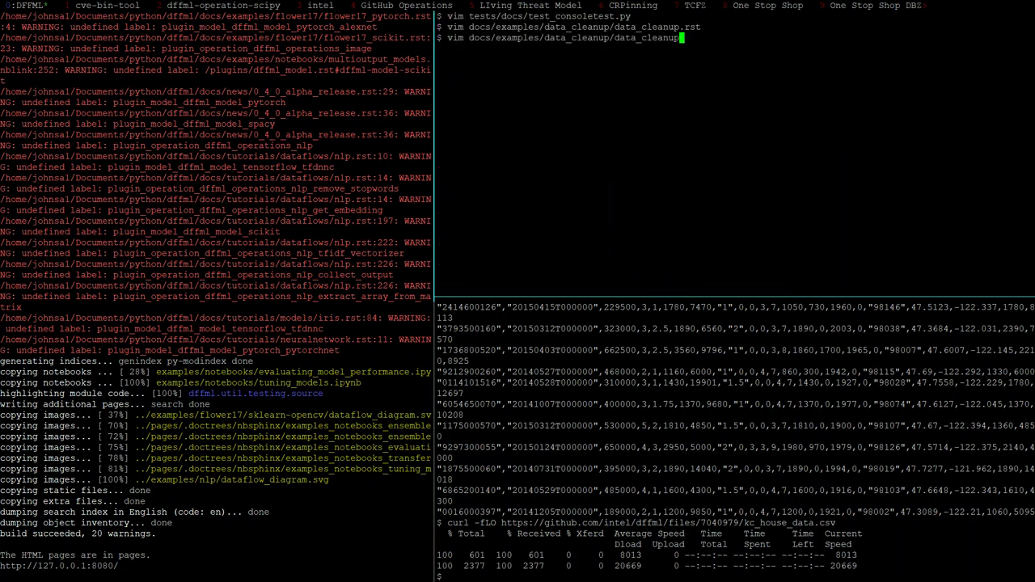
{"action": "type", "text": "_classfication.rst"}
{"action": "key", "text": "Return"}
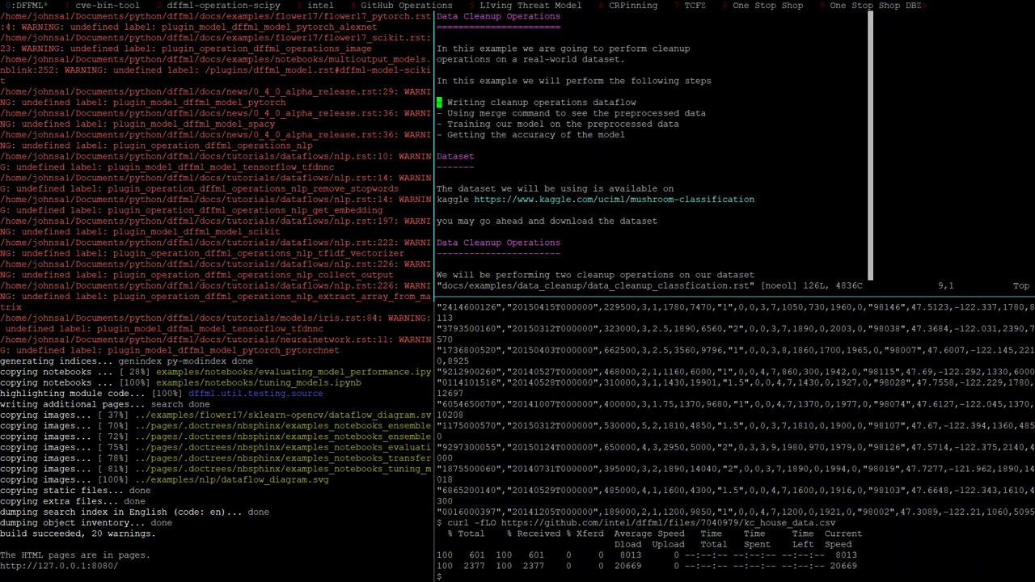
Paste the download block and replace its URL with the PR's mushrooms.csv link
{"action": "key", "text": "j"}
{"action": "key", "text": "j"}
{"action": "key", "text": "j"}
{"action": "key", "text": "j"}
{"action": "key", "text": "j"}
{"action": "key", "text": "j"}
{"action": "key", "text": "j"}
{"action": "key", "text": "j"}
{"action": "key", "text": "j"}
{"action": "key", "text": "j"}
{"action": "key", "text": "j"}
{"action": "key", "text": "p"}
{"action": "key", "text": "j"}
{"action": "key", "text": "j"}
{"action": "key", "text": "j"}
{"action": "key", "text": "j"}
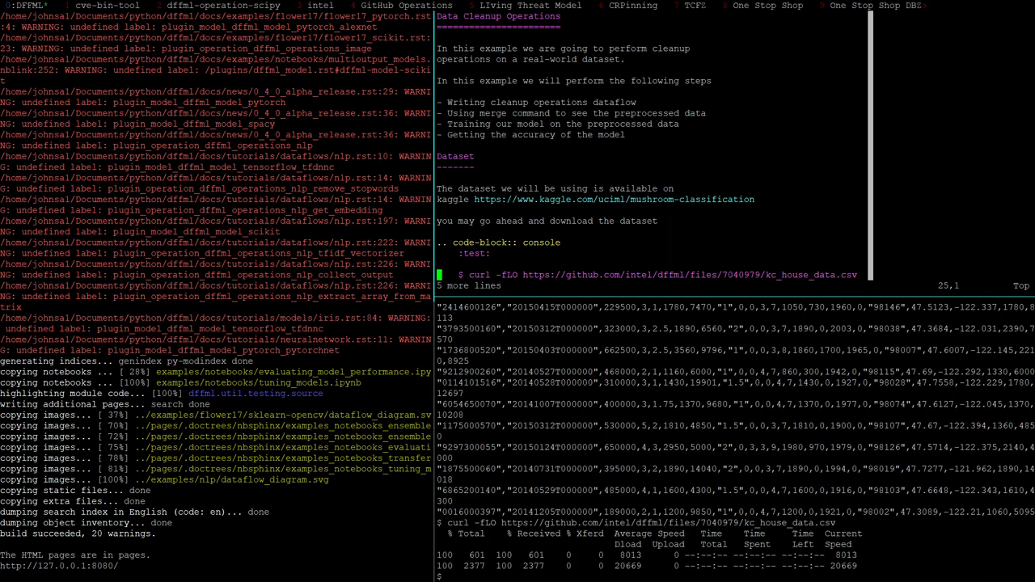
{"action": "key", "text": "dollar"}
{"action": "key", "text": "b"}
{"action": "key", "text": "b"}
{"action": "key", "text": "F"}
{"action": "key", "text": "slash"}
{"action": "key", "text": "semicolon"}
{"action": "key", "text": "semicolon"}
{"action": "key", "text": "semicolon"}
{"action": "key", "text": "semicolon"}
{"action": "key", "text": "semicolon"}
{"action": "key", "text": "b"}
{"action": "key", "text": "b"}
{"action": "key", "text": "C"}
{"action": "key", "text": "alt+Tab"}
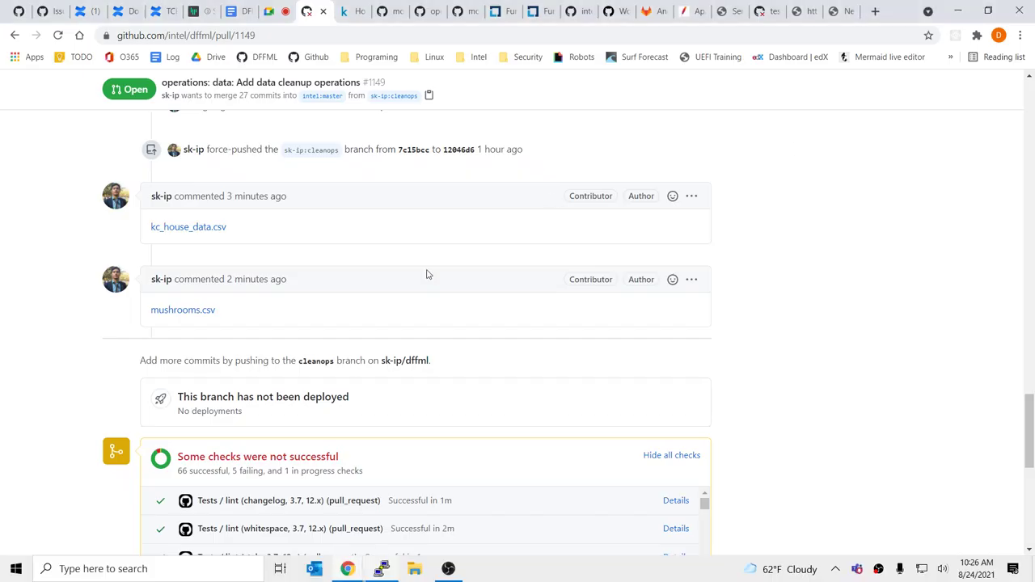
{"action": "right_click", "coordinate": [222, 315]}
{"action": "left_click", "coordinate": [279, 394]}
{"action": "key", "text": "alt+Tab"}
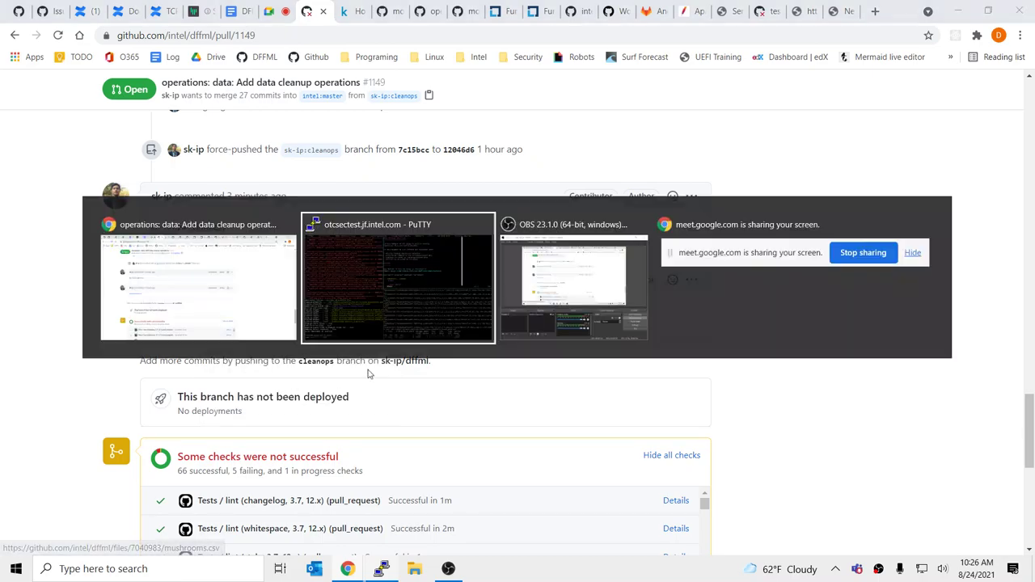
{"action": "key", "text": "ctrl+shift+v"}
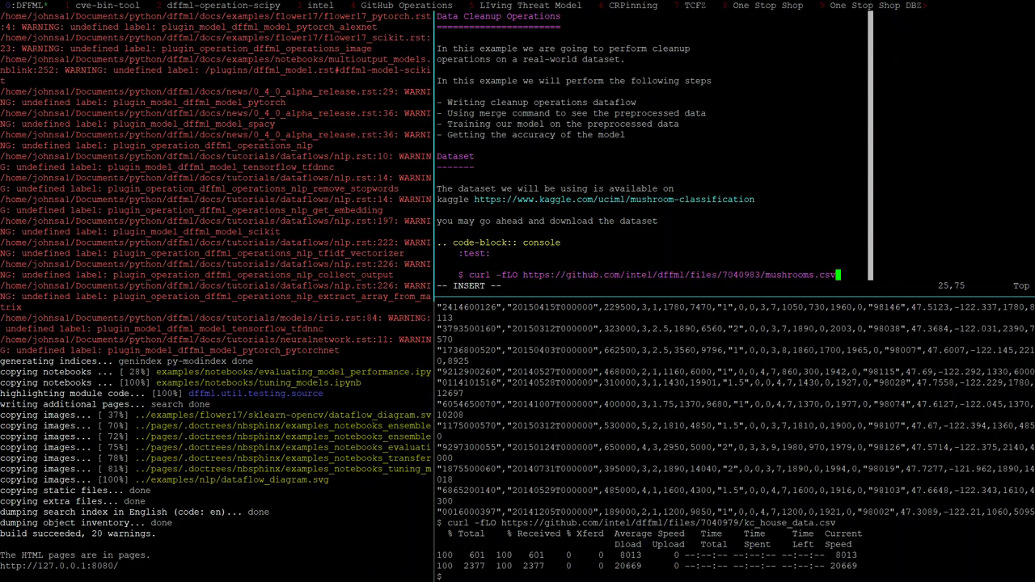
Insert the Data Cleanup Operations section with its dataflow code and save the file
{"action": "key", "text": "ctrl+shift+v"}
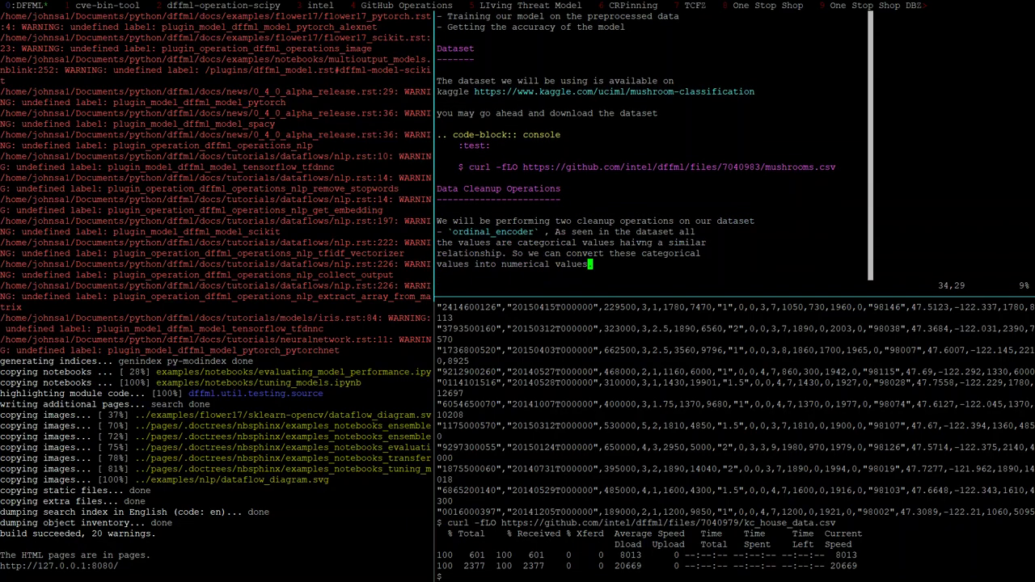
{"action": "key", "text": "Up"}
{"action": "key", "text": "Up"}
{"action": "key", "text": "Up"}
{"action": "key", "text": "Up"}
{"action": "key", "text": "Up"}
{"action": "key", "text": "Up"}
{"action": "key", "text": "Up"}
{"action": "key", "text": "Up"}
{"action": "key", "text": "Up"}
{"action": "key", "text": "Up"}
{"action": "key", "text": "Up"}
{"action": "key", "text": "Up"}
{"action": "key", "text": "Up"}
{"action": "key", "text": "Up"}
{"action": "key", "text": "Up"}
{"action": "key", "text": "Up"}
{"action": "key", "text": "Escape"}
{"action": "type", "text": ":w"}
{"action": "key", "text": "Return"}
{"action": "key", "text": "j"}
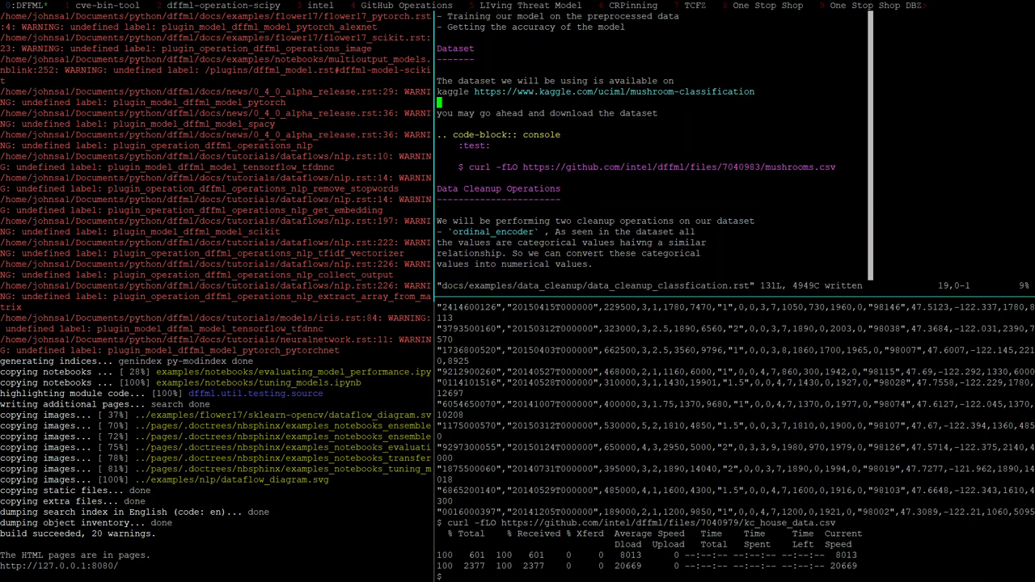
{"action": "key", "text": "j"}
{"action": "key", "text": "j"}
{"action": "key", "text": "j"}
{"action": "key", "text": "j"}
{"action": "key", "text": "j"}
{"action": "key", "text": "j"}
{"action": "key", "text": "j"}
{"action": "key", "text": "j"}
{"action": "key", "text": "j"}
{"action": "key", "text": "j"}
{"action": "key", "text": "j"}
{"action": "key", "text": "j"}
{"action": "key", "text": "j"}
{"action": "key", "text": "j"}
{"action": "key", "text": "j"}
{"action": "key", "text": "o"}
{"action": "key", "text": "ctrl+shift+v"}
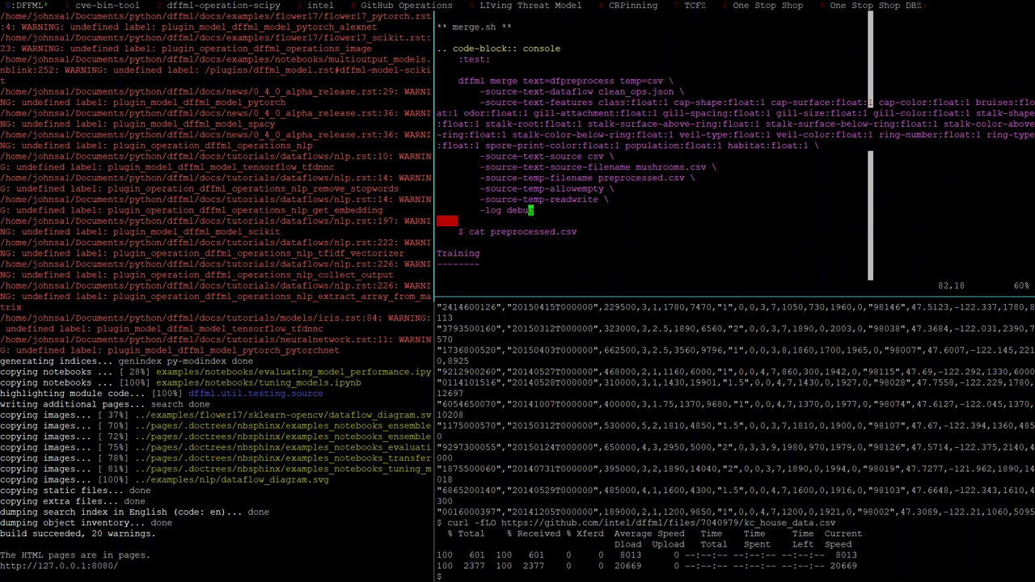
Return to the top of the mushroom tutorial, save it, and quit Vim
{"action": "key", "text": "k"}
{"action": "key", "text": "k"}
{"action": "key", "text": "k"}
{"action": "key", "text": "k"}
{"action": "key", "text": "k"}
{"action": "key", "text": "k"}
{"action": "key", "text": "k"}
{"action": "key", "text": "k"}
{"action": "key", "text": "k"}
{"action": "key", "text": "k"}
{"action": "key", "text": "k"}
{"action": "key", "text": "k"}
{"action": "key", "text": "k"}
{"action": "key", "text": "k"}
{"action": "key", "text": "k"}
{"action": "key", "text": "k"}
{"action": "key", "text": "k"}
{"action": "key", "text": "k"}
{"action": "key", "text": "k"}
{"action": "key", "text": "k"}
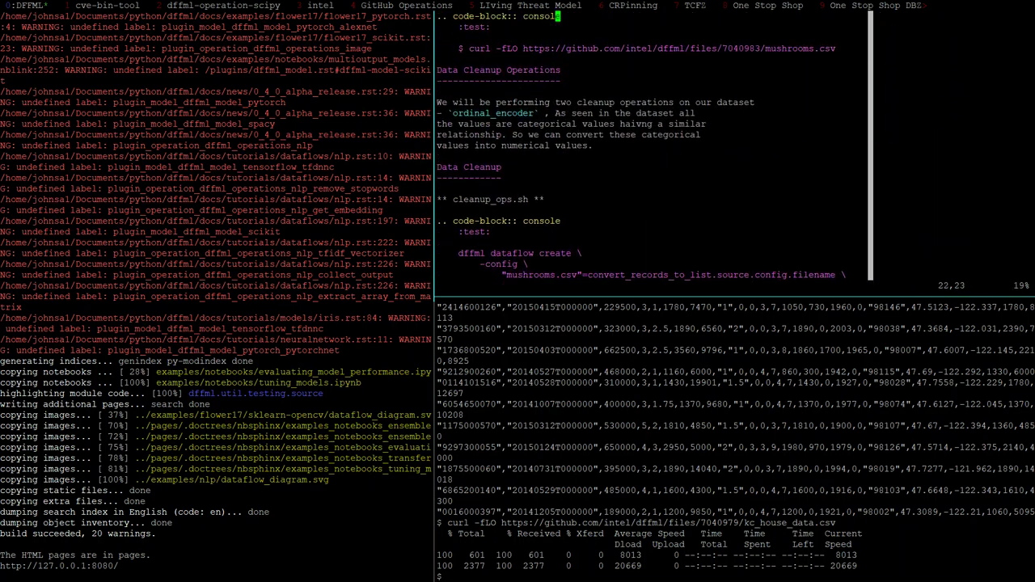
{"action": "key", "text": "k"}
{"action": "key", "text": "k"}
{"action": "key", "text": "k"}
{"action": "key", "text": "k"}
{"action": "key", "text": "k"}
{"action": "type", "text": ":w"}
{"action": "key", "text": "Return"}
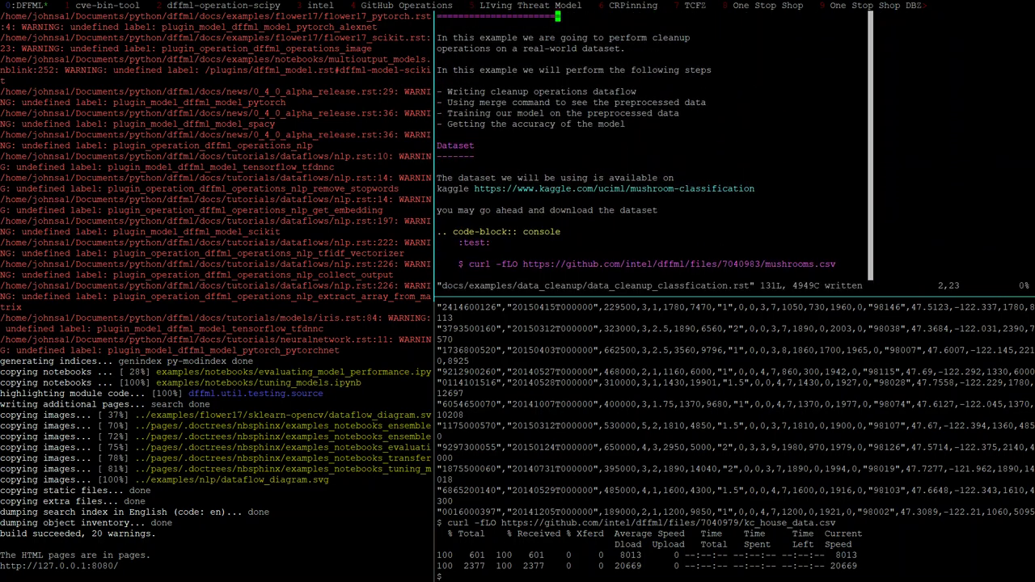
{"action": "key", "text": "ctrl+b"}
{"action": "type", "text": "z"}
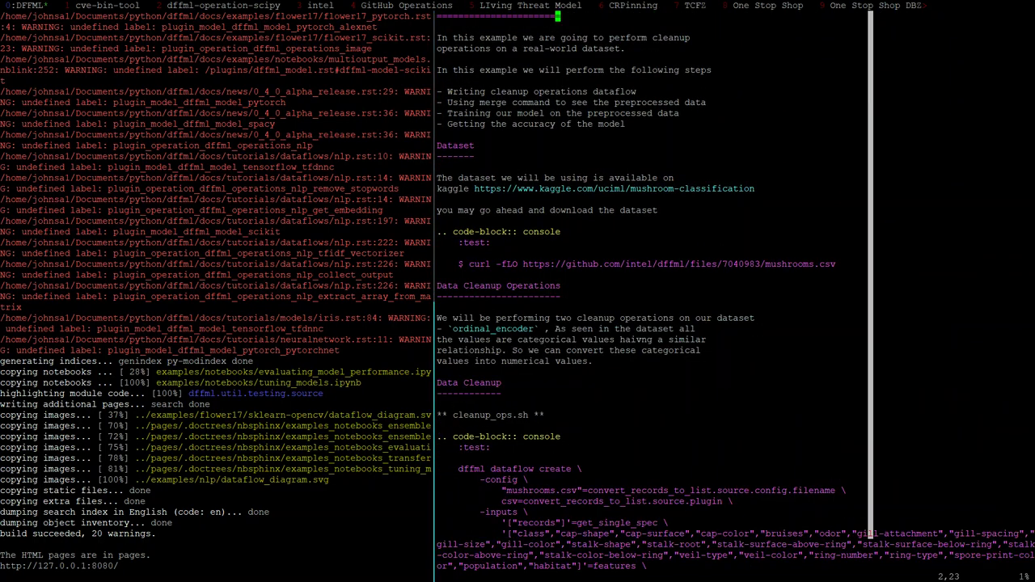
{"action": "type", "text": ":q"}
{"action": "key", "text": "Return"}
Run git diff to review both docs' new curl blocks, then enter vim .github/workflows/testing.yml
{"action": "type", "text": "git diff"}
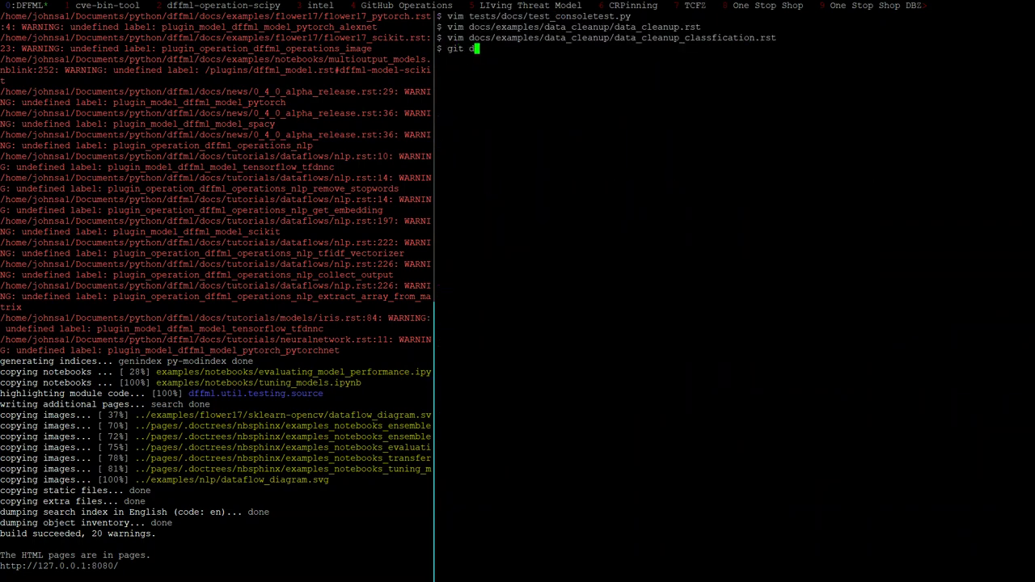
{"action": "key", "text": "Return"}
{"action": "type", "text": "G"}
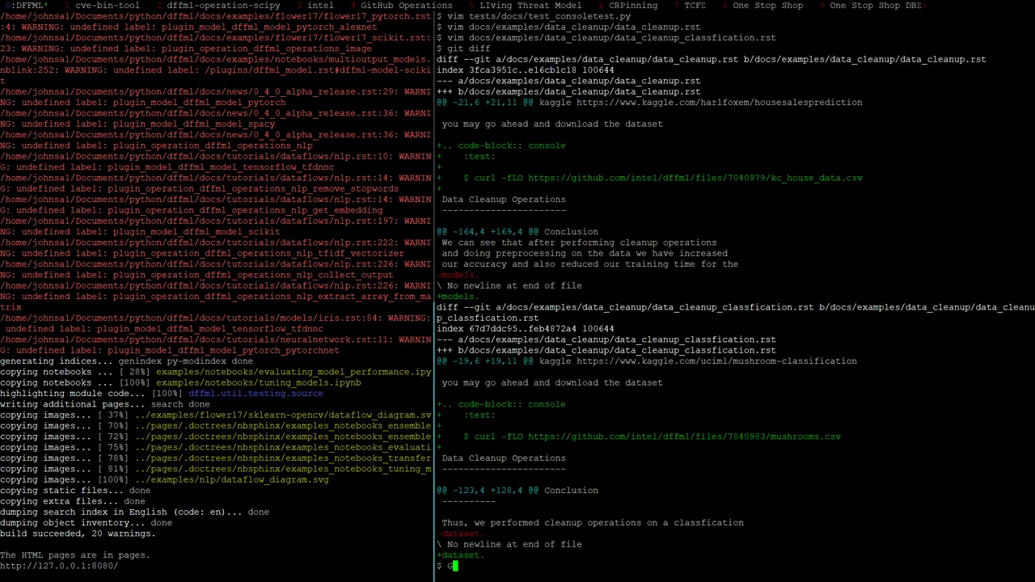
{"action": "key", "text": "BackSpace"}
{"action": "type", "text": "vim .github/workflows/testing.yml"}
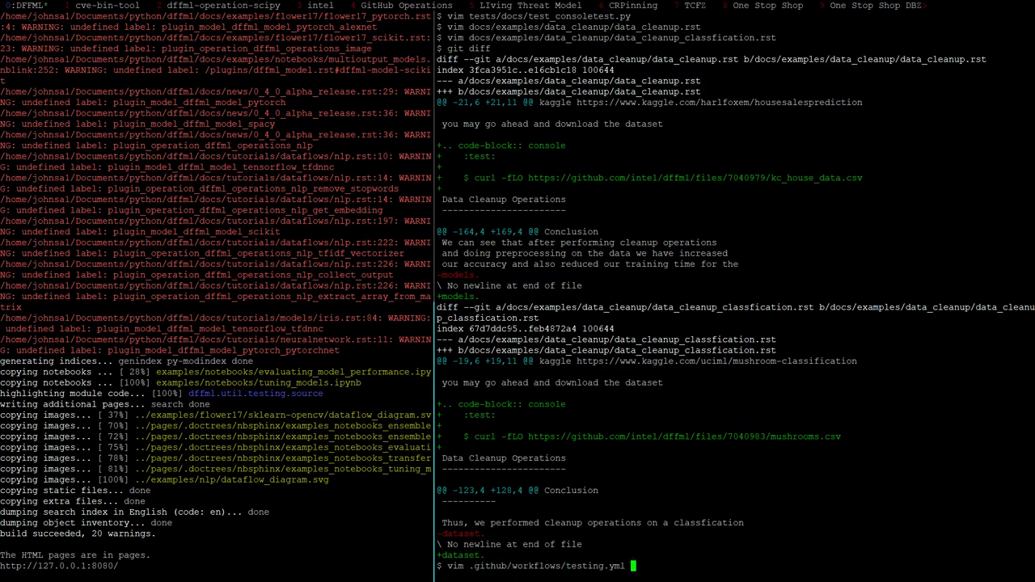
Open testing.yml and insert the find docs/ file listing below the icecream_sales.rst entry
{"action": "key", "text": "Return"}
{"action": "key", "text": "shift+g"}
{"action": "key", "text": "k"}
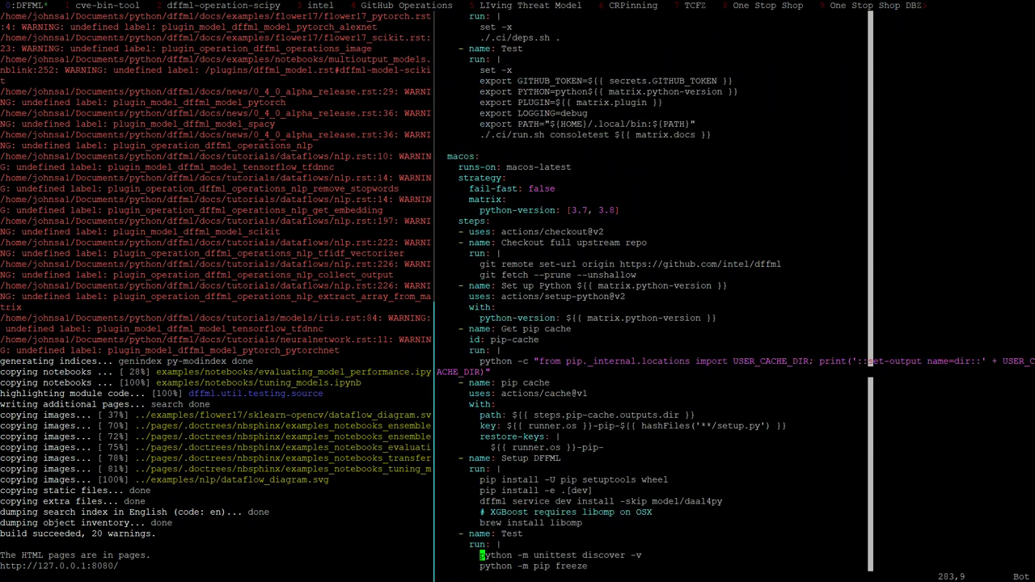
{"action": "key", "text": "ctrl+b"}
{"action": "key", "text": "k"}
{"action": "key", "text": "k"}
{"action": "key", "text": "k"}
{"action": "key", "text": "k"}
{"action": "key", "text": "k"}
{"action": "key", "text": "k"}
{"action": "key", "text": "k"}
{"action": "key", "text": "k"}
{"action": "key", "text": "k"}
{"action": "key", "text": "k"}
{"action": "key", "text": "k"}
{"action": "key", "text": "k"}
{"action": "key", "text": "k"}
{"action": "key", "text": "k"}
{"action": "key", "text": "k"}
{"action": "key", "text": "k"}
{"action": "key", "text": "k"}
{"action": "key", "text": "k"}
{"action": "key", "text": "k"}
{"action": "key", "text": "k"}
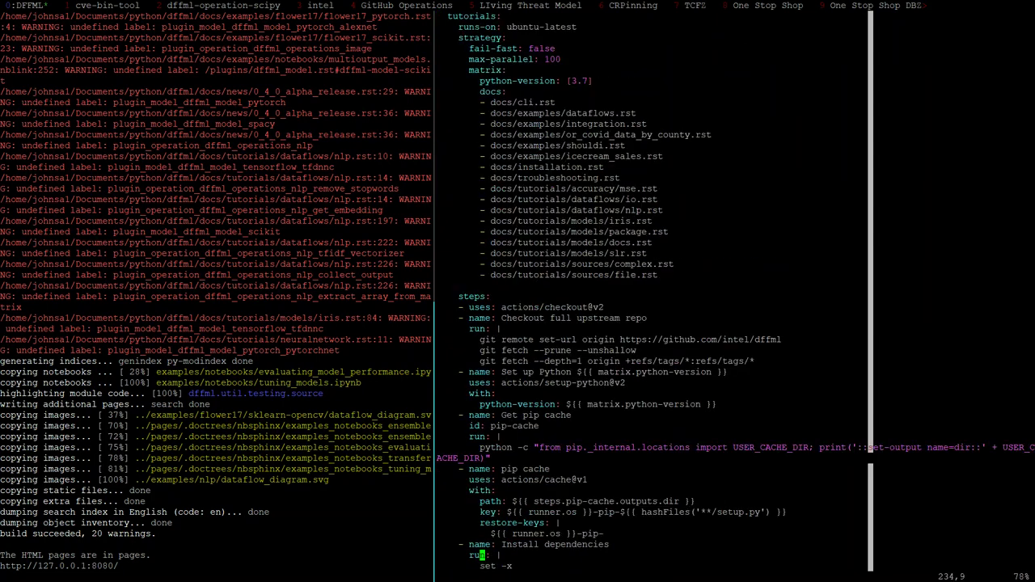
{"action": "key", "text": "o"}
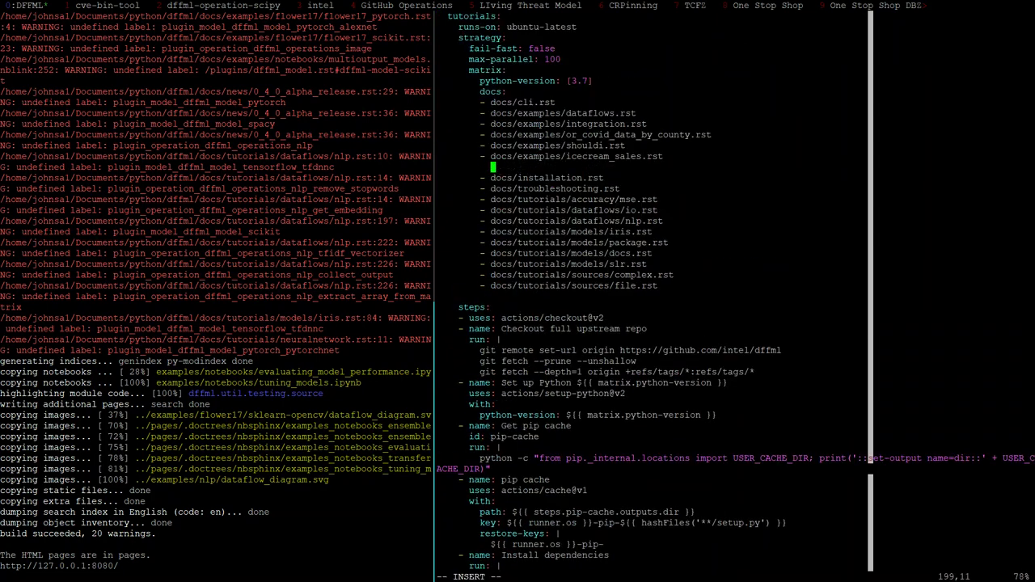
{"action": "key", "text": "Escape"}
{"action": "key", "text": "shift+o"}
{"action": "key", "text": "Escape"}
{"action": "type", "text": ":read"}
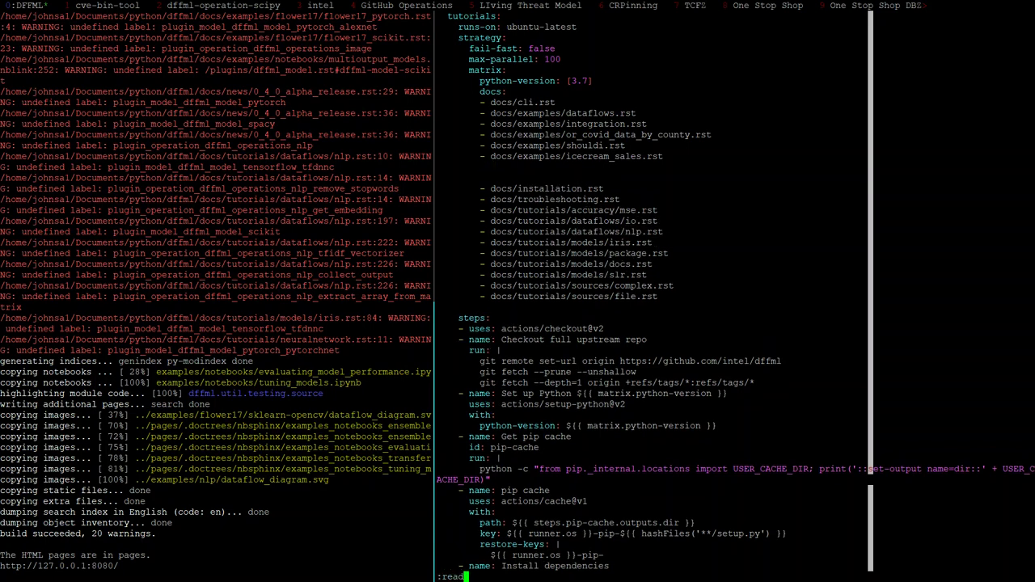
{"action": "type", "text": " !ls docs/"}
{"action": "key", "text": "BackSpace"}
{"action": "key", "text": "BackSpace"}
{"action": "key", "text": "BackSpace"}
{"action": "key", "text": "BackSpace"}
{"action": "key", "text": "BackSpace"}
{"action": "key", "text": "BackSpace"}
{"action": "type", "text": "fn"}
{"action": "key", "text": "BackSpace"}
{"action": "type", "text": "ind docs/"}
{"action": "key", "text": "Return"}
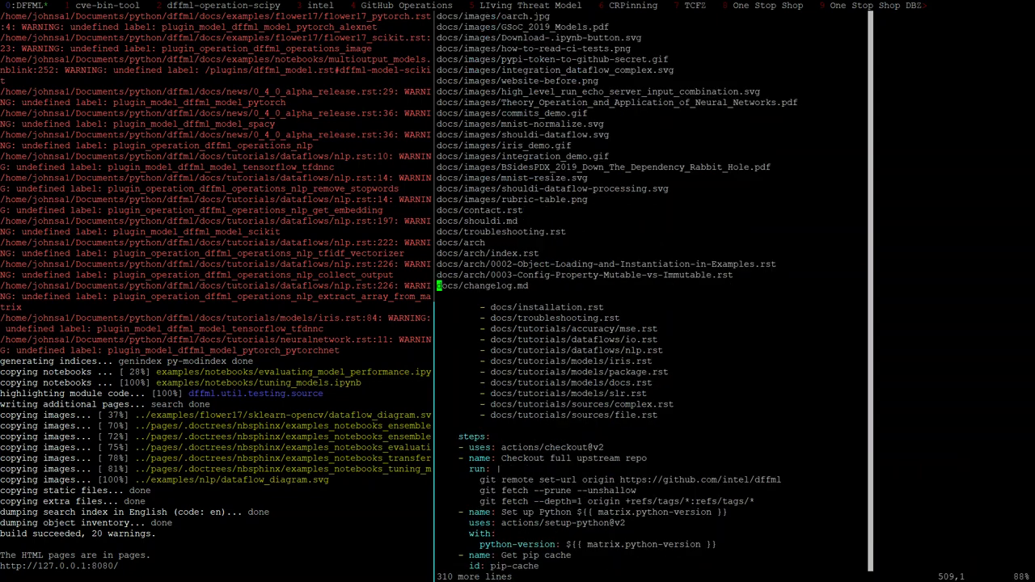
Delete the extra paths, keeping only data_cleanup.rst and data_cleanup_classfication.rst, and turn off paste mode
{"action": "key", "text": "shift+v"}
{"action": "key", "text": "k"}
{"action": "key", "text": "ctrl+u"}
{"action": "key", "text": "ctrl+u"}
{"action": "key", "text": "ctrl+u"}
{"action": "key", "text": "ctrl+u"}
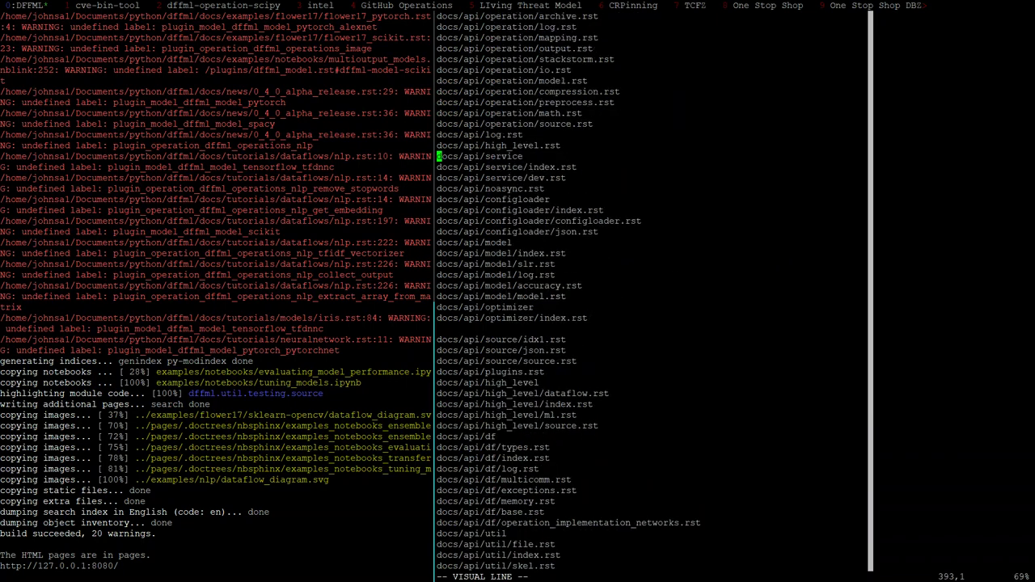
{"action": "key", "text": "ctrl+u"}
{"action": "key", "text": "ctrl+u"}
{"action": "key", "text": "ctrl+u"}
{"action": "key", "text": "ctrl+u"}
{"action": "key", "text": "ctrl+u"}
{"action": "key", "text": "ctrl+u"}
{"action": "key", "text": "j"}
{"action": "key", "text": "j"}
{"action": "key", "text": "j"}
{"action": "key", "text": "j"}
{"action": "key", "text": "j"}
{"action": "key", "text": "j"}
{"action": "key", "text": "j"}
{"action": "key", "text": "j"}
{"action": "key", "text": "j"}
{"action": "key", "text": "j"}
{"action": "key", "text": "j"}
{"action": "key", "text": "j"}
{"action": "key", "text": "j"}
{"action": "key", "text": "j"}
{"action": "key", "text": "j"}
{"action": "key", "text": "j"}
{"action": "key", "text": "j"}
{"action": "key", "text": "j"}
{"action": "key", "text": "j"}
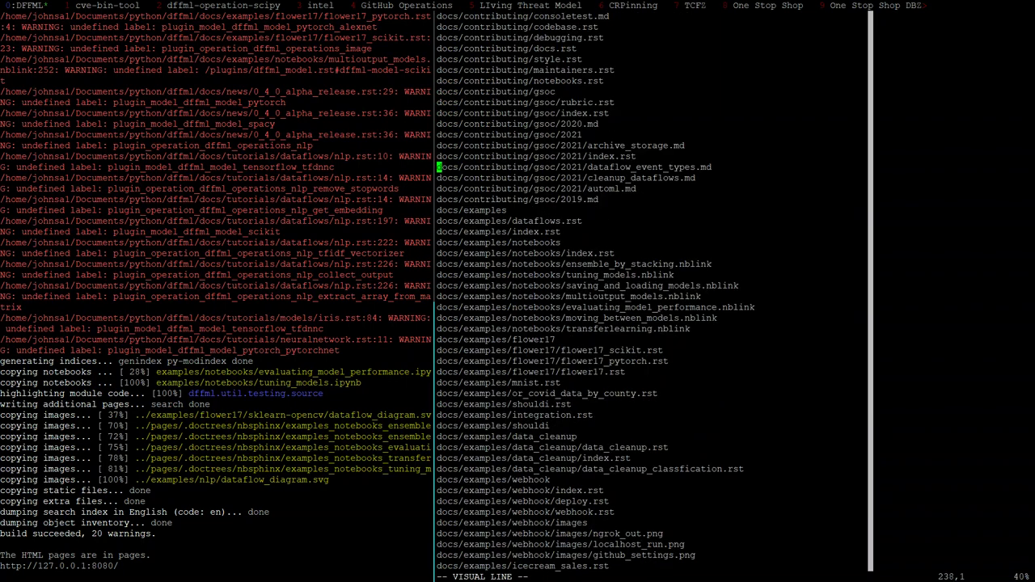
{"action": "key", "text": "j"}
{"action": "key", "text": "j"}
{"action": "key", "text": "j"}
{"action": "key", "text": "j"}
{"action": "key", "text": "j"}
{"action": "key", "text": "j"}
{"action": "key", "text": "j"}
{"action": "key", "text": "j"}
{"action": "key", "text": "j"}
{"action": "key", "text": "j"}
{"action": "key", "text": "j"}
{"action": "key", "text": "d"}
{"action": "key", "text": "k"}
{"action": "key", "text": "k"}
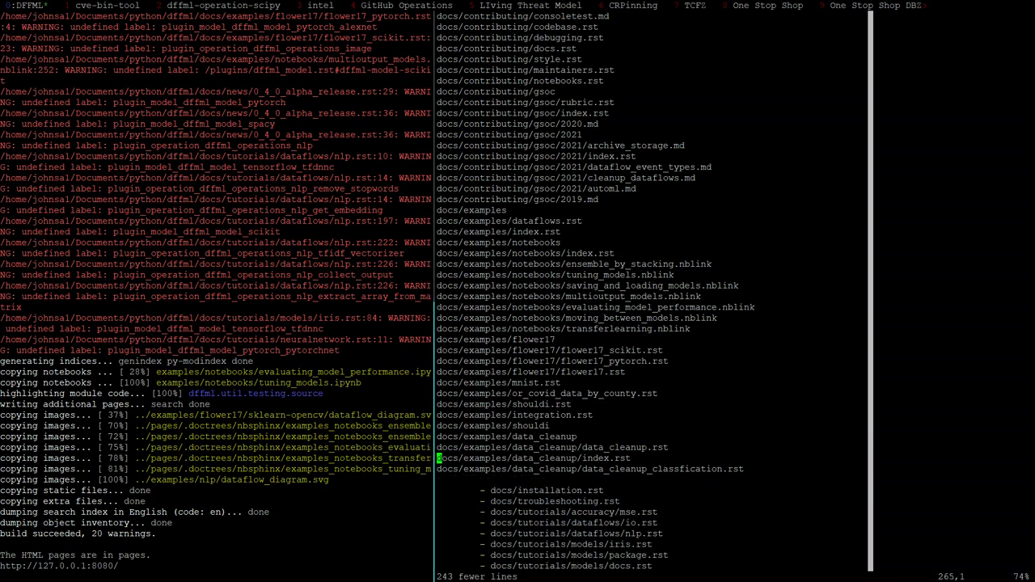
{"action": "key", "text": "d"}
{"action": "key", "text": "d"}
{"action": "key", "text": "k"}
{"action": "key", "text": "shift+v"}
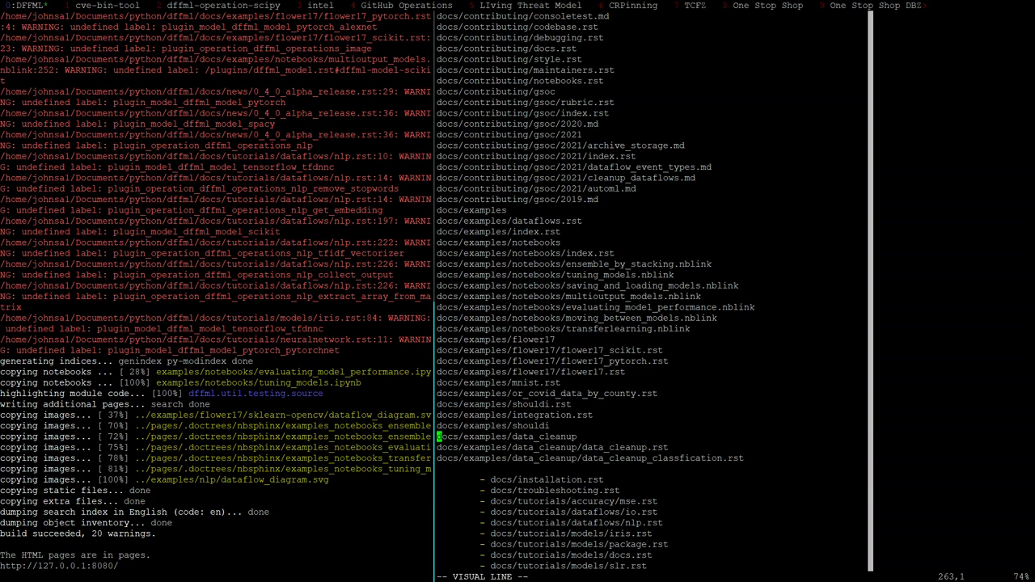
{"action": "key", "text": "U"}
{"action": "key", "text": "shift+v"}
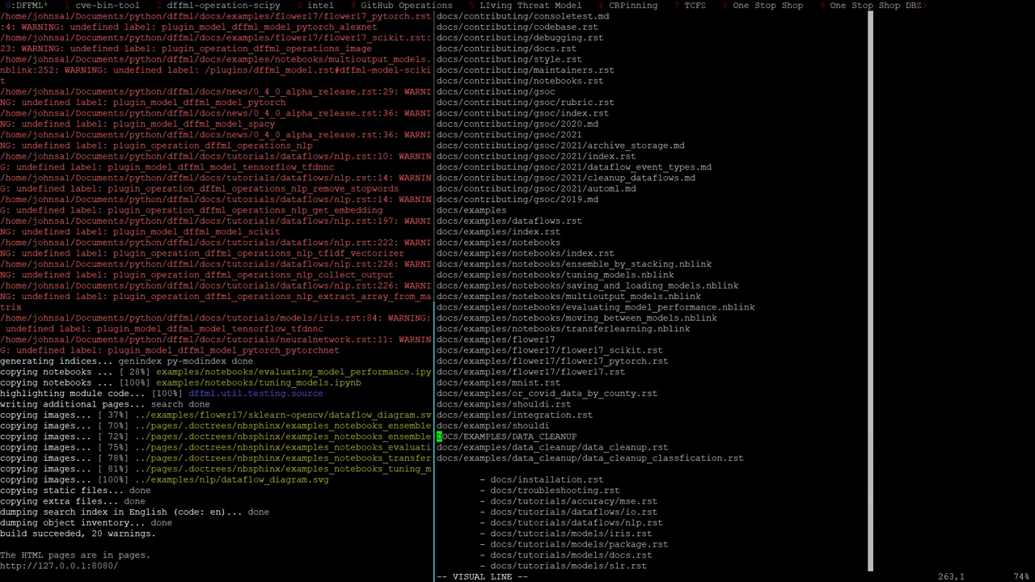
{"action": "key", "text": "ctrl+u"}
{"action": "key", "text": "ctrl+u"}
{"action": "key", "text": "ctrl+u"}
{"action": "key", "text": "ctrl+d"}
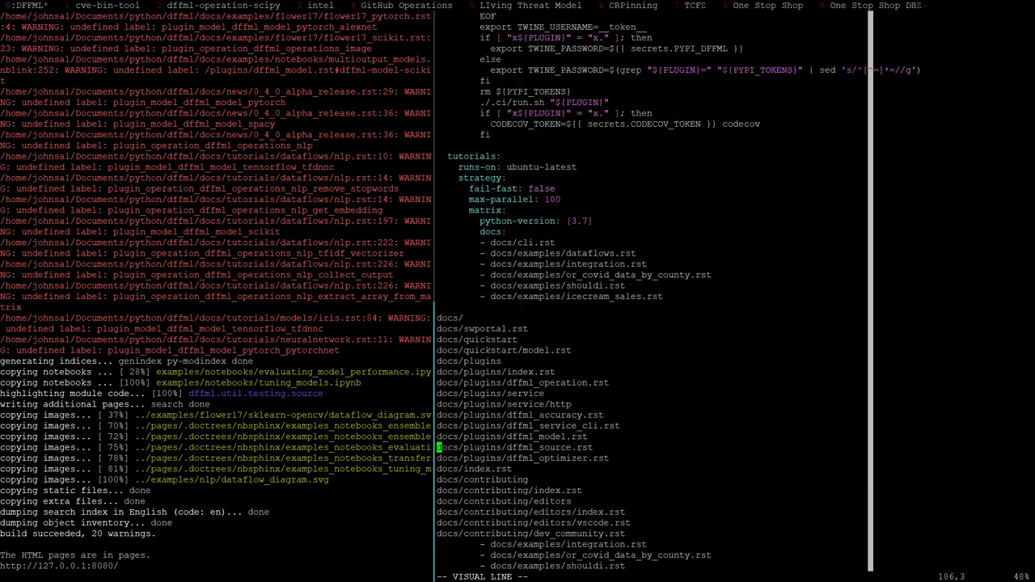
{"action": "key", "text": "k"}
{"action": "key", "text": "k"}
{"action": "key", "text": "k"}
{"action": "key", "text": "k"}
{"action": "key", "text": "k"}
{"action": "key", "text": "k"}
{"action": "key", "text": "k"}
{"action": "key", "text": "k"}
{"action": "key", "text": "k"}
{"action": "key", "text": "k"}
{"action": "key", "text": "k"}
{"action": "key", "text": "k"}
{"action": "key", "text": "k"}
{"action": "type", "text": "d"}
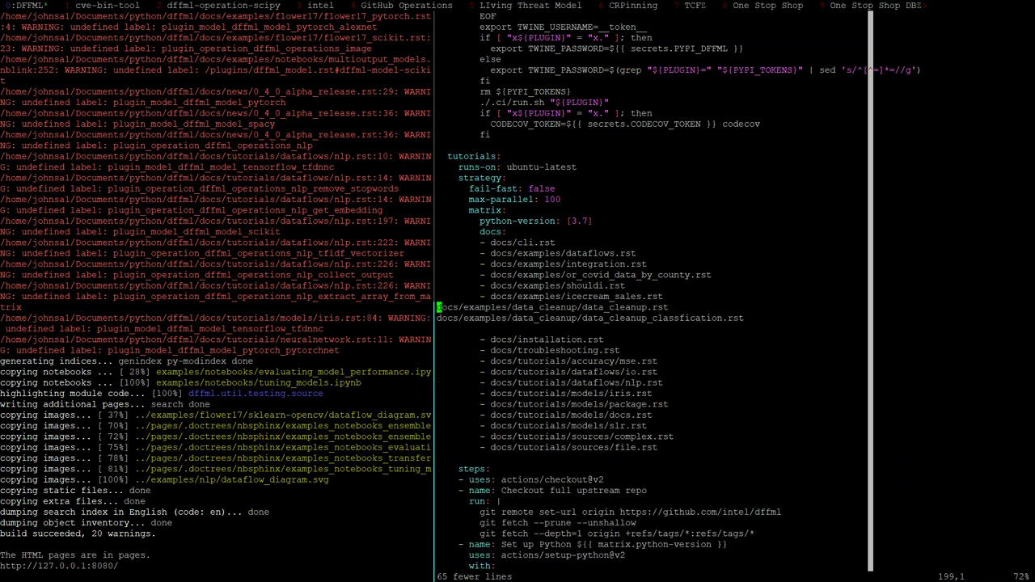
{"action": "type", "text": ":set nopaste"}
{"action": "key", "text": "Return"}
Format both data cleanup paths as '- ' list items, remove the blank line, and save with :wq
{"action": "key", "text": "i"}
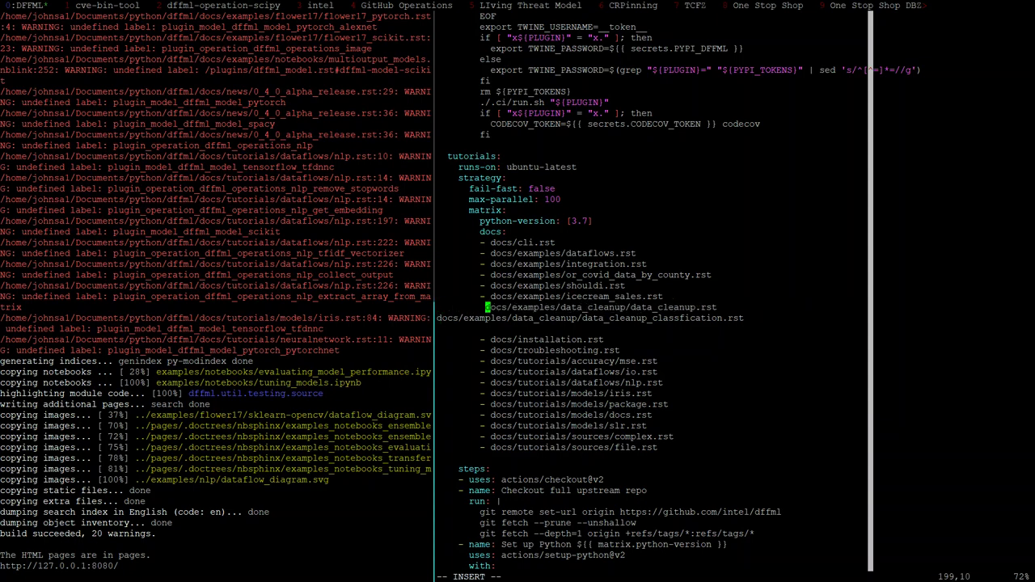
{"action": "key", "text": "BackSpace"}
{"action": "type", "text": "-"}
{"action": "key", "text": "Escape"}
{"action": "key", "text": "j"}
{"action": "key", "text": "0"}
{"action": "key", "text": "period"}
{"action": "key", "text": "j"}
{"action": "key", "text": "d"}
{"action": "key", "text": "d"}
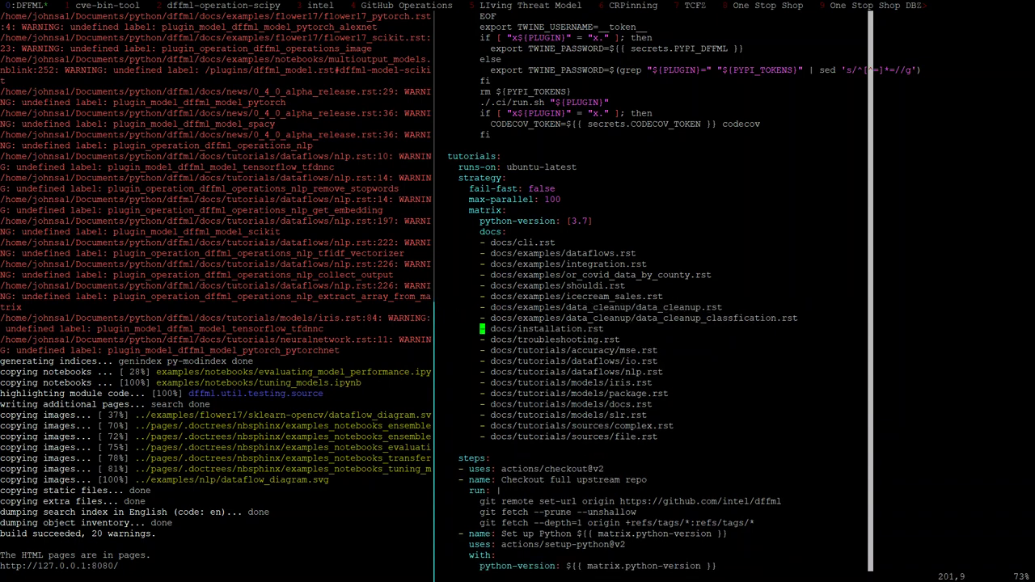
{"action": "key", "text": "k"}
{"action": "key", "text": "k"}
{"action": "key", "text": "k"}
{"action": "type", "text": ":w"}
{"action": "key", "text": "Return"}
{"action": "type", "text": ":wq"}
{"action": "key", "text": "Return"}
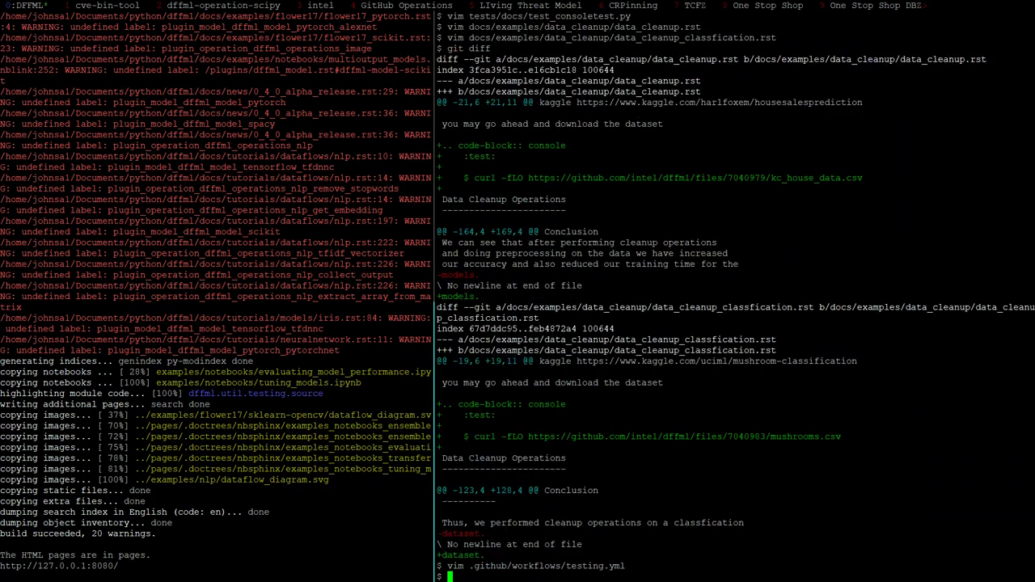
Switch to PR #1149 in Chrome and close all the leftover browser tabs
{"action": "key", "text": "alt+Tab"}
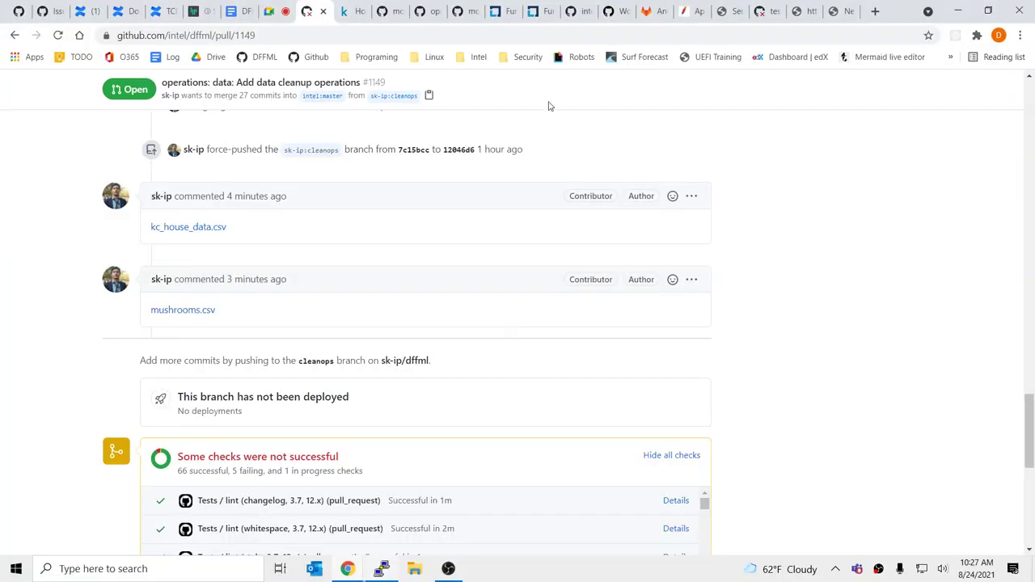
{"action": "scroll", "coordinate": [464, 318], "scroll_direction": "down", "scroll_amount": 5}
{"action": "left_click", "coordinate": [359, 11]}
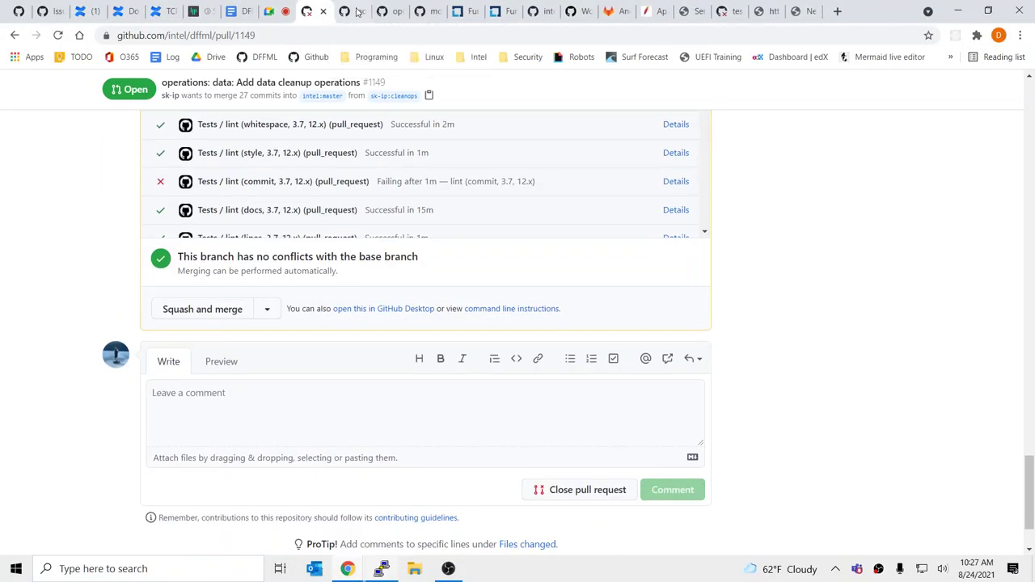
{"action": "left_click", "coordinate": [358, 11]}
{"action": "left_click", "coordinate": [358, 11]}
{"action": "left_click", "coordinate": [359, 11]}
{"action": "left_click", "coordinate": [359, 11]}
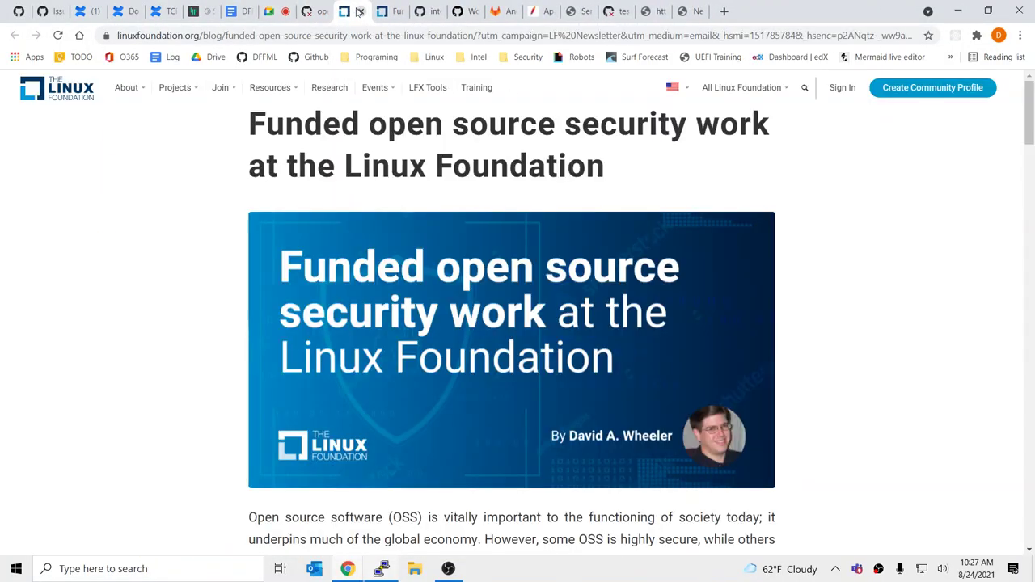
{"action": "left_click", "coordinate": [358, 11]}
{"action": "left_click", "coordinate": [359, 12]}
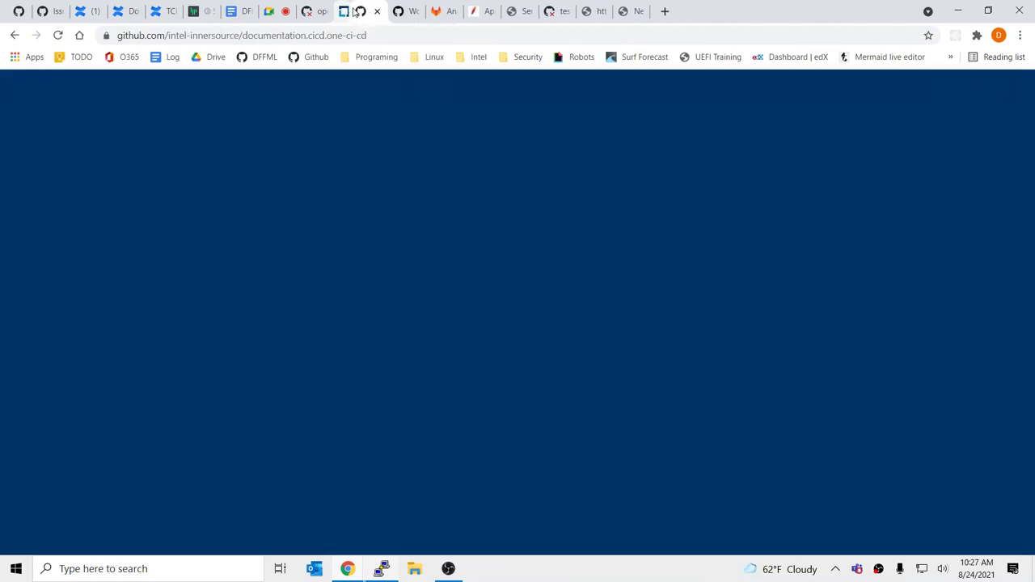
{"action": "left_click", "coordinate": [358, 11]}
{"action": "left_click", "coordinate": [358, 12]}
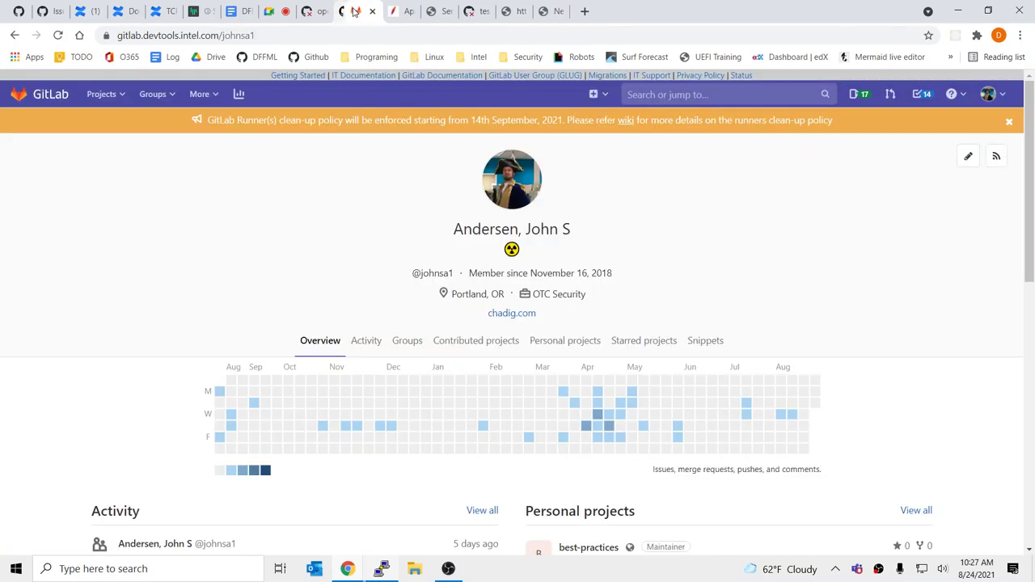
{"action": "left_click", "coordinate": [358, 11]}
{"action": "left_click", "coordinate": [359, 12]}
{"action": "left_click", "coordinate": [358, 11]}
{"action": "left_click", "coordinate": [359, 12]}
{"action": "left_click", "coordinate": [358, 12]}
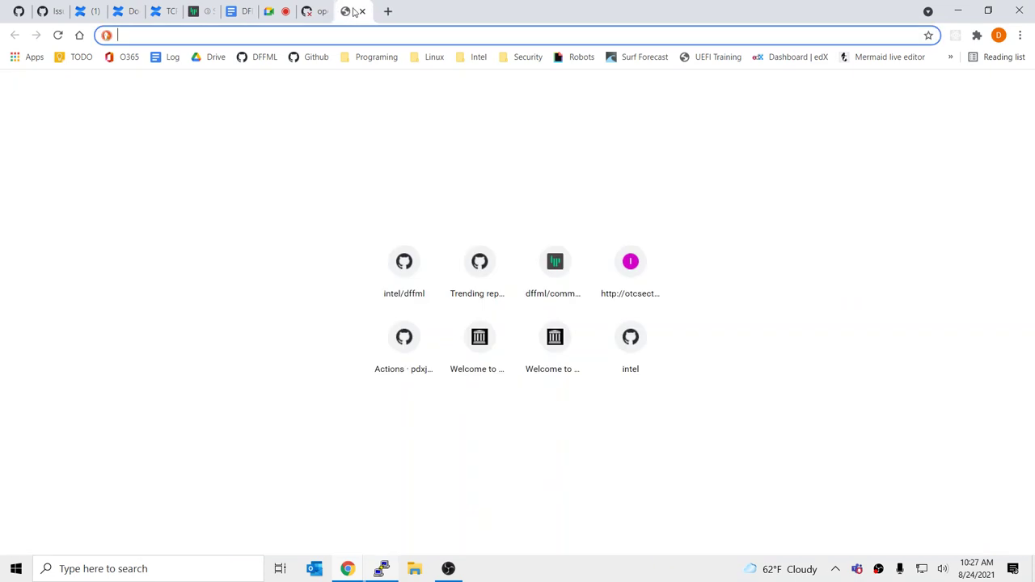
{"action": "left_click", "coordinate": [358, 11]}
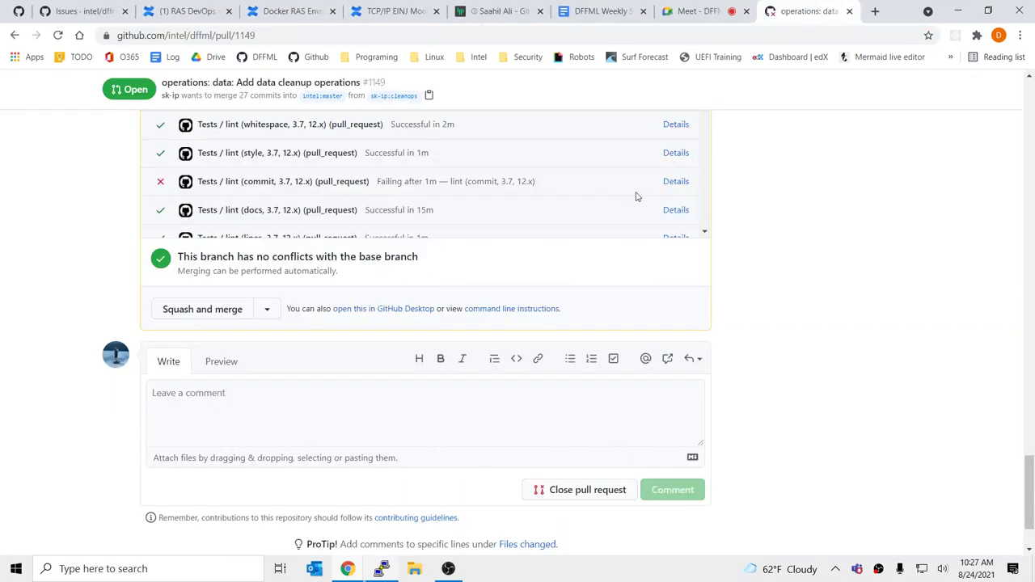
Open the failing test (., 3.8) check details and its macos (3.7) log
{"action": "scroll", "coordinate": [606, 197], "scroll_direction": "up", "scroll_amount": 10}
{"action": "scroll", "coordinate": [606, 195], "scroll_direction": "up", "scroll_amount": 2}
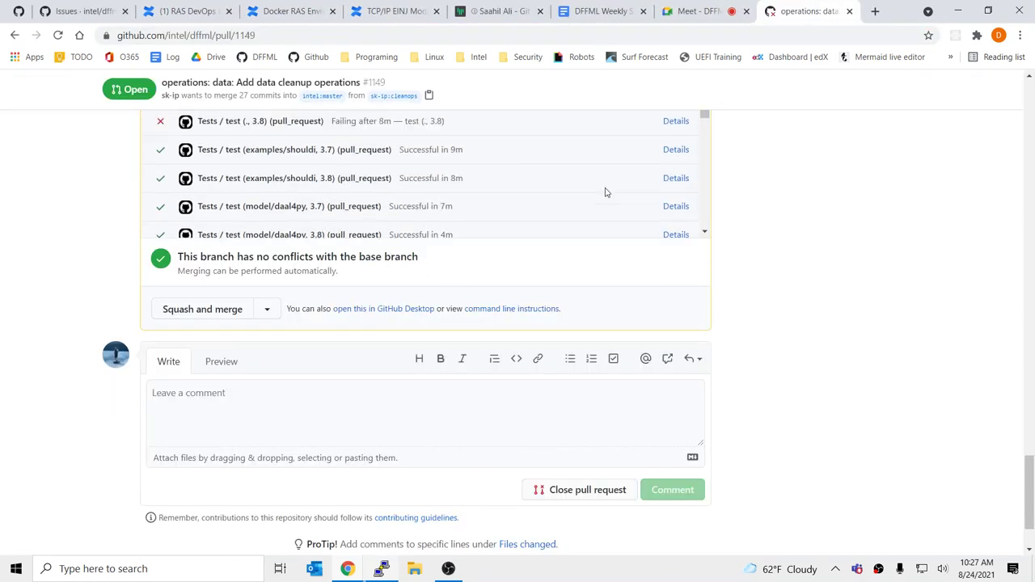
{"action": "left_click", "coordinate": [676, 122]}
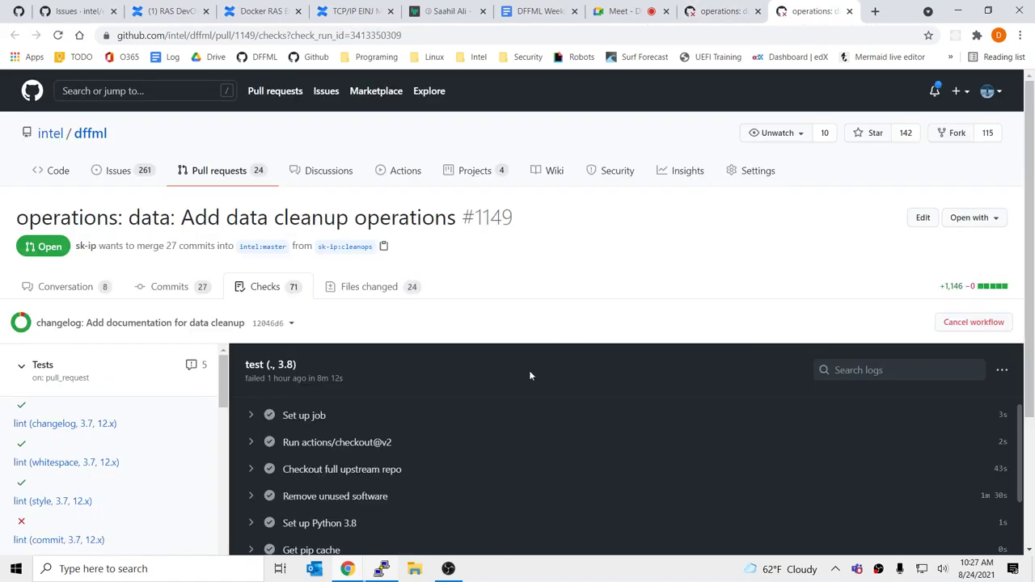
{"action": "left_click", "coordinate": [393, 298]}
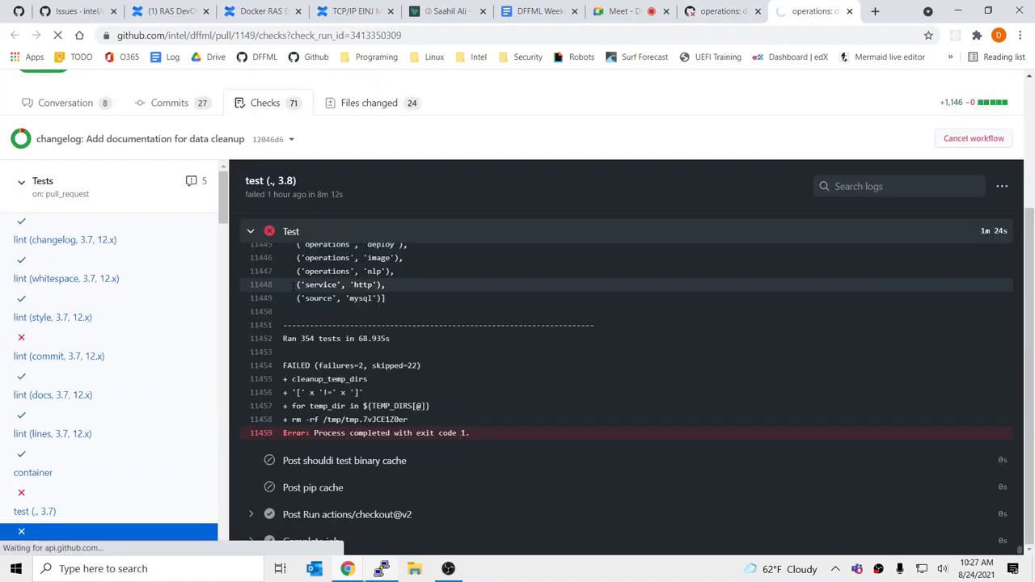
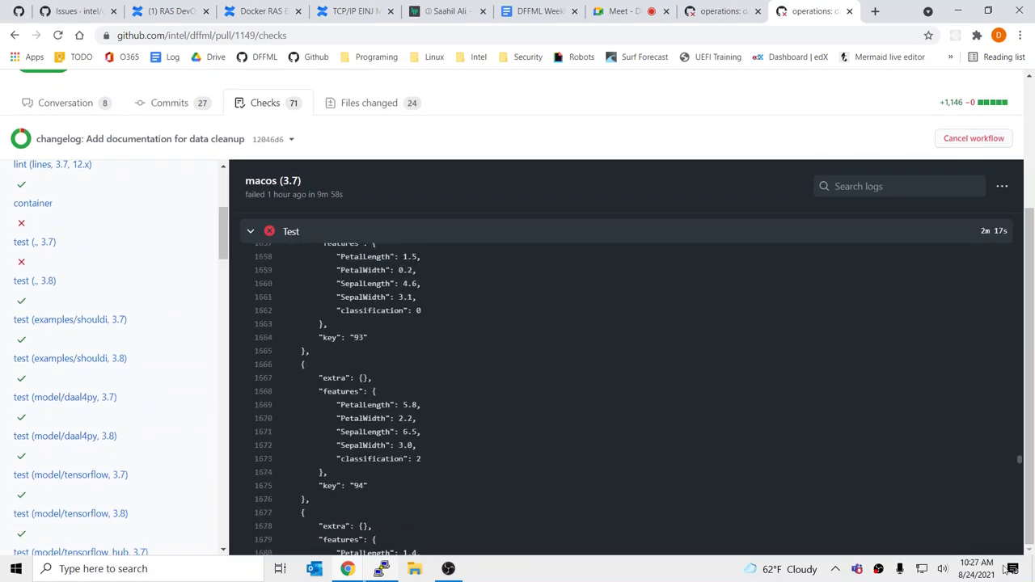
Open the failed test (., 3.7) job log for pull request #1149
{"action": "scroll", "coordinate": [657, 352], "scroll_direction": "up", "scroll_amount": 4}
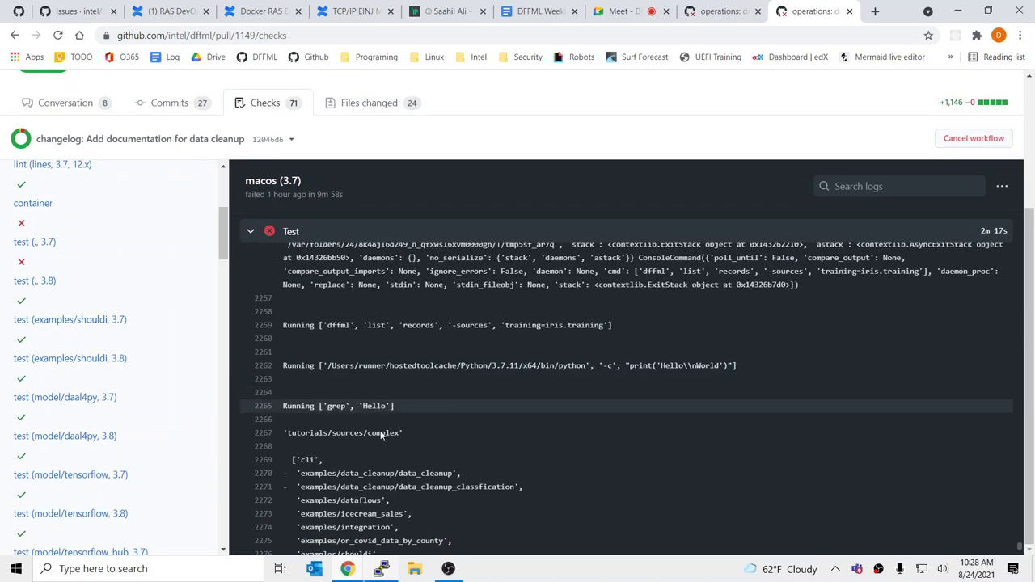
{"action": "scroll", "coordinate": [415, 483], "scroll_direction": "up", "scroll_amount": 2}
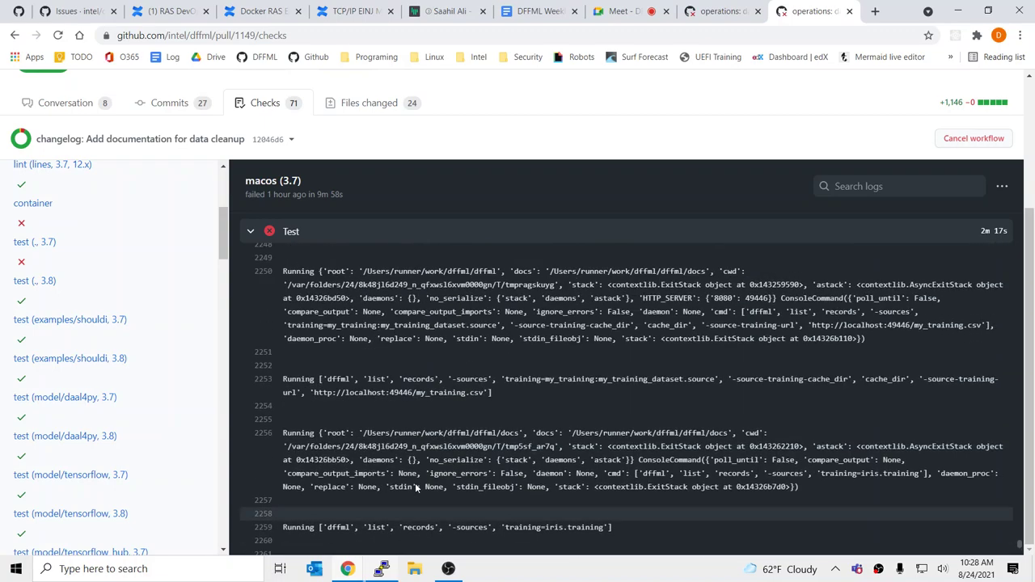
{"action": "scroll", "coordinate": [415, 483], "scroll_direction": "down", "scroll_amount": 10}
{"action": "scroll", "coordinate": [433, 425], "scroll_direction": "up", "scroll_amount": 15}
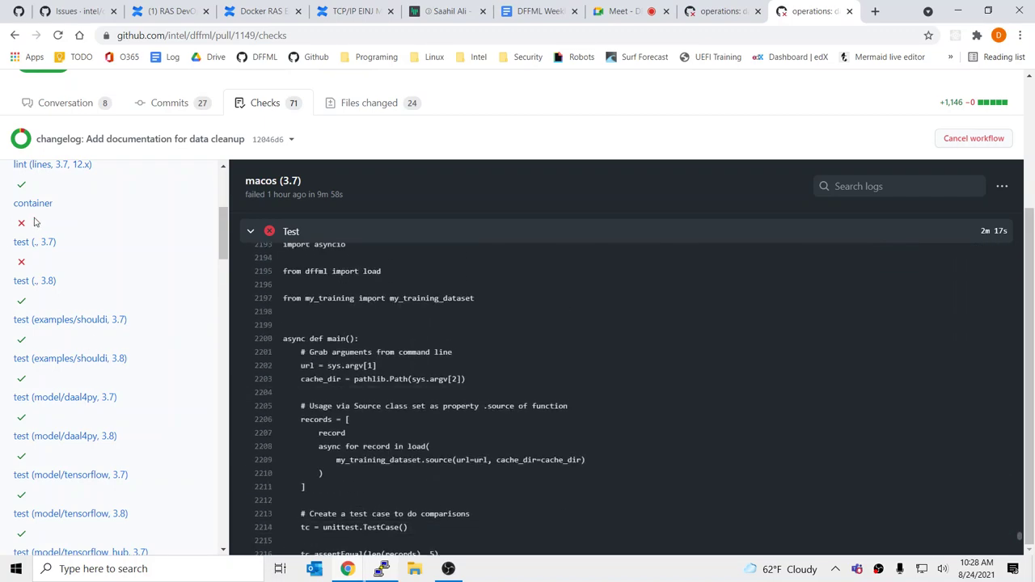
{"action": "left_click", "coordinate": [36, 242]}
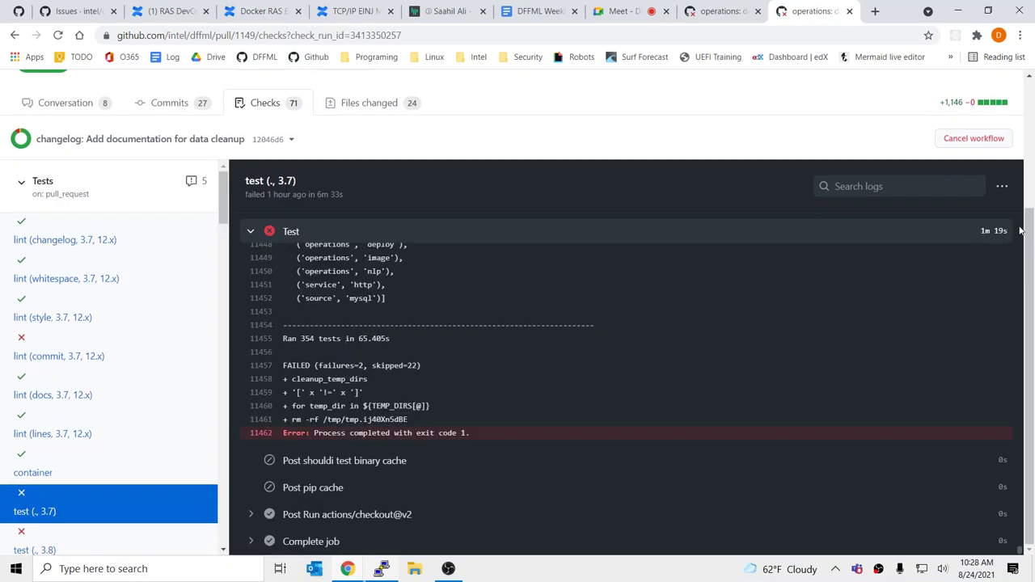
Find the test_all_plugins_appear_in_dffml_plugins failure and select PACKAGE_DIRECTORY_TO_NAME in the traceback
{"action": "scroll", "coordinate": [503, 424], "scroll_direction": "up", "scroll_amount": 5}
{"action": "scroll", "coordinate": [364, 427], "scroll_direction": "down", "scroll_amount": 2}
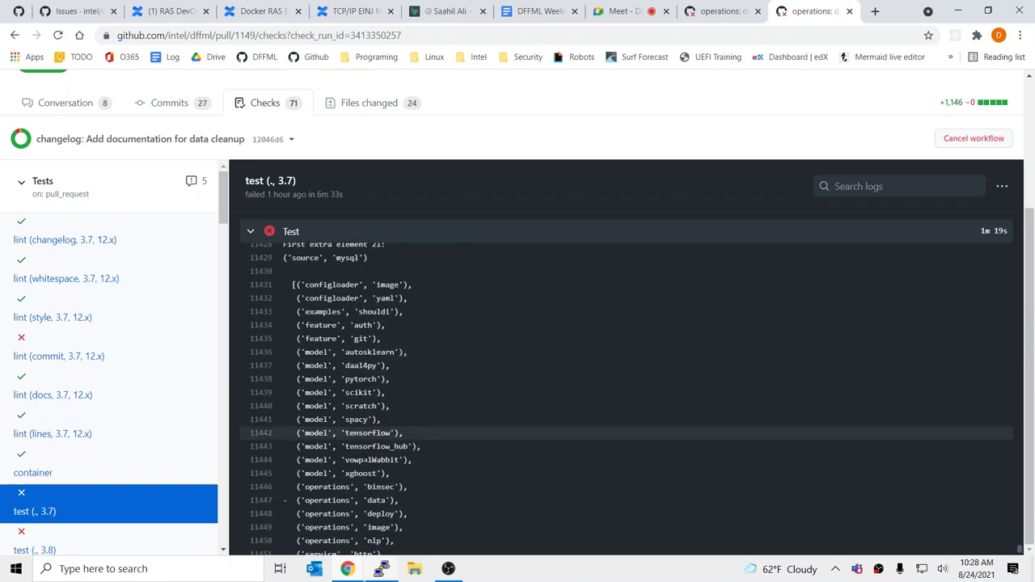
{"action": "scroll", "coordinate": [422, 485], "scroll_direction": "up", "scroll_amount": 5}
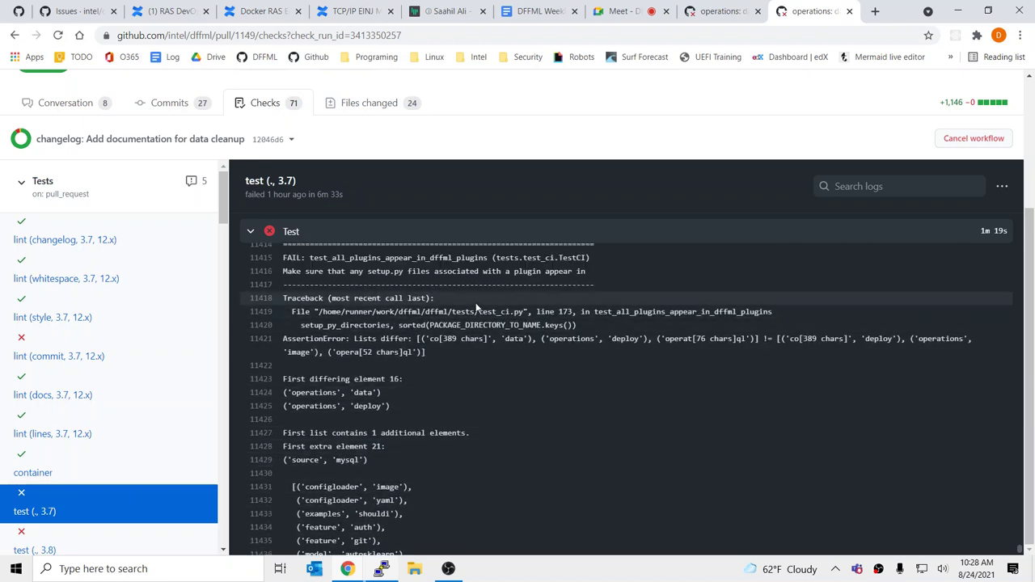
{"action": "double_click", "coordinate": [495, 326]}
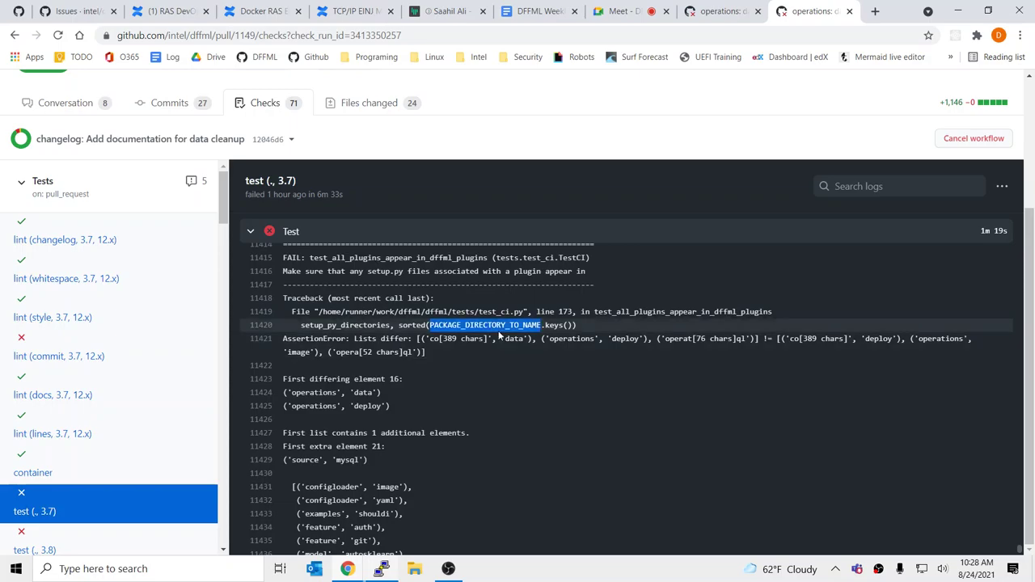
{"action": "key", "text": "alt+Tab"}
In dffml/plugins.py, duplicate the binsec entry and rename the copy to "data"
{"action": "type", "text": "vim d"}
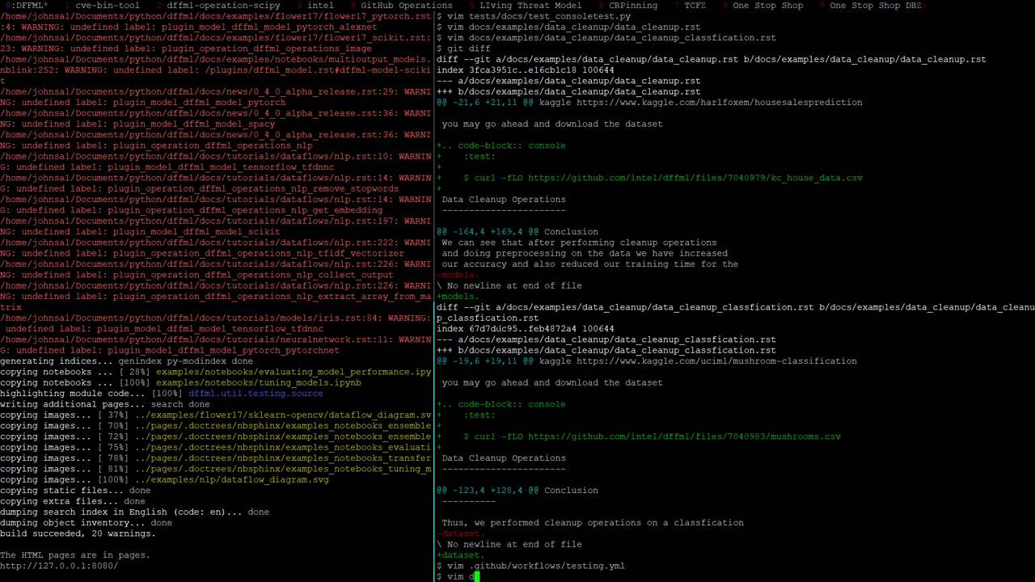
{"action": "type", "text": "ffml/p"}
{"action": "key", "text": "Tab"}
{"action": "key", "text": "Return"}
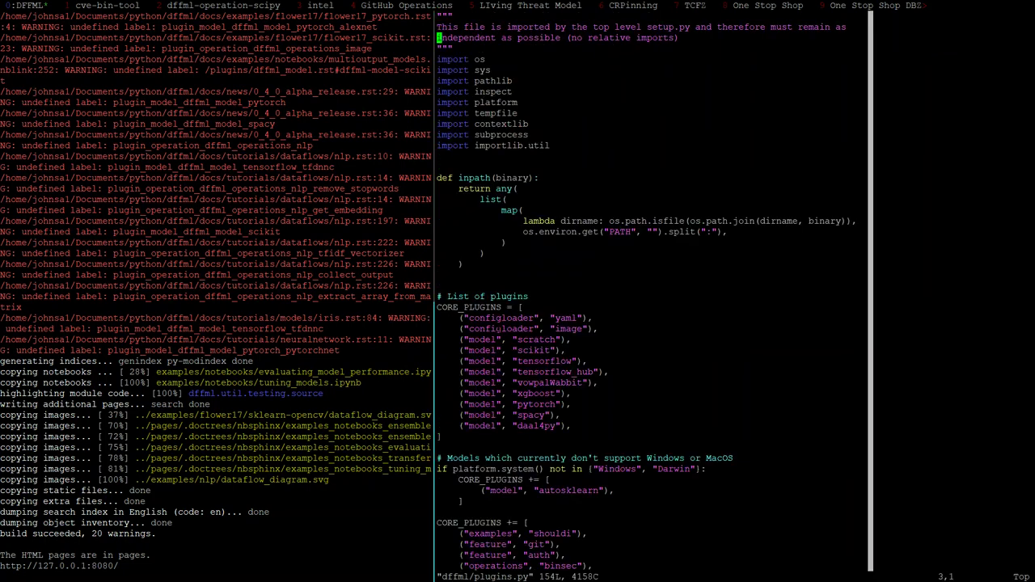
{"action": "key", "text": "j"}
{"action": "key", "text": "j"}
{"action": "key", "text": "j"}
{"action": "key", "text": "j"}
{"action": "key", "text": "j"}
{"action": "key", "text": "j"}
{"action": "key", "text": "j"}
{"action": "key", "text": "j"}
{"action": "key", "text": "j"}
{"action": "key", "text": "j"}
{"action": "key", "text": "j"}
{"action": "key", "text": "j"}
{"action": "key", "text": "j"}
{"action": "key", "text": "j"}
{"action": "key", "text": "j"}
{"action": "key", "text": "j"}
{"action": "key", "text": "j"}
{"action": "key", "text": "j"}
{"action": "key", "text": "j"}
{"action": "key", "text": "j"}
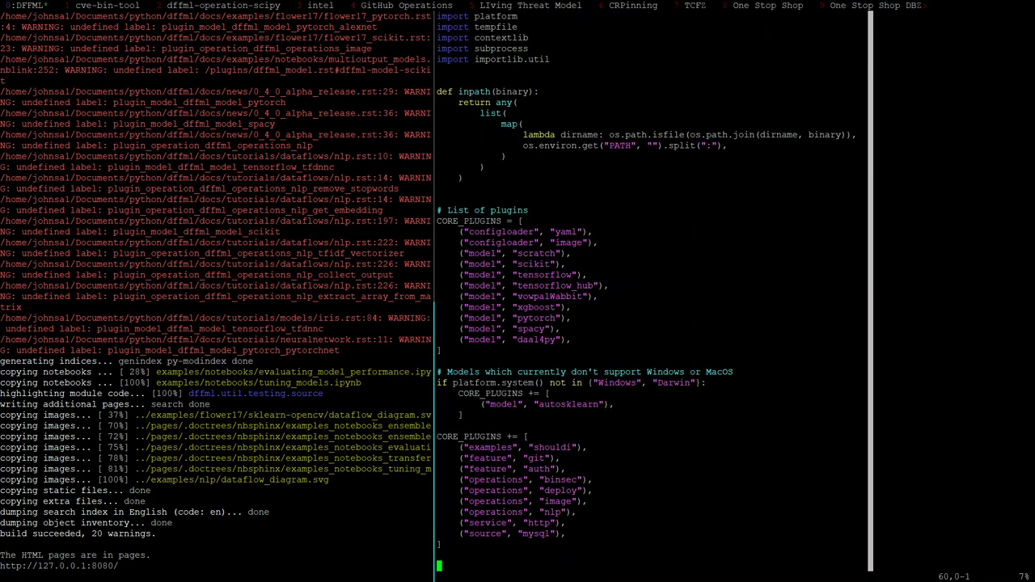
{"action": "key", "text": "k"}
{"action": "key", "text": "k"}
{"action": "key", "text": "k"}
{"action": "key", "text": "k"}
{"action": "key", "text": "k"}
{"action": "key", "text": "k"}
{"action": "key", "text": "k"}
{"action": "key", "text": "k"}
{"action": "key", "text": "y"}
{"action": "key", "text": "y"}
{"action": "key", "text": "p"}
{"action": "key", "text": "$"}
{"action": "key", "text": "h"}
{"action": "key", "text": "h"}
{"action": "key", "text": "c"}
{"action": "key", "text": "i"}
{"action": "key", "text": "quotedbl"}
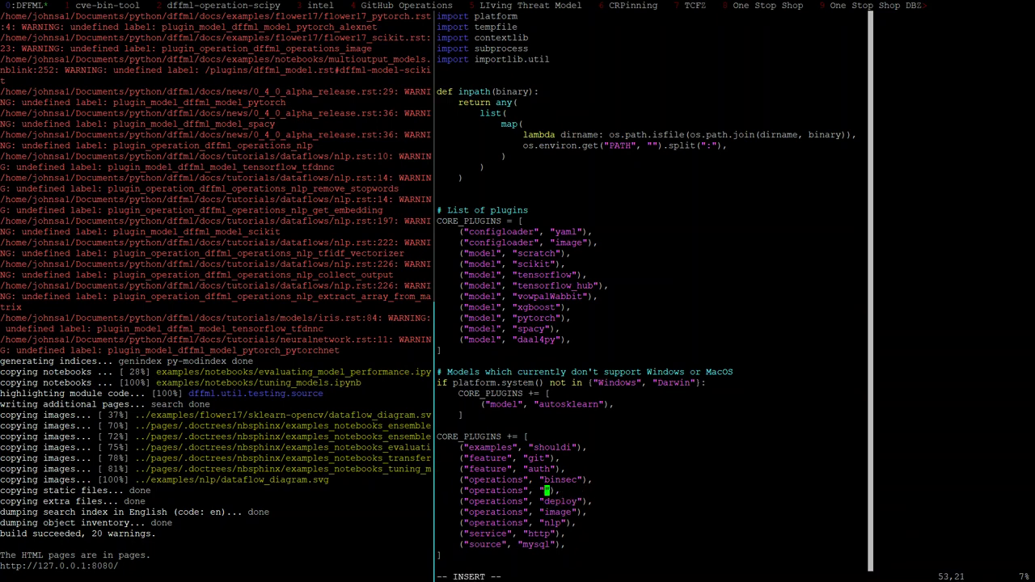
{"action": "type", "text": "data"}
{"action": "key", "text": "Escape"}
Save plugins.py and review the full git diff
{"action": "type", "text": ":wq"}
{"action": "key", "text": "Return"}
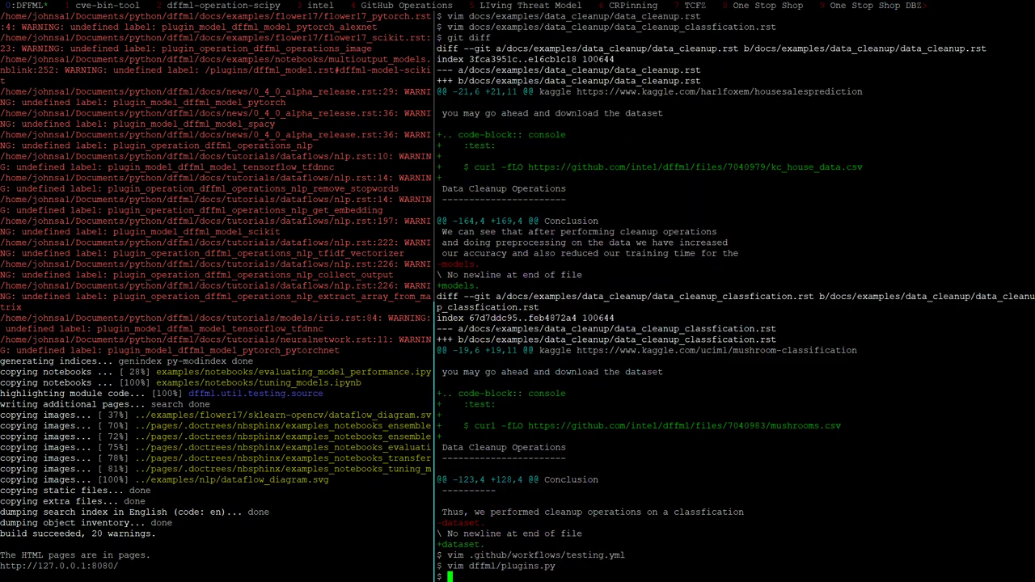
{"action": "type", "text": "git diff"}
{"action": "key", "text": "Return"}
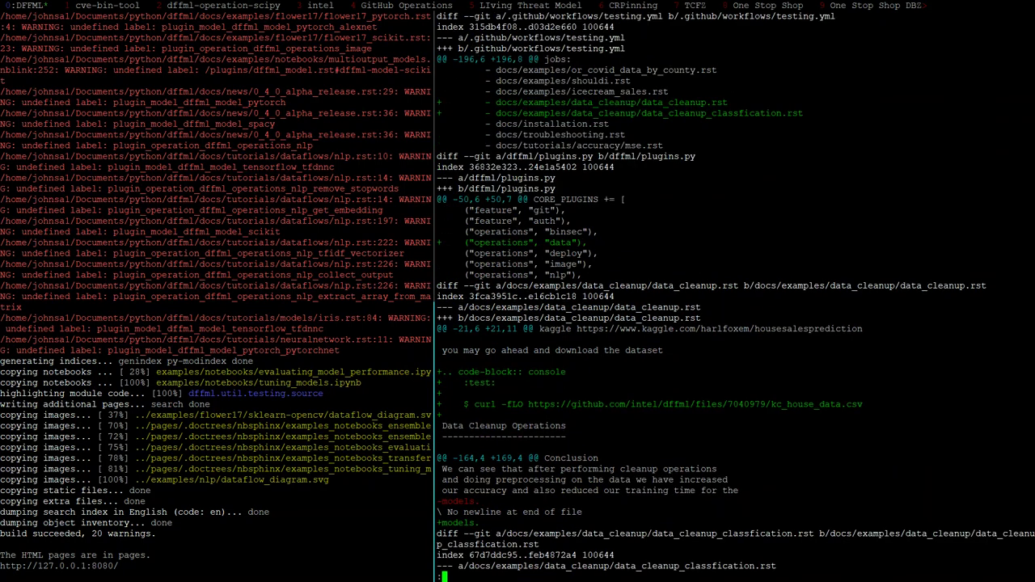
{"action": "key", "text": "Down"}
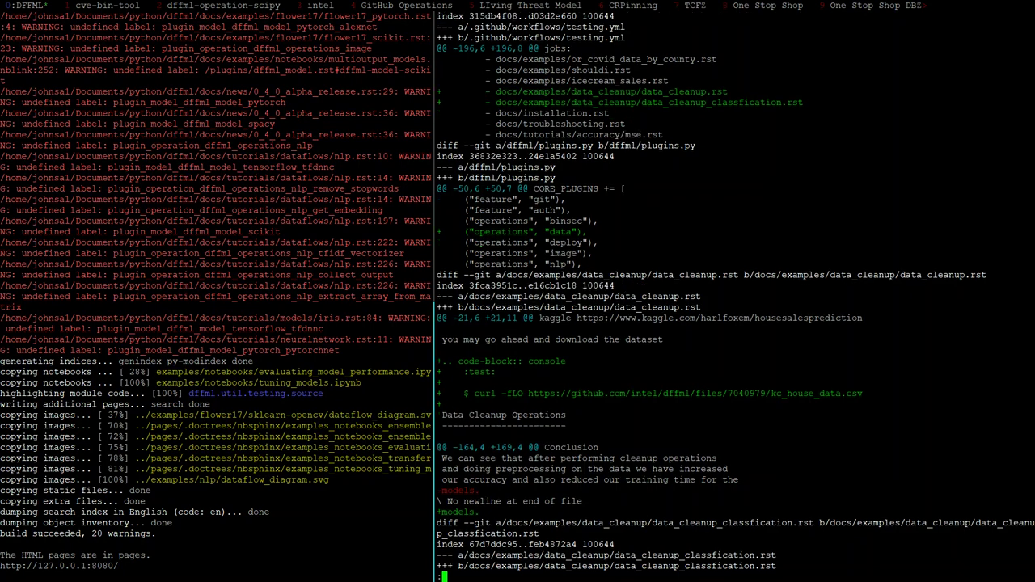
{"action": "key", "text": "Down"}
{"action": "key", "text": "Down"}
{"action": "key", "text": "Down"}
{"action": "key", "text": "Down"}
{"action": "key", "text": "Down"}
{"action": "key", "text": "Down"}
{"action": "key", "text": "Down"}
{"action": "key", "text": "Down"}
{"action": "key", "text": "Down"}
{"action": "key", "text": "Down"}
{"action": "key", "text": "Down"}
{"action": "key", "text": "Down"}
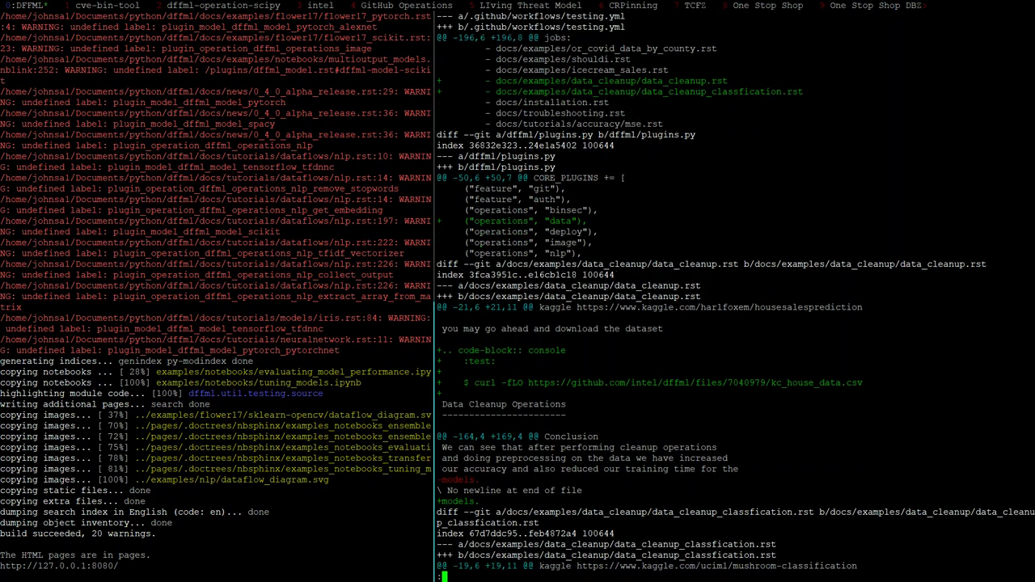
{"action": "key", "text": "Down"}
{"action": "key", "text": "Down"}
{"action": "key", "text": "Down"}
{"action": "key", "text": "Down"}
{"action": "key", "text": "Down"}
{"action": "key", "text": "Down"}
{"action": "key", "text": "Down"}
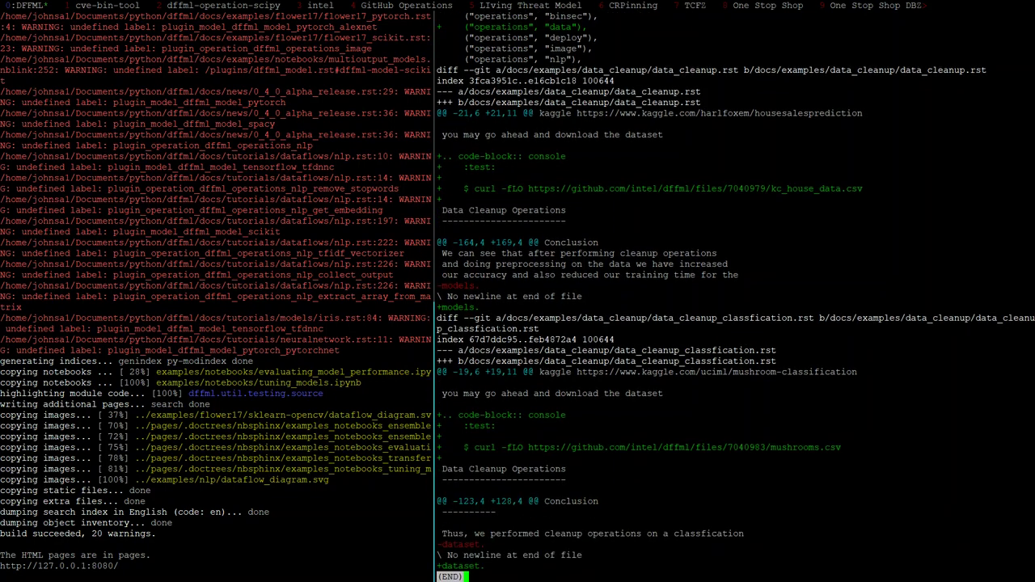
Open docs/examples/data_cleanup/data_cleanup.rst in Vim
{"action": "type", "text": "qvim docs/examples/data_cleanup/data_cleanup_classfication.rst"}
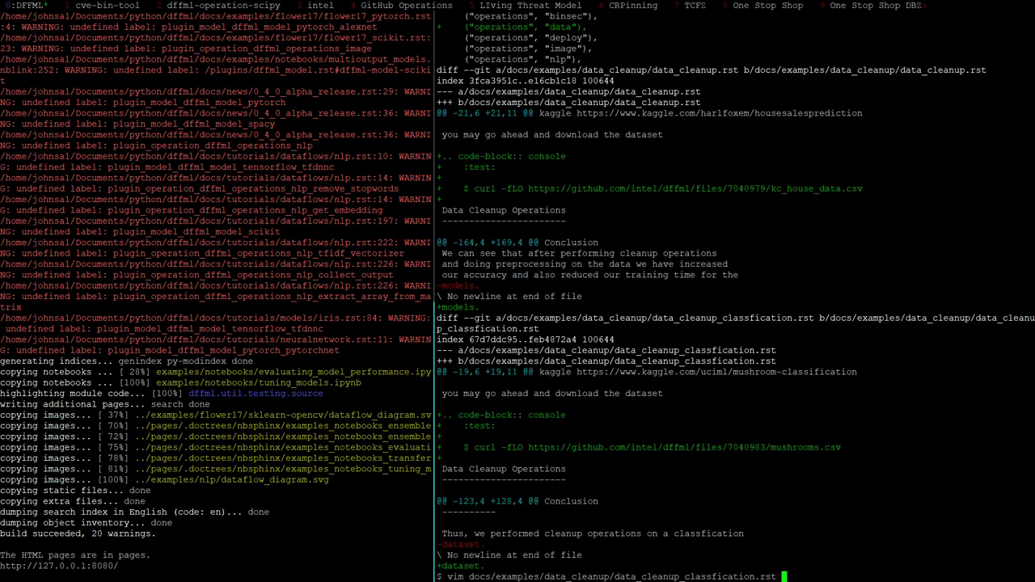
{"action": "key", "text": "BackSpace"}
{"action": "key", "text": "BackSpace"}
{"action": "key", "text": "BackSpace"}
{"action": "key", "text": "BackSpace"}
{"action": "key", "text": "BackSpace"}
{"action": "key", "text": "BackSpace"}
{"action": "key", "text": "BackSpace"}
{"action": "key", "text": "BackSpace"}
{"action": "key", "text": "BackSpace"}
{"action": "key", "text": "BackSpace"}
{"action": "key", "text": "BackSpace"}
{"action": "key", "text": "BackSpace"}
{"action": "key", "text": "BackSpace"}
{"action": "key", "text": "BackSpace"}
{"action": "key", "text": "BackSpace"}
{"action": "key", "text": "BackSpace"}
{"action": "key", "text": "BackSpace"}
{"action": "key", "text": "BackSpace"}
{"action": "key", "text": "BackSpace"}
{"action": "type", "text": ".rst"}
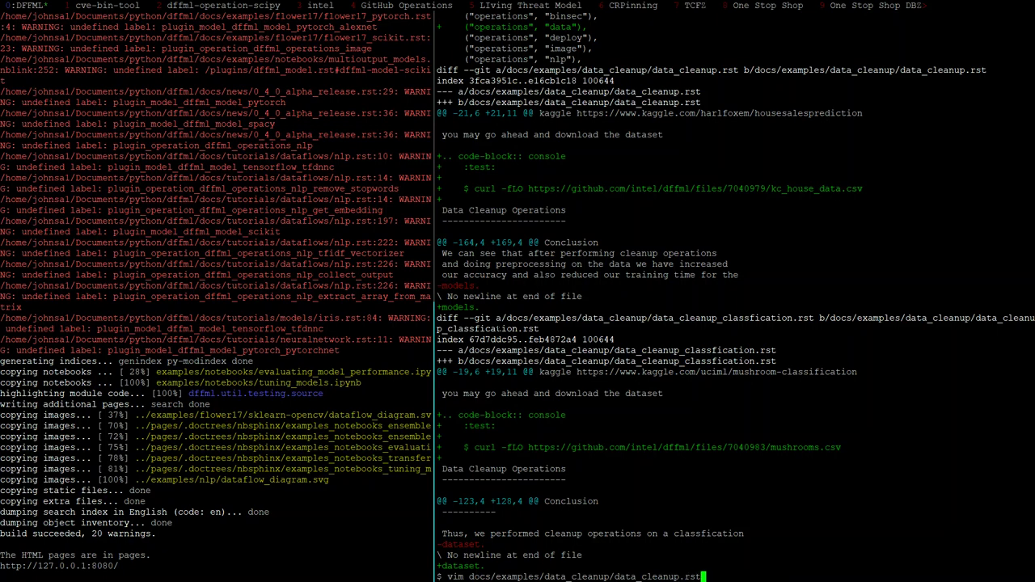
{"action": "key", "text": "Return"}
Add $ prompts before the dffml dataflow create and dffml merge commands
{"action": "key", "text": "j"}
{"action": "key", "text": "j"}
{"action": "key", "text": "j"}
{"action": "key", "text": "j"}
{"action": "key", "text": "j"}
{"action": "key", "text": "j"}
{"action": "key", "text": "j"}
{"action": "key", "text": "j"}
{"action": "key", "text": "j"}
{"action": "key", "text": "j"}
{"action": "key", "text": "j"}
{"action": "key", "text": "j"}
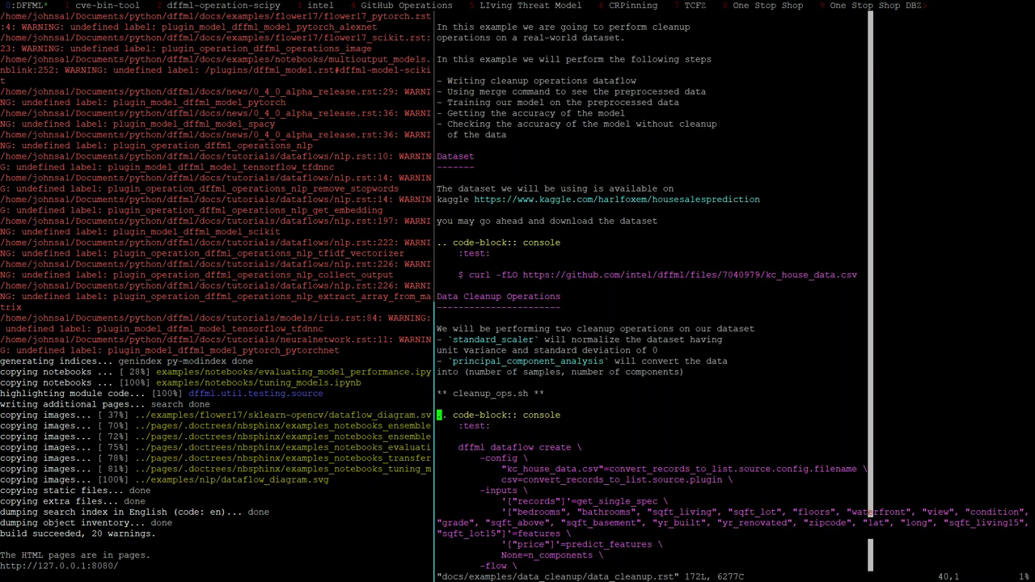
{"action": "key", "text": "l"}
{"action": "key", "text": "l"}
{"action": "key", "text": "l"}
{"action": "type", "text": "i$"}
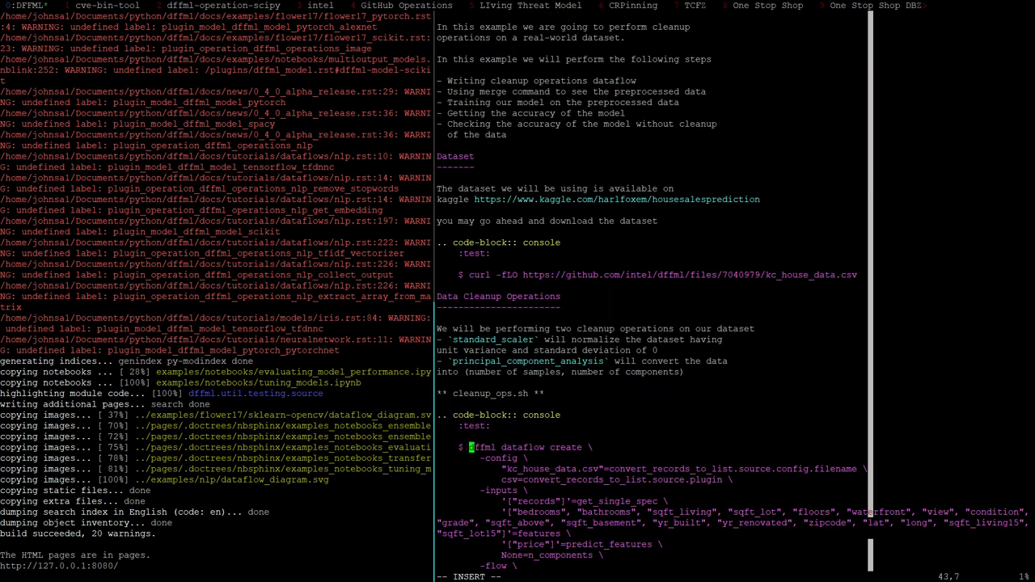
{"action": "key", "text": "Escape"}
{"action": "key", "text": "j"}
{"action": "key", "text": "j"}
{"action": "key", "text": "j"}
{"action": "key", "text": "j"}
{"action": "key", "text": "j"}
{"action": "key", "text": "j"}
{"action": "key", "text": "j"}
{"action": "key", "text": "j"}
{"action": "key", "text": "j"}
{"action": "key", "text": "j"}
{"action": "key", "text": "j"}
{"action": "key", "text": "j"}
{"action": "key", "text": "j"}
{"action": "key", "text": "j"}
{"action": "key", "text": "j"}
{"action": "key", "text": "j"}
{"action": "key", "text": "j"}
{"action": "key", "text": "j"}
{"action": "key", "text": "j"}
{"action": "key", "text": "j"}
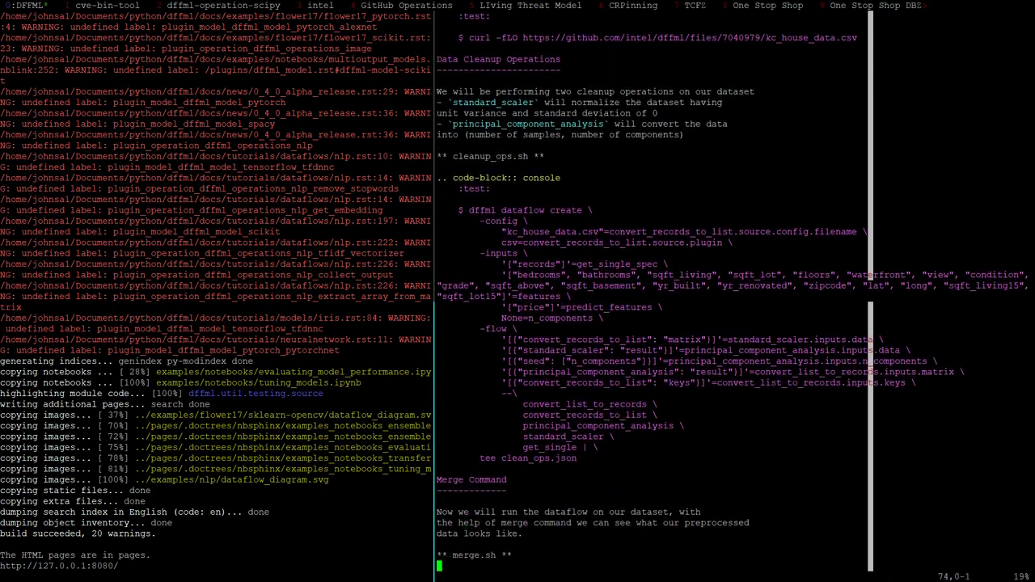
{"action": "key", "text": "j"}
{"action": "key", "text": "j"}
{"action": "key", "text": "j"}
{"action": "key", "text": "j"}
{"action": "key", "text": "j"}
{"action": "key", "text": "j"}
{"action": "key", "text": "k"}
{"action": "key", "text": "k"}
{"action": "key", "text": "k"}
{"action": "key", "text": "k"}
{"action": "key", "text": "k"}
{"action": "key", "text": "k"}
{"action": "key", "text": "k"}
{"action": "key", "text": "k"}
{"action": "key", "text": "k"}
{"action": "key", "text": "k"}
{"action": "key", "text": "k"}
{"action": "key", "text": "k"}
{"action": "key", "text": "k"}
{"action": "key", "text": "k"}
{"action": "key", "text": "k"}
{"action": "key", "text": "k"}
{"action": "key", "text": "k"}
{"action": "key", "text": "k"}
{"action": "key", "text": "k"}
{"action": "key", "text": "k"}
{"action": "key", "text": "k"}
{"action": "key", "text": "k"}
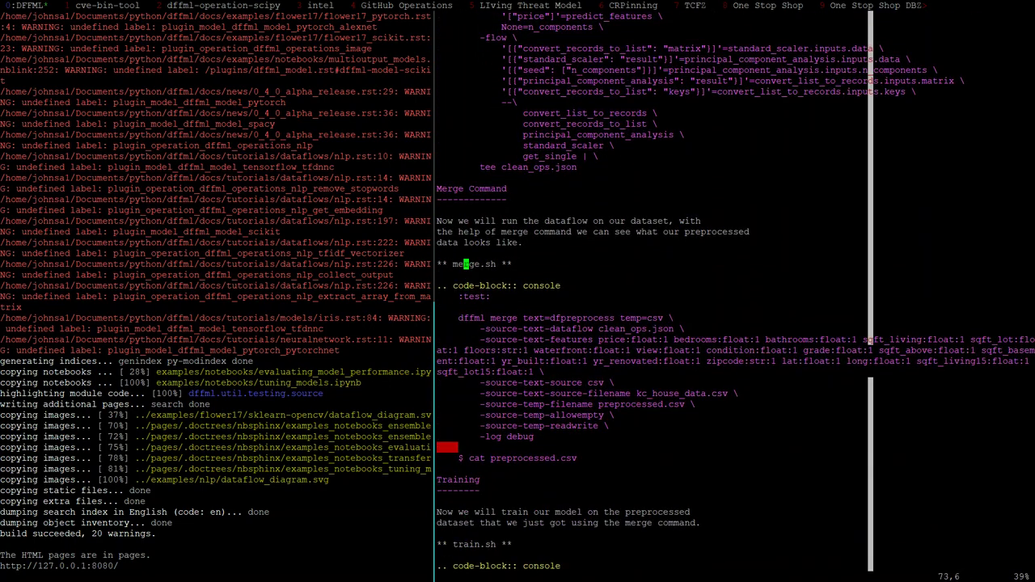
{"action": "key", "text": "j"}
{"action": "key", "text": "j"}
{"action": "key", "text": "j"}
{"action": "key", "text": "j"}
{"action": "type", "text": "ji$"}
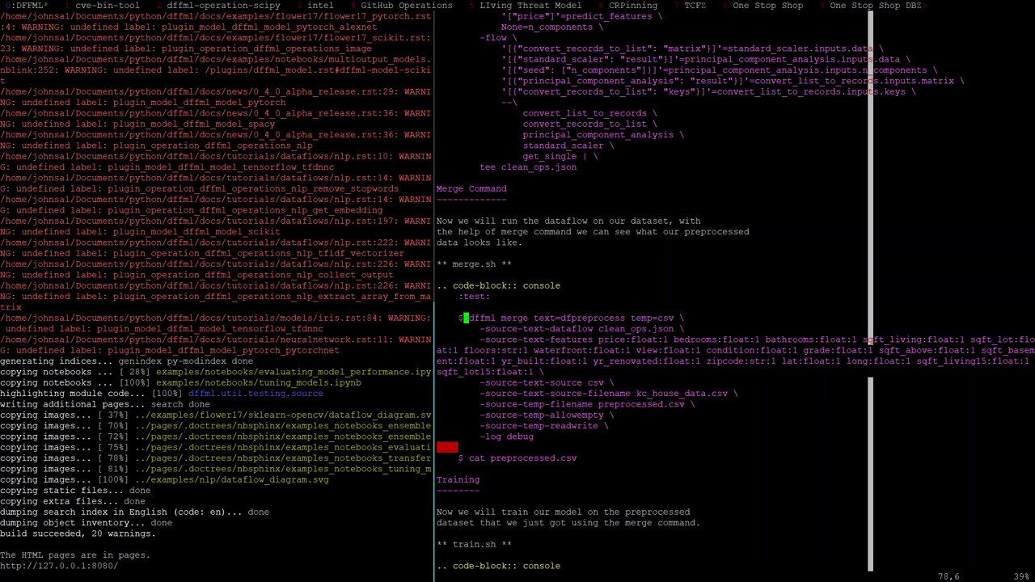
{"action": "key", "text": "Escape"}
Add $ prompts before the dffml train and dffml accuracy commands
{"action": "key", "text": "k"}
{"action": "key", "text": "j"}
{"action": "key", "text": "j"}
{"action": "key", "text": "j"}
{"action": "key", "text": "j"}
{"action": "key", "text": "j"}
{"action": "key", "text": "j"}
{"action": "key", "text": "j"}
{"action": "key", "text": "j"}
{"action": "key", "text": "j"}
{"action": "key", "text": "j"}
{"action": "key", "text": "j"}
{"action": "key", "text": "j"}
{"action": "key", "text": "j"}
{"action": "key", "text": "j"}
{"action": "key", "text": "j"}
{"action": "key", "text": "j"}
{"action": "key", "text": "j"}
{"action": "key", "text": "j"}
{"action": "key", "text": "j"}
{"action": "key", "text": "j"}
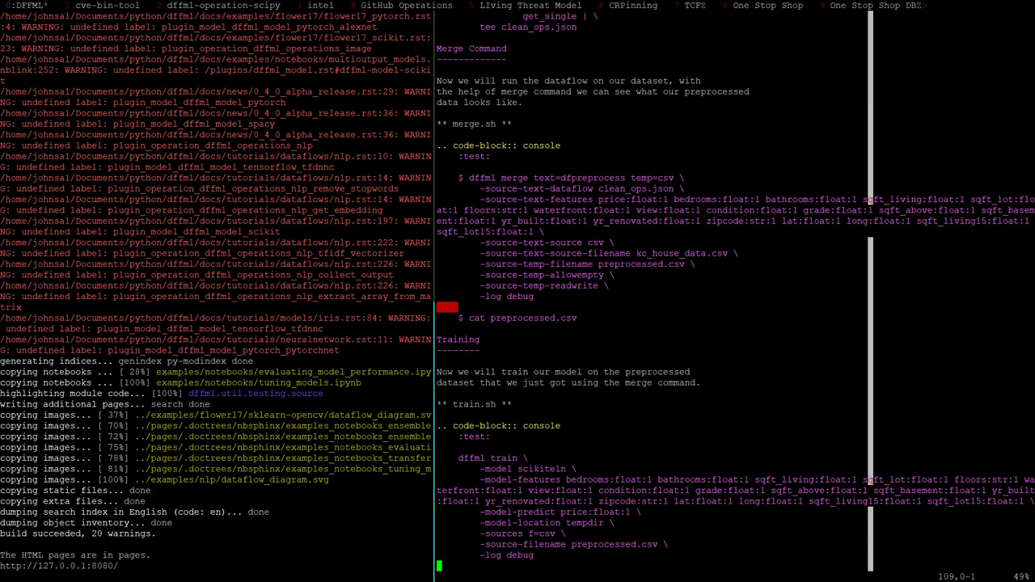
{"action": "key", "text": "k"}
{"action": "key", "text": "k"}
{"action": "key", "text": "k"}
{"action": "key", "text": "k"}
{"action": "key", "text": "k"}
{"action": "key", "text": "k"}
{"action": "key", "text": "k"}
{"action": "key", "text": "k"}
{"action": "key", "text": "k"}
{"action": "key", "text": "k"}
{"action": "key", "text": "k"}
{"action": "key", "text": "k"}
{"action": "key", "text": "k"}
{"action": "key", "text": "k"}
{"action": "key", "text": "k"}
{"action": "key", "text": "k"}
{"action": "key", "text": "k"}
{"action": "key", "text": "k"}
{"action": "key", "text": "k"}
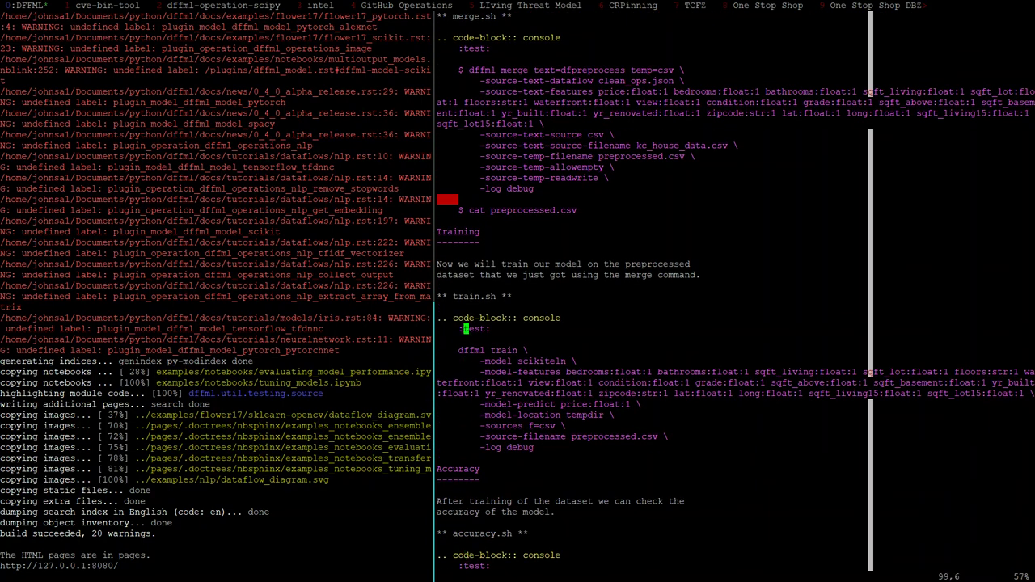
{"action": "key", "text": "j"}
{"action": "key", "text": "j"}
{"action": "type", "text": "i$"}
{"action": "key", "text": "Escape"}
{"action": "key", "text": "j"}
{"action": "key", "text": "j"}
{"action": "key", "text": "j"}
{"action": "key", "text": "j"}
{"action": "key", "text": "j"}
{"action": "key", "text": "j"}
{"action": "key", "text": "j"}
{"action": "key", "text": "j"}
{"action": "key", "text": "j"}
{"action": "key", "text": "j"}
{"action": "key", "text": "j"}
{"action": "key", "text": "j"}
{"action": "key", "text": "j"}
{"action": "key", "text": "j"}
{"action": "key", "text": "j"}
{"action": "key", "text": "j"}
{"action": "key", "text": "j"}
{"action": "key", "text": "j"}
{"action": "key", "text": "j"}
{"action": "key", "text": "j"}
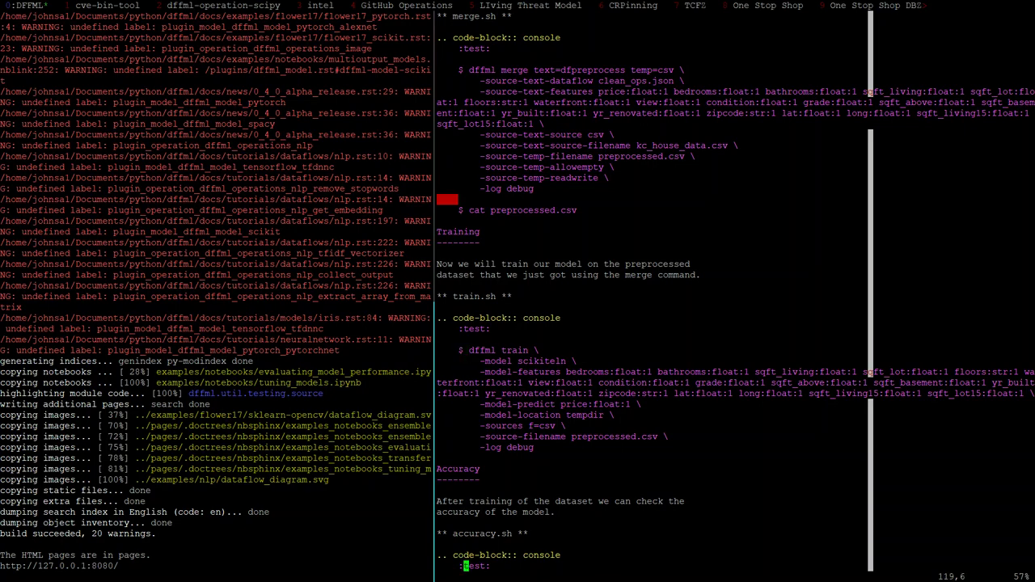
{"action": "type", "text": "ji$"}
{"action": "key", "text": "Escape"}
Add $ prompts before the second dffml train and dffml accuracy commands
{"action": "key", "text": "j"}
{"action": "key", "text": "j"}
{"action": "key", "text": "j"}
{"action": "key", "text": "j"}
{"action": "key", "text": "j"}
{"action": "key", "text": "j"}
{"action": "key", "text": "j"}
{"action": "key", "text": "j"}
{"action": "key", "text": "j"}
{"action": "key", "text": "j"}
{"action": "key", "text": "j"}
{"action": "key", "text": "j"}
{"action": "key", "text": "j"}
{"action": "key", "text": "j"}
{"action": "key", "text": "j"}
{"action": "key", "text": "j"}
{"action": "key", "text": "j"}
{"action": "key", "text": "j"}
{"action": "key", "text": "j"}
{"action": "key", "text": "j"}
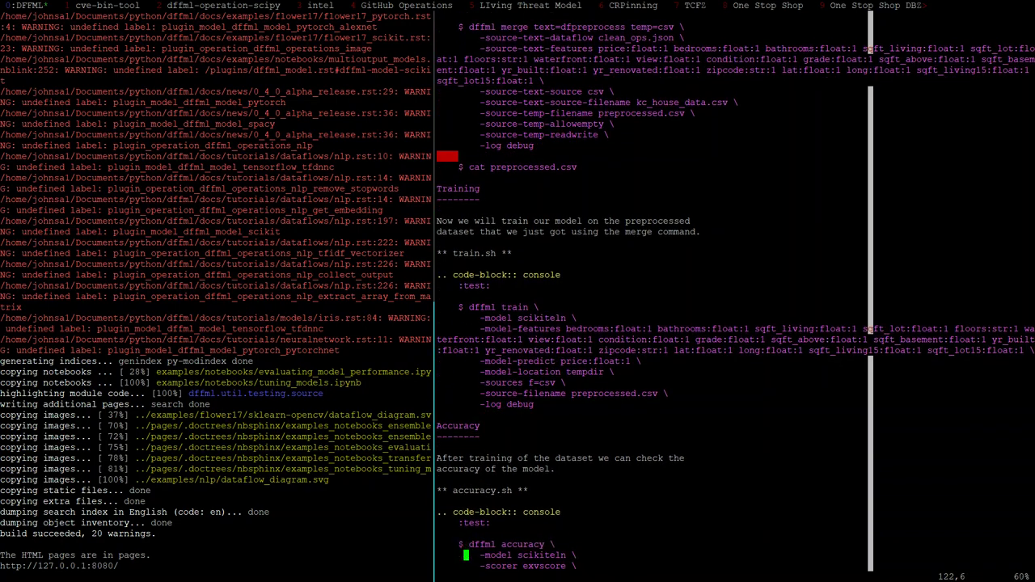
{"action": "key", "text": "k"}
{"action": "key", "text": "k"}
{"action": "key", "text": "k"}
{"action": "key", "text": "k"}
{"action": "key", "text": "k"}
{"action": "key", "text": "k"}
{"action": "key", "text": "k"}
{"action": "key", "text": "k"}
{"action": "key", "text": "k"}
{"action": "key", "text": "k"}
{"action": "key", "text": "k"}
{"action": "key", "text": "k"}
{"action": "key", "text": "k"}
{"action": "key", "text": "k"}
{"action": "key", "text": "k"}
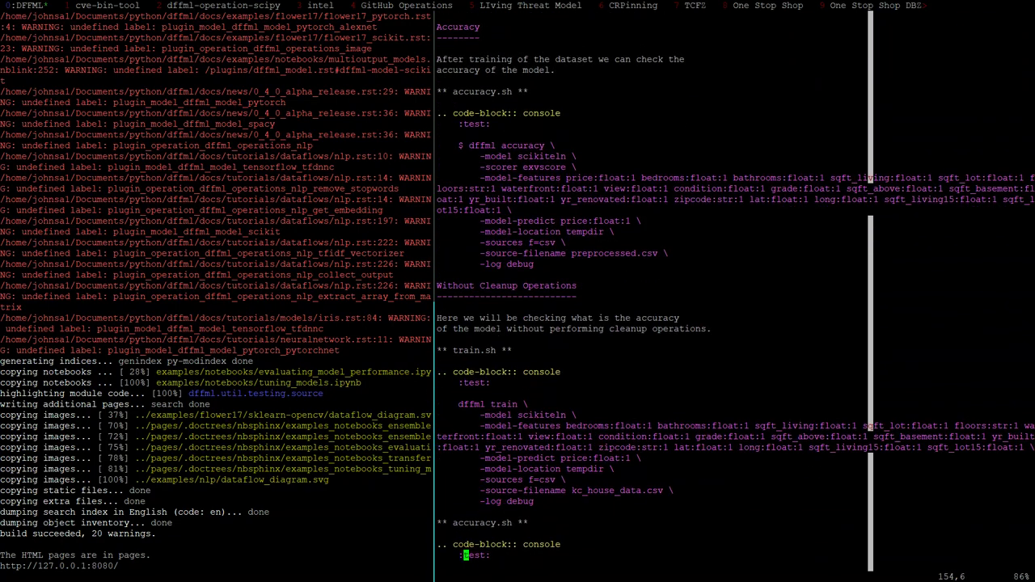
{"action": "key", "text": "j"}
{"action": "key", "text": "j"}
{"action": "type", "text": "i$"}
{"action": "key", "text": "Escape"}
{"action": "key", "text": "j"}
{"action": "key", "text": "j"}
{"action": "key", "text": "j"}
{"action": "key", "text": "j"}
{"action": "key", "text": "j"}
{"action": "key", "text": "j"}
{"action": "key", "text": "j"}
{"action": "key", "text": "j"}
{"action": "key", "text": "j"}
{"action": "key", "text": "j"}
{"action": "key", "text": "j"}
{"action": "key", "text": "j"}
{"action": "key", "text": "j"}
{"action": "key", "text": "j"}
{"action": "key", "text": "j"}
{"action": "key", "text": "j"}
{"action": "key", "text": "j"}
{"action": "key", "text": "j"}
{"action": "key", "text": "j"}
{"action": "key", "text": "j"}
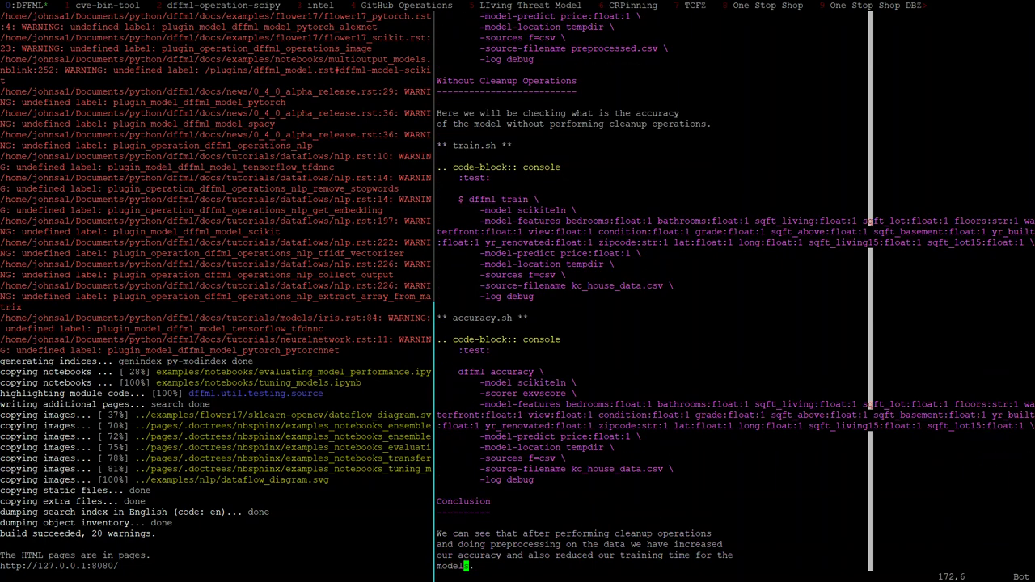
{"action": "key", "text": "k"}
{"action": "key", "text": "k"}
{"action": "key", "text": "k"}
{"action": "key", "text": "k"}
{"action": "key", "text": "k"}
{"action": "key", "text": "k"}
{"action": "key", "text": "k"}
{"action": "key", "text": "k"}
{"action": "key", "text": "k"}
{"action": "key", "text": "k"}
{"action": "key", "text": "k"}
{"action": "key", "text": "k"}
{"action": "key", "text": "k"}
{"action": "key", "text": "k"}
{"action": "key", "text": "k"}
{"action": "key", "text": "k"}
{"action": "key", "text": "k"}
{"action": "key", "text": "k"}
{"action": "key", "text": "k"}
{"action": "key", "text": "j"}
{"action": "key", "text": "j"}
{"action": "key", "text": "j"}
{"action": "key", "text": "j"}
{"action": "type", "text": "i$"}
{"action": "key", "text": "Escape"}
Save data_cleanup.rst and move to the build output pane
{"action": "type", "text": ":w"}
{"action": "key", "text": "Return"}
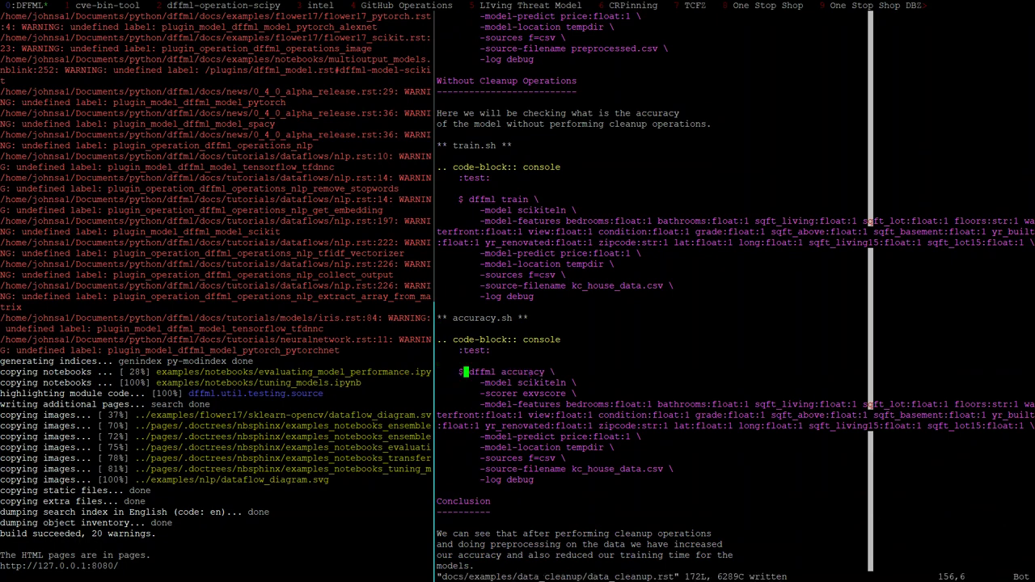
{"action": "key", "text": "k"}
{"action": "key", "text": "k"}
{"action": "key", "text": "k"}
{"action": "key", "text": "k"}
{"action": "key", "text": "k"}
{"action": "key", "text": "k"}
{"action": "key", "text": "k"}
{"action": "key", "text": "k"}
{"action": "key", "text": "k"}
{"action": "key", "text": "k"}
{"action": "key", "text": "k"}
{"action": "key", "text": "k"}
{"action": "key", "text": "k"}
{"action": "key", "text": "k"}
{"action": "key", "text": "k"}
{"action": "key", "text": "k"}
{"action": "key", "text": "k"}
{"action": "key", "text": "k"}
{"action": "key", "text": "k"}
{"action": "key", "text": "k"}
{"action": "key", "text": "k"}
{"action": "key", "text": "ctrl+b"}
{"action": "key", "text": "Left"}
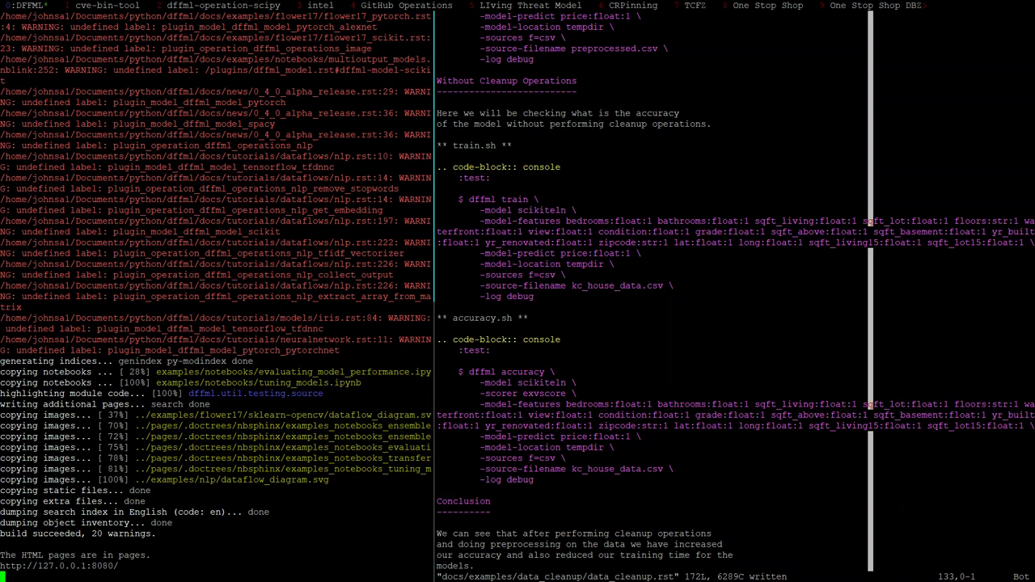
In a new pane, rerun the recalled unittest command with TEST_DOCS=1 filtered to data_cleanup
{"action": "key", "text": "ctrl+b"}
{"action": "key", "text": "quotedbl"}
{"action": "key", "text": "ctrl+r"}
{"action": "type", "text": "test_pre"}
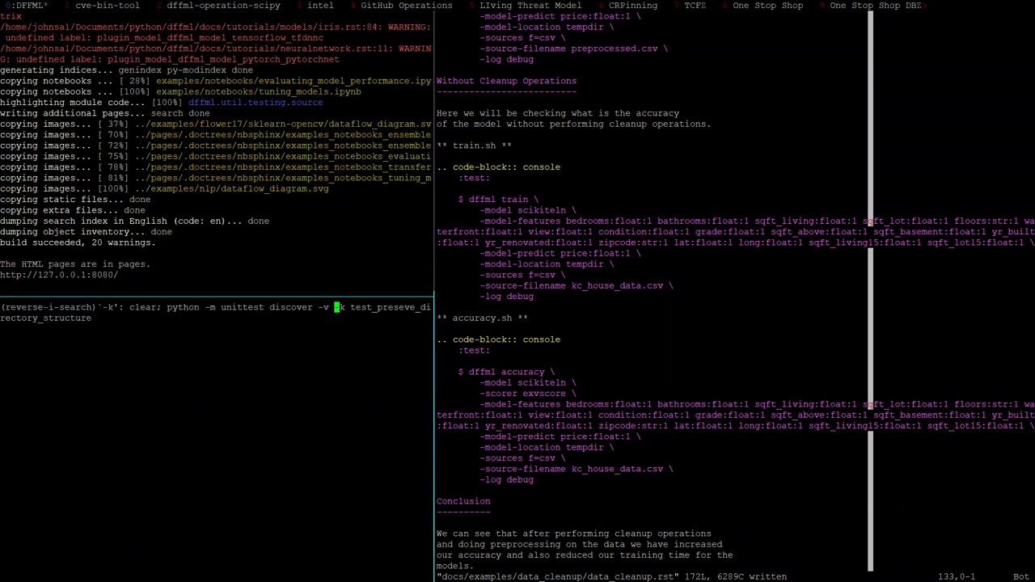
{"action": "key", "text": "ctrl+e"}
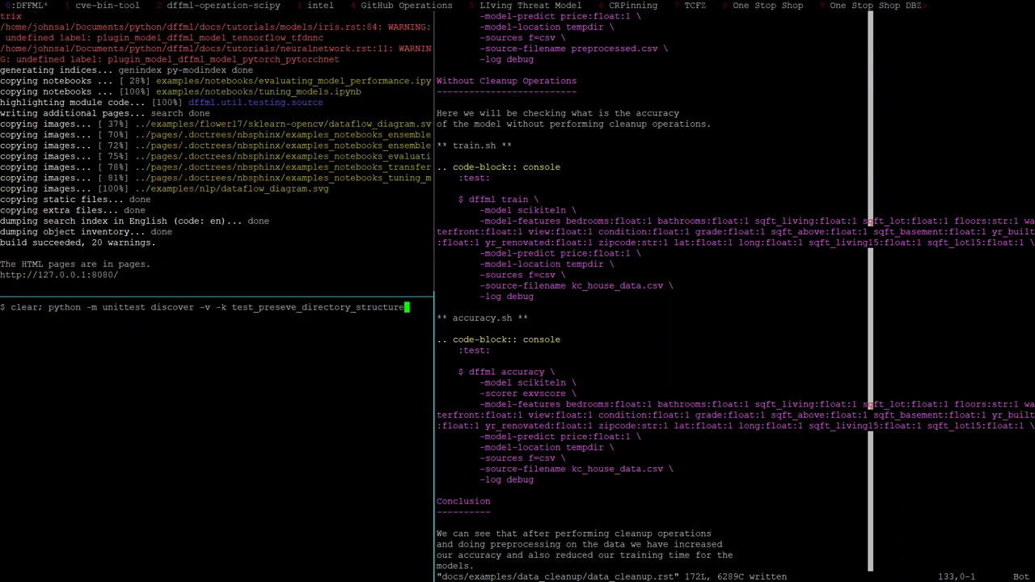
{"action": "key", "text": "ctrl+a"}
{"action": "key", "text": "Right"}
{"action": "key", "text": "Right"}
{"action": "key", "text": "Right"}
{"action": "key", "text": "Right"}
{"action": "key", "text": "Right"}
{"action": "key", "text": "Right"}
{"action": "key", "text": "Right"}
{"action": "type", "text": "TEST_DOCS"}
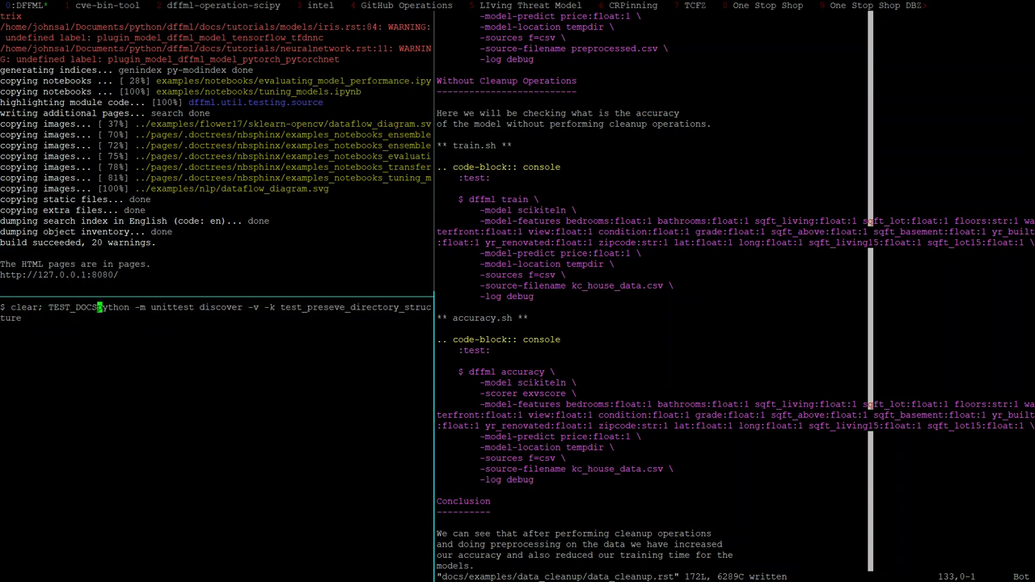
{"action": "type", "text": "=1"}
{"action": "key", "text": "ctrl+e"}
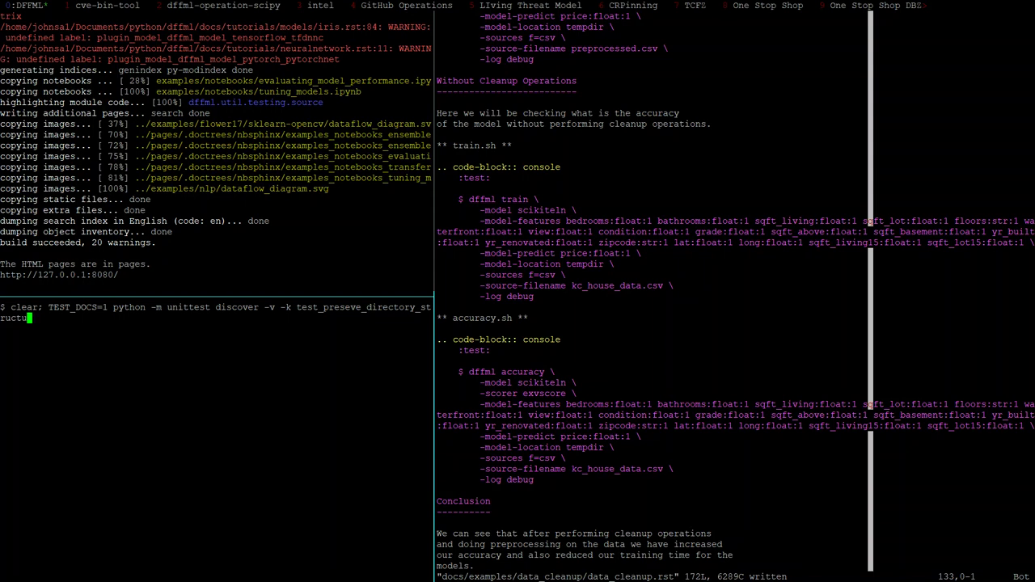
{"action": "key", "text": "BackSpace"}
{"action": "key", "text": "BackSpace"}
{"action": "key", "text": "BackSpace"}
{"action": "key", "text": "BackSpace"}
{"action": "key", "text": "BackSpace"}
{"action": "key", "text": "BackSpace"}
{"action": "key", "text": "BackSpace"}
{"action": "key", "text": "BackSpace"}
{"action": "key", "text": "BackSpace"}
{"action": "key", "text": "BackSpace"}
{"action": "key", "text": "BackSpace"}
{"action": "key", "text": "BackSpace"}
{"action": "key", "text": "BackSpace"}
{"action": "key", "text": "BackSpace"}
{"action": "key", "text": "BackSpace"}
{"action": "key", "text": "BackSpace"}
{"action": "key", "text": "BackSpace"}
{"action": "key", "text": "BackSpace"}
{"action": "key", "text": "BackSpace"}
{"action": "key", "text": "BackSpace"}
{"action": "type", "text": "data"}
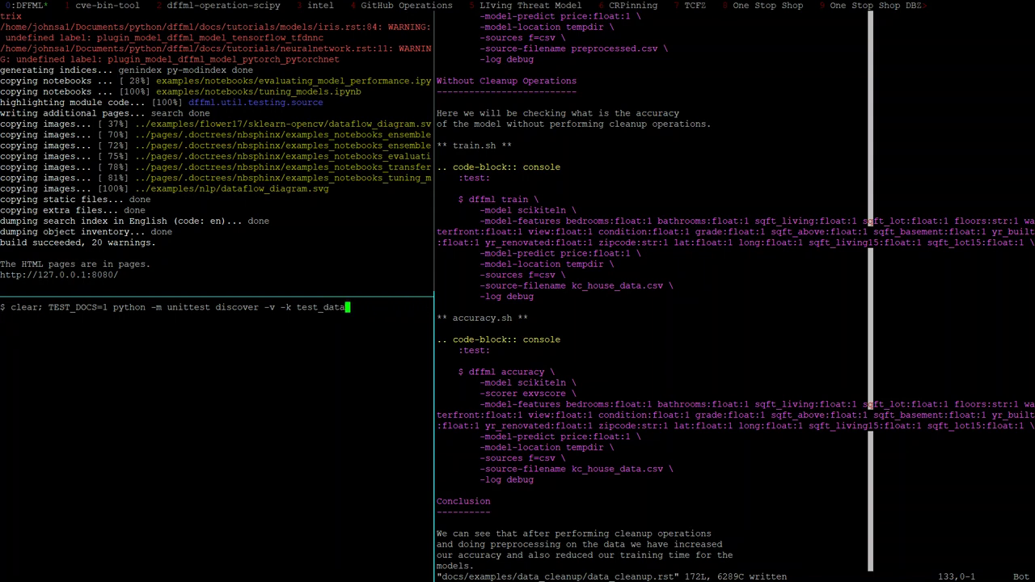
{"action": "type", "text": "_cleanup"}
{"action": "key", "text": "Return"}
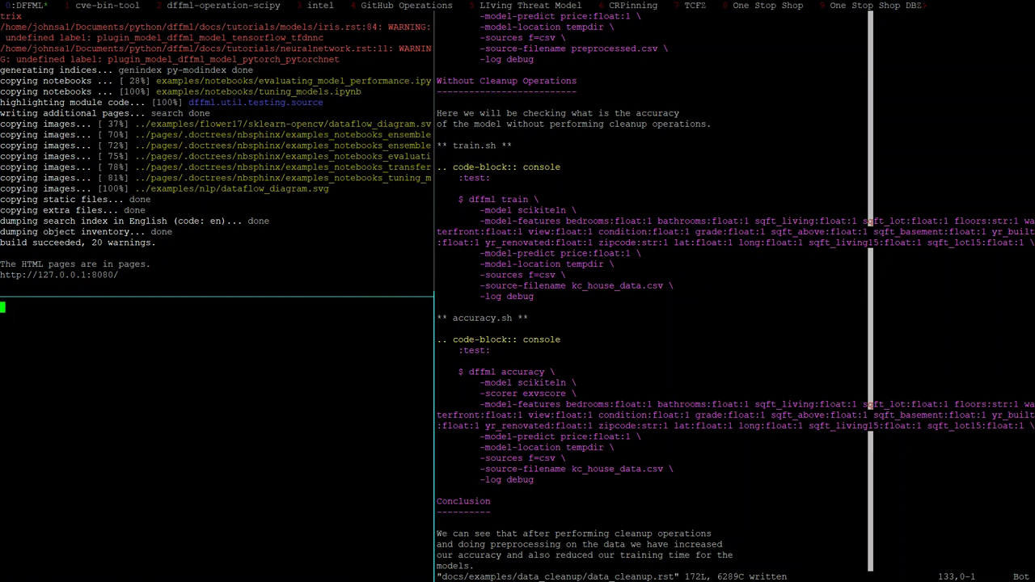
Zoom the test pane, rerun the tests, and check the working directory with pwd
{"action": "key", "text": "ctrl+b"}
{"action": "key", "text": "z"}
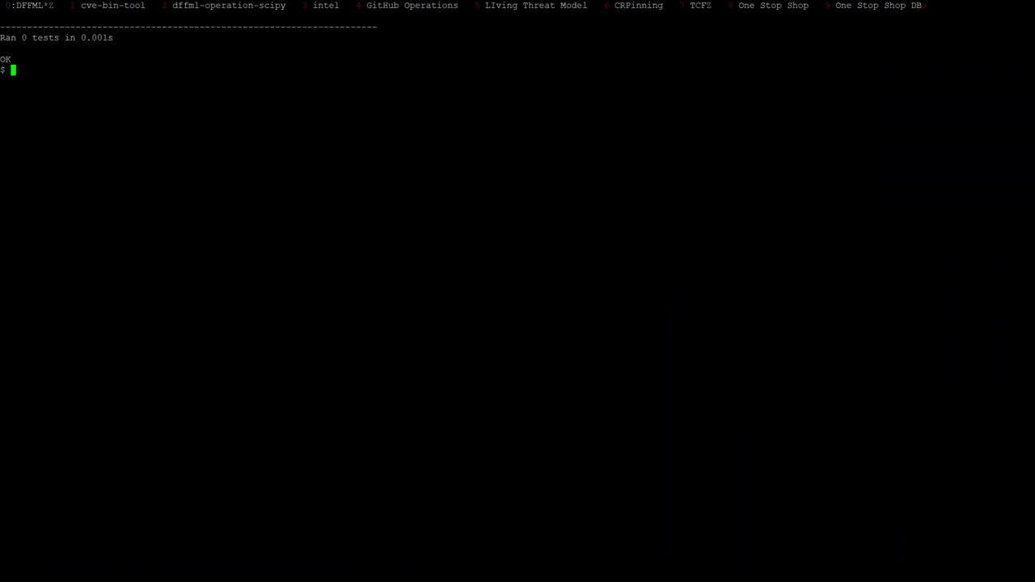
{"action": "key", "text": "Up"}
{"action": "key", "text": "Return"}
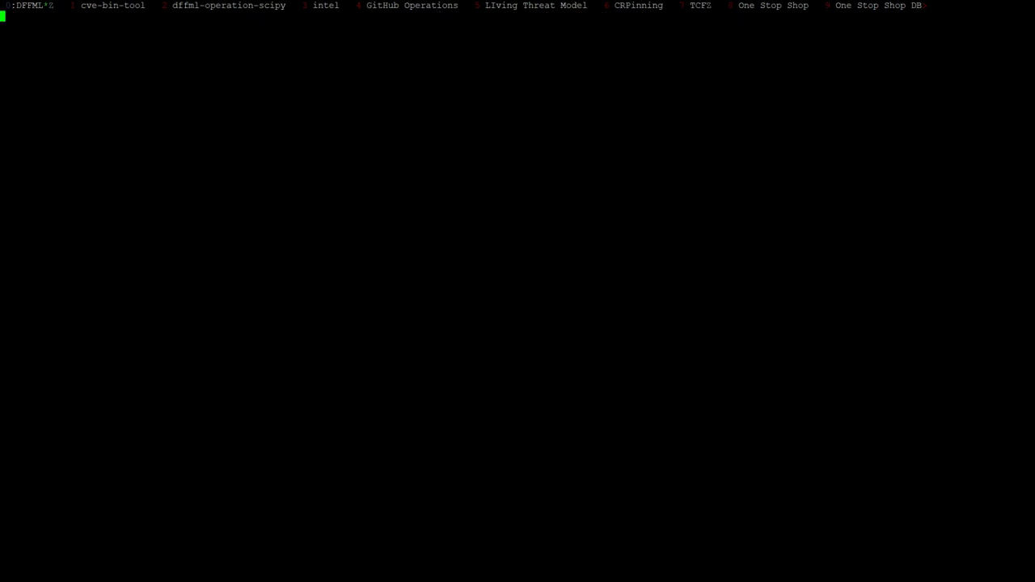
{"action": "type", "text": "pwd"}
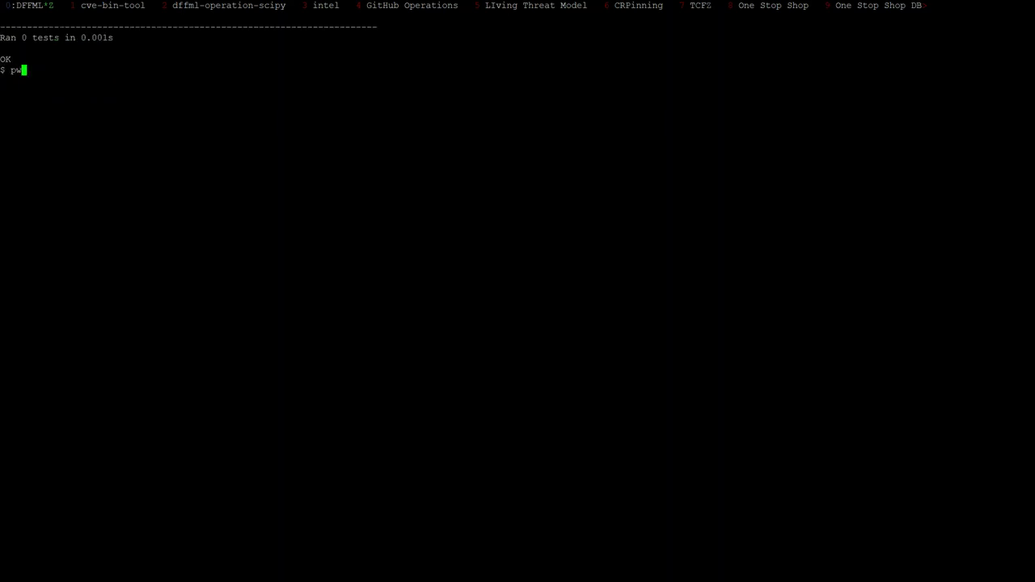
{"action": "key", "text": "Return"}
{"action": "type", "text": "cle"}
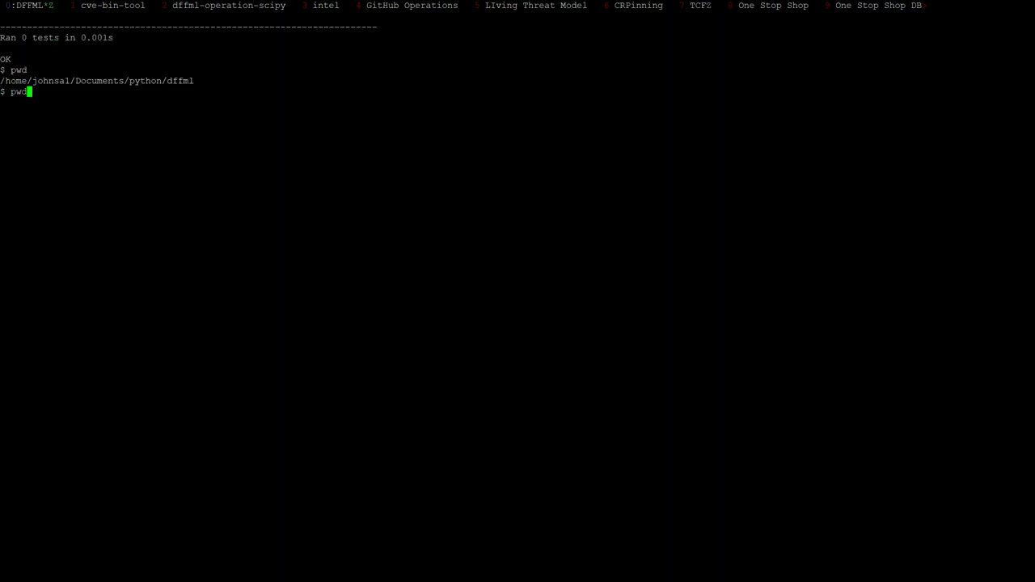
{"action": "key", "text": "Up"}
Restore the three-pane layout and run the tests with the corrected data_cleanup filter
{"action": "key", "text": "ctrl+b"}
{"action": "key", "text": "z"}
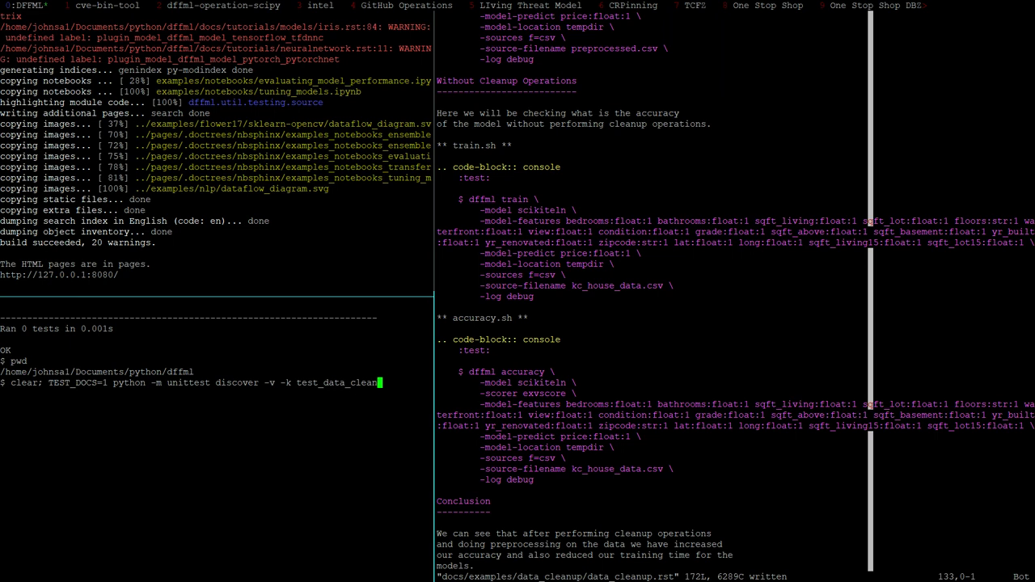
{"action": "key", "text": "BackSpace"}
{"action": "key", "text": "BackSpace"}
{"action": "key", "text": "BackSpace"}
{"action": "key", "text": "BackSpace"}
{"action": "key", "text": "BackSpace"}
{"action": "key", "text": "BackSpace"}
{"action": "key", "text": "BackSpace"}
{"action": "key", "text": "BackSpace"}
{"action": "key", "text": "BackSpace"}
{"action": "key", "text": "BackSpace"}
{"action": "key", "text": "BackSpace"}
{"action": "key", "text": "BackSpace"}
{"action": "key", "text": "BackSpace"}
{"action": "key", "text": "BackSpace"}
{"action": "key", "text": "BackSpace"}
{"action": "key", "text": "BackSpace"}
{"action": "type", "text": "data_clanup"}
{"action": "key", "text": "BackSpace"}
{"action": "key", "text": "BackSpace"}
{"action": "key", "text": "BackSpace"}
{"action": "key", "text": "BackSpace"}
{"action": "type", "text": "eabu"}
{"action": "key", "text": "BackSpace"}
{"action": "key", "text": "BackSpace"}
{"action": "type", "text": "nup"}
{"action": "key", "text": "Return"}
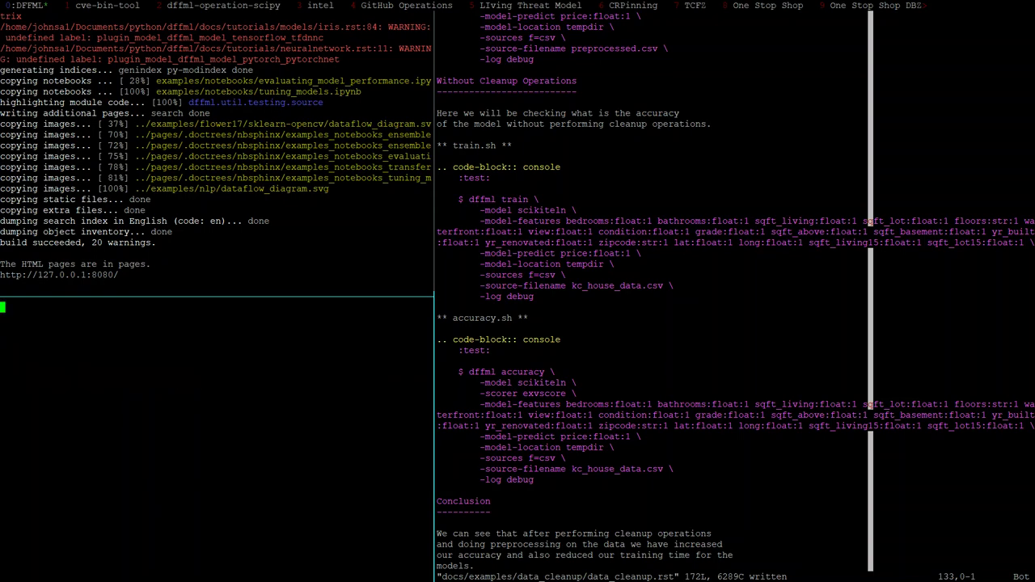
Zoom the test pane and read the principal_component_analysis traceback in copy mode
{"action": "key", "text": "ctrl+b"}
{"action": "key", "text": "z"}
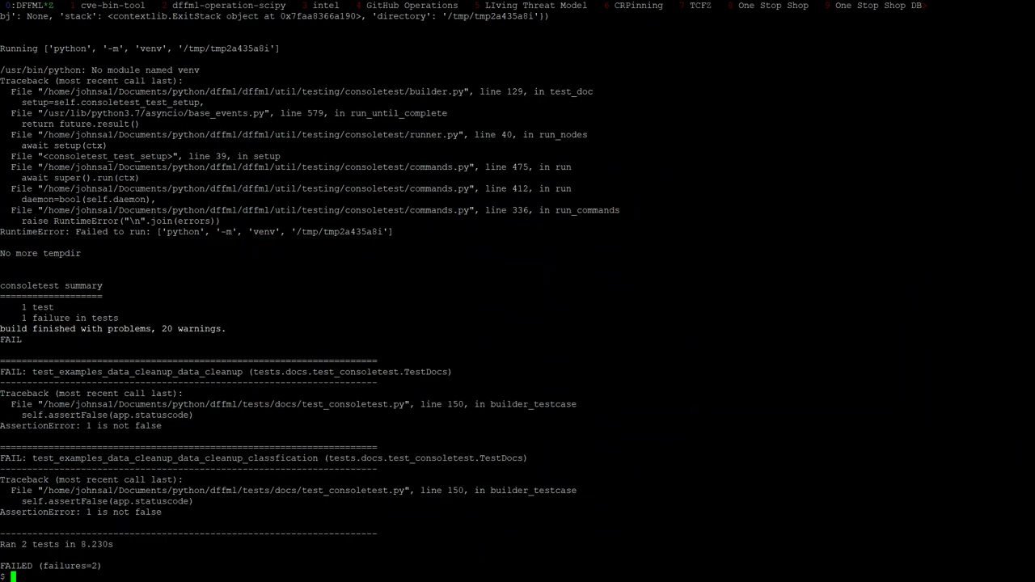
{"action": "scroll", "coordinate": [518, 291], "scroll_direction": "up", "scroll_amount": 20}
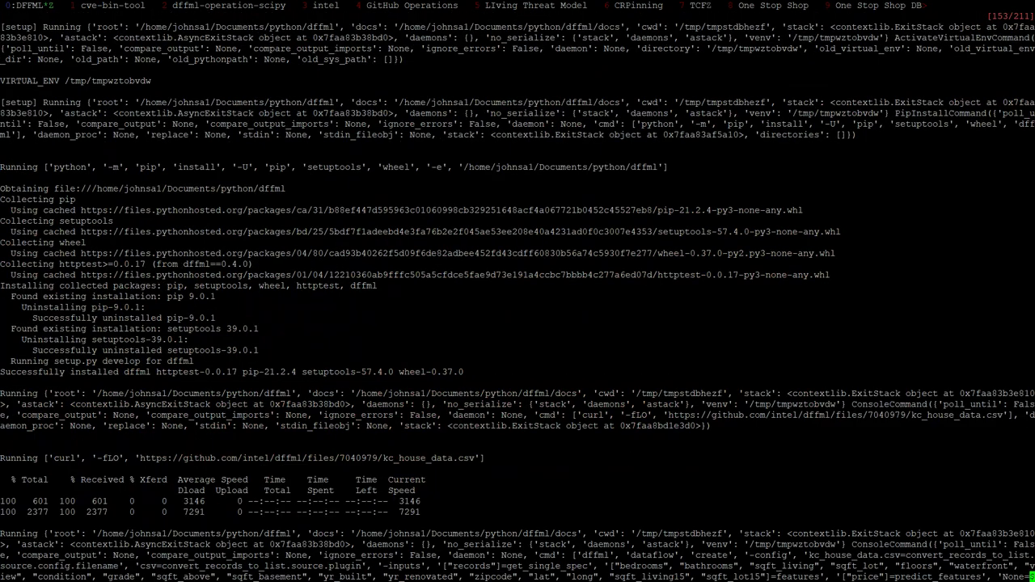
{"action": "key", "text": "Page_Down"}
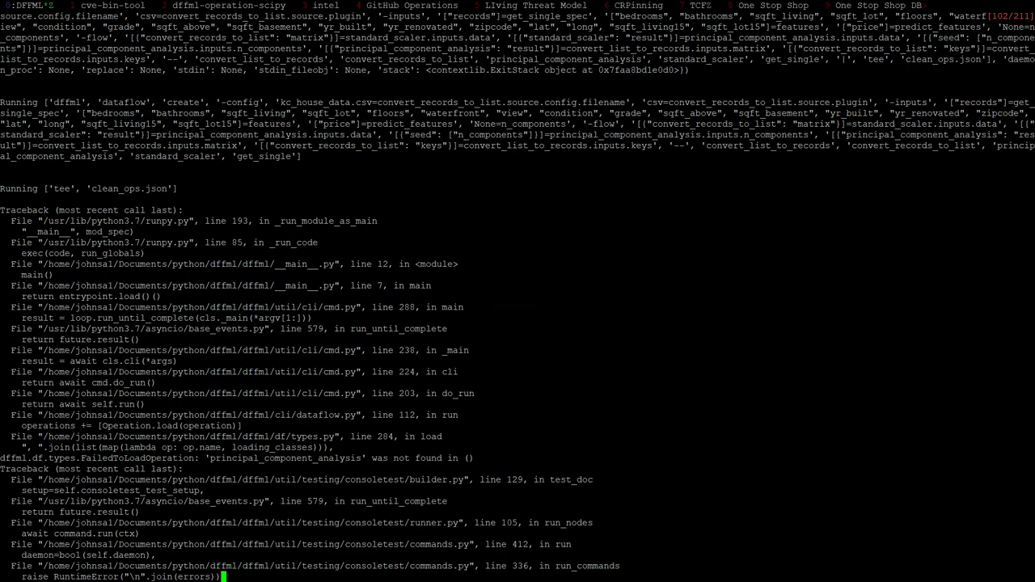
{"action": "key", "text": "Up"}
{"action": "key", "text": "Up"}
{"action": "key", "text": "Up"}
{"action": "key", "text": "Up"}
{"action": "key", "text": "Up"}
{"action": "key", "text": "Up"}
{"action": "key", "text": "Up"}
{"action": "key", "text": "Up"}
{"action": "key", "text": "Up"}
{"action": "key", "text": "Up"}
{"action": "key", "text": "Up"}
{"action": "key", "text": "Up"}
{"action": "key", "text": "Up"}
{"action": "key", "text": "Up"}
{"action": "key", "text": "Up"}
{"action": "key", "text": "Up"}
{"action": "key", "text": "Up"}
{"action": "key", "text": "Up"}
{"action": "key", "text": "Up"}
{"action": "key", "text": "Up"}
{"action": "key", "text": "Up"}
{"action": "key", "text": "Up"}
{"action": "key", "text": "Up"}
{"action": "key", "text": "Up"}
{"action": "key", "text": "Up"}
{"action": "key", "text": "Up"}
{"action": "key", "text": "Up"}
{"action": "key", "text": "Up"}
{"action": "key", "text": "Up"}
{"action": "key", "text": "Up"}
{"action": "key", "text": "Up"}
{"action": "key", "text": "Up"}
{"action": "key", "text": "Up"}
{"action": "key", "text": "Up"}
{"action": "key", "text": "Up"}
{"action": "key", "text": "Up"}
{"action": "key", "text": "Up"}
{"action": "key", "text": "Up"}
{"action": "key", "text": "Up"}
{"action": "key", "text": "Up"}
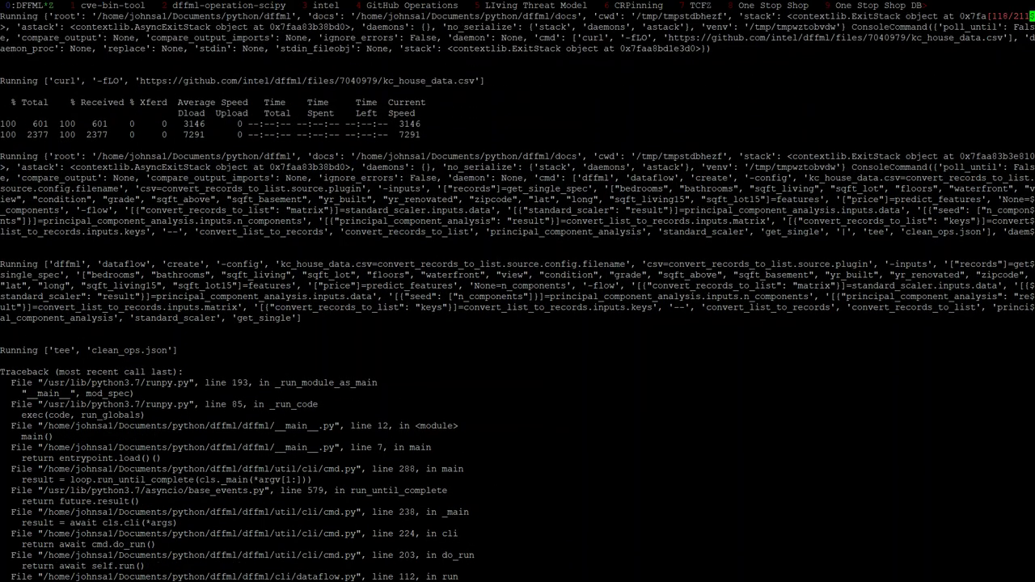
{"action": "key", "text": "q"}
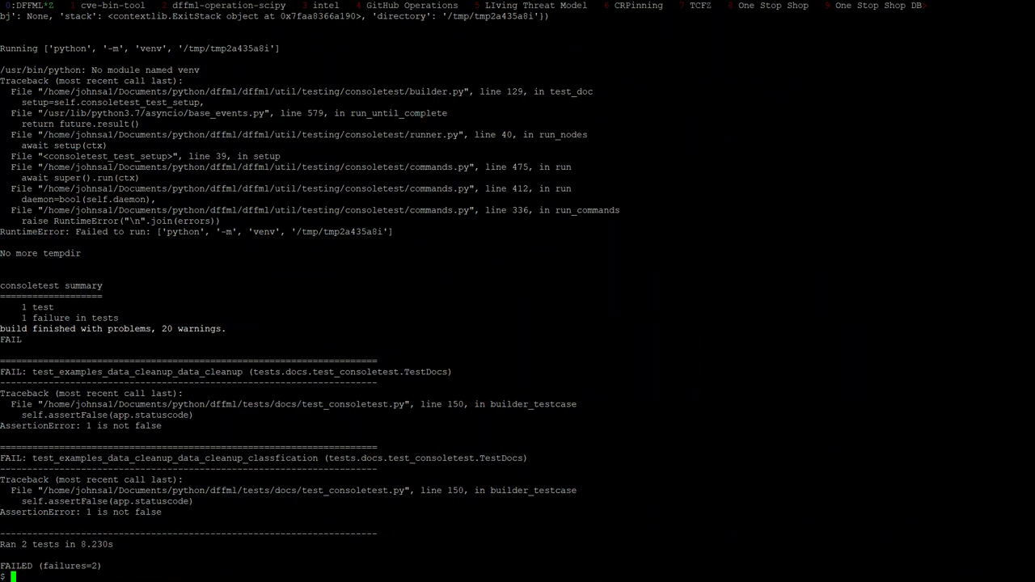
Unzoom to the split layout and jump to the top of data_cleanup.rst
{"action": "key", "text": "ctrl+b"}
{"action": "key", "text": "z"}
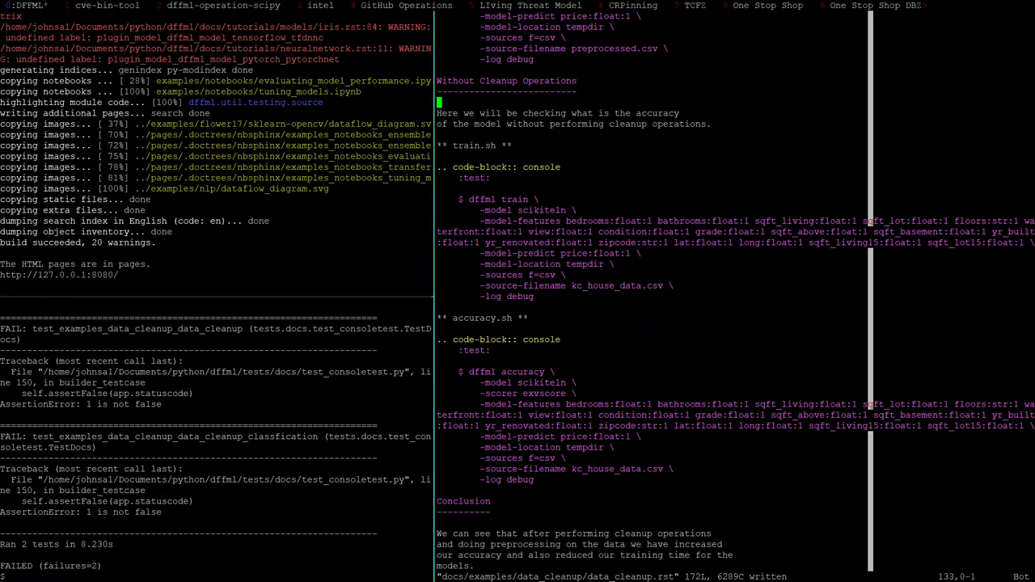
{"action": "key", "text": "g"}
{"action": "key", "text": "g"}
{"action": "key", "text": "Down"}
{"action": "key", "text": "Down"}
{"action": "key", "text": "Down"}
{"action": "key", "text": "Down"}
{"action": "key", "text": "Down"}
{"action": "key", "text": "Down"}
{"action": "key", "text": "Down"}
{"action": "key", "text": "Down"}
{"action": "key", "text": "Down"}
{"action": "key", "text": "Down"}
{"action": "key", "text": "Down"}
{"action": "key", "text": "Down"}
{"action": "key", "text": "Down"}
{"action": "key", "text": "Down"}
{"action": "key", "text": "Down"}
{"action": "key", "text": "Down"}
{"action": "key", "text": "alt+Tab"}
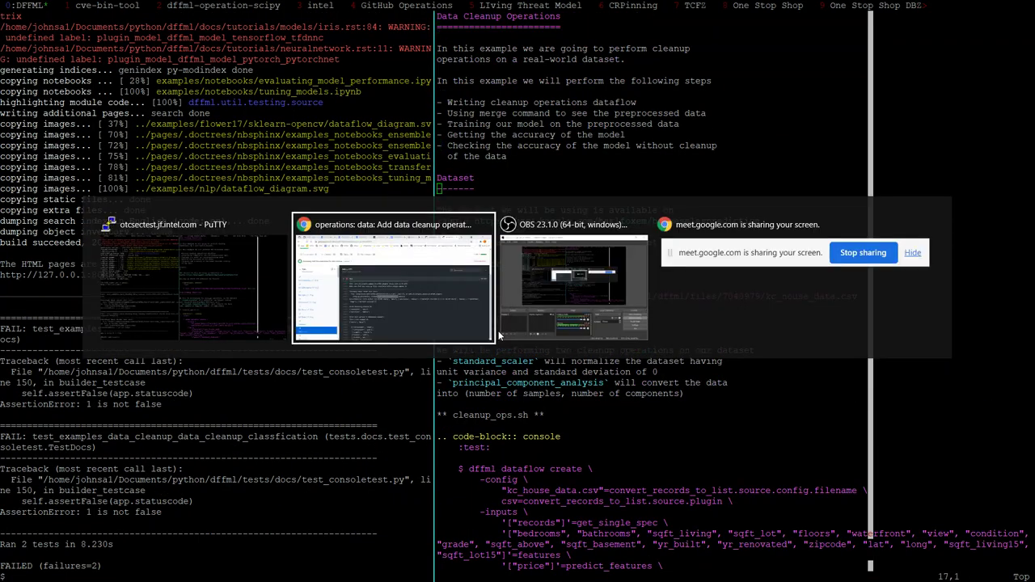
Load the locally served DFFML documentation in a new Chrome tab
{"action": "key", "text": "ctrl+t"}
{"action": "type", "text": "o"}
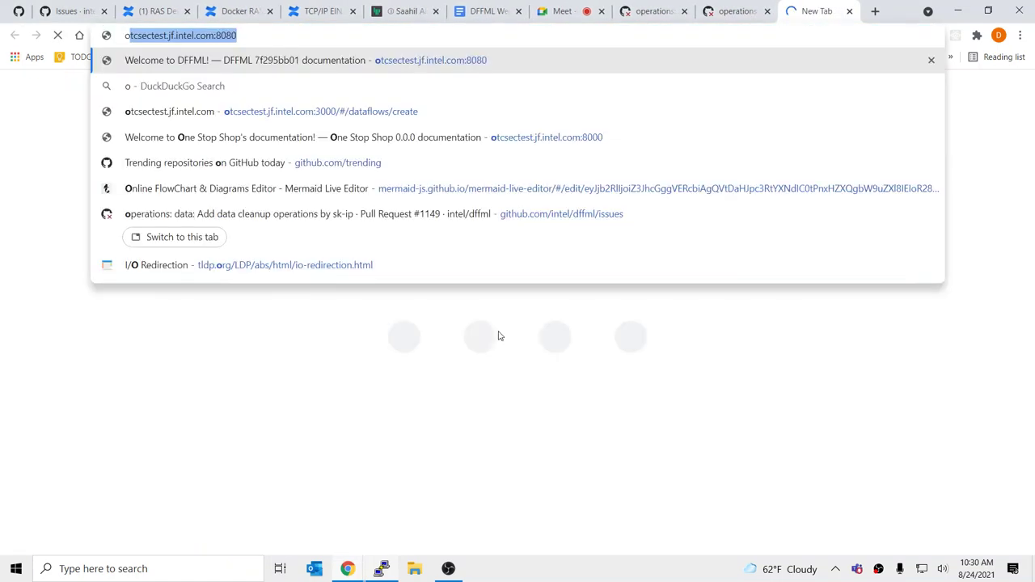
{"action": "key", "text": "Return"}
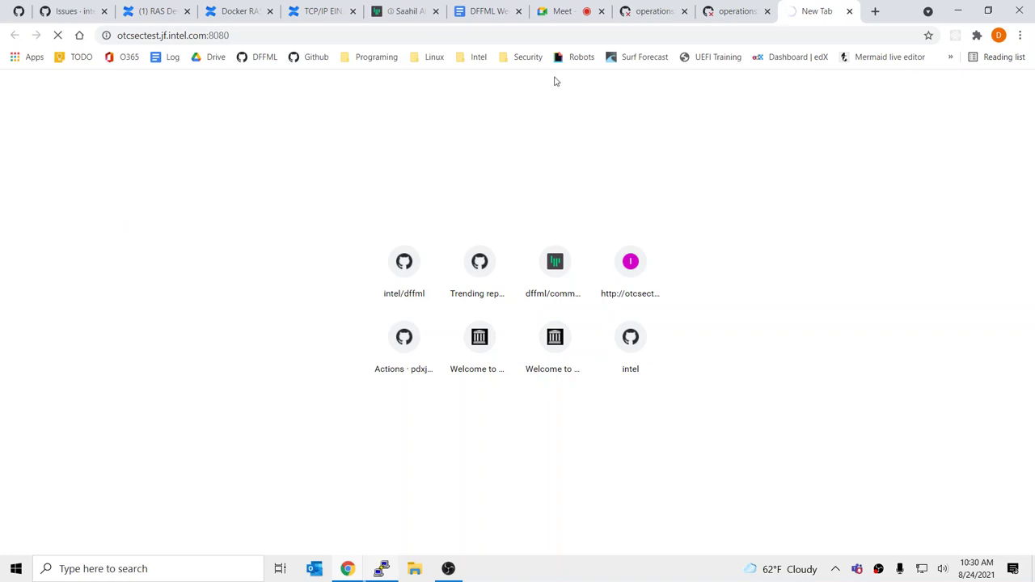
{"action": "left_click", "coordinate": [576, 8]}
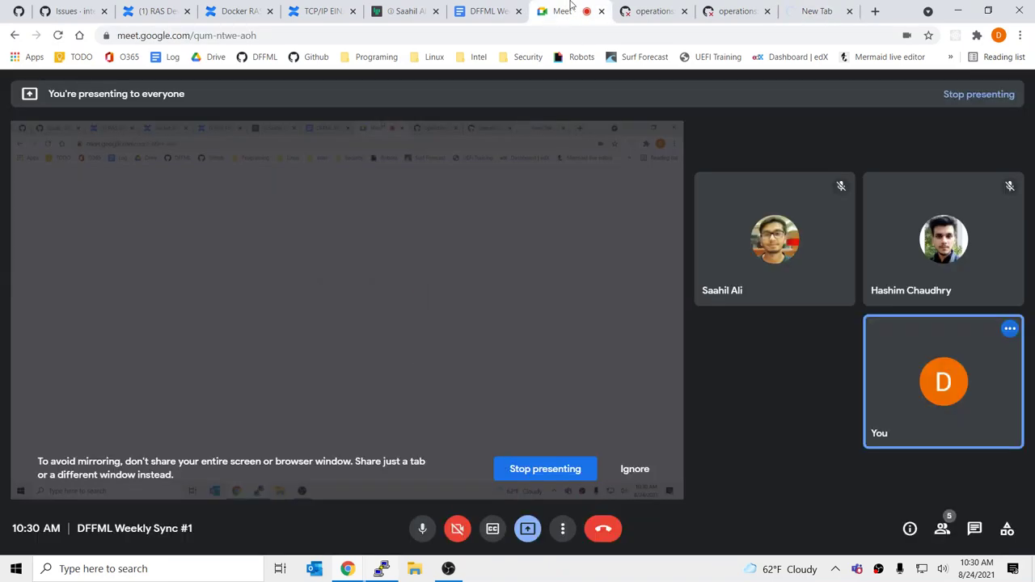
{"action": "left_click", "coordinate": [817, 8]}
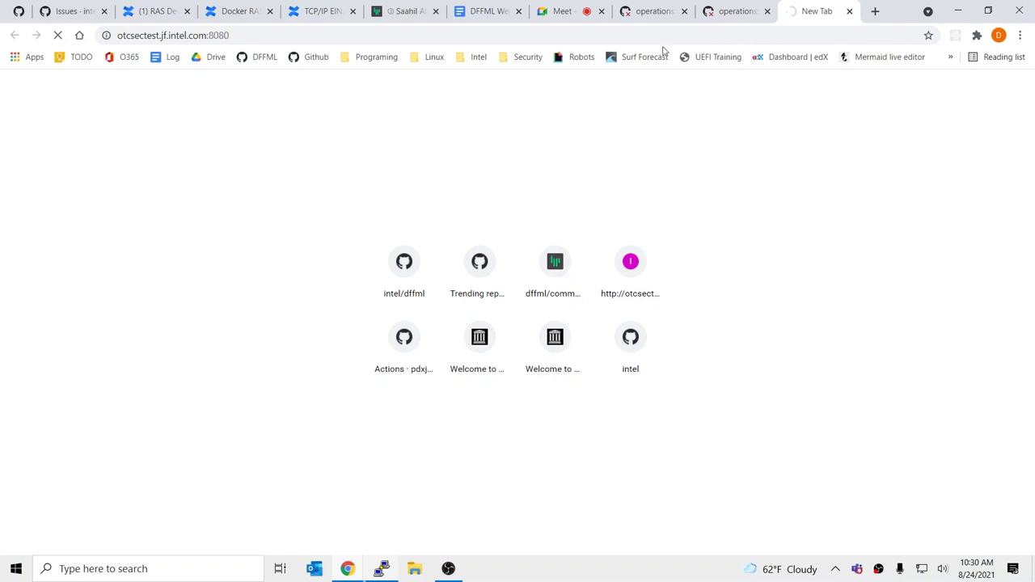
{"action": "left_click", "coordinate": [586, 8]}
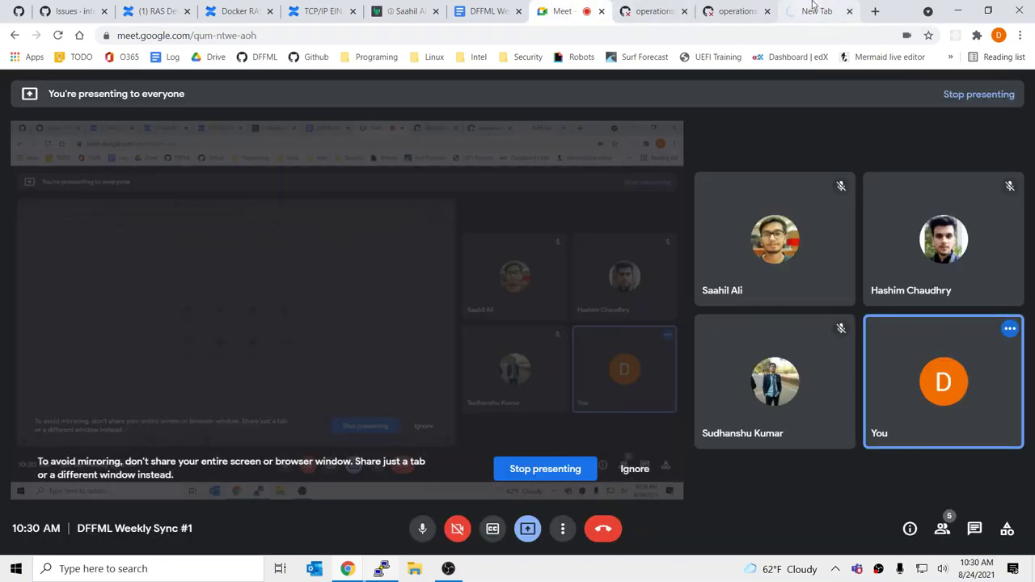
{"action": "left_click", "coordinate": [813, 7]}
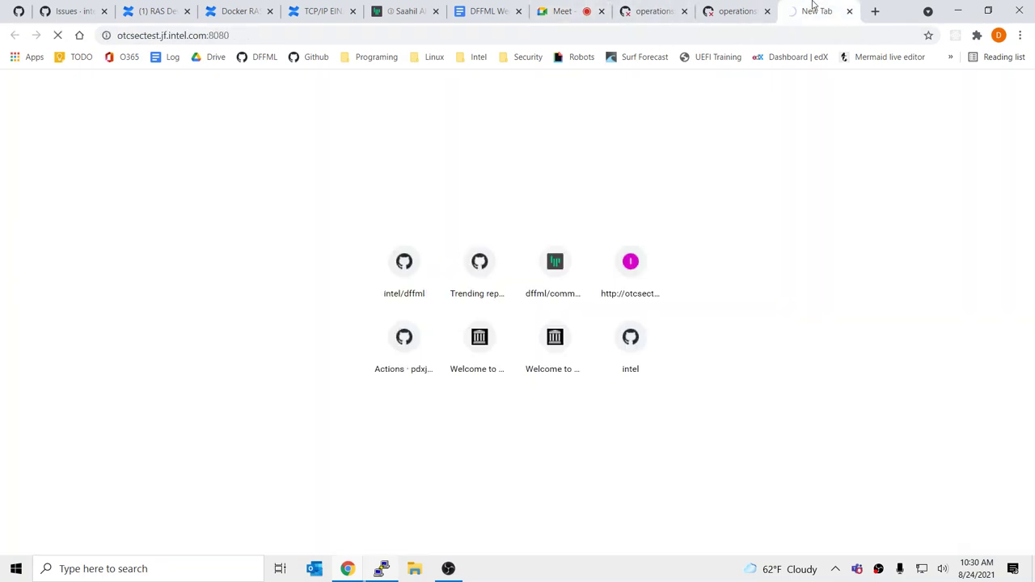
{"action": "left_click", "coordinate": [241, 36]}
{"action": "key", "text": "Return"}
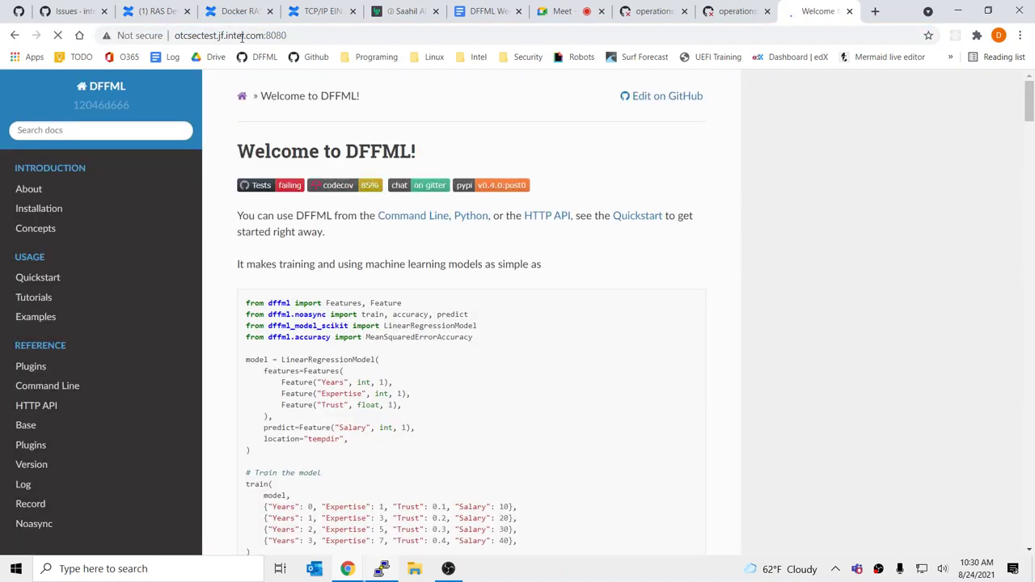
Navigate to Examples > Data Cleanup > Data Cleanup Operations
{"action": "left_click", "coordinate": [63, 316]}
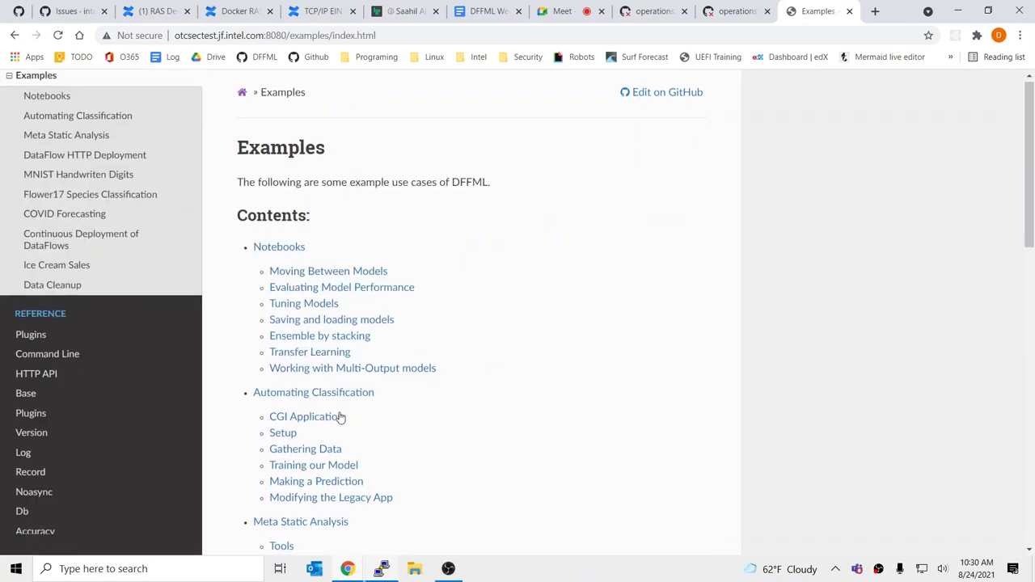
{"action": "scroll", "coordinate": [341, 416], "scroll_direction": "down", "scroll_amount": 7}
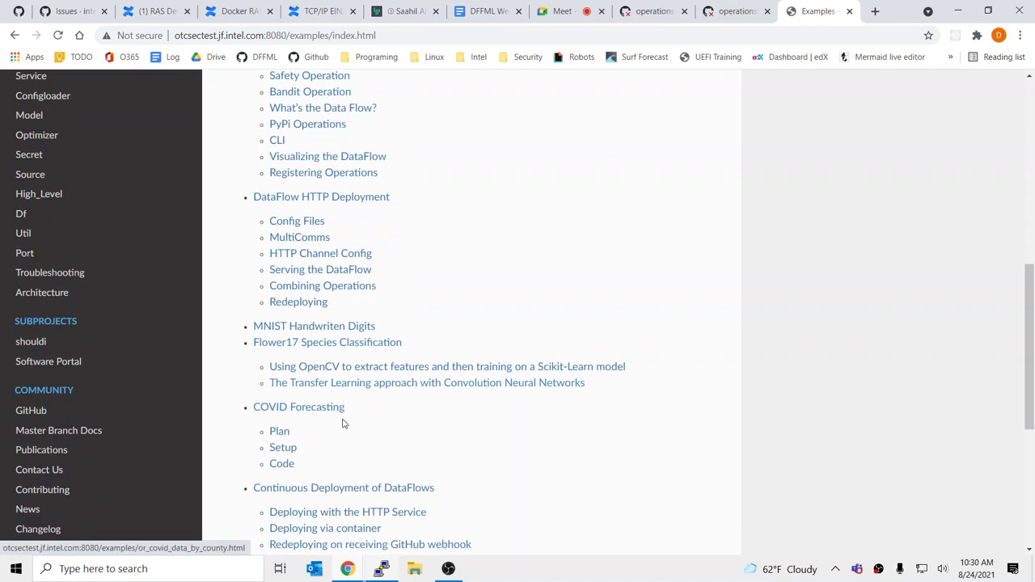
{"action": "scroll", "coordinate": [381, 423], "scroll_direction": "down", "scroll_amount": 3}
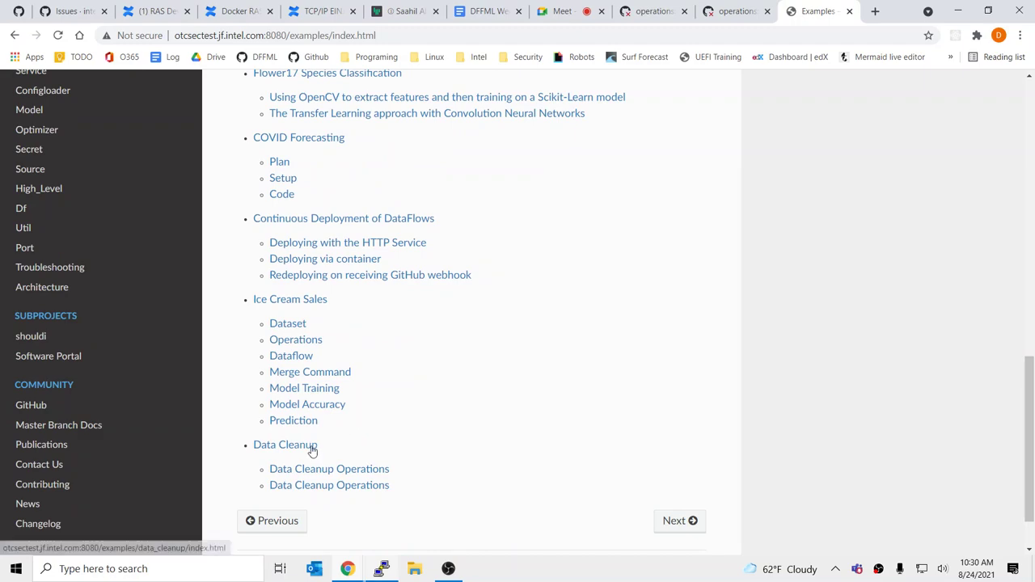
{"action": "left_click", "coordinate": [312, 446]}
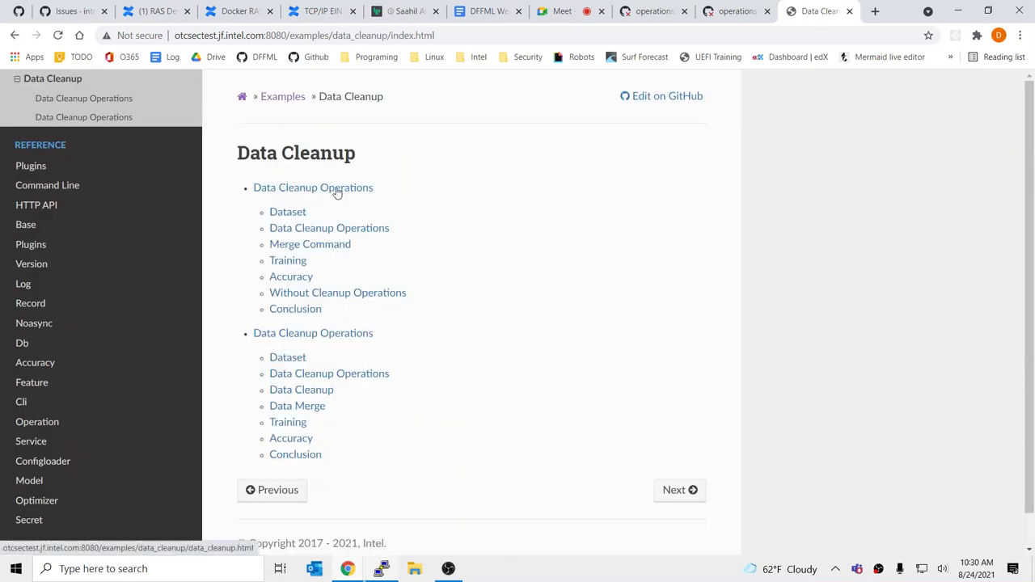
{"action": "left_click", "coordinate": [338, 193]}
Skim the Data Cleanup Operations page and its heading
{"action": "scroll", "coordinate": [386, 198], "scroll_direction": "down", "scroll_amount": 2}
{"action": "scroll", "coordinate": [397, 277], "scroll_direction": "down", "scroll_amount": 2}
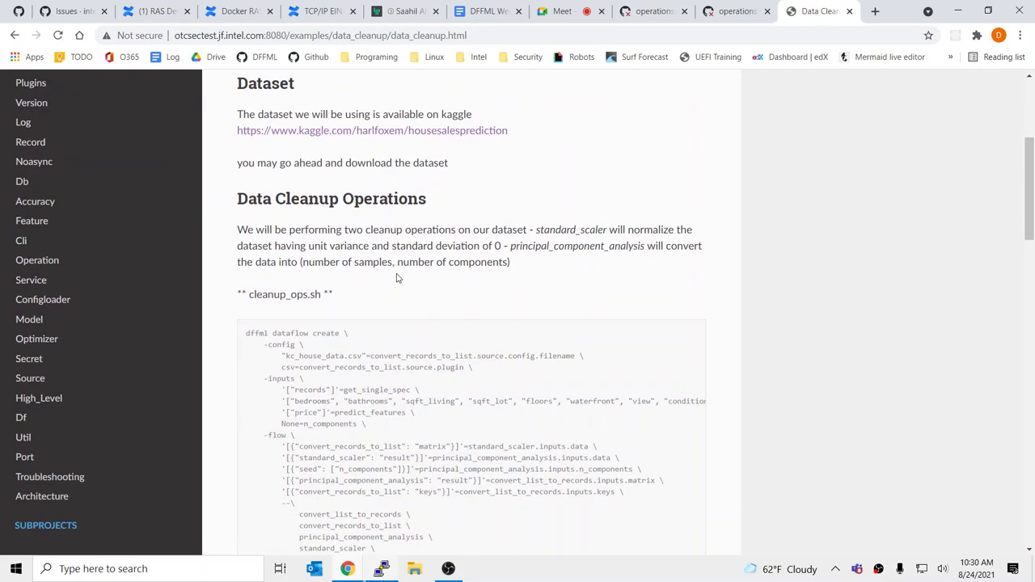
{"action": "scroll", "coordinate": [397, 275], "scroll_direction": "up", "scroll_amount": 4}
{"action": "scroll", "coordinate": [556, 286], "scroll_direction": "down", "scroll_amount": 4}
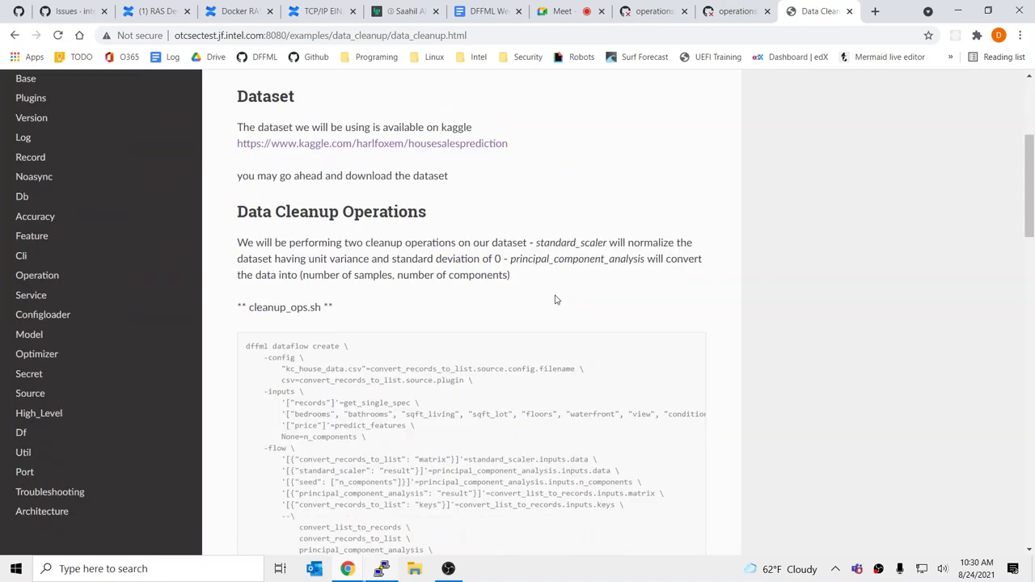
{"action": "scroll", "coordinate": [532, 386], "scroll_direction": "up", "scroll_amount": 4}
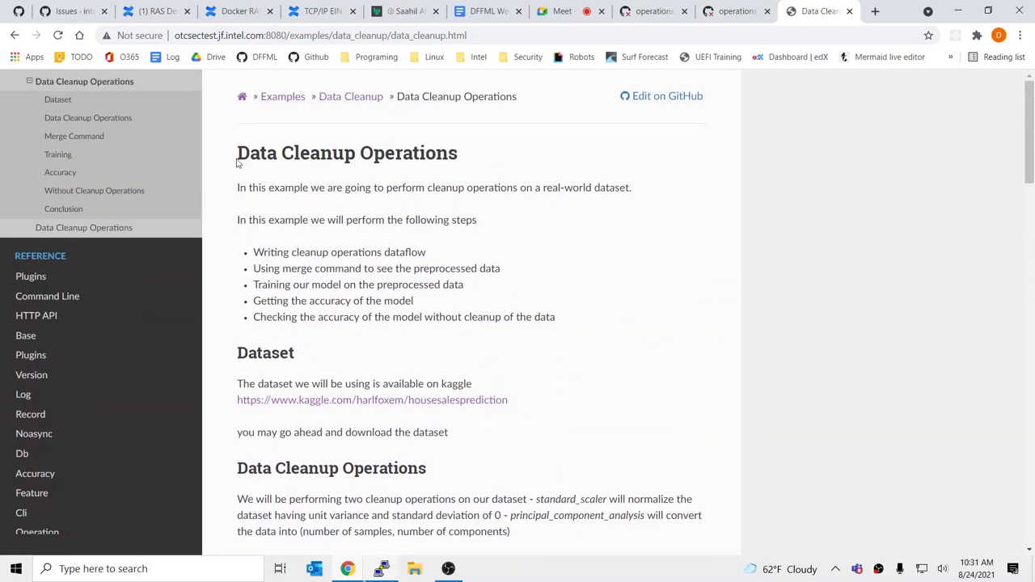
{"action": "left_click_drag", "start_coordinate": [237, 158], "coordinate": [460, 156]}
{"action": "left_click", "coordinate": [597, 240]}
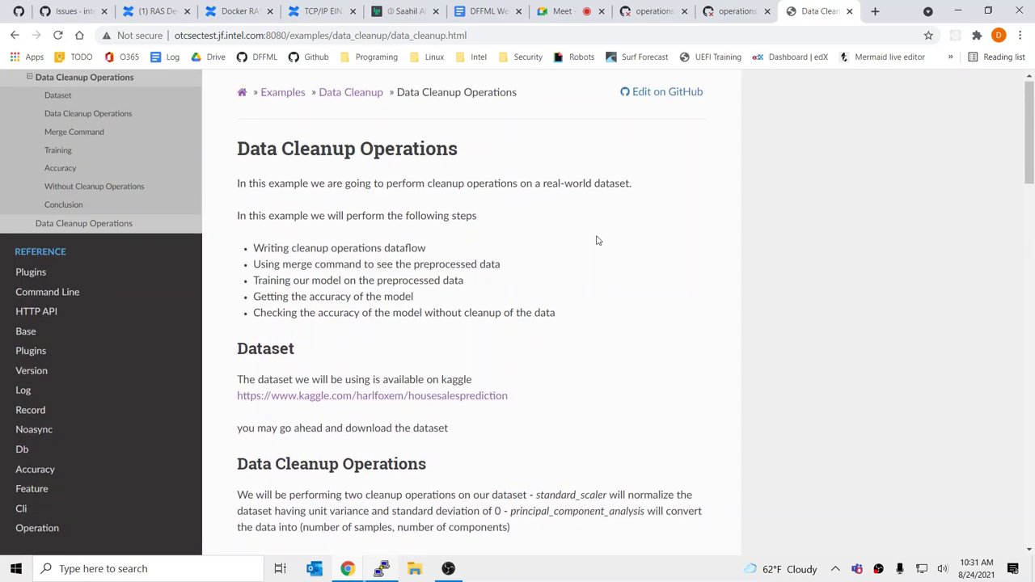
{"action": "scroll", "coordinate": [596, 239], "scroll_direction": "down", "scroll_amount": 3}
{"action": "scroll", "coordinate": [598, 241], "scroll_direction": "down", "scroll_amount": 5}
{"action": "scroll", "coordinate": [598, 240], "scroll_direction": "up", "scroll_amount": 8}
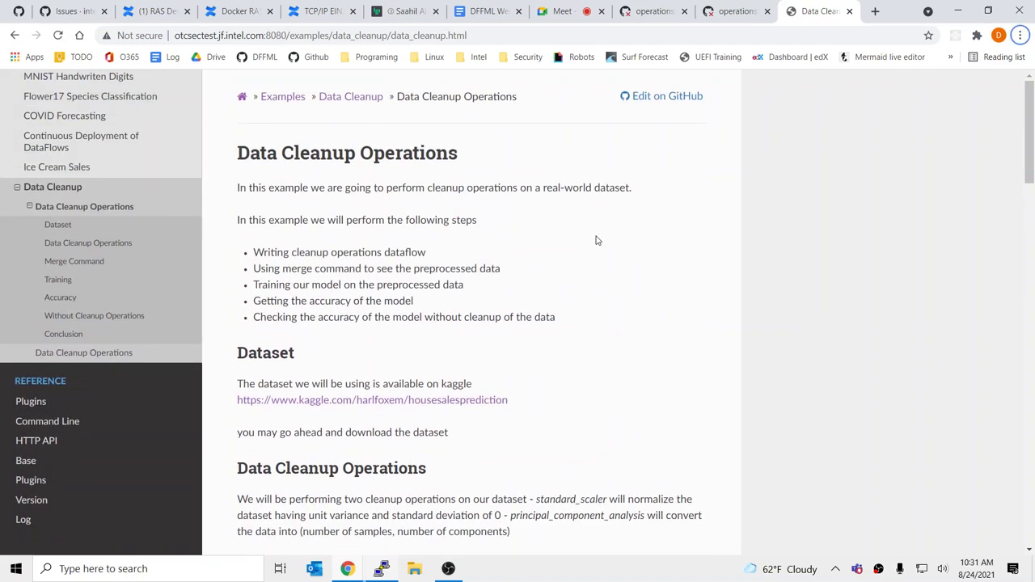
Compare the rendered cleanup_ops.sh section against the doc source in the terminal
{"action": "key", "text": "alt+Tab"}
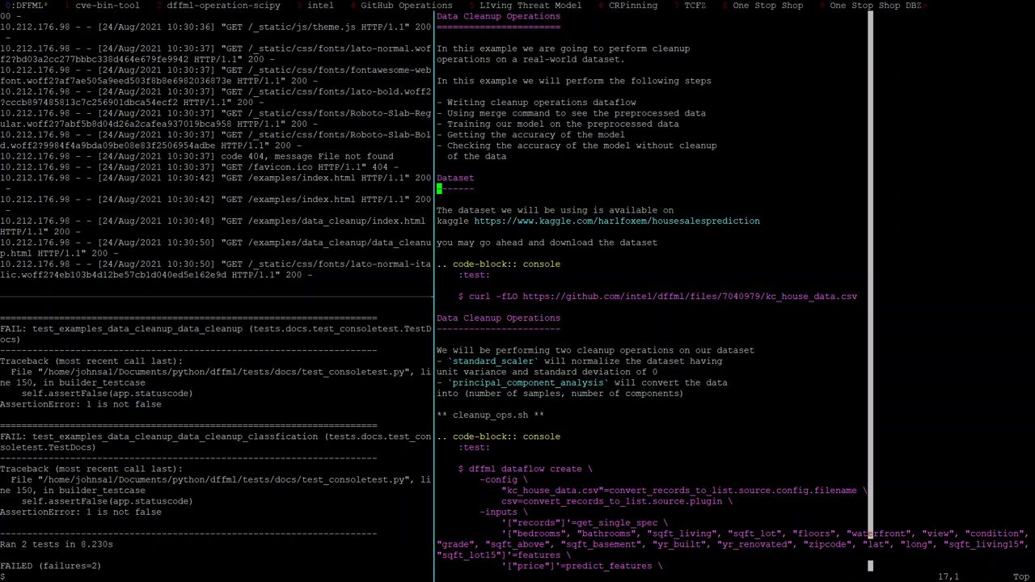
{"action": "key", "text": "alt+Tab"}
{"action": "scroll", "coordinate": [504, 302], "scroll_direction": "down", "scroll_amount": 2}
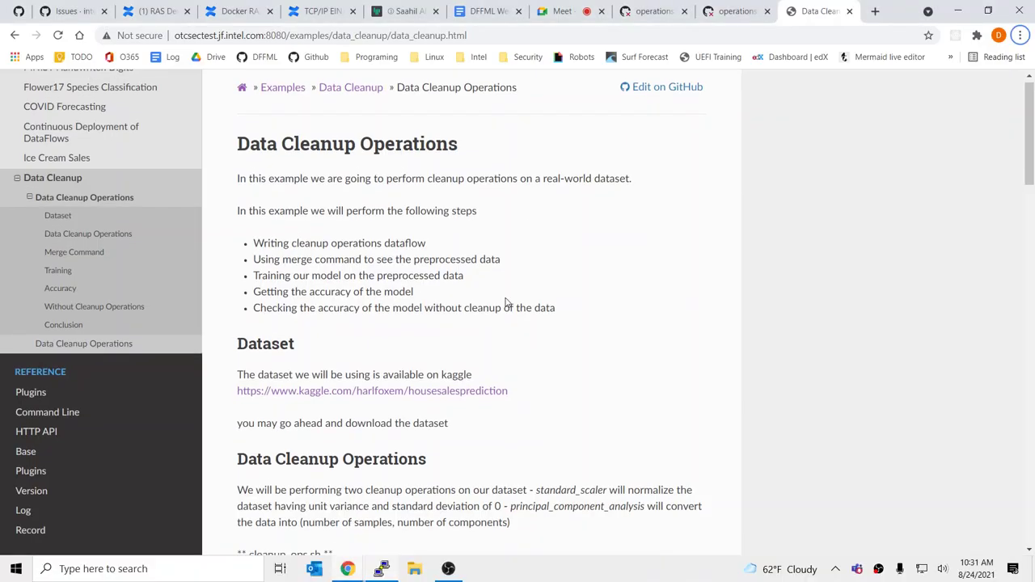
{"action": "left_click_drag", "start_coordinate": [233, 447], "coordinate": [383, 437]}
{"action": "left_click", "coordinate": [383, 437]}
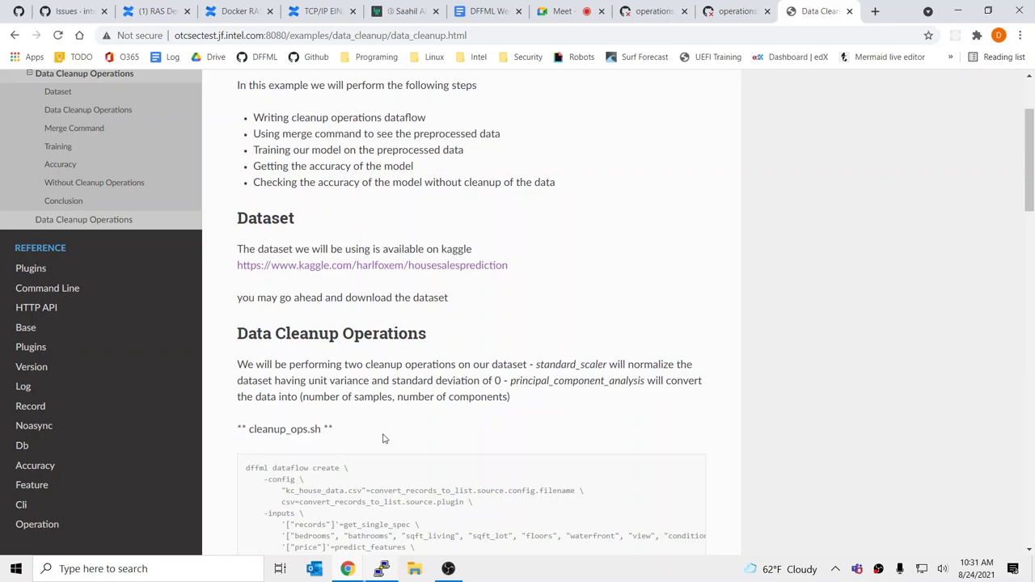
{"action": "key", "text": "alt+Tab"}
Delete the spaces inside the bold asterisks of the cleanup_ops.sh label by hand
{"action": "key", "text": "braceright"}
{"action": "key", "text": "braceright"}
{"action": "key", "text": "braceright"}
{"action": "key", "text": "braceright"}
{"action": "key", "text": "braceright"}
{"action": "key", "text": "braceright"}
{"action": "key", "text": "braceright"}
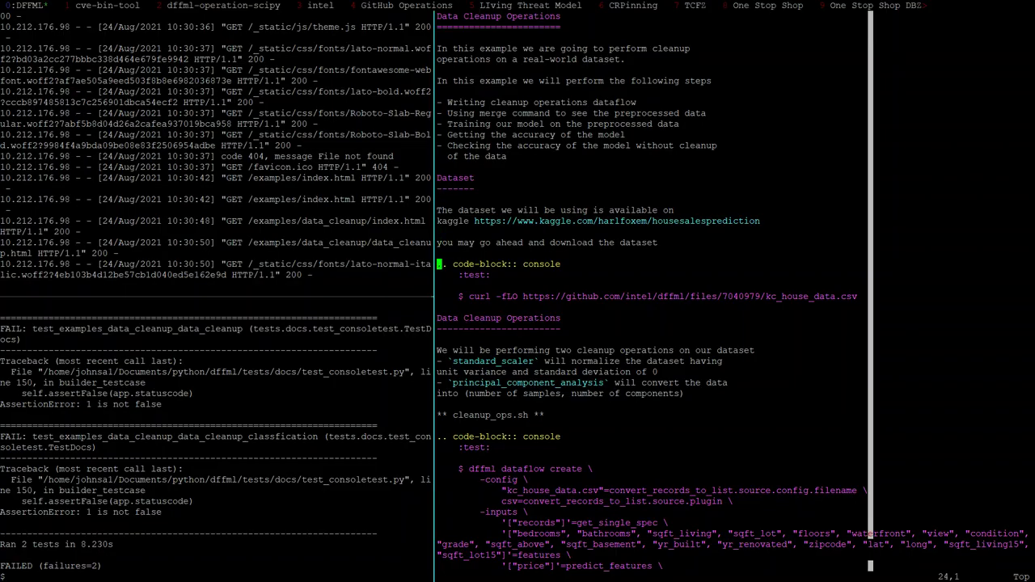
{"action": "key", "text": "j"}
{"action": "key", "text": "f"}
{"action": "key", "text": "space"}
{"action": "key", "text": "x"}
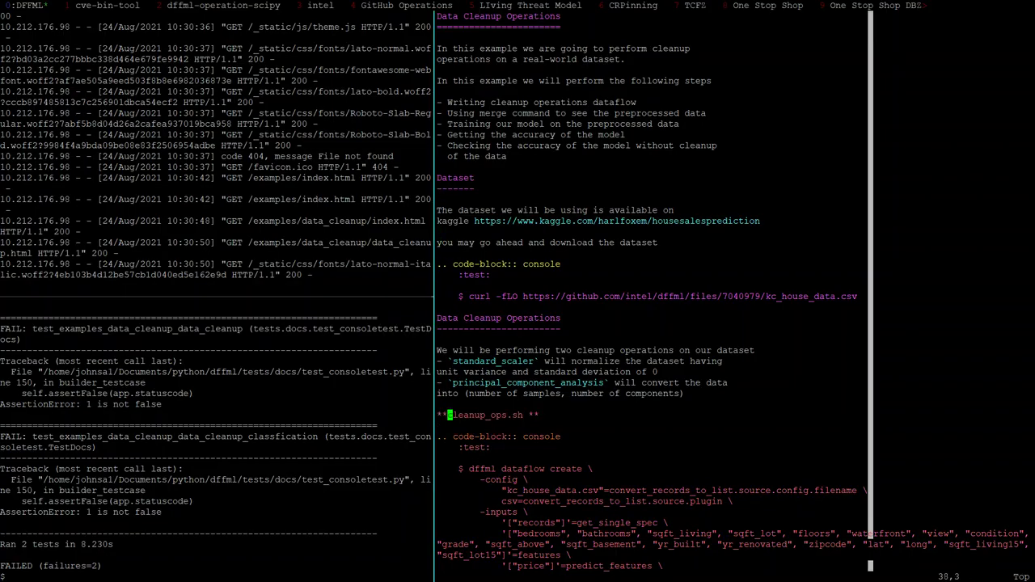
{"action": "key", "text": "semicolon"}
{"action": "key", "text": "x"}
Find the next ** and strip spaces after opening asterisks file-wide with :%s/\*\* /\*\*/
{"action": "key", "text": "slash"}
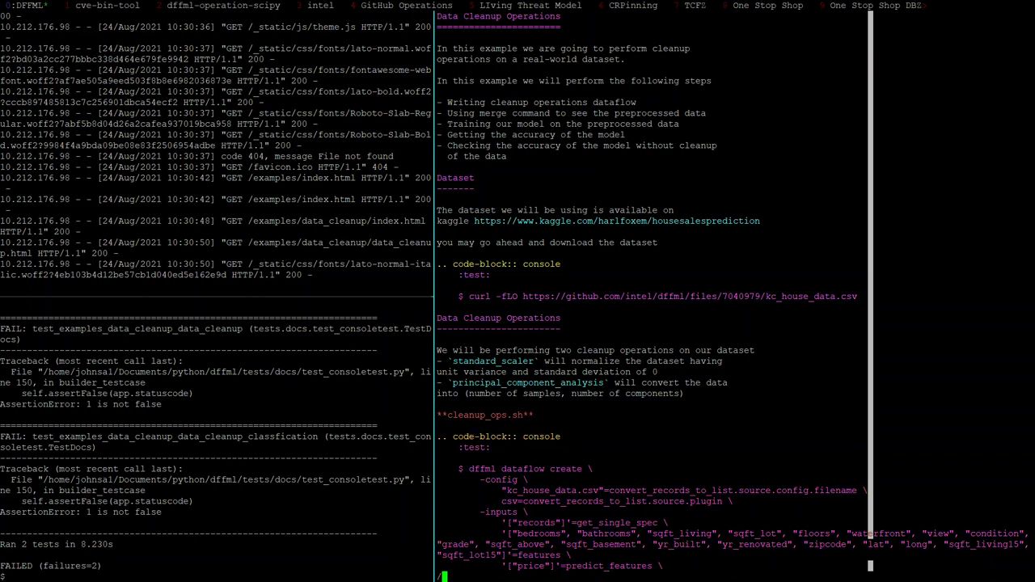
{"action": "type", "text": "**"}
{"action": "key", "text": "Return"}
{"action": "key", "text": "colon"}
{"action": "type", "text": "%s/"}
{"action": "type", "text": "\\*\\* "}
{"action": "type", "text": "/"}
{"action": "type", "text": "\\*\\*/"}
{"action": "key", "text": "Return"}
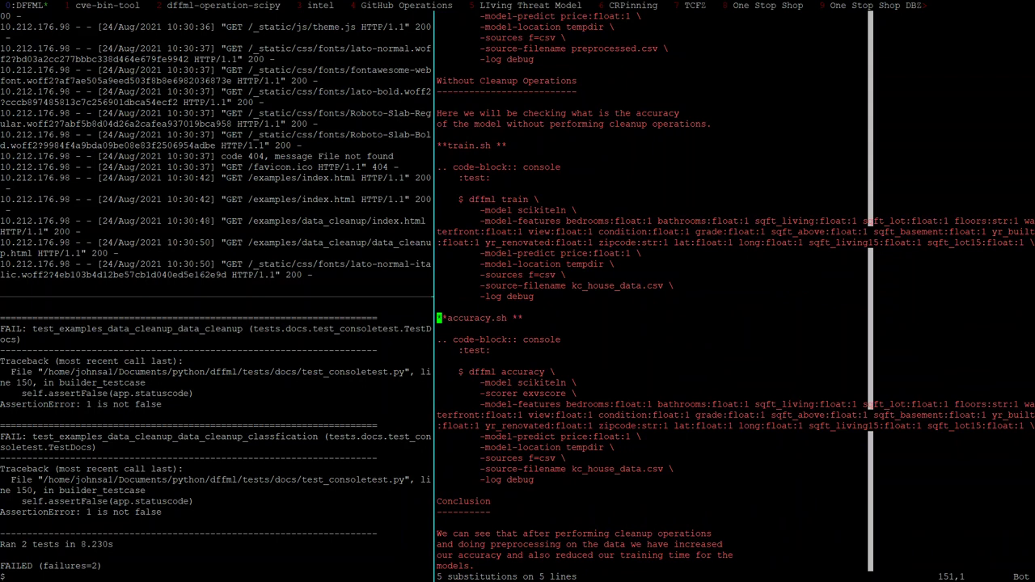
Edit the recalled substitution to strip spaces before closing asterisks across all lines
{"action": "type", "text": ":"}
{"action": "key", "text": "Up"}
{"action": "key", "text": "Left"}
{"action": "key", "text": "Left"}
{"action": "key", "text": "Left"}
{"action": "key", "text": "Left"}
{"action": "key", "text": "Left"}
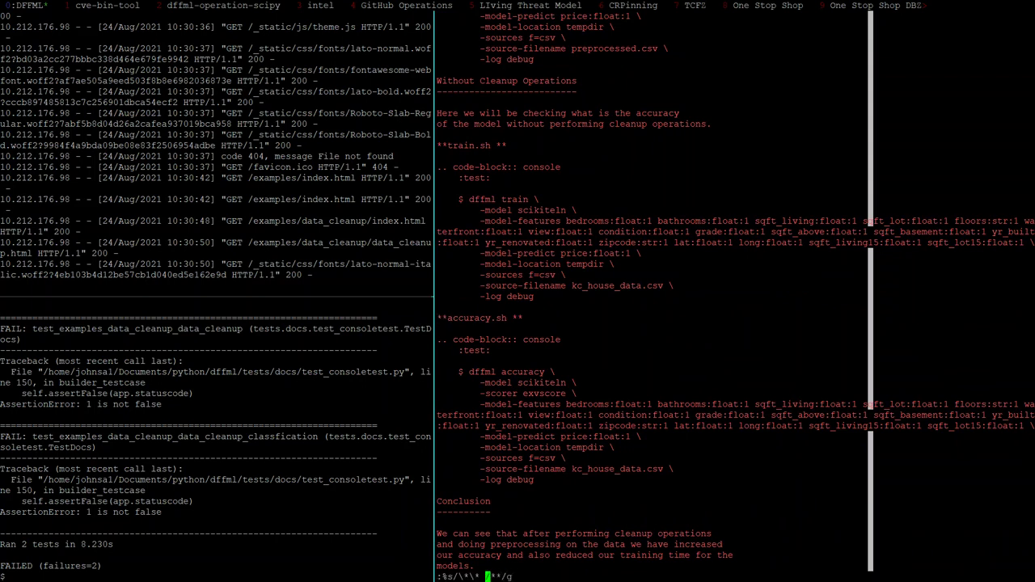
{"action": "key", "text": "BackSpace"}
{"action": "key", "text": "Left"}
{"action": "key", "text": "Left"}
{"action": "key", "text": "Left"}
{"action": "key", "text": "Left"}
{"action": "key", "text": "Right"}
{"action": "key", "text": "Right"}
{"action": "key", "text": "Right"}
{"action": "key", "text": "Right"}
{"action": "key", "text": "Right"}
{"action": "key", "text": "Return"}
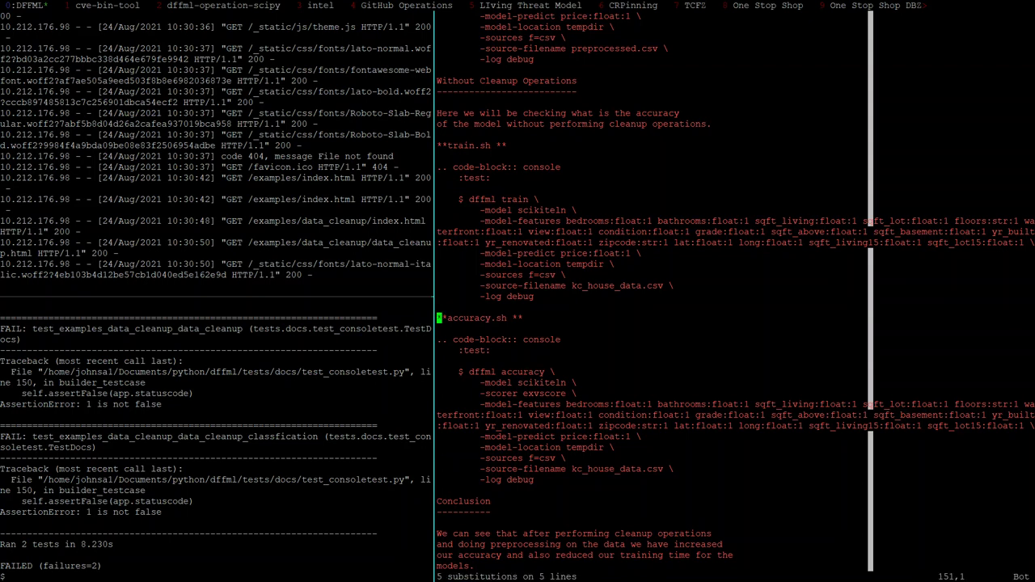
Turn on spell checking with :set spell and save the file with :w
{"action": "type", "text": ":"}
{"action": "key", "text": "ctrl+r"}
{"action": "type", "text": "set spell"}
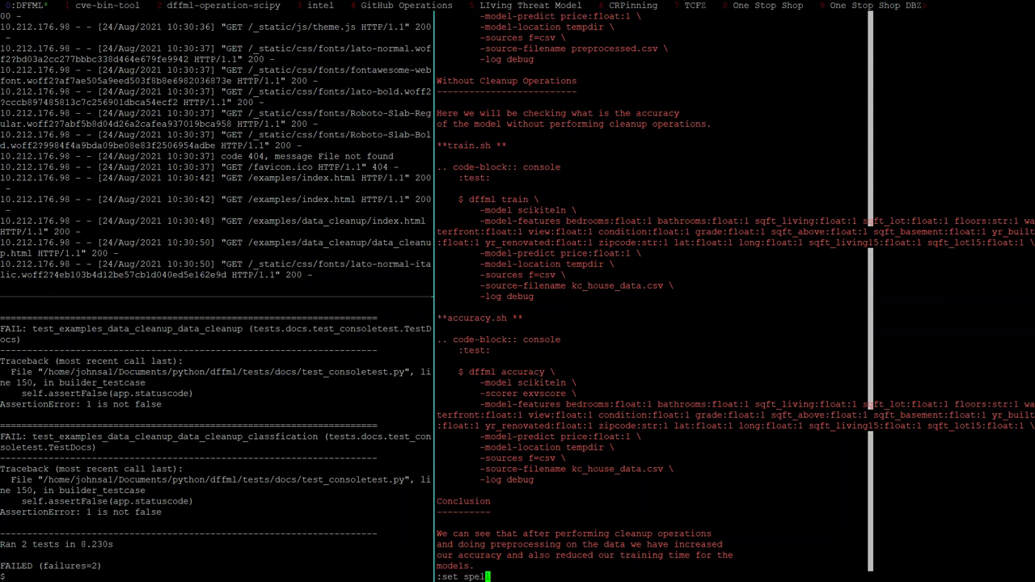
{"action": "key", "text": "BackSpace"}
{"action": "key", "text": "BackSpace"}
{"action": "key", "text": "BackSpace"}
{"action": "key", "text": "BackSpace"}
{"action": "key", "text": "BackSpace"}
{"action": "key", "text": "BackSpace"}
{"action": "key", "text": "BackSpace"}
{"action": "key", "text": "BackSpace"}
{"action": "key", "text": "BackSpace"}
{"action": "key", "text": "Up"}
{"action": "key", "text": "Return"}
{"action": "type", "text": ":w"}
{"action": "key", "text": "Return"}
Run the corrected :%s/ \*\*/**/g replace on five lines and save again
{"action": "type", "text": ":%s/ \\*\\*/ **/g"}
{"action": "key", "text": "Left"}
{"action": "key", "text": "Left"}
{"action": "key", "text": "Left"}
{"action": "key", "text": "Left"}
{"action": "key", "text": "BackSpace"}
{"action": "key", "text": "Return"}
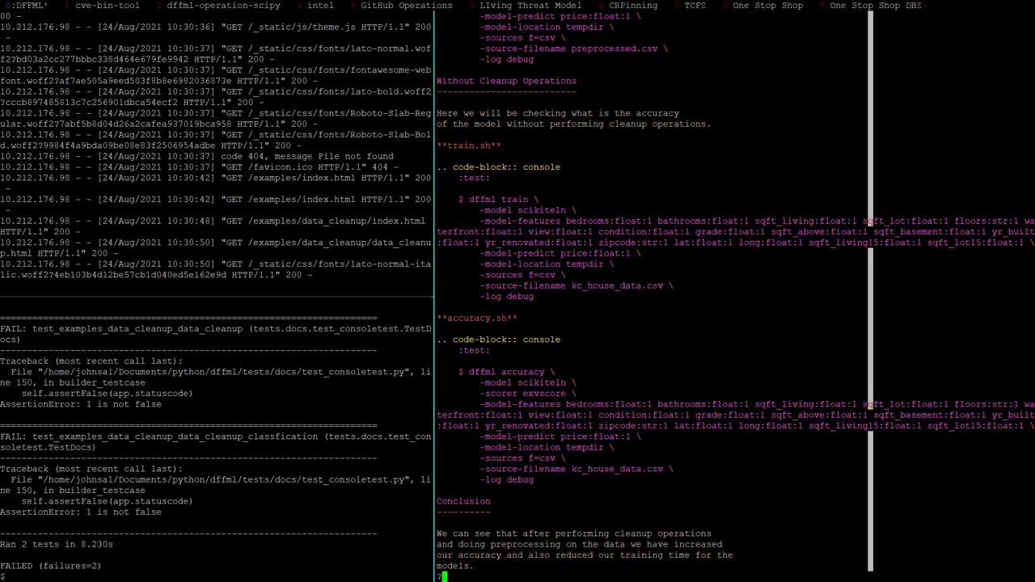
{"action": "type", "text": "w:w"}
{"action": "key", "text": "Return"}
Check the cleanup_ops.sh label on the rendered docs page, then return to the terminal
{"action": "key", "text": "alt+Tab"}
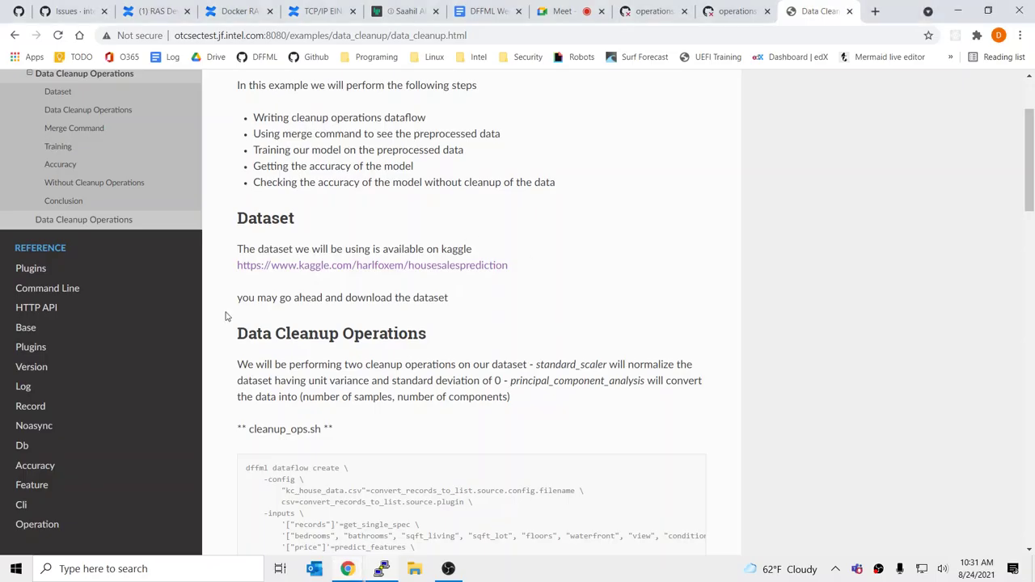
{"action": "left_click_drag", "start_coordinate": [334, 429], "coordinate": [327, 429]}
{"action": "left_click", "coordinate": [327, 429]}
{"action": "scroll", "coordinate": [413, 427], "scroll_direction": "down", "scroll_amount": 3}
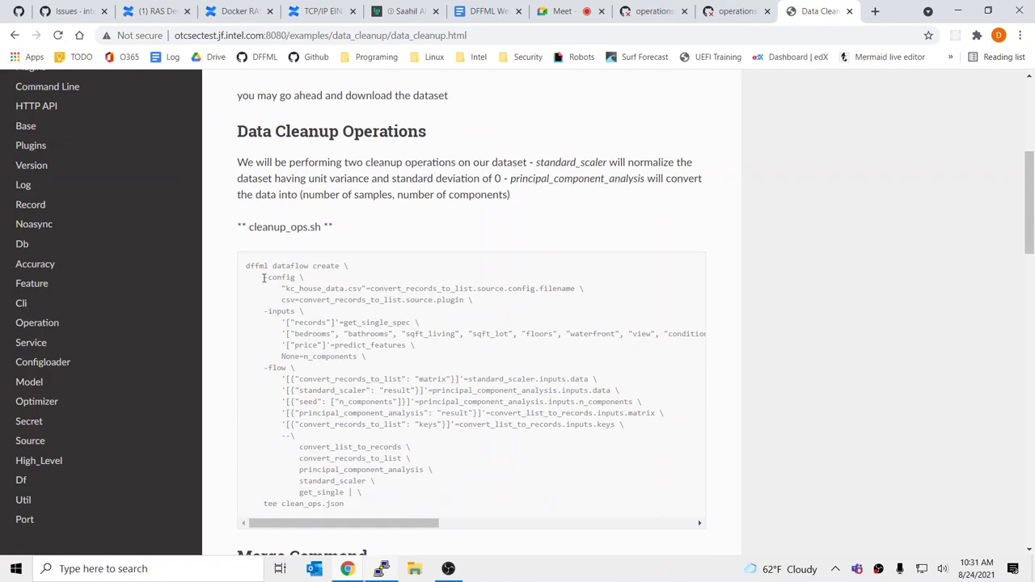
{"action": "key", "text": "alt+Tab"}
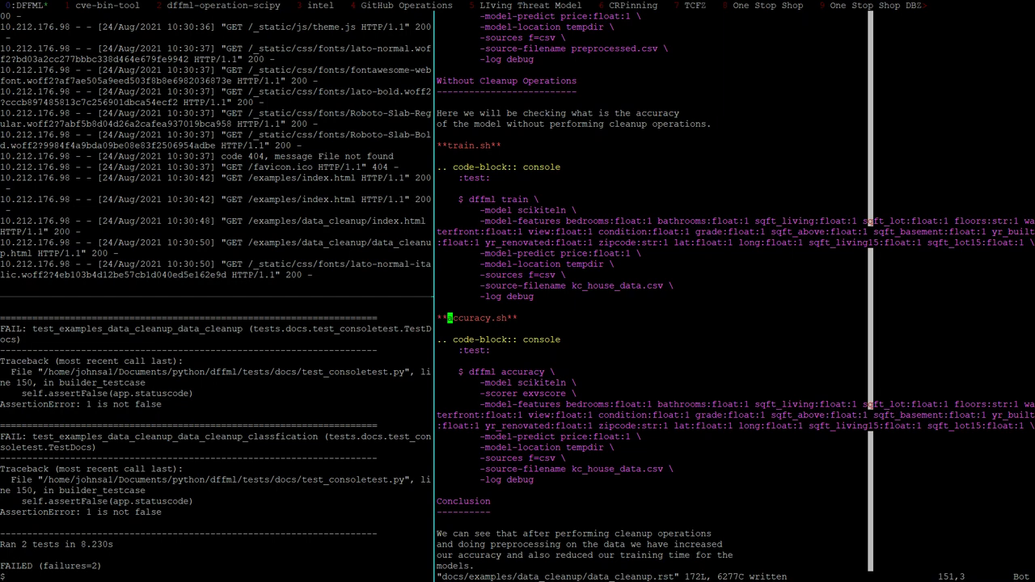
Reload data_cleanup.rst and duplicate the download code block below the steps list
{"action": "type", "text": ":e"}
{"action": "key", "text": "Return"}
{"action": "key", "text": "g"}
{"action": "key", "text": "g"}
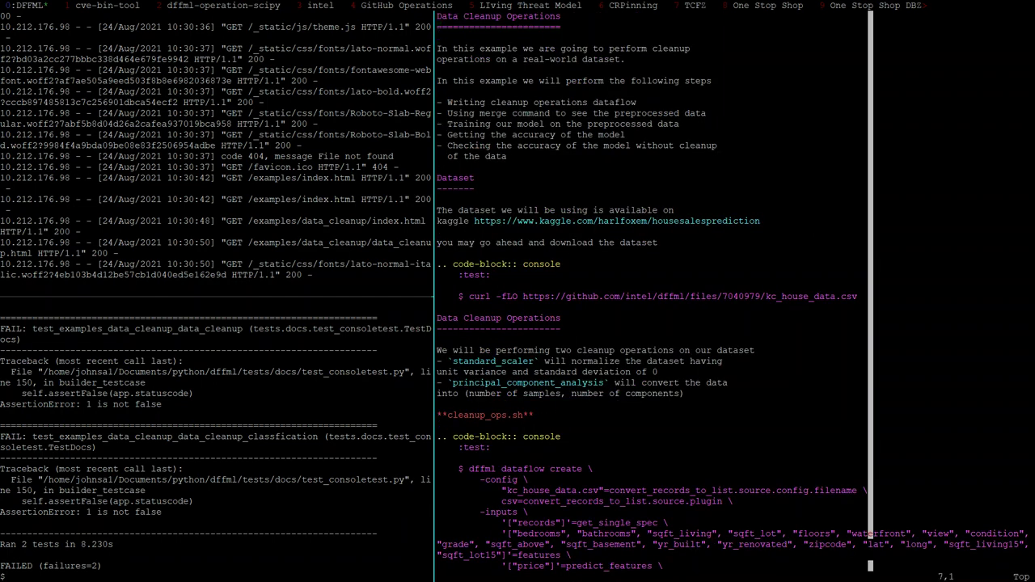
{"action": "key", "text": "2"}
{"action": "key", "text": "6"}
{"action": "key", "text": "shift+g"}
{"action": "key", "text": "j"}
{"action": "key", "text": "shift+v"}
{"action": "key", "text": "k"}
{"action": "key", "text": "k"}
{"action": "key", "text": "k"}
{"action": "key", "text": "k"}
{"action": "key", "text": "y"}
{"action": "key", "text": "k"}
{"action": "key", "text": "k"}
{"action": "key", "text": "k"}
{"action": "key", "text": "k"}
{"action": "key", "text": "k"}
{"action": "key", "text": "k"}
{"action": "key", "text": "k"}
{"action": "key", "text": "k"}
{"action": "key", "text": "k"}
{"action": "key", "text": "j"}
{"action": "key", "text": "p"}
{"action": "key", "text": "shift+o"}
Add the intro line 'First install the data cleanup operations' above the pasted block
{"action": "key", "text": "Escape"}
{"action": "key", "text": "shift+o"}
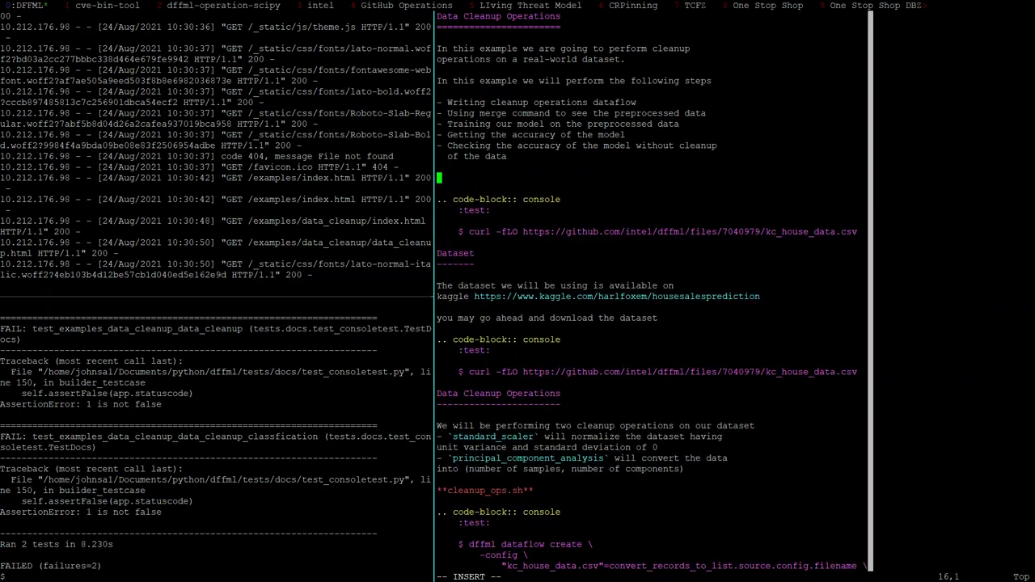
{"action": "type", "text": "First install the data cleanu"}
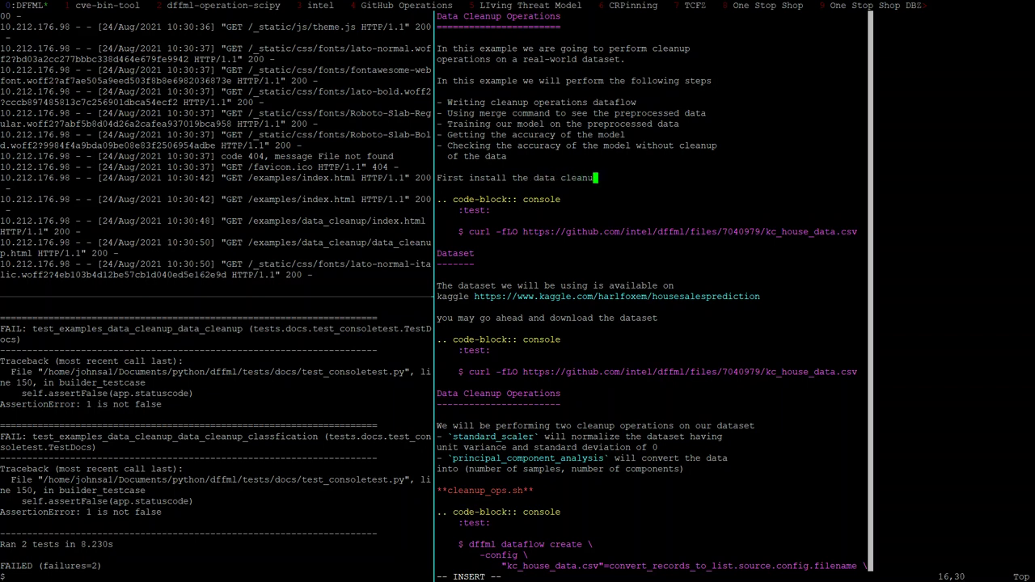
{"action": "type", "text": "p operations"}
{"action": "key", "text": "Escape"}
Replace the curl command with 'python -m pip install dffml-operations-data' and save
{"action": "key", "text": "j"}
{"action": "key", "text": "j"}
{"action": "key", "text": "j"}
{"action": "key", "text": "j"}
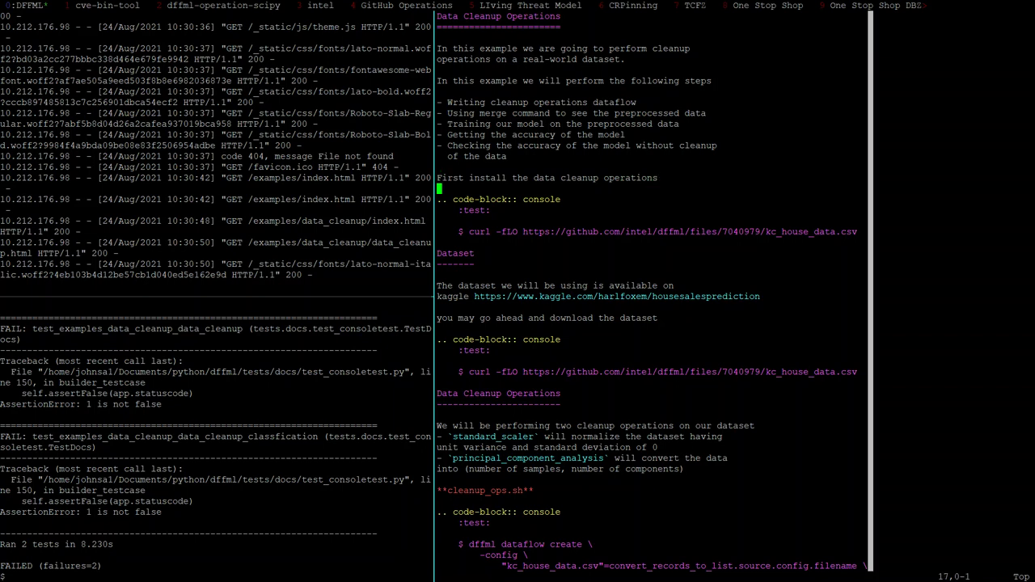
{"action": "key", "text": "j"}
{"action": "key", "text": "b"}
{"action": "key", "text": "b"}
{"action": "key", "text": "b"}
{"action": "key", "text": "b"}
{"action": "key", "text": "b"}
{"action": "key", "text": "b"}
{"action": "key", "text": "b"}
{"action": "key", "text": "b"}
{"action": "key", "text": "b"}
{"action": "key", "text": "b"}
{"action": "key", "text": "shift+c"}
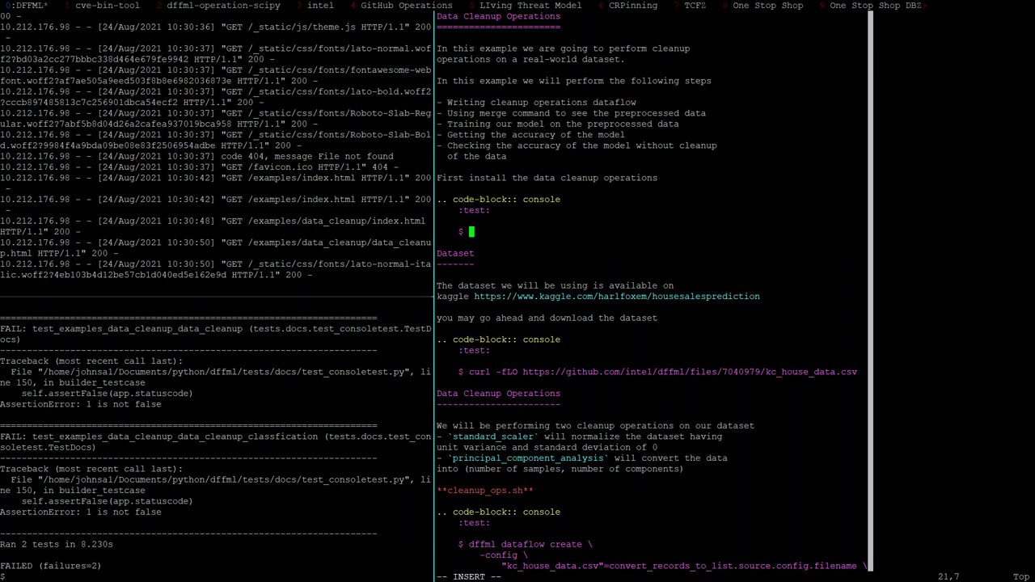
{"action": "type", "text": "python -m pip install dff"}
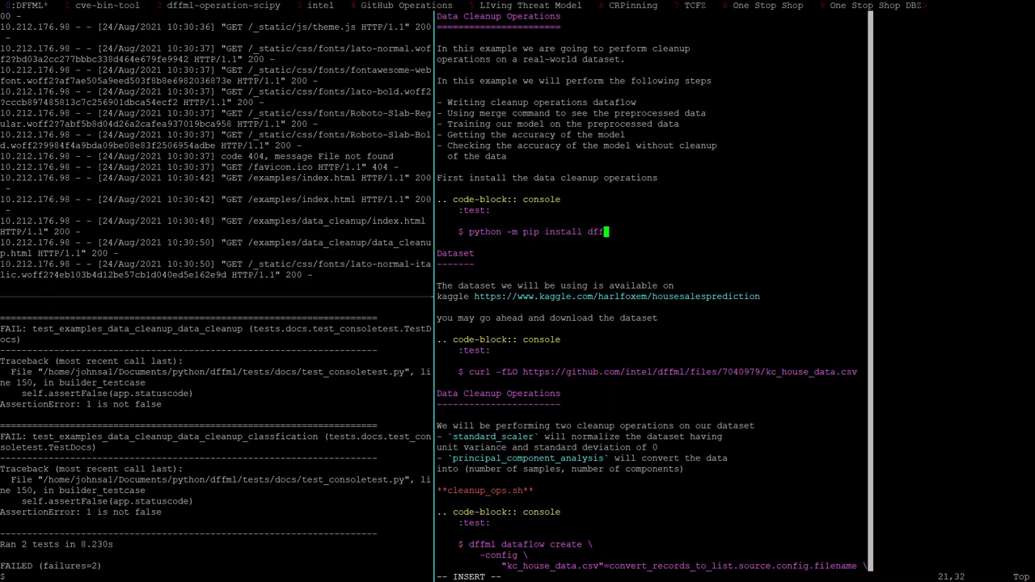
{"action": "type", "text": "ml-operations-data"}
{"action": "key", "text": "Escape"}
{"action": "type", "text": ":w"}
{"action": "key", "text": "Return"}
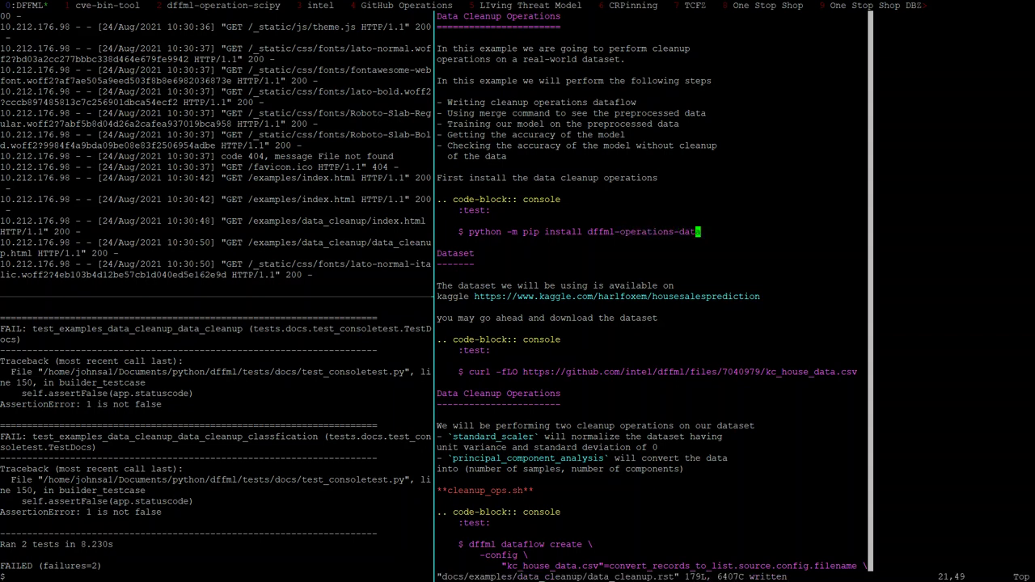
{"action": "key", "text": "b"}
Remove the 's' so the package reads dffml-operation-data, and save the file
{"action": "key", "text": "ctrl+b"}
{"action": "key", "text": "Left"}
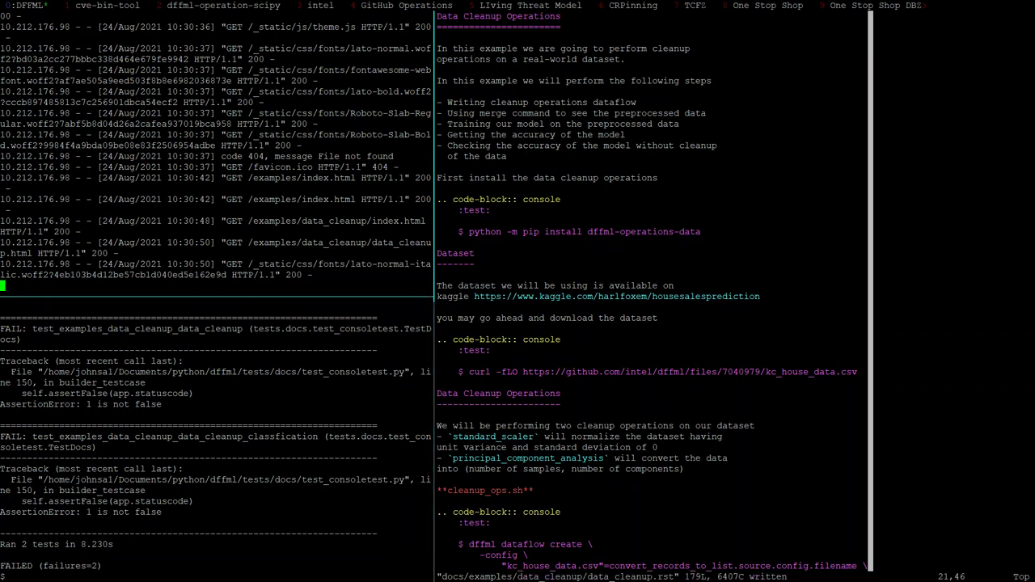
{"action": "key", "text": "ctrl+b"}
{"action": "key", "text": "Right"}
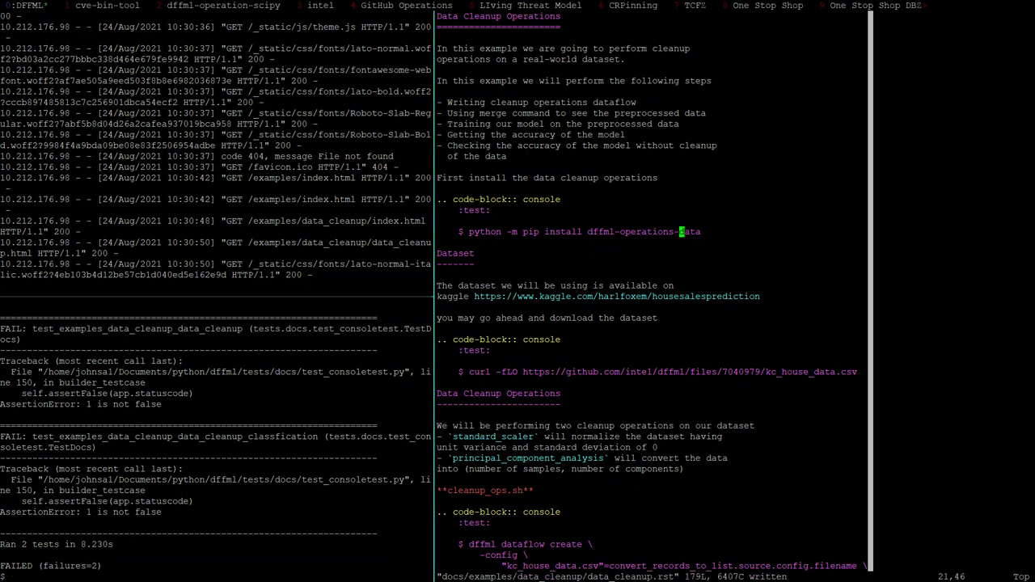
{"action": "key", "text": "h"}
{"action": "key", "text": "h"}
{"action": "type", "text": "x:w"}
{"action": "key", "text": "Return"}
Rerun the previous docs test in the test pane and zoom that pane full screen
{"action": "key", "text": "ctrl+b"}
{"action": "key", "text": "Left"}
{"action": "key", "text": "ctrl+b"}
{"action": "key", "text": "Down"}
{"action": "key", "text": "ctrl+b"}
{"action": "key", "text": "Right"}
{"action": "key", "text": "ctrl+b"}
{"action": "key", "text": "Left"}
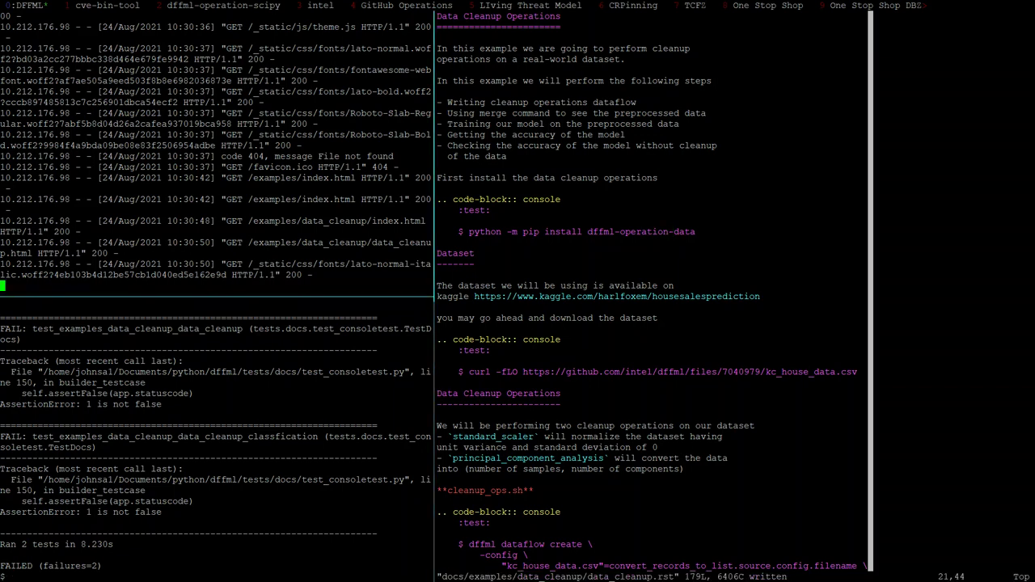
{"action": "key", "text": "ctrl+b"}
{"action": "key", "text": "Down"}
{"action": "key", "text": "Up"}
{"action": "key", "text": "Return"}
{"action": "key", "text": "ctrl+b"}
{"action": "key", "text": "z"}
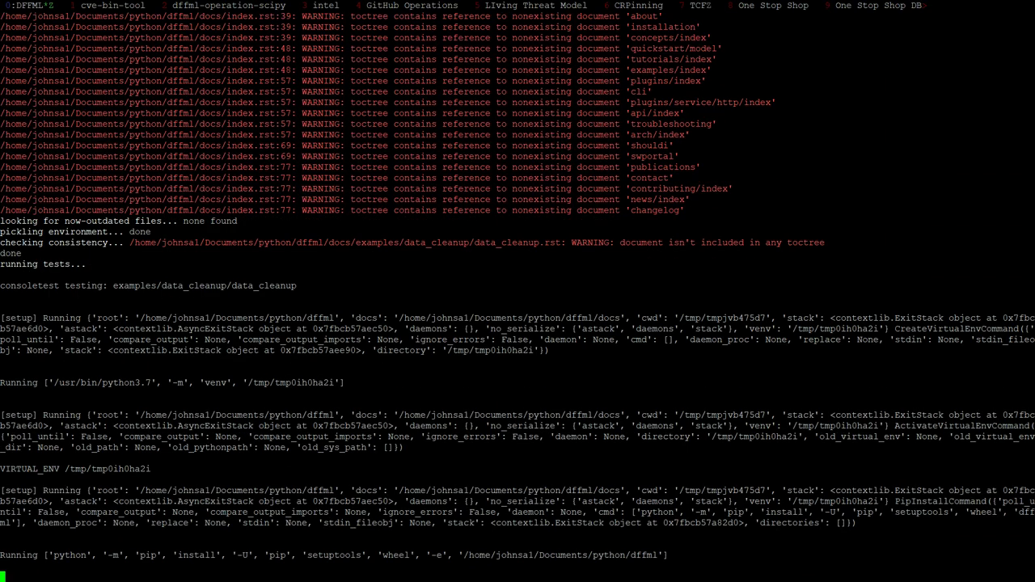
Scroll back through the zoomed test output to review the earlier pip install results
{"action": "key", "text": "ctrl+b"}
{"action": "key", "text": "z"}
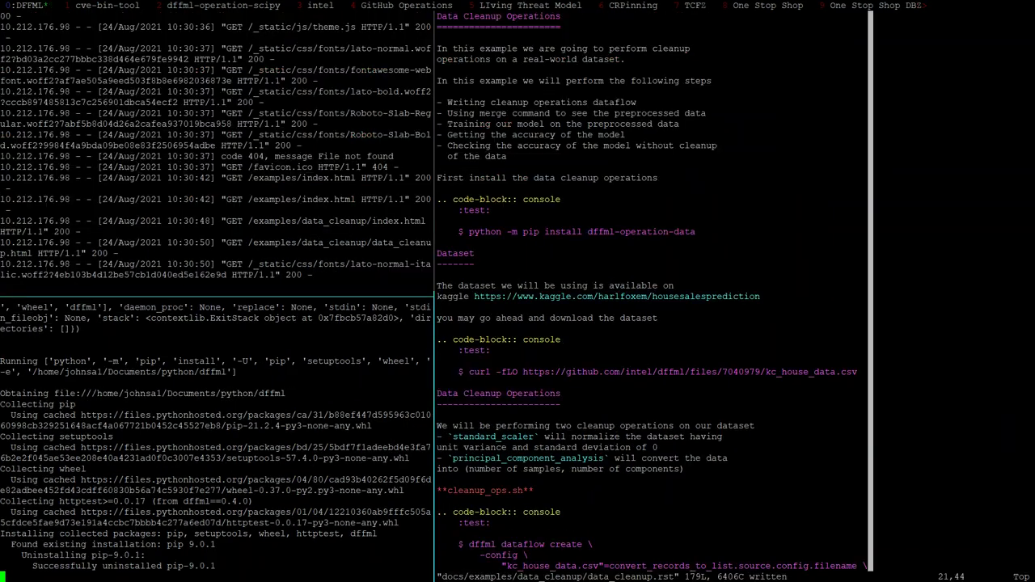
{"action": "key", "text": "ctrl+b"}
{"action": "key", "text": "z"}
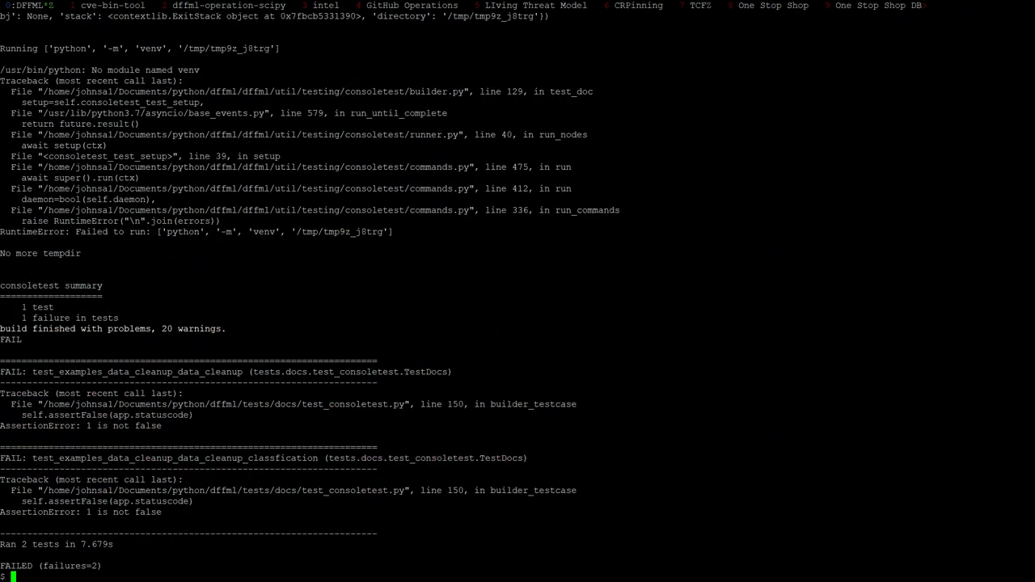
{"action": "key", "text": "ctrl+b"}
{"action": "key", "text": "Page_Up"}
{"action": "key", "text": "Page_Down"}
{"action": "key", "text": "Page_Up"}
{"action": "key", "text": "Page_Up"}
{"action": "key", "text": "Page_Up"}
{"action": "key", "text": "Page_Up"}
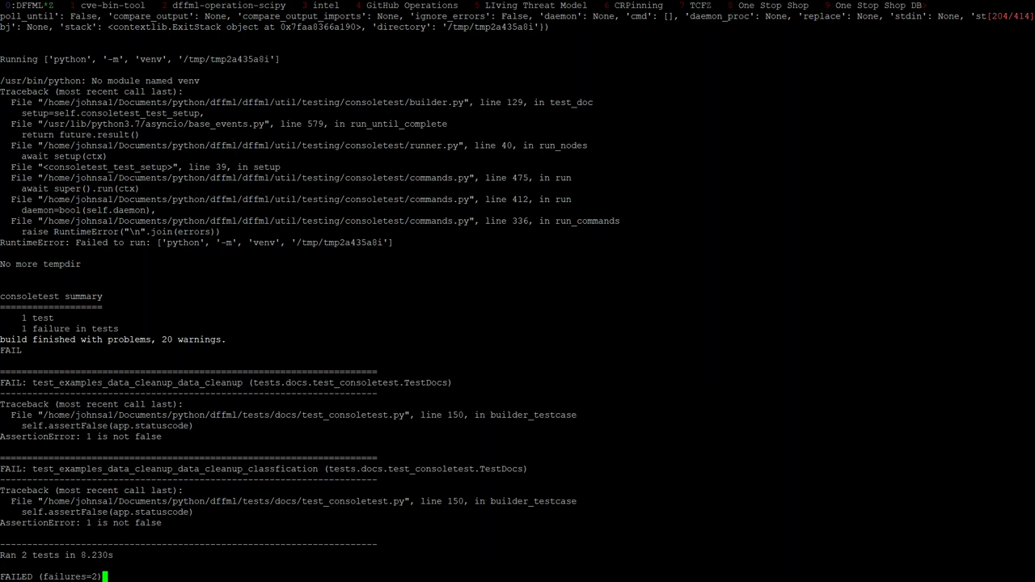
Run 'TEST_DOCS=1 python -m unittest -v' with the copied TestDocs class path and data cleanup test name
{"action": "double_click", "coordinate": [351, 383]}
{"action": "key", "text": "ctrl+c"}
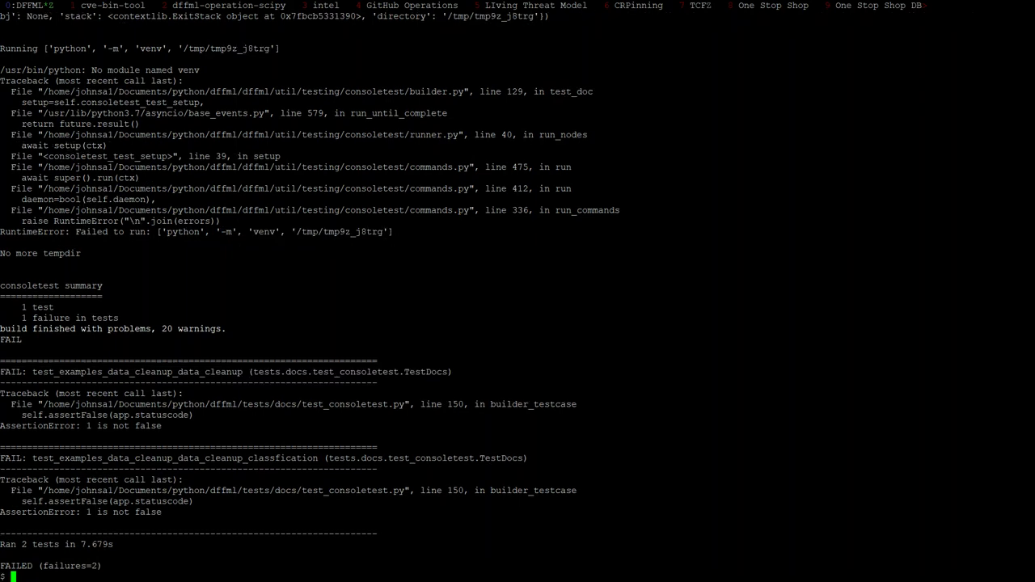
{"action": "key", "text": "Up"}
{"action": "key", "text": "Down"}
{"action": "key", "text": "Up"}
{"action": "key", "text": "BackSpace"}
{"action": "key", "text": "BackSpace"}
{"action": "key", "text": "BackSpace"}
{"action": "key", "text": "BackSpace"}
{"action": "key", "text": "BackSpace"}
{"action": "key", "text": "BackSpace"}
{"action": "key", "text": "BackSpace"}
{"action": "key", "text": "BackSpace"}
{"action": "key", "text": "BackSpace"}
{"action": "key", "text": "BackSpace"}
{"action": "key", "text": "BackSpace"}
{"action": "key", "text": "BackSpace"}
{"action": "key", "text": "BackSpace"}
{"action": "key", "text": "BackSpace"}
{"action": "key", "text": "BackSpace"}
{"action": "key", "text": "BackSpace"}
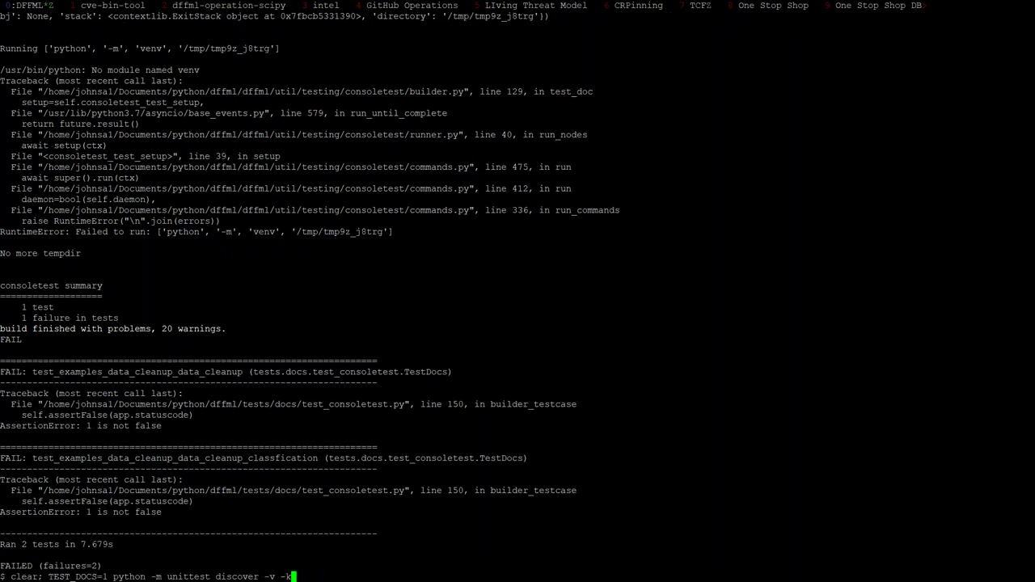
{"action": "key", "text": "BackSpace"}
{"action": "key", "text": "BackSpace"}
{"action": "key", "text": "BackSpace"}
{"action": "key", "text": "BackSpace"}
{"action": "key", "text": "BackSpace"}
{"action": "key", "text": "BackSpace"}
{"action": "key", "text": "BackSpace"}
{"action": "key", "text": "BackSpace"}
{"action": "key", "text": "BackSpace"}
{"action": "key", "text": "BackSpace"}
{"action": "key", "text": "BackSpace"}
{"action": "type", "text": "0"}
{"action": "key", "text": "BackSpace"}
{"action": "type", "text": "-v"}
{"action": "key", "text": "shift+Insert"}
{"action": "double_click", "coordinate": [166, 372]}
{"action": "key", "text": "ctrl+c"}
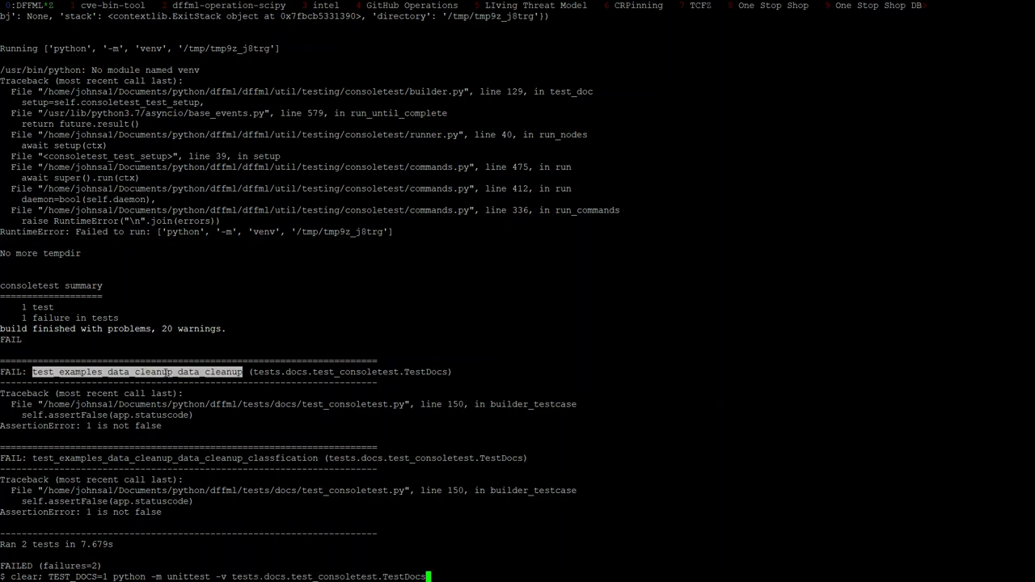
{"action": "type", "text": "."}
{"action": "key", "text": "shift+Insert"}
{"action": "key", "text": "Return"}
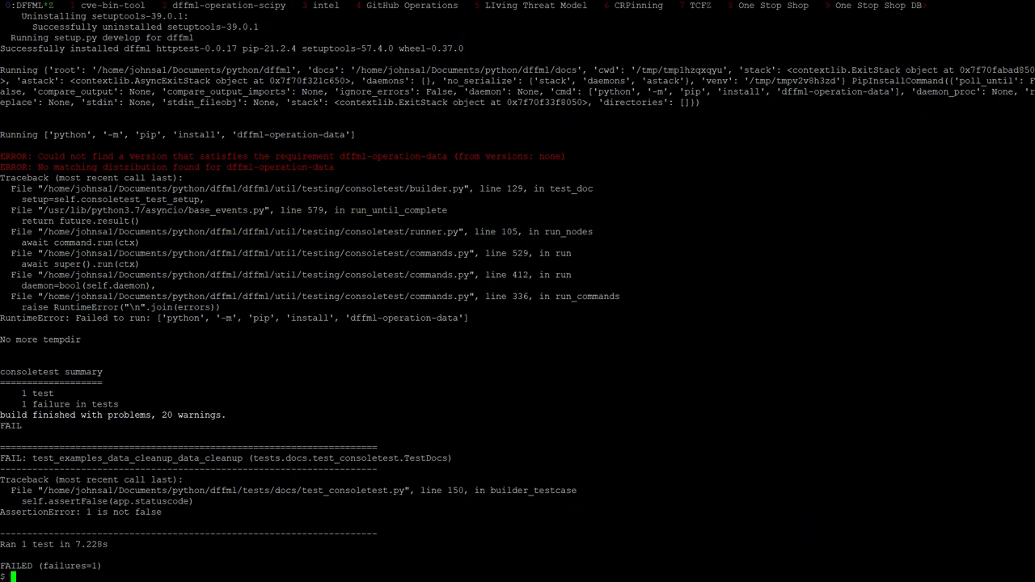
{"action": "key", "text": "ctrl+b"}
Restore the package name to dffml-operations-data in the doc and save it
{"action": "type", "text": "zis"}
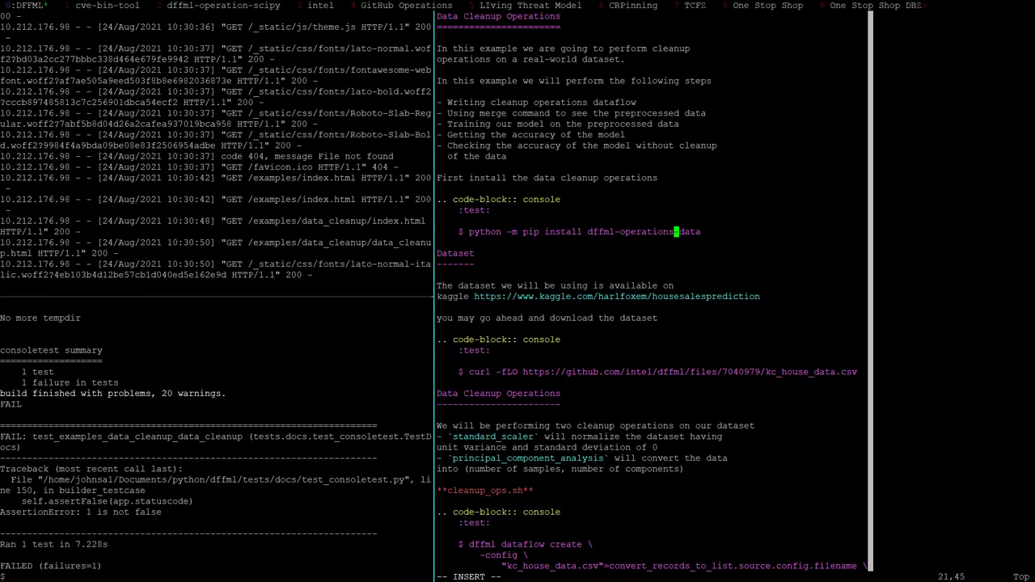
{"action": "key", "text": "Escape"}
{"action": "type", "text": ":w"}
{"action": "key", "text": "Return"}
Stop the docs server and restart it with 'dffml service dev docs'
{"action": "key", "text": "ctrl+b"}
{"action": "key", "text": "Left"}
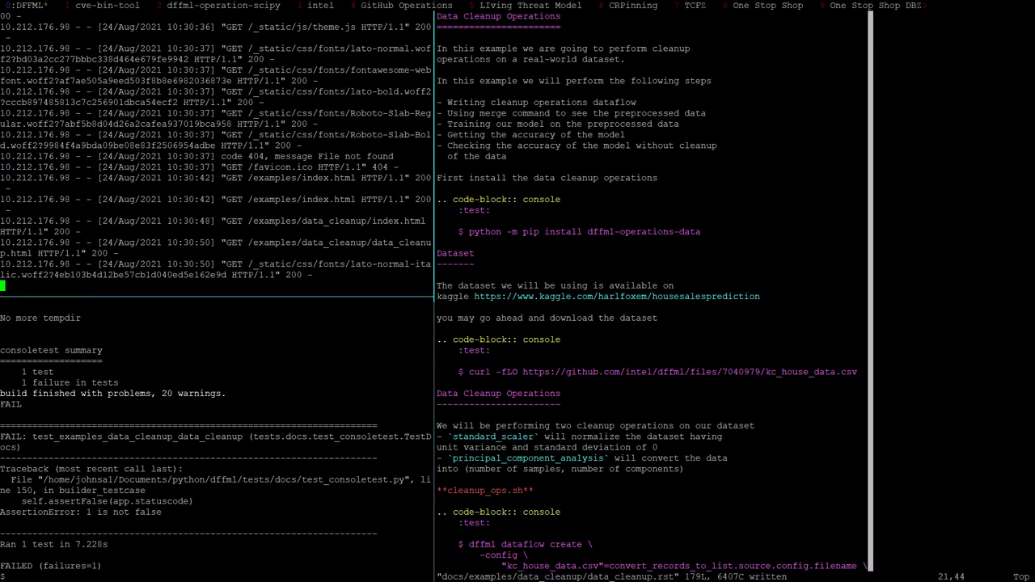
{"action": "key", "text": "ctrl+c"}
{"action": "key", "text": "Up"}
{"action": "key", "text": "Up"}
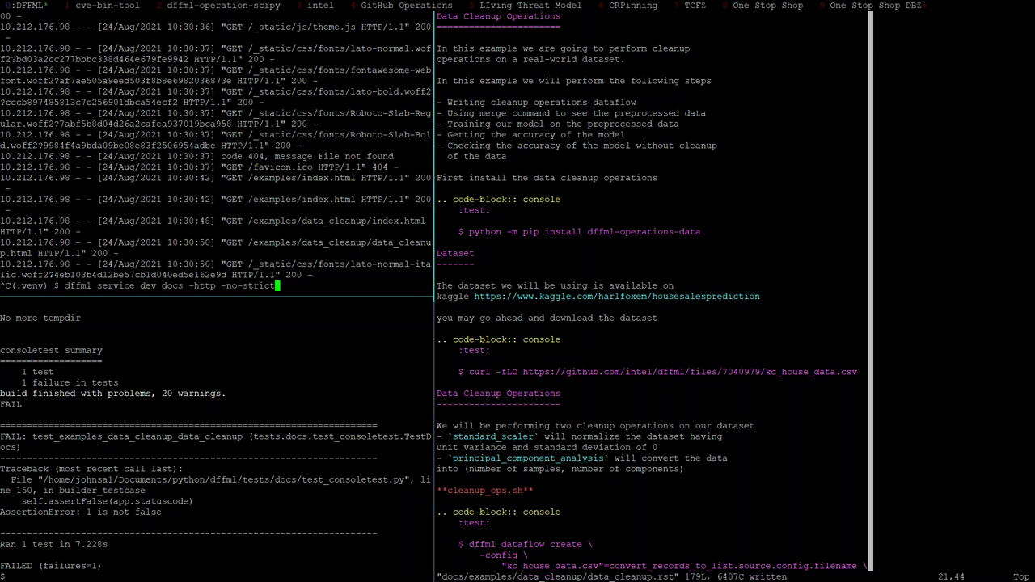
{"action": "key", "text": "Return"}
Rerun the data cleanup doc test in the zoomed test pane
{"action": "key", "text": "ctrl+b"}
{"action": "key", "text": "Down"}
{"action": "key", "text": "ctrl+b"}
{"action": "key", "text": "z"}
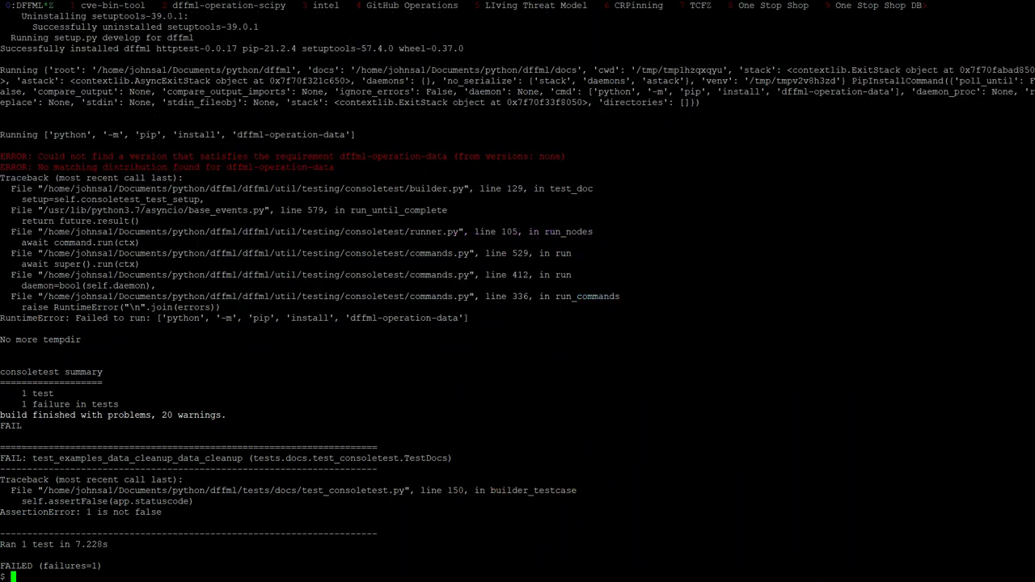
{"action": "key", "text": "Up"}
{"action": "key", "text": "Return"}
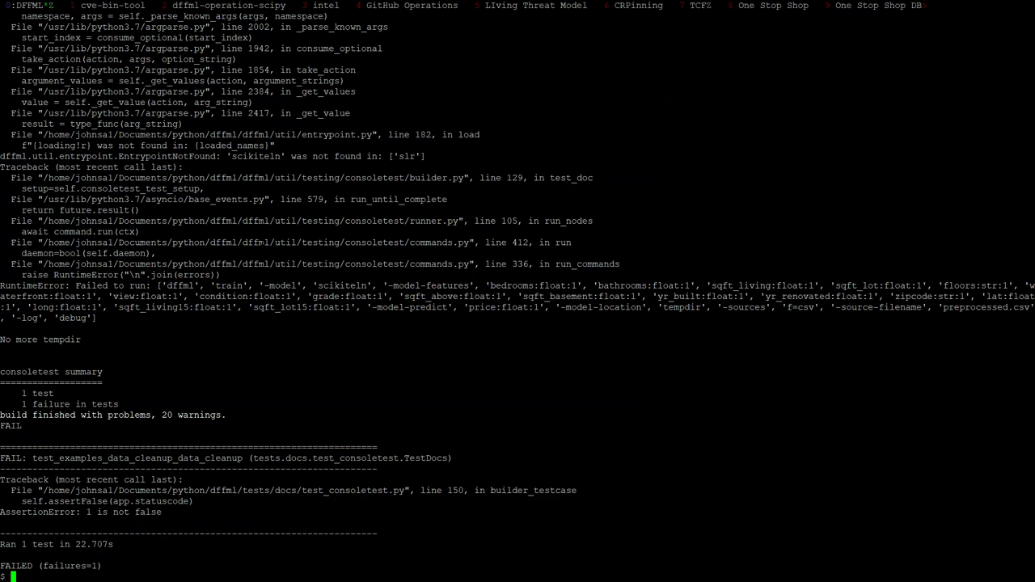
Append ' and scikit models' to the install sentence and ' dffml-model-scikit' to the pip line, then save
{"action": "key", "text": "ctrl+b"}
{"action": "key", "text": "z"}
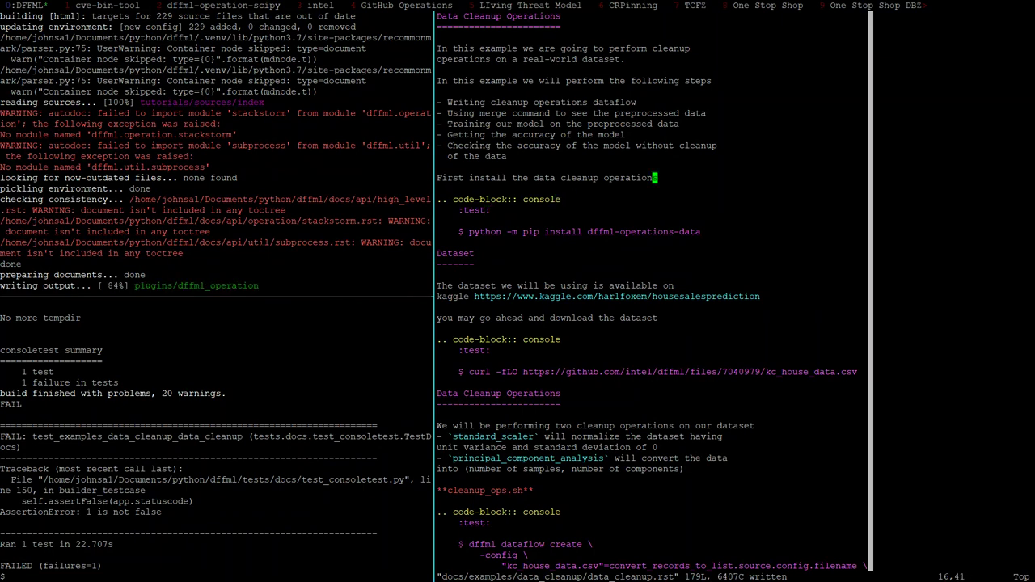
{"action": "key", "text": "k"}
{"action": "key", "text": "k"}
{"action": "key", "text": "k"}
{"action": "type", "text": "A and scikit models"}
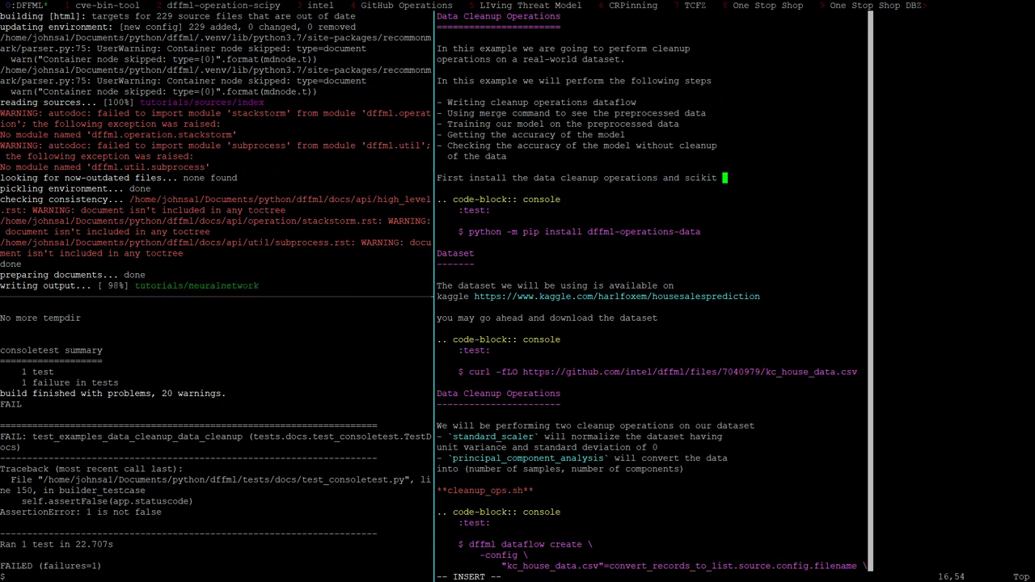
{"action": "key", "text": "Escape"}
{"action": "key", "text": "j"}
{"action": "key", "text": "j"}
{"action": "key", "text": "j"}
{"action": "key", "text": "j"}
{"action": "key", "text": "j"}
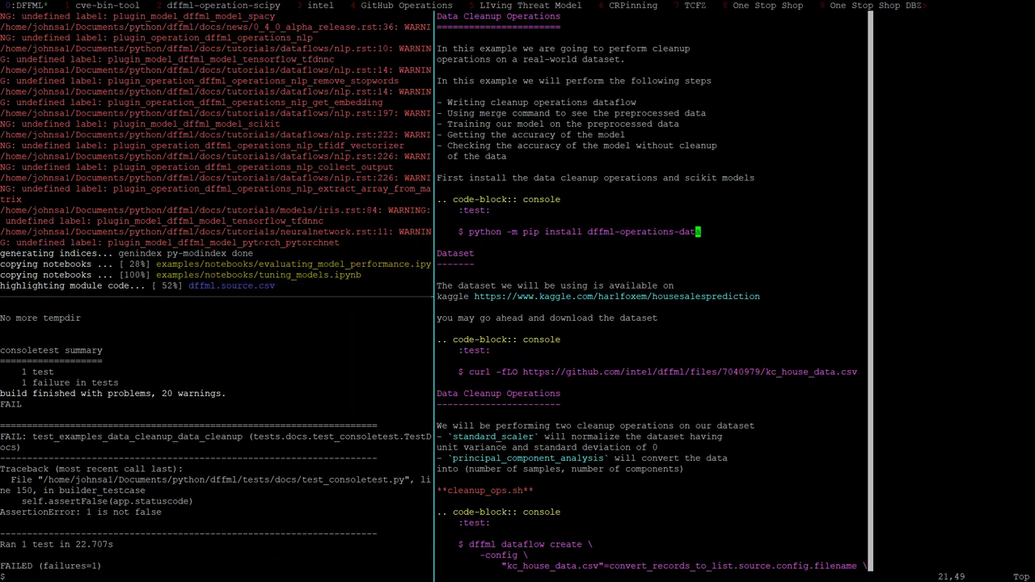
{"action": "type", "text": "A dffml-"}
{"action": "type", "text": "model-scikit"}
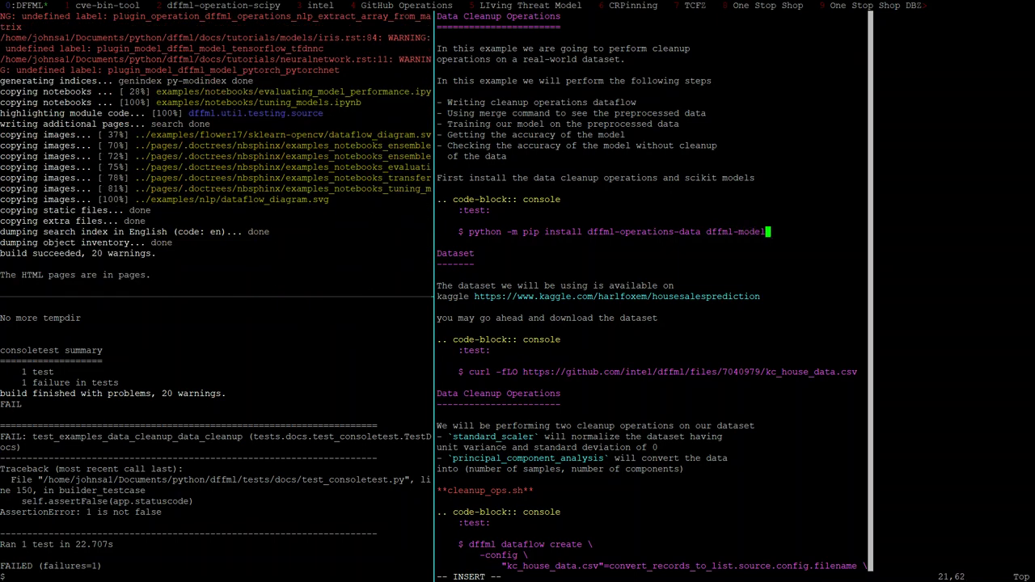
{"action": "type", "text": "w"}
{"action": "key", "text": "Return"}
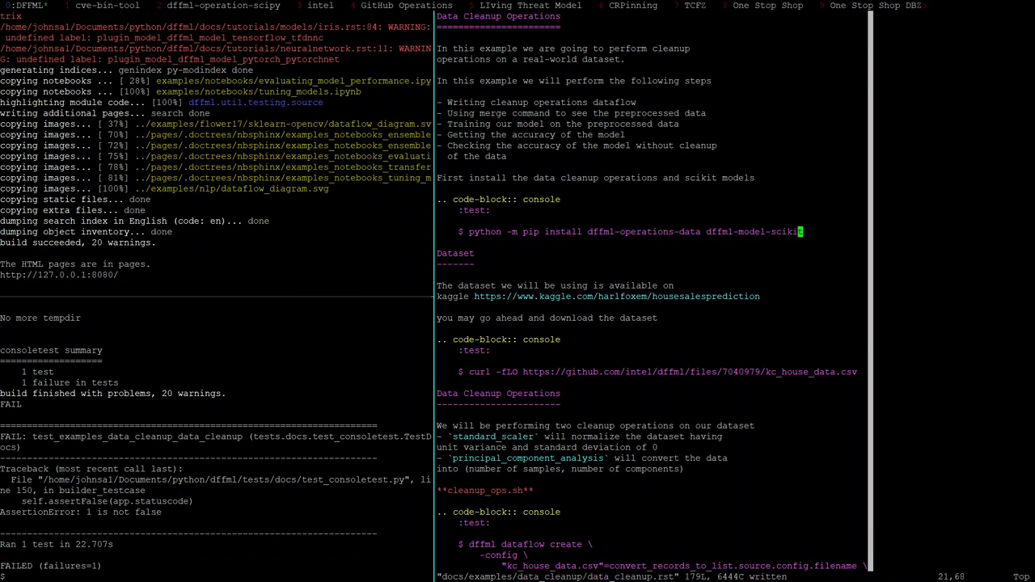
Move focus from the editor through the tmux panes to the docs server pane
{"action": "key", "text": "ctrl+b"}
{"action": "key", "text": "Left"}
{"action": "key", "text": "ctrl+b"}
{"action": "key", "text": "Up"}
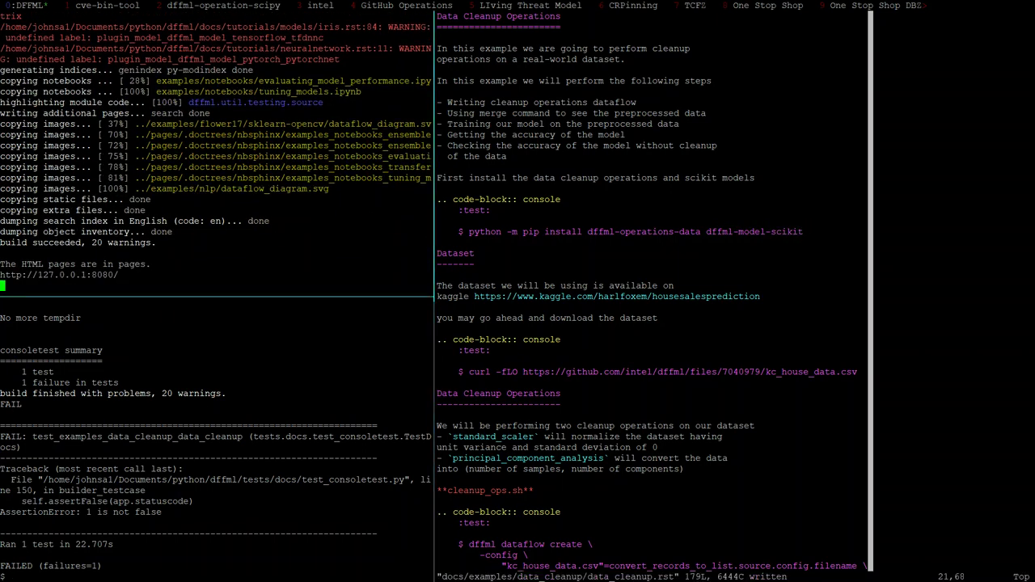
Reload the rebuilt Data Cleanup Operations page in Chrome and scroll through it to review
{"action": "key", "text": "alt+Tab"}
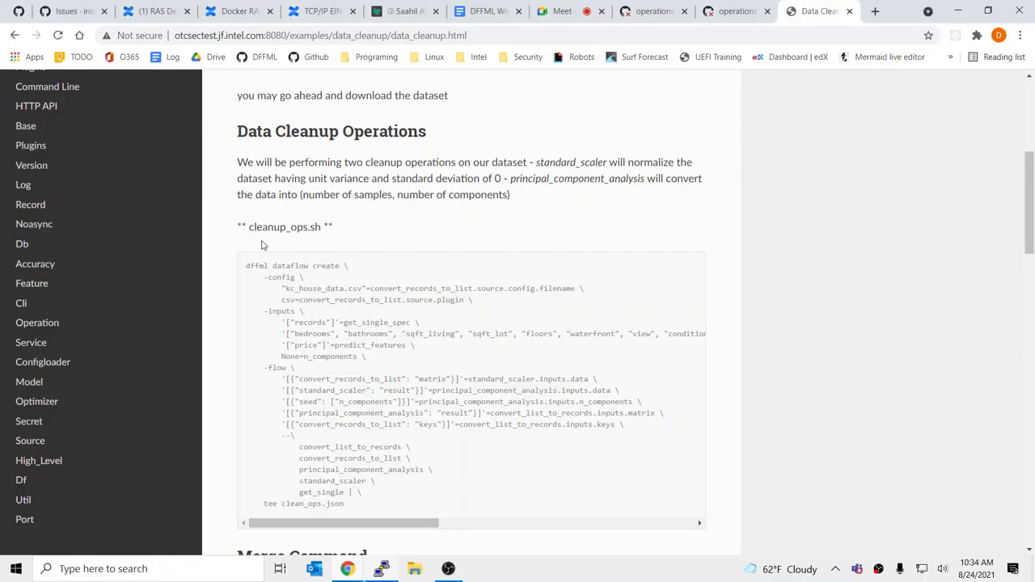
{"action": "key", "text": "ctrl+r"}
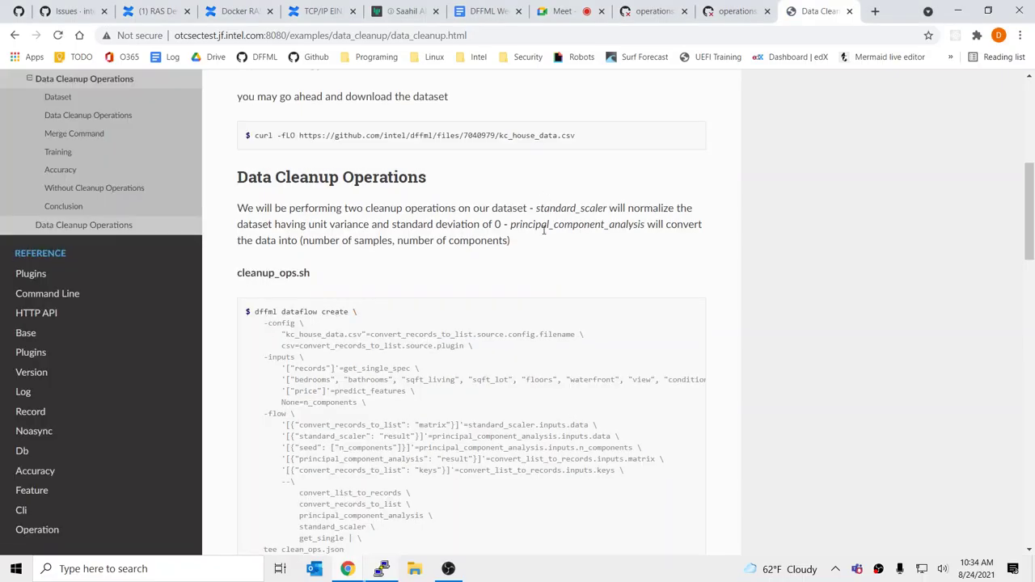
{"action": "scroll", "coordinate": [500, 253], "scroll_direction": "up", "scroll_amount": 3}
{"action": "scroll", "coordinate": [501, 252], "scroll_direction": "up", "scroll_amount": 2}
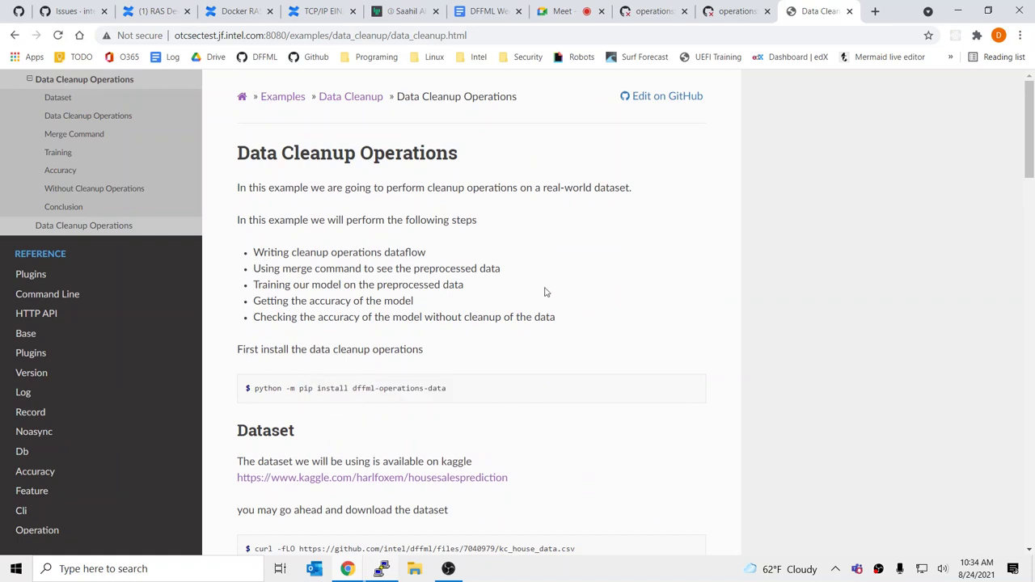
{"action": "scroll", "coordinate": [452, 375], "scroll_direction": "down", "scroll_amount": 3}
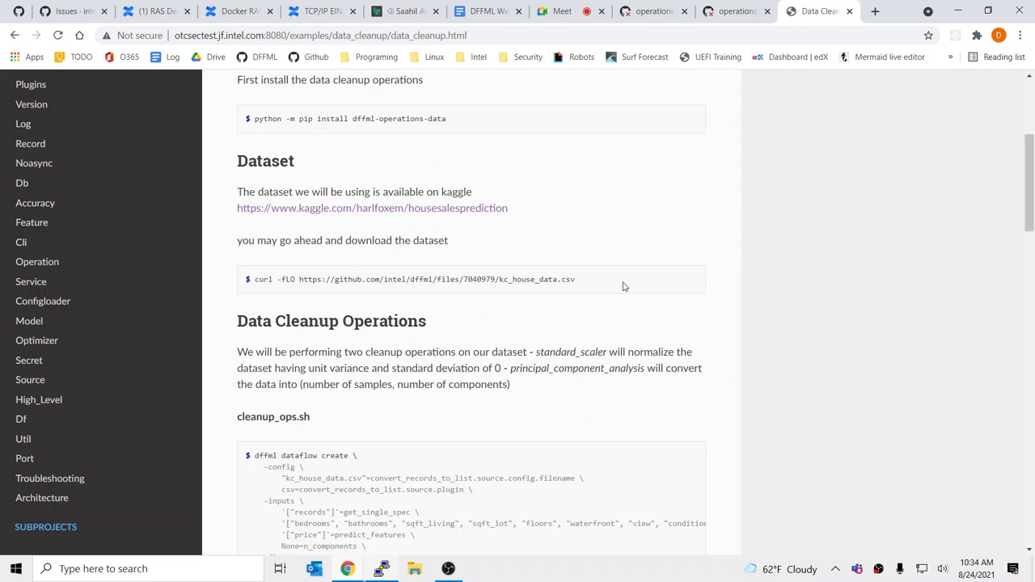
{"action": "scroll", "coordinate": [623, 286], "scroll_direction": "down", "scroll_amount": 2}
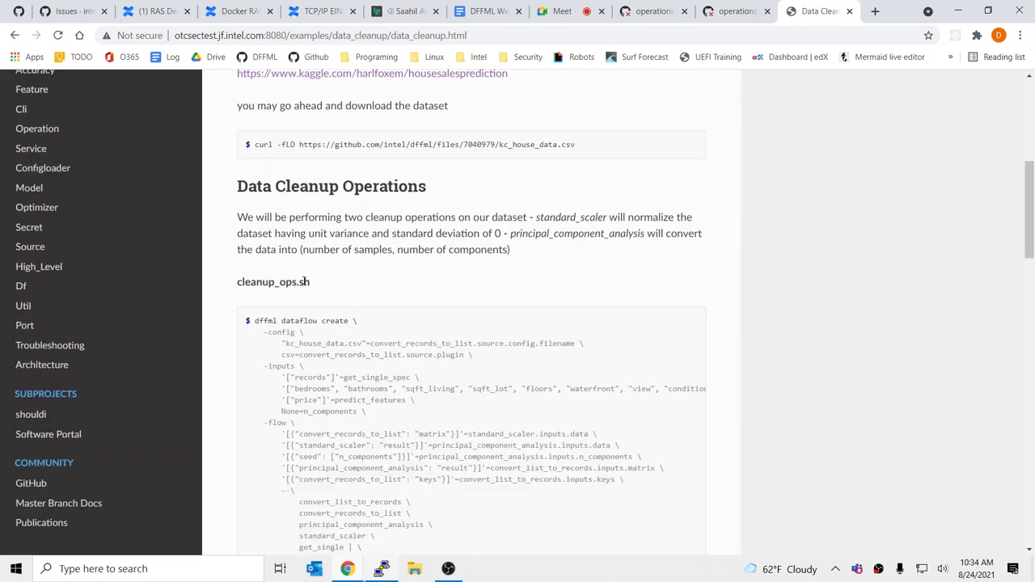
{"action": "scroll", "coordinate": [304, 281], "scroll_direction": "down", "scroll_amount": 3}
{"action": "scroll", "coordinate": [377, 342], "scroll_direction": "up", "scroll_amount": 4}
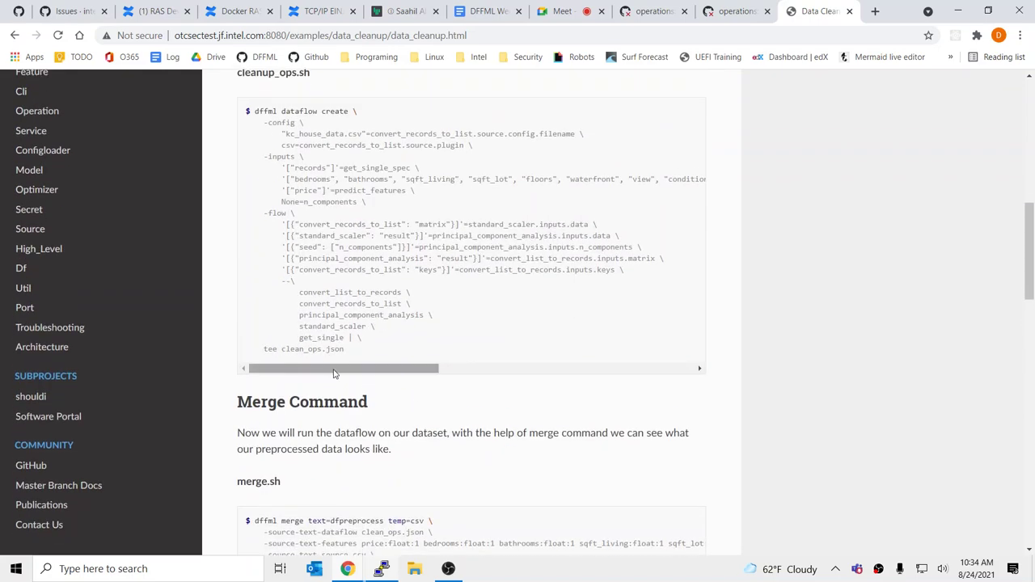
{"action": "scroll", "coordinate": [324, 309], "scroll_direction": "up", "scroll_amount": 2}
{"action": "key", "text": "alt+Tab"}
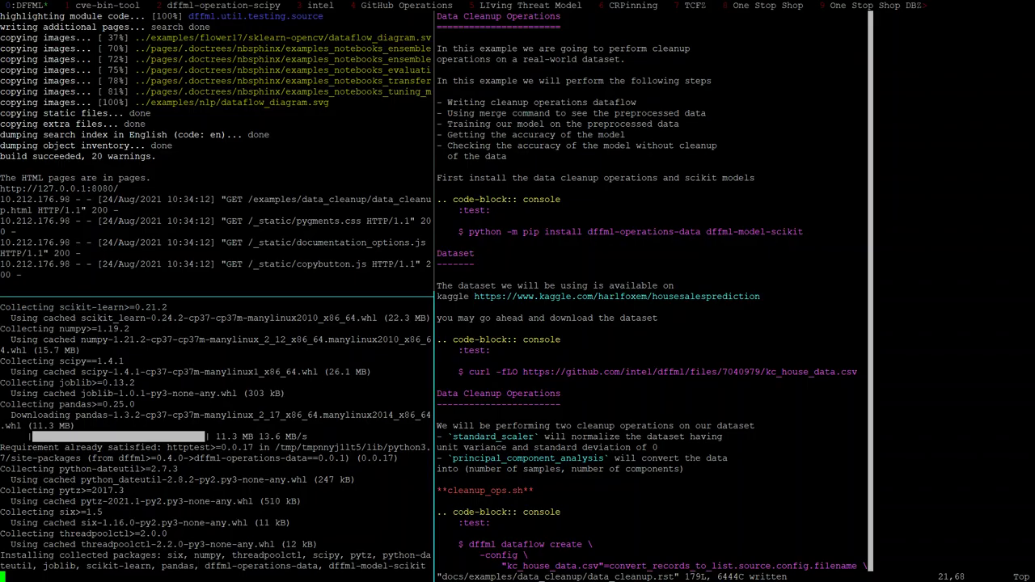
Remove the cleanup_ops.sh, merge.sh and train.sh label lines from data_cleanup.rst
{"action": "key", "text": "ctrl+b"}
{"action": "key", "text": "Right"}
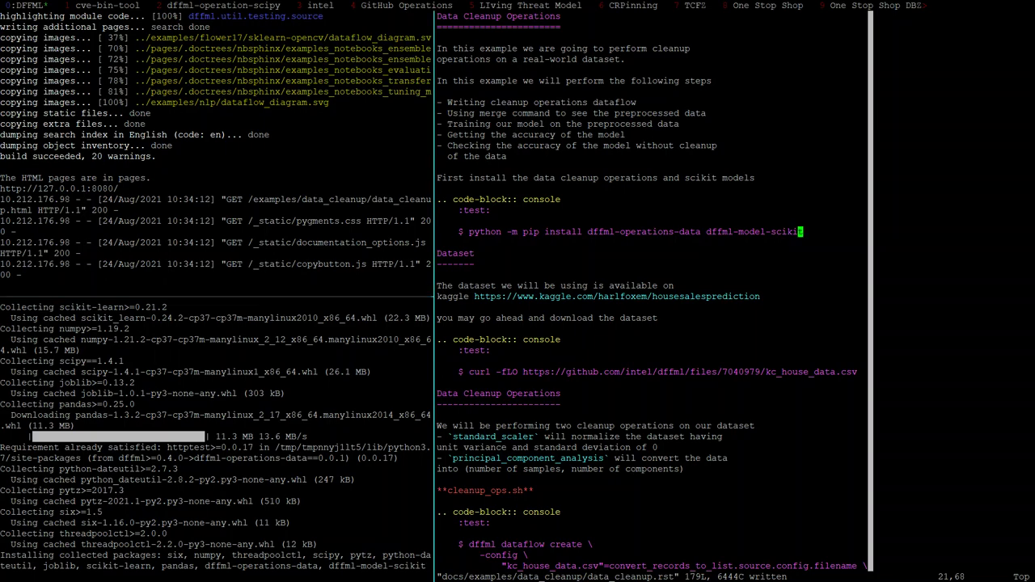
{"action": "key", "text": "j"}
{"action": "key", "text": "j"}
{"action": "key", "text": "j"}
{"action": "key", "text": "j"}
{"action": "key", "text": "j"}
{"action": "key", "text": "j"}
{"action": "key", "text": "j"}
{"action": "key", "text": "j"}
{"action": "key", "text": "j"}
{"action": "key", "text": "j"}
{"action": "key", "text": "j"}
{"action": "key", "text": "j"}
{"action": "key", "text": "j"}
{"action": "key", "text": "j"}
{"action": "key", "text": "j"}
{"action": "key", "text": "j"}
{"action": "key", "text": "j"}
{"action": "key", "text": "j"}
{"action": "key", "text": "j"}
{"action": "key", "text": "j"}
{"action": "key", "text": "j"}
{"action": "key", "text": "j"}
{"action": "key", "text": "j"}
{"action": "key", "text": "j"}
{"action": "key", "text": "j"}
{"action": "key", "text": "j"}
{"action": "key", "text": "j"}
{"action": "key", "text": "j"}
{"action": "key", "text": "j"}
{"action": "key", "text": "j"}
{"action": "key", "text": "j"}
{"action": "key", "text": "j"}
{"action": "key", "text": "j"}
{"action": "key", "text": "j"}
{"action": "key", "text": "j"}
{"action": "key", "text": "j"}
{"action": "key", "text": "j"}
{"action": "key", "text": "j"}
{"action": "key", "text": "j"}
{"action": "key", "text": "j"}
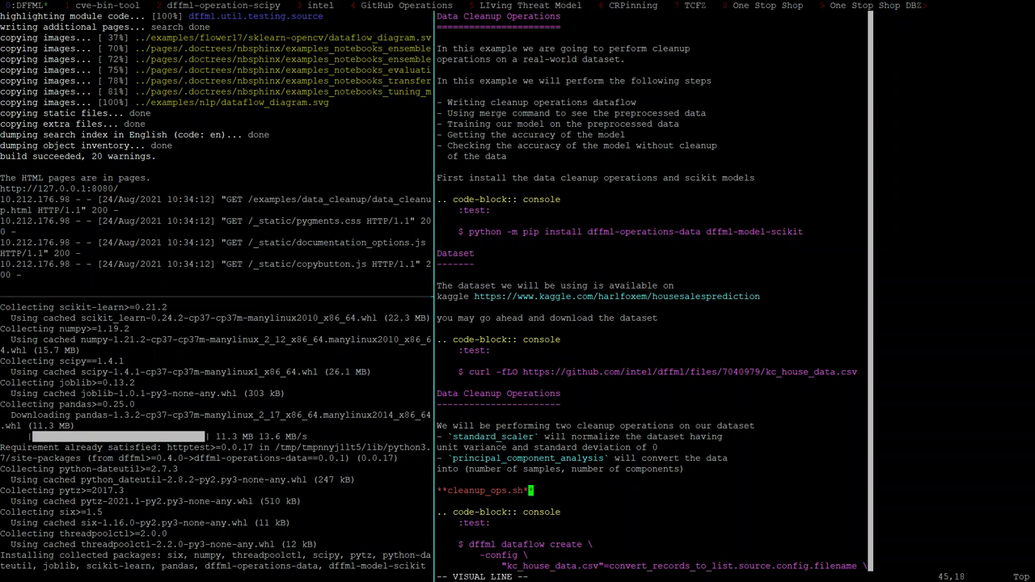
{"action": "key", "text": "j"}
{"action": "key", "text": "j"}
{"action": "key", "text": "j"}
{"action": "key", "text": "j"}
{"action": "key", "text": "j"}
{"action": "key", "text": "j"}
{"action": "key", "text": "j"}
{"action": "key", "text": "j"}
{"action": "key", "text": "j"}
{"action": "key", "text": "j"}
{"action": "key", "text": "j"}
{"action": "key", "text": "j"}
{"action": "key", "text": "j"}
{"action": "key", "text": "j"}
{"action": "key", "text": "j"}
{"action": "key", "text": "j"}
{"action": "key", "text": "j"}
{"action": "key", "text": "j"}
{"action": "key", "text": "j"}
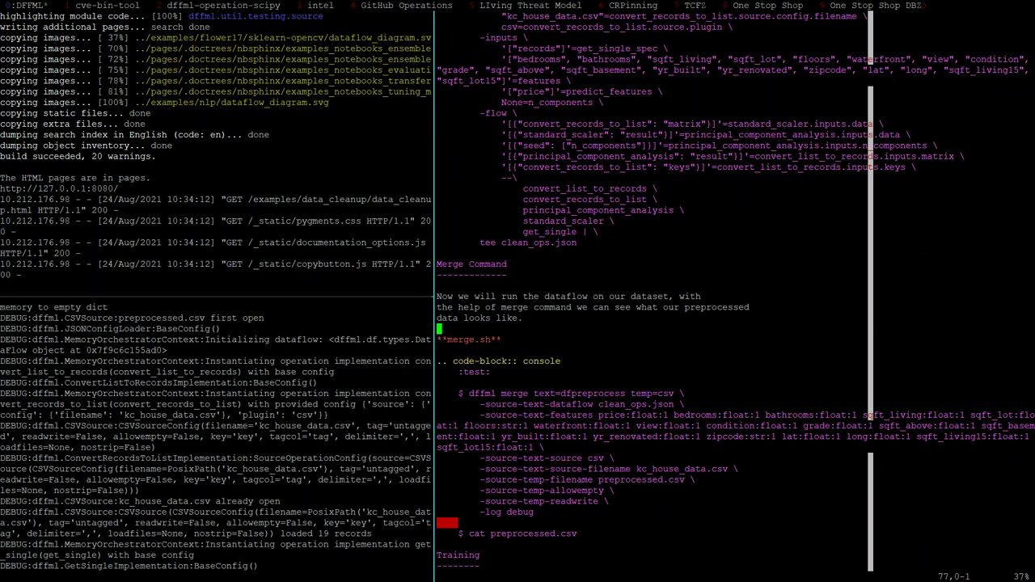
{"action": "key", "text": "j"}
{"action": "key", "text": "j"}
{"action": "key", "text": "j"}
{"action": "key", "text": "j"}
{"action": "key", "text": "j"}
{"action": "key", "text": "j"}
{"action": "key", "text": "j"}
{"action": "key", "text": "j"}
{"action": "key", "text": "j"}
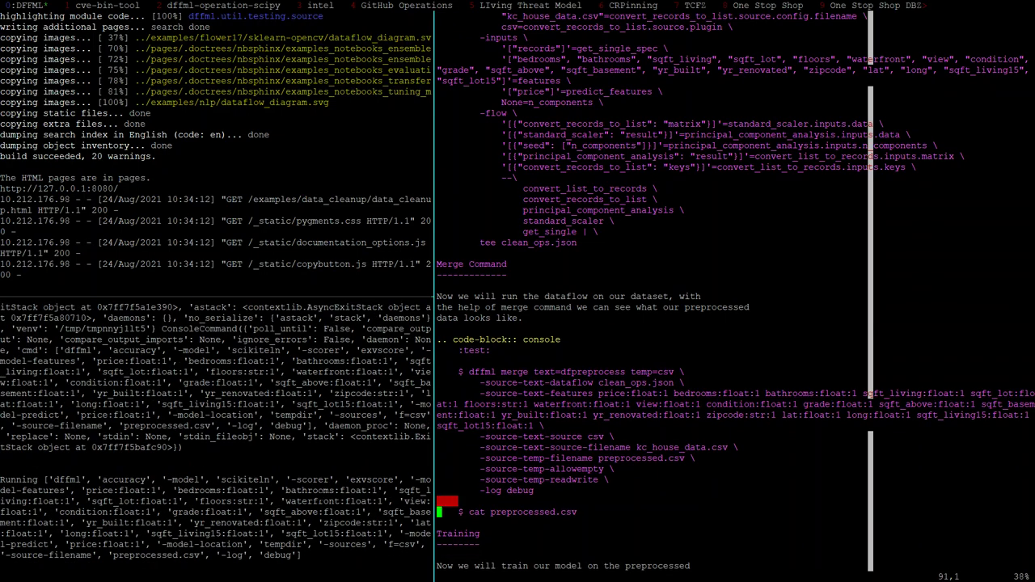
{"action": "key", "text": "A"}
{"action": "key", "text": "Escape"}
{"action": "key", "text": "j"}
{"action": "key", "text": "j"}
{"action": "key", "text": "j"}
{"action": "key", "text": "j"}
{"action": "key", "text": "j"}
{"action": "key", "text": "j"}
{"action": "key", "text": "j"}
{"action": "key", "text": "j"}
{"action": "key", "text": "j"}
{"action": "key", "text": "j"}
{"action": "key", "text": "j"}
{"action": "key", "text": "j"}
{"action": "key", "text": "j"}
{"action": "key", "text": "j"}
{"action": "key", "text": "j"}
{"action": "key", "text": "j"}
{"action": "key", "text": "j"}
{"action": "key", "text": "j"}
{"action": "key", "text": "j"}
{"action": "key", "text": "j"}
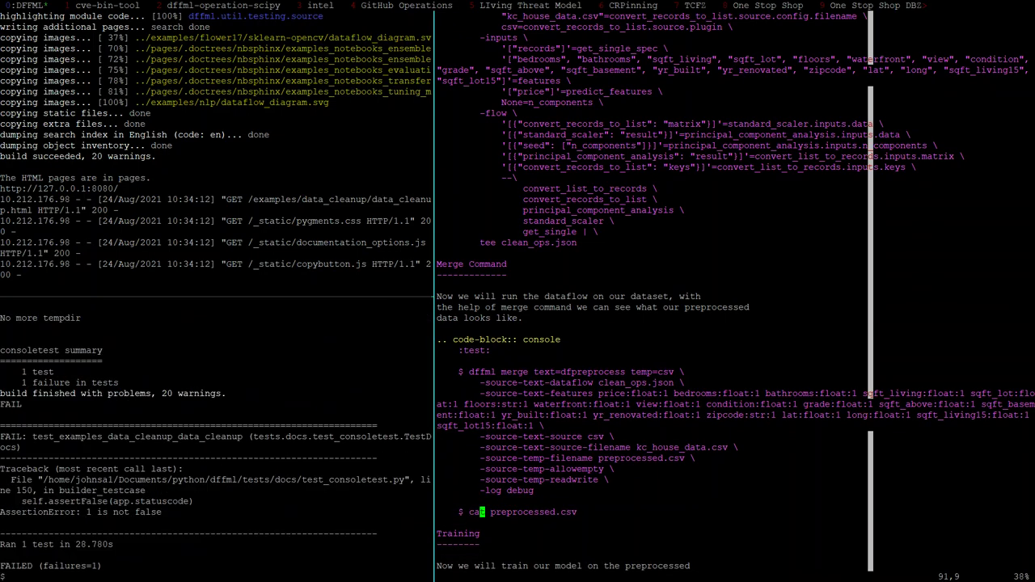
{"action": "key", "text": "k"}
{"action": "key", "text": "k"}
{"action": "key", "text": "k"}
{"action": "key", "text": "k"}
{"action": "key", "text": "k"}
{"action": "key", "text": "k"}
{"action": "key", "text": "k"}
{"action": "key", "text": "k"}
{"action": "key", "text": "k"}
{"action": "key", "text": "k"}
{"action": "key", "text": "k"}
{"action": "key", "text": "k"}
{"action": "key", "text": "k"}
{"action": "key", "text": "k"}
{"action": "key", "text": "k"}
{"action": "key", "text": "k"}
{"action": "key", "text": "k"}
{"action": "key", "text": "k"}
{"action": "key", "text": "k"}
{"action": "key", "text": "k"}
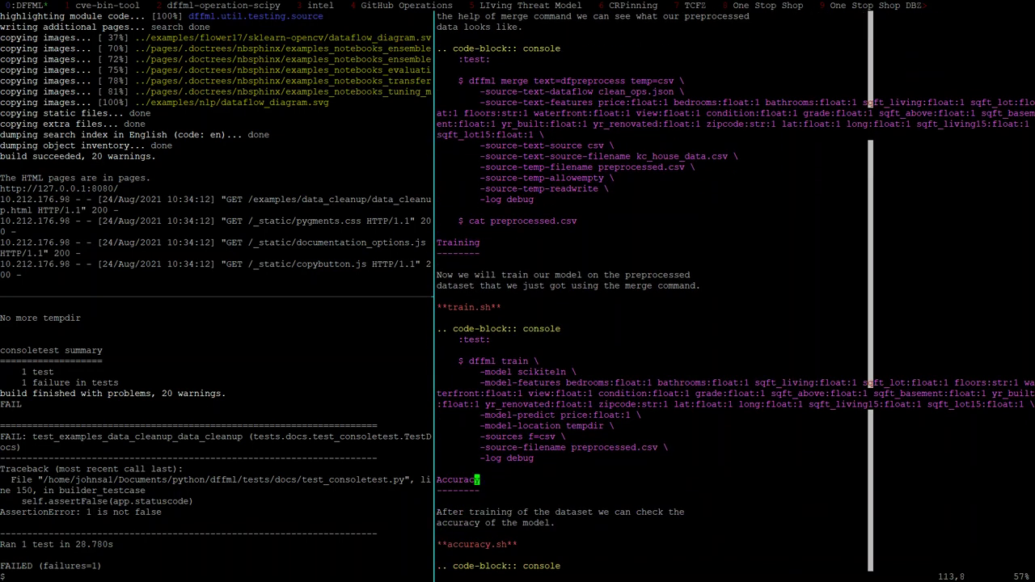
{"action": "key", "text": "d"}
{"action": "key", "text": "d"}
{"action": "key", "text": "d"}
{"action": "key", "text": "d"}
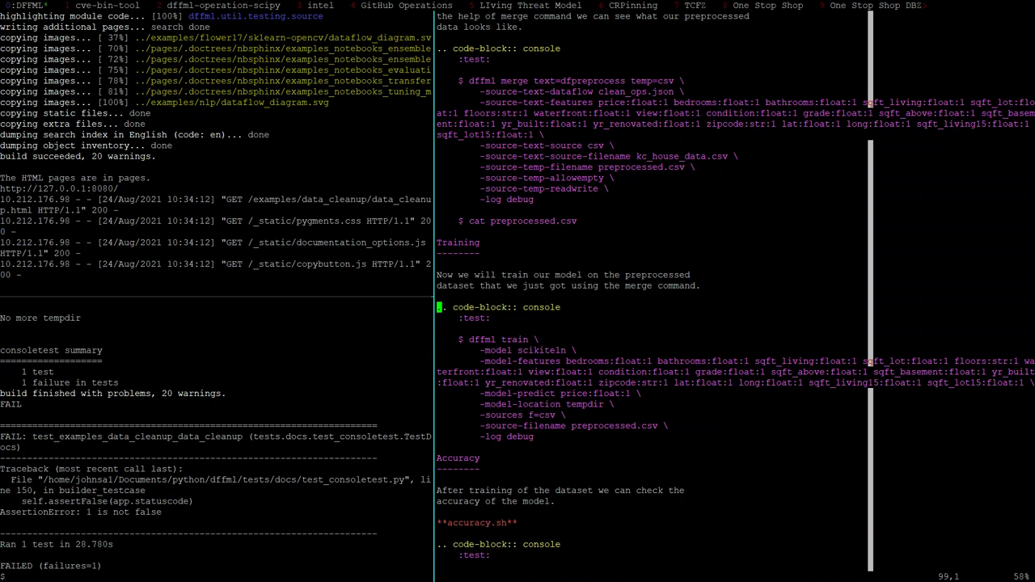
Delete the accuracy.sh label line and save data_cleanup.rst with :w
{"action": "key", "text": "j"}
{"action": "key", "text": "j"}
{"action": "key", "text": "j"}
{"action": "key", "text": "j"}
{"action": "key", "text": "j"}
{"action": "key", "text": "j"}
{"action": "key", "text": "j"}
{"action": "key", "text": "j"}
{"action": "key", "text": "j"}
{"action": "key", "text": "j"}
{"action": "key", "text": "j"}
{"action": "key", "text": "j"}
{"action": "key", "text": "j"}
{"action": "key", "text": "j"}
{"action": "key", "text": "j"}
{"action": "key", "text": "j"}
{"action": "key", "text": "j"}
{"action": "key", "text": "j"}
{"action": "key", "text": "j"}
{"action": "key", "text": "j"}
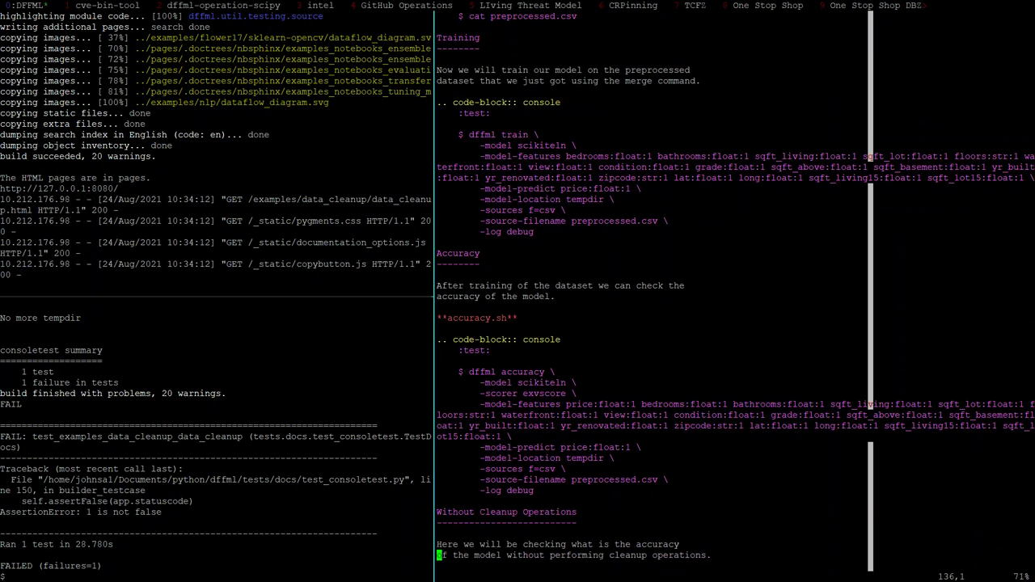
{"action": "key", "text": "k"}
{"action": "key", "text": "k"}
{"action": "key", "text": "k"}
{"action": "key", "text": "k"}
{"action": "key", "text": "k"}
{"action": "key", "text": "k"}
{"action": "key", "text": "k"}
{"action": "key", "text": "k"}
{"action": "key", "text": "k"}
{"action": "key", "text": "k"}
{"action": "key", "text": "k"}
{"action": "key", "text": "k"}
{"action": "key", "text": "k"}
{"action": "key", "text": "k"}
{"action": "key", "text": "k"}
{"action": "key", "text": "k"}
{"action": "key", "text": "k"}
{"action": "key", "text": "k"}
{"action": "key", "text": "k"}
{"action": "key", "text": "k"}
{"action": "key", "text": "j"}
{"action": "key", "text": "j"}
{"action": "key", "text": "j"}
{"action": "key", "text": "shift+v"}
{"action": "type", "text": "d:w"}
{"action": "key", "text": "Return"}
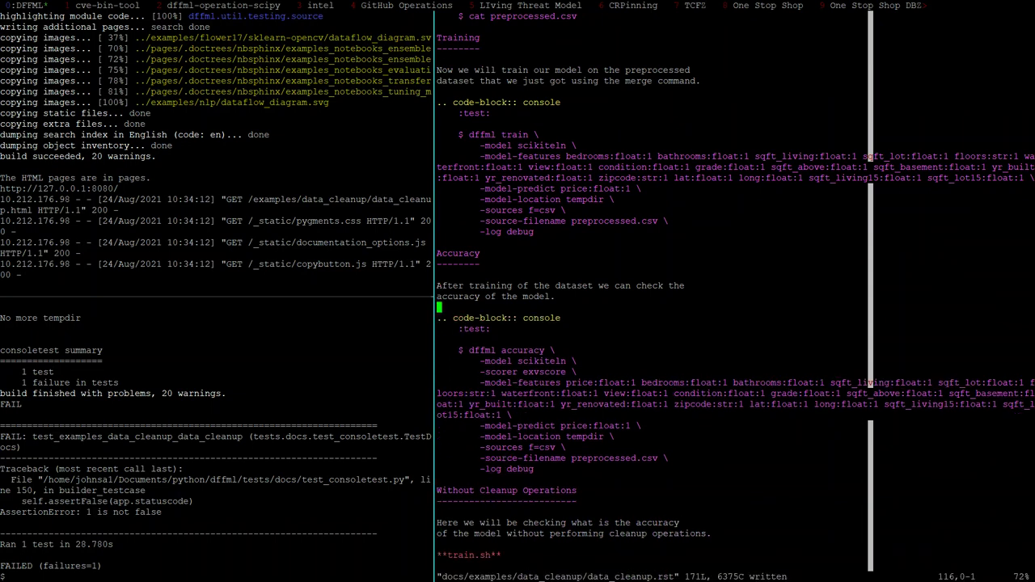
{"action": "key", "text": "ctrl+b"}
{"action": "key", "text": "o"}
{"action": "key", "text": "ctrl+b"}
{"action": "key", "text": "o"}
{"action": "key", "text": "ctrl+b"}
{"action": "key", "text": "o"}
{"action": "key", "text": "ctrl+b"}
{"action": "key", "text": "ctrl+b"}
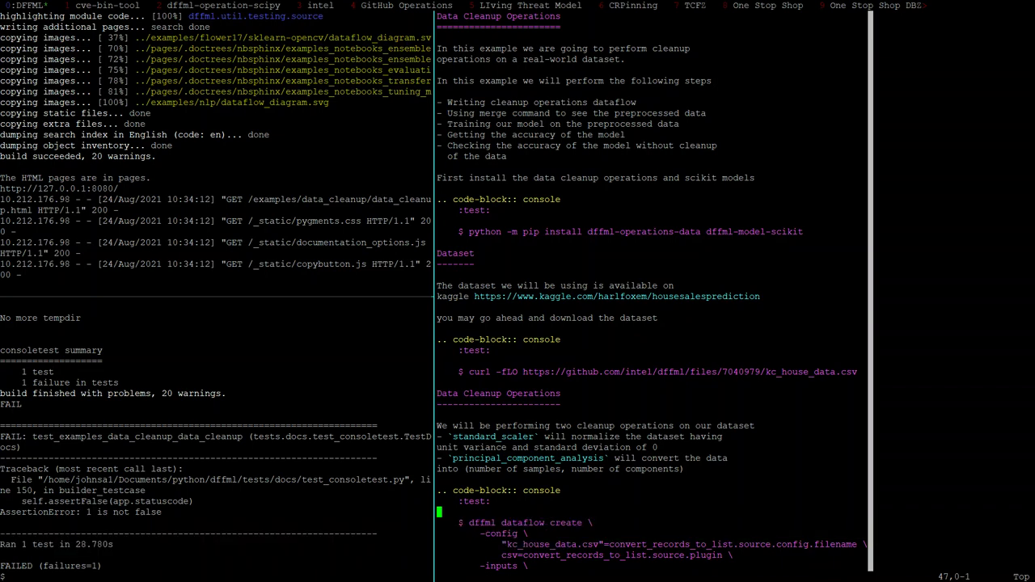
{"action": "key", "text": "j"}
{"action": "key", "text": "j"}
{"action": "key", "text": "j"}
{"action": "key", "text": "j"}
{"action": "key", "text": "j"}
{"action": "key", "text": "j"}
{"action": "key", "text": "j"}
{"action": "key", "text": "j"}
{"action": "key", "text": "j"}
{"action": "key", "text": "j"}
{"action": "key", "text": "j"}
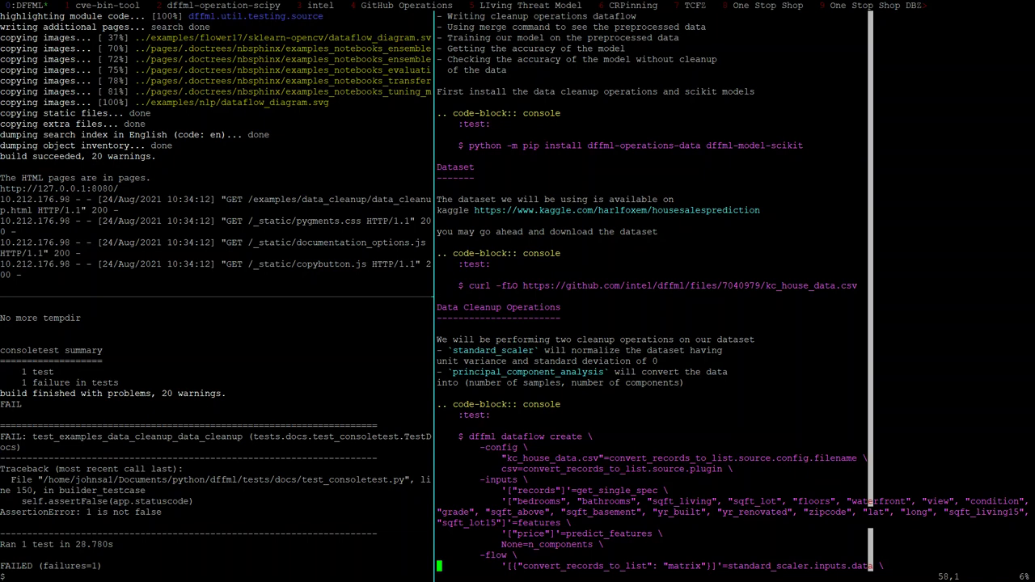
In a new shell below the editor, start a gh issue titled 'util: testing: consoletest: Make it easier to run during development of docs'
{"action": "key", "text": "ctrl+b"}
{"action": "key", "text": "quotedbl"}
{"action": "type", "text": "gh"}
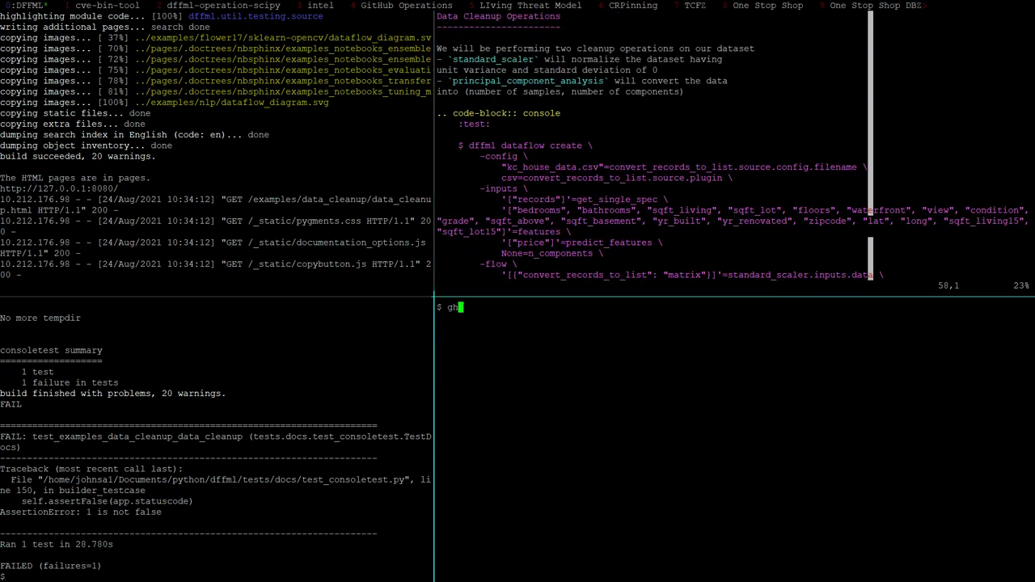
{"action": "type", "text": " issue create -t 'util: testing: consoletest;"}
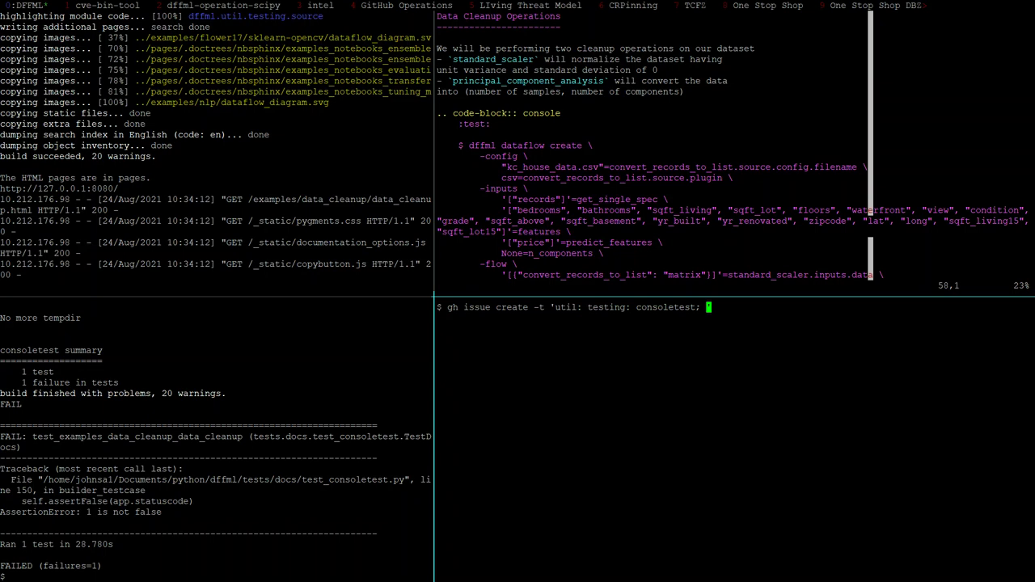
{"action": "key", "text": "BackSpace"}
{"action": "key", "text": "BackSpace"}
{"action": "type", "text": ": Make it easier"}
{"action": "type", "text": "to run d"}
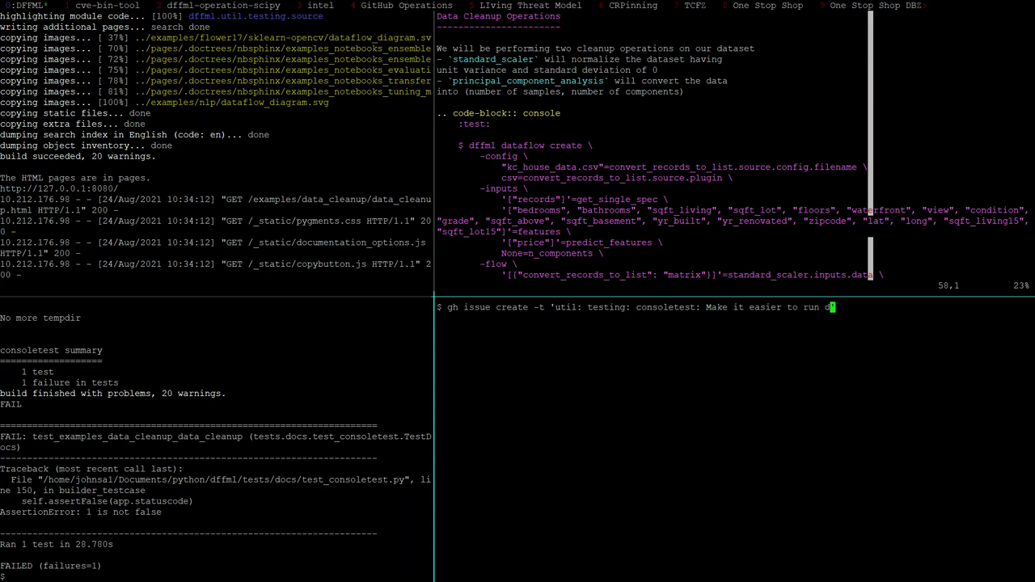
{"action": "type", "text": "uring development of docs"}
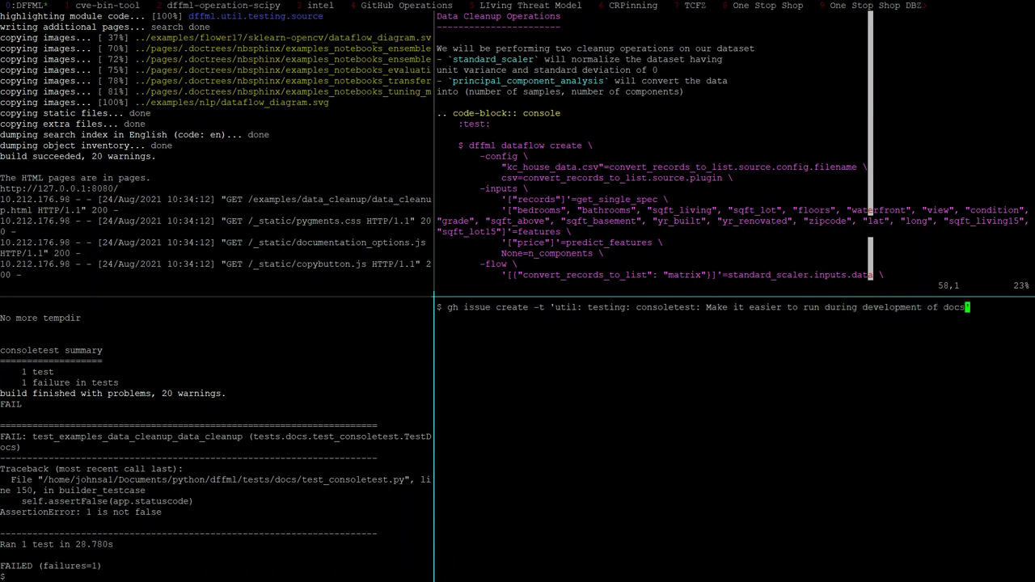
{"action": "type", "text": "' -b 'We should add the abvili"}
Write the issue body: skip venv creation and run in a predefined directory instead of a tempdir
{"action": "key", "text": "BackSpace"}
{"action": "key", "text": "BackSpace"}
{"action": "key", "text": "BackSpace"}
{"action": "key", "text": "BackSpace"}
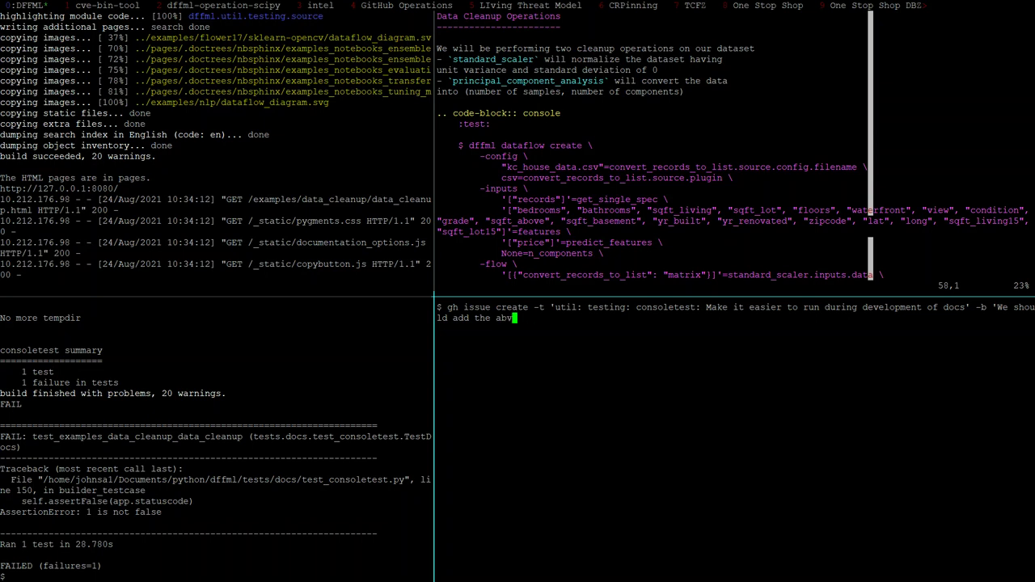
{"action": "type", "text": "ilityt"}
{"action": "key", "text": "BackSpace"}
{"action": "type", "text": "to"}
{"action": "key", "text": "BackSpace"}
{"action": "key", "text": "BackSpace"}
{"action": "key", "text": "BackSpace"}
{"action": "type", "text": "to skip running the "}
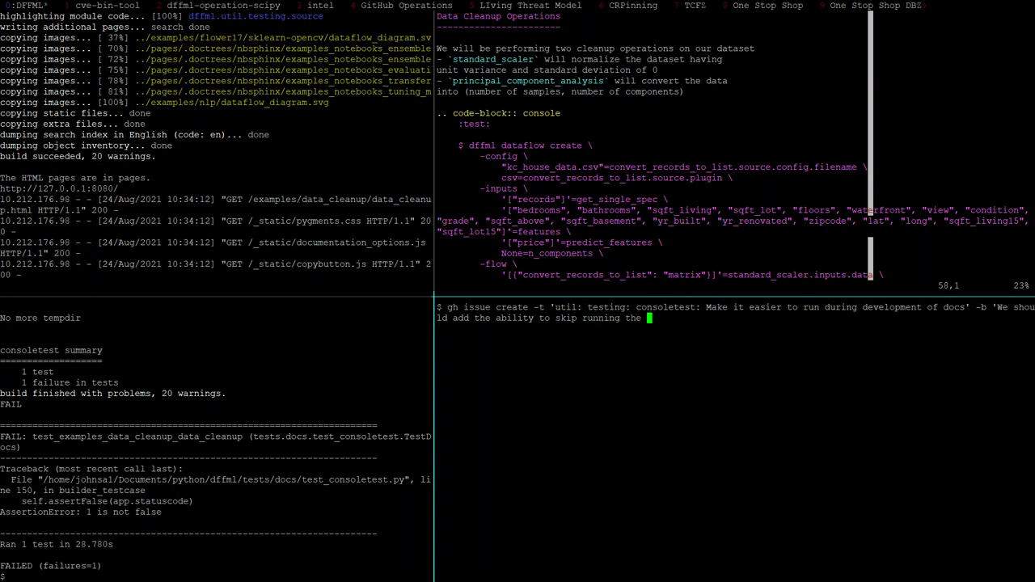
{"action": "type", "text": "venv creation , we shou"}
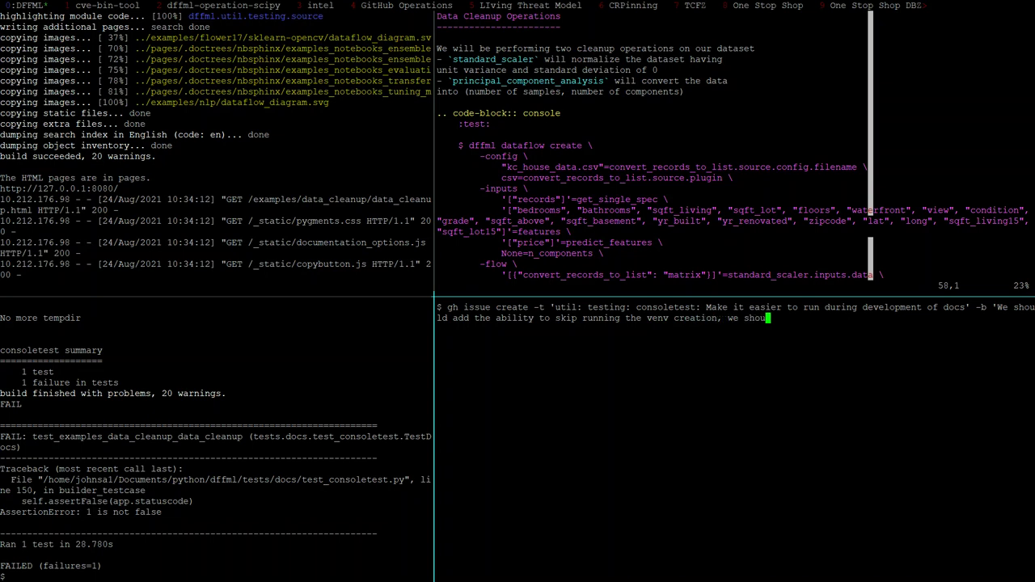
{"action": "type", "text": "ld add the ability to not run"}
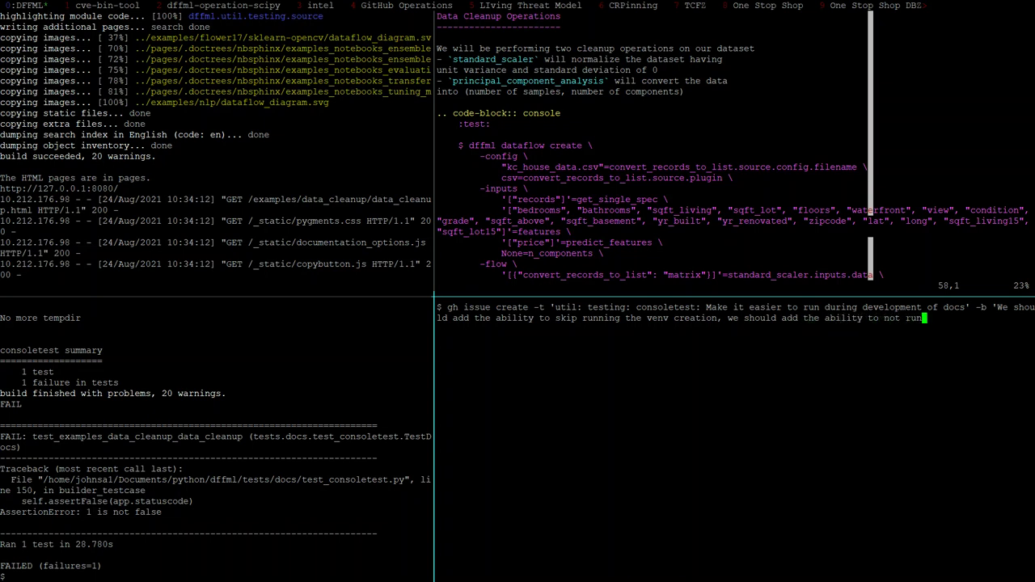
{"action": "type", "text": " in a tempdir and isn"}
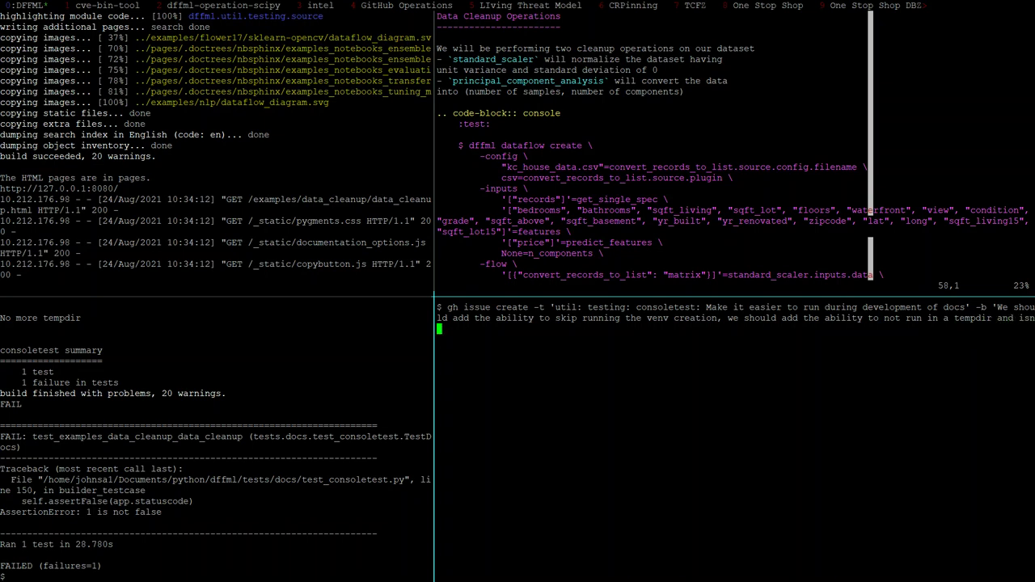
{"action": "key", "text": "BackSpace"}
{"action": "key", "text": "BackSpace"}
{"action": "key", "text": "BackSpace"}
{"action": "type", "text": "instead run in a predefined directory'"}
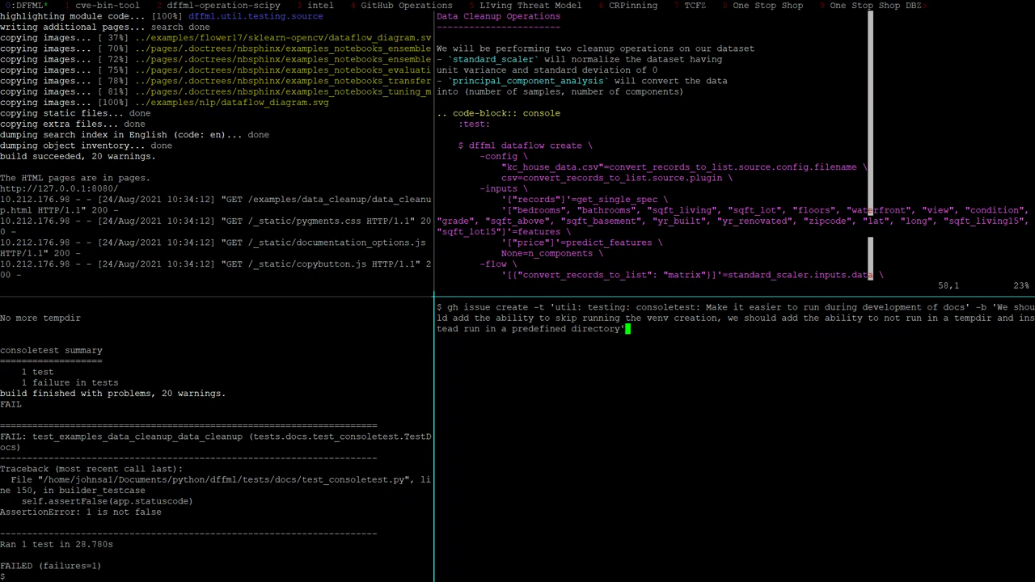
Submit the consoletest issue as intel/dffml issue 1204 and cancel the recalled duplicate command
{"action": "key", "text": "Return"}
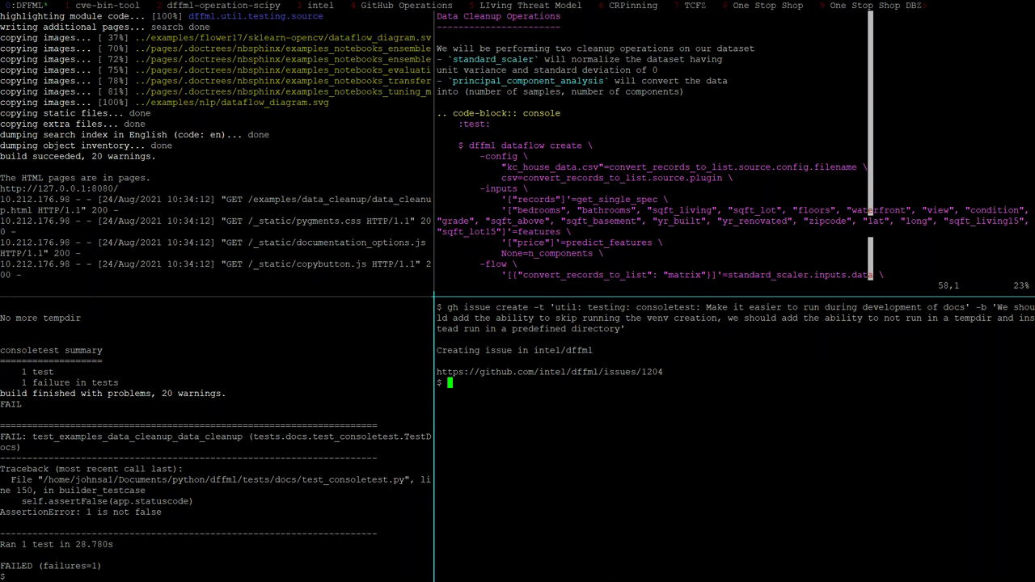
{"action": "key", "text": "Up"}
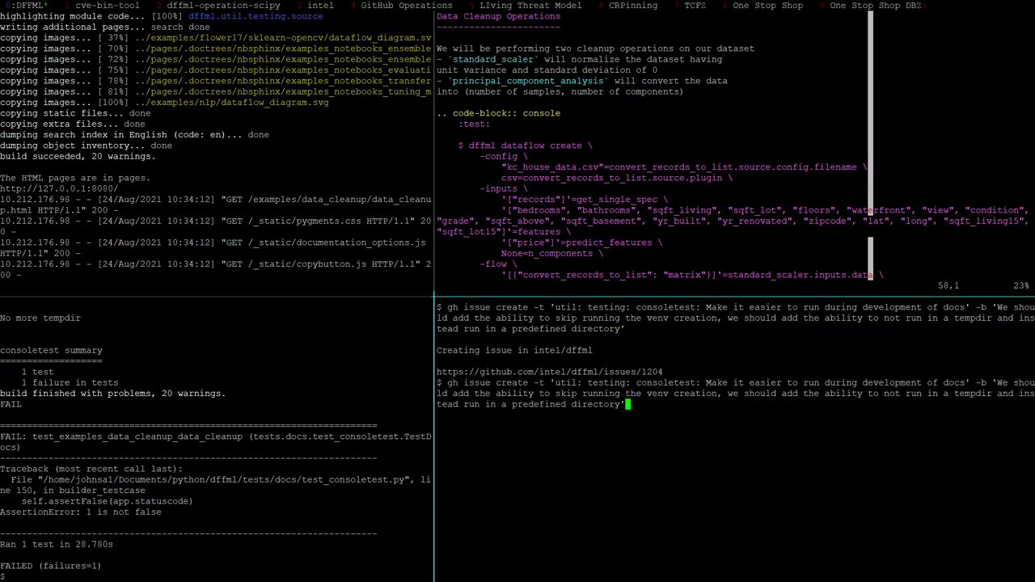
{"action": "key", "text": "ctrl+c"}
{"action": "key", "text": "alt+Tab"}
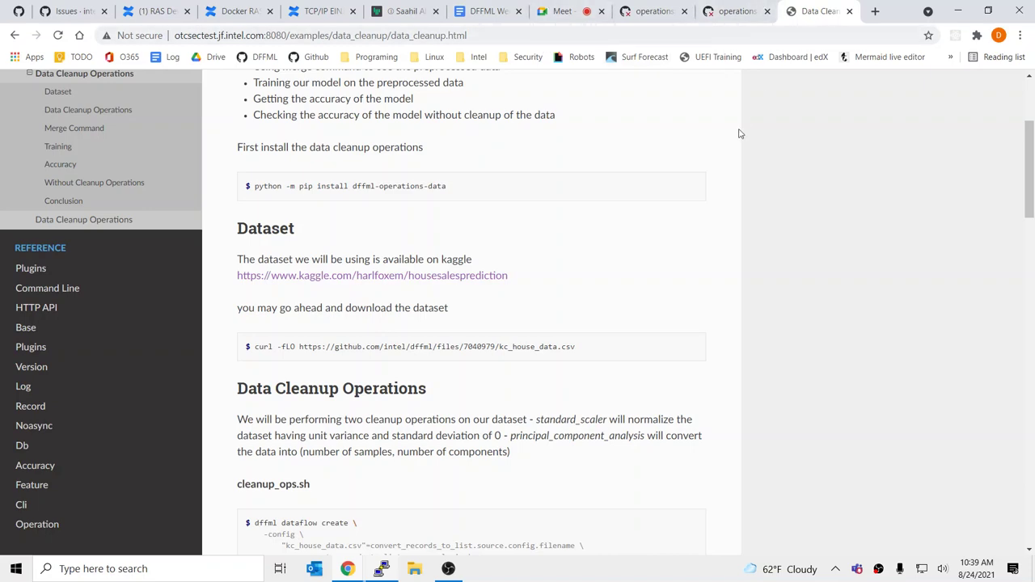
{"action": "key", "text": "alt+Tab"}
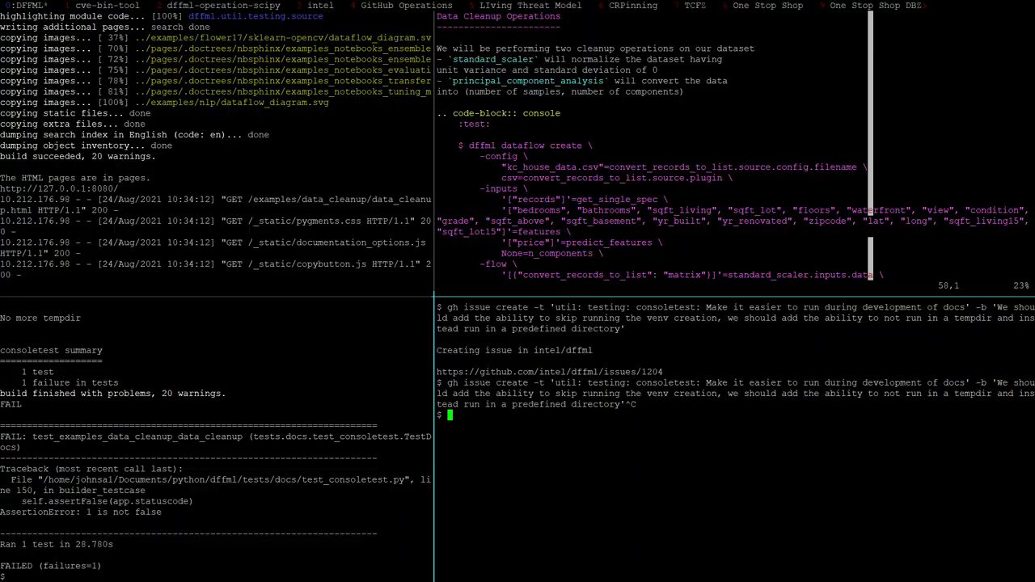
{"action": "key", "text": "alt+Tab"}
In the DFFML Weekly Sync minutes, rename the GSoC item to 'Docs' and start an indented sub-bullet
{"action": "left_click", "coordinate": [490, 11]}
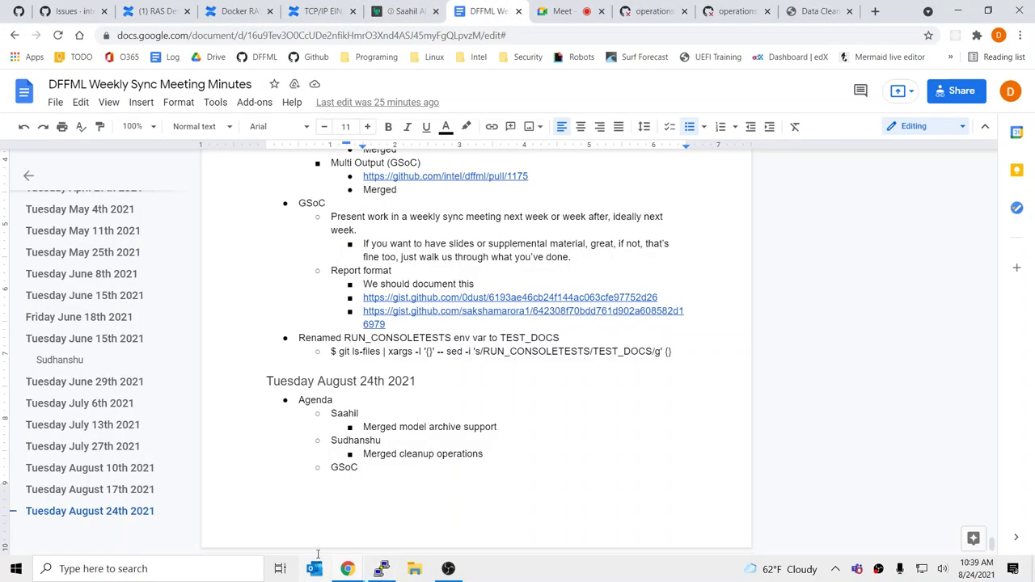
{"action": "left_click", "coordinate": [423, 477]}
{"action": "key", "text": "BackSpace"}
{"action": "key", "text": "BackSpace"}
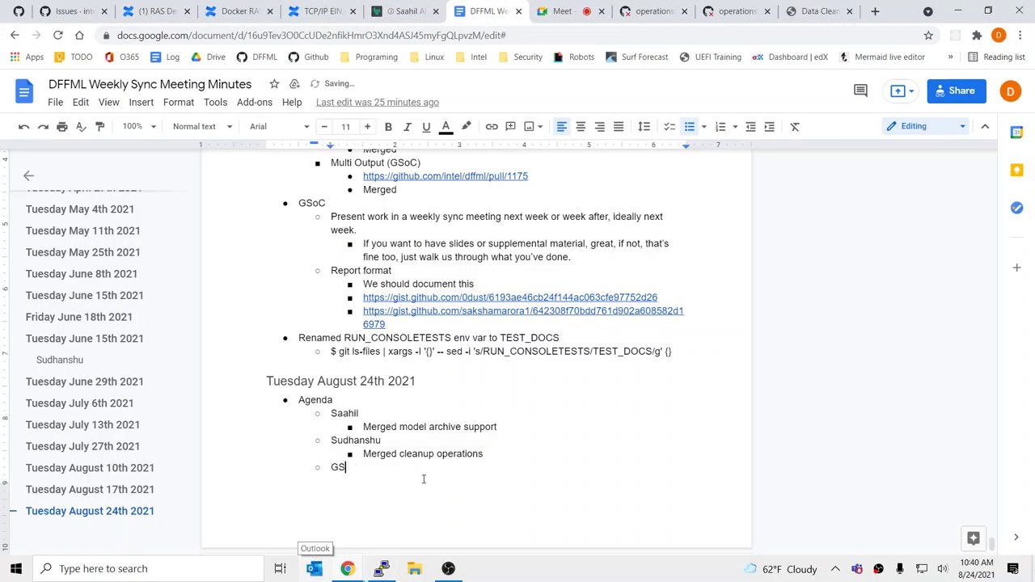
{"action": "key", "text": "BackSpace"}
{"action": "key", "text": "BackSpace"}
{"action": "type", "text": "Docs"}
{"action": "key", "text": "Return"}
{"action": "key", "text": "Tab"}
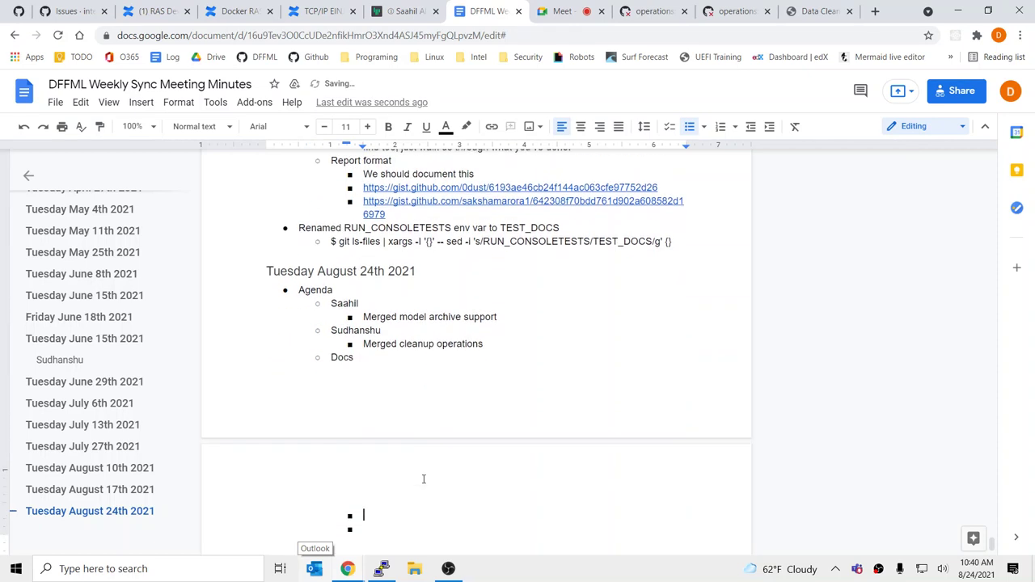
Add a bullet about the Test Driven Development video from docs/contributing/testing.rst
{"action": "type", "text": "We "}
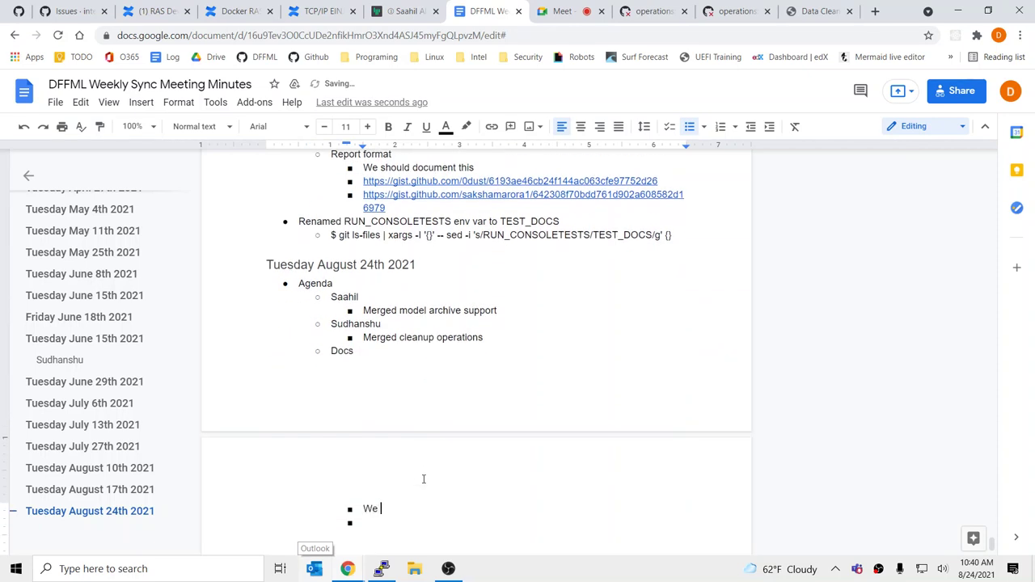
{"action": "type", "text": "should like to t"}
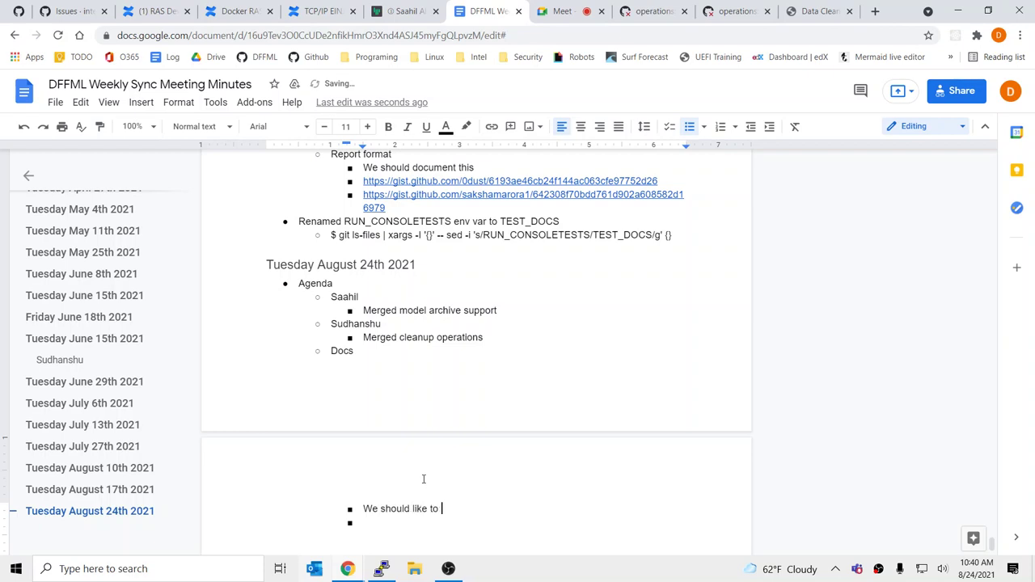
{"action": "key", "text": "BackSpace"}
{"action": "type", "text": "TDD"}
{"action": "key", "text": "BackSpace"}
{"action": "key", "text": "BackSpace"}
{"action": "type", "text": "est Driven Development vid"}
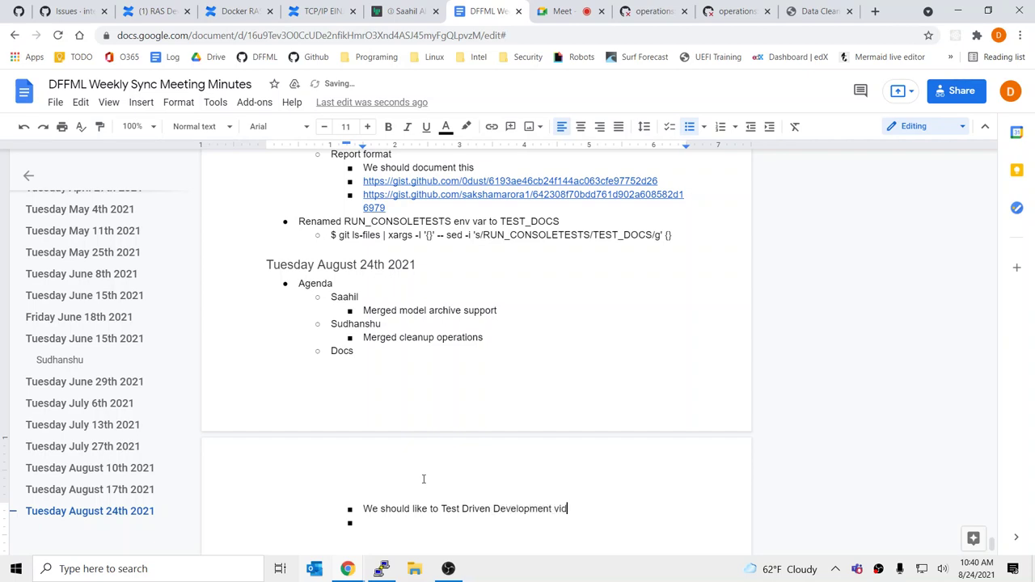
{"action": "type", "text": "eo from testing.rst"}
{"action": "key", "text": "Left"}
{"action": "key", "text": "Left"}
{"action": "key", "text": "Left"}
{"action": "key", "text": "Left"}
{"action": "key", "text": "Left"}
{"action": "key", "text": "Left"}
{"action": "key", "text": "Left"}
{"action": "key", "text": "Left"}
{"action": "key", "text": "Left"}
{"action": "key", "text": "Left"}
{"action": "key", "text": "Left"}
{"action": "type", "text": "docs/contributing/"}
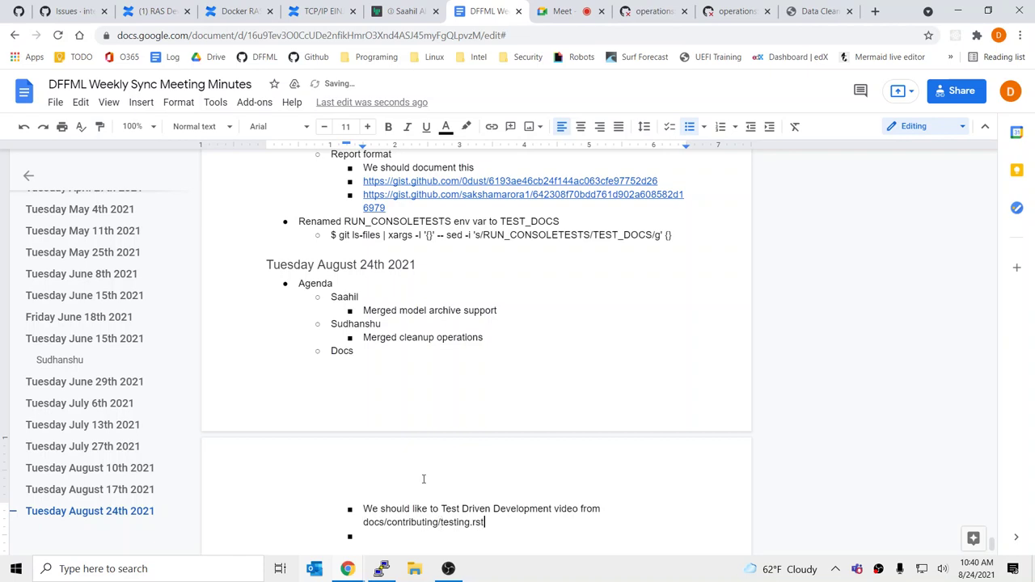
{"action": "key", "text": "End"}
{"action": "key", "text": "Down"}
Add 'We should link to consoletest video from' with the pasted testing.rst path, fixing 'like' to 'link'
{"action": "type", "text": "We should link to"}
{"action": "double_click", "coordinate": [420, 510]}
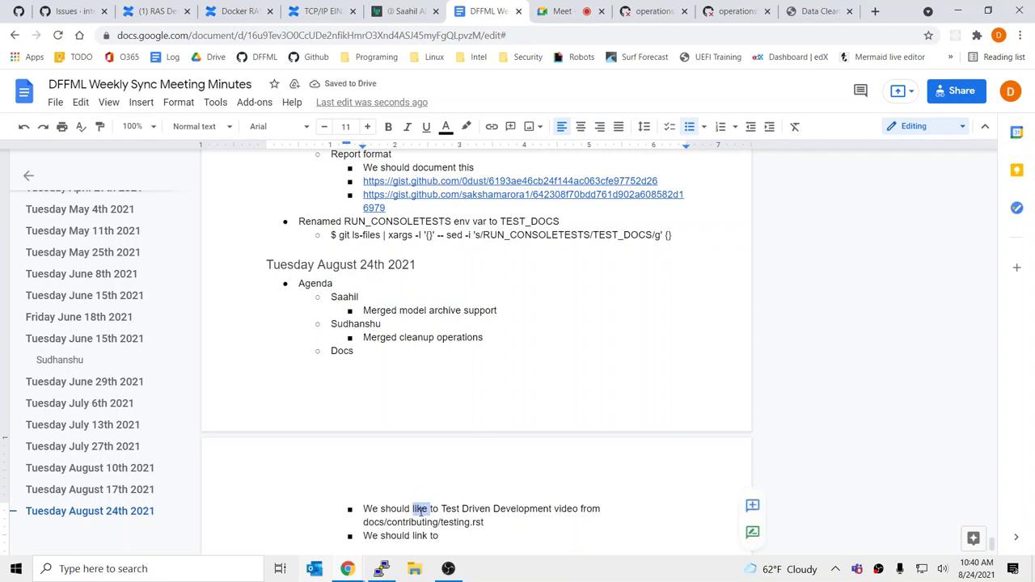
{"action": "type", "text": "link"}
{"action": "key", "text": "Down"}
{"action": "key", "text": "Down"}
{"action": "key", "text": "End"}
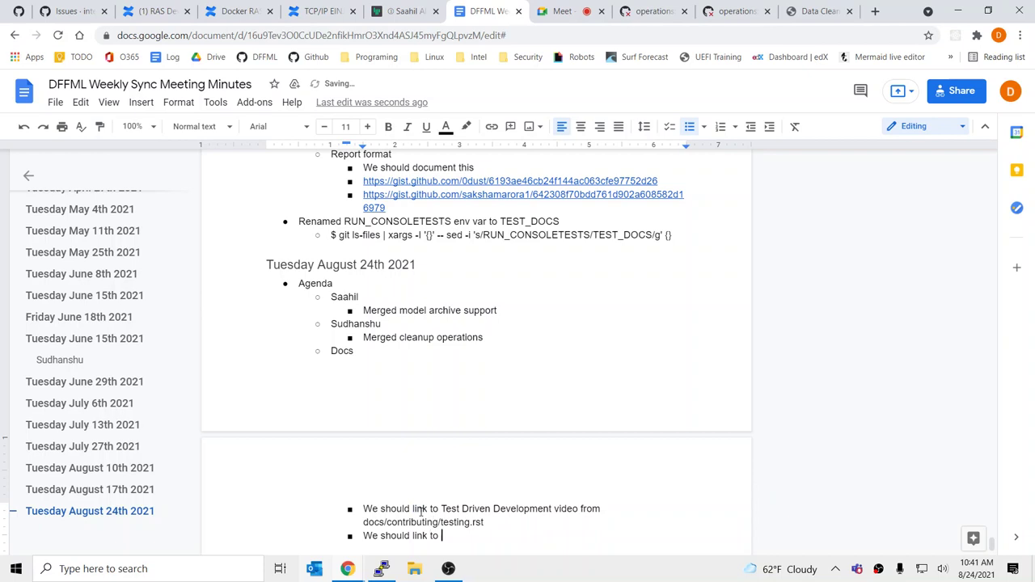
{"action": "type", "text": "consoletest"}
{"action": "type", "text": " video "}
{"action": "type", "text": "sh"}
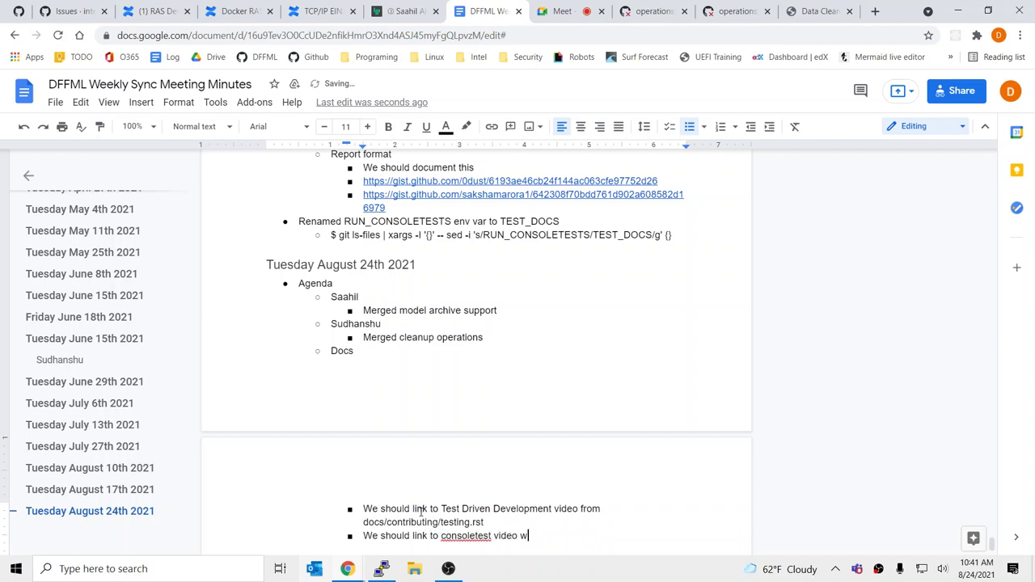
{"action": "key", "text": "BackSpace"}
{"action": "key", "text": "BackSpace"}
{"action": "type", "text": "from"}
{"action": "left_click_drag", "start_coordinate": [363, 521], "coordinate": [550, 550]}
{"action": "left_click", "coordinate": [548, 479], "text": "shift"}
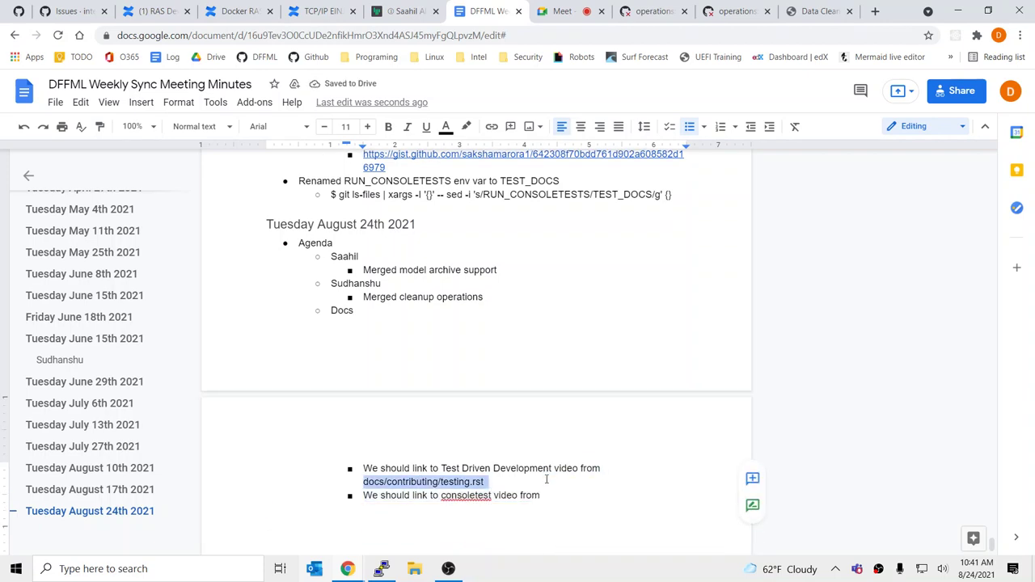
{"action": "key", "text": "ctrl+c"}
{"action": "left_click", "coordinate": [583, 501]}
{"action": "key", "text": "ctrl+v"}
Change the consoletest bullet's file name to docs.rst and add a deeper-indented bullet below
{"action": "key", "text": "Return"}
{"action": "key", "text": "BackSpace"}
{"action": "key", "text": "BackSpace"}
{"action": "key", "text": "BackSpace"}
{"action": "key", "text": "BackSpace"}
{"action": "key", "text": "BackSpace"}
{"action": "key", "text": "BackSpace"}
{"action": "key", "text": "BackSpace"}
{"action": "key", "text": "BackSpace"}
{"action": "key", "text": "BackSpace"}
{"action": "key", "text": "BackSpace"}
{"action": "key", "text": "BackSpace"}
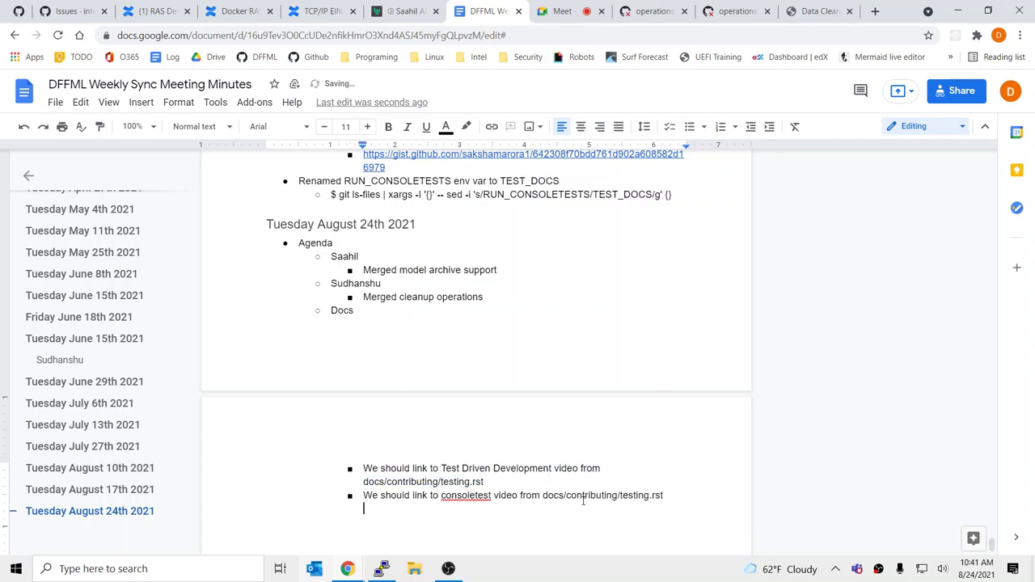
{"action": "key", "text": "BackSpace"}
{"action": "key", "text": "BackSpace"}
{"action": "type", "text": "docs.rst"}
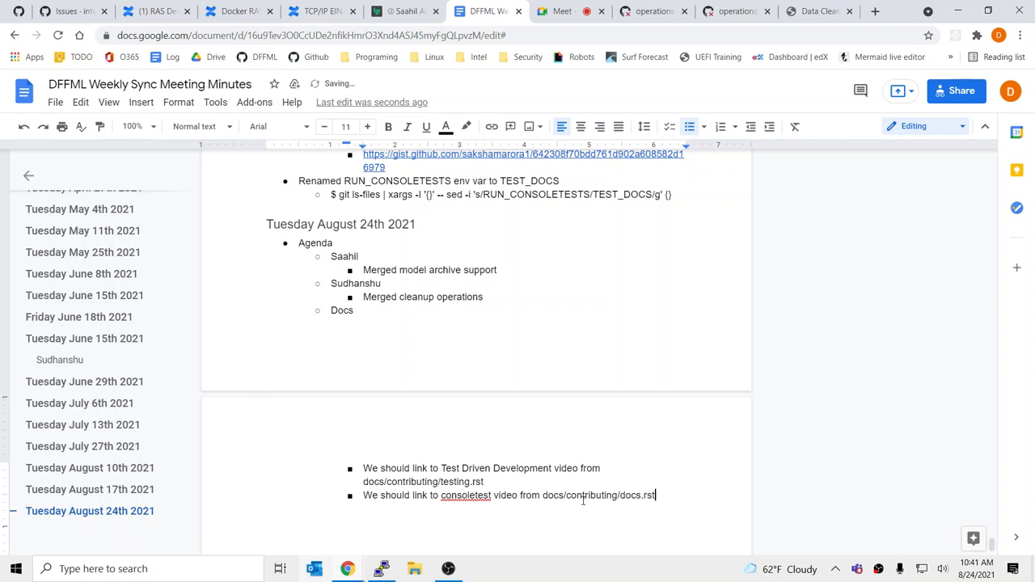
{"action": "key", "text": "Return"}
{"action": "key", "text": "Tab"}
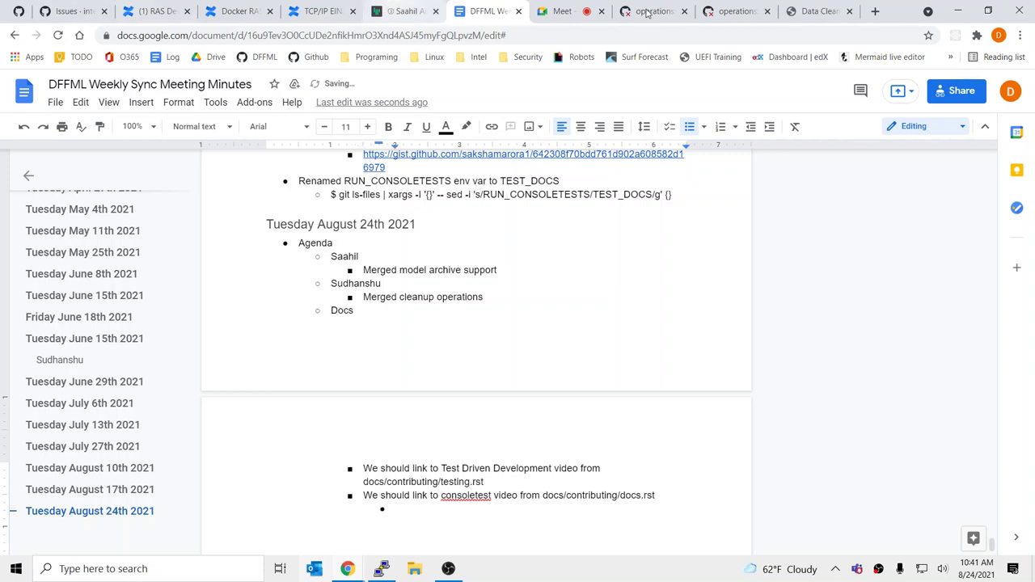
Select the 'Testable documentation with Sphinx consoletest extension' message in the Meet call chat
{"action": "left_click", "coordinate": [567, 12]}
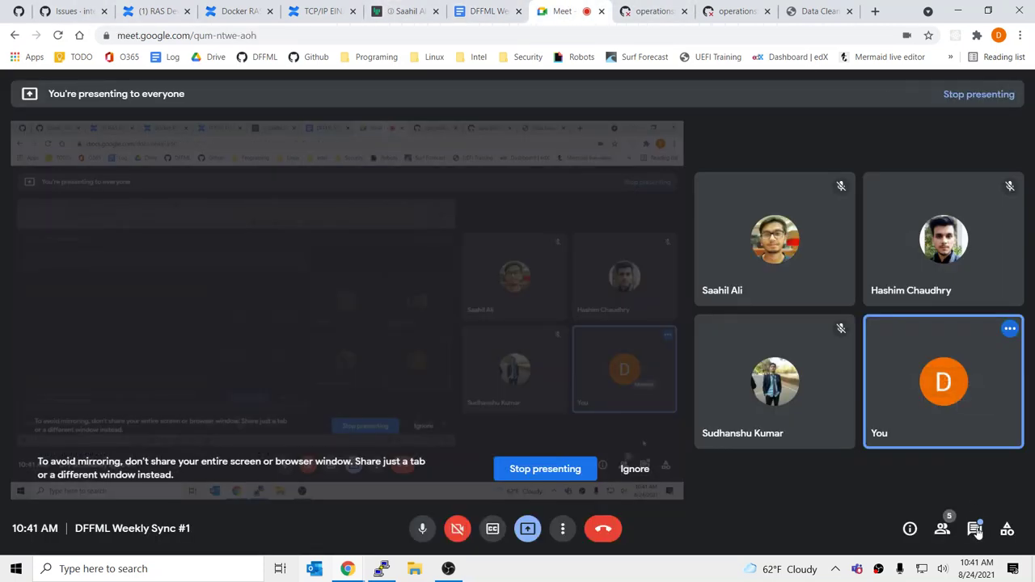
{"action": "left_click", "coordinate": [975, 529]}
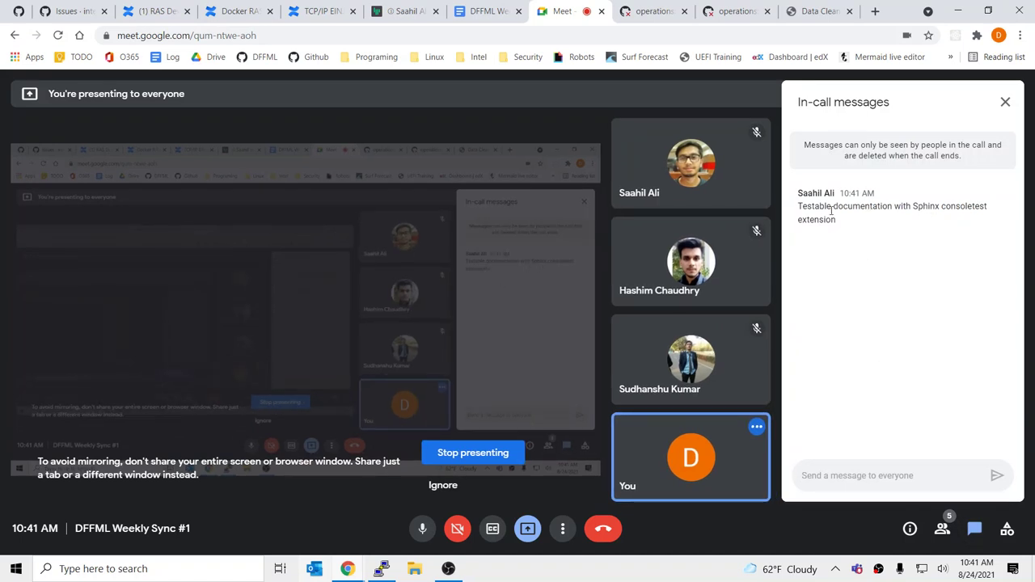
{"action": "left_click_drag", "start_coordinate": [845, 222], "coordinate": [791, 214]}
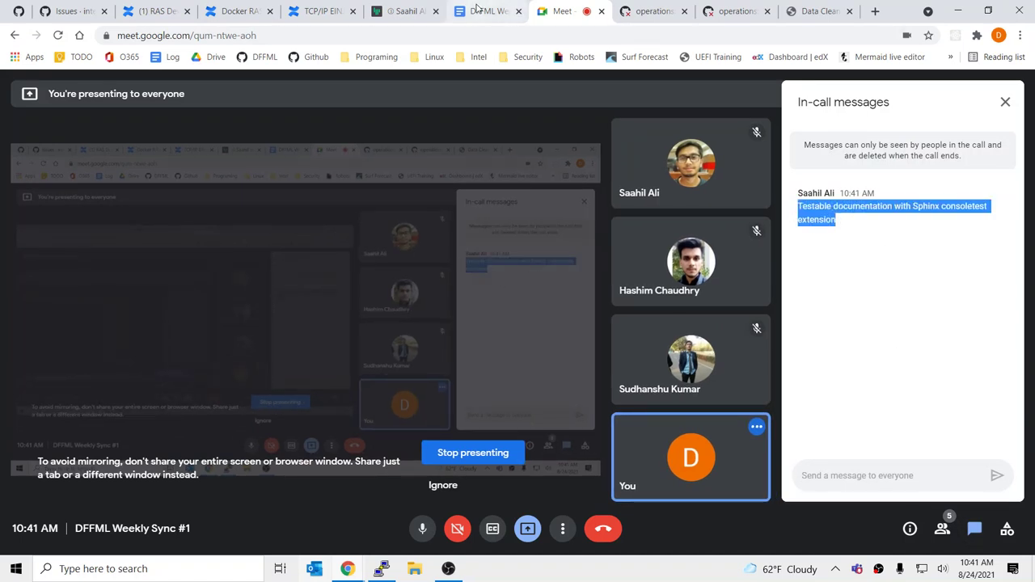
{"action": "left_click", "coordinate": [483, 11]}
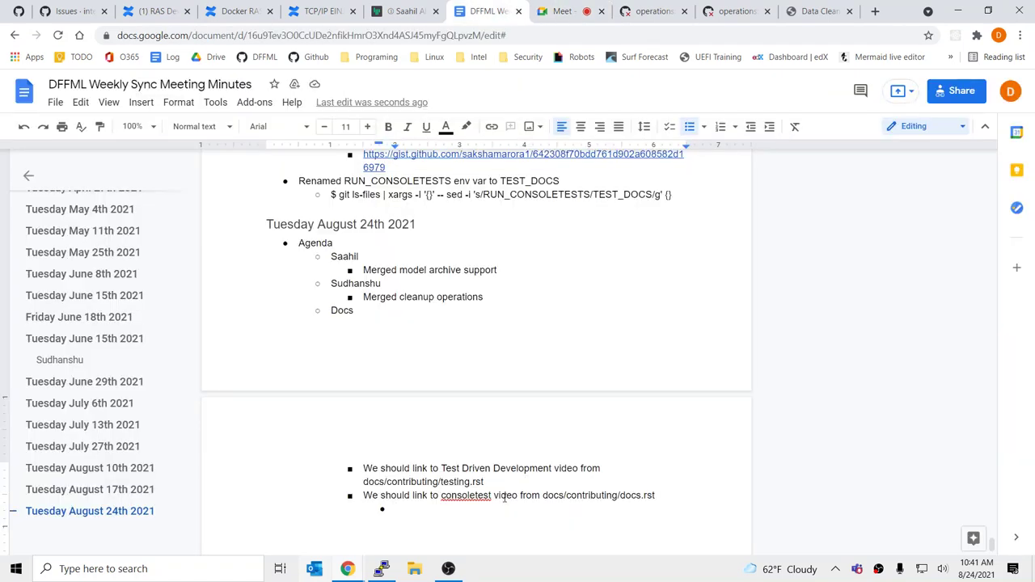
Paste 'Testable documentation with Sphinx consoletest extension' as a sub-bullet and add an outdented plain line after it
{"action": "left_click", "coordinate": [502, 508]}
{"action": "key", "text": "ctrl+v"}
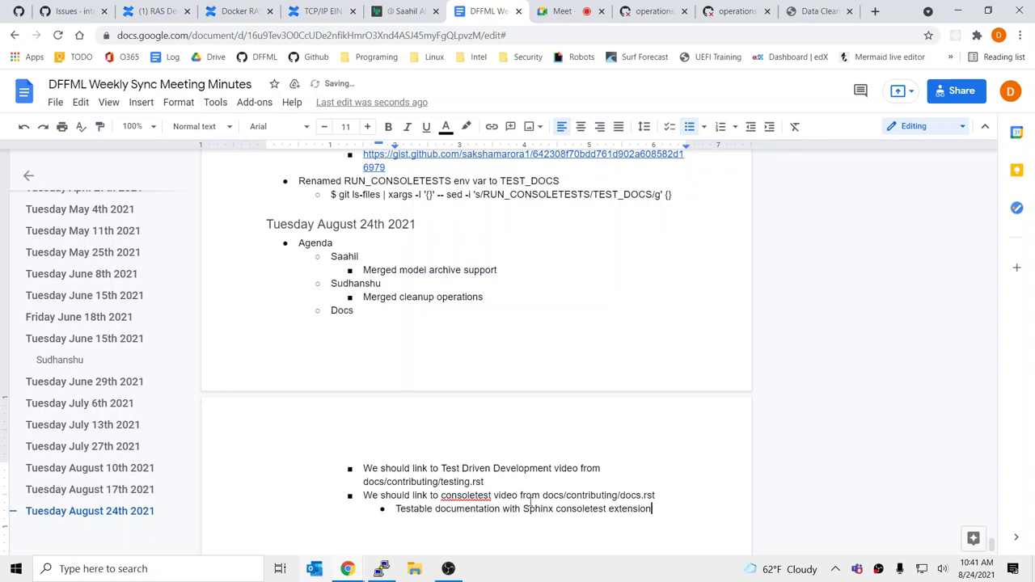
{"action": "key", "text": "Up"}
{"action": "key", "text": "Up"}
{"action": "left_click", "coordinate": [674, 504]}
{"action": "key", "text": "Return"}
{"action": "key", "text": "shift+Tab"}
{"action": "key", "text": "ctrl+shift+8"}
{"action": "left_click", "coordinate": [517, 424]}
{"action": "scroll", "coordinate": [542, 451], "scroll_direction": "down", "scroll_amount": 3}
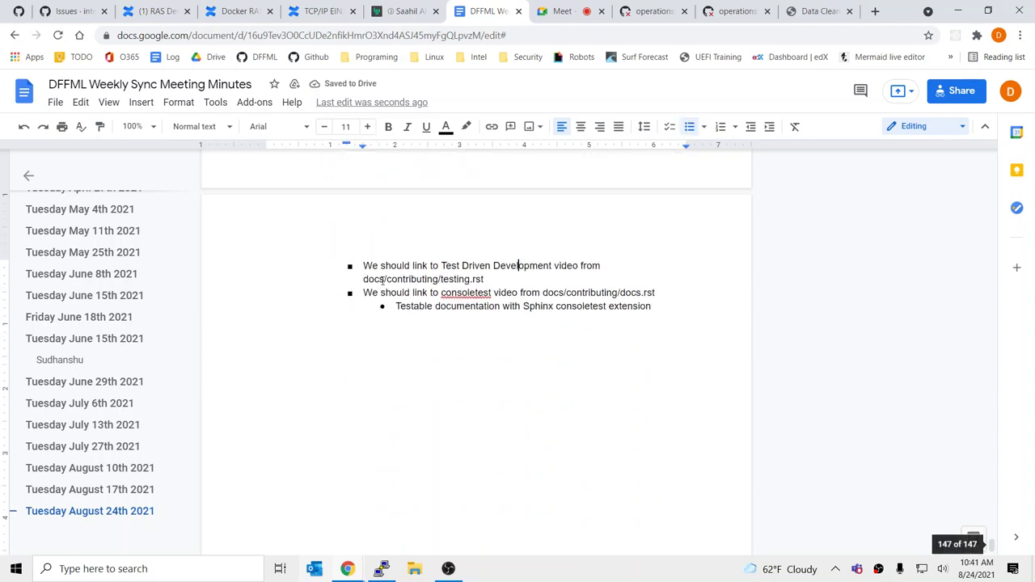
{"action": "scroll", "coordinate": [430, 372], "scroll_direction": "up", "scroll_amount": 3}
{"action": "scroll", "coordinate": [402, 377], "scroll_direction": "down", "scroll_amount": 3}
{"action": "scroll", "coordinate": [402, 377], "scroll_direction": "up", "scroll_amount": 3}
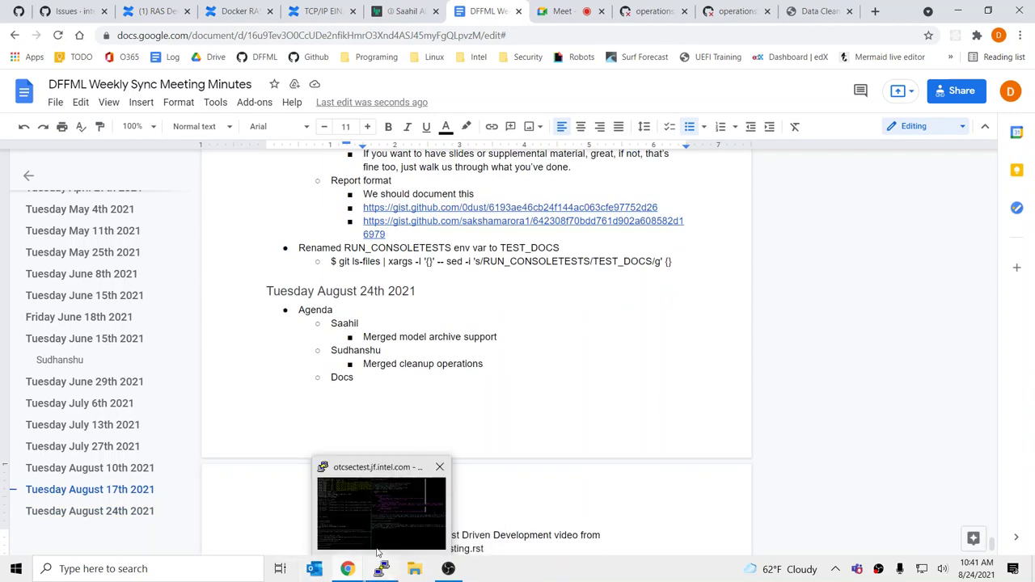
Close the shell pane under Vim, save data_cleanup.rst, and page down through the file
{"action": "left_click", "coordinate": [382, 568]}
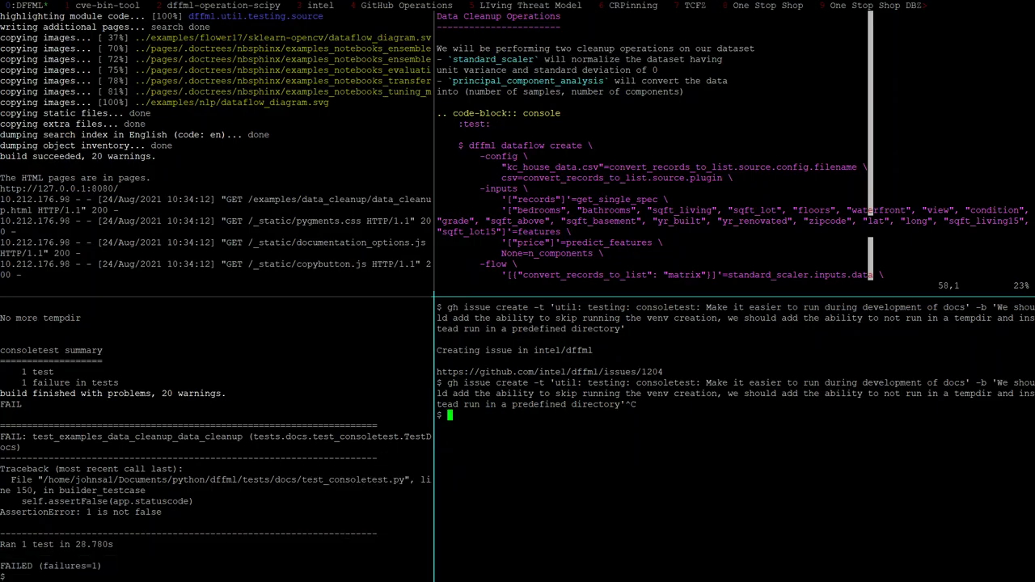
{"action": "key", "text": "ctrl+d"}
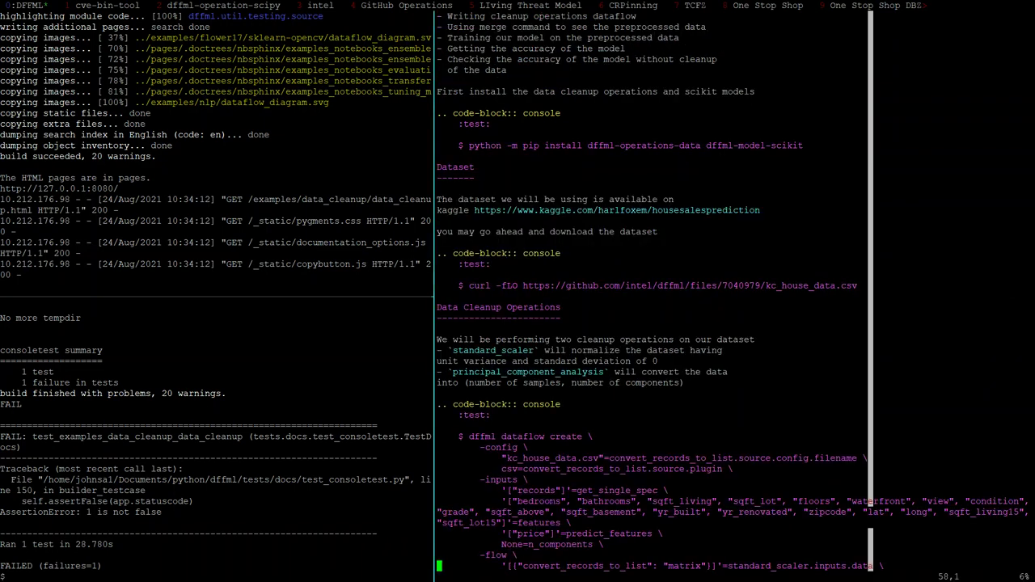
{"action": "key", "text": "Up"}
{"action": "key", "text": "Up"}
{"action": "key", "text": "Up"}
{"action": "key", "text": "Up"}
{"action": "type", "text": ":w"}
{"action": "key", "text": "Return"}
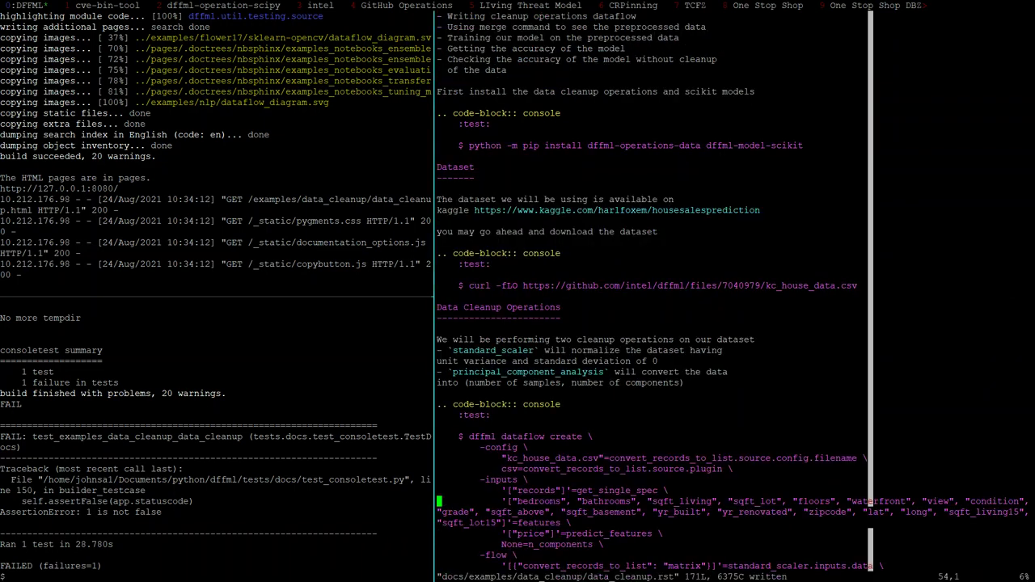
{"action": "key", "text": "Down"}
{"action": "key", "text": "Down"}
{"action": "key", "text": "Down"}
{"action": "key", "text": "Down"}
{"action": "key", "text": "Down"}
{"action": "key", "text": "Down"}
{"action": "key", "text": "Down"}
{"action": "key", "text": "Down"}
{"action": "key", "text": "Down"}
{"action": "key", "text": "Down"}
{"action": "key", "text": "Down"}
{"action": "key", "text": "Down"}
{"action": "key", "text": "Down"}
{"action": "key", "text": "Down"}
{"action": "key", "text": "Down"}
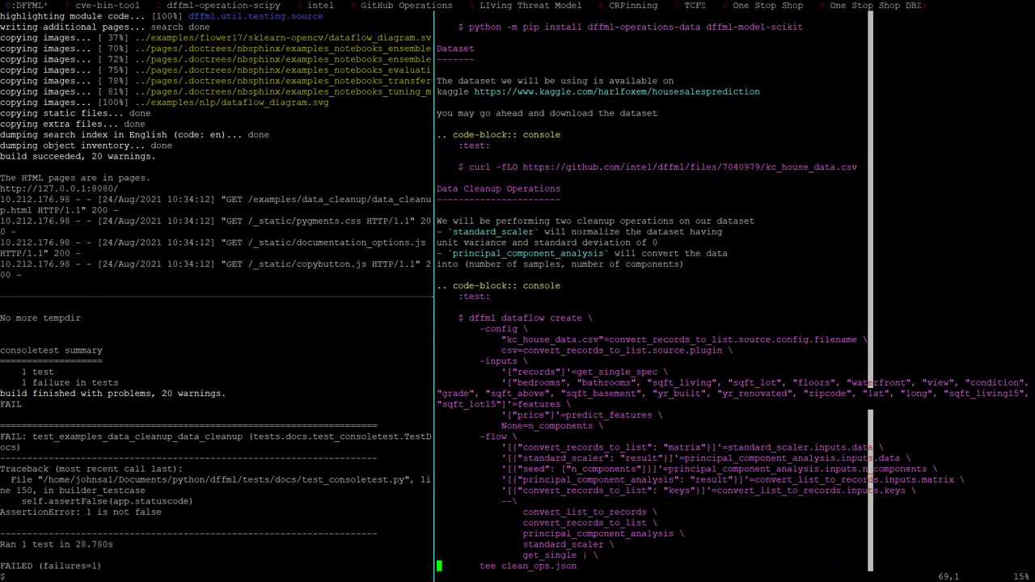
{"action": "key", "text": "Up"}
{"action": "key", "text": "z"}
{"action": "key", "text": "Return"}
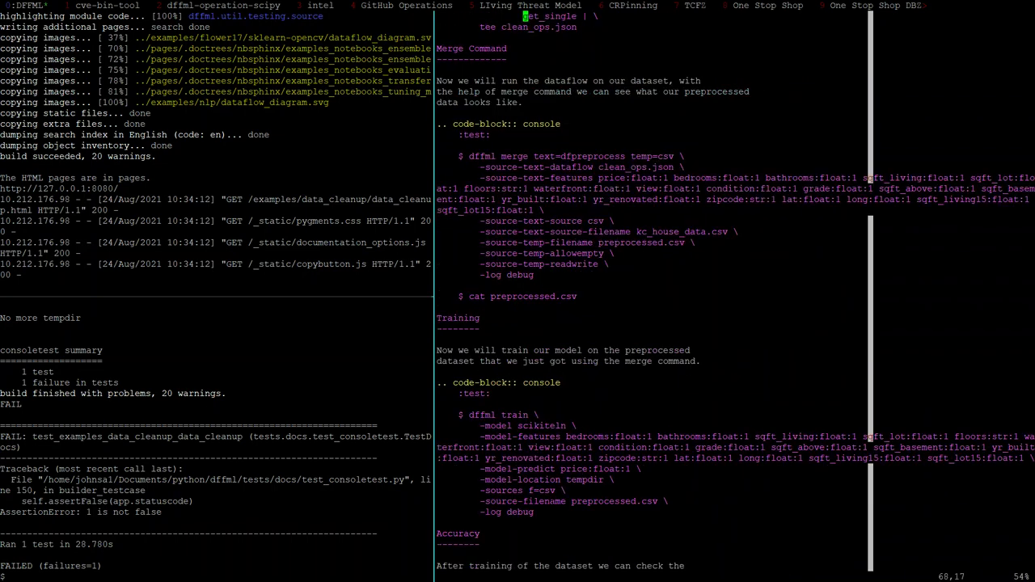
{"action": "key", "text": "ctrl+f"}
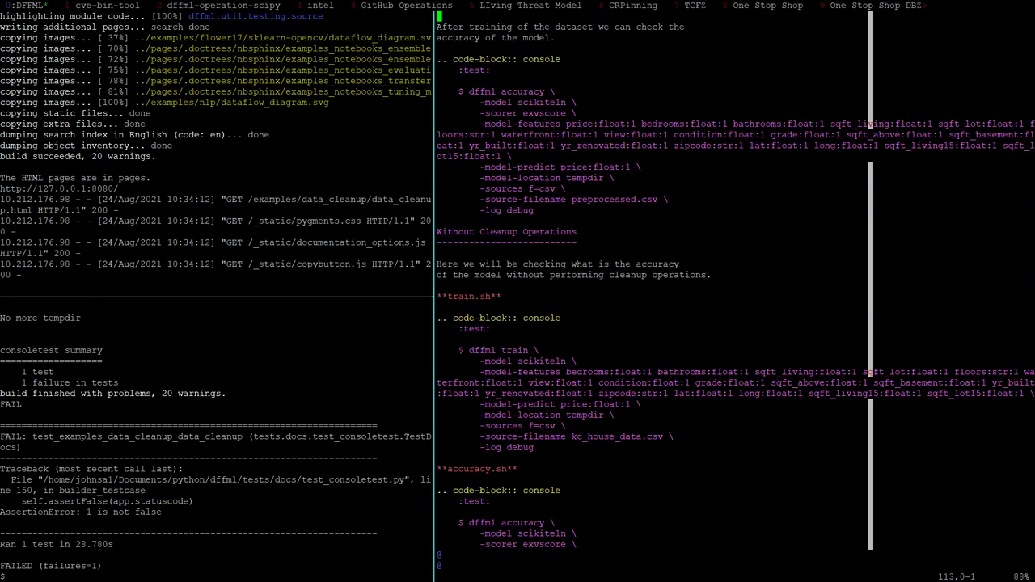
Delete the train.sh and accuracy.sh label lines and save data_cleanup.rst
{"action": "key", "text": "Down"}
{"action": "key", "text": "Down"}
{"action": "key", "text": "Down"}
{"action": "key", "text": "Down"}
{"action": "key", "text": "Down"}
{"action": "key", "text": "Down"}
{"action": "key", "text": "Down"}
{"action": "key", "text": "Down"}
{"action": "key", "text": "Down"}
{"action": "key", "text": "Down"}
{"action": "key", "text": "Down"}
{"action": "key", "text": "Down"}
{"action": "key", "text": "Down"}
{"action": "key", "text": "Down"}
{"action": "key", "text": "Down"}
{"action": "key", "text": "Down"}
{"action": "key", "text": "Down"}
{"action": "key", "text": "Down"}
{"action": "key", "text": "Down"}
{"action": "key", "text": "Down"}
{"action": "key", "text": "Up"}
{"action": "key", "text": "Up"}
{"action": "key", "text": "Up"}
{"action": "key", "text": "Down"}
{"action": "key", "text": "Down"}
{"action": "key", "text": "Down"}
{"action": "key", "text": "Down"}
{"action": "key", "text": "Down"}
{"action": "key", "text": "Down"}
{"action": "key", "text": "Down"}
{"action": "key", "text": "Down"}
{"action": "key", "text": "Down"}
{"action": "key", "text": "Down"}
{"action": "key", "text": "Down"}
{"action": "key", "text": "Down"}
{"action": "key", "text": "Down"}
{"action": "key", "text": "Down"}
{"action": "key", "text": "Down"}
{"action": "key", "text": "Down"}
{"action": "key", "text": "Down"}
{"action": "key", "text": "Down"}
{"action": "key", "text": "Down"}
{"action": "key", "text": "Down"}
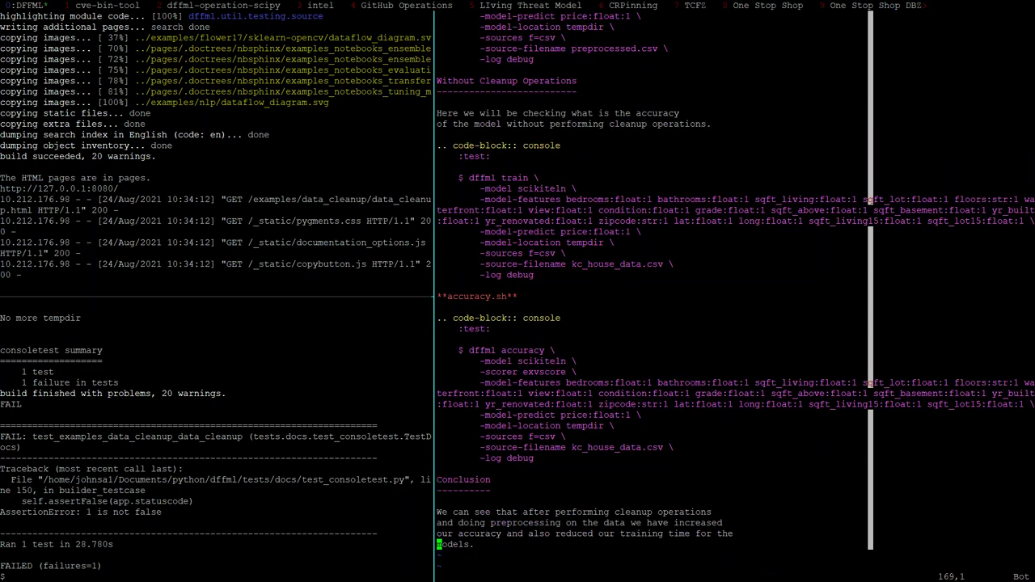
{"action": "key", "text": "Up"}
{"action": "key", "text": "Up"}
{"action": "key", "text": "Up"}
{"action": "key", "text": "Up"}
{"action": "key", "text": "Up"}
{"action": "key", "text": "Up"}
{"action": "key", "text": "Up"}
{"action": "key", "text": "Up"}
{"action": "key", "text": "Up"}
{"action": "key", "text": "Up"}
{"action": "key", "text": "Up"}
{"action": "key", "text": "Up"}
{"action": "key", "text": "Up"}
{"action": "key", "text": "Up"}
{"action": "key", "text": "Up"}
{"action": "key", "text": "Up"}
{"action": "key", "text": "Up"}
{"action": "key", "text": "Up"}
{"action": "key", "text": "Up"}
{"action": "key", "text": "Up"}
{"action": "key", "text": "Up"}
{"action": "key", "text": "Up"}
{"action": "key", "text": "Down"}
{"action": "key", "text": "Down"}
{"action": "key", "text": "shift+v"}
{"action": "type", "text": "kd:W"}
{"action": "key", "text": "Return"}
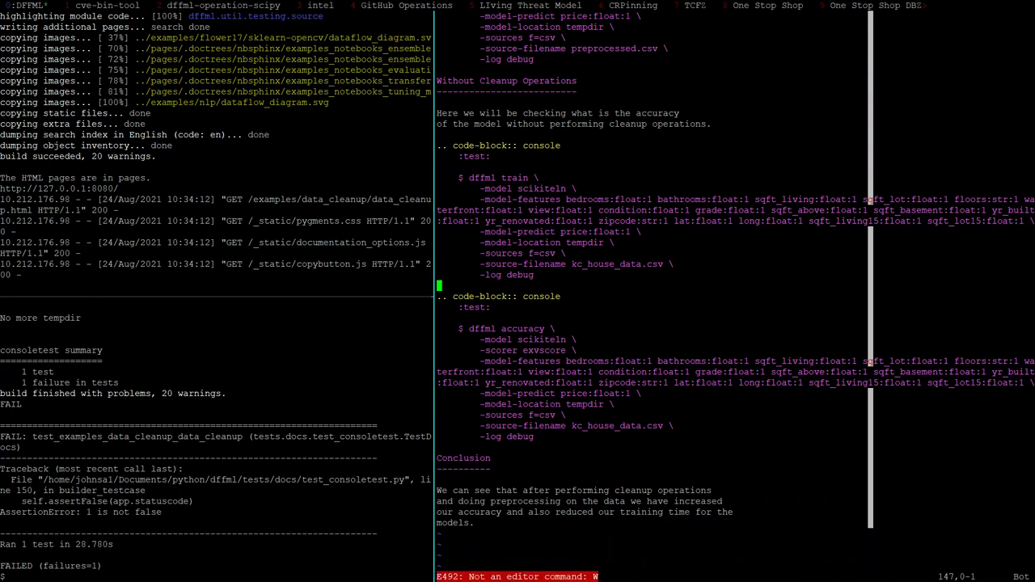
{"action": "type", "text": ":w"}
{"action": "key", "text": "Return"}
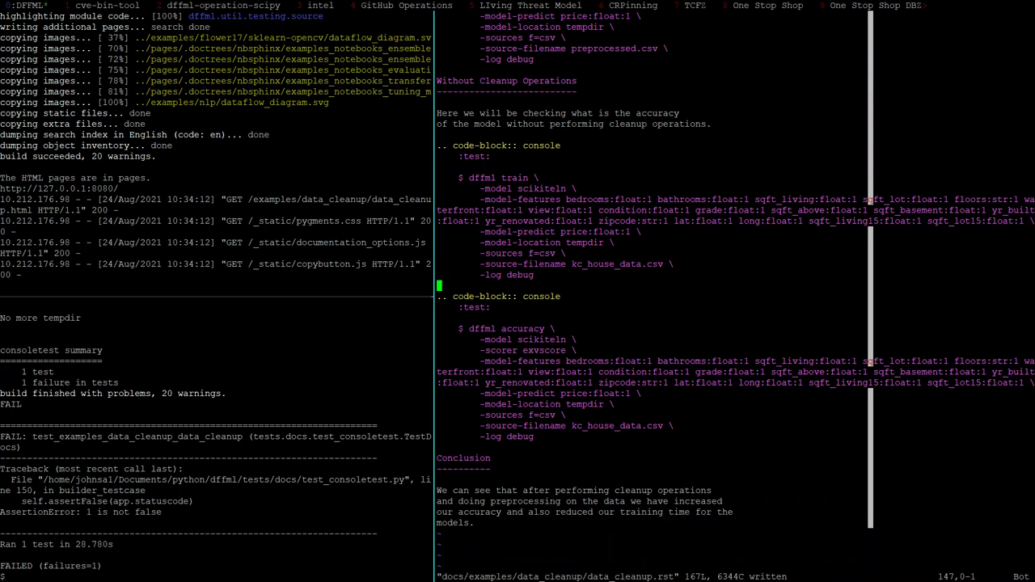
Re-save the file and zoom the bottom-left test output pane to fill the window
{"action": "key", "text": "Up"}
{"action": "type", "text": ":W"}
{"action": "key", "text": "Return"}
{"action": "type", "text": ":w"}
{"action": "key", "text": "Return"}
{"action": "key", "text": "ctrl+b"}
{"action": "key", "text": "Left"}
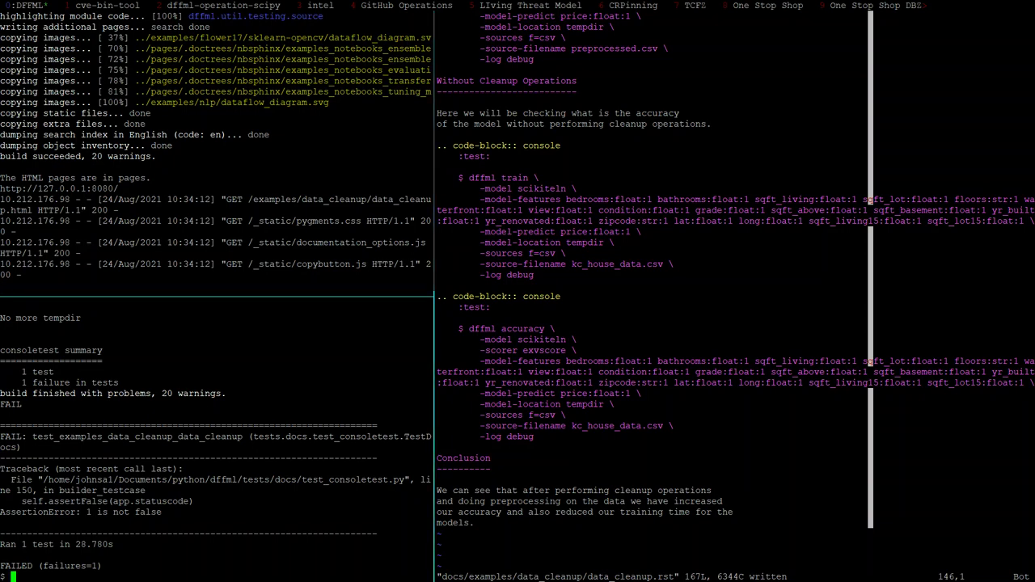
{"action": "key", "text": "ctrl+b"}
{"action": "key", "text": "z"}
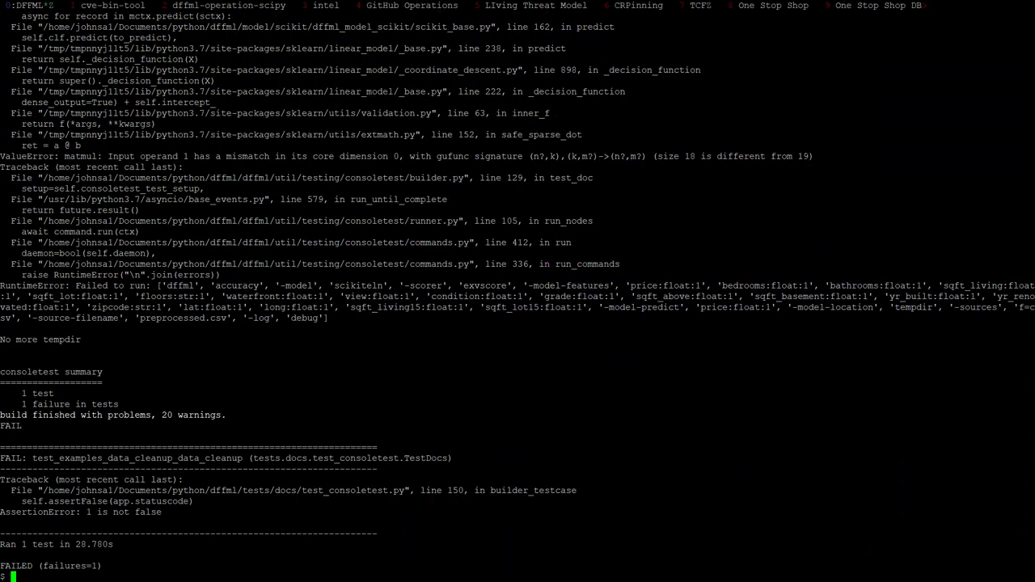
Check the earlier test errors, then rerun the data cleanup docs unittest
{"action": "key", "text": "ctrl+b"}
{"action": "key", "text": "Page_Up"}
{"action": "key", "text": "q"}
{"action": "key", "text": "Up"}
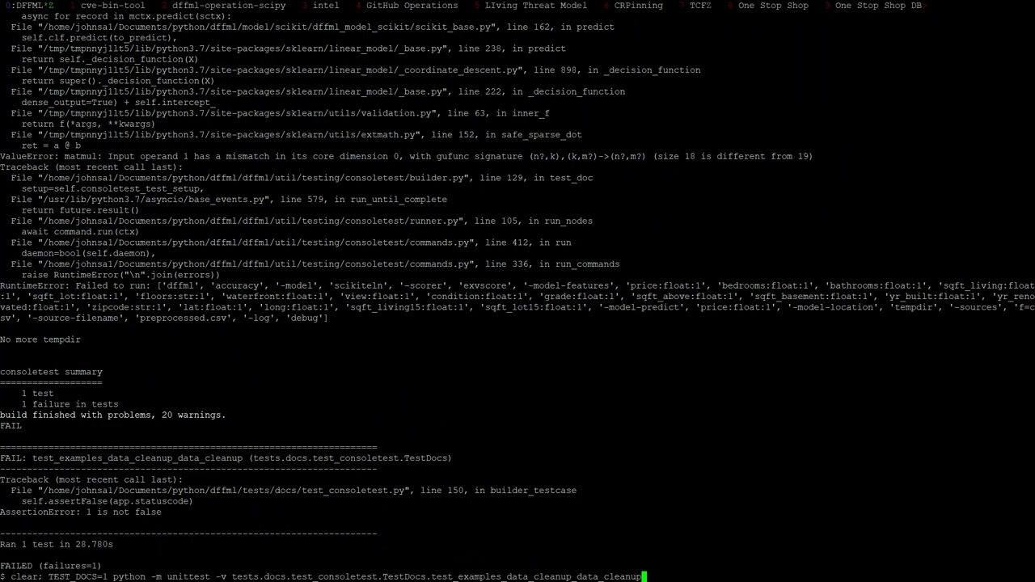
{"action": "key", "text": "Return"}
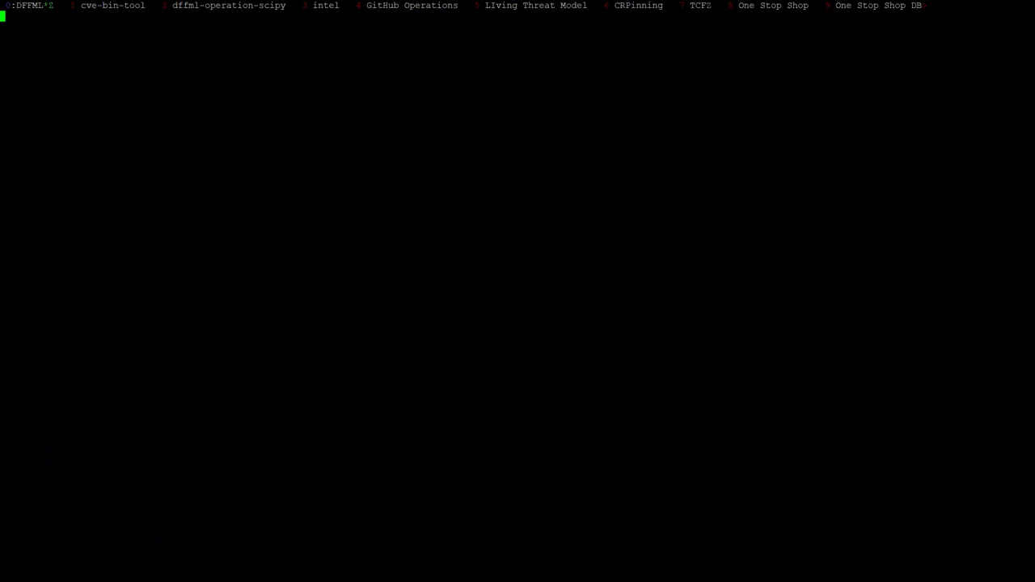
Quit vim in the right pane and page through the uncommitted git diff
{"action": "key", "text": "ctrl+b"}
{"action": "type", "text": "z"}
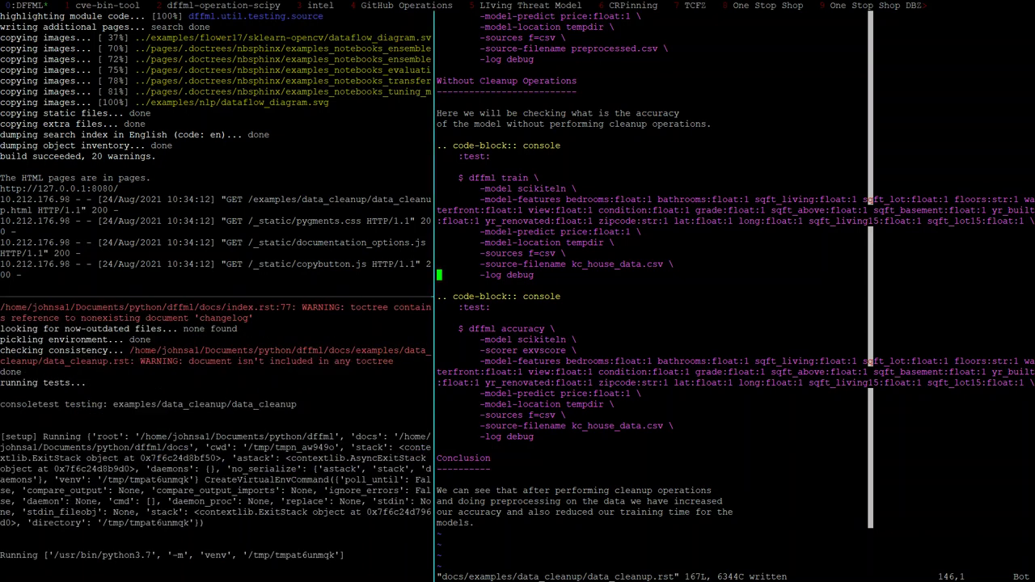
{"action": "type", "text": ":q"}
{"action": "key", "text": "Return"}
{"action": "type", "text": "git"}
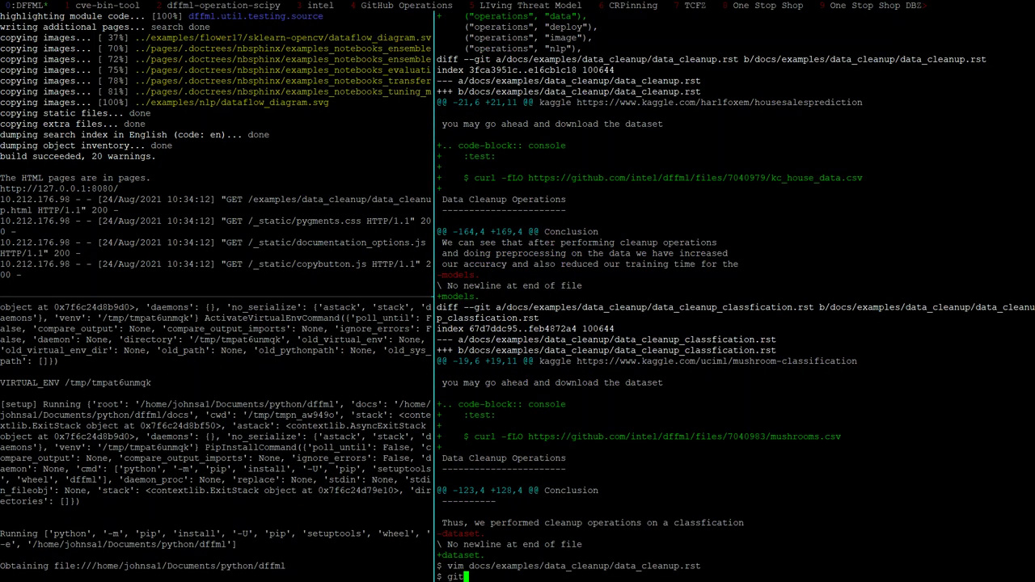
{"action": "type", "text": " diff"}
{"action": "key", "text": "Return"}
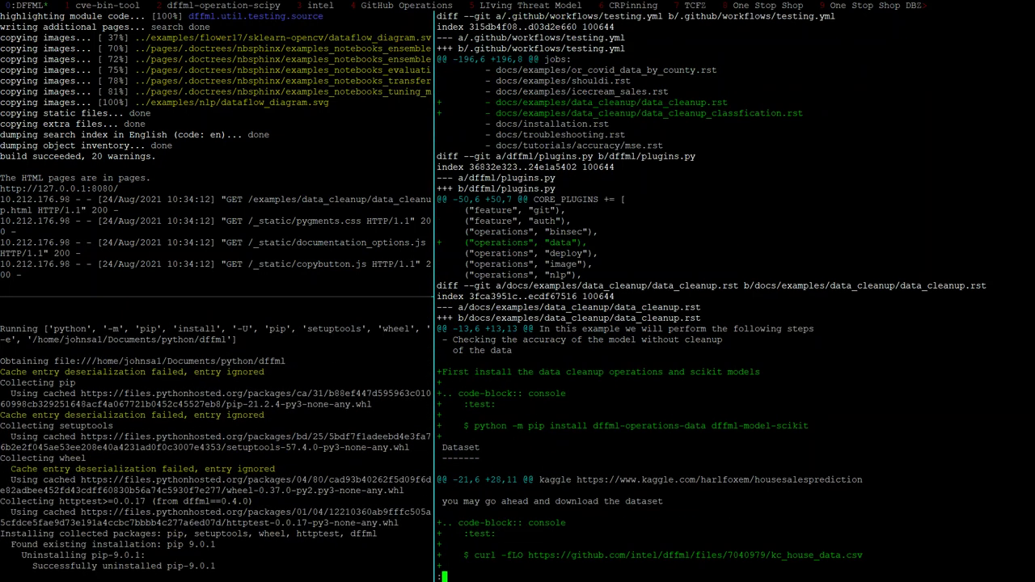
{"action": "key", "text": "space"}
Zoom the left pane to show the test failing with an 18 vs 19 matmul mismatch
{"action": "key", "text": "ctrl+b"}
{"action": "key", "text": "Left"}
{"action": "key", "text": "ctrl+b"}
{"action": "key", "text": "z"}
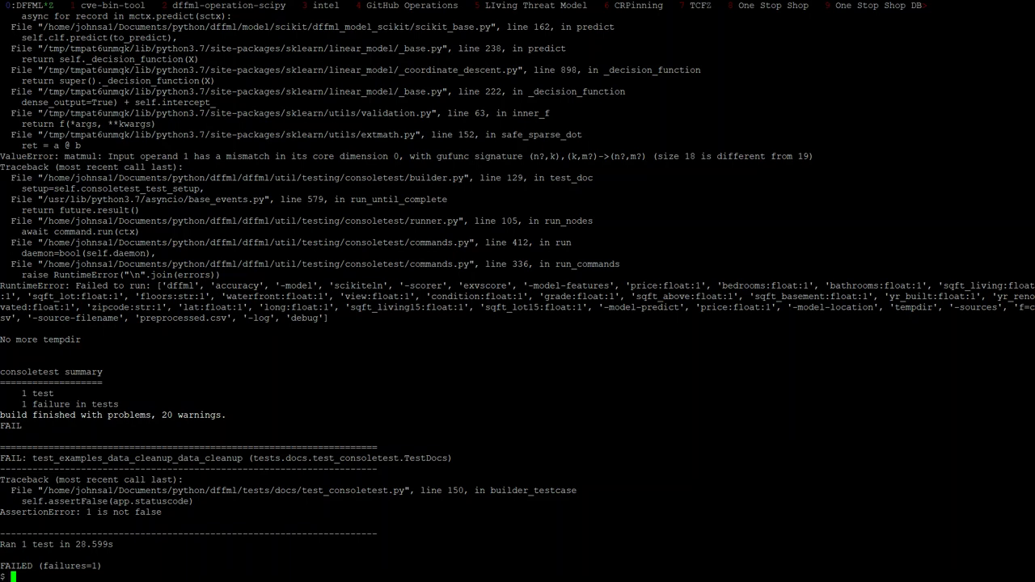
{"action": "key", "text": "ctrl+b"}
{"action": "key", "text": "Page_Up"}
{"action": "key", "text": "Down"}
{"action": "key", "text": "Down"}
{"action": "key", "text": "Down"}
{"action": "key", "text": "Down"}
{"action": "key", "text": "Down"}
{"action": "key", "text": "Down"}
{"action": "key", "text": "Down"}
{"action": "key", "text": "Down"}
{"action": "key", "text": "Down"}
{"action": "key", "text": "Down"}
{"action": "key", "text": "Down"}
{"action": "key", "text": "Down"}
{"action": "key", "text": "Down"}
{"action": "key", "text": "Down"}
{"action": "key", "text": "Down"}
{"action": "key", "text": "Down"}
{"action": "key", "text": "Down"}
{"action": "key", "text": "Down"}
{"action": "key", "text": "Down"}
{"action": "key", "text": "Down"}
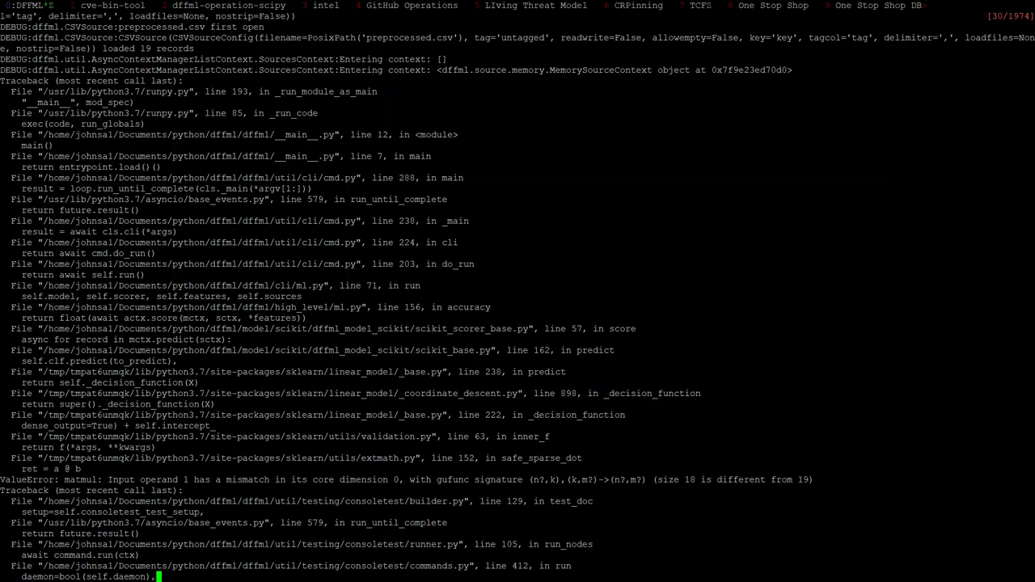
{"action": "left_click_drag", "start_coordinate": [813, 479], "coordinate": [0, 480]}
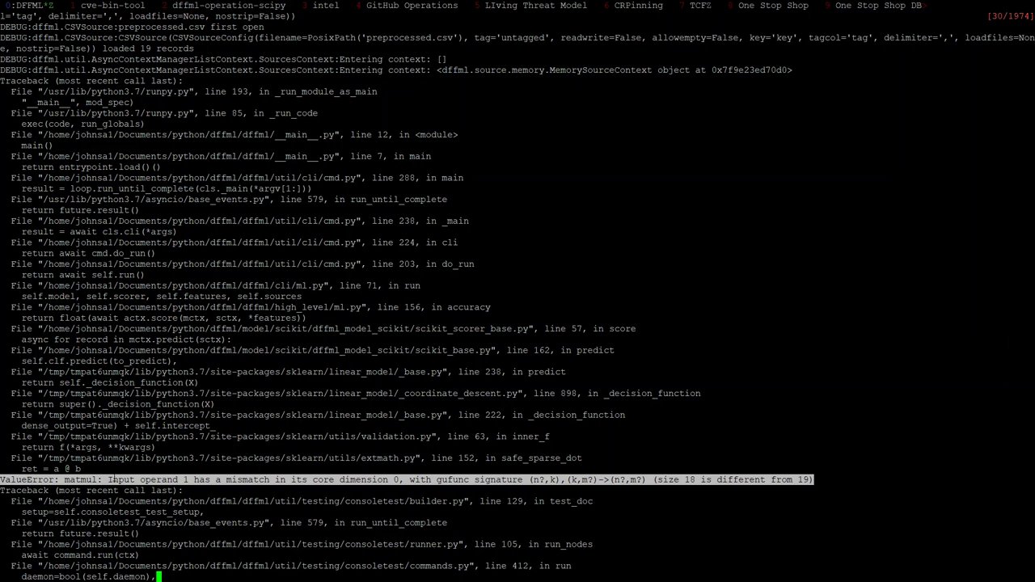
{"action": "left_click", "coordinate": [125, 480]}
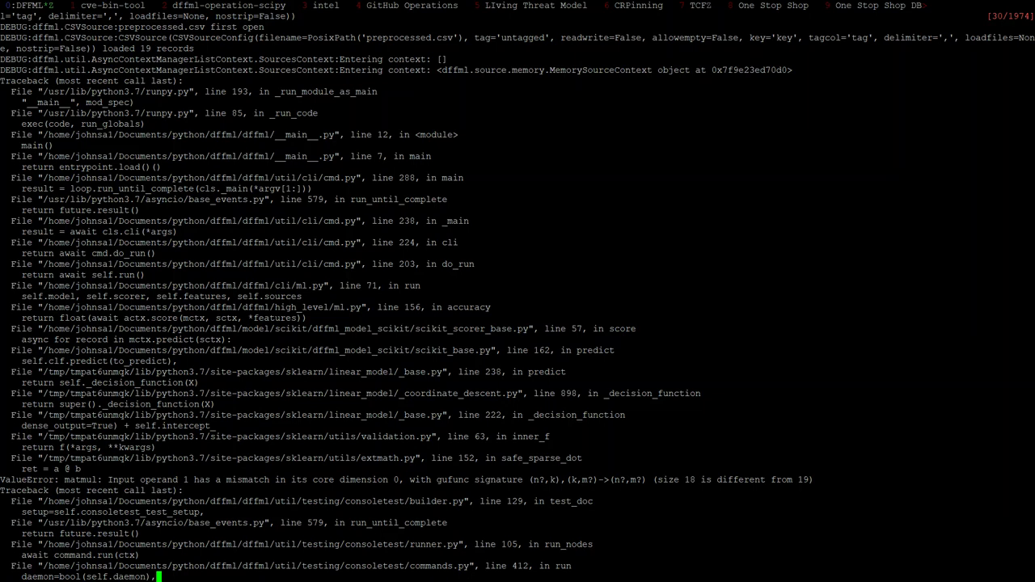
{"action": "type", "text": "git status"}
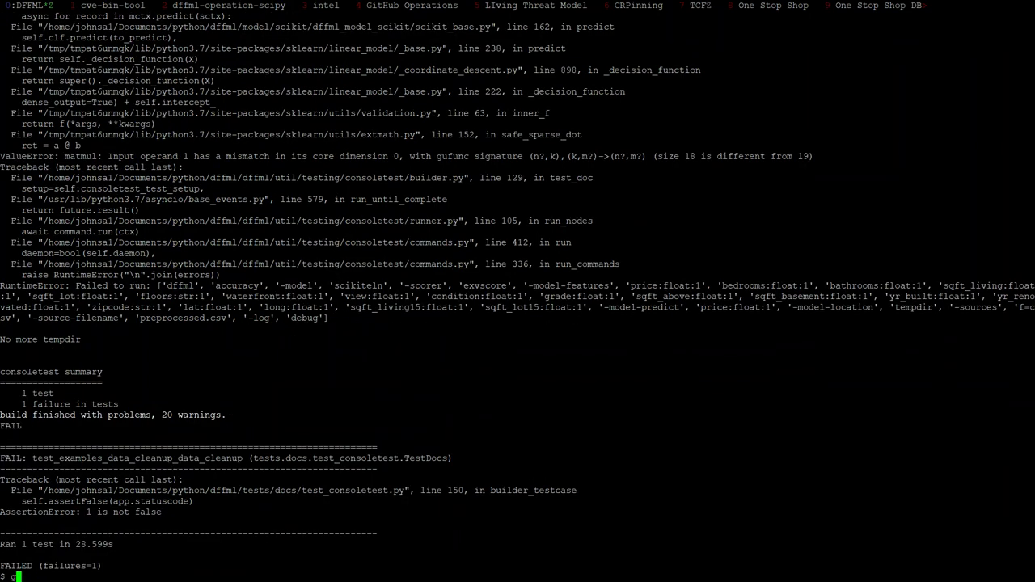
Run git status to list the four modified files on the cleanops branch
{"action": "key", "text": "Return"}
{"action": "key", "text": "ctrl+b"}
{"action": "key", "text": "z"}
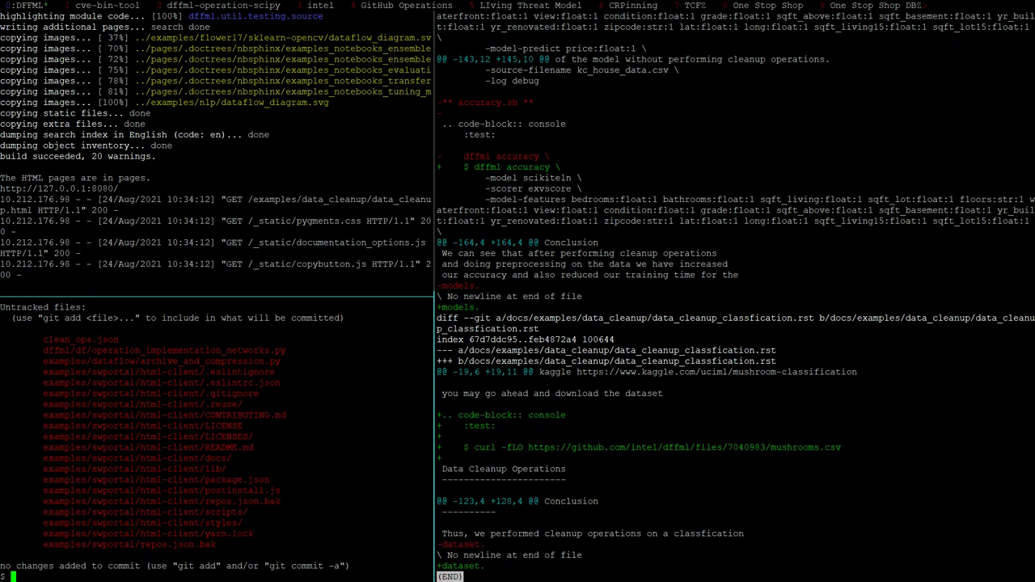
Rezoom the shell pane, recall the unittest command, and return to the Google Doc
{"action": "type", "text": "g"}
{"action": "key", "text": "BackSpace"}
{"action": "key", "text": "ctrl+b"}
{"action": "key", "text": "z"}
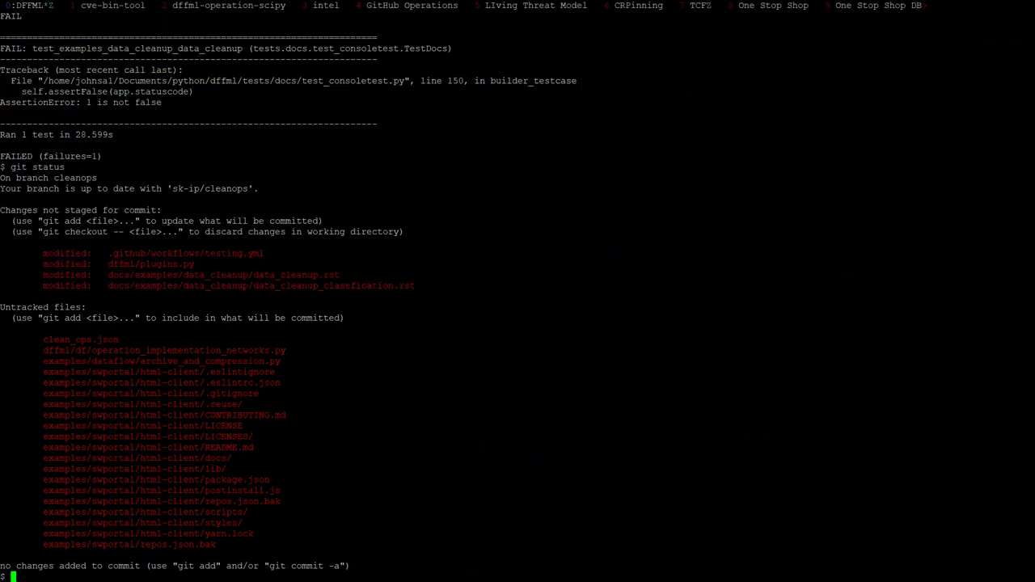
{"action": "key", "text": "Up"}
{"action": "key", "text": "Up"}
{"action": "key", "text": "Return"}
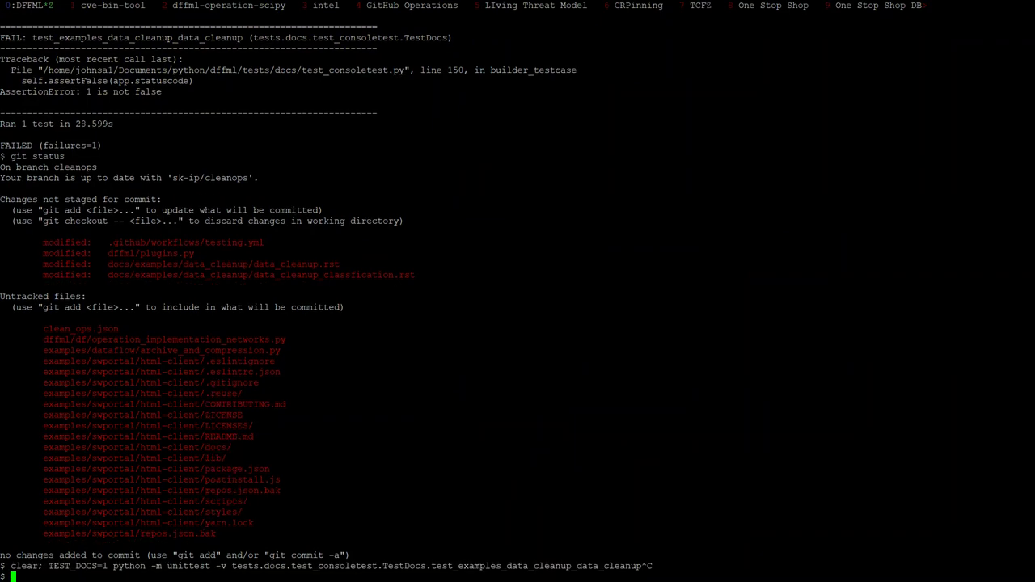
{"action": "key", "text": "alt+Tab"}
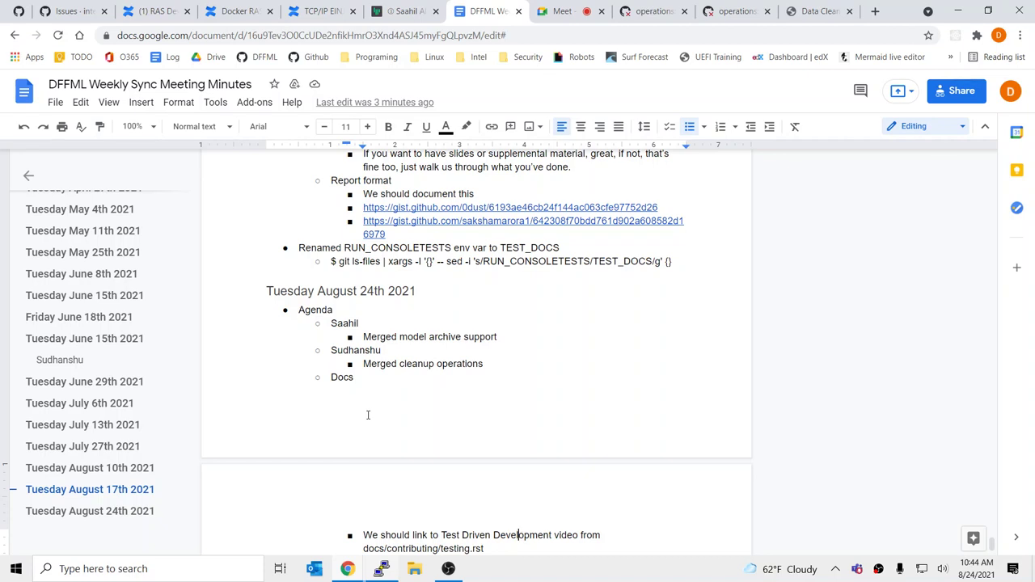
Add a 'Demo' sub-bullet under 'Merged model archive support' with an indented bullet beneath it
{"action": "left_click", "coordinate": [533, 331]}
{"action": "key", "text": "Down"}
{"action": "key", "text": "End"}
{"action": "key", "text": "Return"}
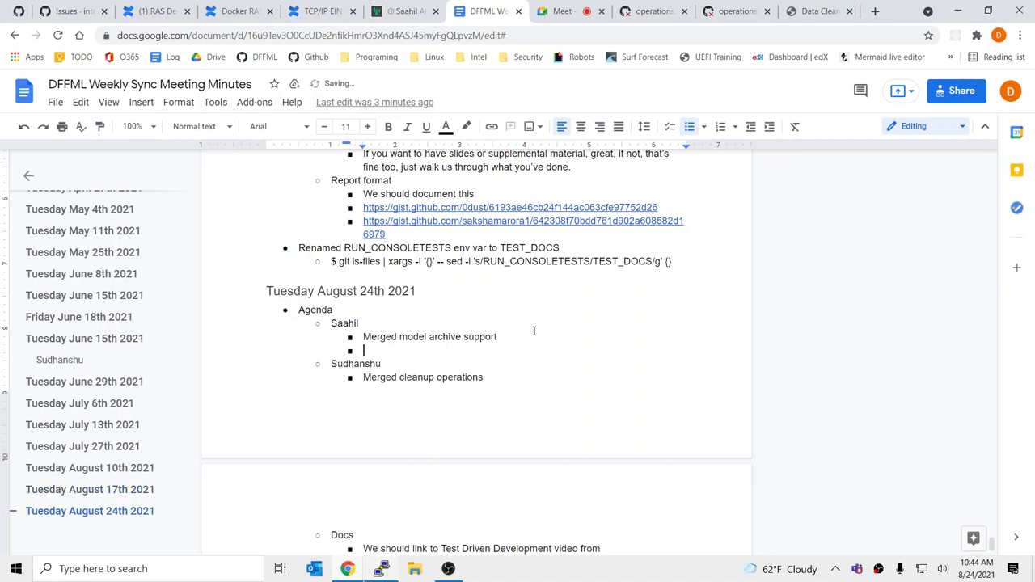
{"action": "type", "text": "Demo"}
{"action": "key", "text": "Return"}
{"action": "key", "text": "Tab"}
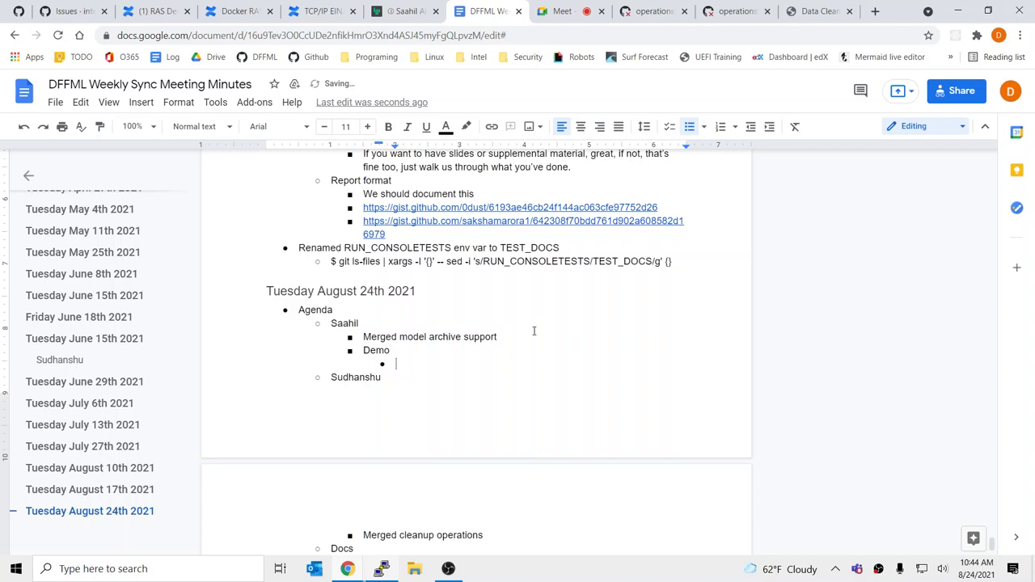
Write 'Show how you save and load two different models' in the indented bullet
{"action": "type", "text": "Show how you save an "}
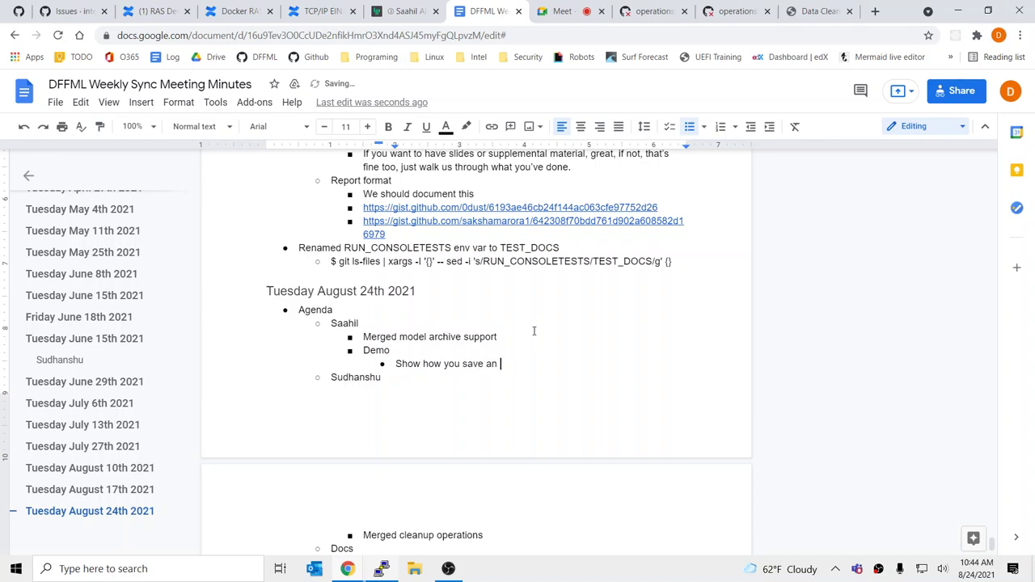
{"action": "type", "text": "load a model"}
{"action": "key", "text": "ctrl+Left"}
{"action": "key", "text": "BackSpace"}
{"action": "key", "text": "BackSpace"}
{"action": "type", "text": "two different mode"}
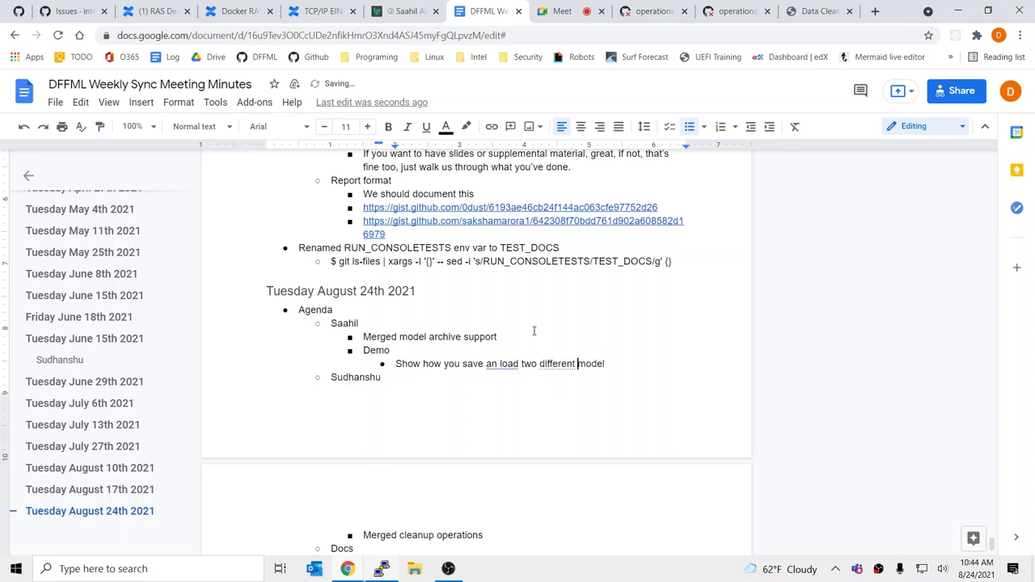
{"action": "type", "text": "ls model"}
{"action": "key", "text": "shift+End"}
{"action": "key", "text": "Delete"}
{"action": "left_click", "coordinate": [498, 363]}
{"action": "type", "text": "d"}
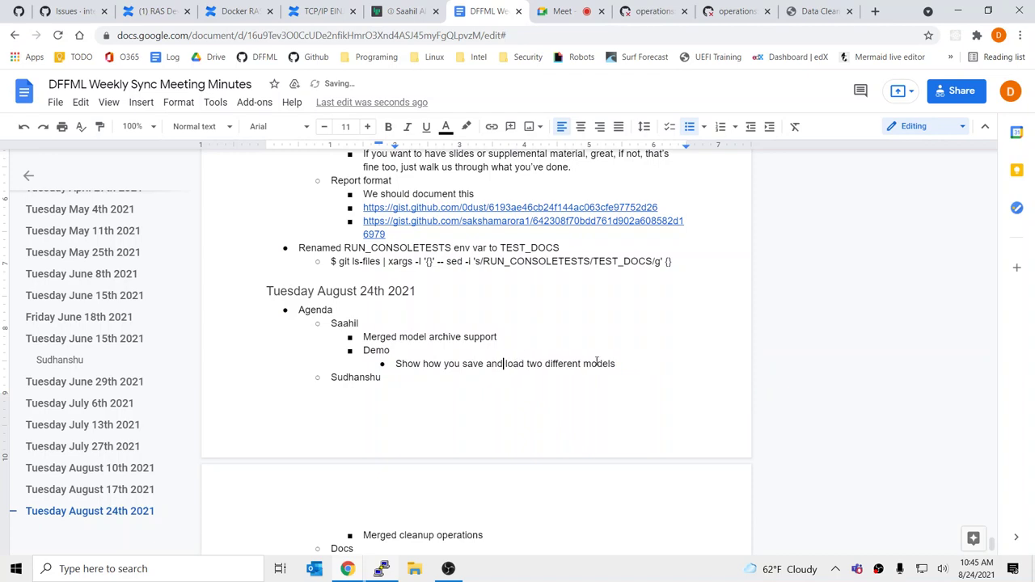
{"action": "left_click", "coordinate": [633, 365]}
{"action": "key", "text": "BackSpace"}
Append '(not from the same plugin). Suggest using an existing tutorial, or a simple (quick to train model) data set.'
{"action": "type", "text": "(not from the same pl"}
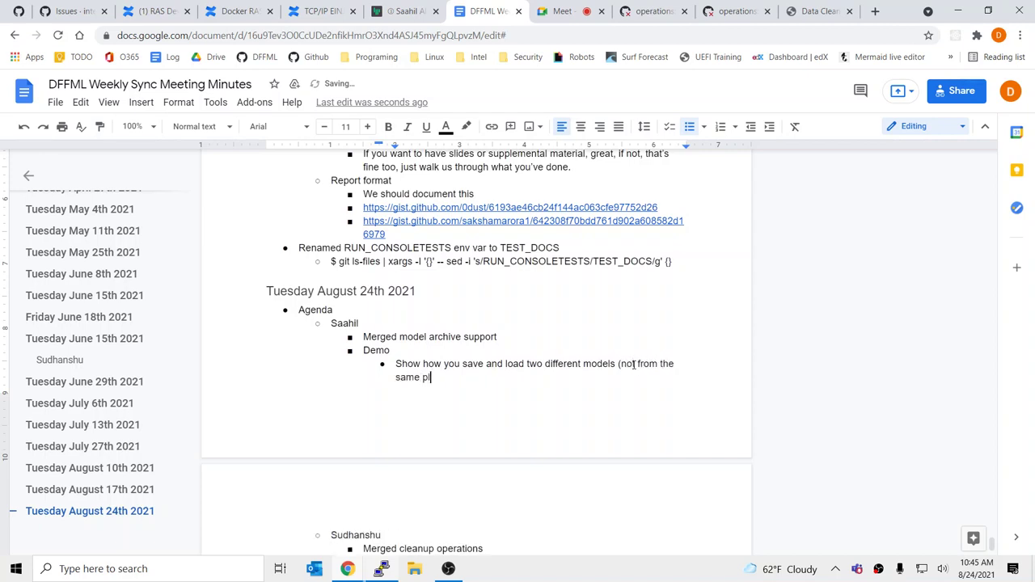
{"action": "type", "text": "ugin). Suggest using an existing sutt"}
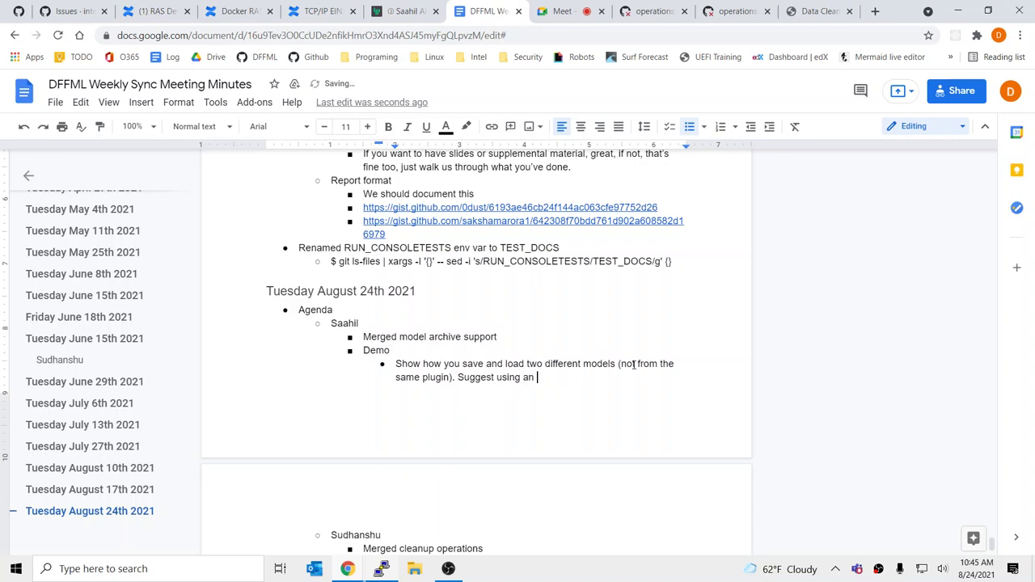
{"action": "key", "text": "BackSpace"}
{"action": "key", "text": "BackSpace"}
{"action": "key", "text": "BackSpace"}
{"action": "key", "text": "BackSpace"}
{"action": "type", "text": "tutorial,"}
{"action": "key", "text": "BackSpace"}
{"action": "type", "text": ", or a simpel ("}
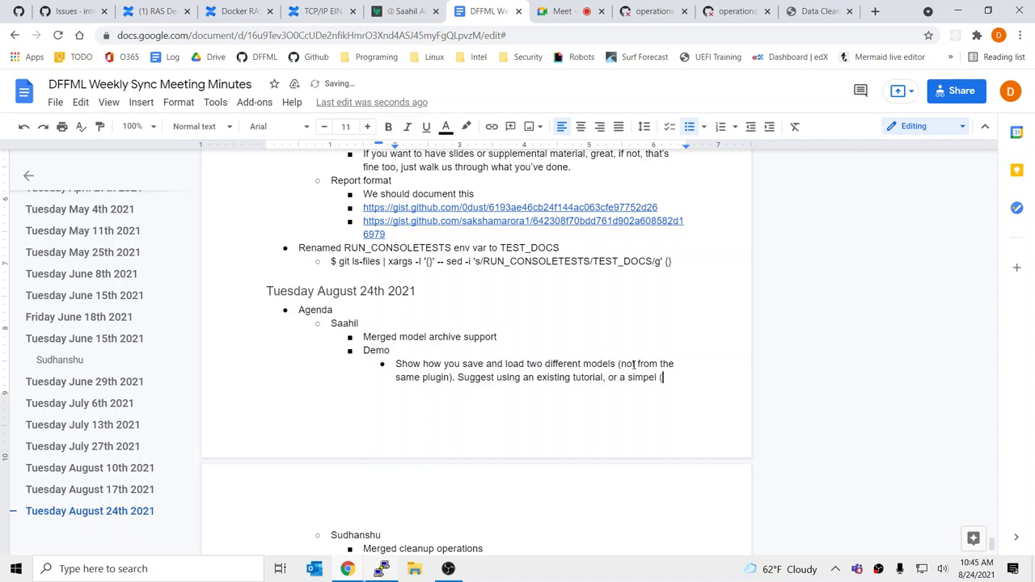
{"action": "type", "text": "quick to "}
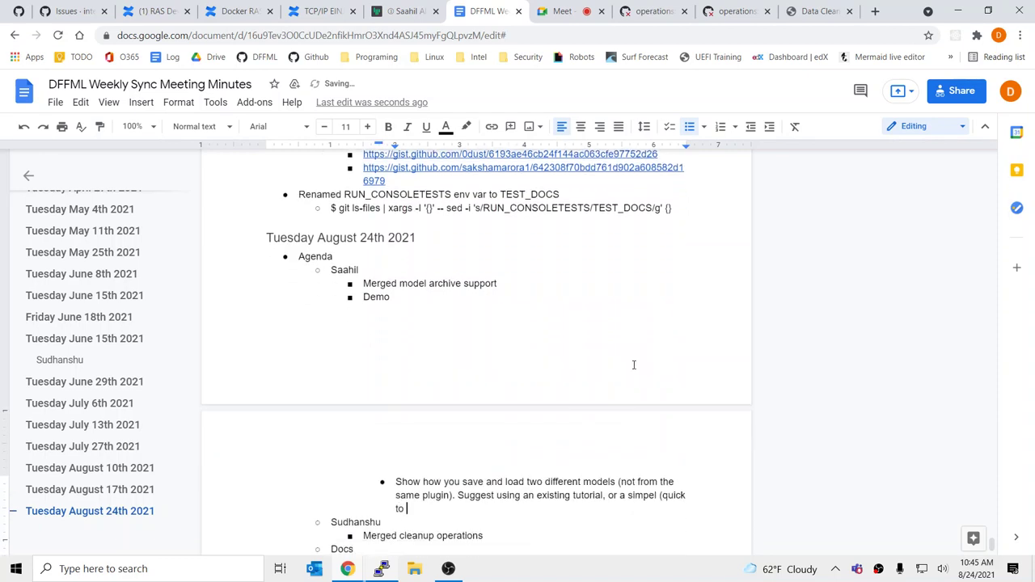
{"action": "type", "text": "train model"}
{"action": "key", "text": "BackSpace"}
{"action": "key", "text": "BackSpace"}
{"action": "key", "text": "BackSpace"}
{"action": "key", "text": "BackSpace"}
{"action": "key", "text": "BackSpace"}
{"action": "key", "text": "BackSpace"}
{"action": "type", "text": ") data aset."}
{"action": "key", "text": "BackSpace"}
{"action": "key", "text": "BackSpace"}
{"action": "key", "text": "BackSpace"}
{"action": "key", "text": "BackSpace"}
{"action": "key", "text": "BackSpace"}
{"action": "key", "text": "BackSpace"}
{"action": "type", "text": "set."}
Correct the misspelling 'simpel' to 'simple' in the Demo note
{"action": "left_click", "coordinate": [624, 495], "text": "shift"}
{"action": "left_click", "coordinate": [655, 495]}
{"action": "key", "text": "BackSpace"}
{"action": "key", "text": "BackSpace"}
{"action": "type", "text": "le"}
{"action": "left_click", "coordinate": [488, 511]}
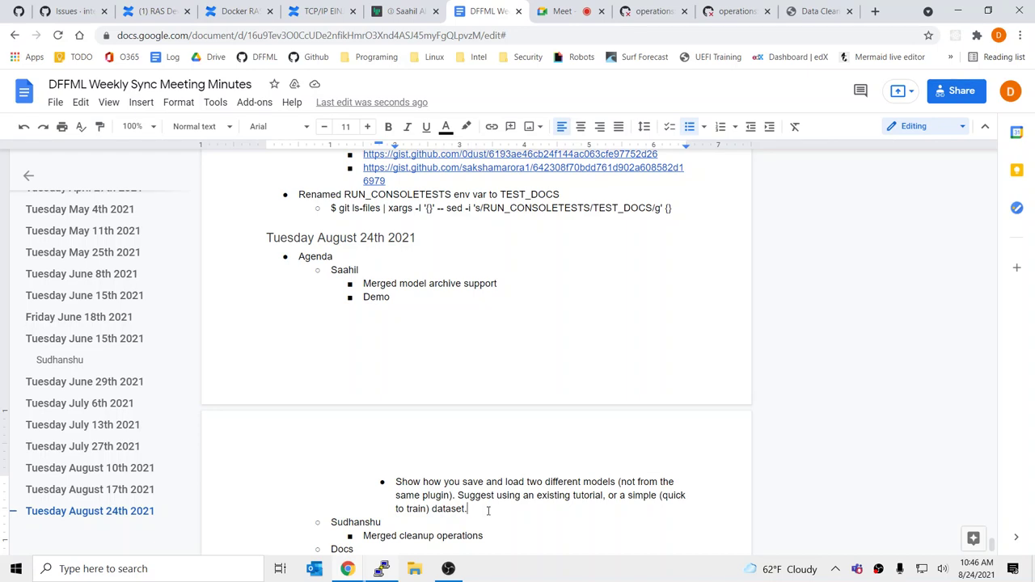
Replace the long save-and-load Demo bullet with the shorter note 'Let's'
{"action": "left_click_drag", "start_coordinate": [498, 506], "coordinate": [396, 484]}
{"action": "type", "text": "Let's"}
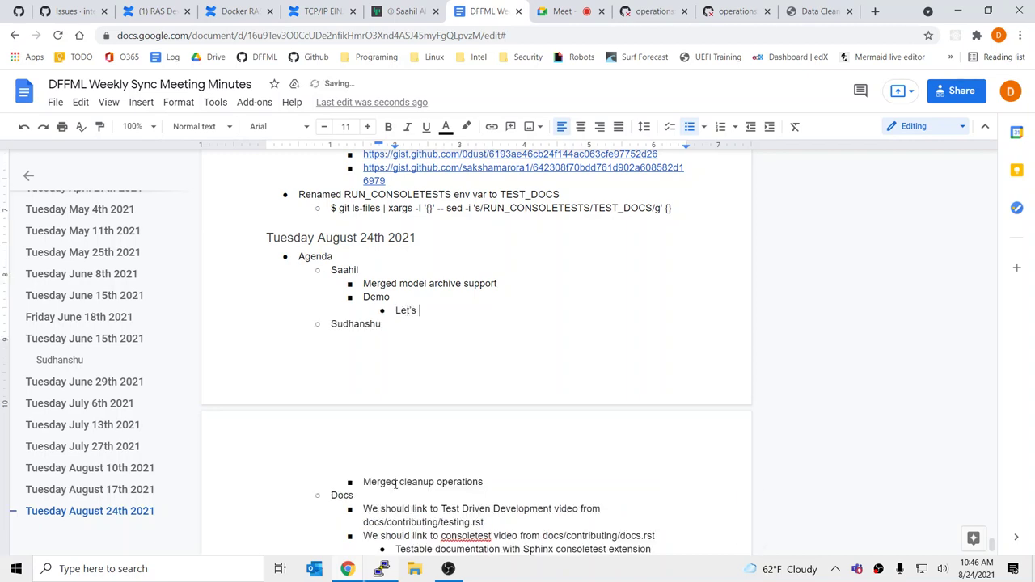
{"action": "key", "text": "Down"}
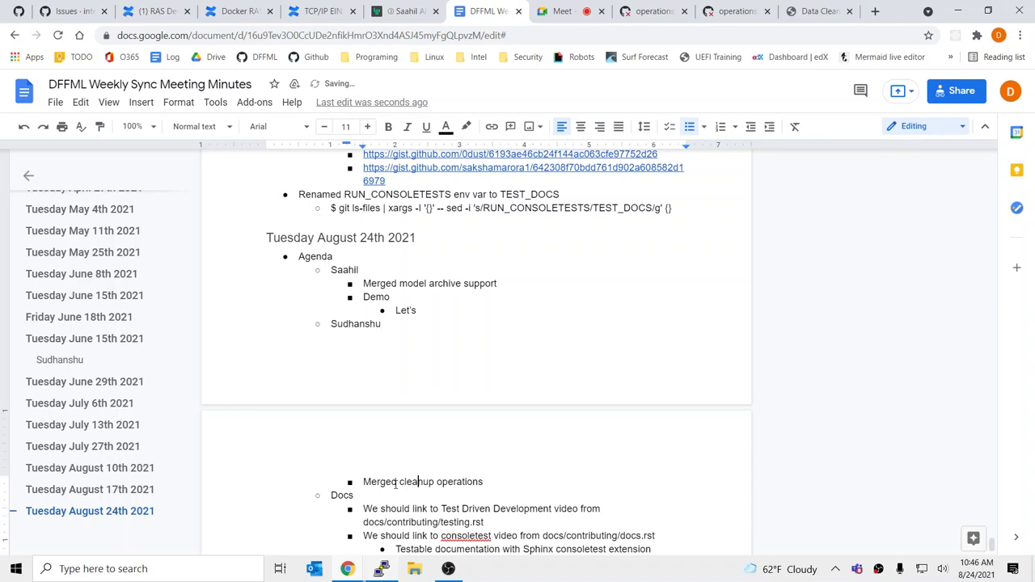
{"action": "scroll", "coordinate": [458, 439], "scroll_direction": "down", "scroll_amount": 3}
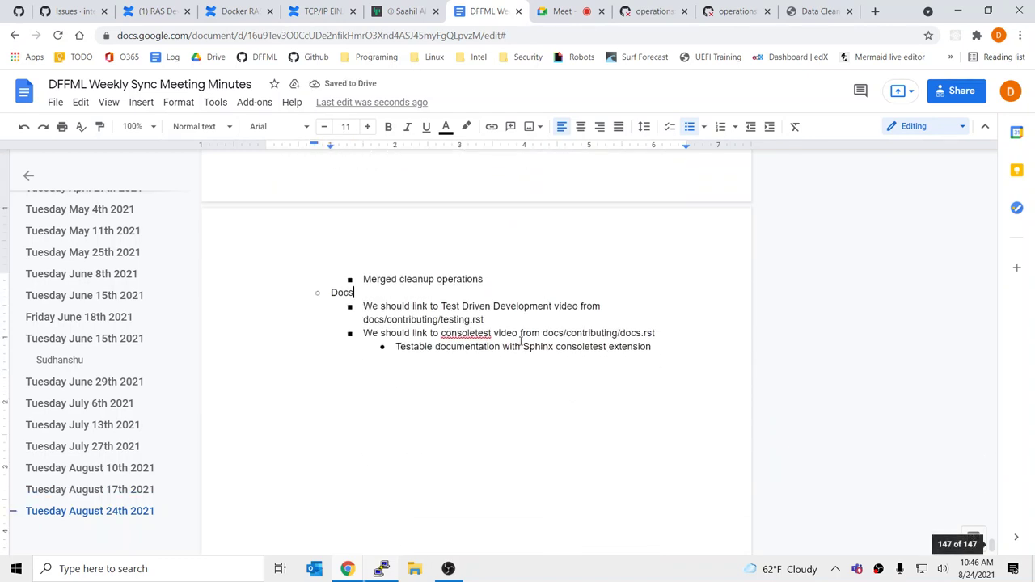
{"action": "scroll", "coordinate": [502, 307], "scroll_direction": "up", "scroll_amount": 3}
{"action": "left_click", "coordinate": [441, 308]}
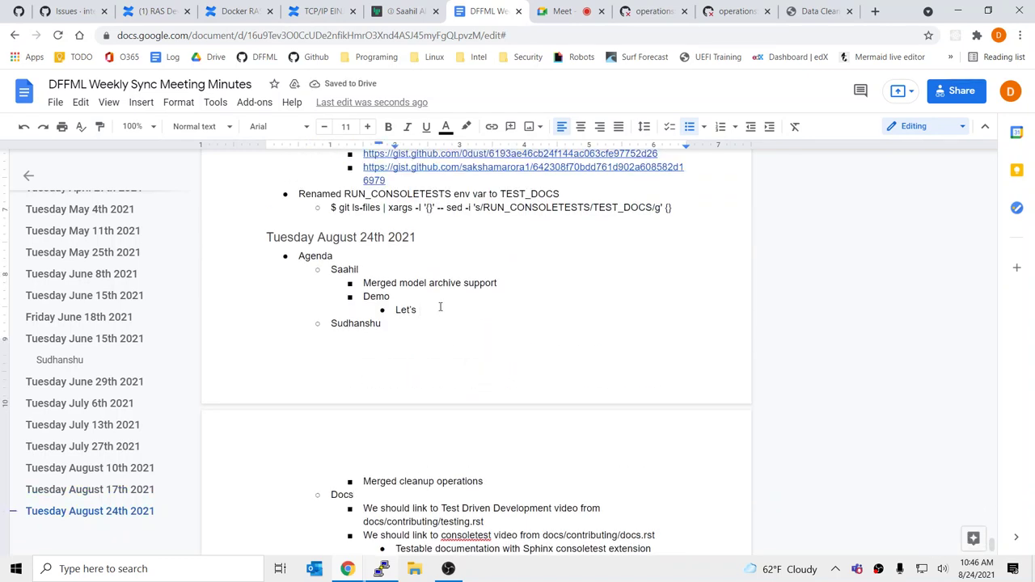
Add a new attendee-level bullet with the second attendee's name
{"action": "key", "text": "Return"}
{"action": "key", "text": "shift+Tab"}
{"action": "key", "text": "shift+Tab"}
{"action": "type", "text": "Hashim"}
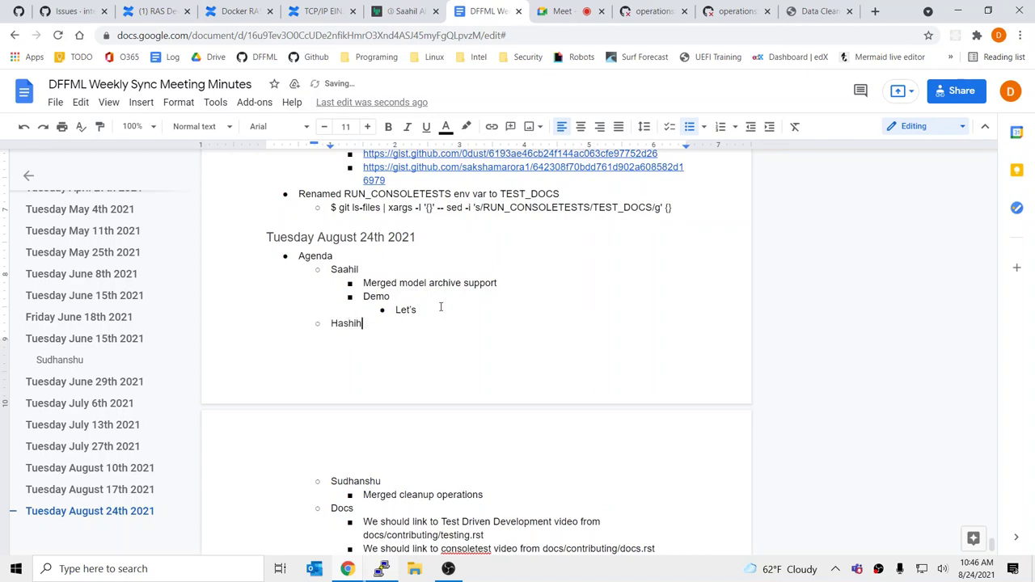
{"action": "key", "text": "Return"}
{"action": "key", "text": "Tab"}
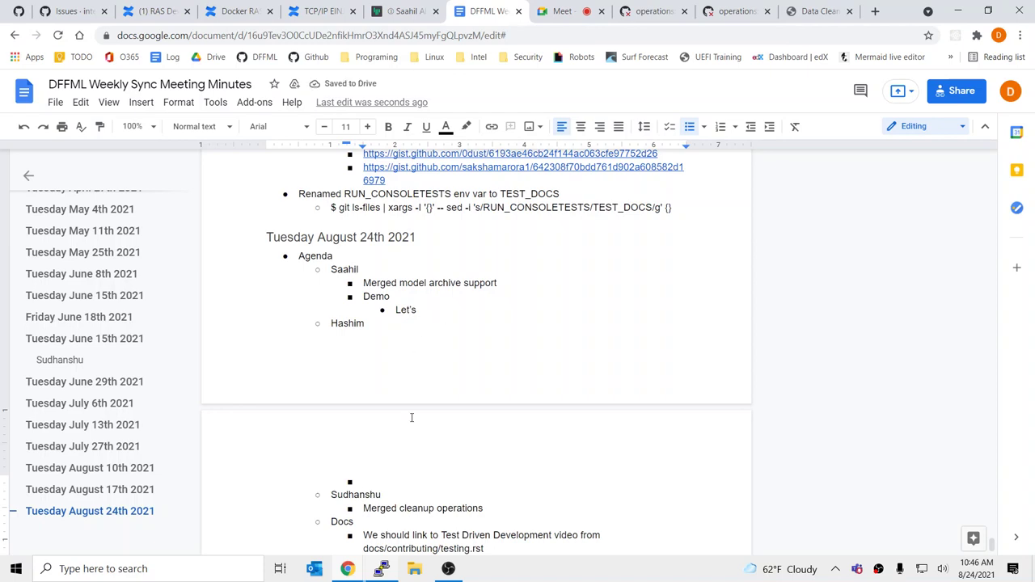
Under the new attendee, add a Demo bullet with sub-note 'Will take us through notebooks and multioutput demo'
{"action": "type", "text": "N"}
{"action": "key", "text": "BackSpace"}
{"action": "type", "text": "Demo"}
{"action": "key", "text": "Return"}
{"action": "key", "text": "Tab"}
{"action": "type", "text": "W"}
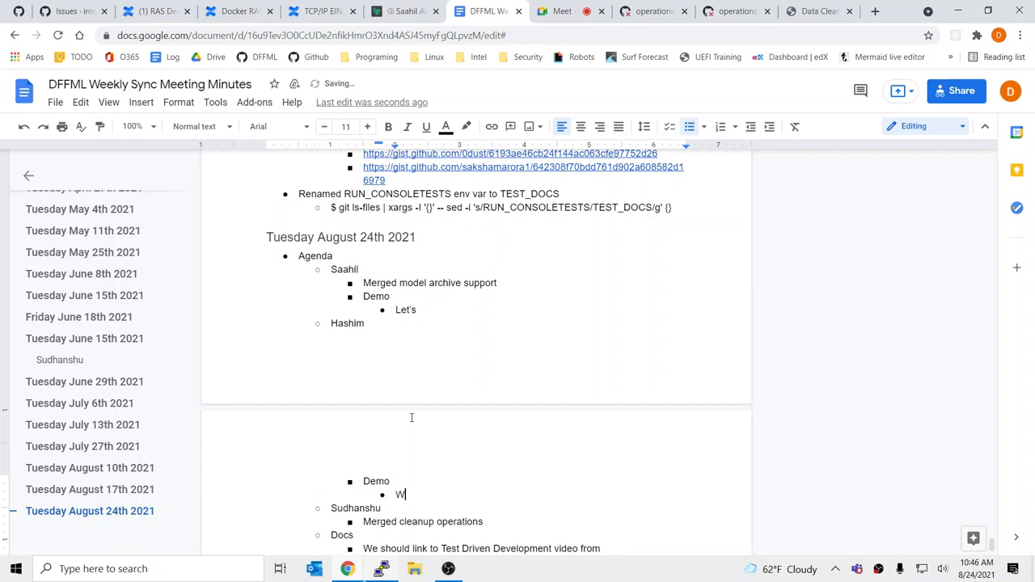
{"action": "type", "text": "ill take us through notebooks "}
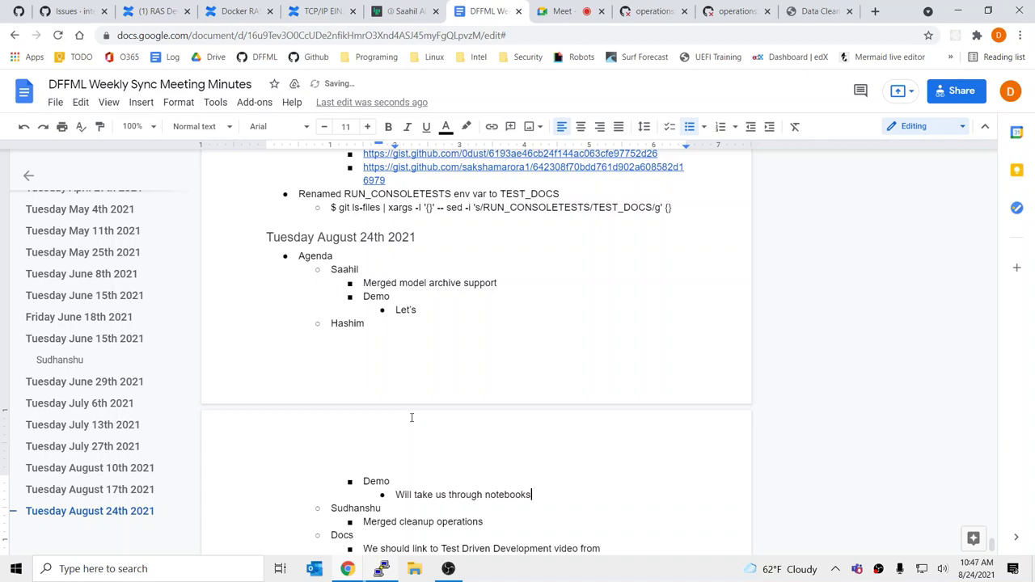
{"action": "type", "text": "and multioutput demo"}
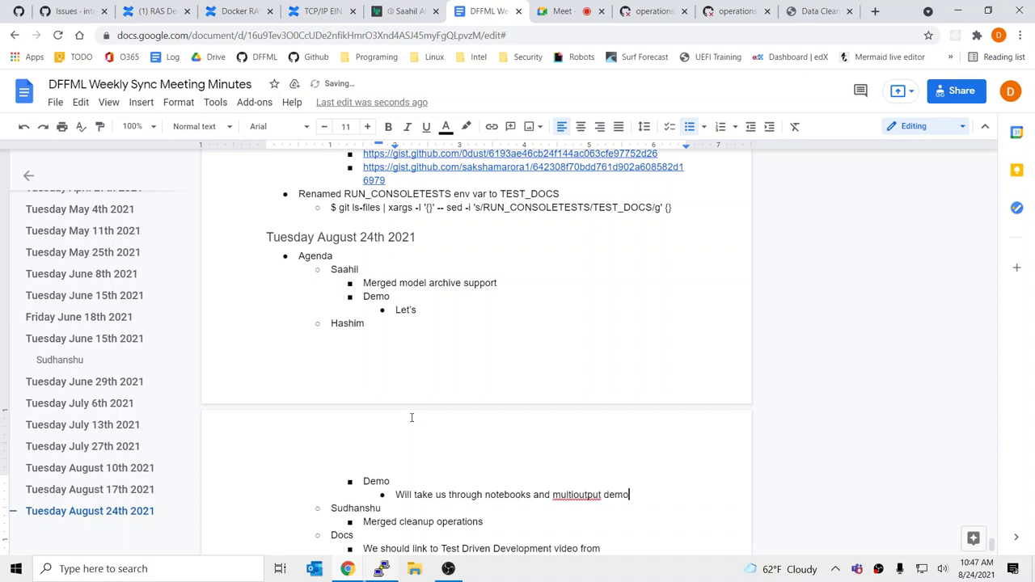
Insert 'quick' before 'multioutput' and reword the first Demo note to 'Will do model saving and loading notebook'
{"action": "left_click", "coordinate": [553, 495]}
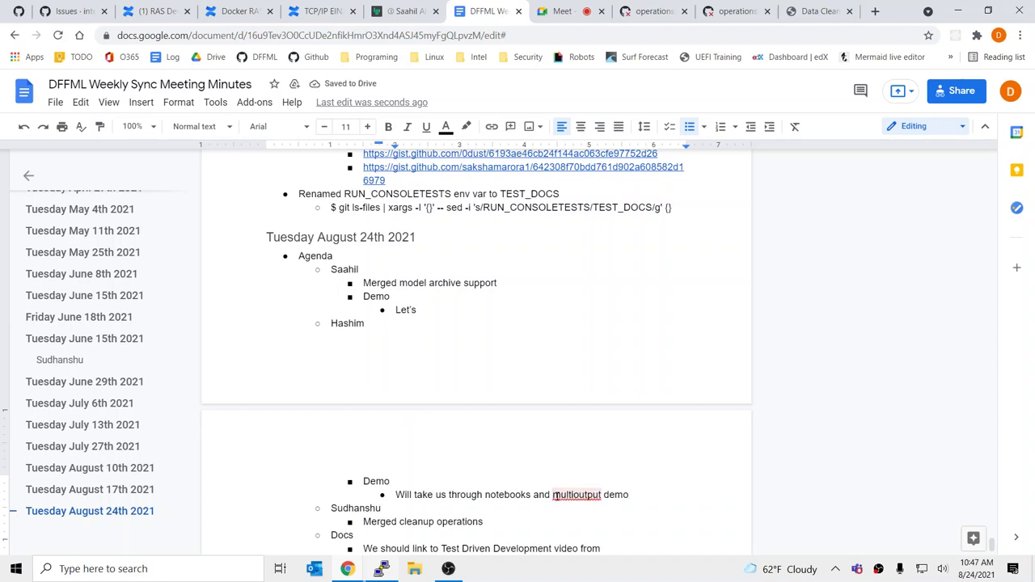
{"action": "type", "text": "quick"}
{"action": "left_click", "coordinate": [476, 313]}
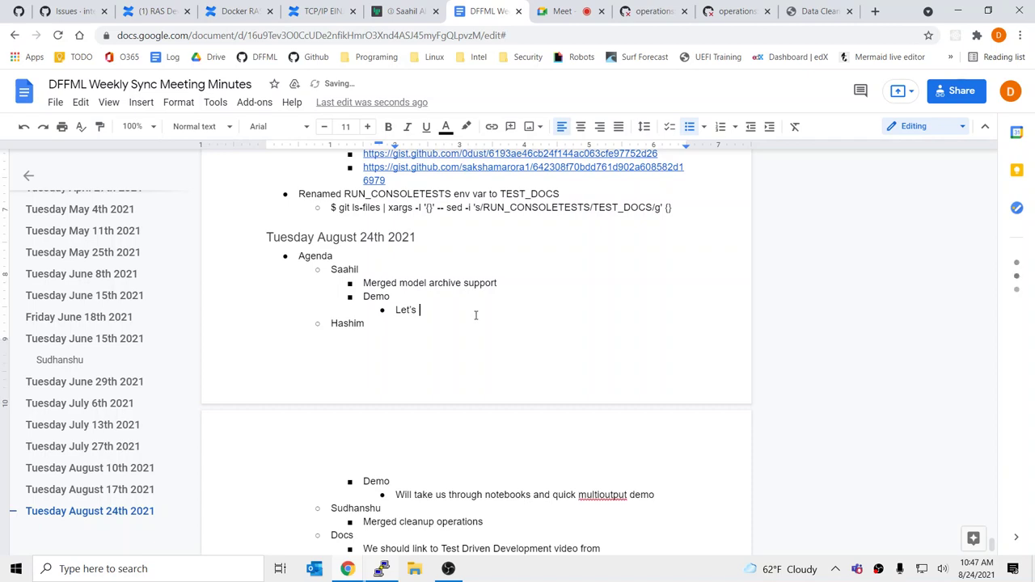
{"action": "type", "text": "have you do"}
{"action": "key", "text": "BackSpace"}
{"action": "key", "text": "BackSpace"}
{"action": "key", "text": "BackSpace"}
{"action": "key", "text": "BackSpace"}
{"action": "key", "text": "BackSpace"}
{"action": "key", "text": "BackSpace"}
{"action": "key", "text": "BackSpace"}
{"action": "key", "text": "BackSpace"}
{"action": "key", "text": "BackSpace"}
{"action": "key", "text": "BackSpace"}
{"action": "key", "text": "BackSpace"}
{"action": "key", "text": "BackSpace"}
{"action": "key", "text": "BackSpace"}
{"action": "key", "text": "BackSpace"}
{"action": "key", "text": "BackSpace"}
{"action": "key", "text": "BackSpace"}
{"action": "key", "text": "BackSpace"}
{"action": "key", "text": "BackSpace"}
{"action": "type", "text": "Will do model saving a"}
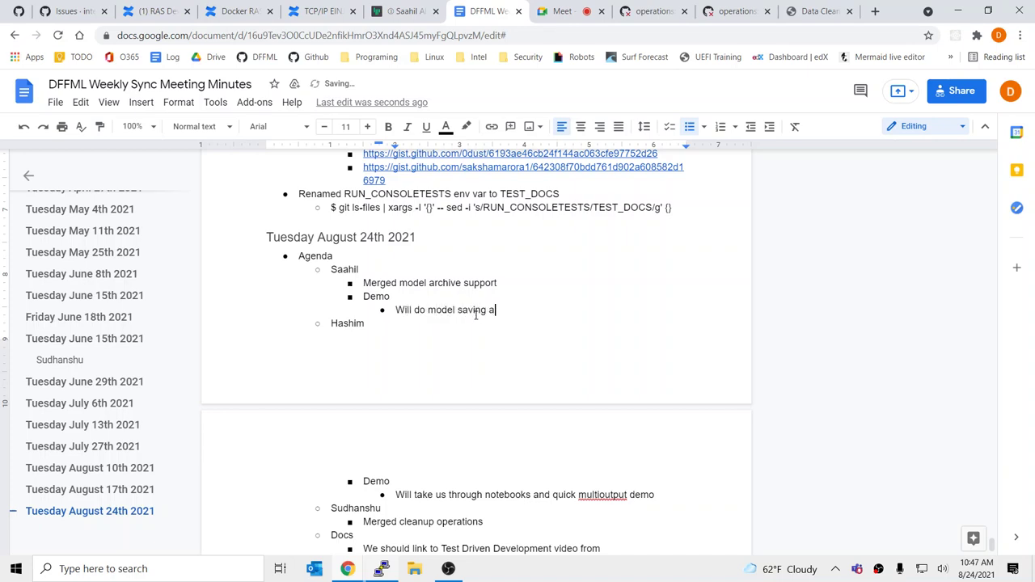
{"action": "type", "text": "nd loading mode"}
{"action": "key", "text": "BackSpace"}
{"action": "key", "text": "BackSpace"}
{"action": "key", "text": "BackSpace"}
{"action": "key", "text": "BackSpace"}
{"action": "type", "text": "notebook (let's"}
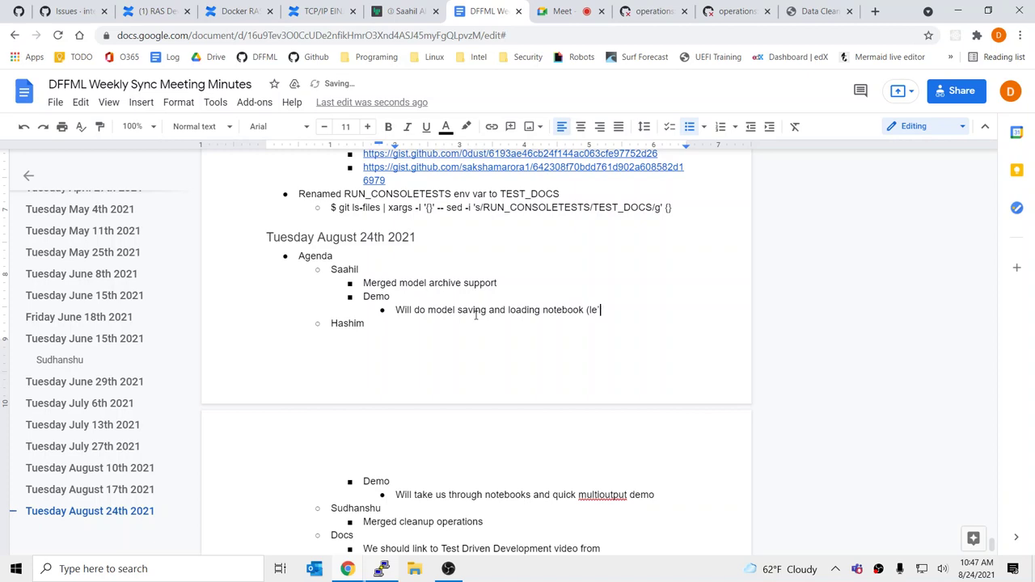
{"action": "key", "text": "BackSpace"}
{"action": "key", "text": "BackSpace"}
{"action": "key", "text": "BackSpace"}
{"action": "key", "text": "BackSpace"}
{"action": "key", "text": "BackSpace"}
{"action": "key", "text": "BackSpace"}
{"action": "key", "text": "BackSpace"}
{"action": "key", "text": "BackSpace"}
Add nested steps 'Take through', 'Then edit to save in directories' and 'Then take through again'
{"action": "key", "text": "Return"}
{"action": "key", "text": "Tab"}
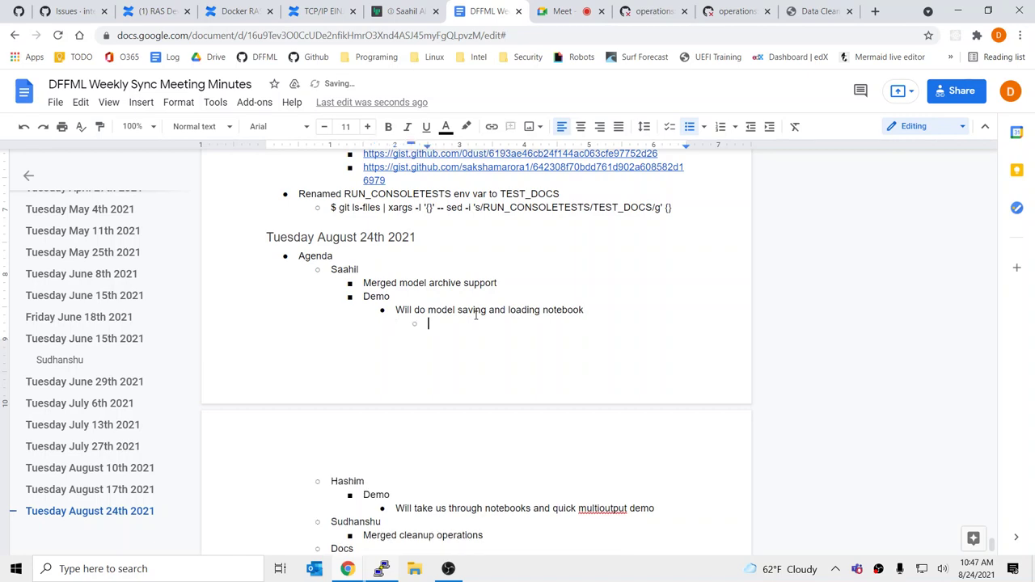
{"action": "type", "text": "Take t"}
{"action": "type", "text": "hrough"}
{"action": "key", "text": "Return"}
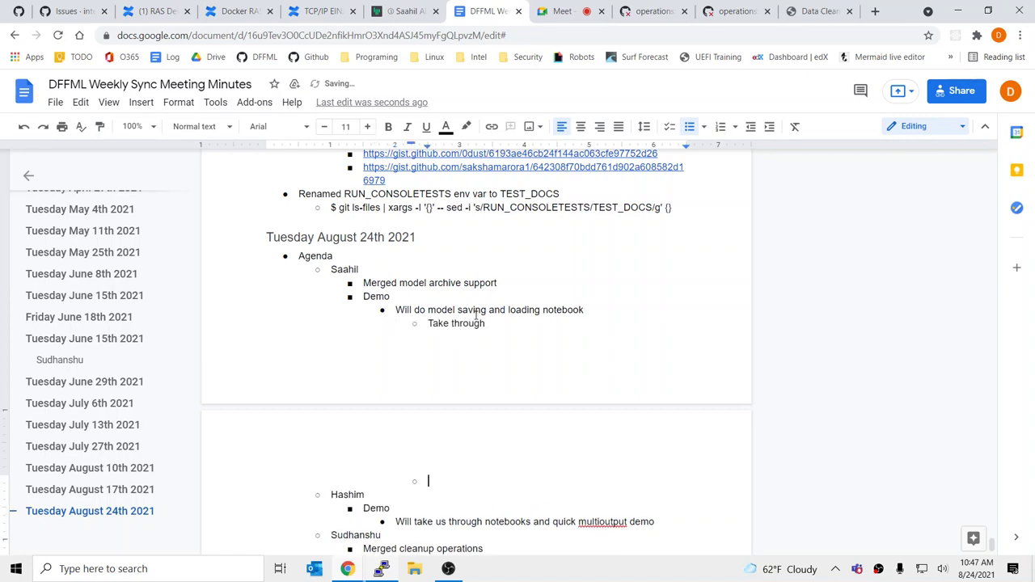
{"action": "type", "text": "Then edit to save in dire"}
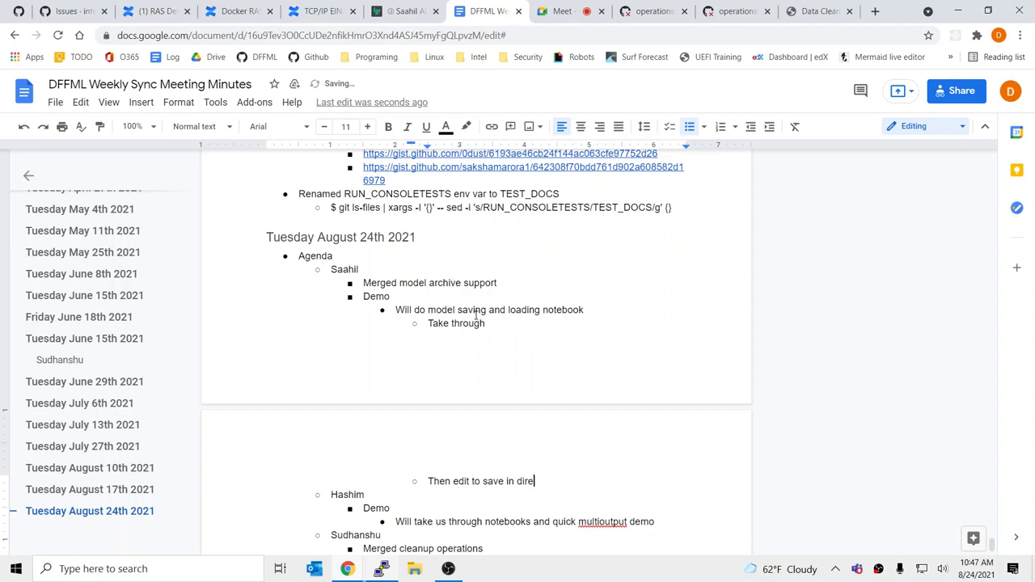
{"action": "type", "text": "ctories"}
{"action": "key", "text": "Return"}
{"action": "type", "text": "Then "}
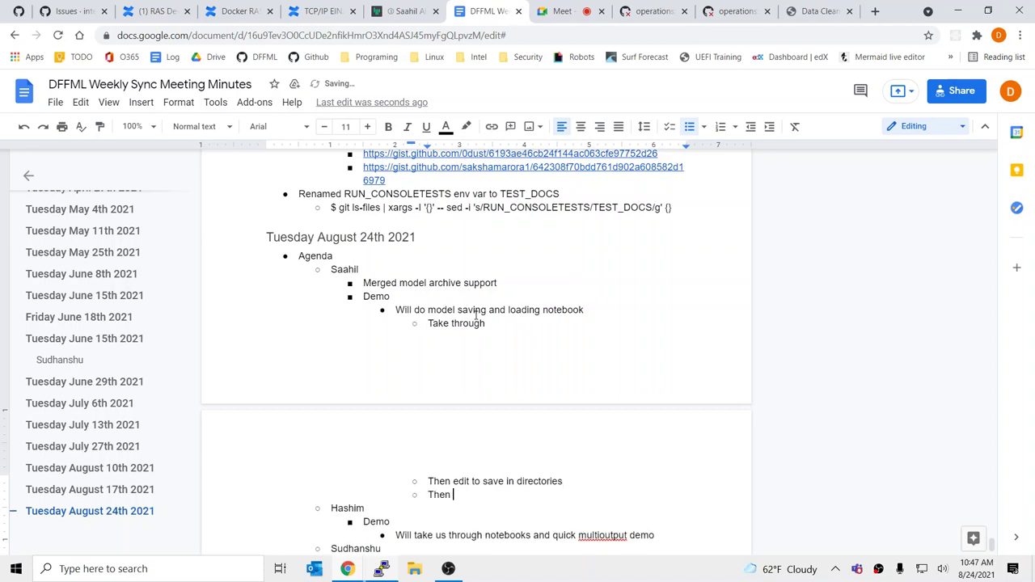
{"action": "type", "text": "take through again"}
{"action": "scroll", "coordinate": [484, 256], "scroll_direction": "down", "scroll_amount": 2}
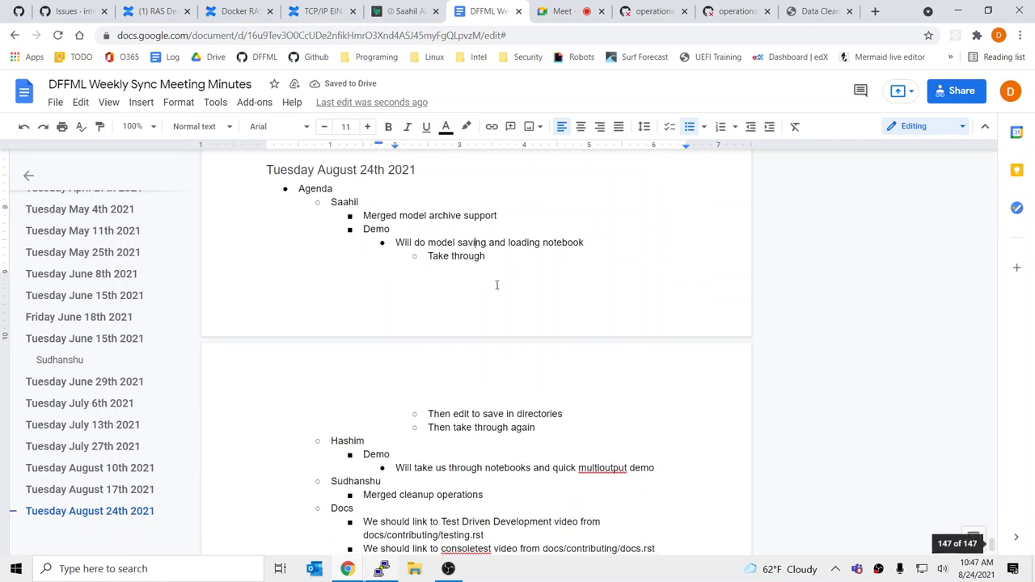
Accept the 'multi output' spelling suggestion for 'multioutput'
{"action": "left_click", "coordinate": [430, 257]}
{"action": "left_click", "coordinate": [571, 418], "text": "shift"}
{"action": "left_click", "coordinate": [596, 425]}
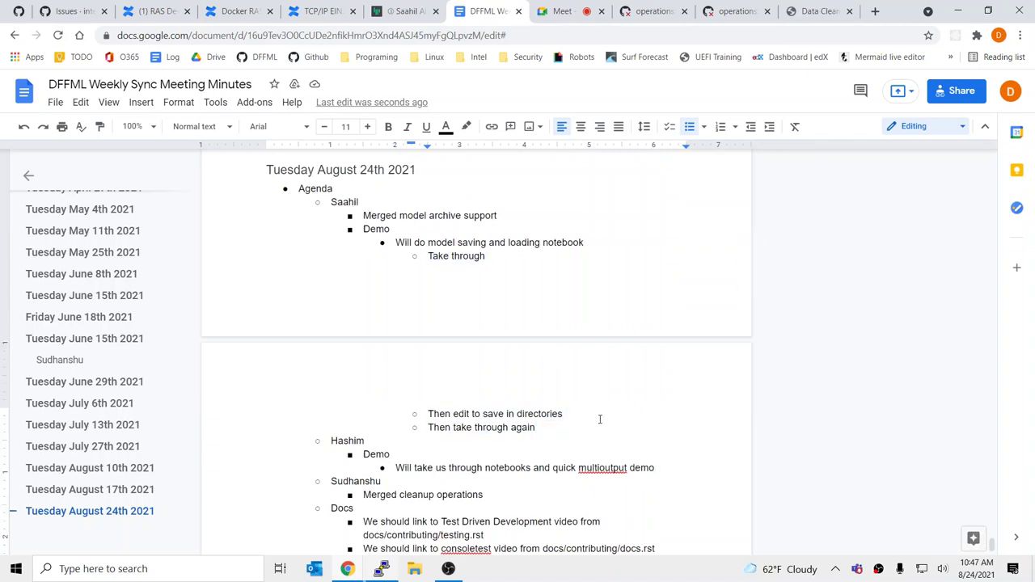
{"action": "right_click", "coordinate": [610, 468]}
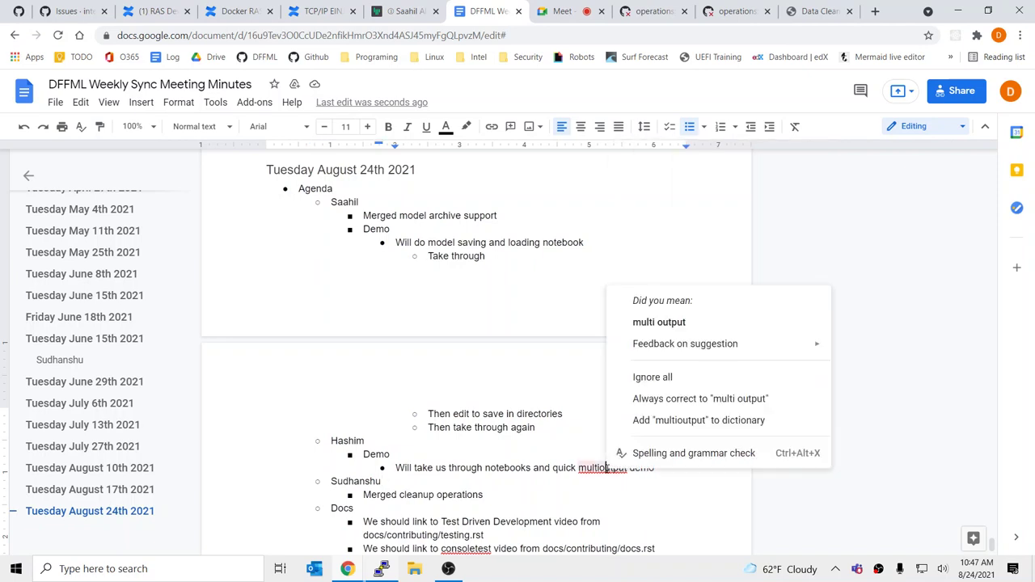
{"action": "left_click", "coordinate": [663, 330]}
Glance at the video call tab and come back to the meeting notes
{"action": "scroll", "coordinate": [530, 387], "scroll_direction": "down", "scroll_amount": 3}
{"action": "left_click", "coordinate": [524, 383]}
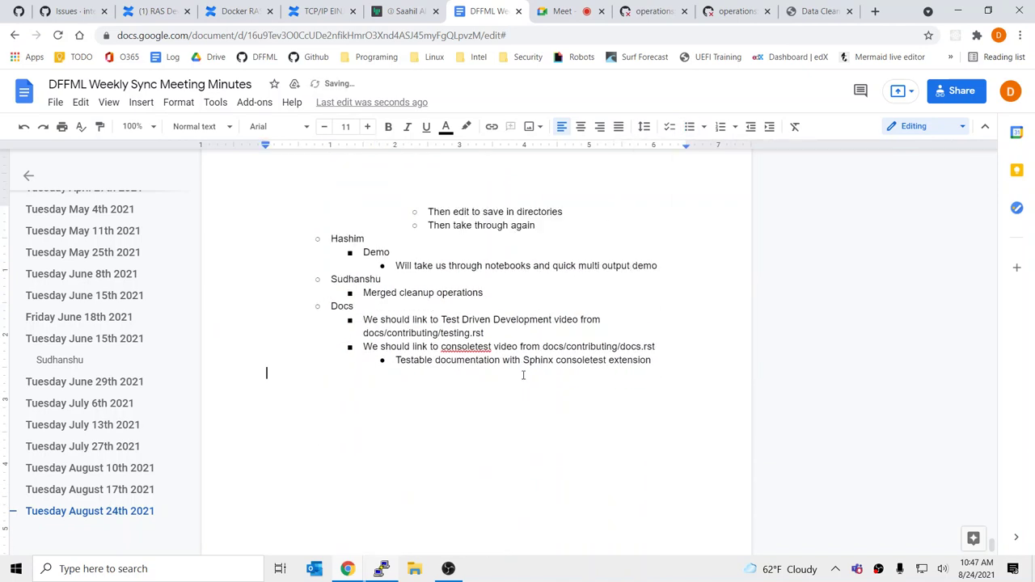
{"action": "left_click", "coordinate": [471, 332]}
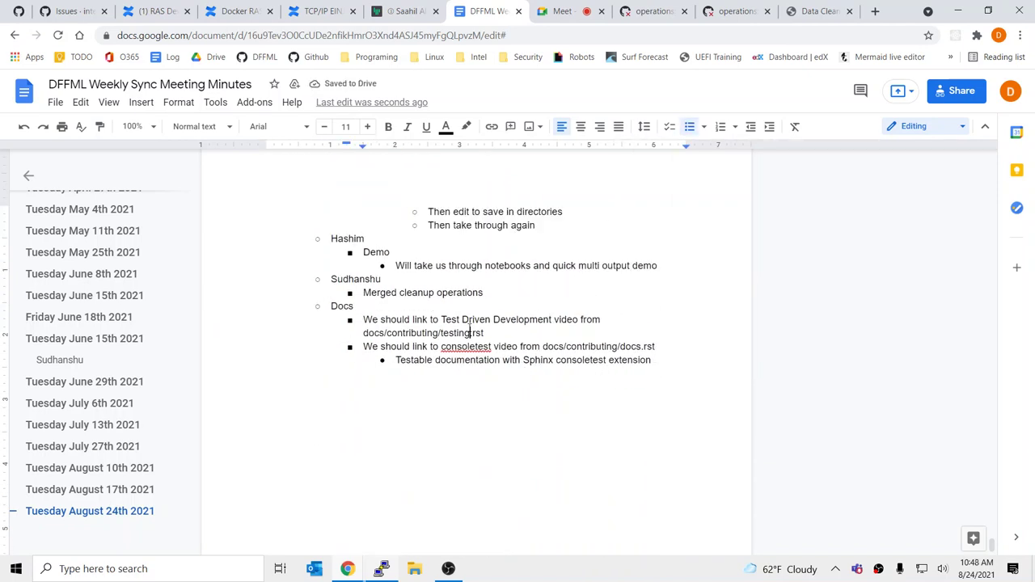
{"action": "scroll", "coordinate": [472, 332], "scroll_direction": "up", "scroll_amount": 3}
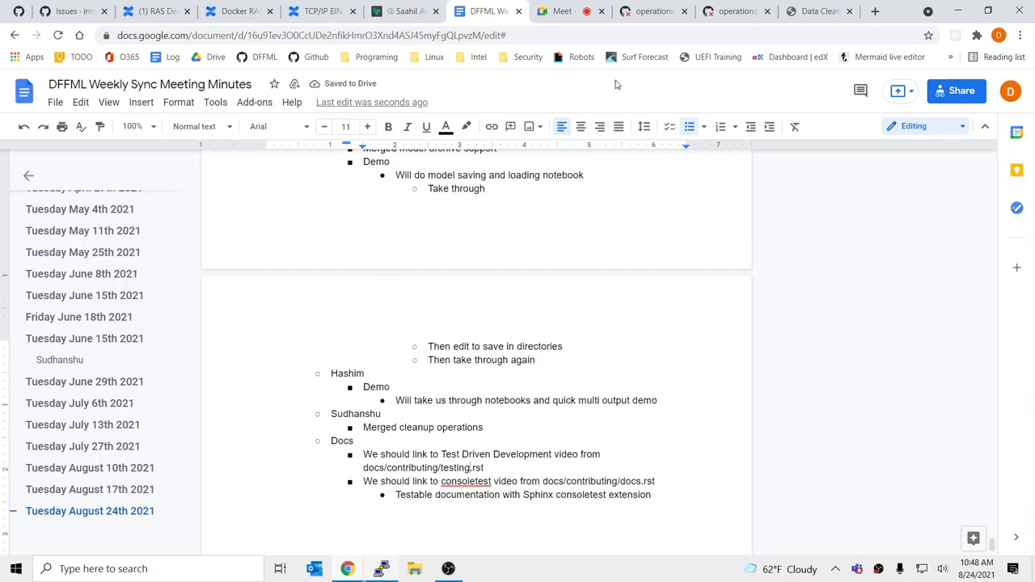
{"action": "left_click", "coordinate": [570, 15]}
{"action": "key", "text": "ctrl+shift+Tab"}
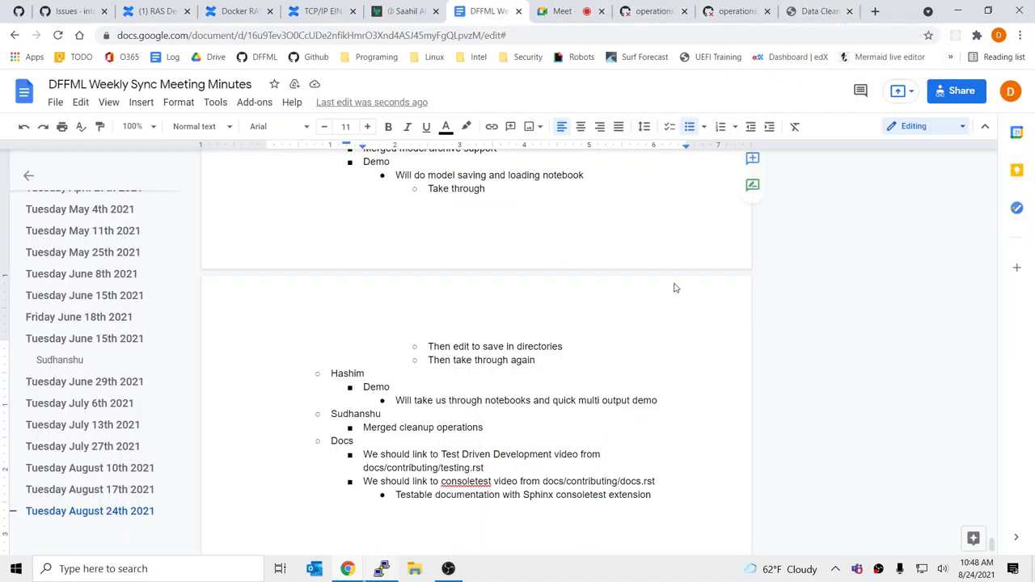
{"action": "mouse_move", "coordinate": [348, 569]}
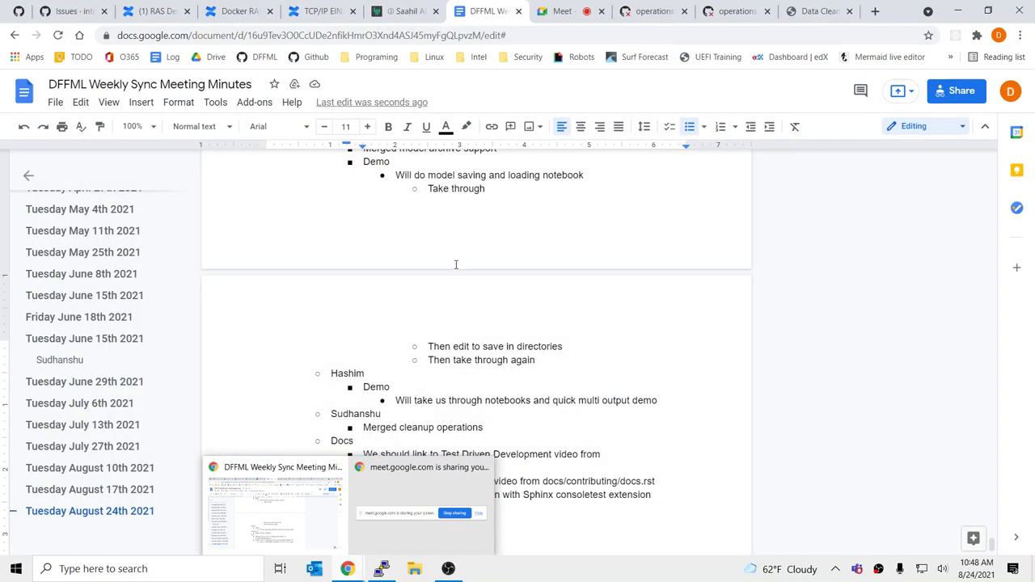
Review the model saving notebook line and scroll down to the Docs section
{"action": "left_click", "coordinate": [490, 200]}
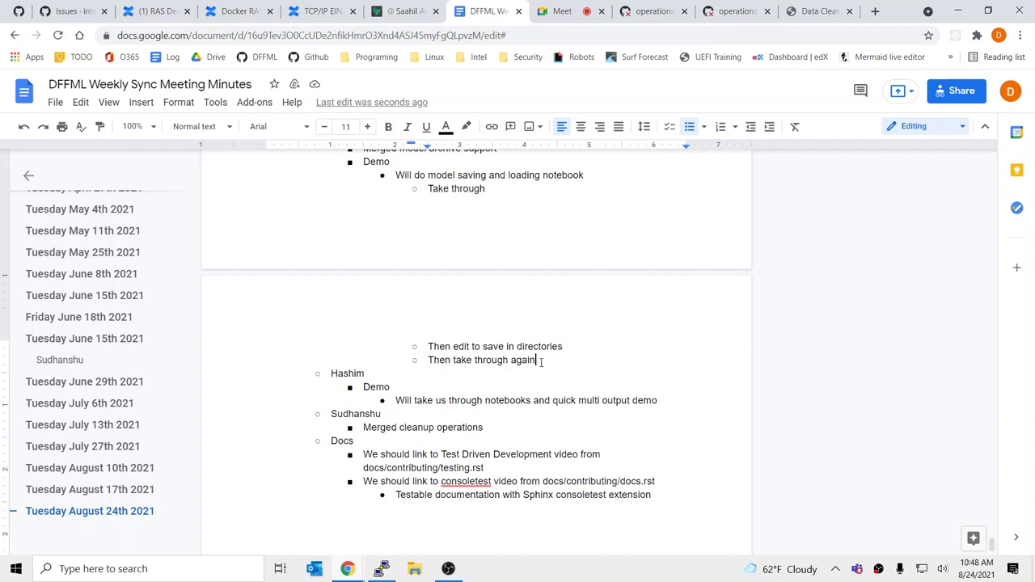
{"action": "scroll", "coordinate": [526, 364], "scroll_direction": "up", "scroll_amount": 3}
{"action": "scroll", "coordinate": [473, 428], "scroll_direction": "down", "scroll_amount": 1}
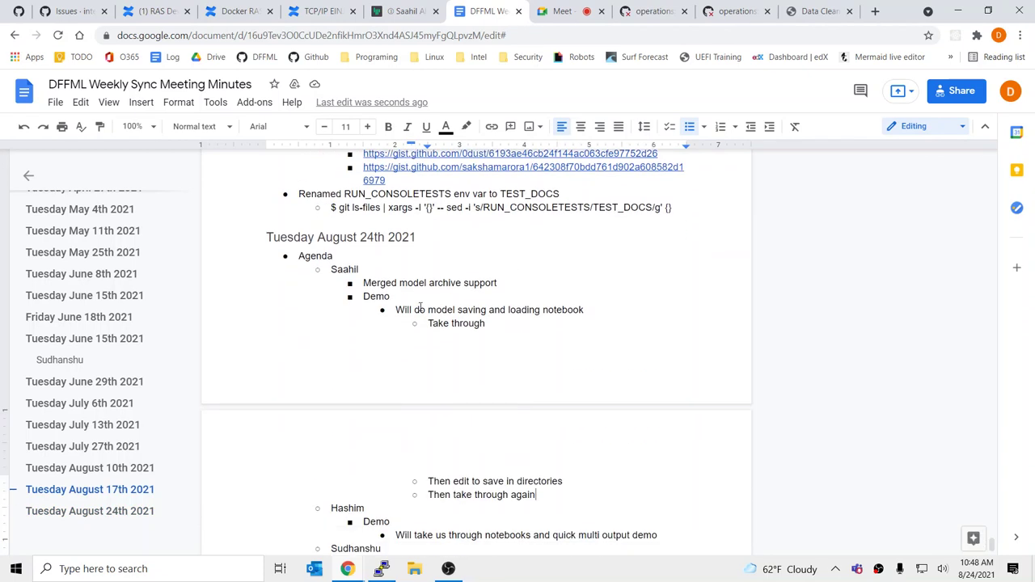
{"action": "left_click_drag", "start_coordinate": [414, 310], "coordinate": [488, 309]}
{"action": "left_click", "coordinate": [638, 313]}
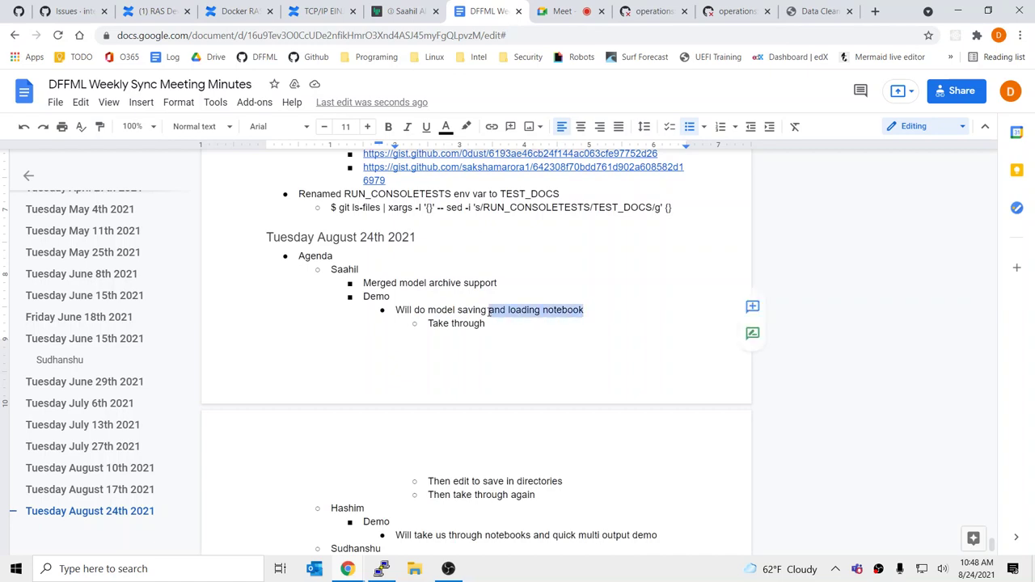
{"action": "left_click", "coordinate": [488, 310]}
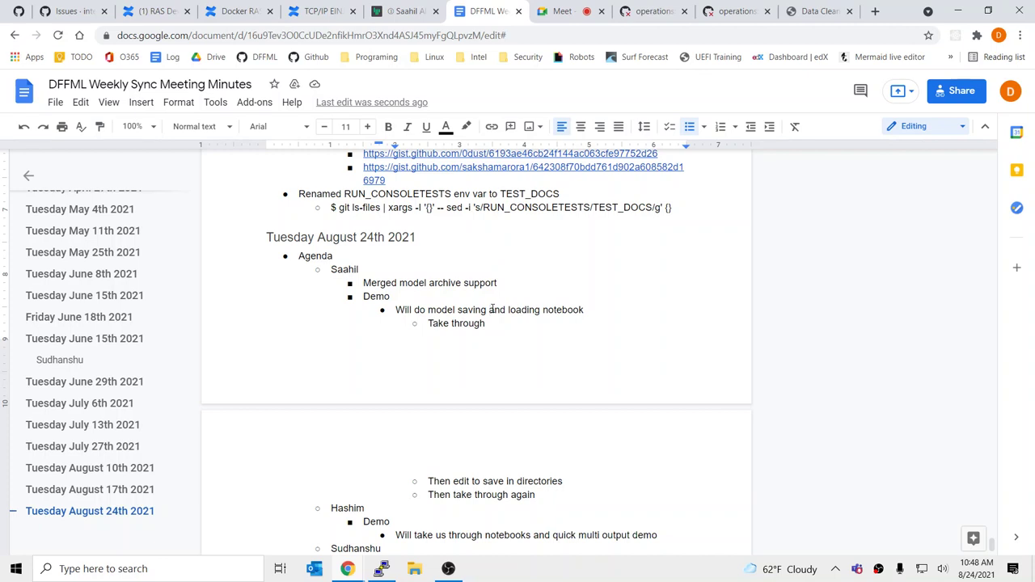
{"action": "scroll", "coordinate": [510, 382], "scroll_direction": "down", "scroll_amount": 3}
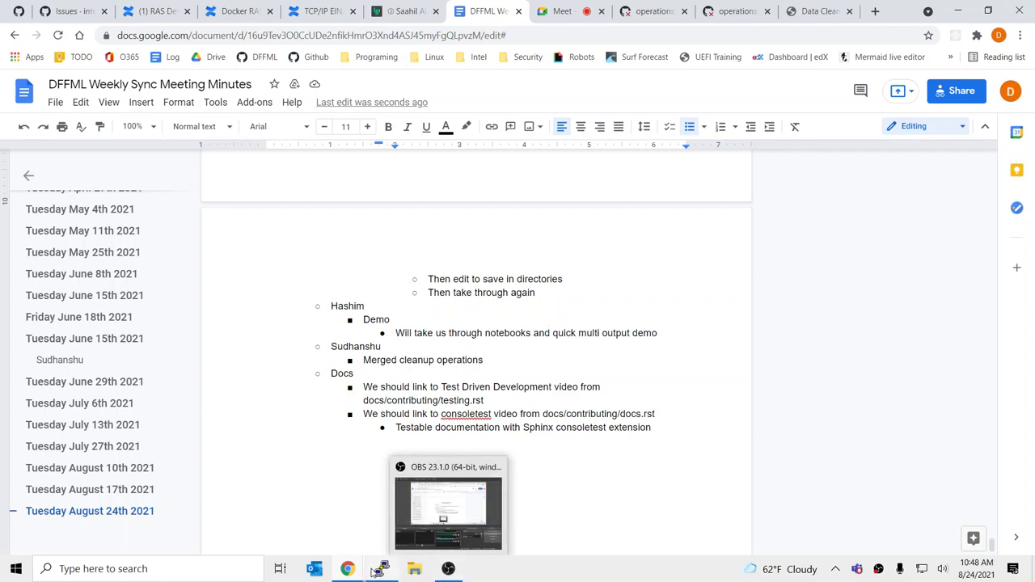
Bring the PuTTY terminal to the front from the Windows taskbar
{"action": "mouse_move", "coordinate": [381, 568]}
{"action": "mouse_move", "coordinate": [378, 526]}
{"action": "mouse_move", "coordinate": [448, 569]}
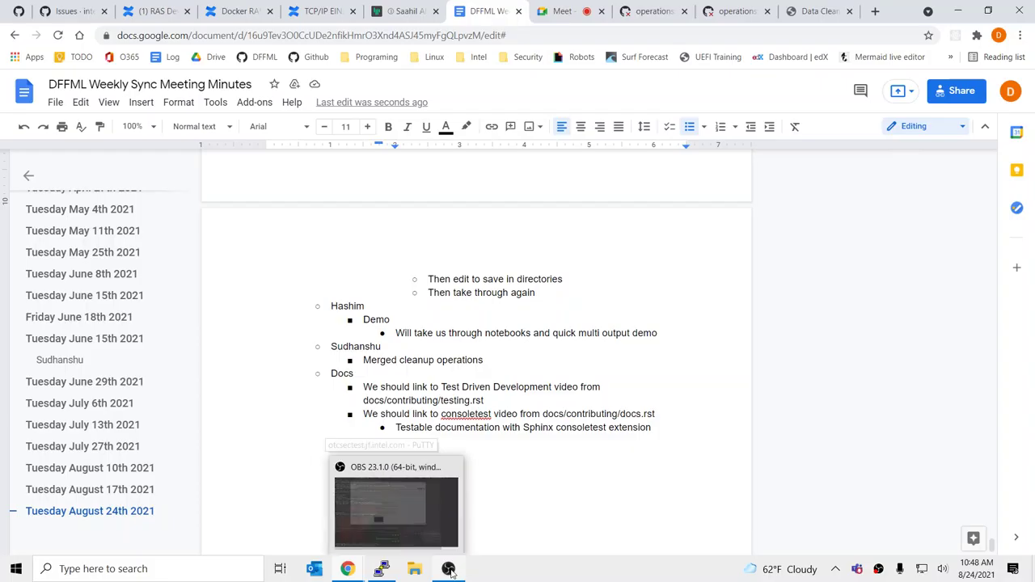
{"action": "mouse_move", "coordinate": [459, 526]}
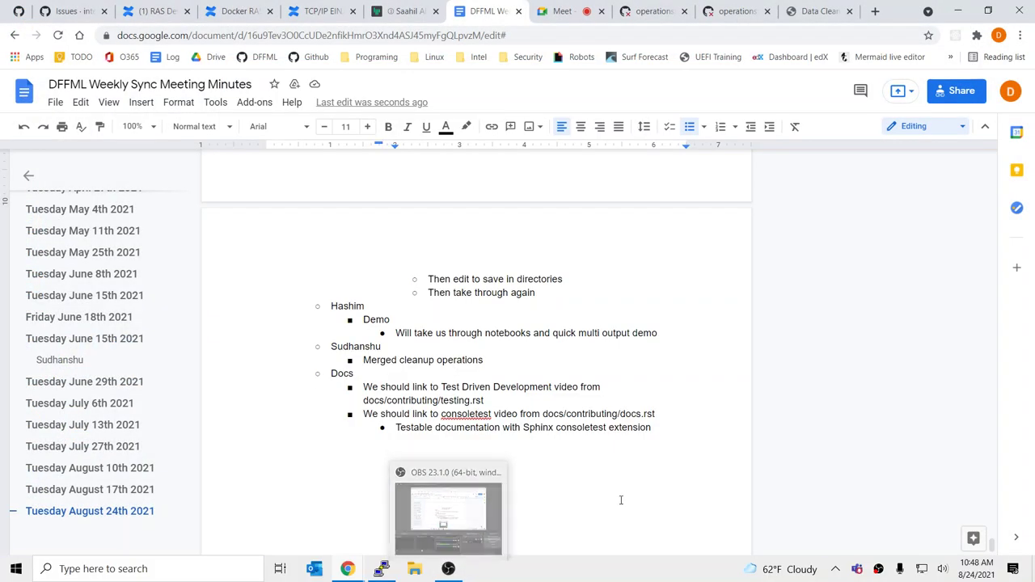
{"action": "left_click", "coordinate": [381, 569]}
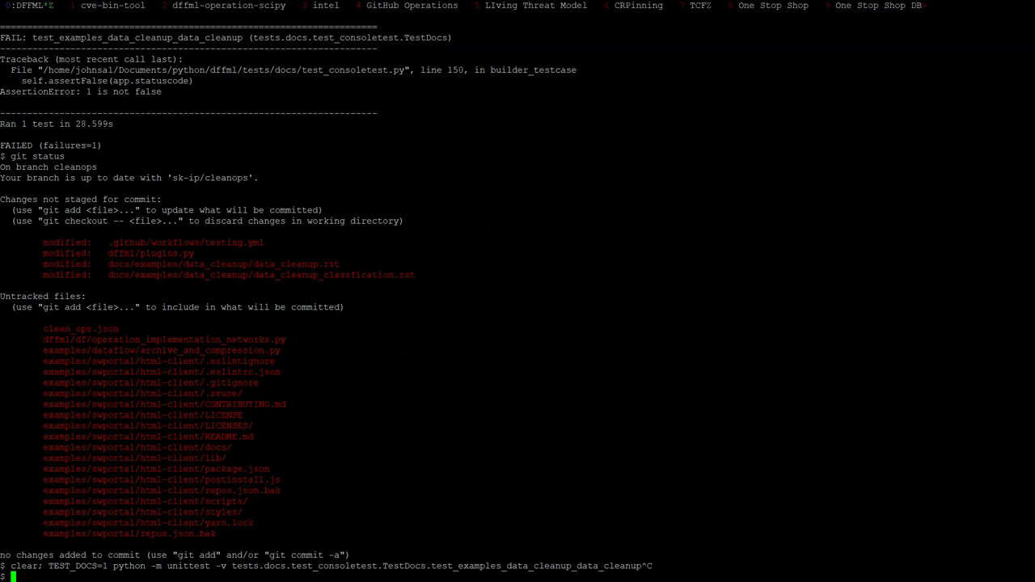
Check git status, unzoom the tmux panes, and close the diff in the right pane
{"action": "type", "text": "git status"}
{"action": "key", "text": "Return"}
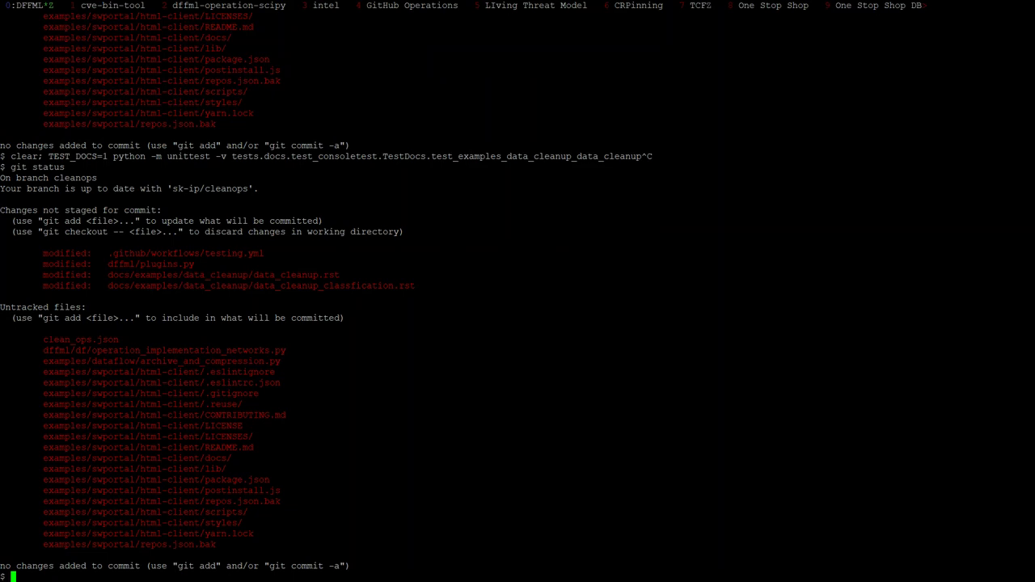
{"action": "key", "text": "ctrl+b"}
{"action": "key", "text": "z"}
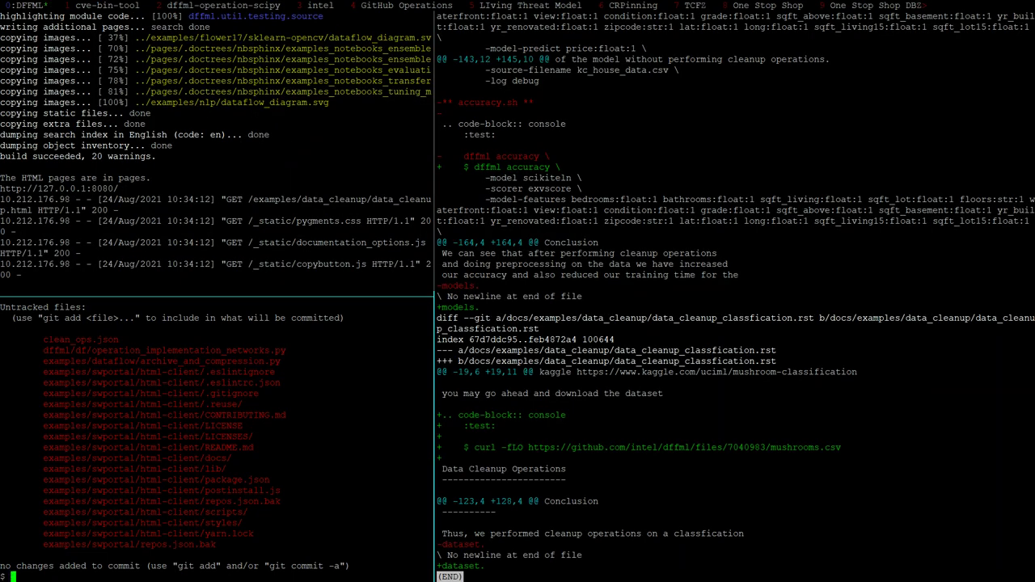
{"action": "key", "text": "ctrl+b"}
{"action": "key", "text": "Right"}
{"action": "type", "text": "qgit status"}
{"action": "key", "text": "Return"}
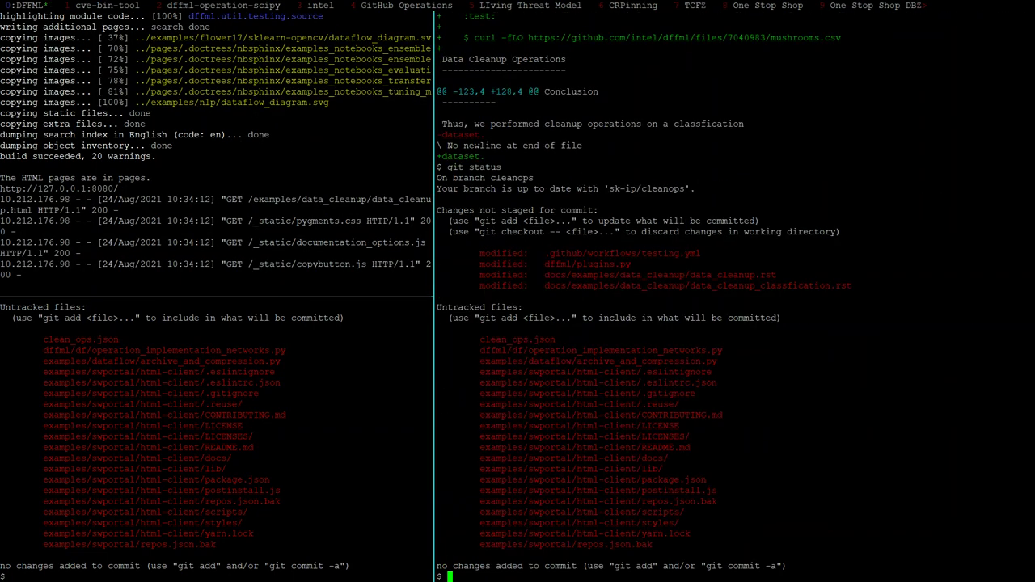
Rerun the data cleanup docs test in the bottom-left pane and recheck git status
{"action": "key", "text": "ctrl+b"}
{"action": "key", "text": "Left"}
{"action": "type", "text": "git add"}
{"action": "key", "text": "Return"}
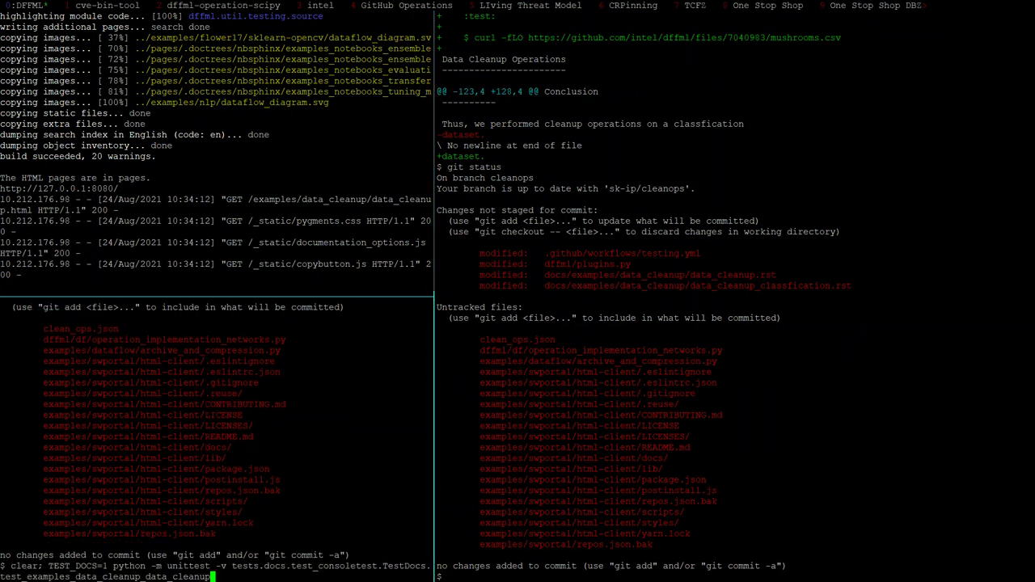
{"action": "key", "text": "ctrl+l"}
{"action": "key", "text": "ctrl+b"}
{"action": "key", "text": "Right"}
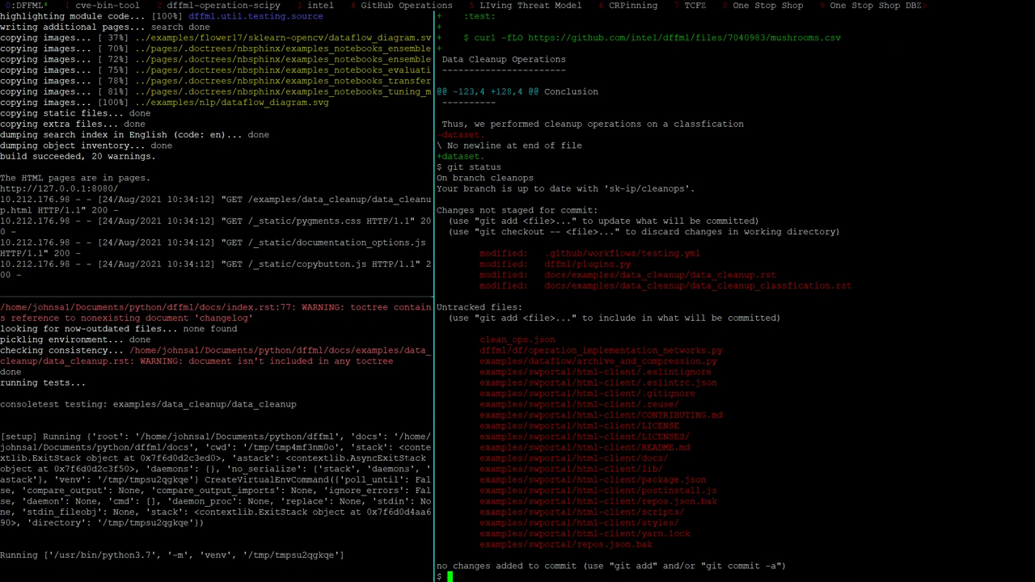
{"action": "type", "text": "git status"}
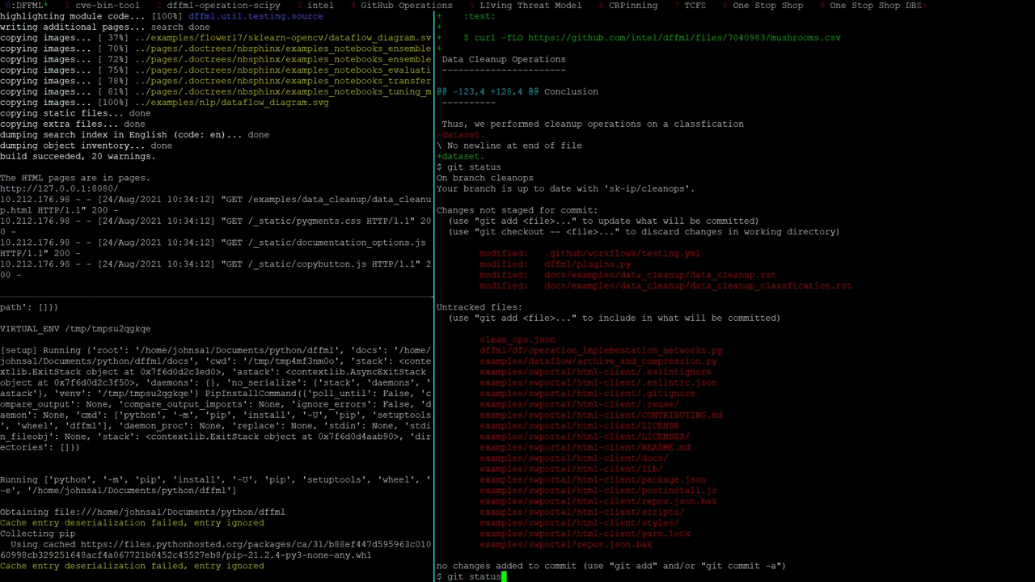
{"action": "key", "text": "Return"}
Review the git diff of the uncommitted changes and check status once more
{"action": "type", "text": "g"}
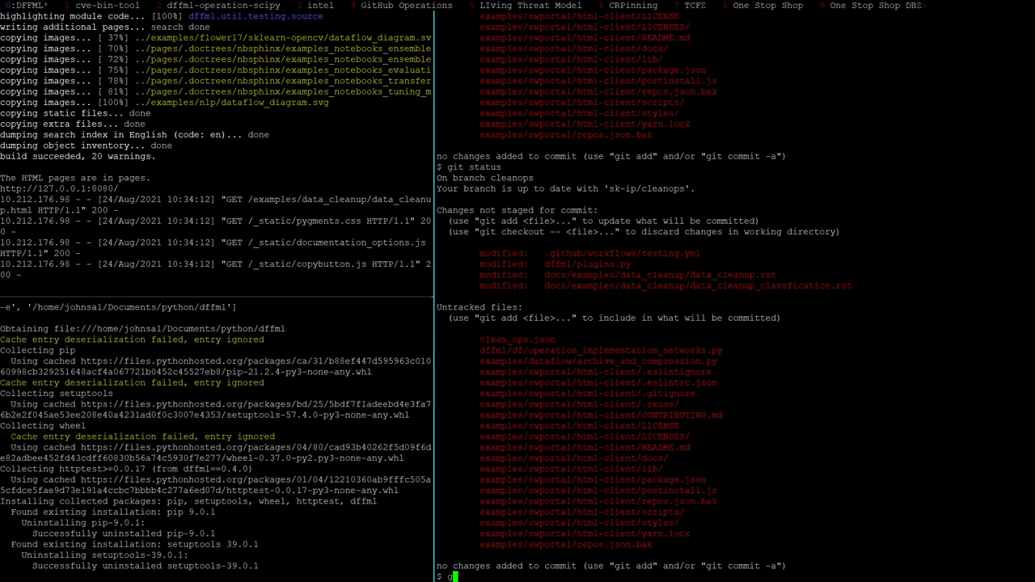
{"action": "type", "text": "it diff"}
{"action": "key", "text": "Return"}
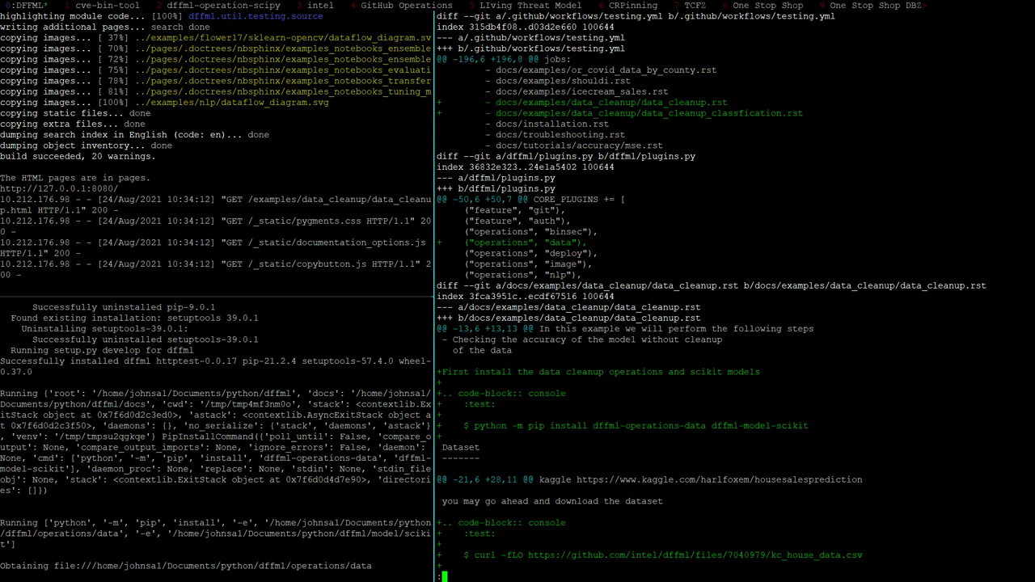
{"action": "key", "text": "space"}
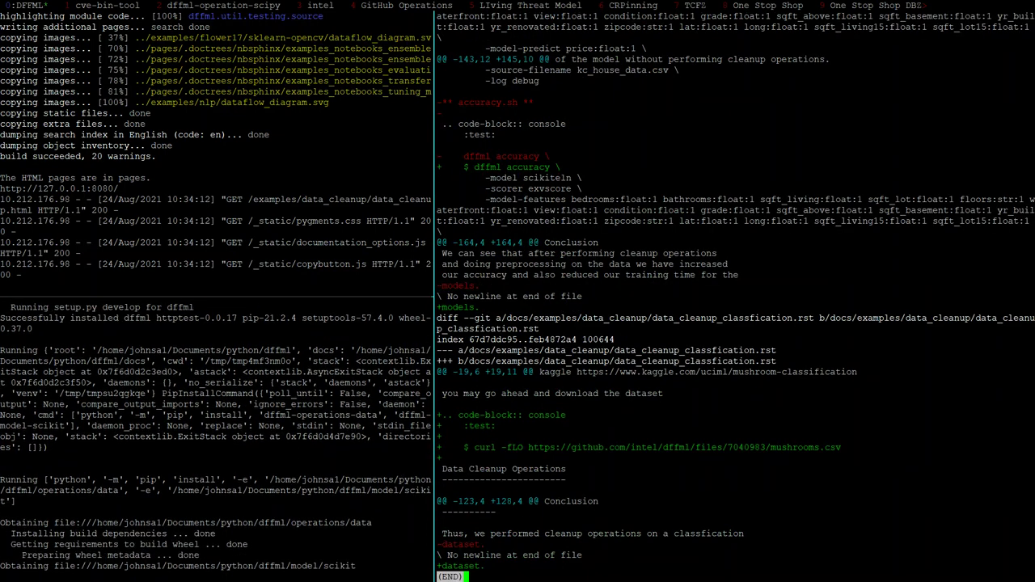
{"action": "type", "text": "qgit"}
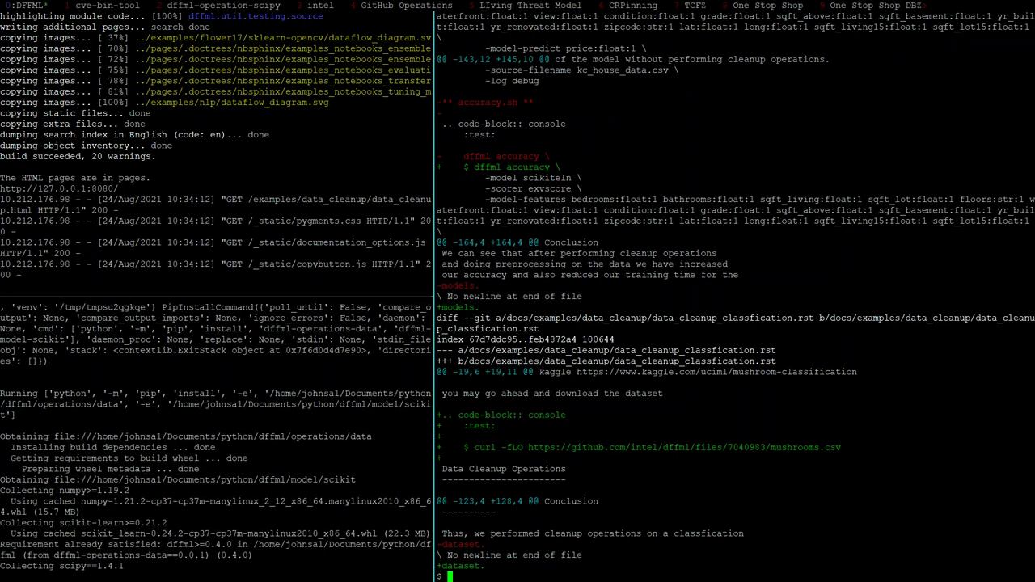
{"action": "type", "text": " comm"}
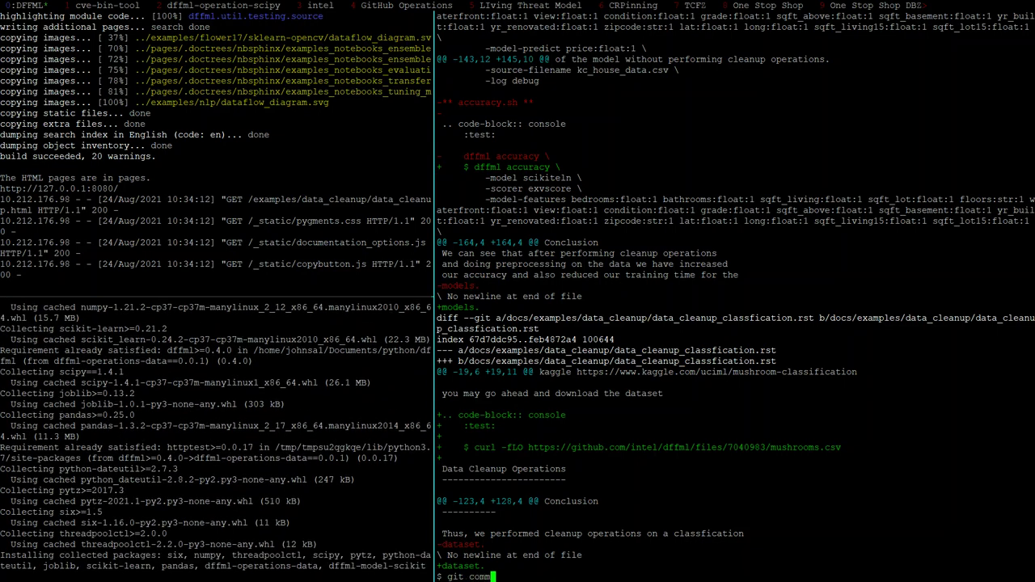
{"action": "type", "text": "it -sam"}
{"action": "key", "text": "ctrl+c"}
{"action": "type", "text": "git status"}
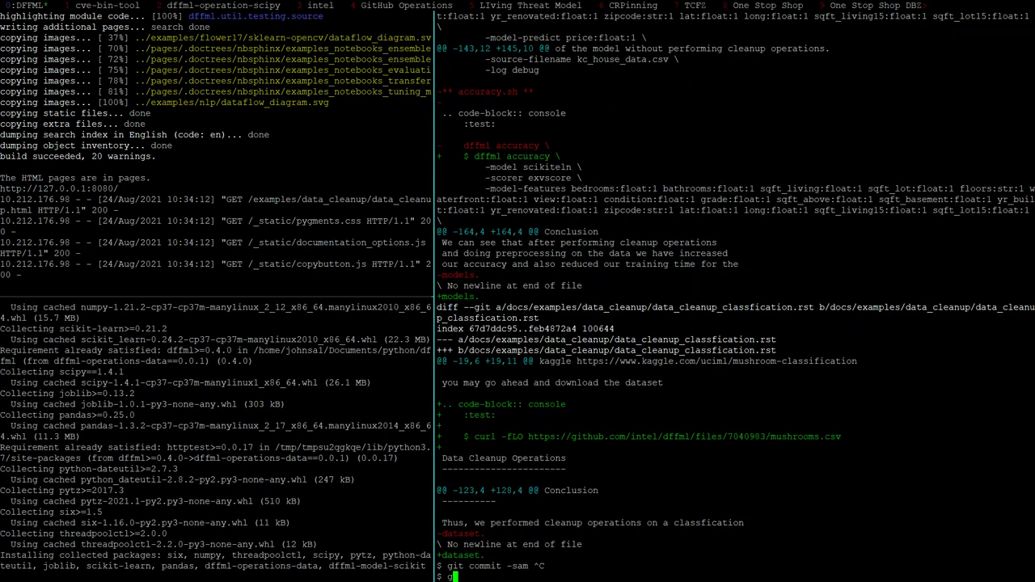
{"action": "key", "text": "Return"}
Begin a git commit -sam with message 'docs: examples: data cleanup:'
{"action": "type", "text": "git commit -s"}
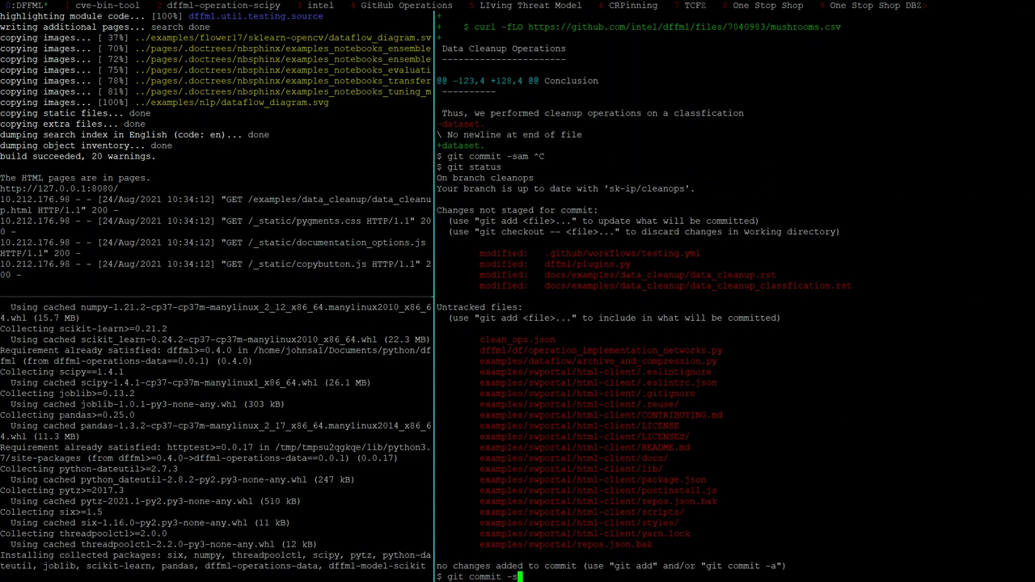
{"action": "type", "text": "am '"}
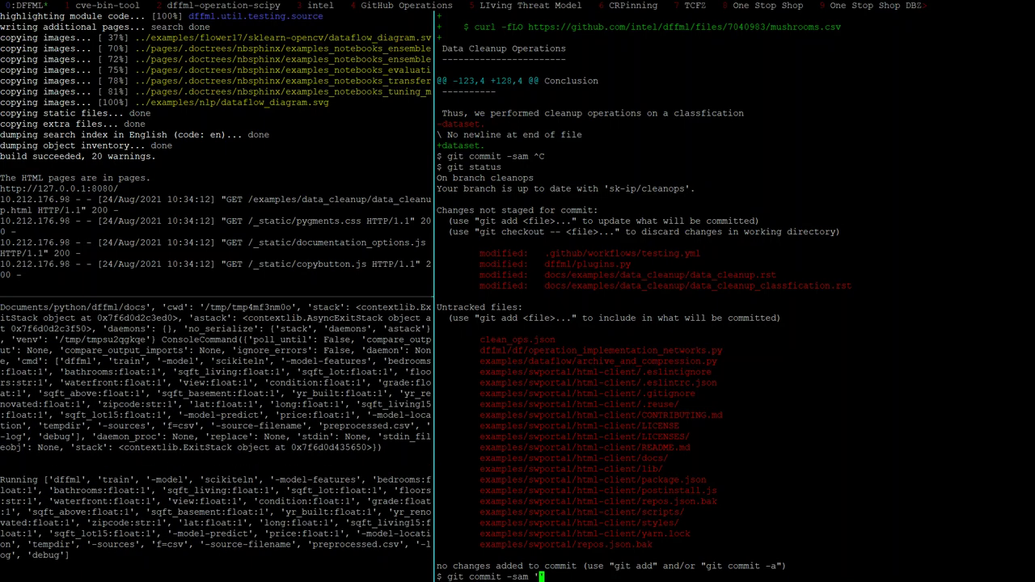
{"action": "type", "text": "d"}
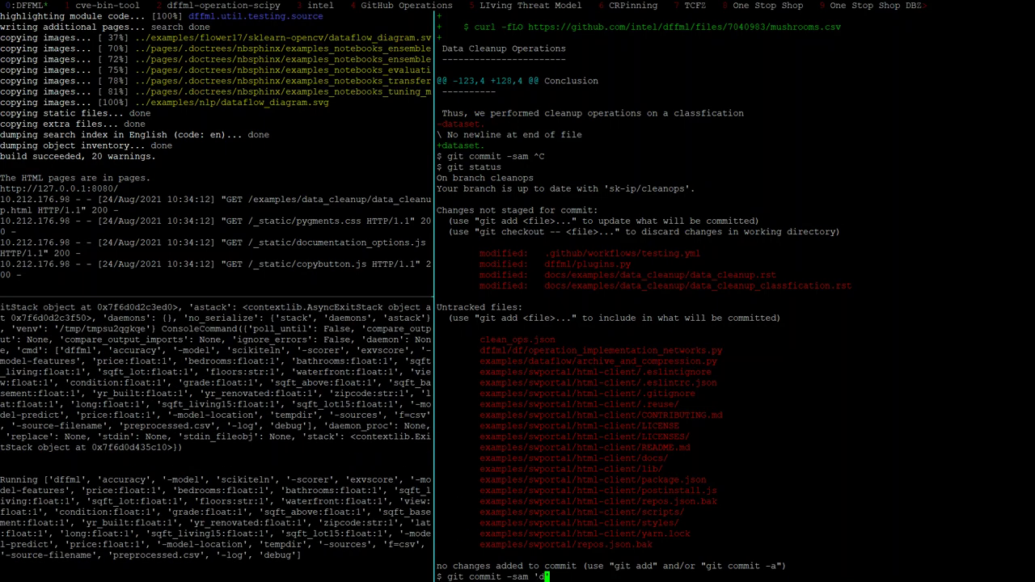
{"action": "type", "text": "ocs: "}
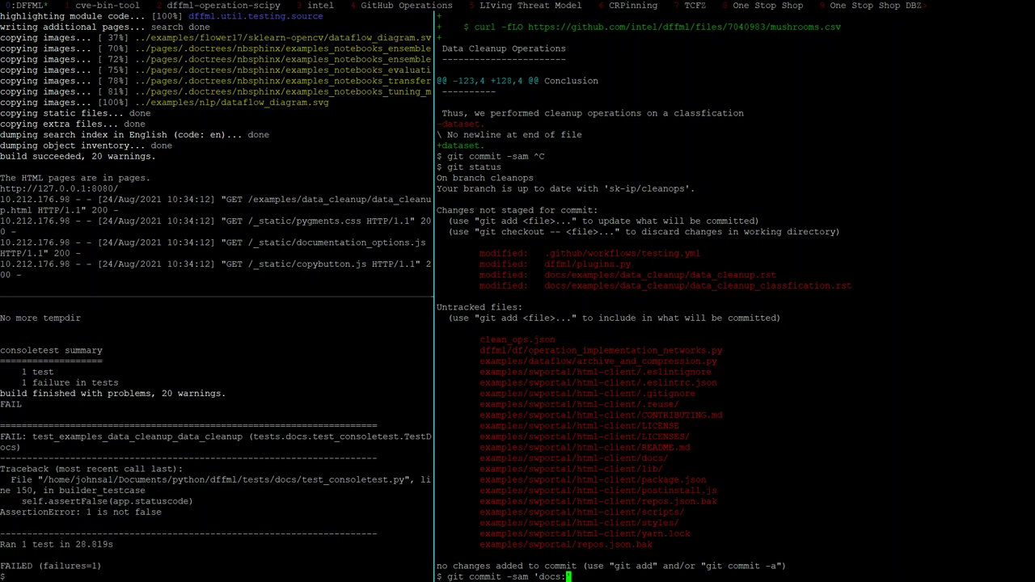
{"action": "type", "text": "examples: data cleanup:"}
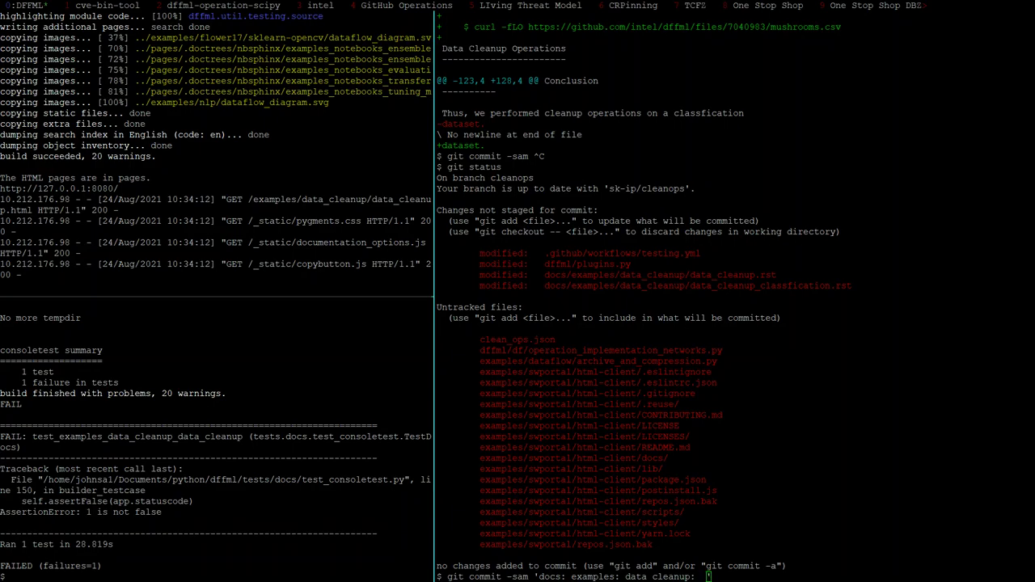
{"action": "key", "text": "alt+Tab"}
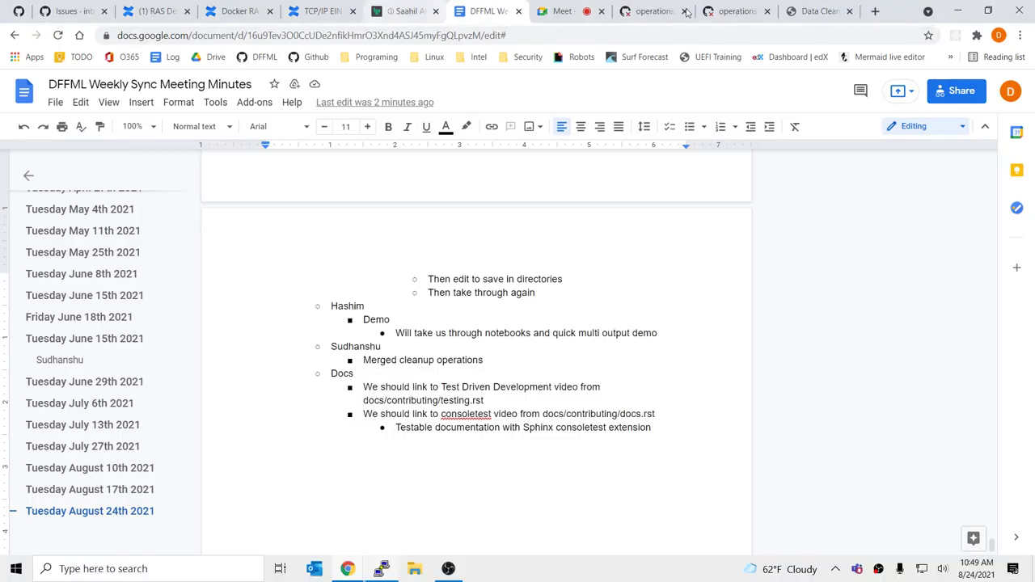
Look over the data cleanup pull request, its failing test log and Data Cleanup docs preview
{"action": "left_click", "coordinate": [651, 11]}
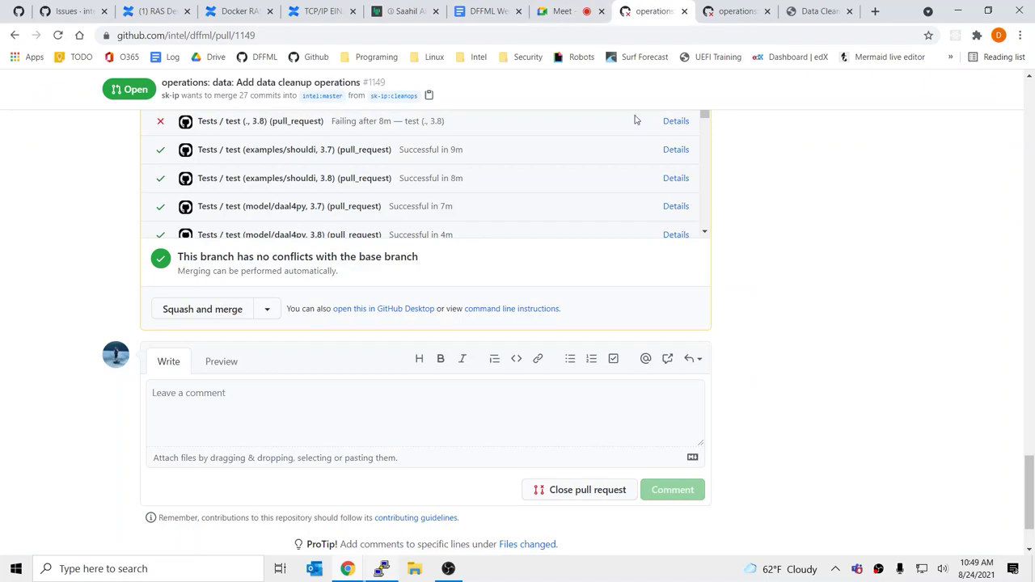
{"action": "scroll", "coordinate": [910, 203], "scroll_direction": "up", "scroll_amount": 6}
{"action": "left_click", "coordinate": [736, 11]}
{"action": "left_click", "coordinate": [815, 11]}
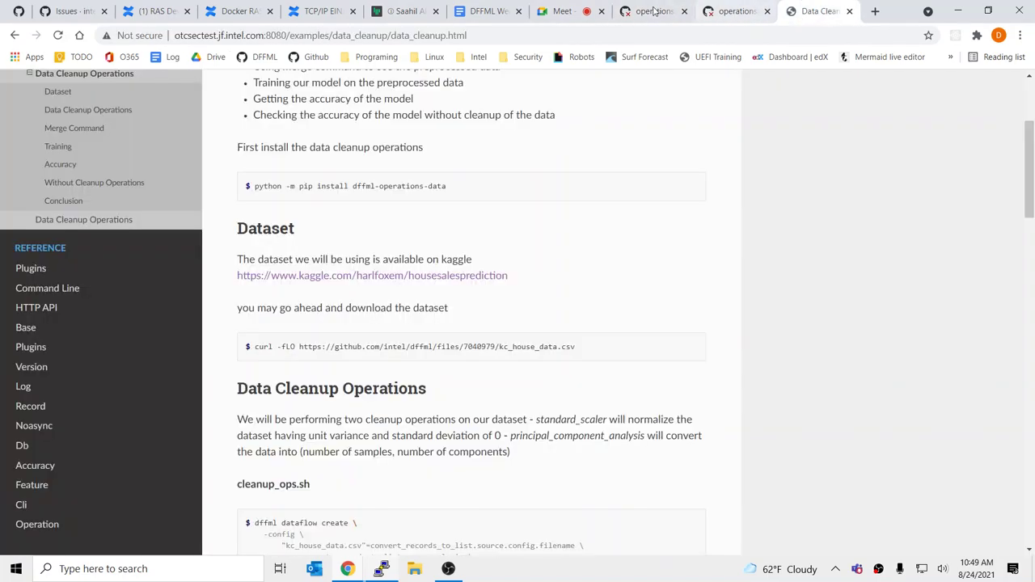
{"action": "left_click", "coordinate": [651, 12]}
{"action": "scroll", "coordinate": [236, 260], "scroll_direction": "up", "scroll_amount": 10}
{"action": "scroll", "coordinate": [236, 260], "scroll_direction": "up", "scroll_amount": 15}
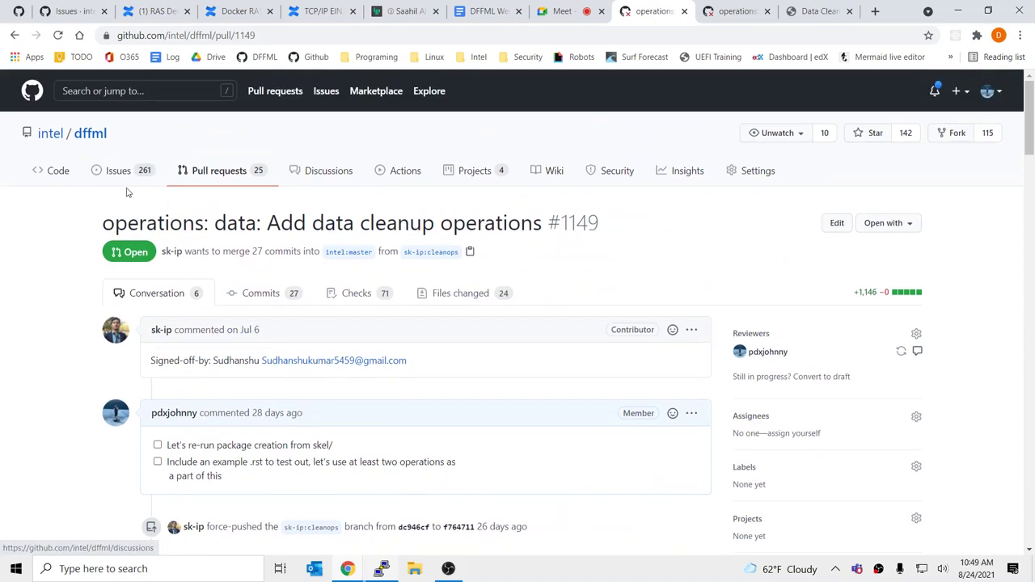
Open the intel/dffml Code page in a new tab and switch to it
{"action": "middle_click", "coordinate": [57, 170]}
{"action": "left_click", "coordinate": [702, 11]}
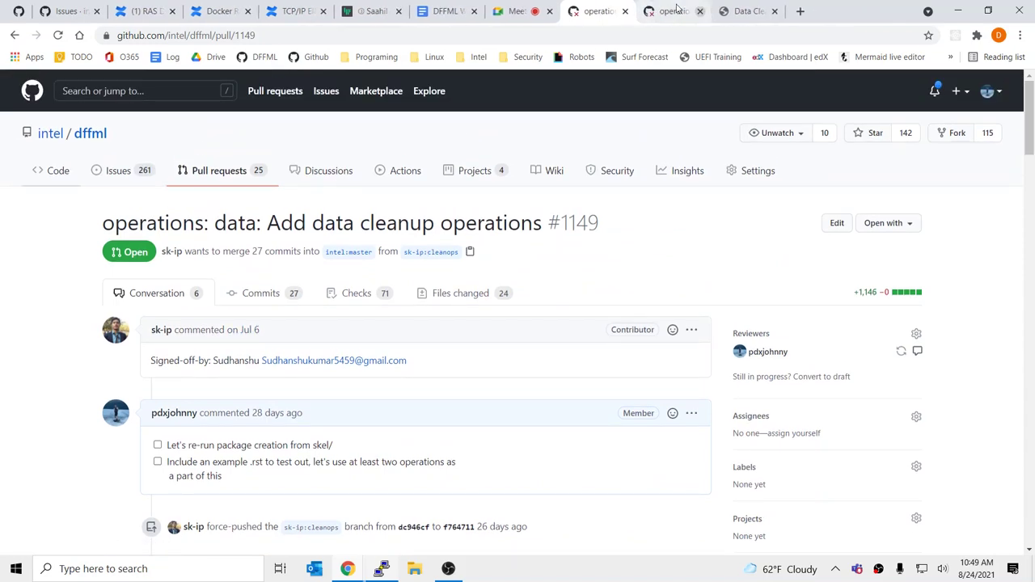
{"action": "left_click", "coordinate": [671, 12]}
{"action": "scroll", "coordinate": [73, 126], "scroll_direction": "up", "scroll_amount": 2}
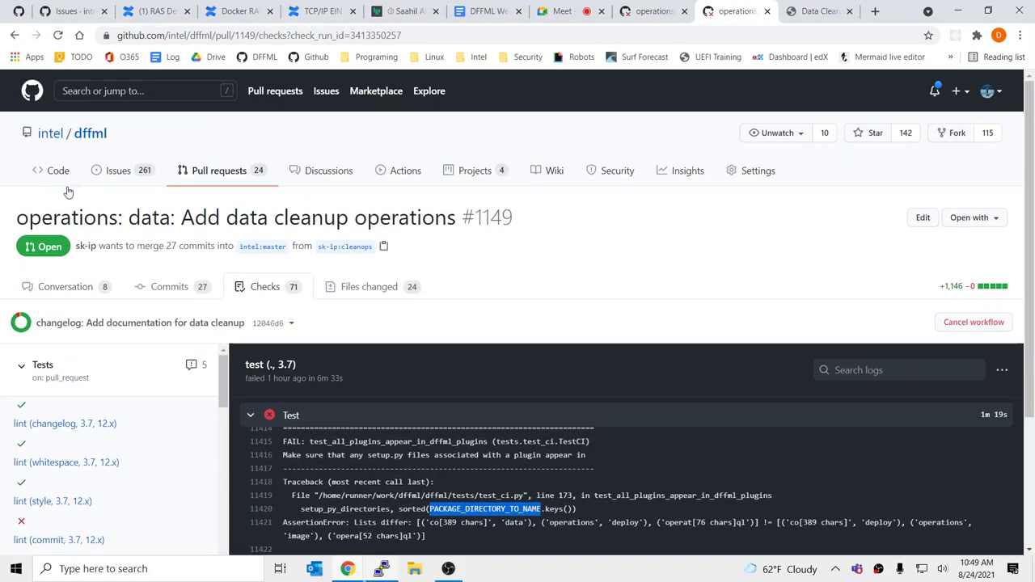
{"action": "middle_click", "coordinate": [48, 180]}
{"action": "left_click", "coordinate": [770, 8]}
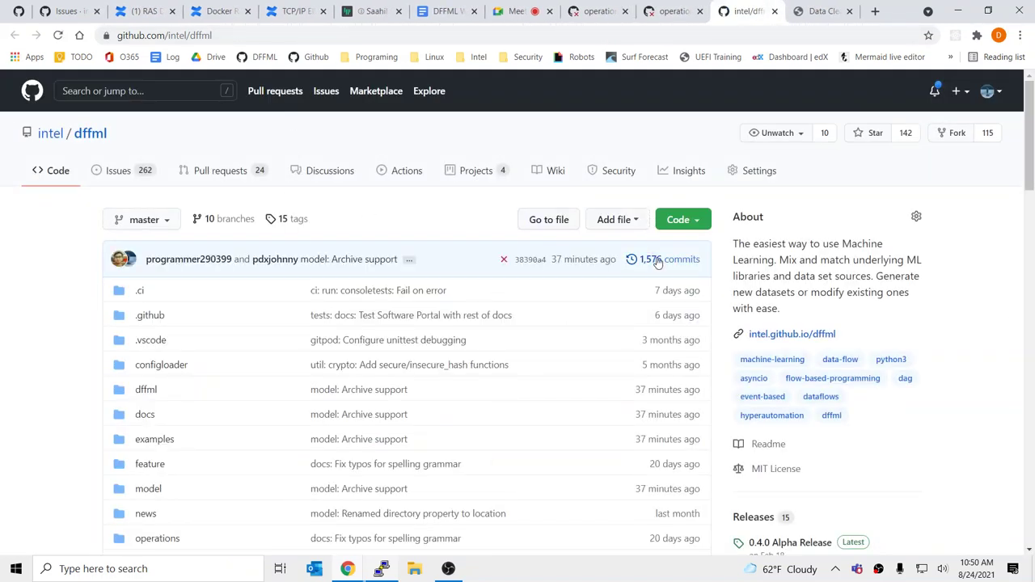
Open the master commit history and highlight the latest commit's '37 minutes ago' age
{"action": "left_click", "coordinate": [657, 260]}
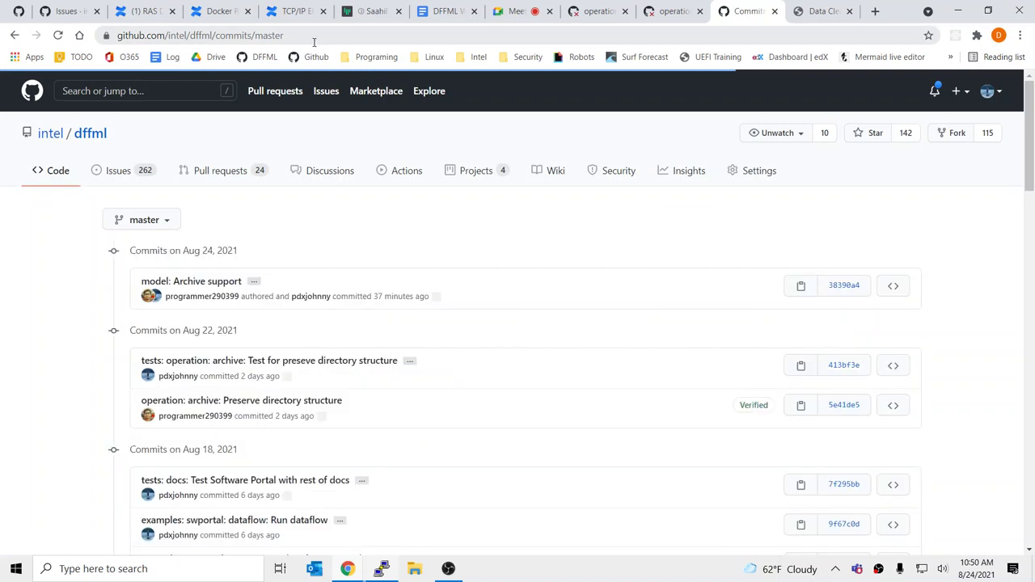
{"action": "double_click", "coordinate": [378, 296]}
{"action": "left_click_drag", "start_coordinate": [402, 298], "coordinate": [429, 297]}
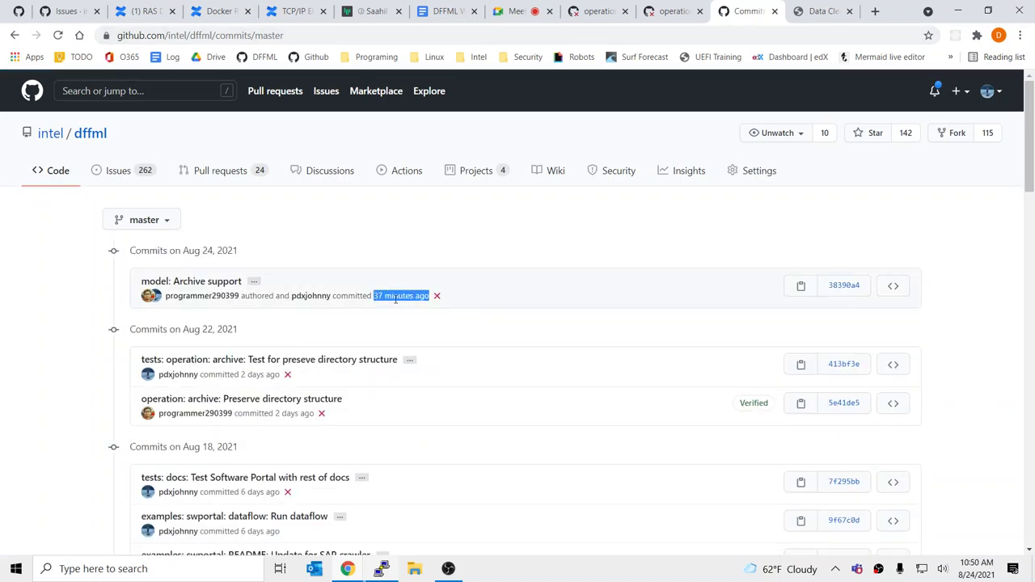
Open the 'model: Archive support' commit's .patch view to read its Date line
{"action": "left_click", "coordinate": [231, 282]}
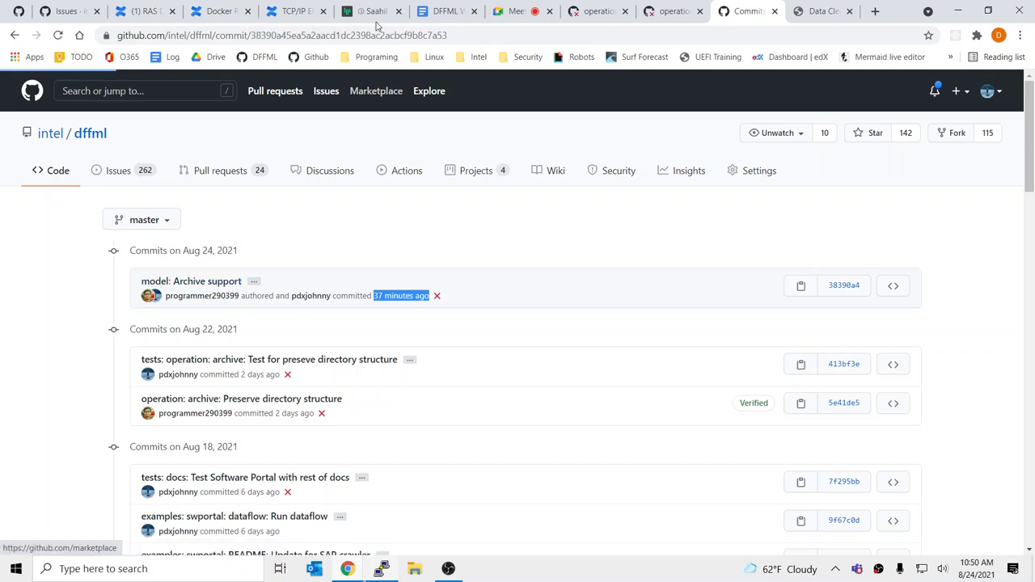
{"action": "left_click", "coordinate": [474, 38]}
{"action": "left_click", "coordinate": [474, 38]}
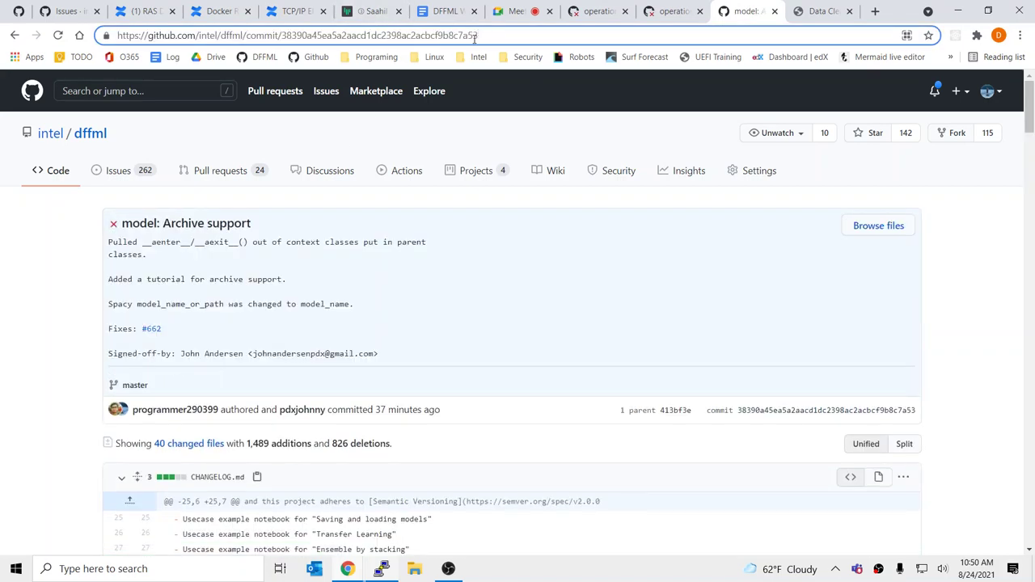
{"action": "type", "text": "/"}
{"action": "key", "text": "BackSpace"}
{"action": "type", "text": ".patch"}
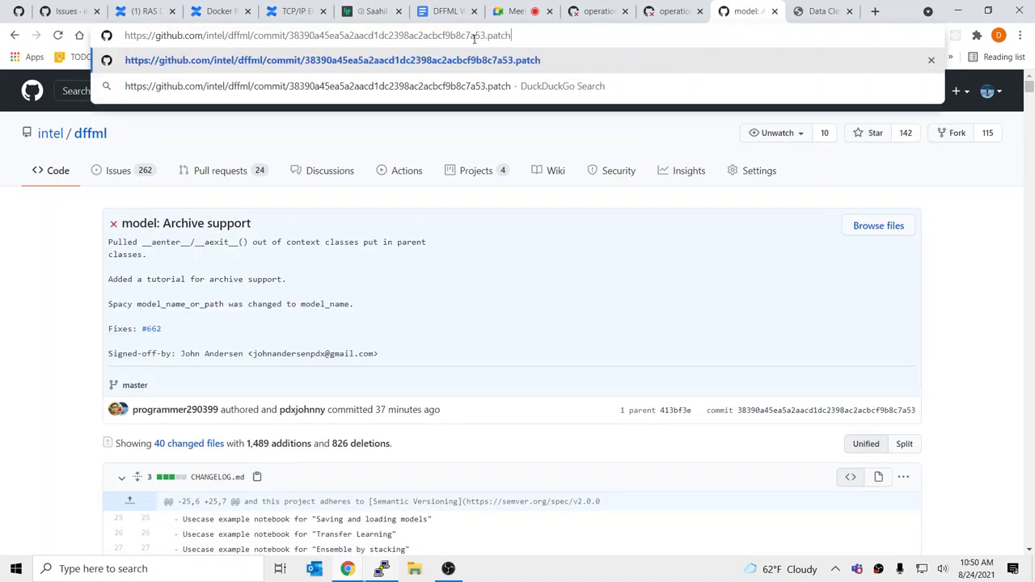
{"action": "key", "text": "Return"}
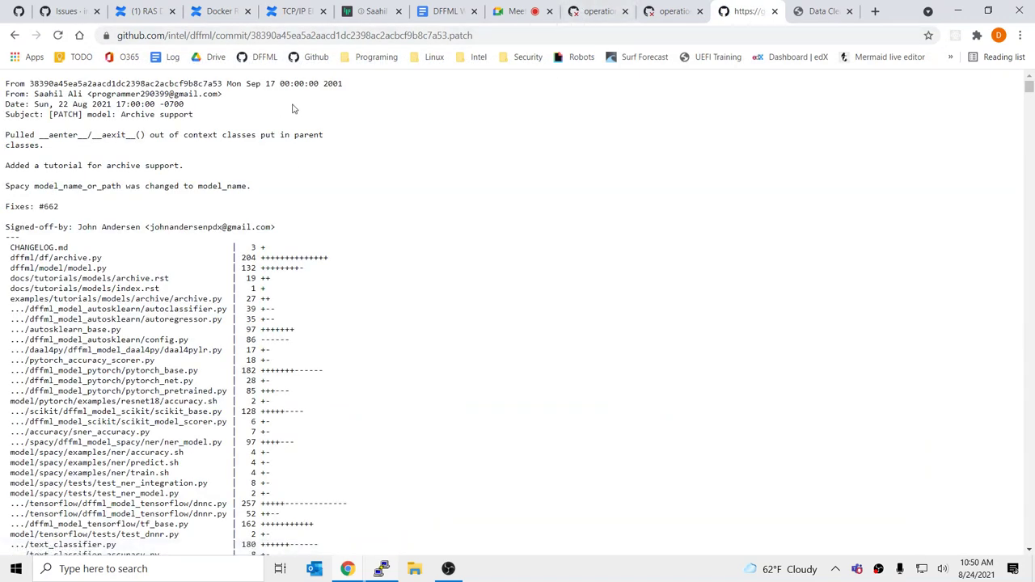
{"action": "left_click_drag", "start_coordinate": [4, 105], "coordinate": [304, 106]}
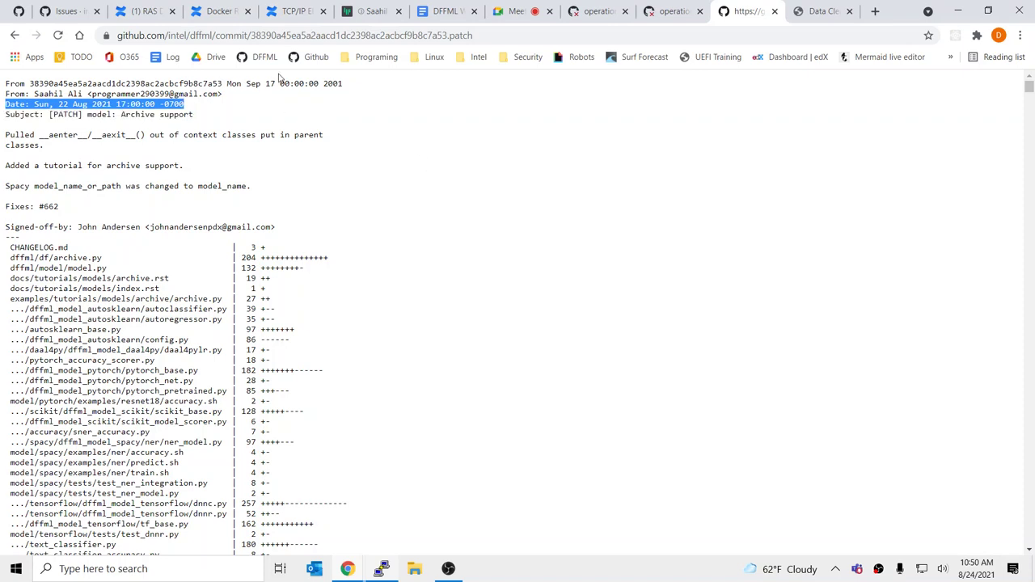
{"action": "left_click", "coordinate": [15, 36]}
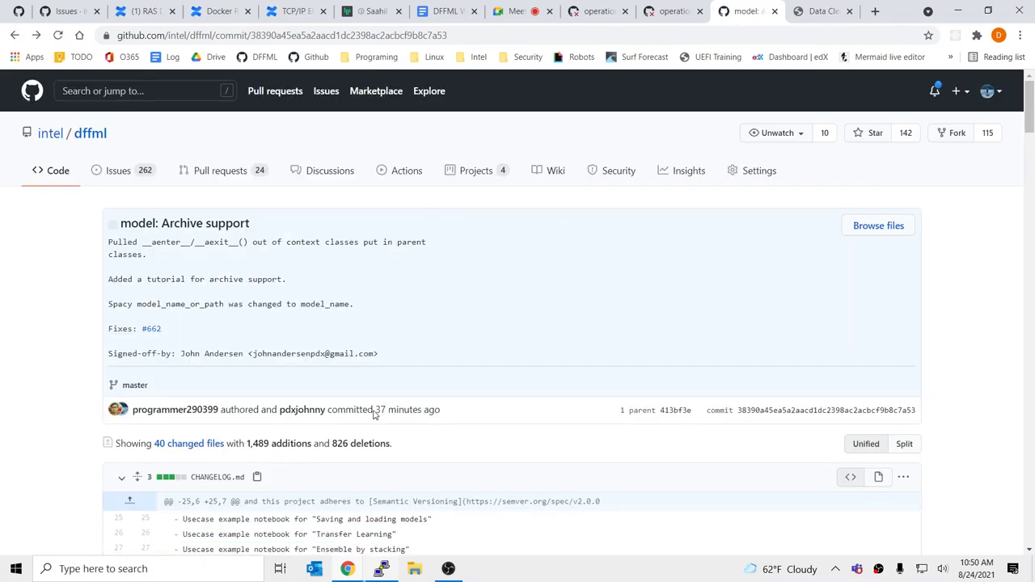
Highlight the commit's '37 minutes ago' time, then return to the PuTTY terminal
{"action": "left_click_drag", "start_coordinate": [461, 414], "coordinate": [377, 411]}
{"action": "left_click", "coordinate": [405, 412]}
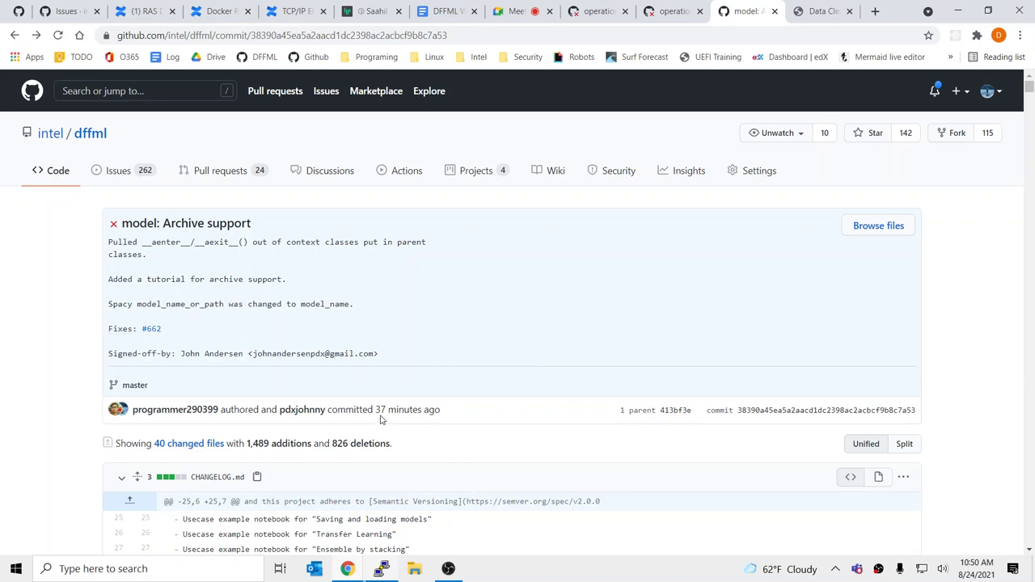
{"action": "left_click_drag", "start_coordinate": [376, 413], "coordinate": [459, 419]}
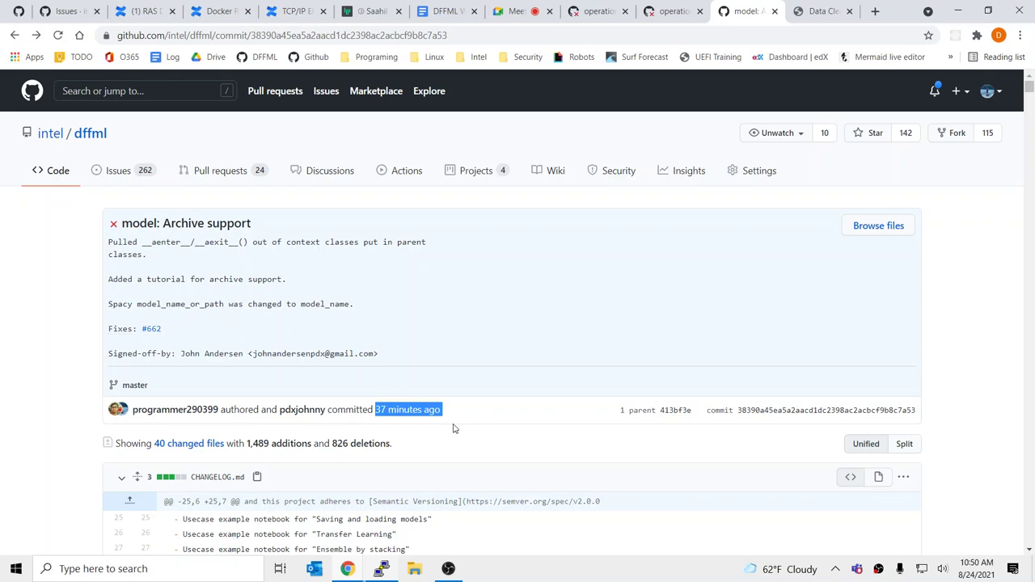
{"action": "left_click", "coordinate": [466, 427]}
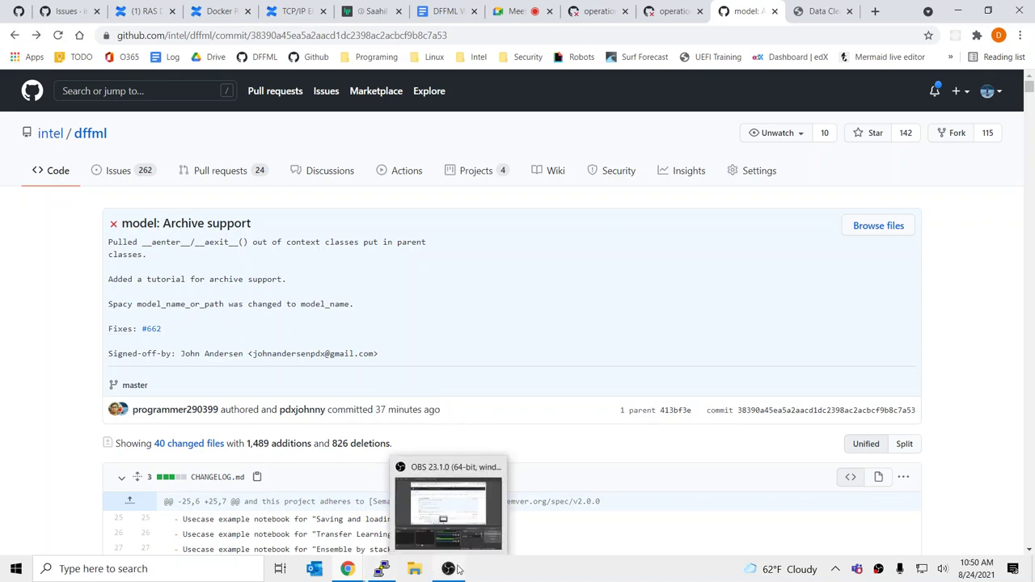
{"action": "mouse_move", "coordinate": [381, 569]}
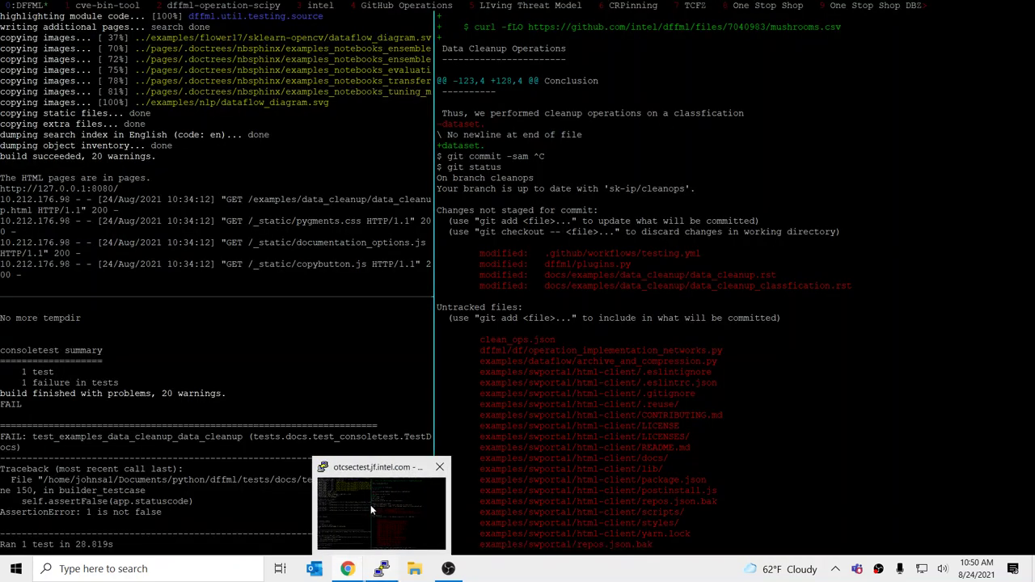
{"action": "left_click", "coordinate": [371, 505]}
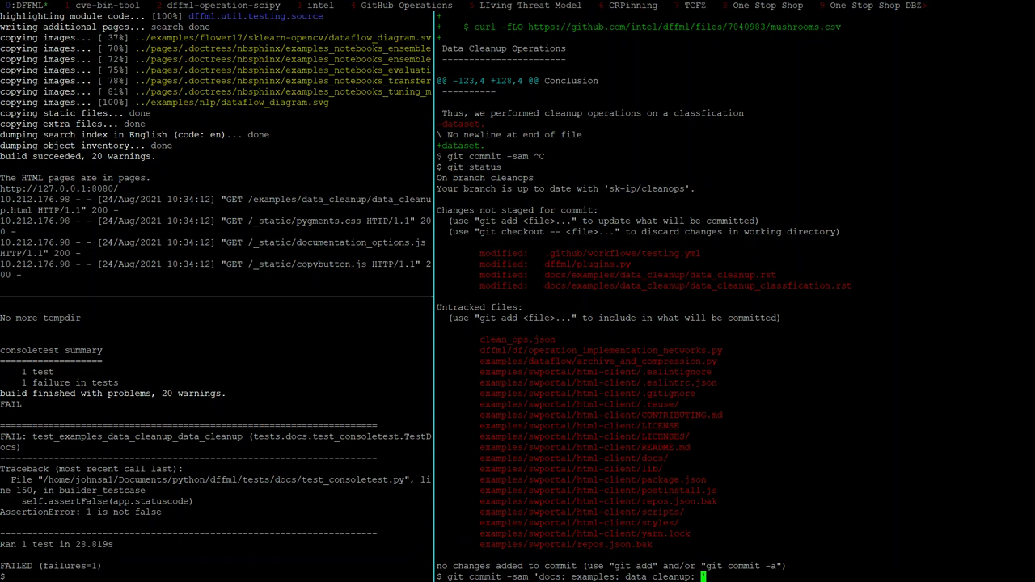
Page back through the tmux scrollback to review the earlier git diff and status output
{"action": "type", "text": "c"}
{"action": "key", "text": "BackSpace"}
{"action": "key", "text": "ctrl+b"}
{"action": "key", "text": "Page_Up"}
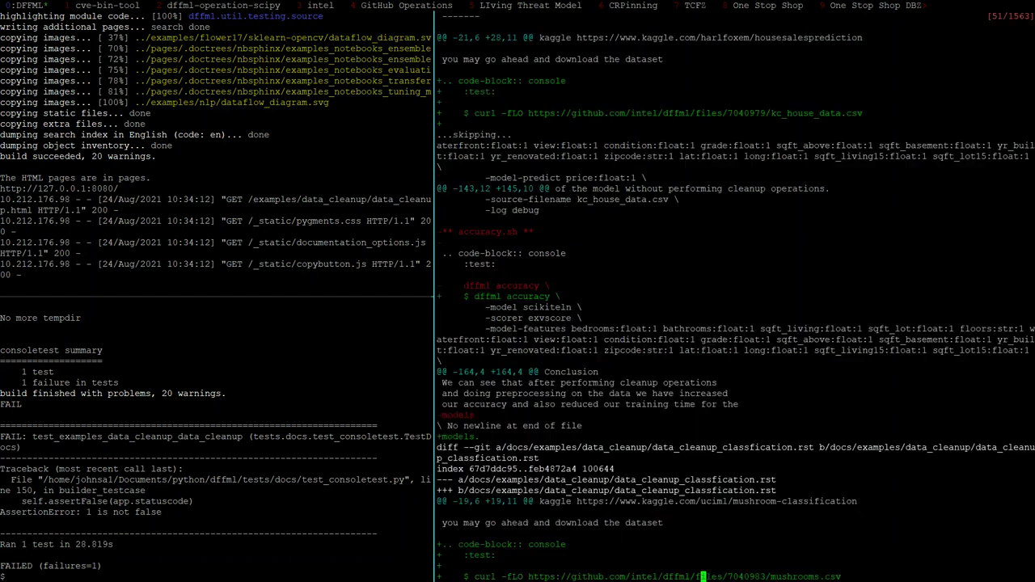
{"action": "key", "text": "Page_Up"}
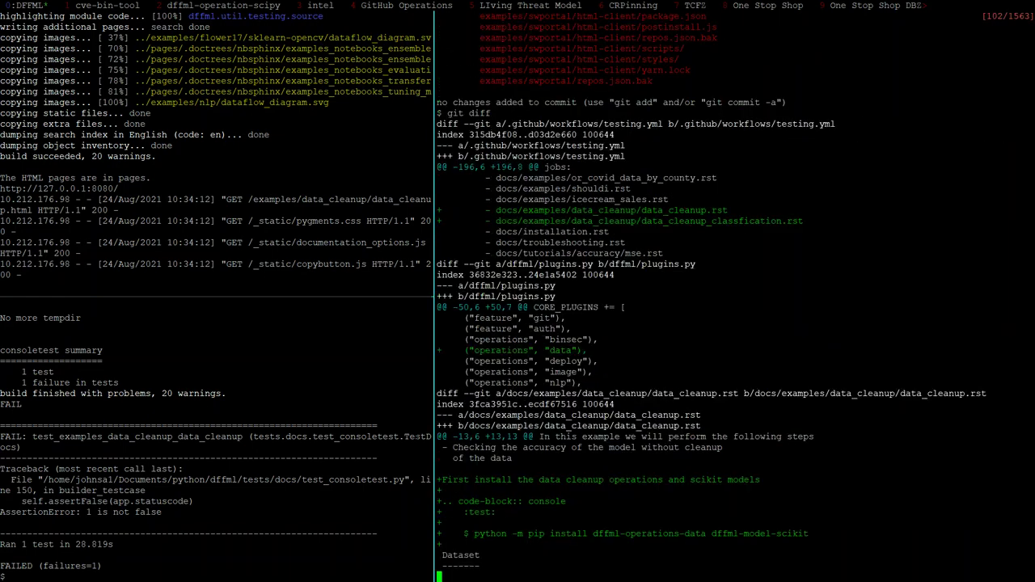
{"action": "key", "text": "Page_Up"}
{"action": "key", "text": "Page_Down"}
{"action": "key", "text": "Down"}
{"action": "key", "text": "Down"}
{"action": "key", "text": "Down"}
{"action": "key", "text": "Down"}
{"action": "key", "text": "Down"}
{"action": "key", "text": "Down"}
{"action": "key", "text": "Down"}
{"action": "key", "text": "Down"}
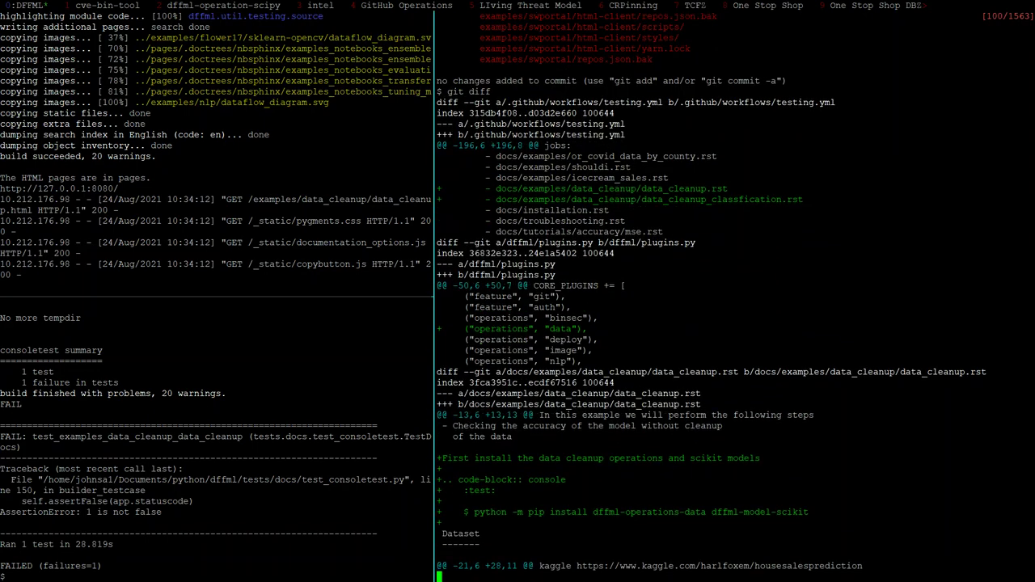
{"action": "key", "text": "Up"}
{"action": "key", "text": "Up"}
{"action": "key", "text": "Up"}
{"action": "key", "text": "Up"}
{"action": "key", "text": "Up"}
{"action": "key", "text": "Up"}
{"action": "key", "text": "Up"}
{"action": "key", "text": "Up"}
{"action": "key", "text": "Up"}
{"action": "key", "text": "Up"}
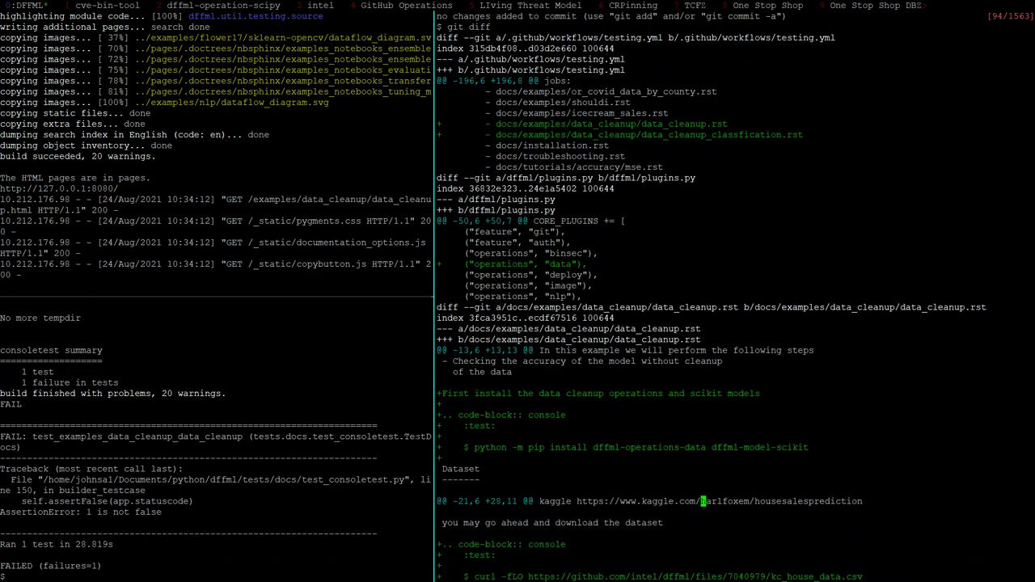
{"action": "key", "text": "Down"}
{"action": "key", "text": "Down"}
{"action": "key", "text": "Down"}
{"action": "key", "text": "Down"}
{"action": "key", "text": "Down"}
{"action": "key", "text": "Down"}
{"action": "key", "text": "Down"}
{"action": "key", "text": "Down"}
{"action": "key", "text": "Down"}
{"action": "key", "text": "Down"}
{"action": "key", "text": "Down"}
{"action": "key", "text": "Down"}
{"action": "key", "text": "Down"}
{"action": "key", "text": "Down"}
{"action": "key", "text": "Down"}
{"action": "key", "text": "Down"}
{"action": "key", "text": "Down"}
{"action": "key", "text": "Down"}
{"action": "key", "text": "Down"}
{"action": "key", "text": "Down"}
{"action": "key", "text": "Down"}
{"action": "key", "text": "Down"}
{"action": "key", "text": "Down"}
{"action": "key", "text": "Down"}
{"action": "key", "text": "Down"}
{"action": "key", "text": "Down"}
{"action": "key", "text": "Down"}
{"action": "key", "text": "Down"}
{"action": "key", "text": "Down"}
{"action": "key", "text": "Down"}
{"action": "key", "text": "Down"}
{"action": "key", "text": "Down"}
{"action": "key", "text": "Down"}
{"action": "key", "text": "Down"}
{"action": "key", "text": "Down"}
{"action": "key", "text": "Down"}
{"action": "key", "text": "Down"}
{"action": "key", "text": "Down"}
{"action": "key", "text": "Down"}
{"action": "key", "text": "Down"}
{"action": "key", "text": "Down"}
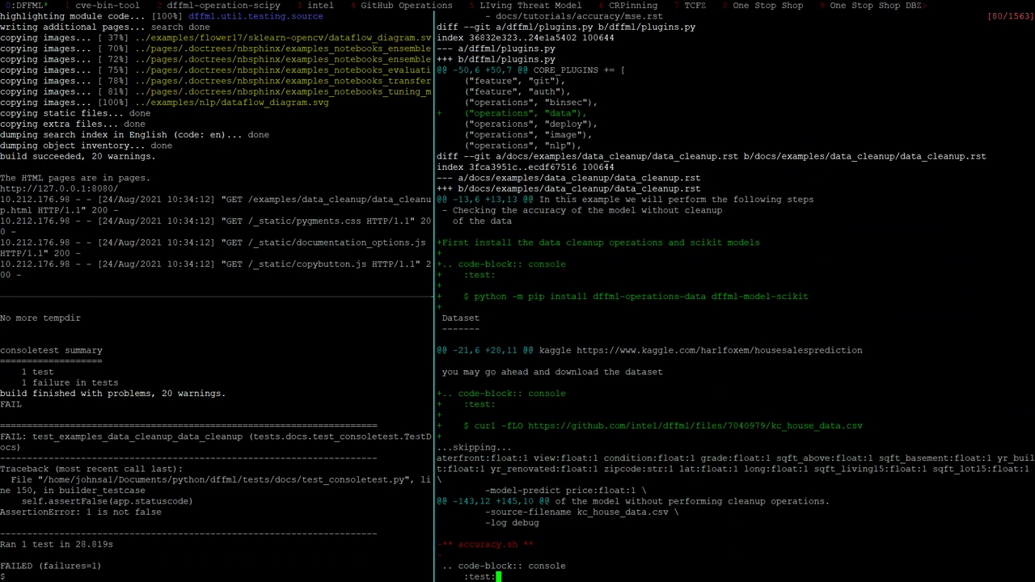
Cancel the unfinished commit and list the modified and untracked files with git status
{"action": "type", "text": "q"}
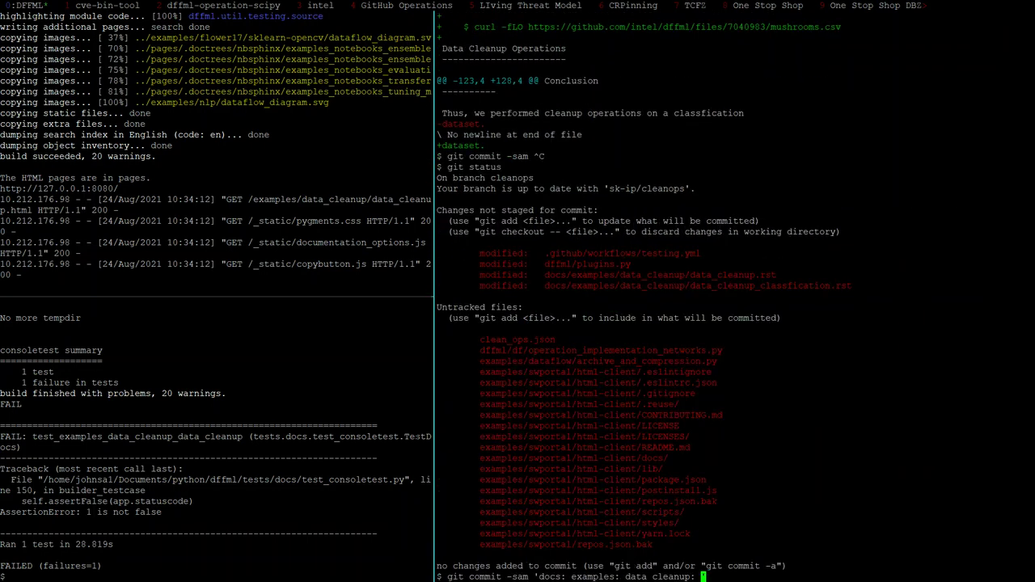
{"action": "type", "text": "Add insta"}
{"action": "key", "text": "ctrl+c"}
{"action": "type", "text": "git "}
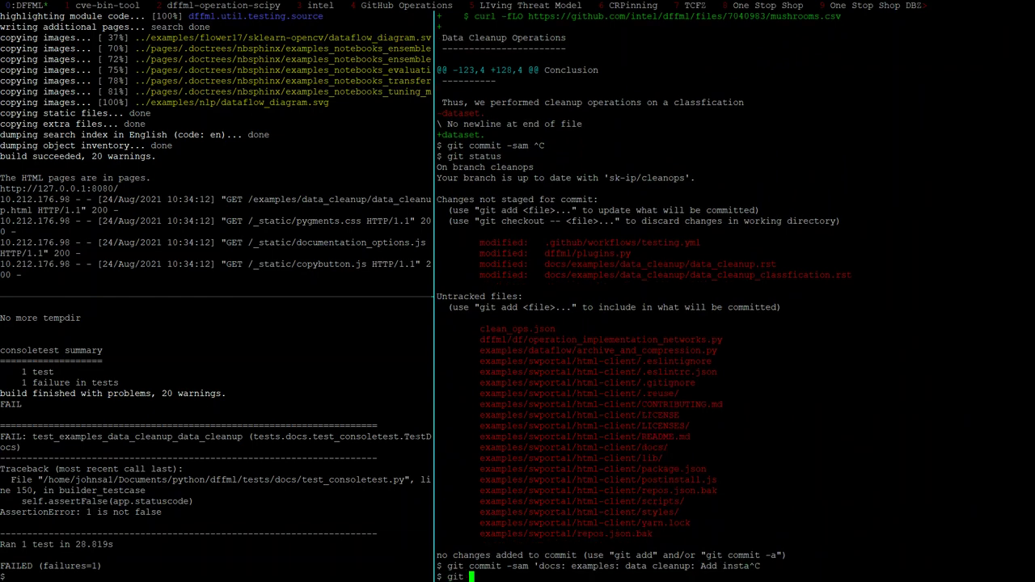
{"action": "type", "text": "status"}
{"action": "key", "text": "Return"}
Stage only .github/workflows/testing.yml and commit it as 'ci: run: consoletest: Run data cleanup docs'
{"action": "type", "text": "git add"}
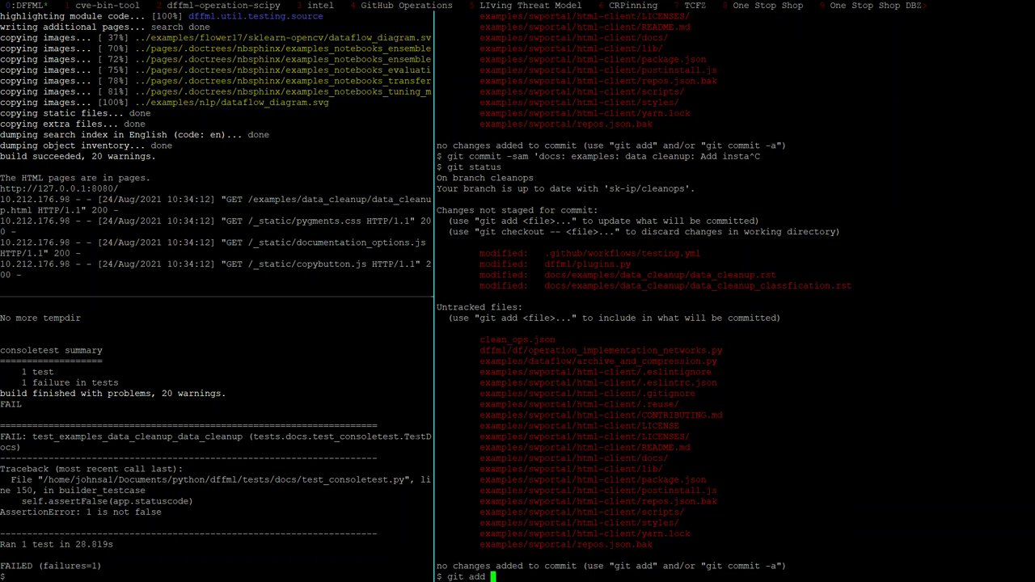
{"action": "double_click", "coordinate": [623, 253]}
{"action": "middle_click", "coordinate": [622, 253]}
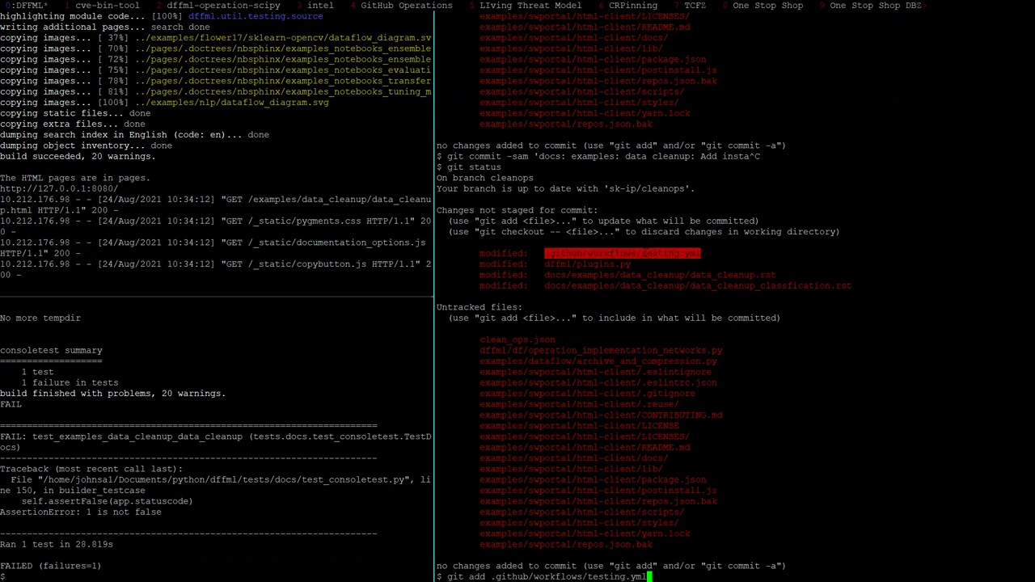
{"action": "double_click", "coordinate": [588, 263]}
{"action": "middle_click", "coordinate": [588, 264]}
{"action": "key", "text": "BackSpace"}
{"action": "key", "text": "BackSpace"}
{"action": "key", "text": "BackSpace"}
{"action": "key", "text": "BackSpace"}
{"action": "key", "text": "BackSpace"}
{"action": "key", "text": "BackSpace"}
{"action": "key", "text": "BackSpace"}
{"action": "key", "text": "BackSpace"}
{"action": "key", "text": "BackSpace"}
{"action": "key", "text": "BackSpace"}
{"action": "key", "text": "BackSpace"}
{"action": "key", "text": "BackSpace"}
{"action": "key", "text": "BackSpace"}
{"action": "key", "text": "BackSpace"}
{"action": "key", "text": "BackSpace"}
{"action": "key", "text": "BackSpace"}
{"action": "key", "text": "BackSpace"}
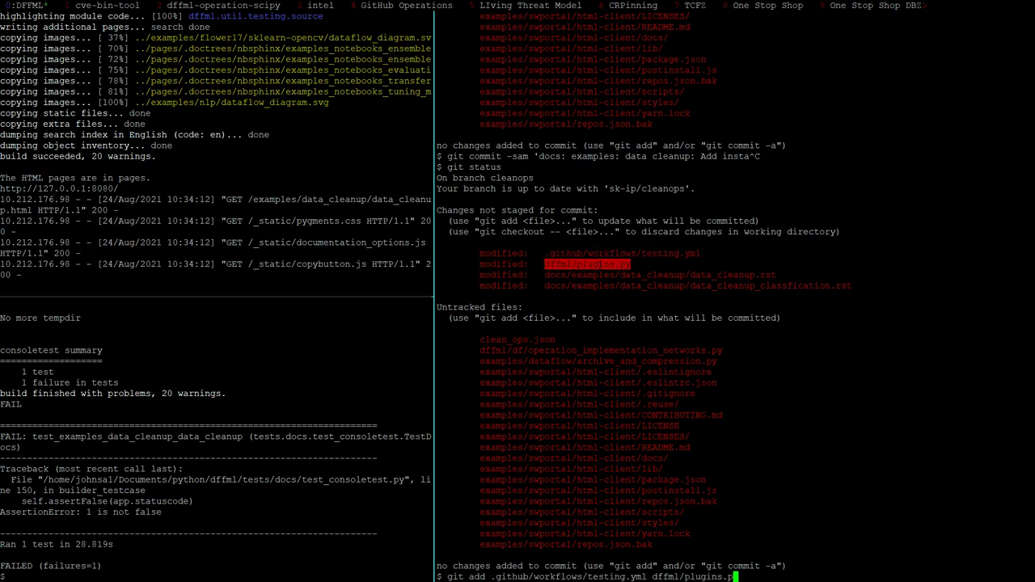
{"action": "key", "text": "Return"}
{"action": "type", "text": "git commi"}
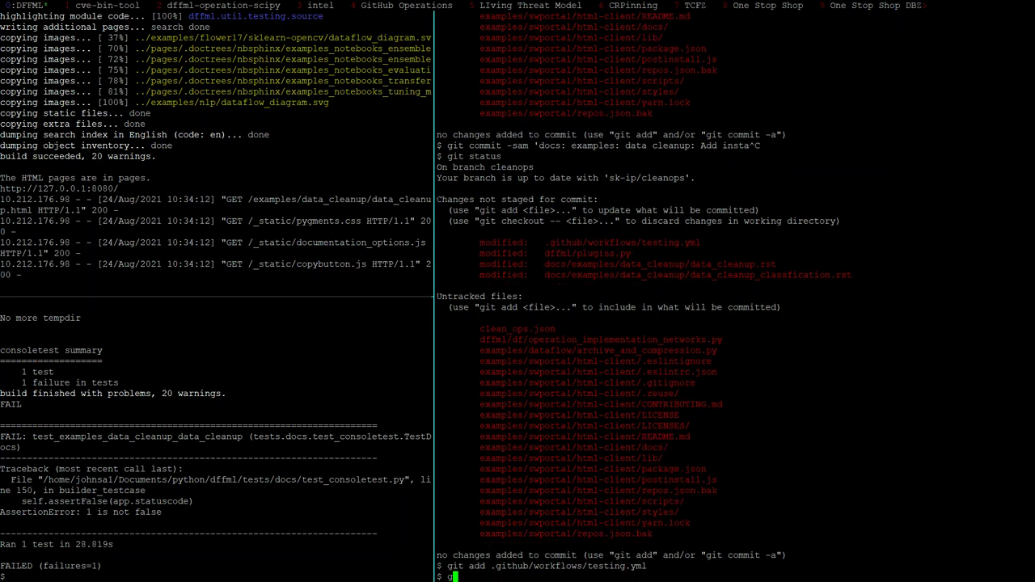
{"action": "type", "text": "t -sm 'ci: run: console"}
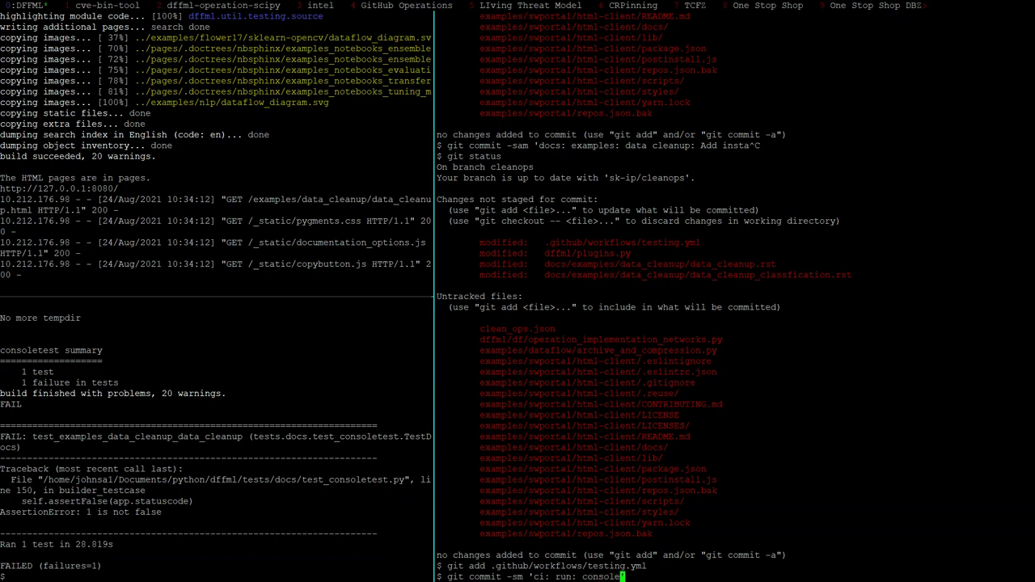
{"action": "type", "text": "test: Run data cleanup"}
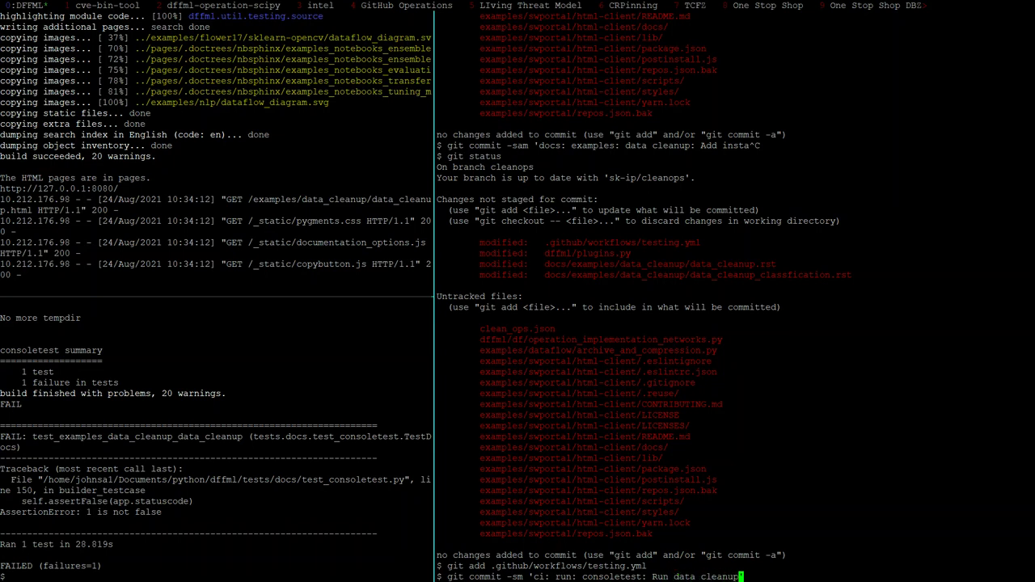
{"action": "type", "text": " docs"}
{"action": "type", "text": "'"}
{"action": "key", "text": "Return"}
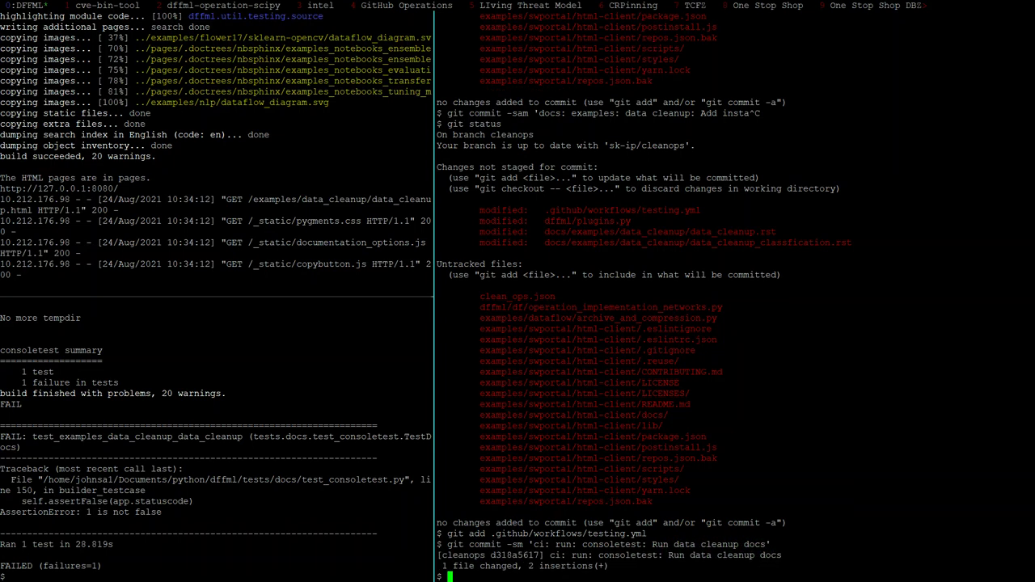
Stage dffml/plugins.py and commit it as 'plugins: Add operations/data'
{"action": "type", "text": "git ddd dffml/plugins.py"}
{"action": "key", "text": "Return"}
{"action": "type", "text": "git commit -sm '"}
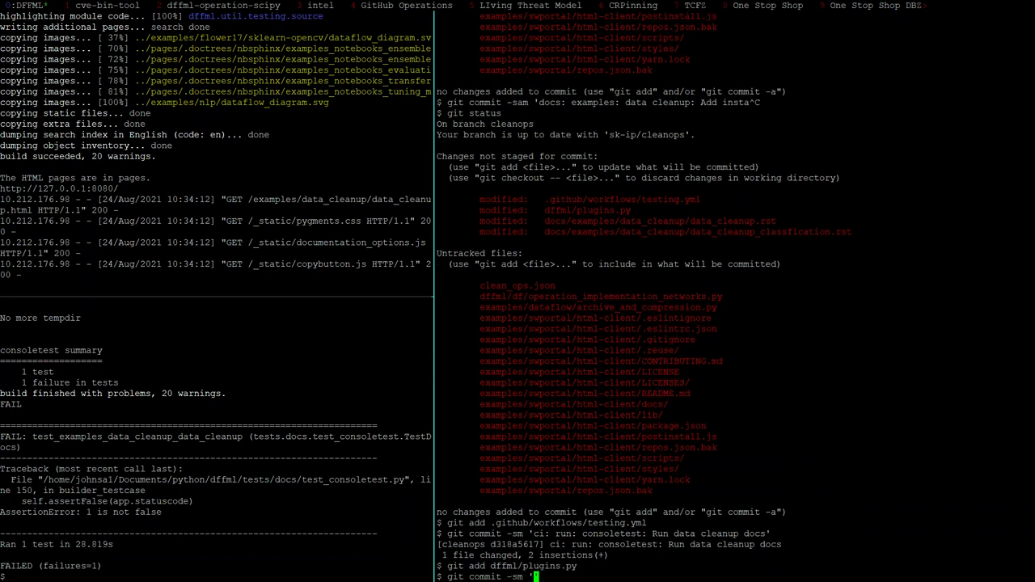
{"action": "type", "text": "plugins: Add operations/data"}
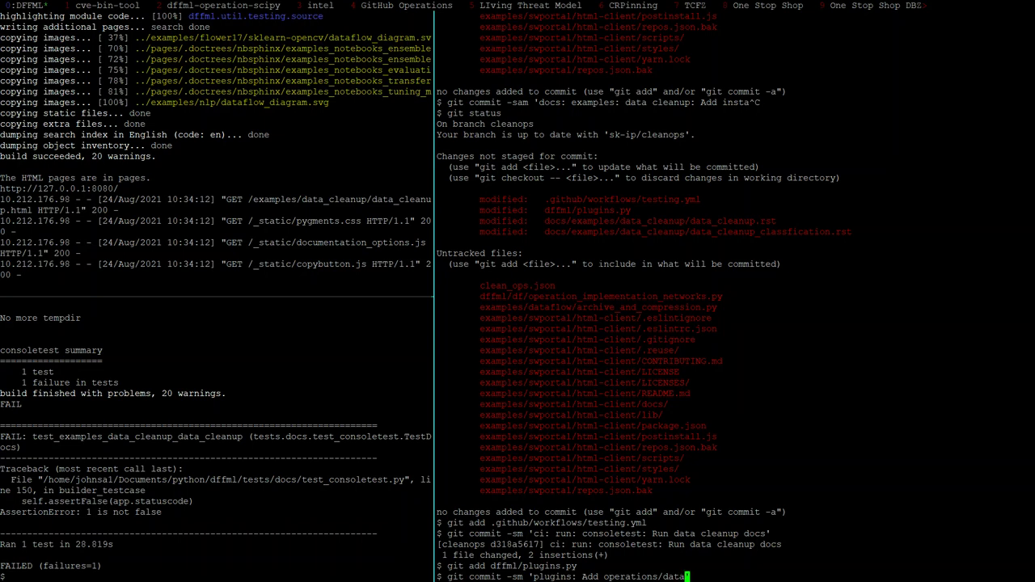
{"action": "type", "text": "'"}
{"action": "key", "text": "Return"}
Stage the data cleanup classification .rst doc and review it with git diff --staged
{"action": "type", "text": "git add"}
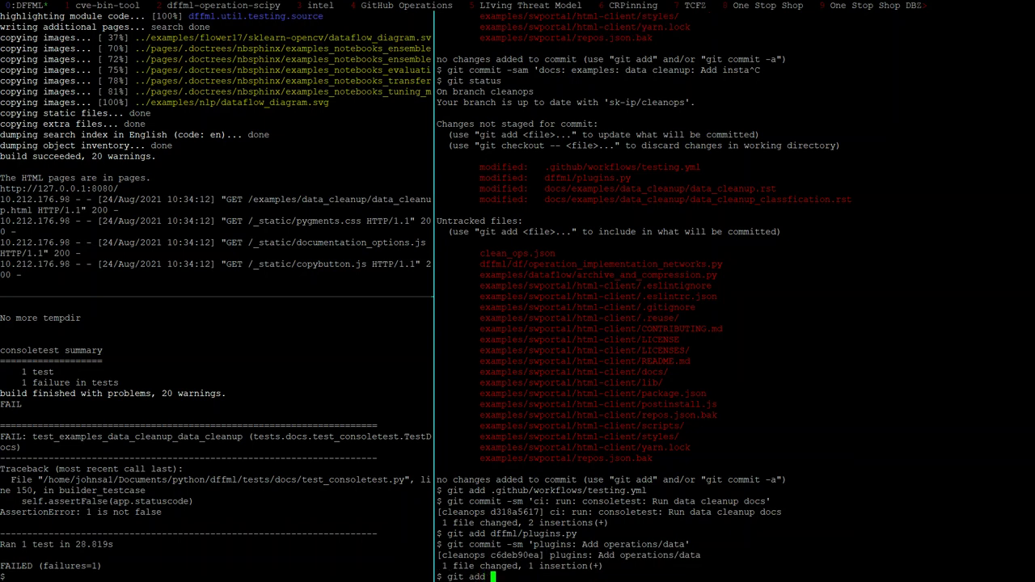
{"action": "double_click", "coordinate": [728, 188]}
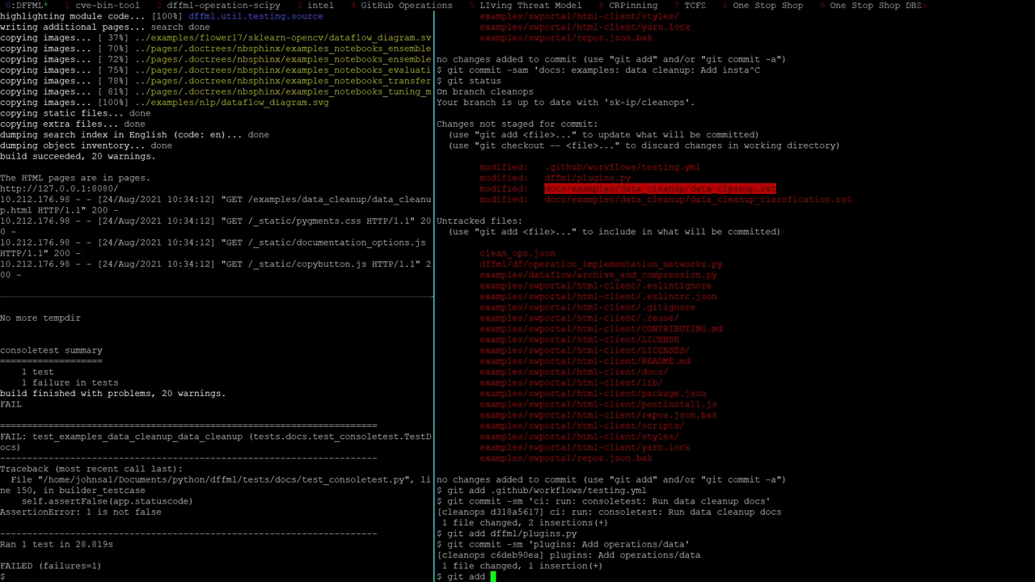
{"action": "double_click", "coordinate": [697, 199]}
{"action": "middle_click", "coordinate": [697, 199]}
{"action": "key", "text": "Return"}
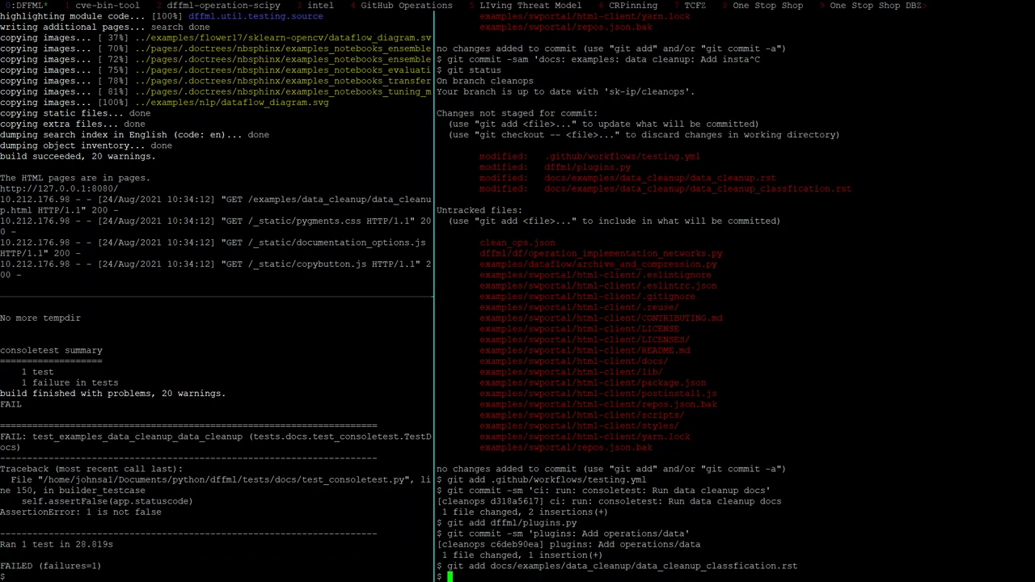
{"action": "type", "text": "git diff --staged"}
{"action": "key", "text": "Return"}
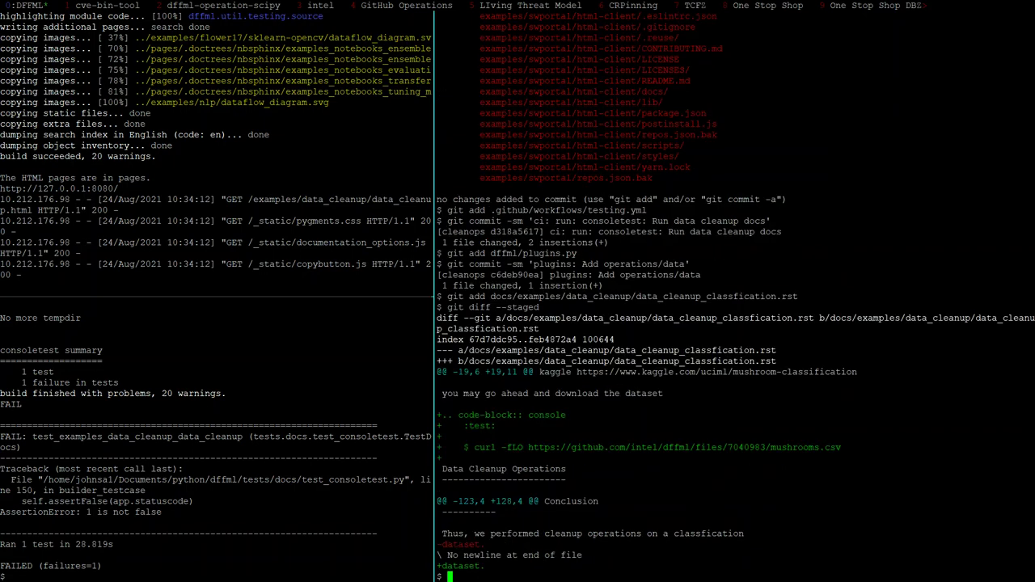
Begin its signed commit with the message 'docs: examples: data cleanup: classification:'
{"action": "type", "text": "git commit -sm 'docs: examples: dat clean"}
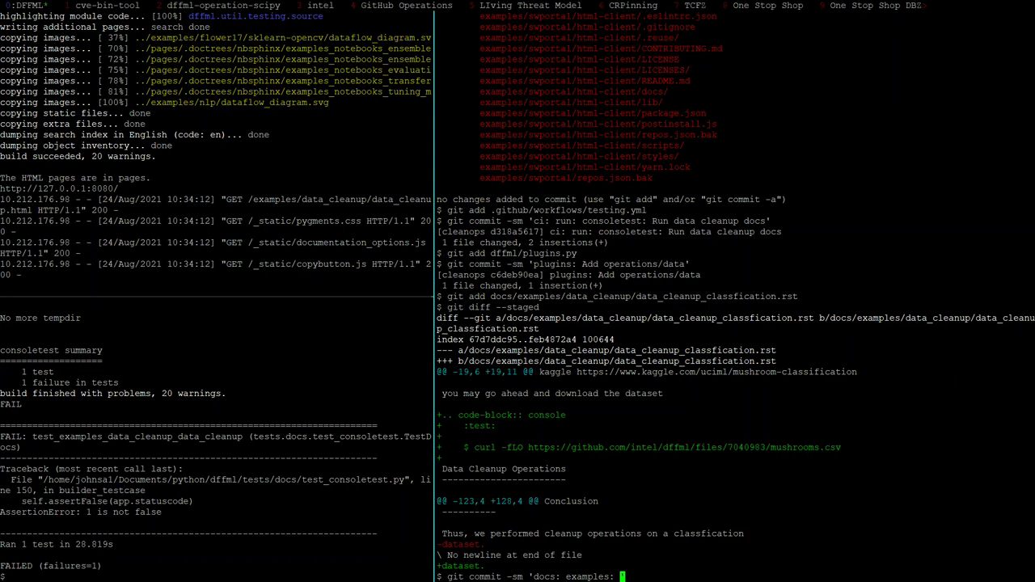
{"action": "key", "text": "BackSpace"}
{"action": "key", "text": "BackSpace"}
{"action": "key", "text": "BackSpace"}
{"action": "key", "text": "BackSpace"}
{"action": "key", "text": "BackSpace"}
{"action": "key", "text": "BackSpace"}
{"action": "type", "text": "ata cleanup: classification"}
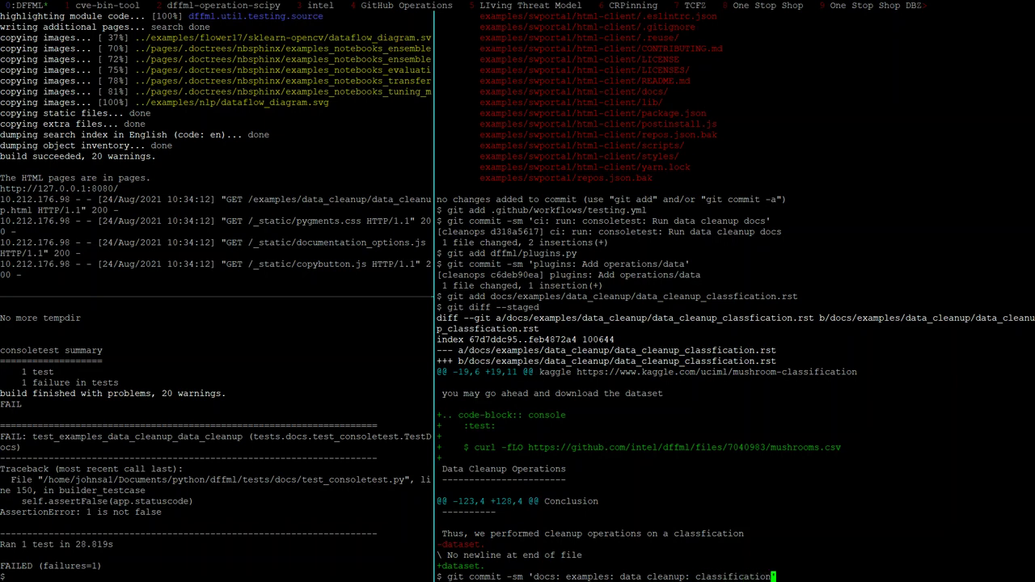
{"action": "type", "text": ":"}
{"action": "key", "text": "alt+Tab"}
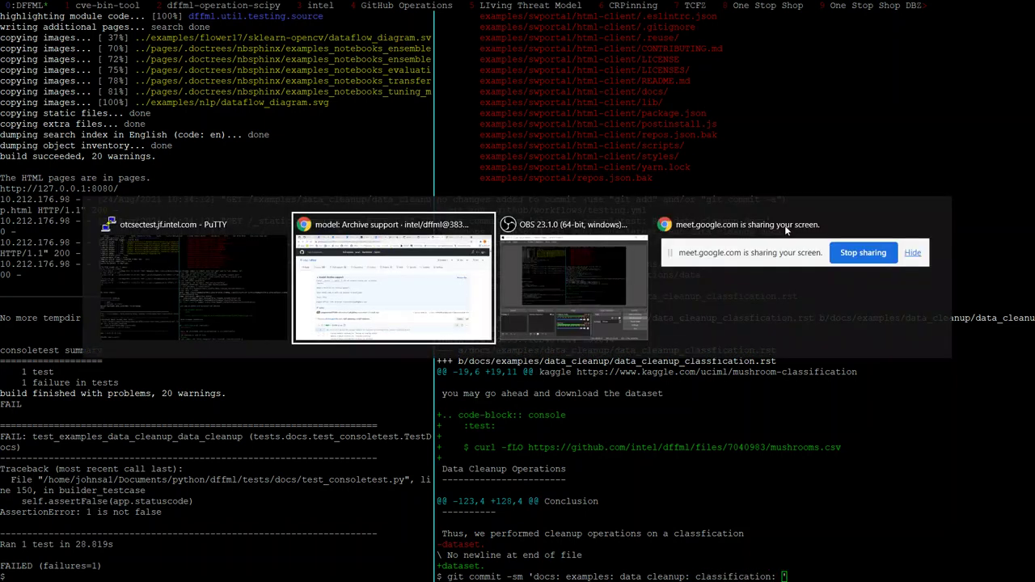
Browse the Data Cleanup docs preview and open the mushroom classification example page from the sidebar
{"action": "left_click", "coordinate": [827, 10]}
{"action": "scroll", "coordinate": [348, 113], "scroll_direction": "up", "scroll_amount": 3}
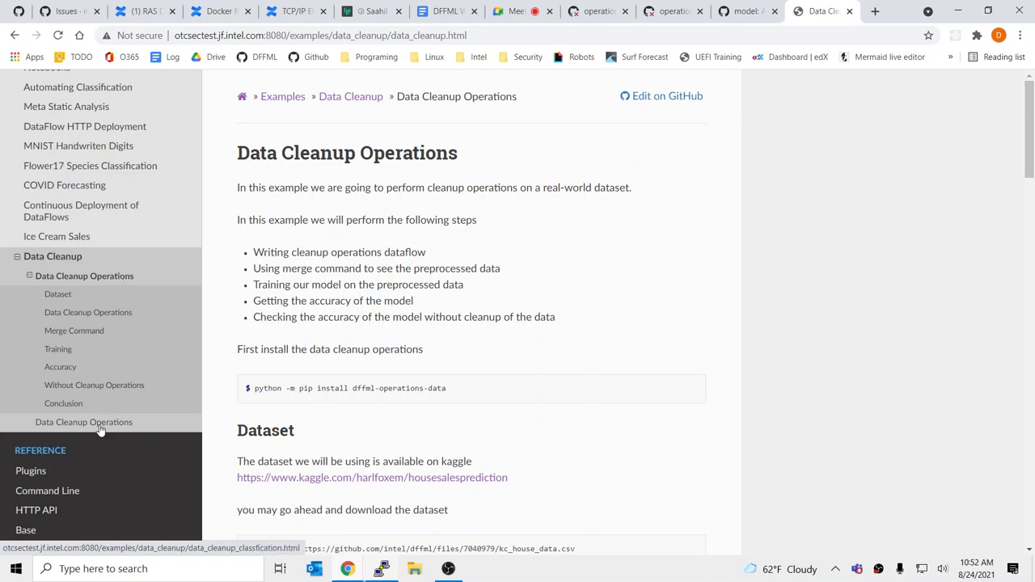
{"action": "left_click", "coordinate": [77, 277]}
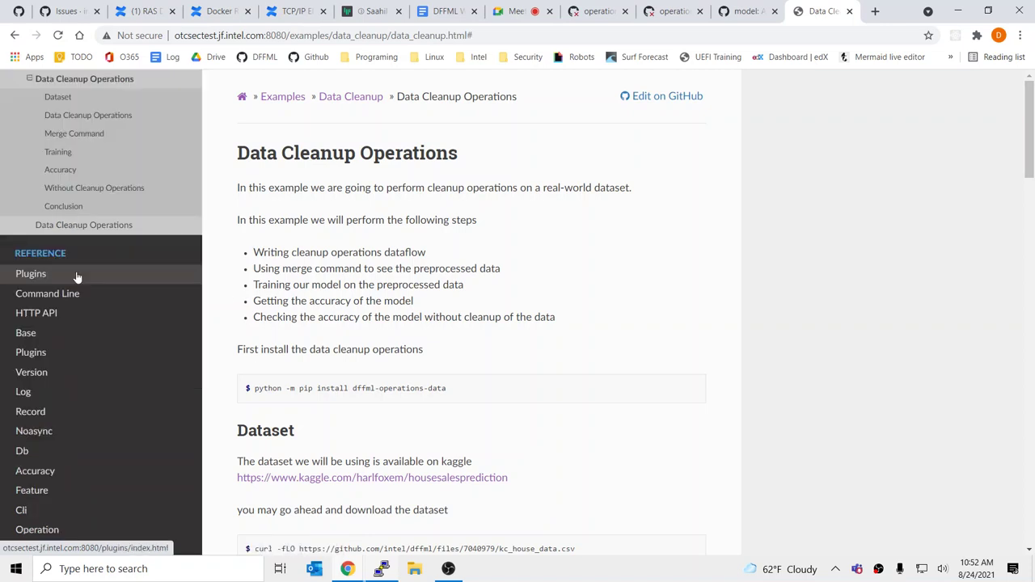
{"action": "scroll", "coordinate": [389, 317], "scroll_direction": "down", "scroll_amount": 15}
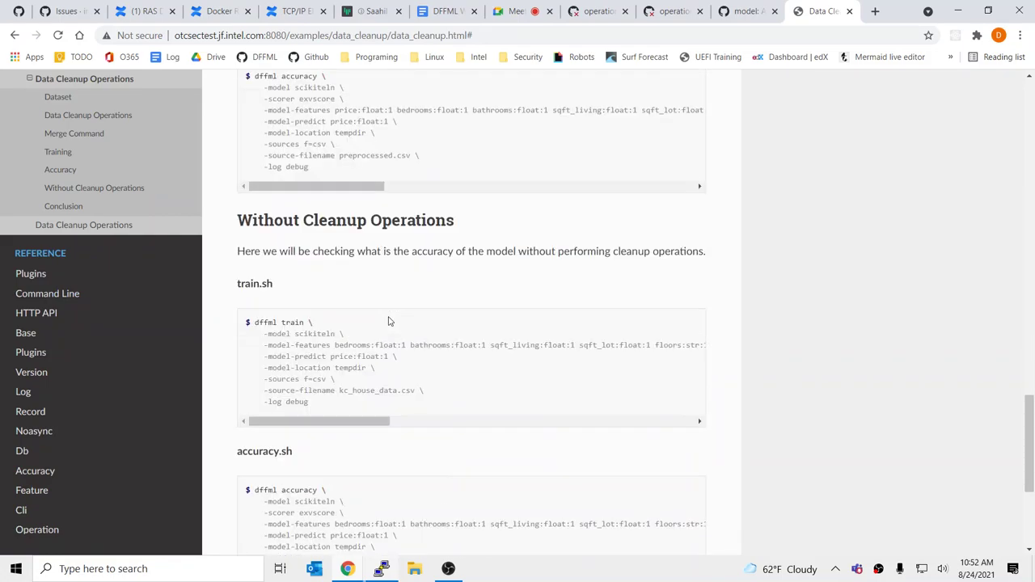
{"action": "scroll", "coordinate": [389, 317], "scroll_direction": "up", "scroll_amount": 15}
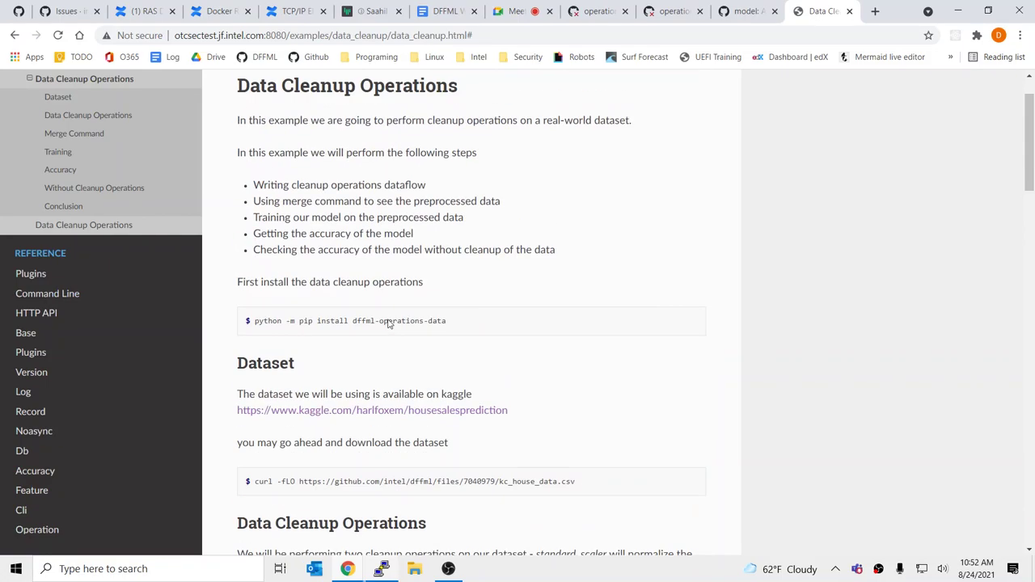
{"action": "scroll", "coordinate": [388, 321], "scroll_direction": "down", "scroll_amount": 3}
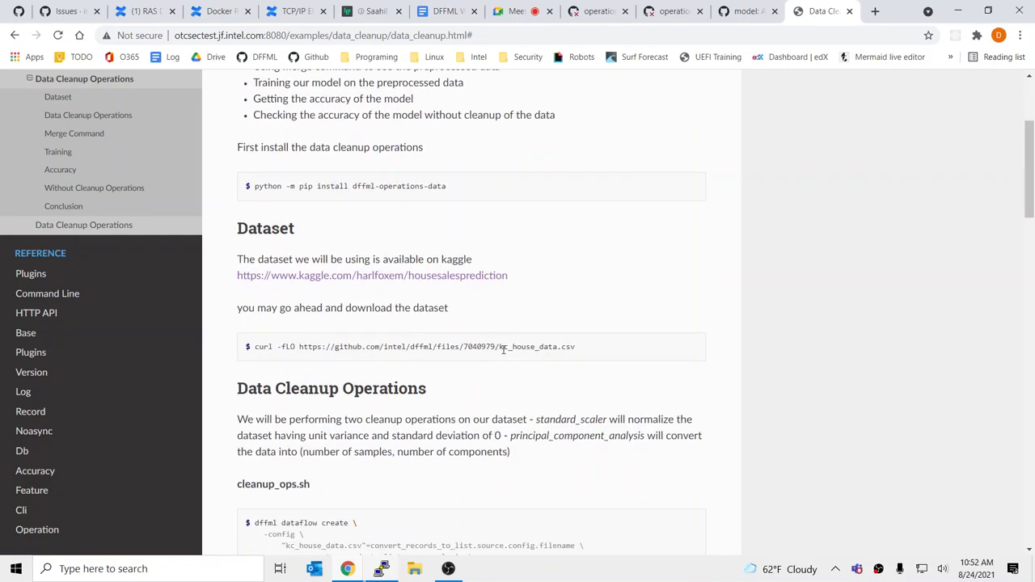
{"action": "left_click_drag", "start_coordinate": [503, 350], "coordinate": [601, 349]}
{"action": "left_click", "coordinate": [571, 342]}
{"action": "scroll", "coordinate": [557, 385], "scroll_direction": "up", "scroll_amount": 2}
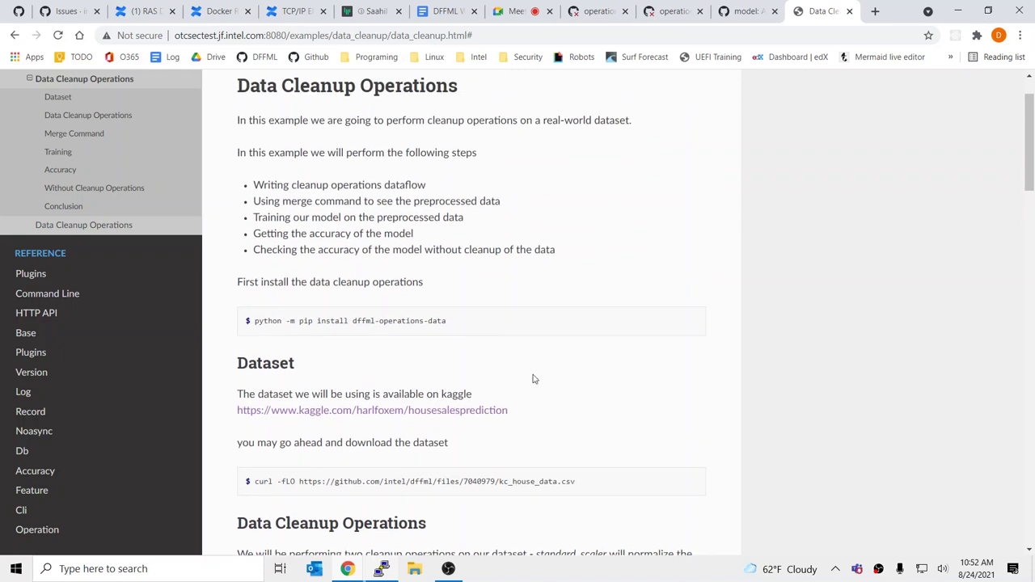
{"action": "scroll", "coordinate": [533, 378], "scroll_direction": "up", "scroll_amount": 1}
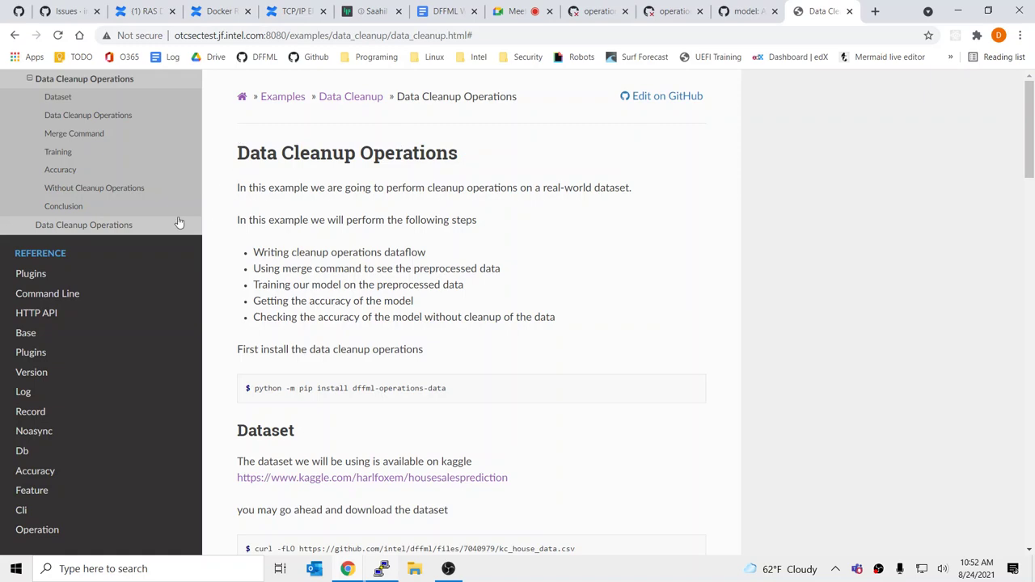
{"action": "left_click", "coordinate": [145, 225]}
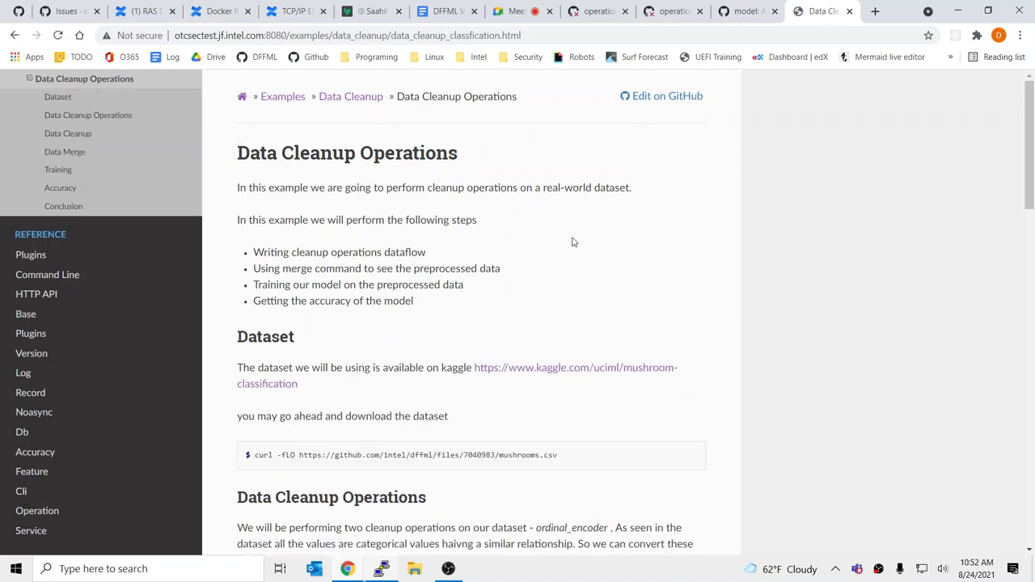
{"action": "key", "text": "alt+Tab"}
{"action": "key", "text": "alt+Tab"}
{"action": "left_click", "coordinate": [443, 11]}
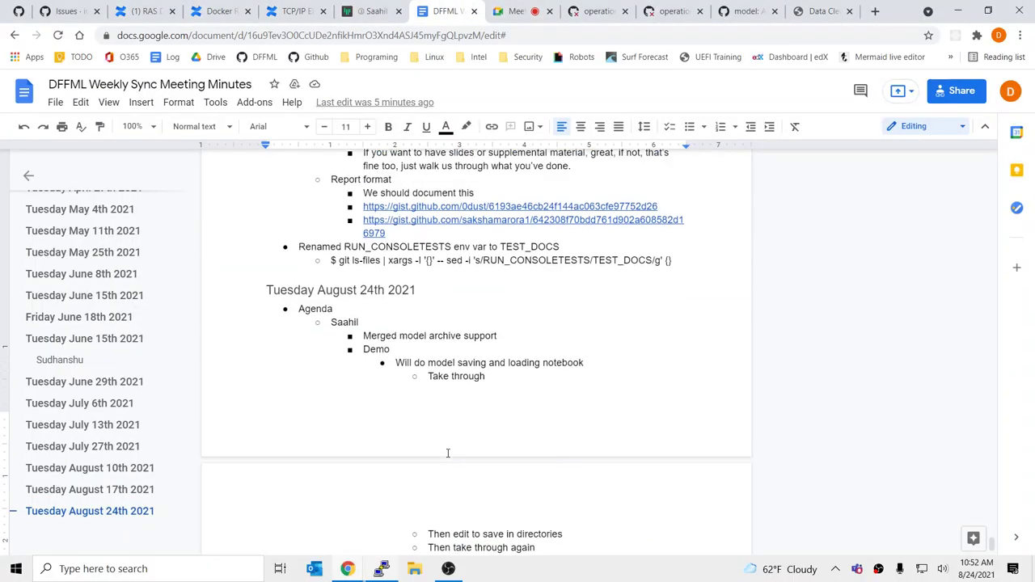
Add a bullet reading 'Let's give tutorials more descriptive titles' above the merged cleanup note
{"action": "left_click", "coordinate": [510, 353]}
{"action": "key", "text": "Down"}
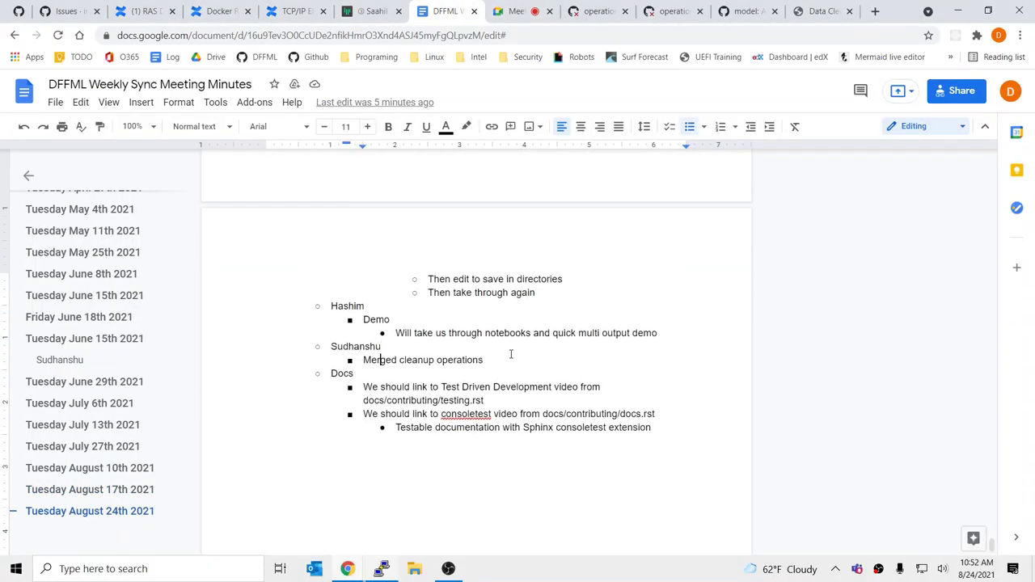
{"action": "key", "text": "Return"}
{"action": "key", "text": "Up"}
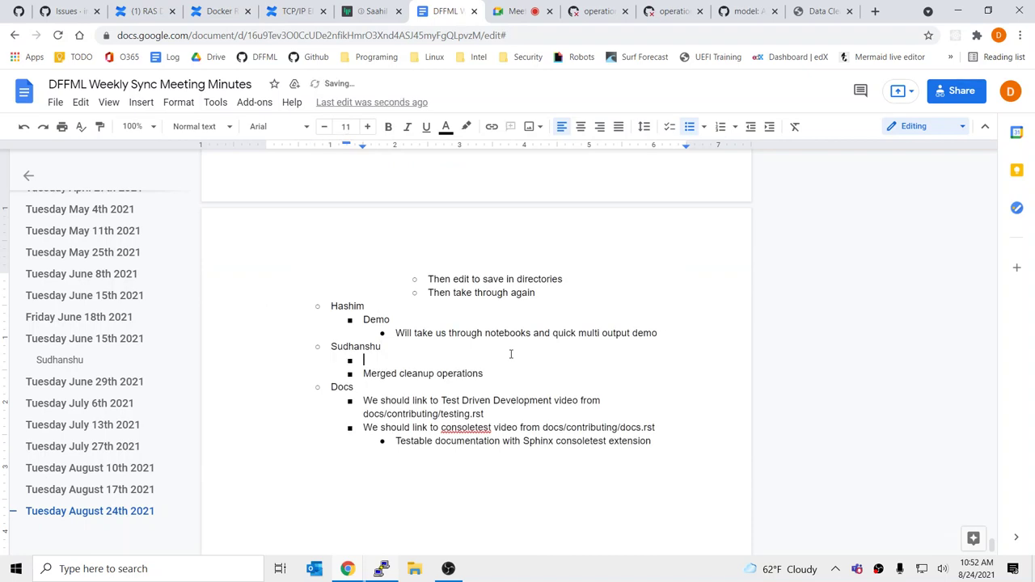
{"action": "type", "text": "Let’s give tutria"}
{"action": "key", "text": "BackSpace"}
{"action": "key", "text": "BackSpace"}
{"action": "key", "text": "BackSpace"}
{"action": "type", "text": "orials more des"}
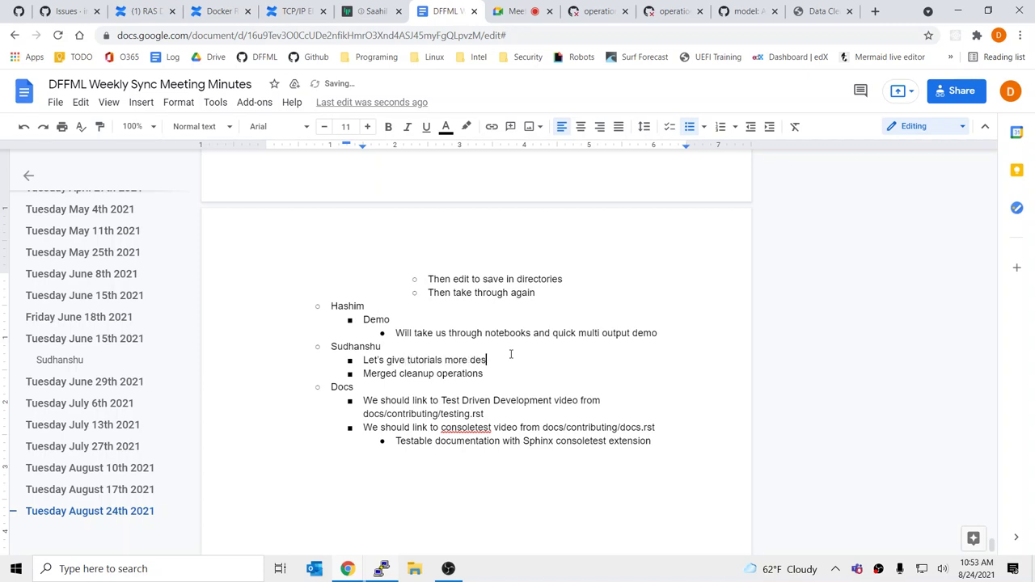
{"action": "type", "text": "criptive tie"}
{"action": "key", "text": "BackSpace"}
{"action": "type", "text": "tles"}
Nest 'Housing Regression' and 'Mushroom Classification' sub-bullets under the titles note
{"action": "key", "text": "Return"}
{"action": "key", "text": "Tab"}
{"action": "type", "text": "House"}
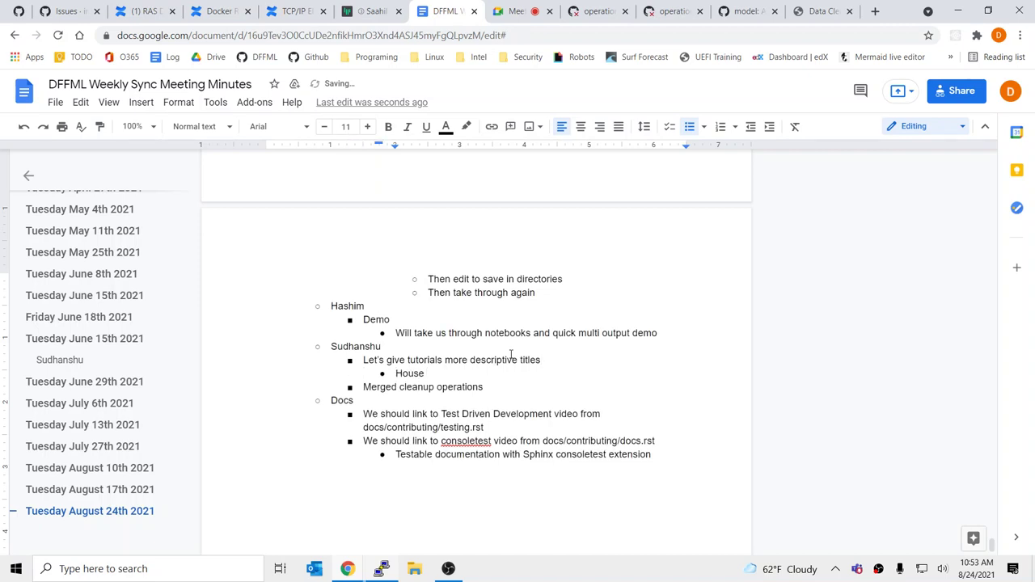
{"action": "key", "text": "BackSpace"}
{"action": "key", "text": "BackSpace"}
{"action": "type", "text": "ing Regression"}
{"action": "key", "text": "Return"}
{"action": "type", "text": "M"}
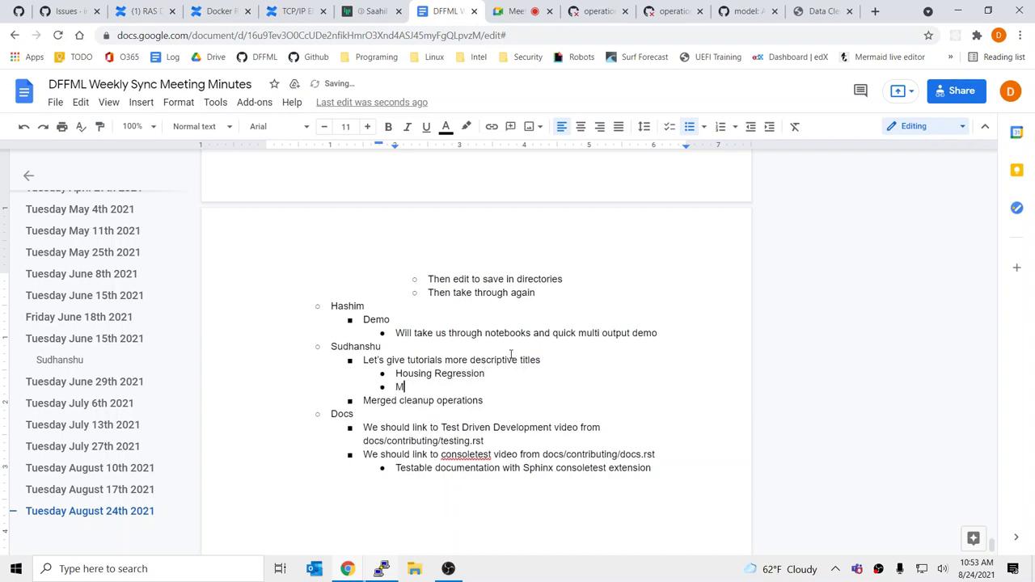
{"action": "type", "text": "ushroom Classification"}
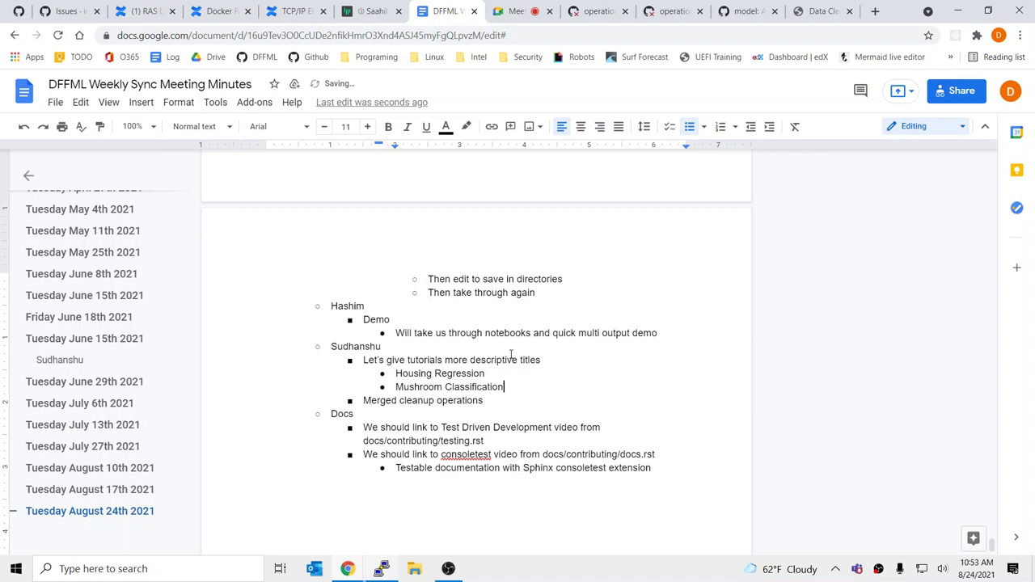
Insert a 'Dataset Cleanup' sub-bullet and indent both tutorials beneath it
{"action": "key", "text": "Up"}
{"action": "key", "text": "Up"}
{"action": "key", "text": "End"}
{"action": "key", "text": "Return"}
{"action": "key", "text": "Tab"}
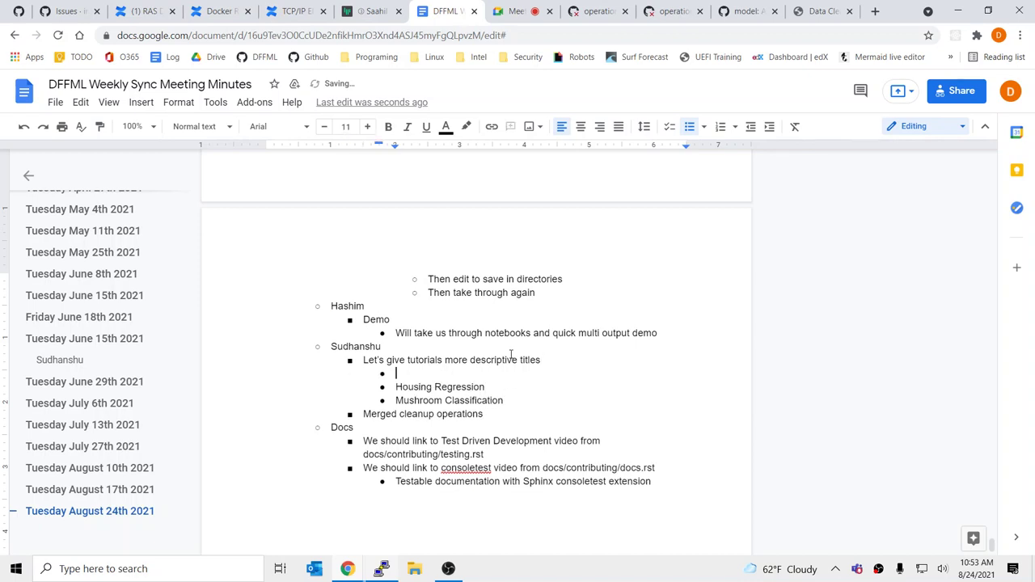
{"action": "type", "text": "Dataset Cleanup"}
{"action": "key", "text": "shift+Down"}
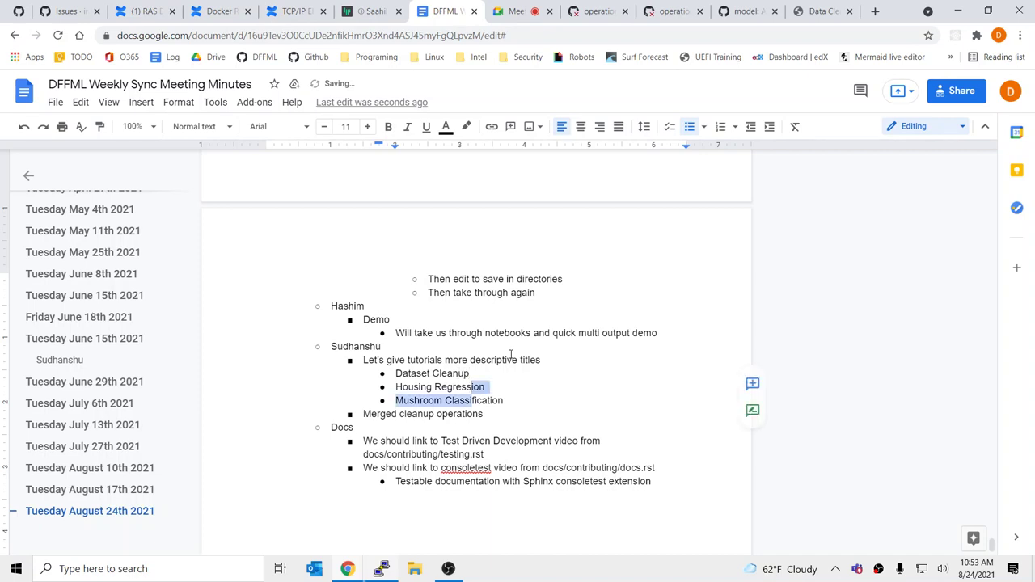
{"action": "key", "text": "Tab"}
{"action": "left_click", "coordinate": [821, 11]}
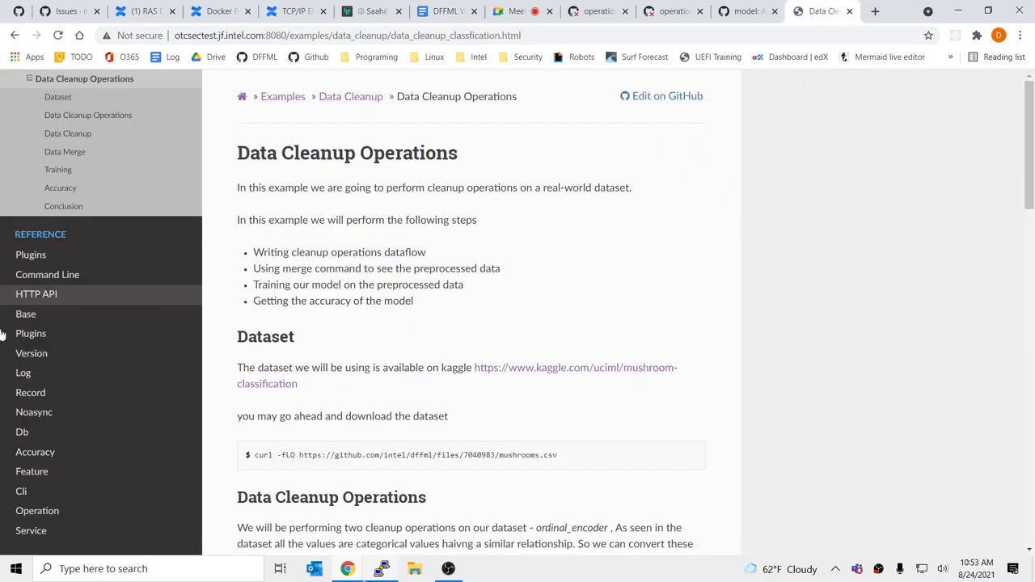
Finish the classification commit message with 'Download dataset' and run the commit
{"action": "left_click", "coordinate": [740, 11]}
{"action": "key", "text": "alt+Tab"}
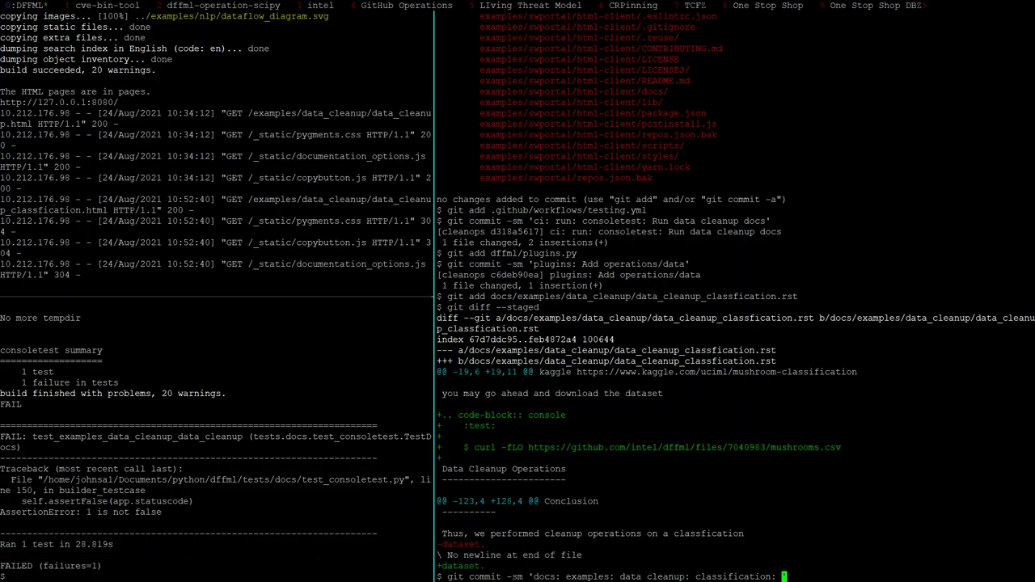
{"action": "type", "text": "Download dataset"}
{"action": "double_click", "coordinate": [789, 447]}
{"action": "double_click", "coordinate": [690, 447]}
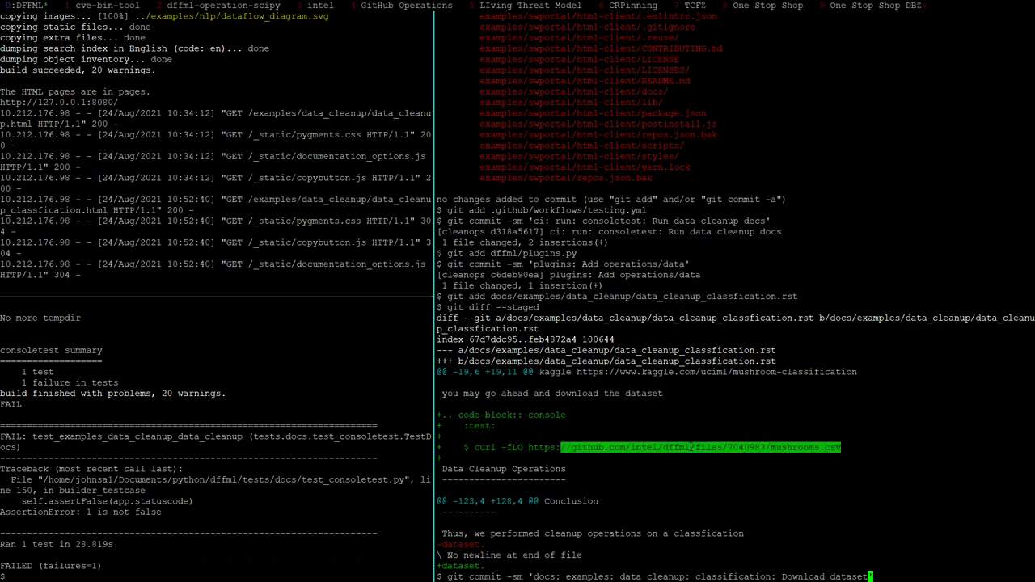
{"action": "type", "text": "'"}
{"action": "key", "text": "Return"}
Review the remaining diff, then recall the last commit command as git commit -sam and trim its message
{"action": "type", "text": "git diff"}
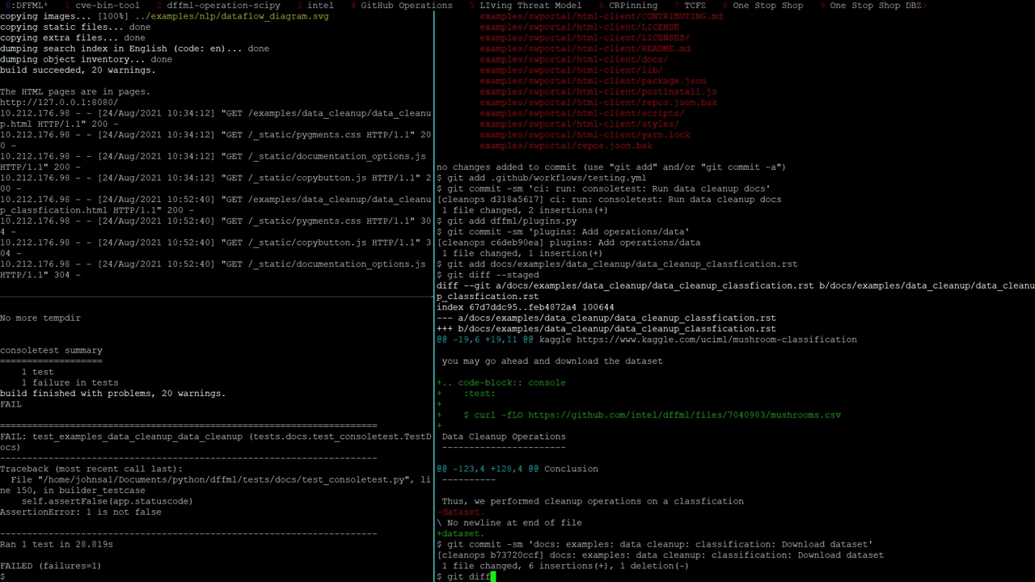
{"action": "key", "text": "Return"}
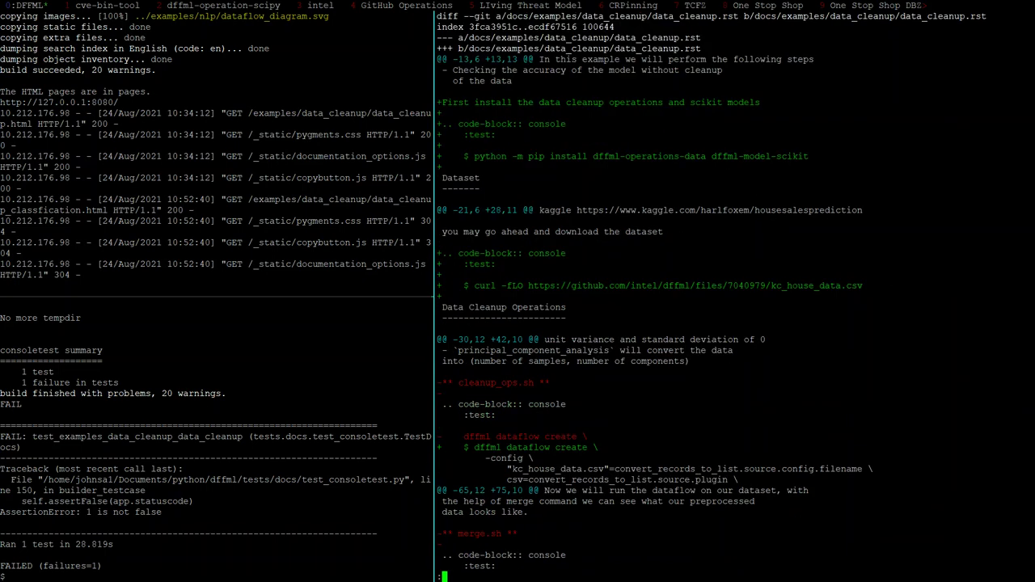
{"action": "type", "text": "qgit diff --staged"}
{"action": "key", "text": "Up"}
{"action": "key", "text": "Up"}
{"action": "key", "text": "ctrl+a"}
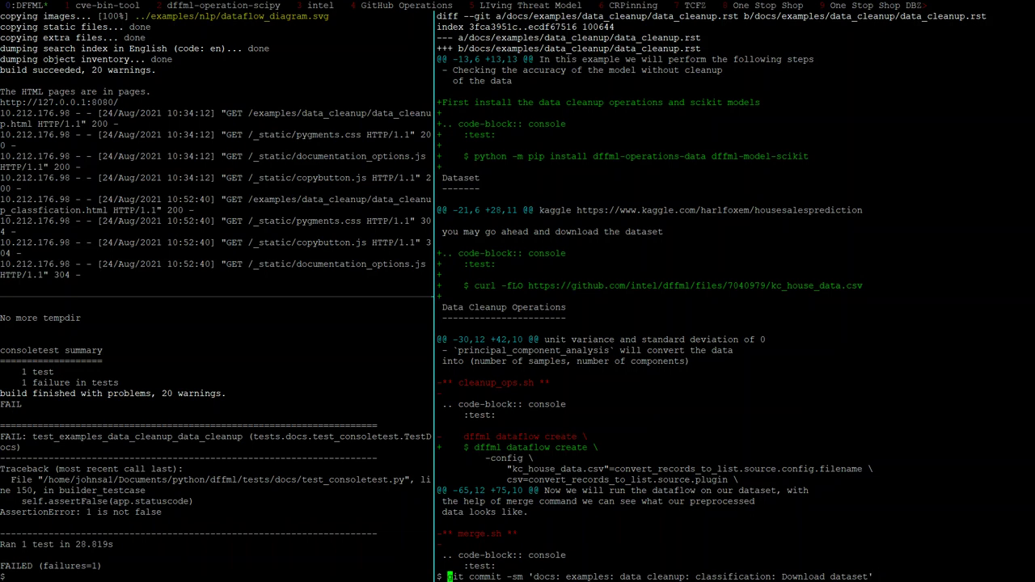
{"action": "key", "text": "Right"}
{"action": "key", "text": "Right"}
{"action": "key", "text": "Right"}
{"action": "key", "text": "Right"}
{"action": "key", "text": "Right"}
{"action": "key", "text": "Right"}
{"action": "key", "text": "Right"}
{"action": "key", "text": "Right"}
{"action": "key", "text": "Right"}
{"action": "key", "text": "Right"}
{"action": "key", "text": "Right"}
{"action": "key", "text": "Right"}
{"action": "key", "text": "Right"}
{"action": "type", "text": "a"}
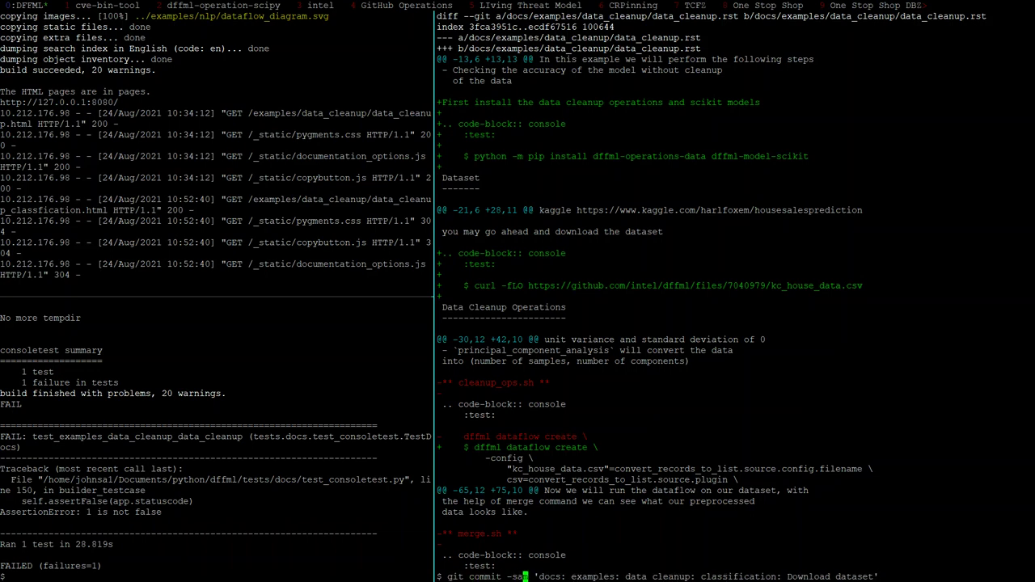
{"action": "key", "text": "ctrl+e"}
{"action": "key", "text": "BackSpace"}
{"action": "key", "text": "BackSpace"}
{"action": "key", "text": "BackSpace"}
{"action": "key", "text": "BackSpace"}
{"action": "key", "text": "BackSpace"}
{"action": "key", "text": "BackSpace"}
{"action": "key", "text": "BackSpace"}
{"action": "key", "text": "BackSpace"}
{"action": "key", "text": "BackSpace"}
{"action": "key", "text": "BackSpace"}
{"action": "key", "text": "BackSpace"}
{"action": "key", "text": "BackSpace"}
{"action": "key", "text": "BackSpace"}
{"action": "key", "text": "BackSpace"}
{"action": "key", "text": "BackSpace"}
{"action": "key", "text": "BackSpace"}
{"action": "key", "text": "BackSpace"}
{"action": "key", "text": "BackSpace"}
{"action": "key", "text": "BackSpace"}
{"action": "key", "text": "BackSpace"}
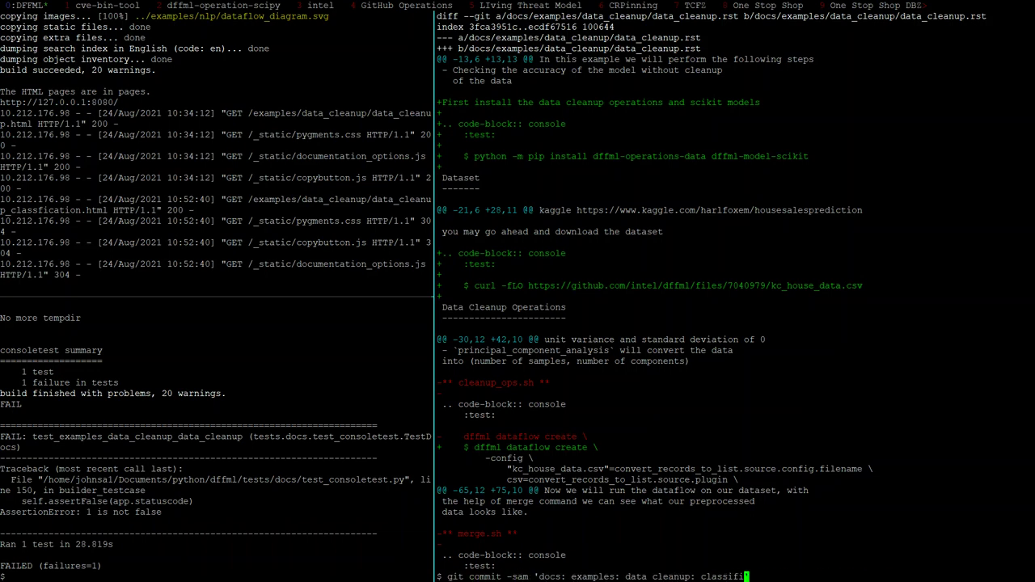
{"action": "key", "text": "BackSpace"}
{"action": "key", "text": "BackSpace"}
{"action": "key", "text": "BackSpace"}
{"action": "key", "text": "BackSpace"}
{"action": "key", "text": "BackSpace"}
{"action": "key", "text": "BackSpace"}
{"action": "key", "text": "BackSpace"}
{"action": "key", "text": "BackSpace"}
{"action": "type", "text": "house da"}
{"action": "key", "text": "BackSpace"}
{"action": "key", "text": "BackSpace"}
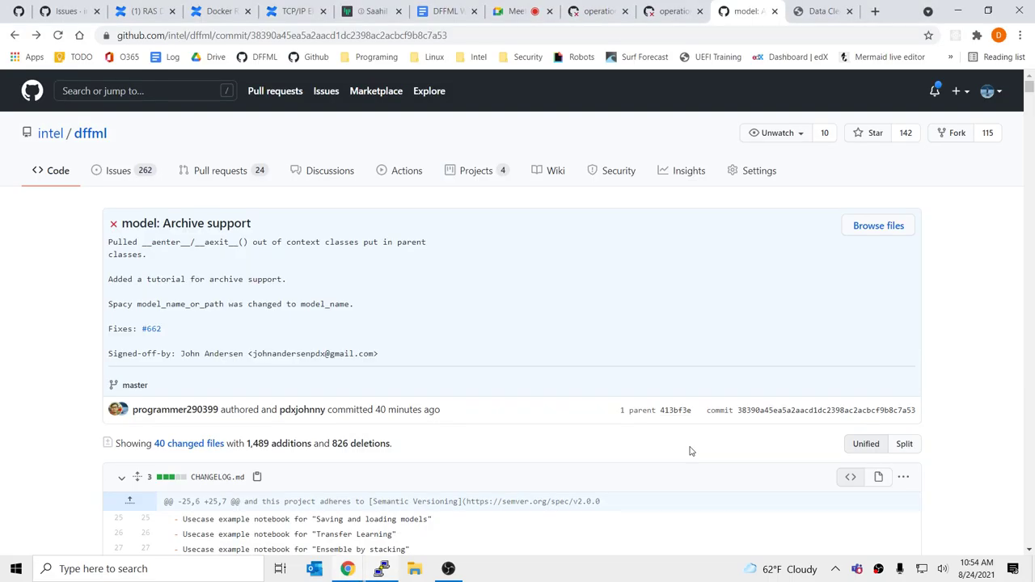
Commit the housing regression 'Fixup consoletest commands and install dependencies' change and git push the cleanops branch
{"action": "key", "text": "alt+Tab"}
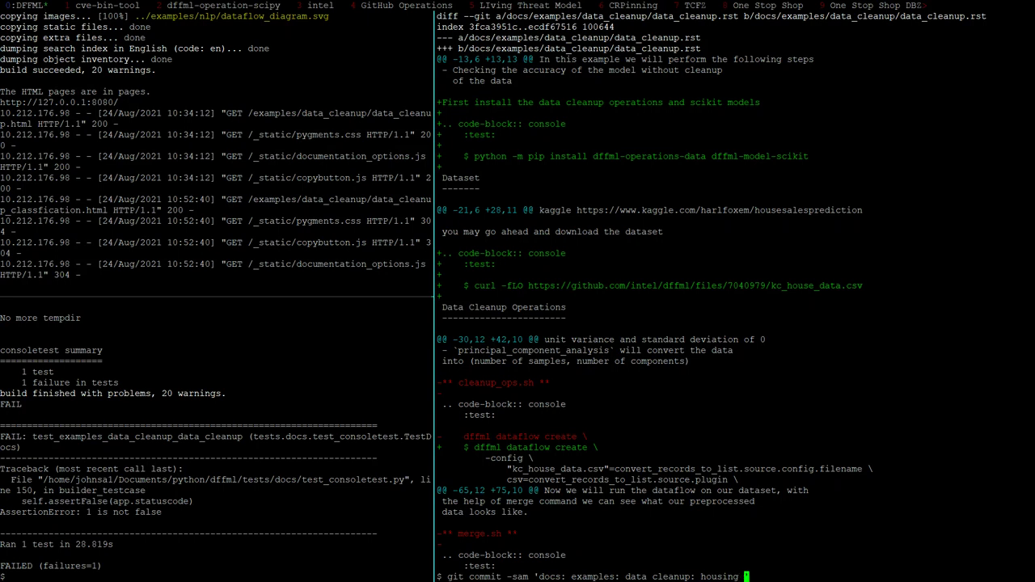
{"action": "type", "text": "regression:"}
{"action": "type", "text": "Fixup consoletest "}
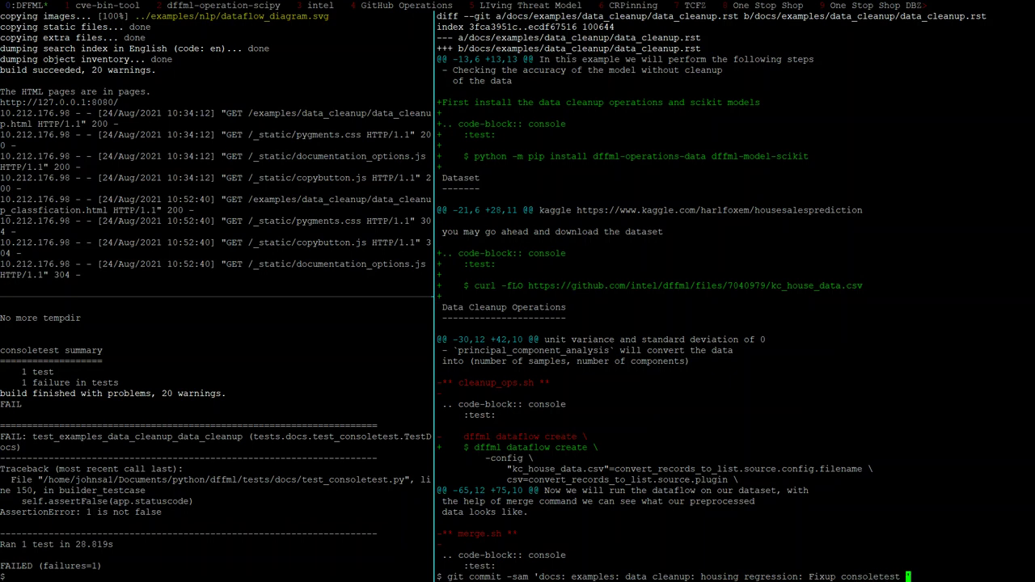
{"action": "type", "text": "command"}
{"action": "key", "text": "BackSpace"}
{"action": "type", "text": "s and install "}
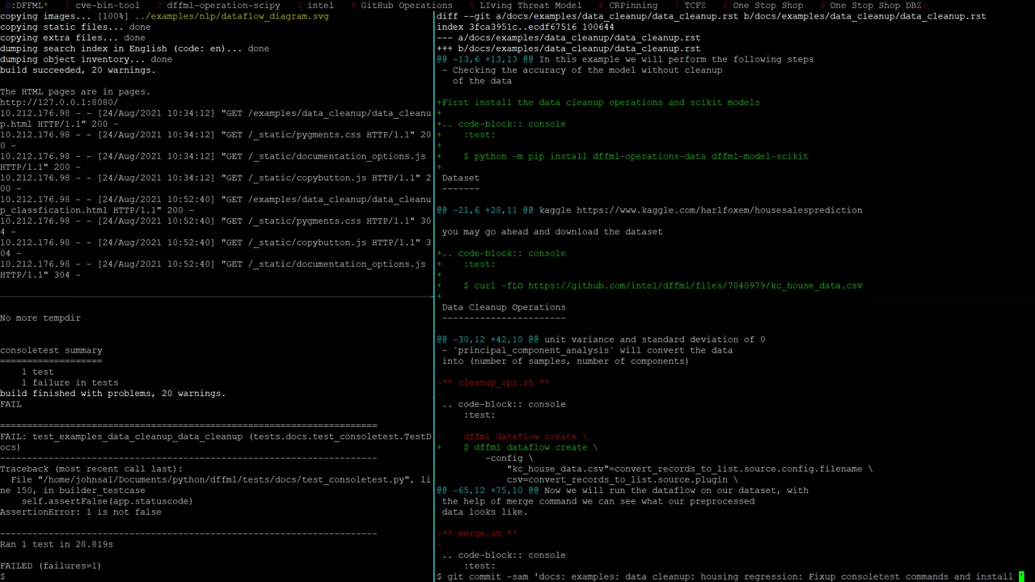
{"action": "type", "text": "depe"}
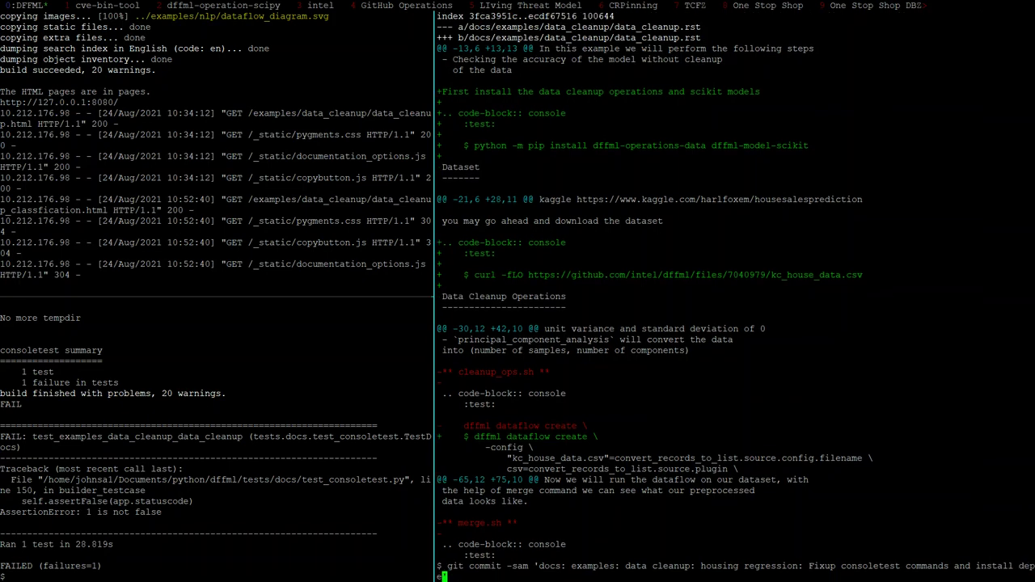
{"action": "type", "text": "ndencies"}
{"action": "type", "text": "'"}
{"action": "key", "text": "Return"}
{"action": "type", "text": "git push"}
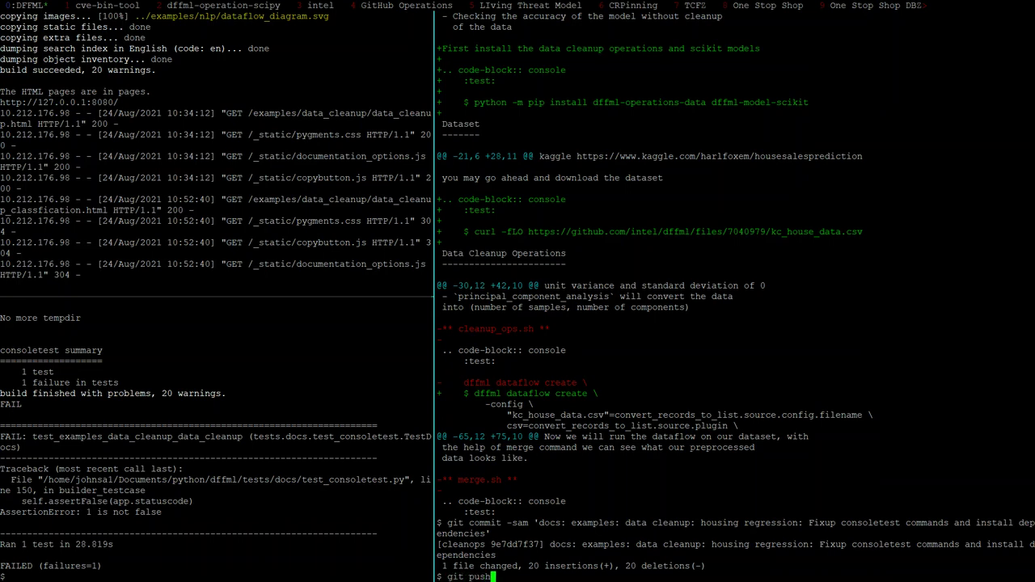
{"action": "key", "text": "Return"}
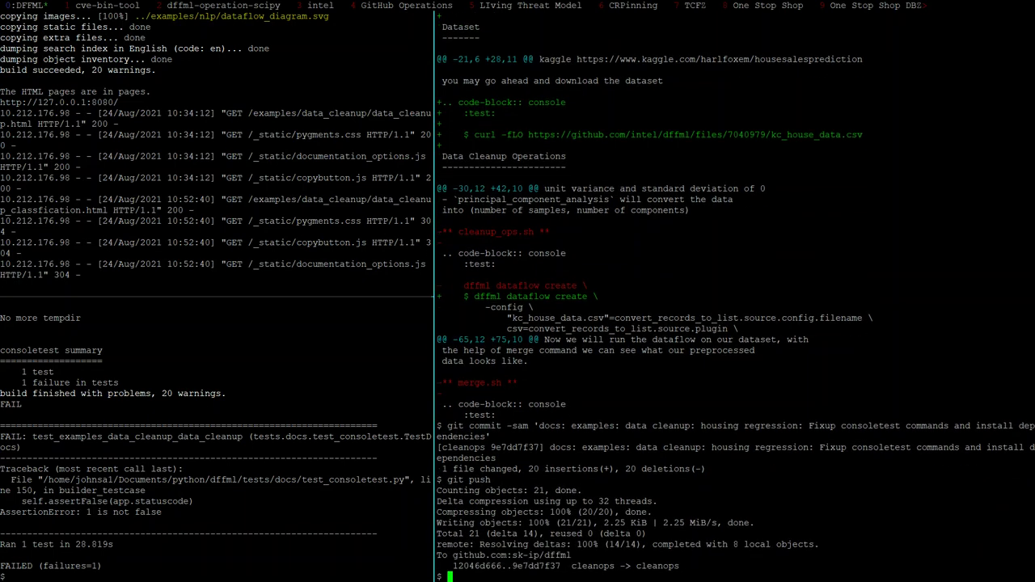
{"action": "key", "text": "alt+Tab"}
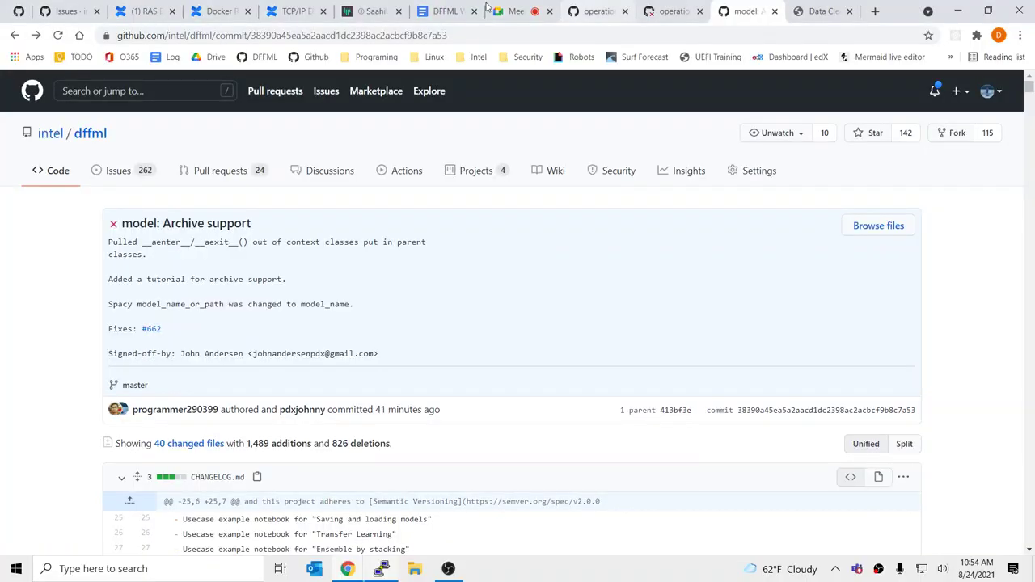
Add an outdented 'Optimizer plugin' bullet below the quick multi output demo note
{"action": "left_click", "coordinate": [464, 8]}
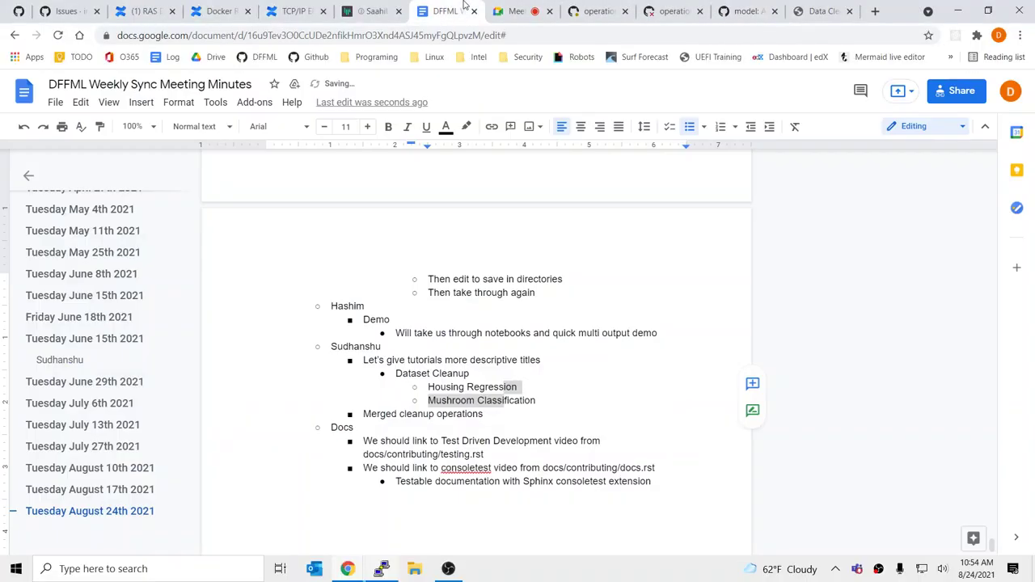
{"action": "left_click", "coordinate": [488, 415]}
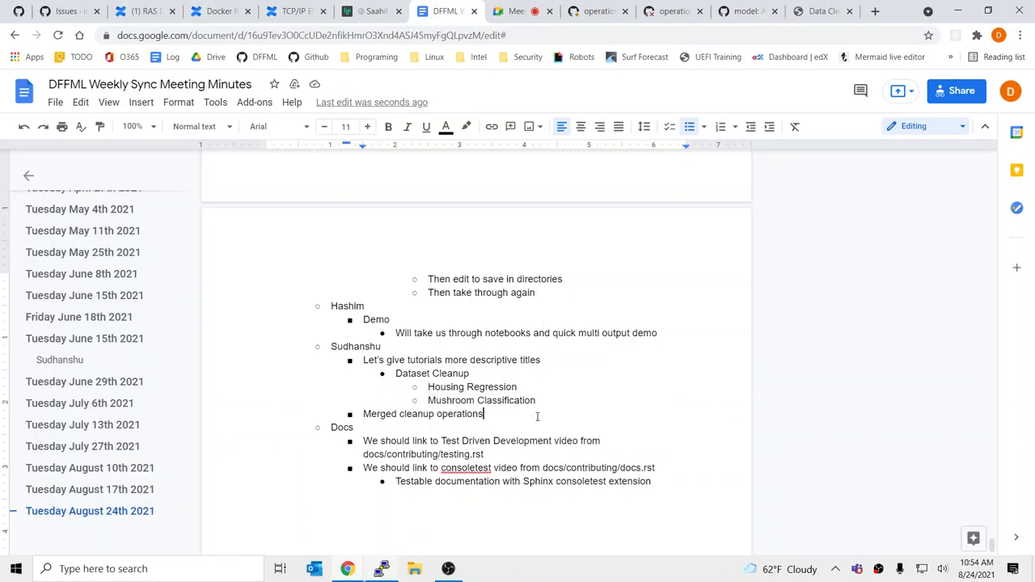
{"action": "scroll", "coordinate": [548, 418], "scroll_direction": "up", "scroll_amount": 2}
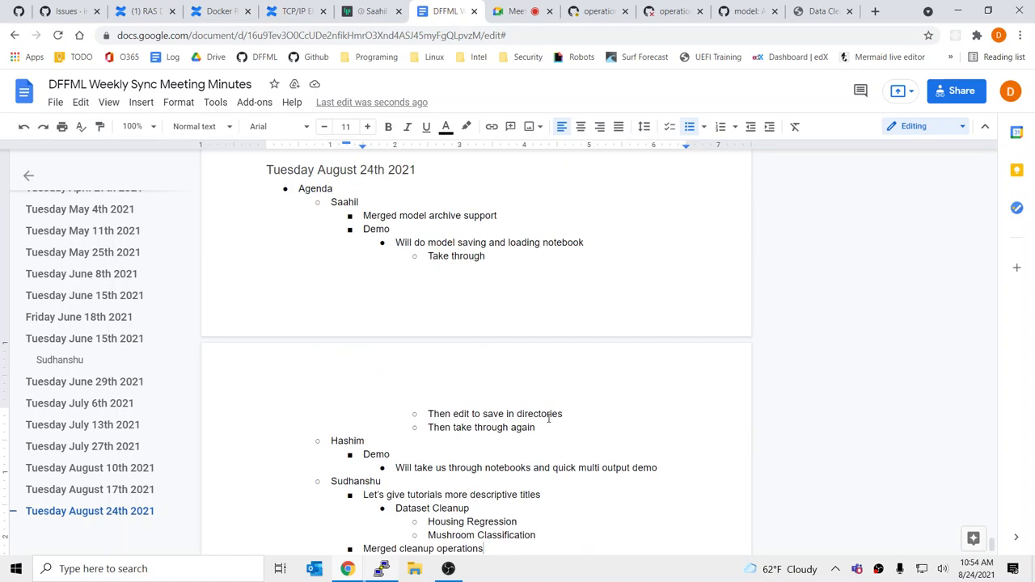
{"action": "scroll", "coordinate": [548, 418], "scroll_direction": "down", "scroll_amount": 1}
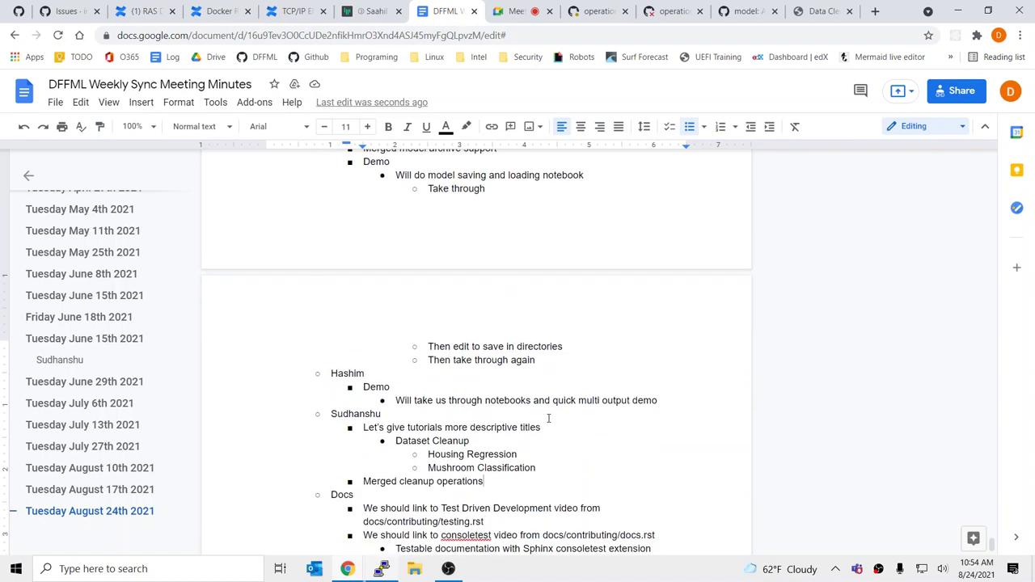
{"action": "left_click", "coordinate": [564, 414]}
{"action": "left_click", "coordinate": [703, 402]}
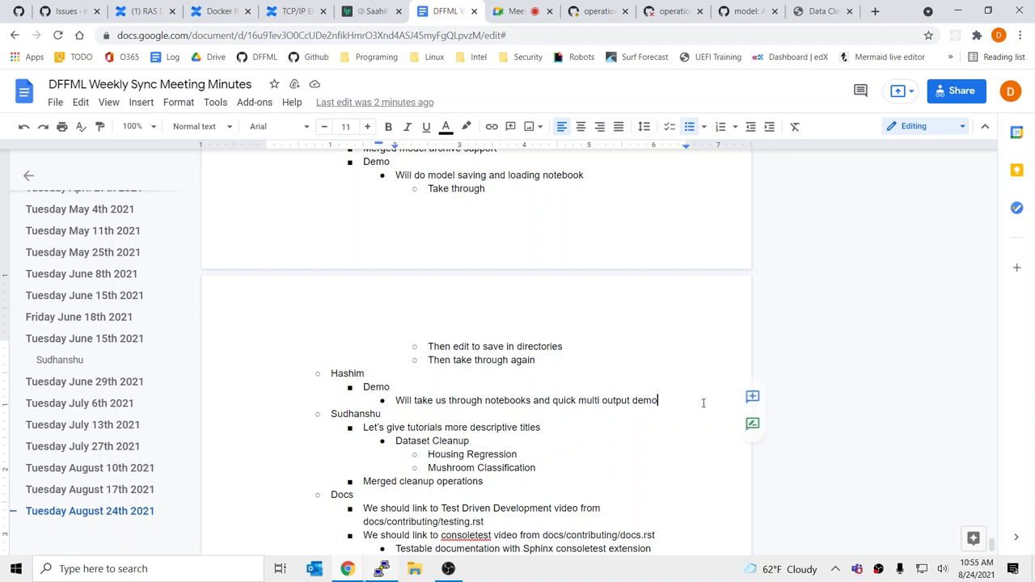
{"action": "key", "text": "Return"}
{"action": "key", "text": "shift+Tab"}
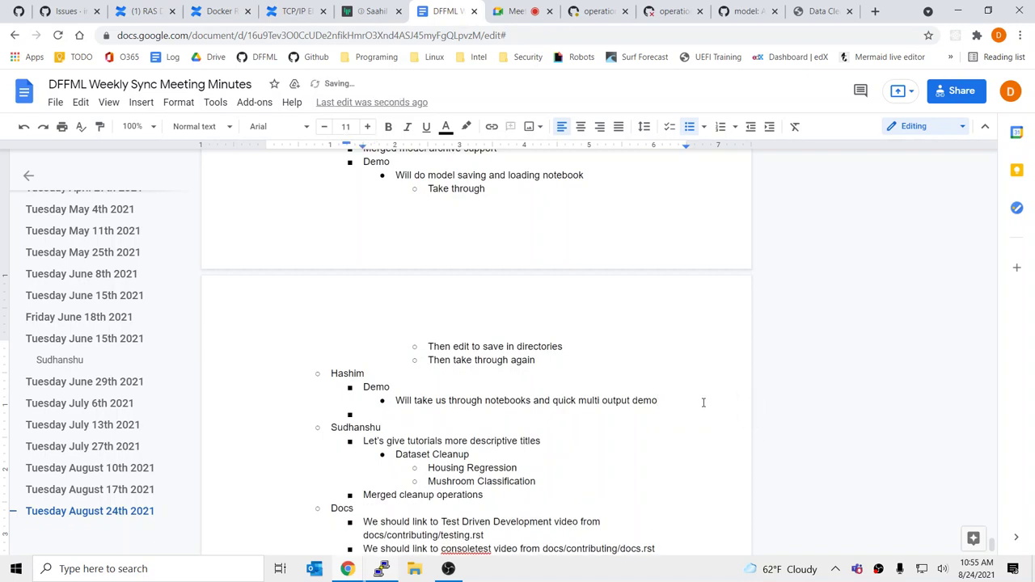
{"action": "type", "text": "OPtimizer plugin"}
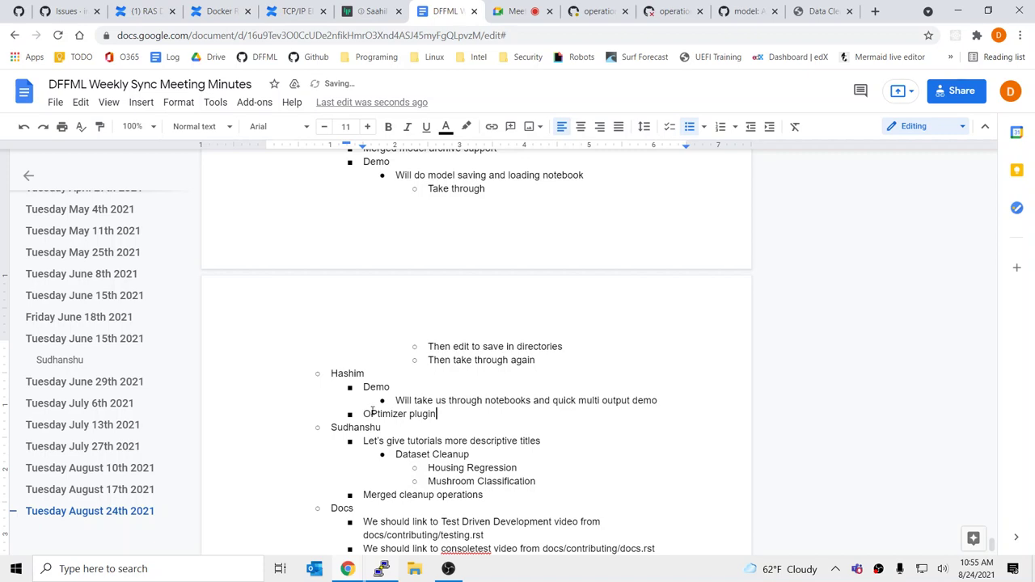
{"action": "left_click", "coordinate": [373, 413]}
{"action": "key", "text": "BackSpace"}
{"action": "type", "text": "p"}
{"action": "left_click", "coordinate": [481, 413]}
Nest a 'Name change to tuner' sub-bullet under Optimizer plugin
{"action": "key", "text": "Return"}
{"action": "key", "text": "Tab"}
{"action": "type", "text": "Name "}
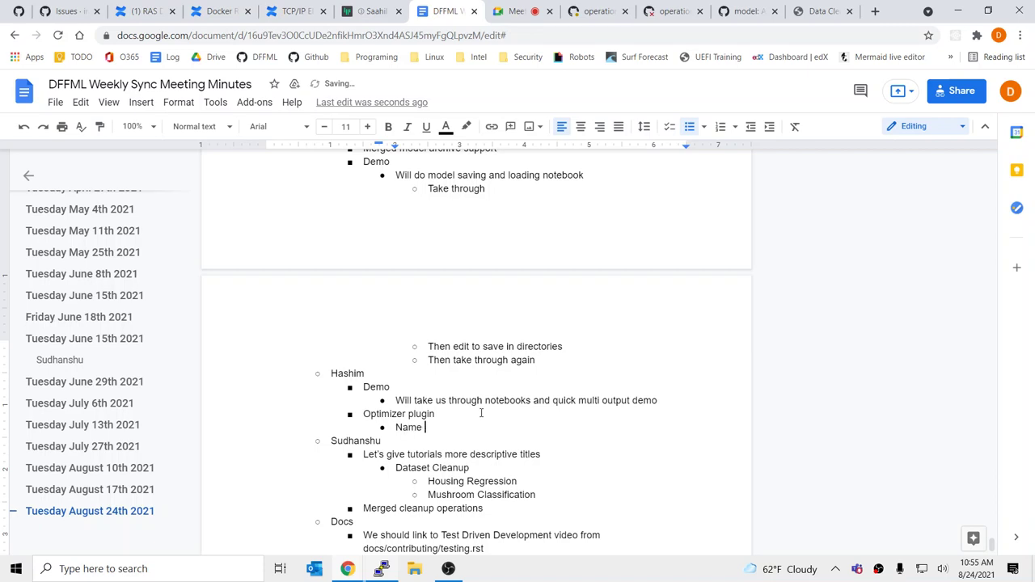
{"action": "type", "text": "change to tuner"}
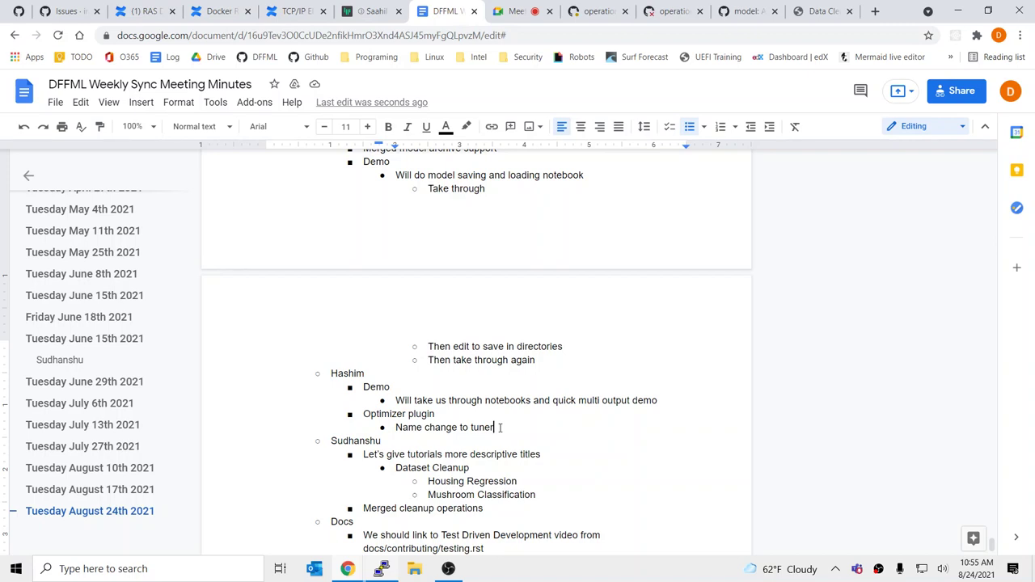
Note that deep learning optimization flags make the optimizer name confusing, since we're really tuning hyperparameters
{"action": "key", "text": "Return"}
{"action": "key", "text": "Tab"}
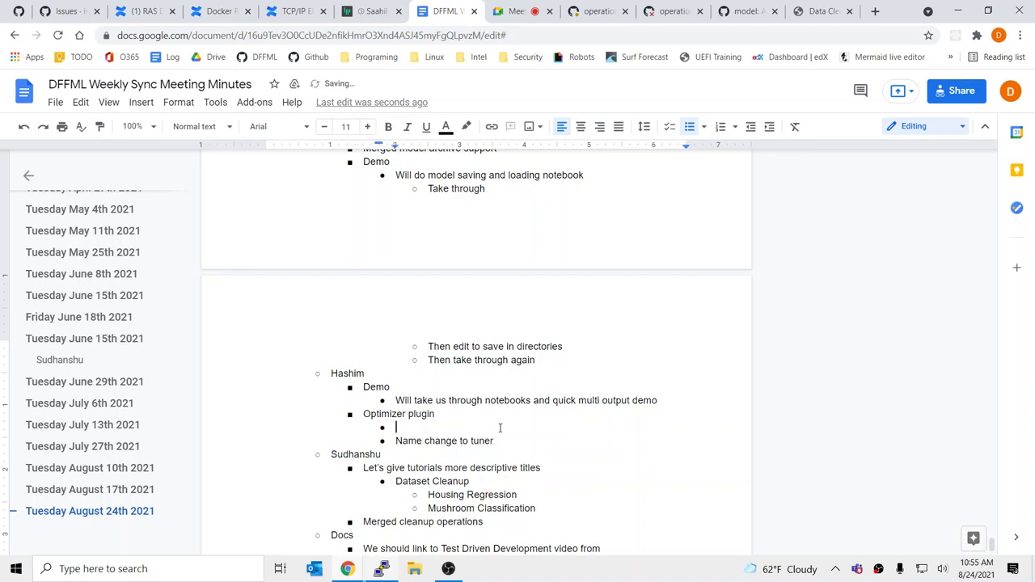
{"action": "type", "text": "Built some deep learning m"}
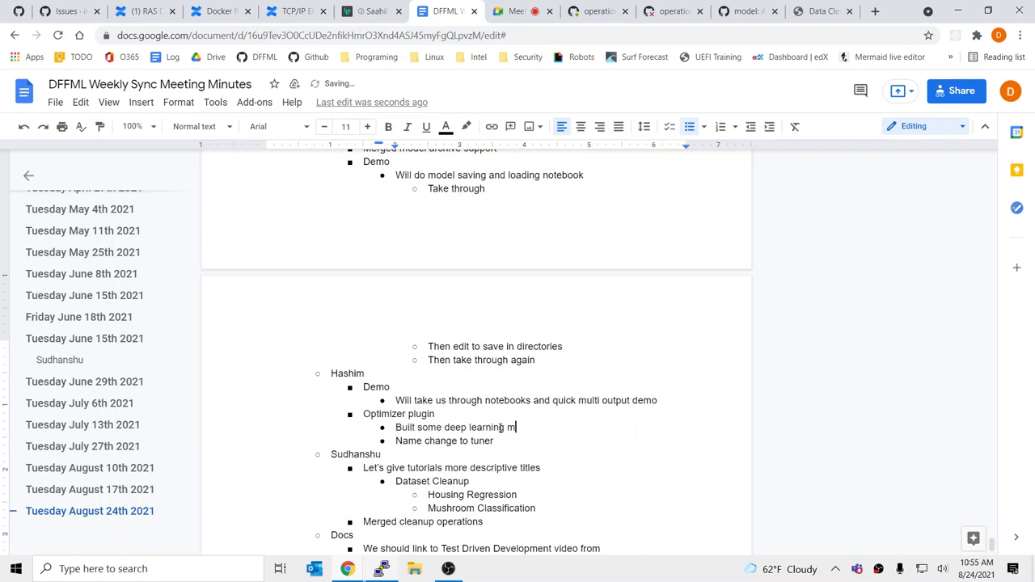
{"action": "type", "text": "odels the other day, they ha"}
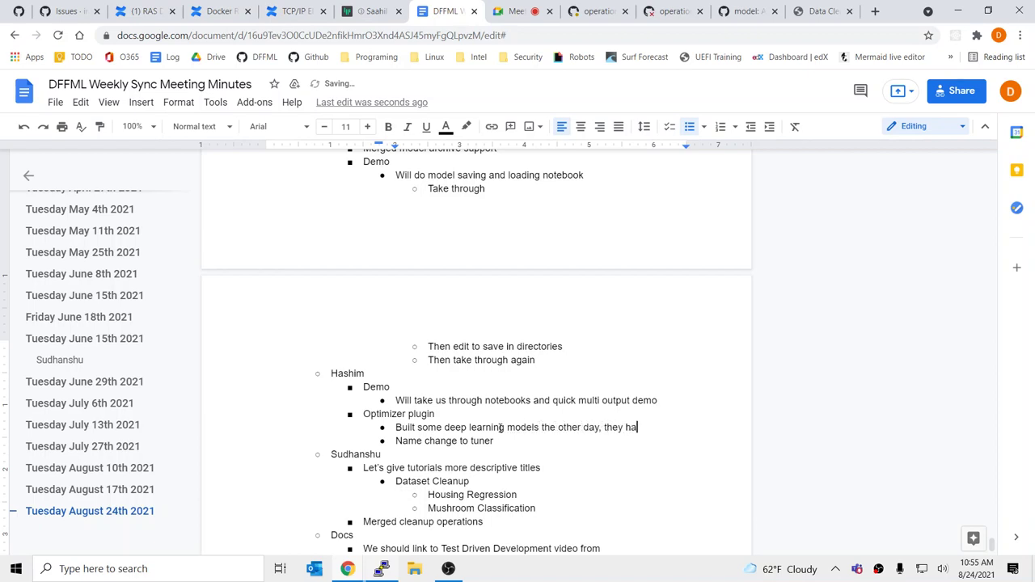
{"action": "type", "text": "ve optimizing "}
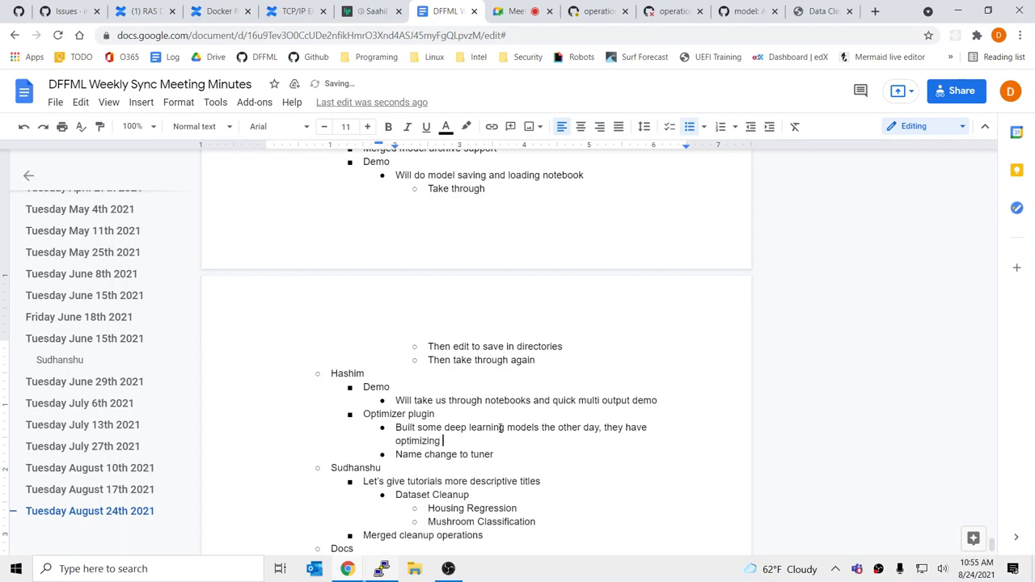
{"action": "type", "text": "algorithms, t"}
{"action": "key", "text": "BackSpace"}
{"action": "type", "text": "you have to ste the"}
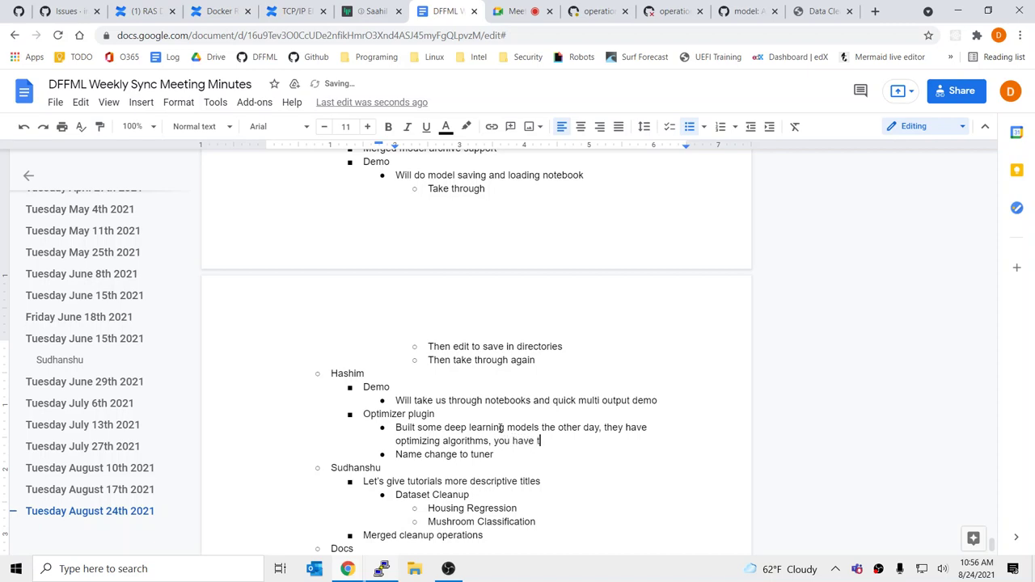
{"action": "key", "text": "BackSpace"}
{"action": "key", "text": "BackSpace"}
{"action": "key", "text": "BackSpace"}
{"action": "key", "text": "BackSpace"}
{"action": "key", "text": "BackSpace"}
{"action": "key", "text": "BackSpace"}
{"action": "type", "text": "et the optimizing gla"}
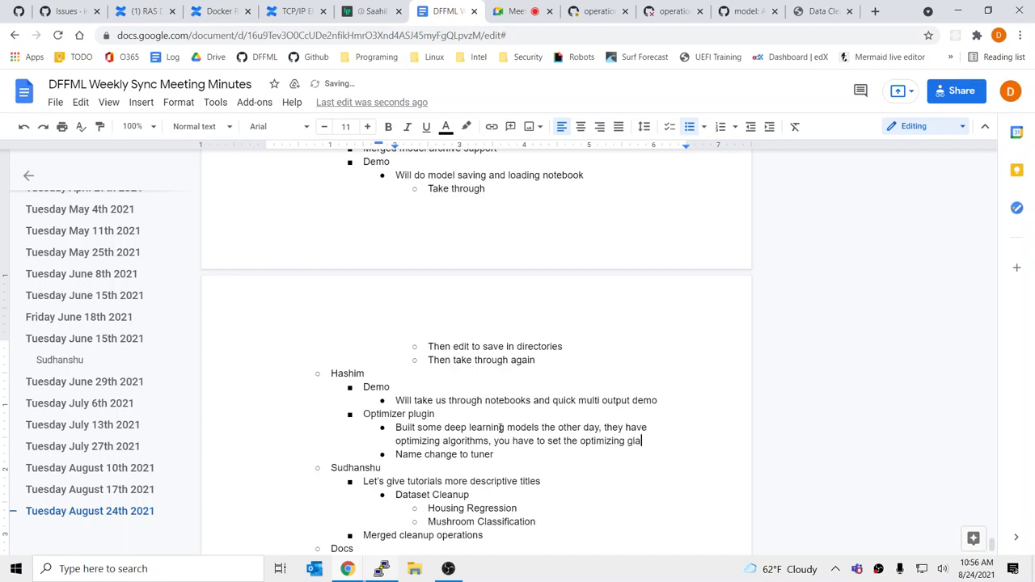
{"action": "key", "text": "BackSpace"}
{"action": "key", "text": "BackSpace"}
{"action": "key", "text": "BackSpace"}
{"action": "key", "text": "BackSpace"}
{"action": "type", "text": "flags, our optimizer "}
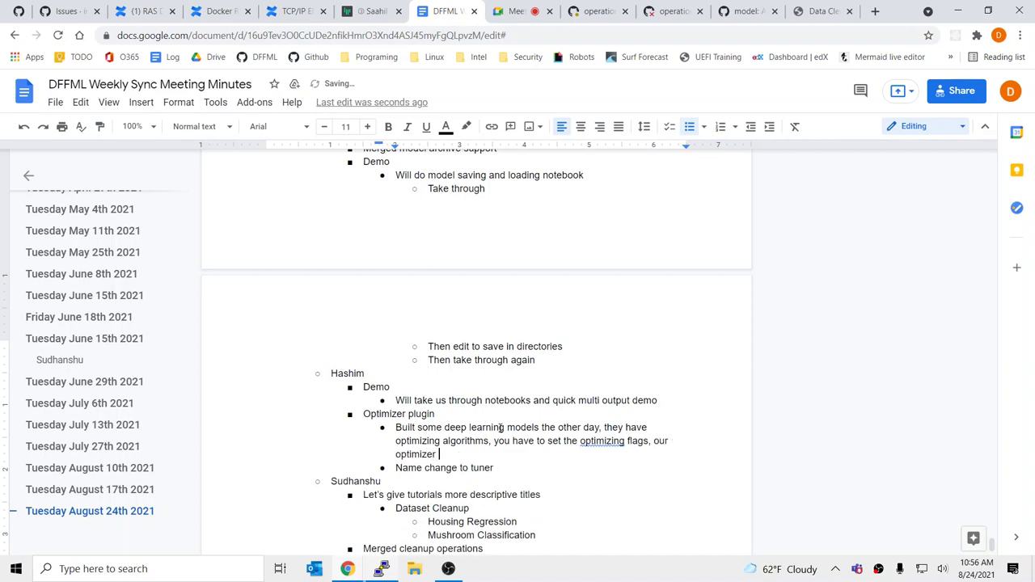
{"action": "type", "text": "plugin name might be configu"}
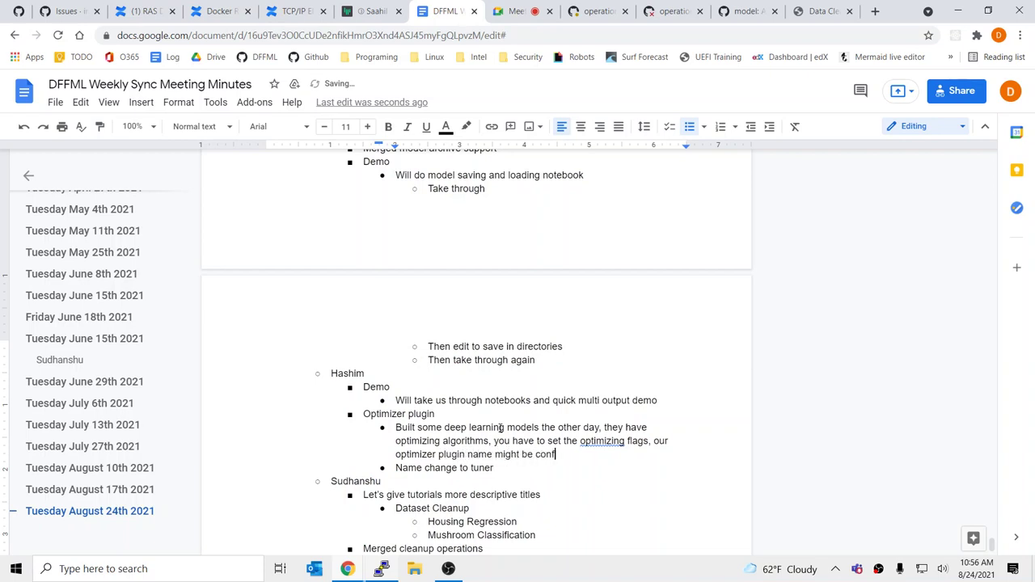
{"action": "key", "text": "BackSpace"}
{"action": "key", "text": "BackSpace"}
{"action": "key", "text": "BackSpace"}
{"action": "type", "text": "used with these. We are really "}
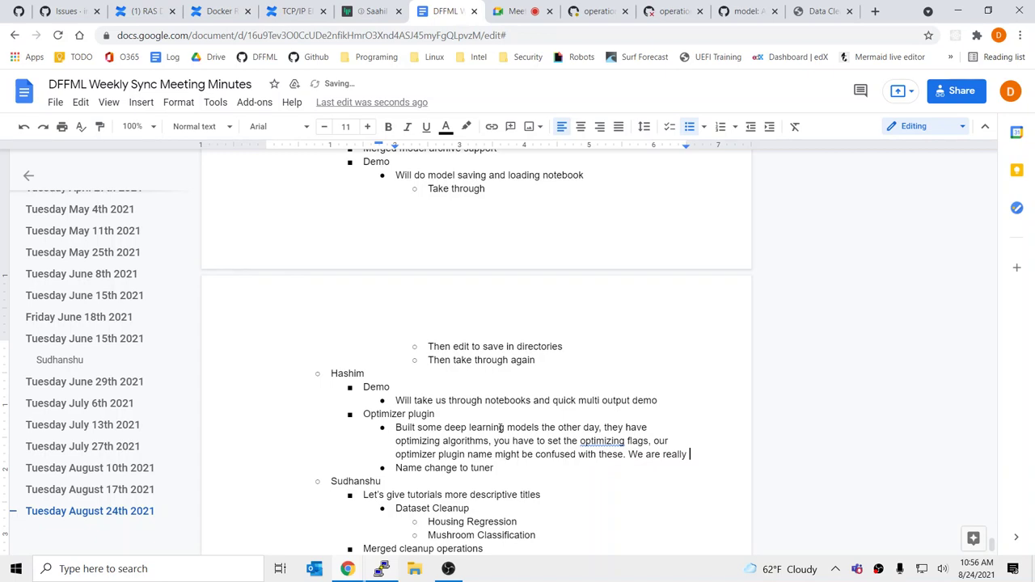
{"action": "type", "text": "tuning hyper"}
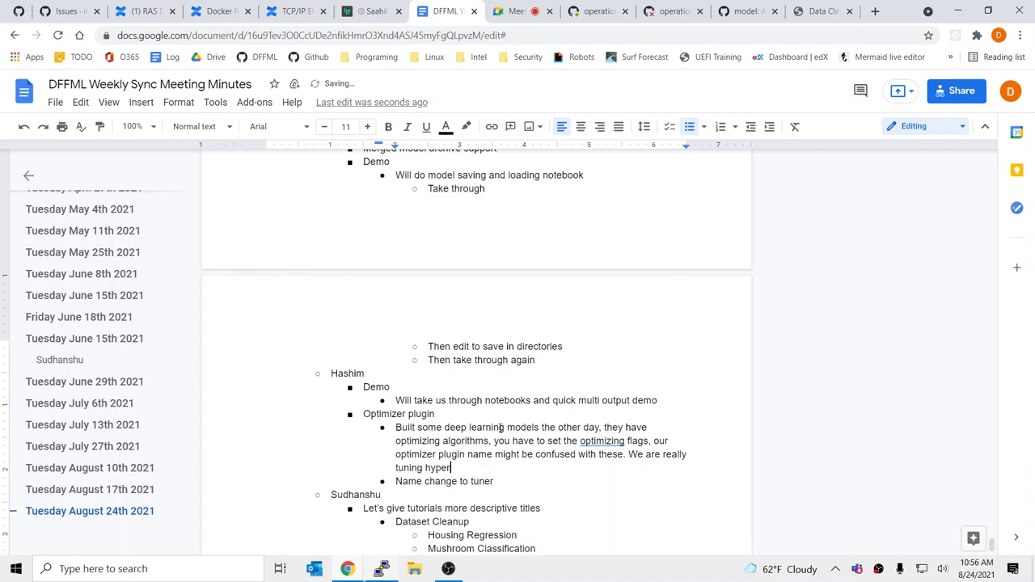
{"action": "type", "text": "parameters."}
{"action": "left_click", "coordinate": [612, 442]}
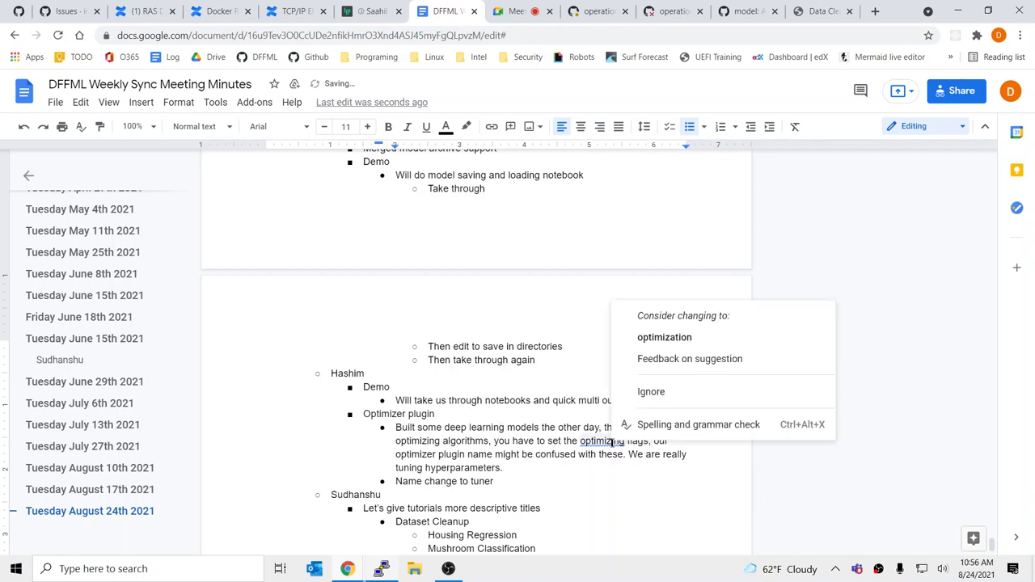
{"action": "left_click", "coordinate": [674, 338]}
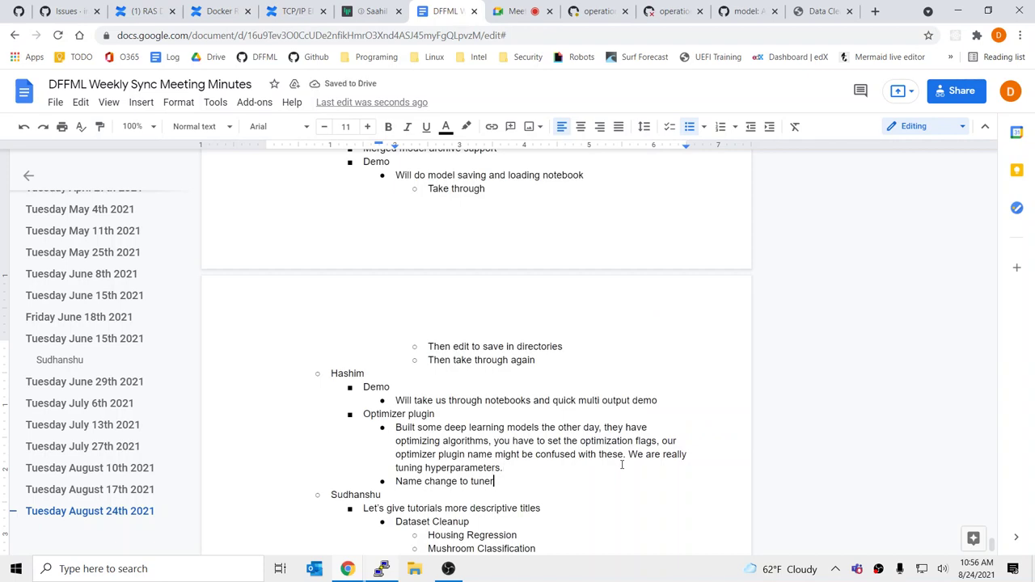
Add an 'Everyone agrees' sub-bullet beneath 'Name change to tuner'
{"action": "key", "text": "Return"}
{"action": "key", "text": "Tab"}
{"action": "type", "text": "Ev"}
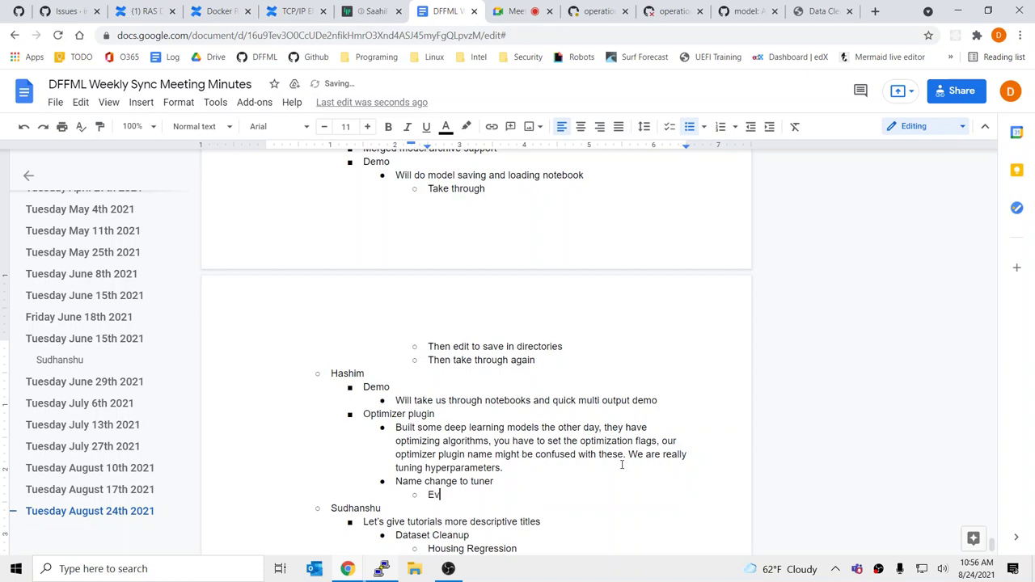
{"action": "type", "text": "eryone agreesd"}
{"action": "key", "text": "BackSpace"}
{"action": "key", "text": "BackSpace"}
{"action": "key", "text": "BackSpace"}
{"action": "type", "text": "es"}
{"action": "scroll", "coordinate": [622, 465], "scroll_direction": "down", "scroll_amount": 3}
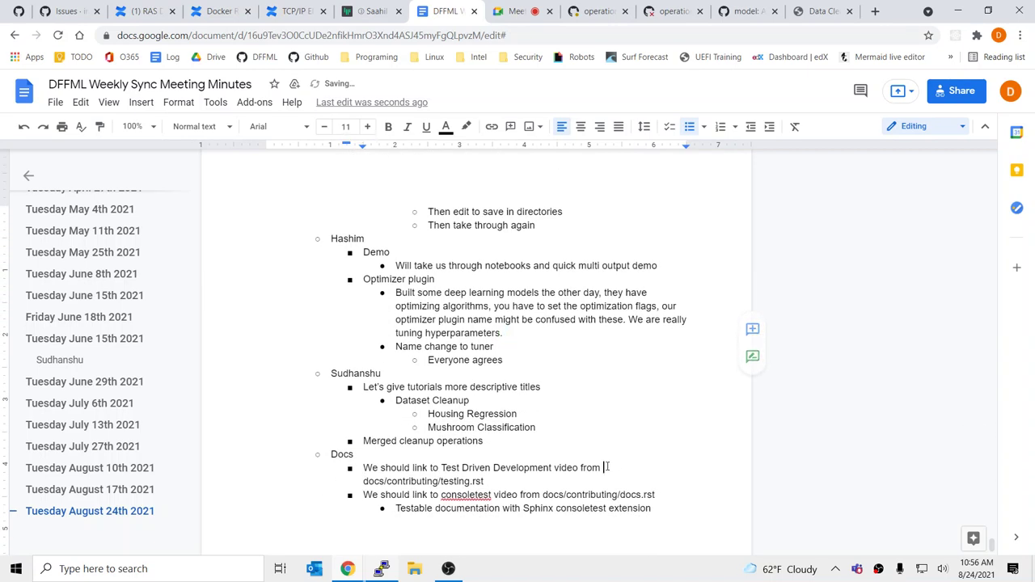
{"action": "left_click", "coordinate": [606, 468]}
{"action": "left_click", "coordinate": [491, 345]}
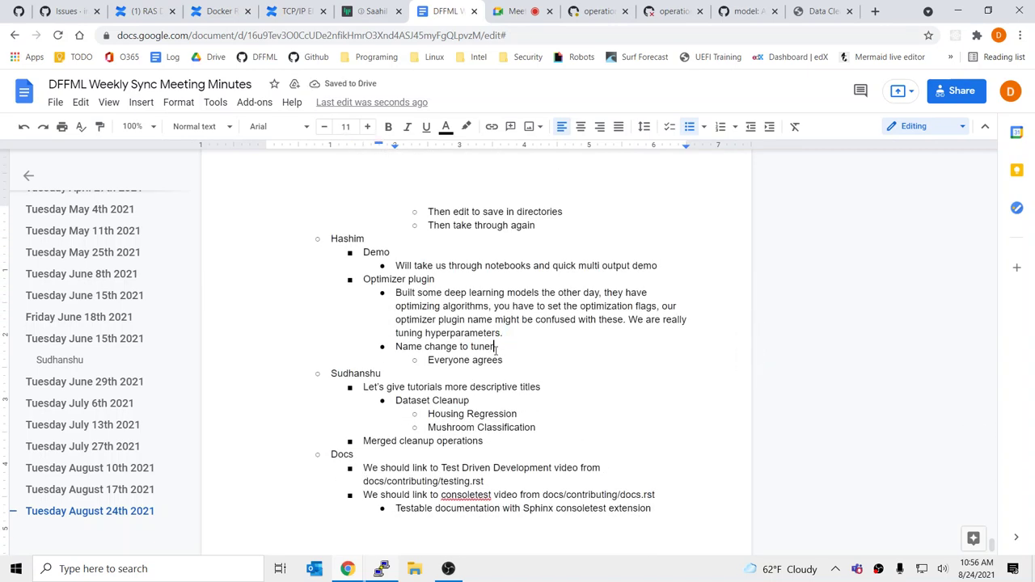
From the pull request #1149 page, open the intel/dffml Issues list and browse the recent optimizer and docs issues
{"action": "left_click", "coordinate": [600, 12]}
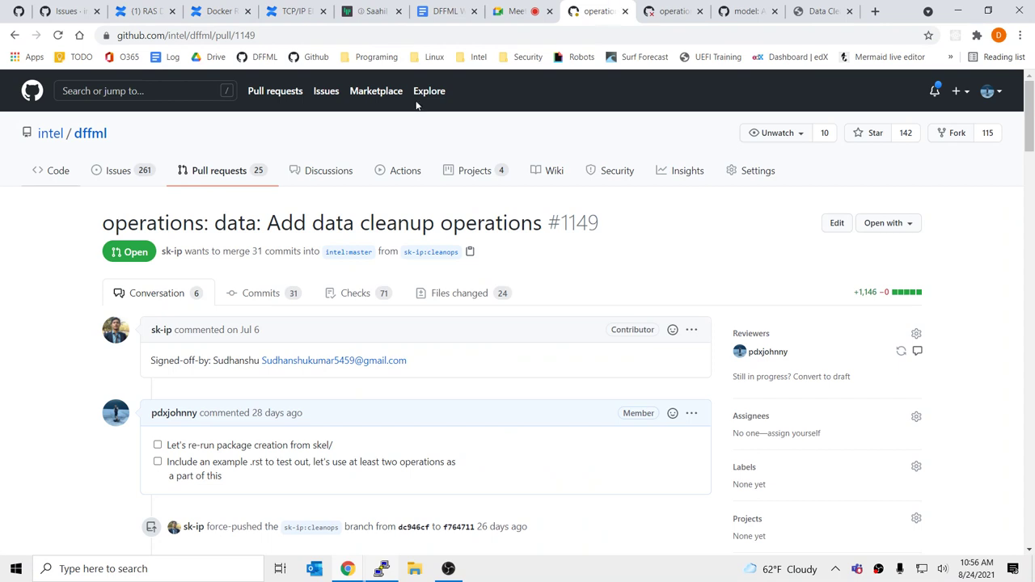
{"action": "left_click", "coordinate": [151, 176]}
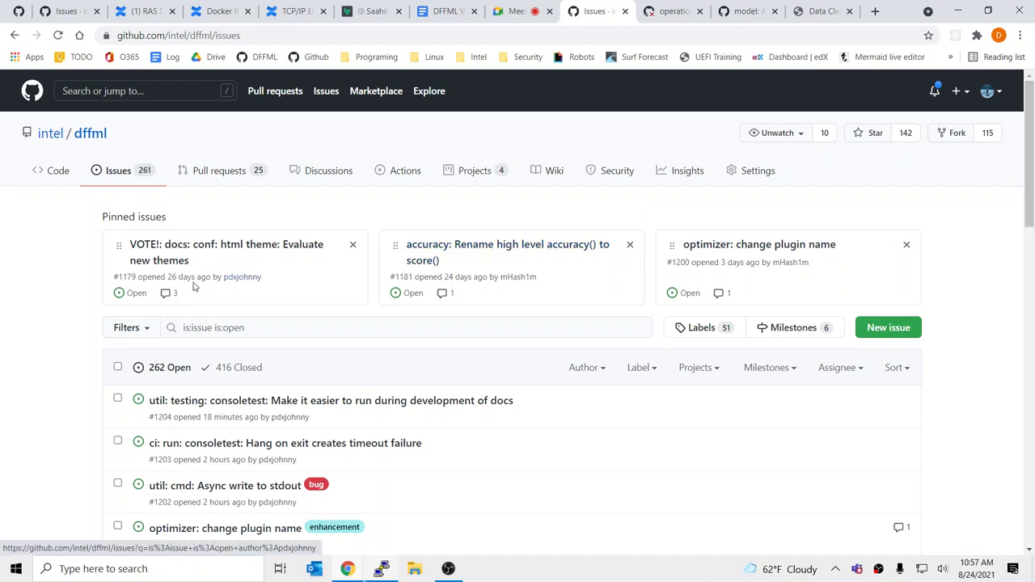
{"action": "scroll", "coordinate": [40, 316], "scroll_direction": "down", "scroll_amount": 2}
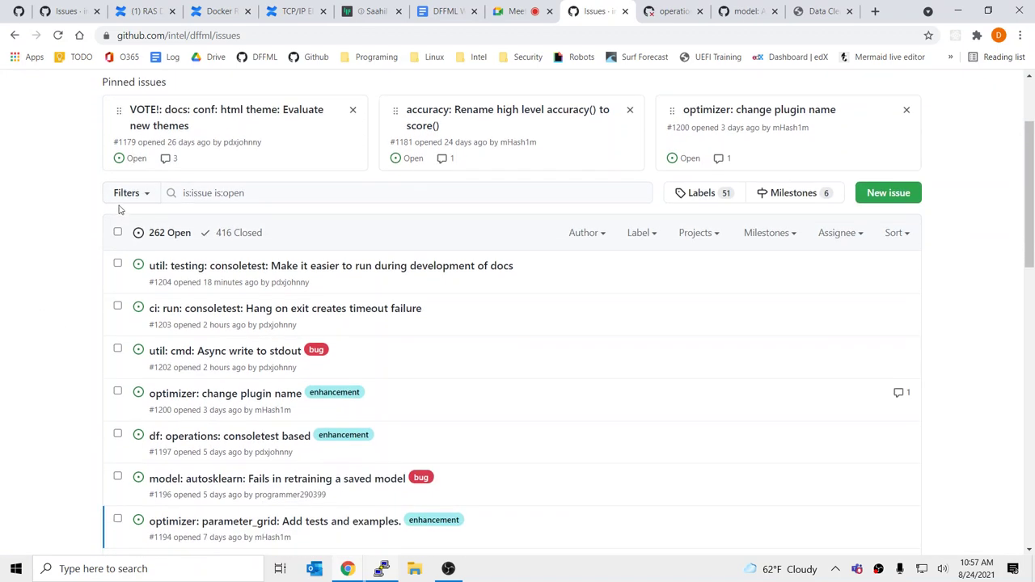
{"action": "scroll", "coordinate": [541, 377], "scroll_direction": "down", "scroll_amount": 2}
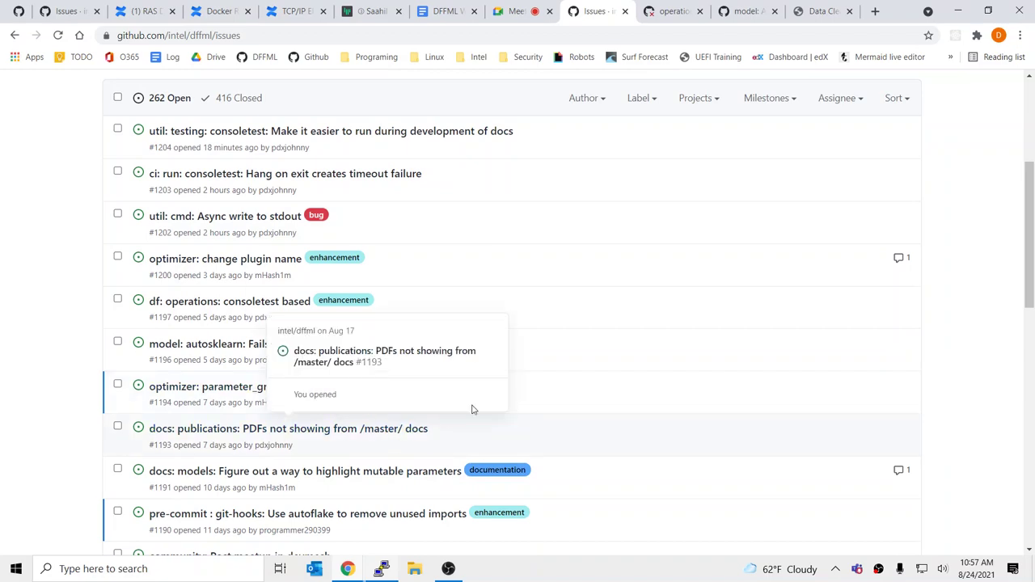
{"action": "scroll", "coordinate": [558, 368], "scroll_direction": "down", "scroll_amount": 4}
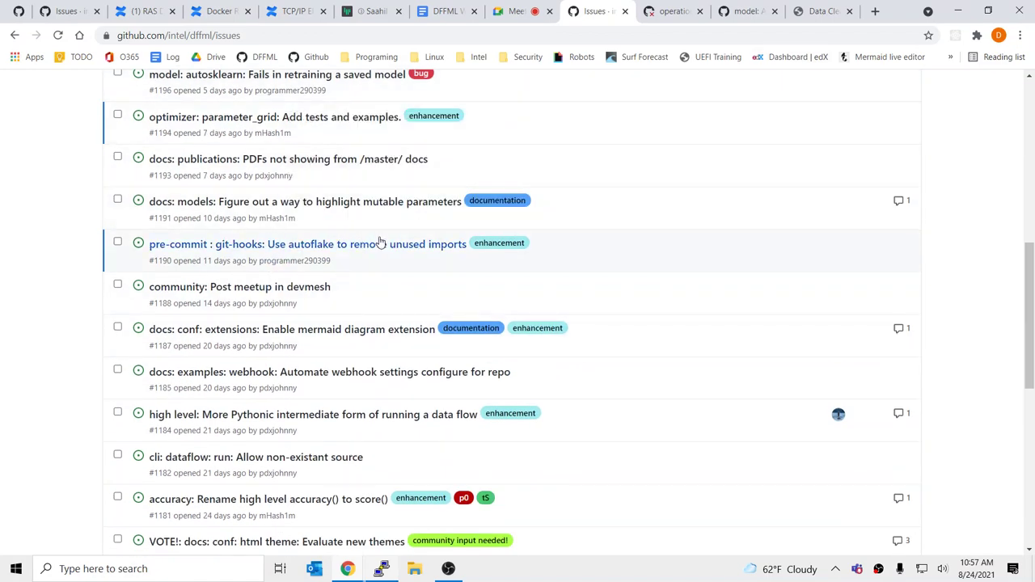
{"action": "scroll", "coordinate": [676, 235], "scroll_direction": "up", "scroll_amount": 3}
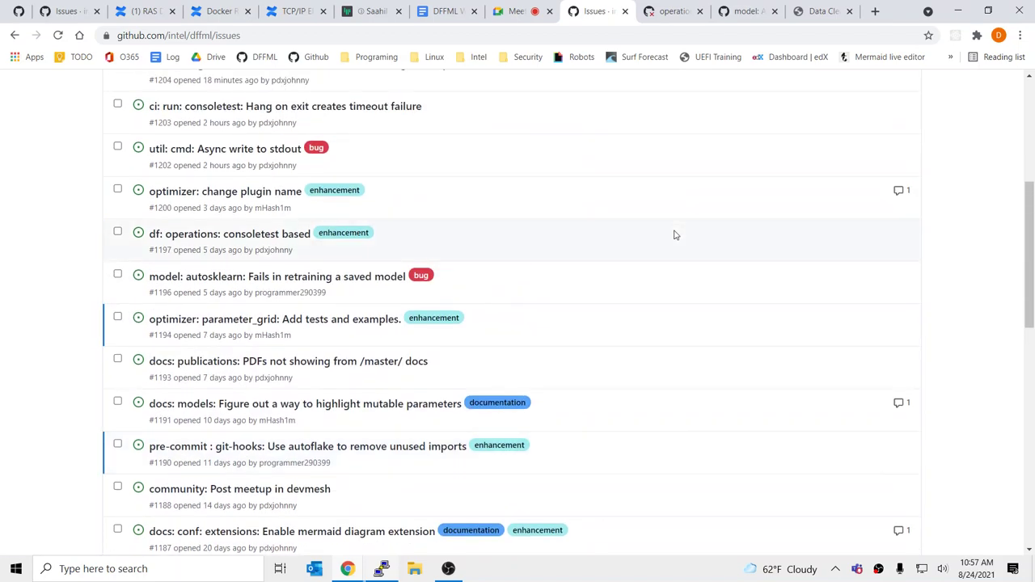
{"action": "scroll", "coordinate": [675, 235], "scroll_direction": "up", "scroll_amount": 4}
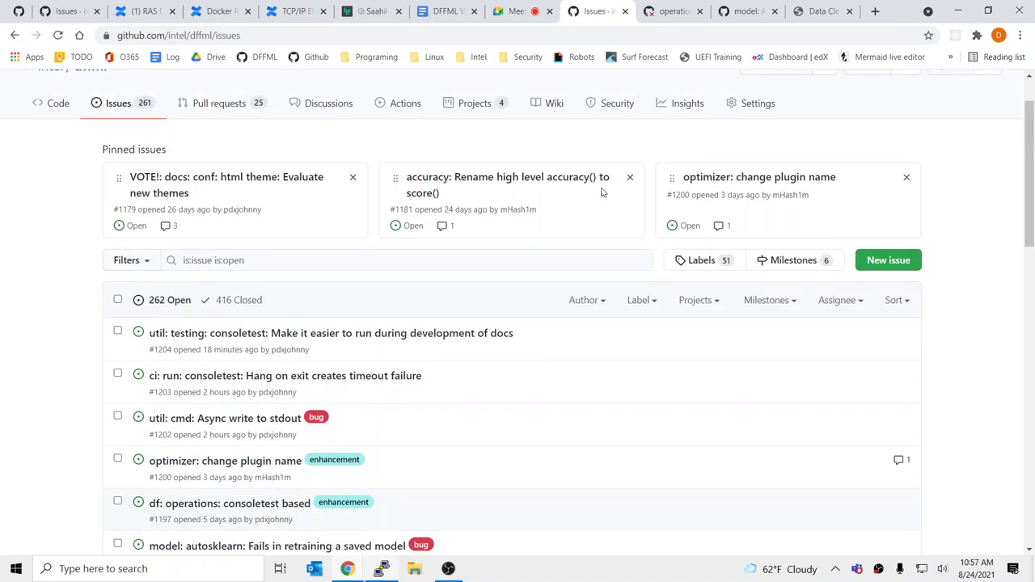
After 'Everyone agrees', add the item 'Tests and examples for parameter tuning' with an empty indented sub-bullet
{"action": "left_click", "coordinate": [424, 10]}
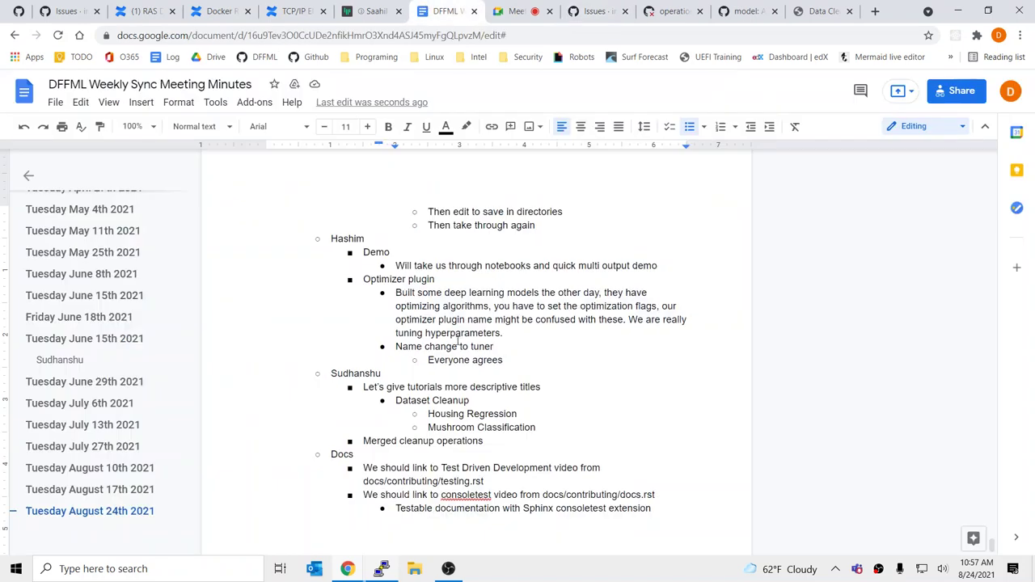
{"action": "left_click", "coordinate": [515, 359]}
{"action": "key", "text": "Return"}
{"action": "key", "text": "shift+Tab"}
{"action": "key", "text": "shift+Tab"}
{"action": "type", "text": "Tess"}
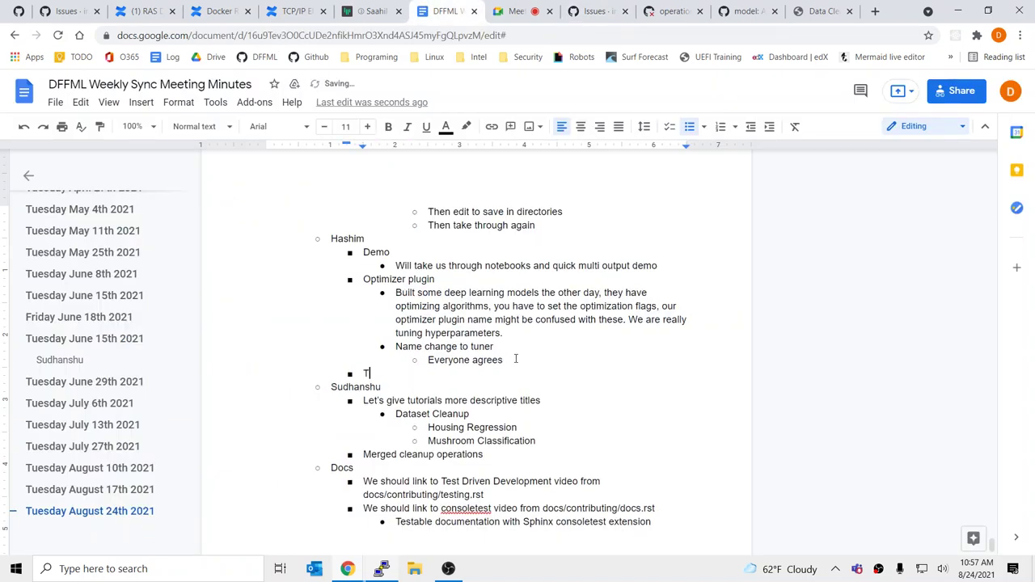
{"action": "key", "text": "BackSpace"}
{"action": "key", "text": "BackSpace"}
{"action": "type", "text": "ts and examples for"}
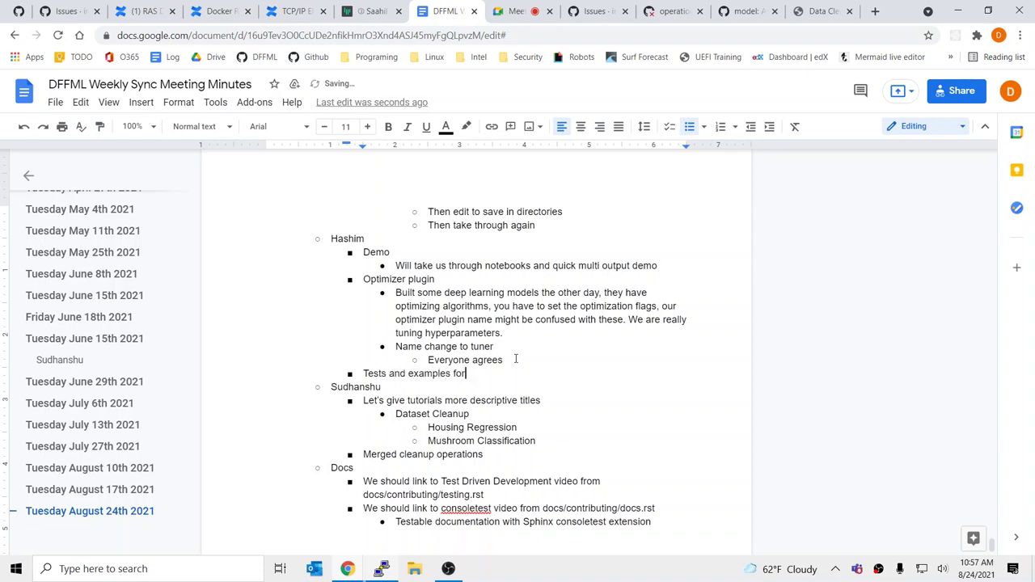
{"action": "type", "text": " parameter tuning"}
{"action": "key", "text": "Return"}
{"action": "key", "text": "Tab"}
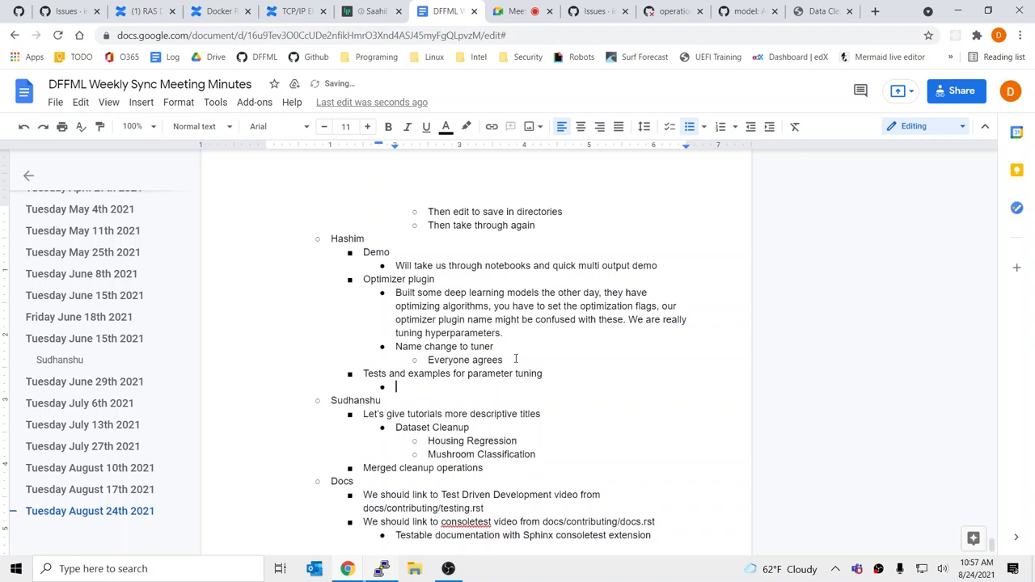
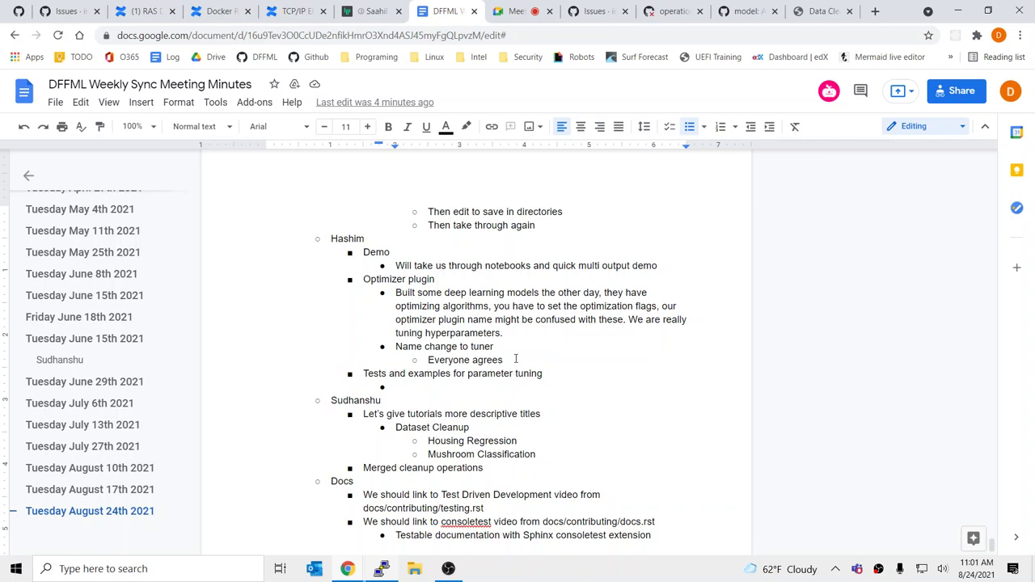
Add 'Notebook tests it right now' under the parameter tuning tests bullet and remove the empty trailing line
{"action": "type", "text": "Notebo"}
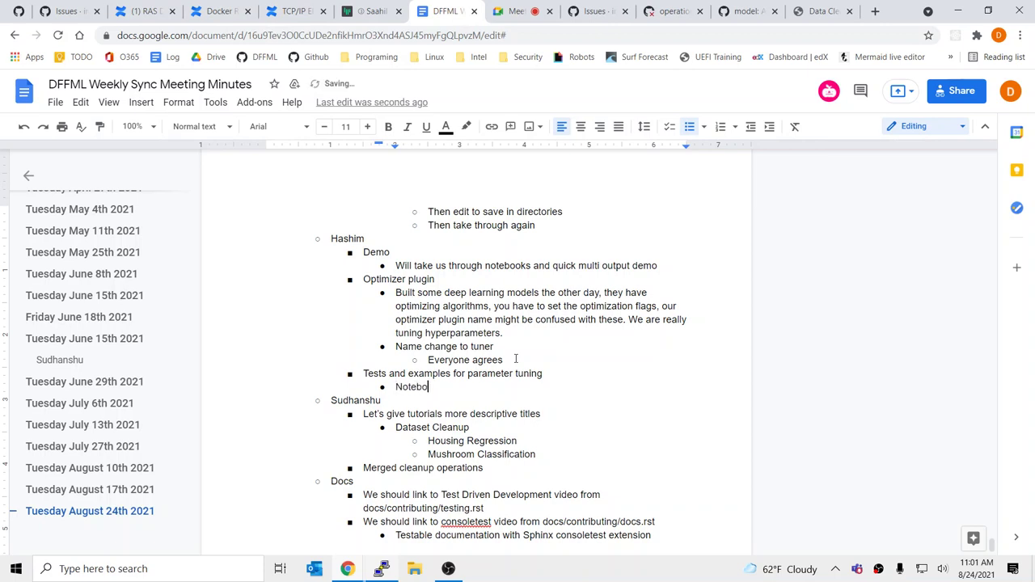
{"action": "type", "text": "ok tests it right now"}
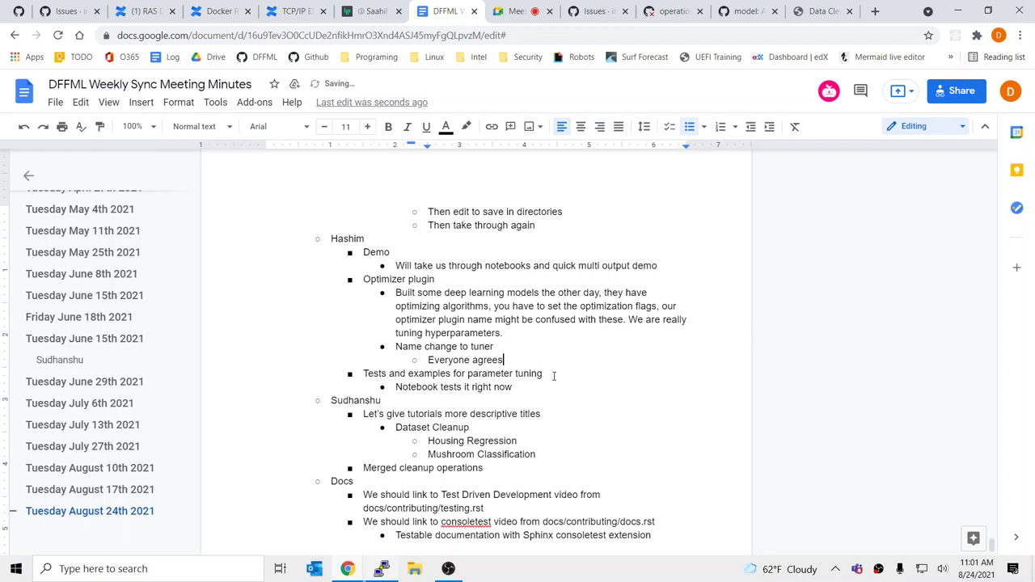
{"action": "scroll", "coordinate": [516, 358], "scroll_direction": "down", "scroll_amount": 4}
{"action": "left_click", "coordinate": [545, 375]}
{"action": "scroll", "coordinate": [542, 371], "scroll_direction": "up", "scroll_amount": 2}
{"action": "scroll", "coordinate": [542, 371], "scroll_direction": "up", "scroll_amount": 3}
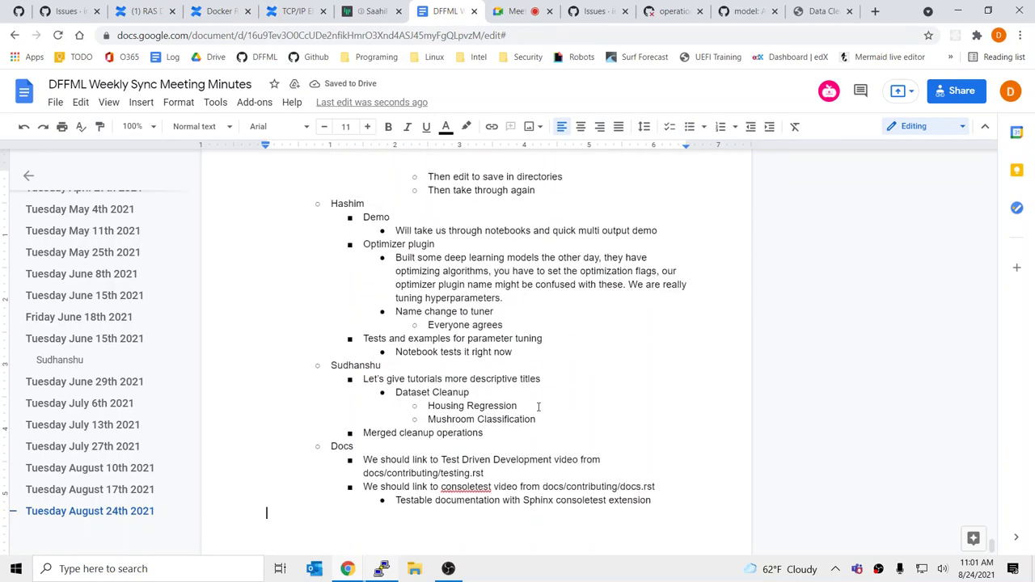
{"action": "key", "text": "BackSpace"}
Place the caret back in the optimizer plugin notes and bring up the Data Cleanup Operations docs page
{"action": "left_click", "coordinate": [440, 285]}
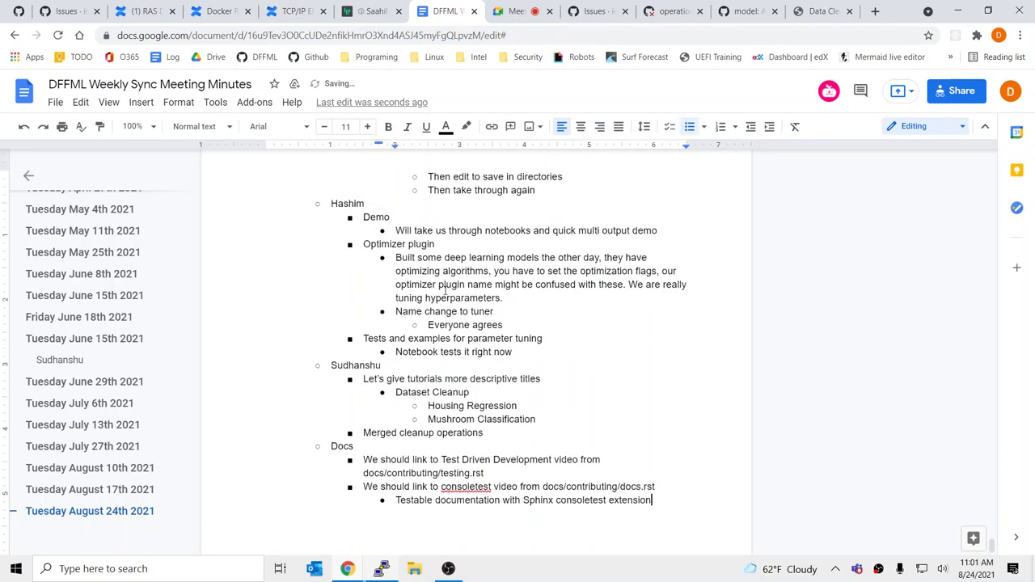
{"action": "scroll", "coordinate": [589, 327], "scroll_direction": "up", "scroll_amount": 3}
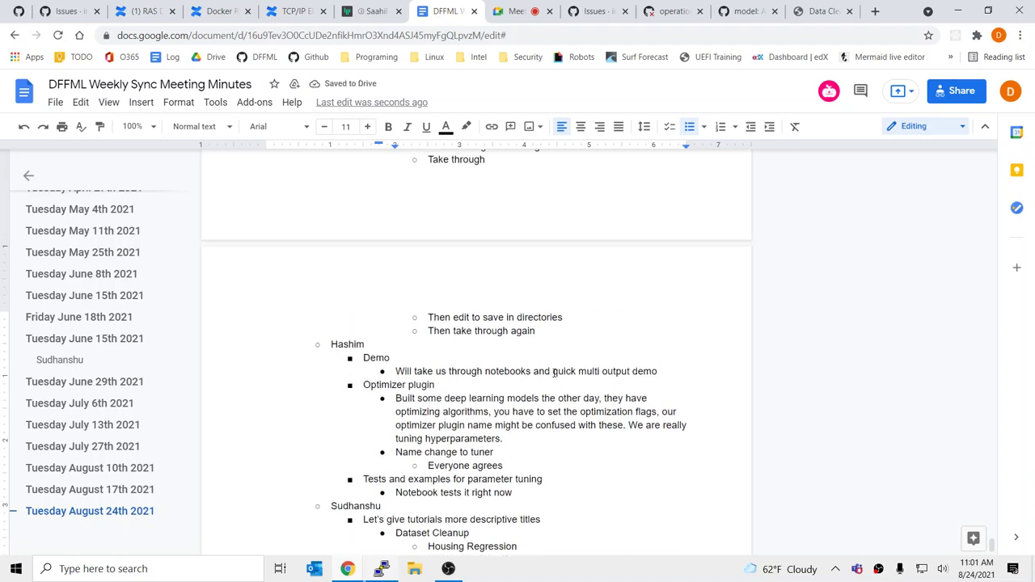
{"action": "scroll", "coordinate": [578, 348], "scroll_direction": "up", "scroll_amount": 3}
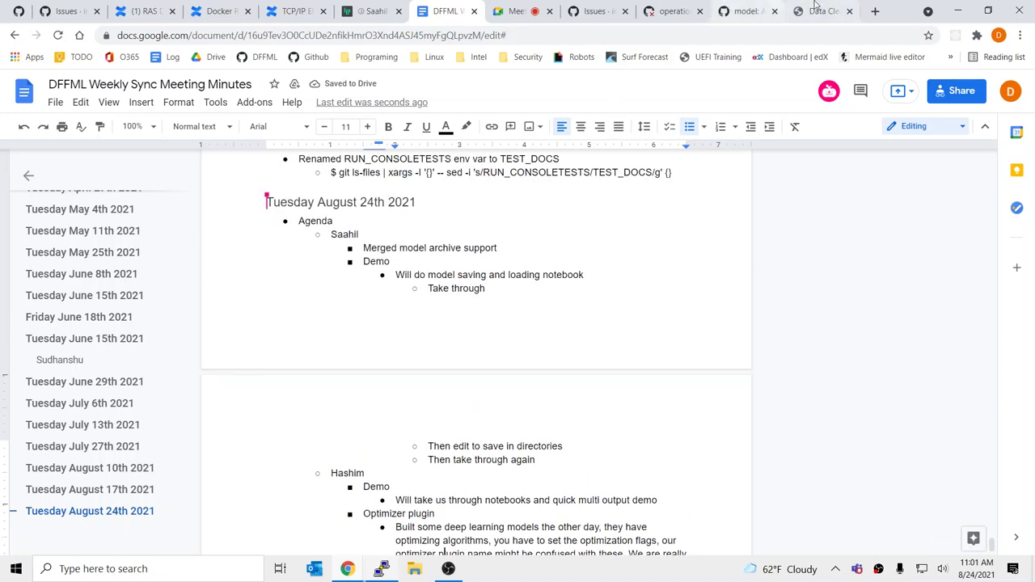
{"action": "left_click", "coordinate": [817, 10]}
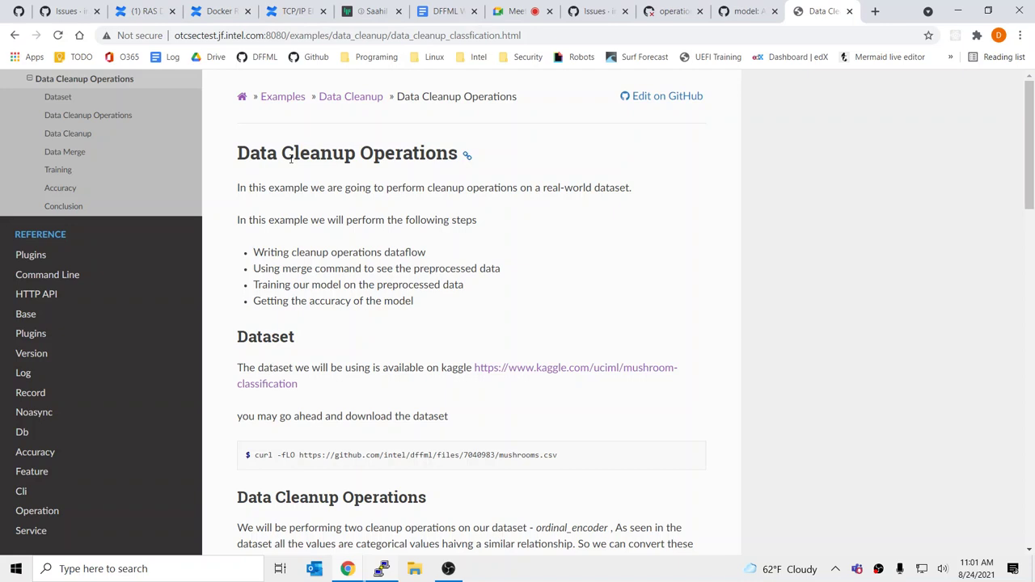
Check on the Google Meet call and Gitter chat, then bring up the intel/dffml issues list
{"action": "left_click", "coordinate": [445, 10]}
{"action": "left_click", "coordinate": [529, 9]}
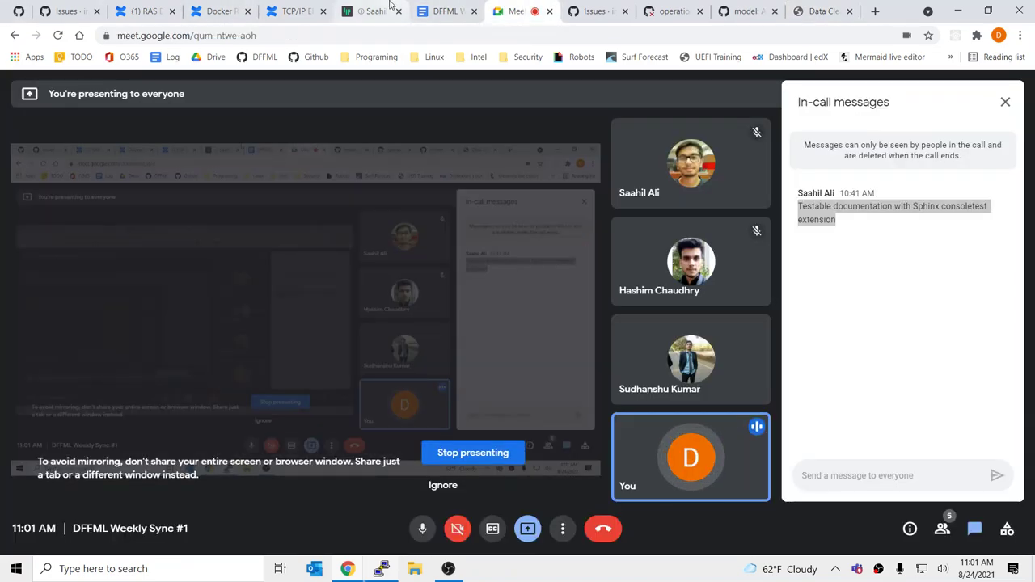
{"action": "left_click", "coordinate": [372, 10]}
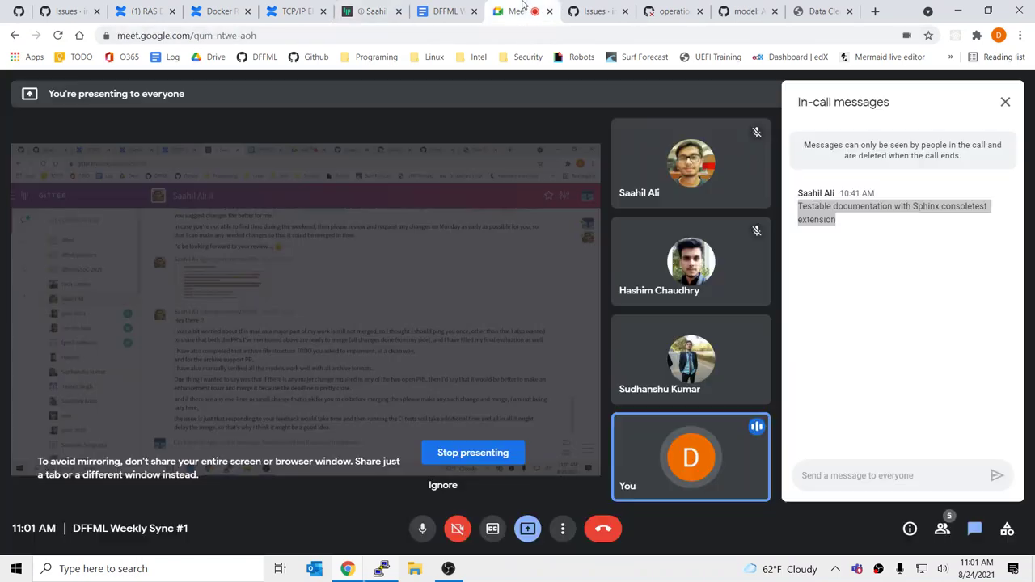
{"action": "left_click", "coordinate": [537, 9]}
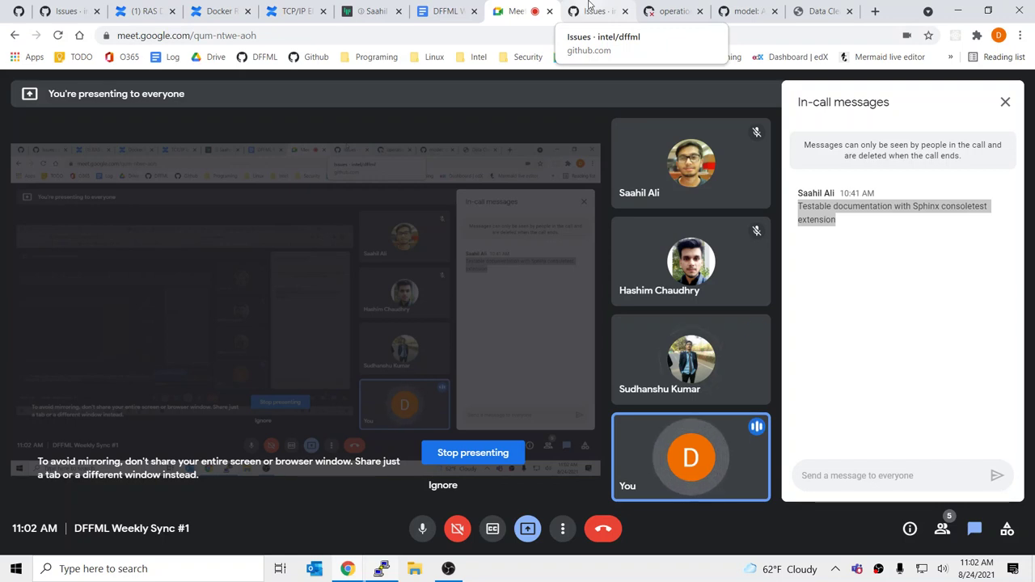
{"action": "left_click", "coordinate": [590, 10]}
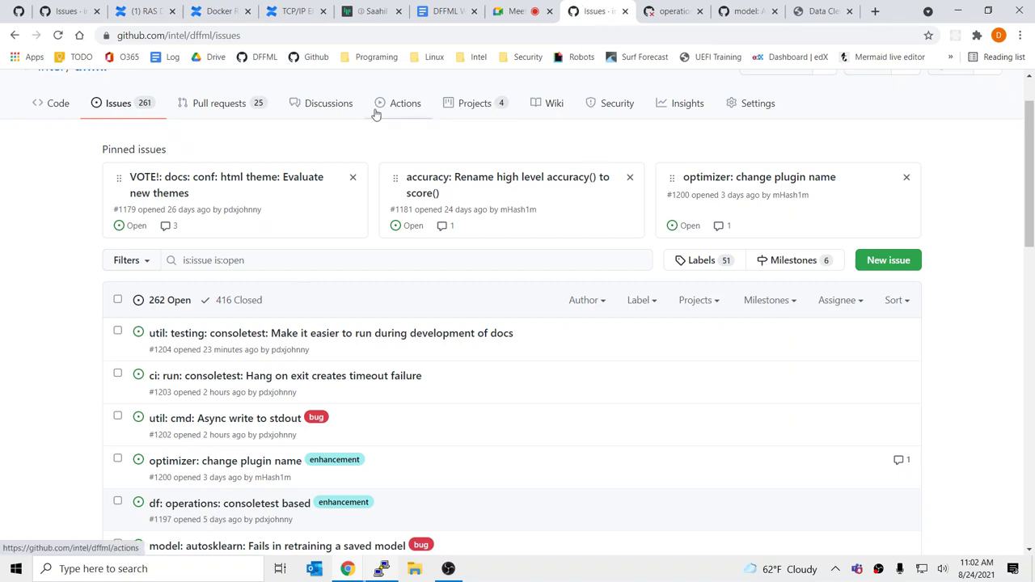
Start a new dffml discussion from the Discussions page and title it 'Improvements'
{"action": "left_click", "coordinate": [333, 108]}
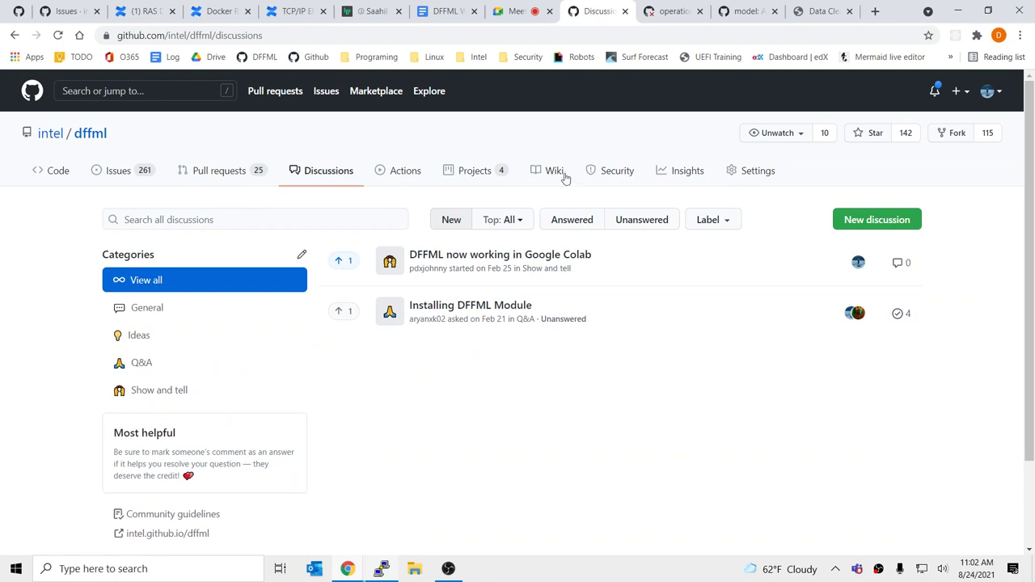
{"action": "left_click", "coordinate": [862, 217]}
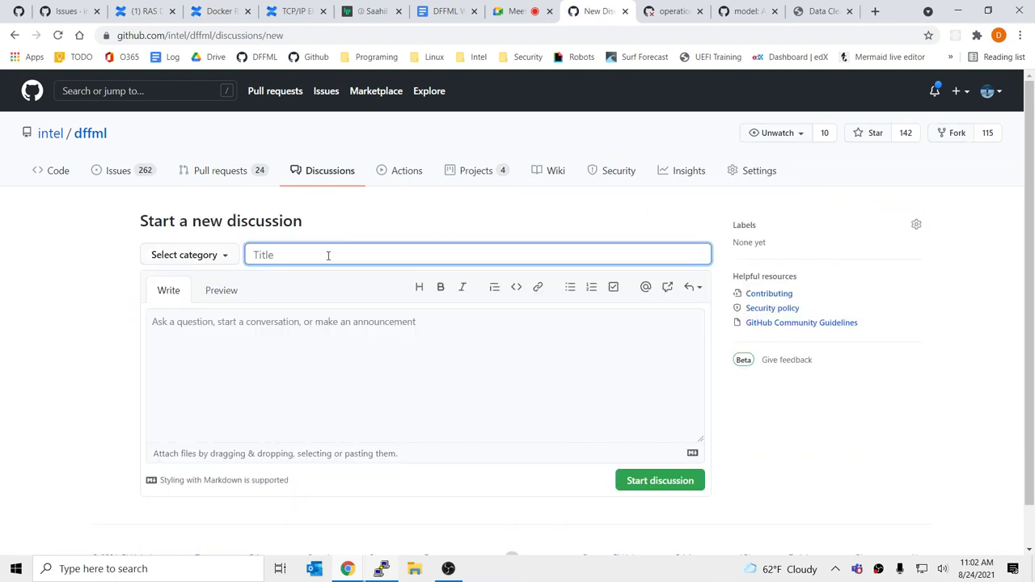
{"action": "type", "text": "General"}
{"action": "key", "text": "ctrl+a"}
{"action": "type", "text": "Improvements"}
{"action": "left_click", "coordinate": [322, 352]}
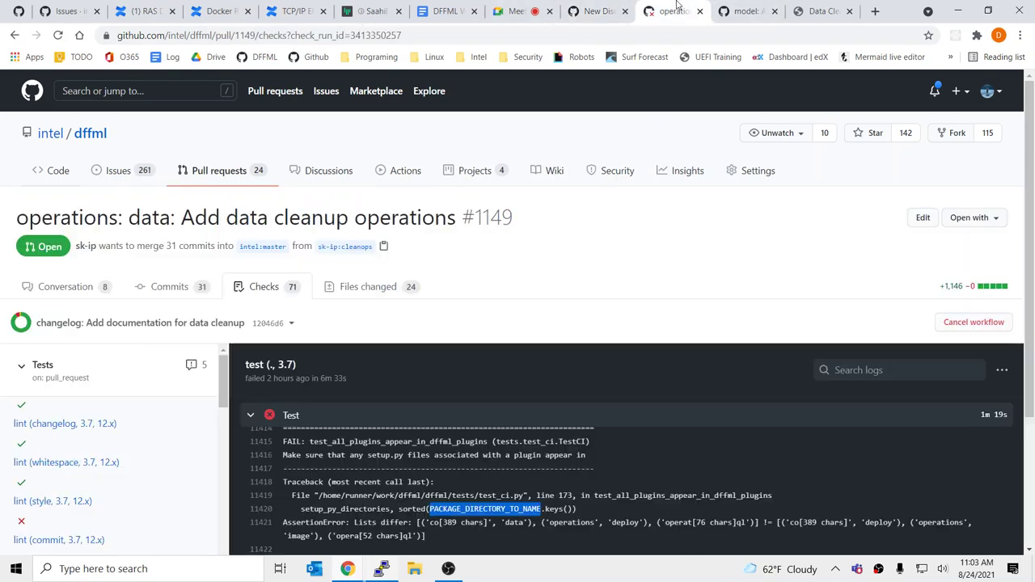
Glance at PR #1149's failing checks and skim the open dffml issues in a temporary tab
{"action": "left_click", "coordinate": [672, 11]}
{"action": "left_click", "coordinate": [119, 171], "text": "ctrl"}
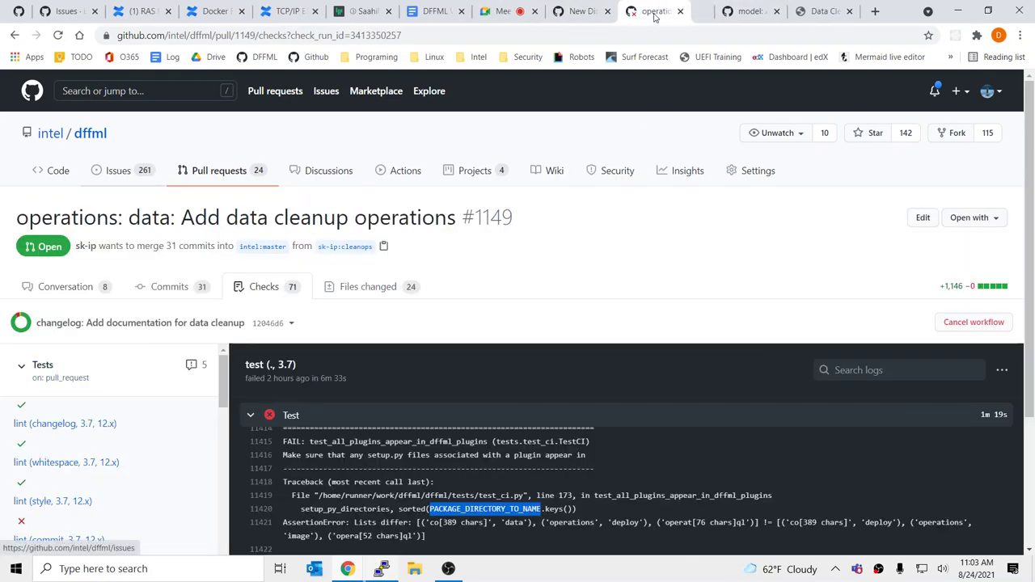
{"action": "key", "text": "ctrl+Tab"}
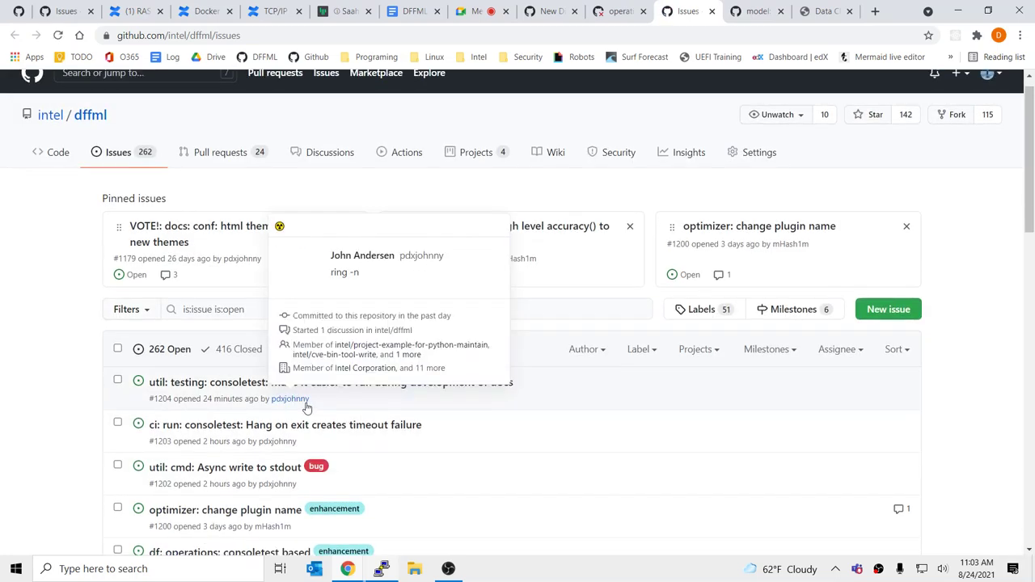
{"action": "scroll", "coordinate": [339, 372], "scroll_direction": "down", "scroll_amount": 3}
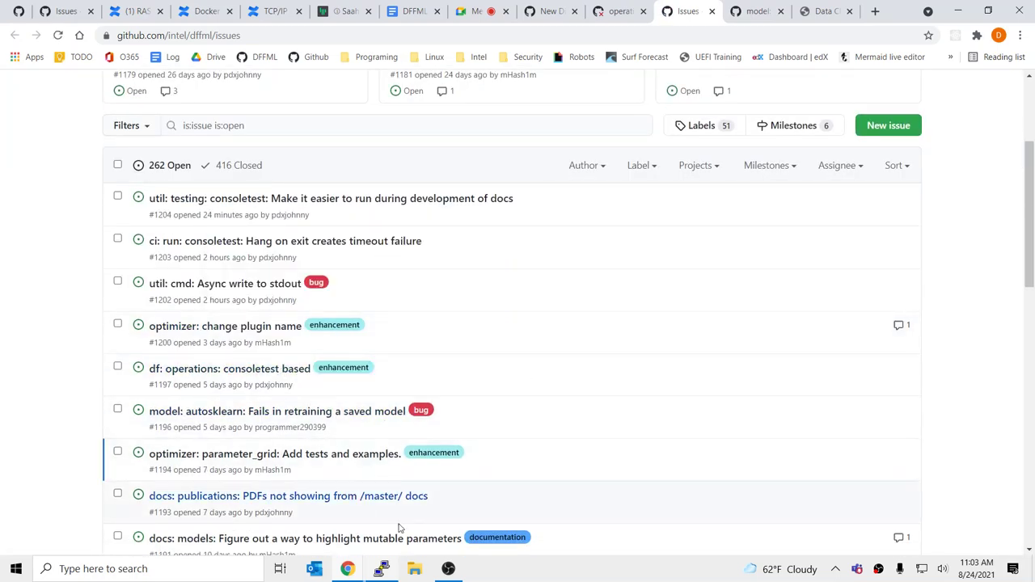
{"action": "left_click", "coordinate": [711, 11]}
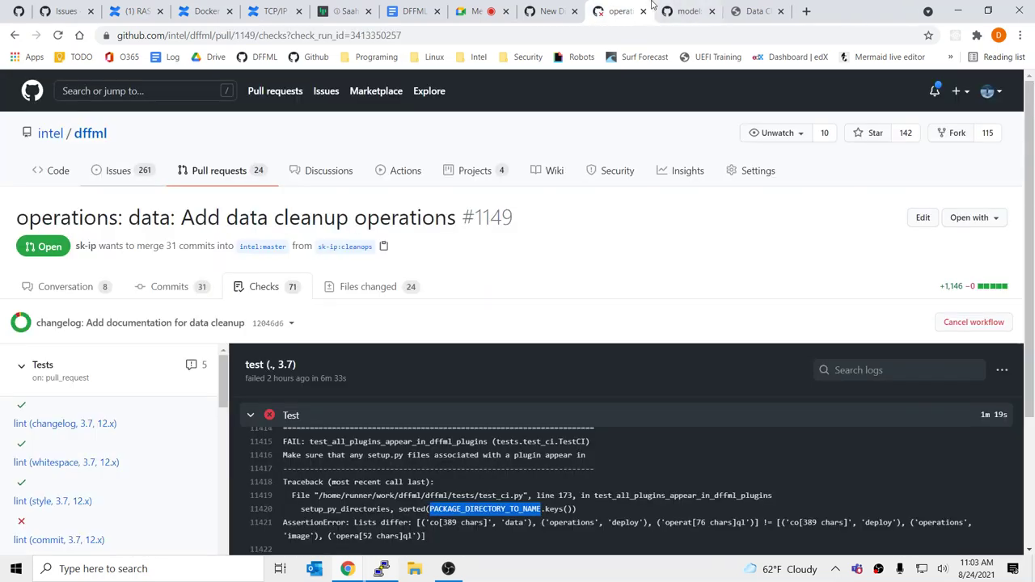
{"action": "left_click", "coordinate": [555, 9]}
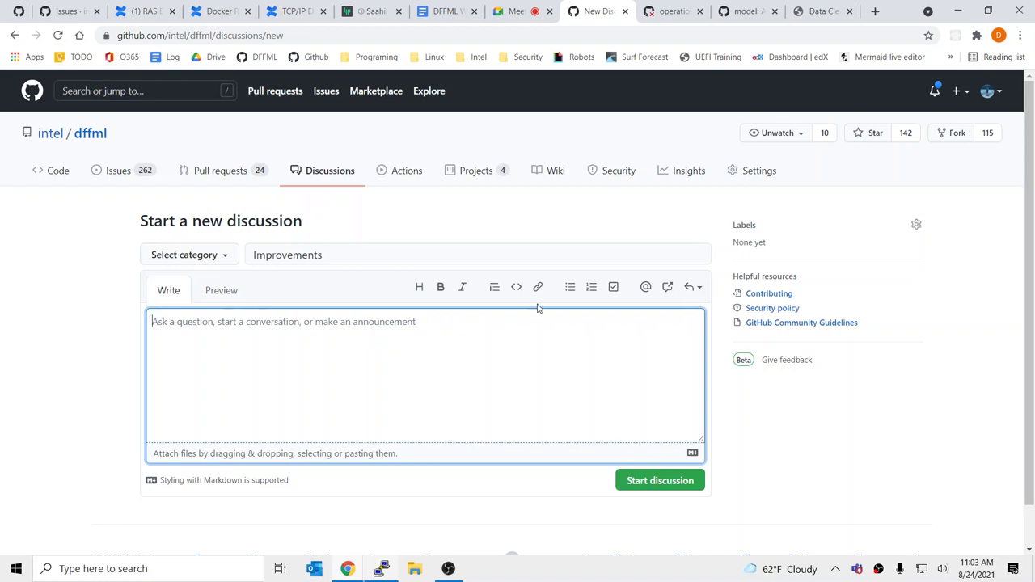
Write the body 'Thread to document any improvements to DFFML…, please comment' and submit it
{"action": "type", "text": "Gen"}
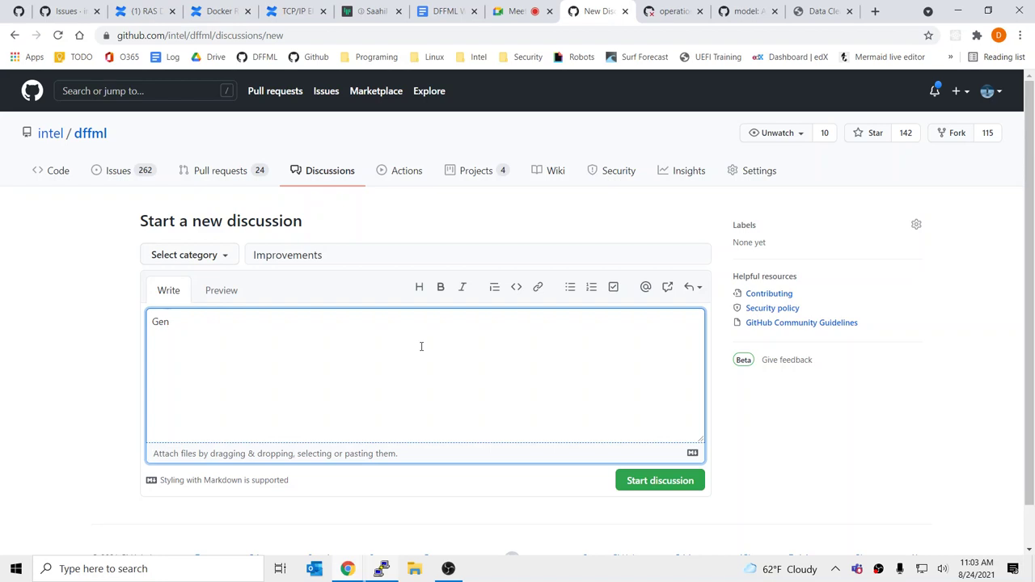
{"action": "key", "text": "BackSpace"}
{"action": "key", "text": "BackSpace"}
{"action": "key", "text": "BackSpace"}
{"action": "type", "text": "Thread to "}
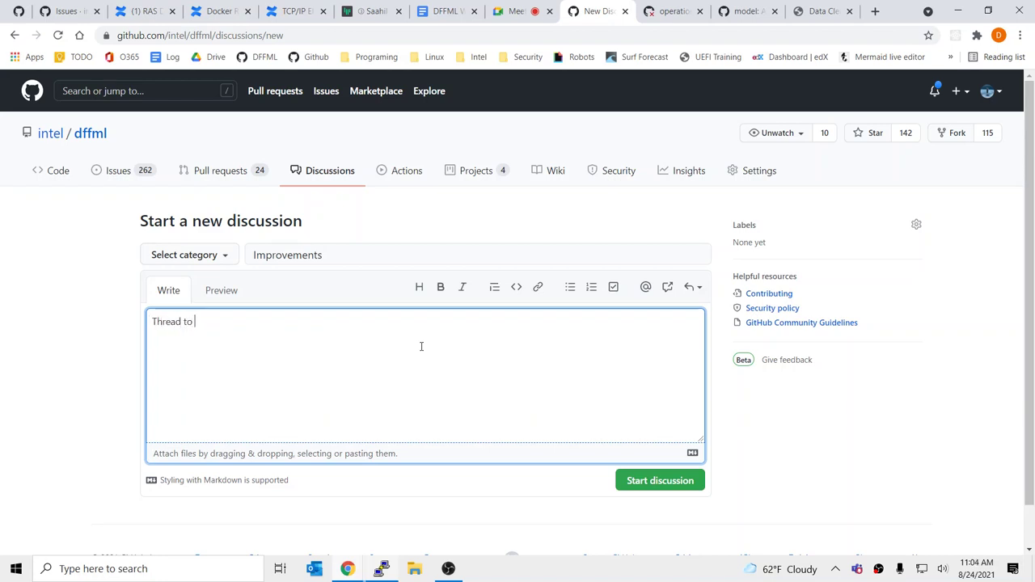
{"action": "type", "text": "document any improg"}
{"action": "key", "text": "BackSpace"}
{"action": "type", "text": "vements"}
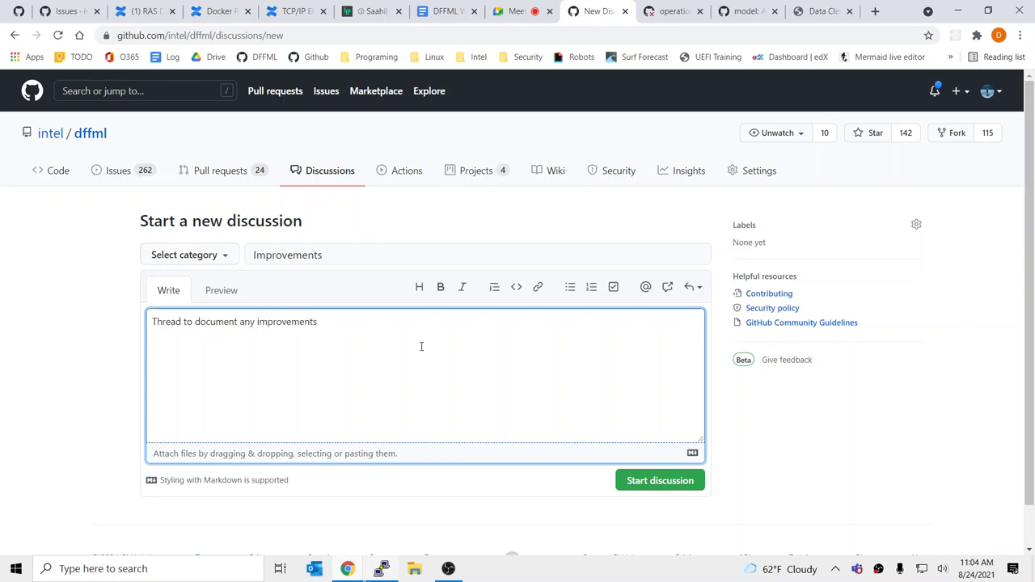
{"action": "type", "text": " to DFFML anyo"}
{"action": "type", "text": "ne can think of, "}
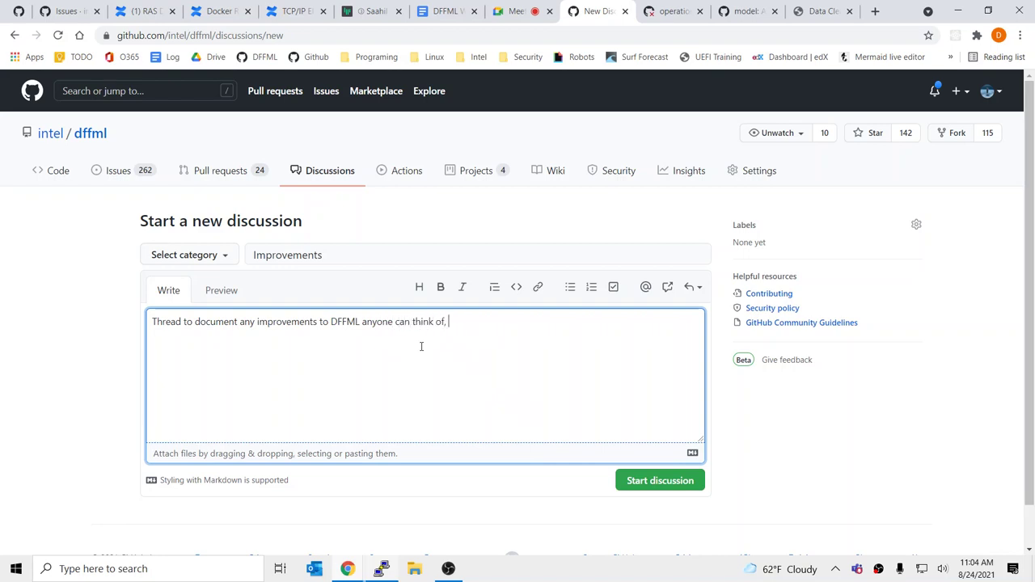
{"action": "type", "text": "please comment!"}
{"action": "key", "text": "ctrl+Return"}
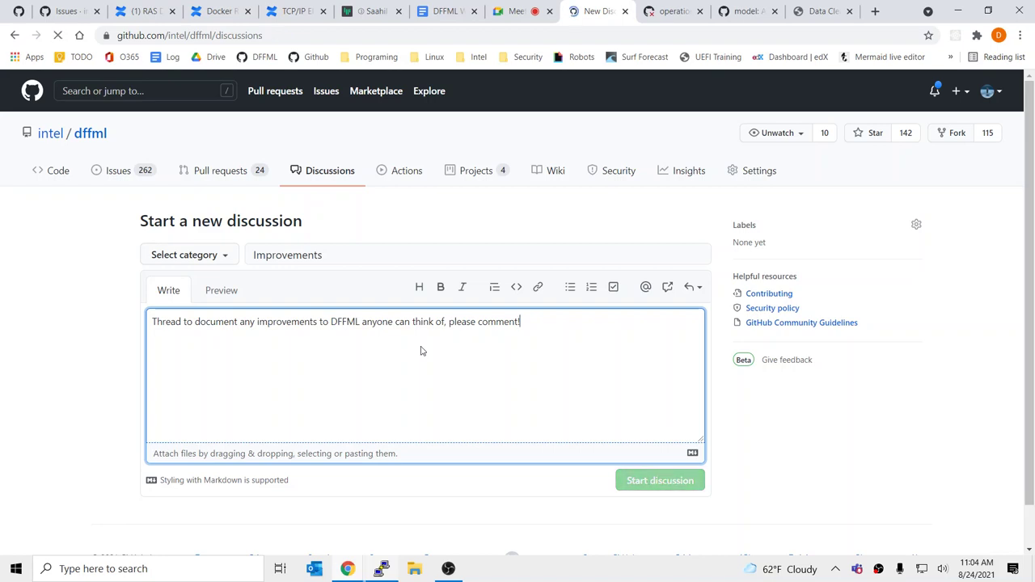
Post the discussion in the General category, dismiss the tip, and select its web address
{"action": "left_click", "coordinate": [222, 255]}
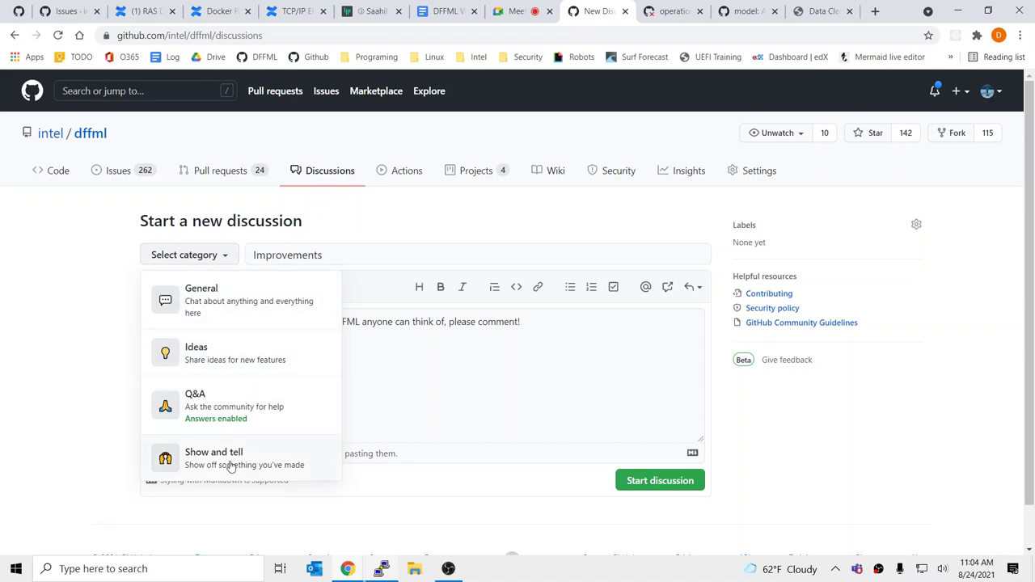
{"action": "left_click", "coordinate": [254, 307]}
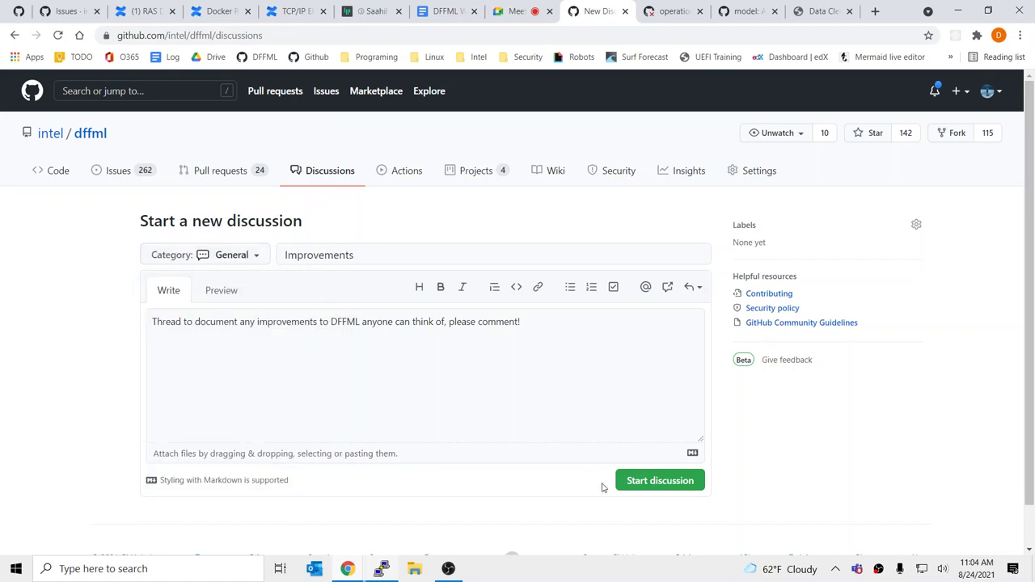
{"action": "left_click", "coordinate": [647, 485]}
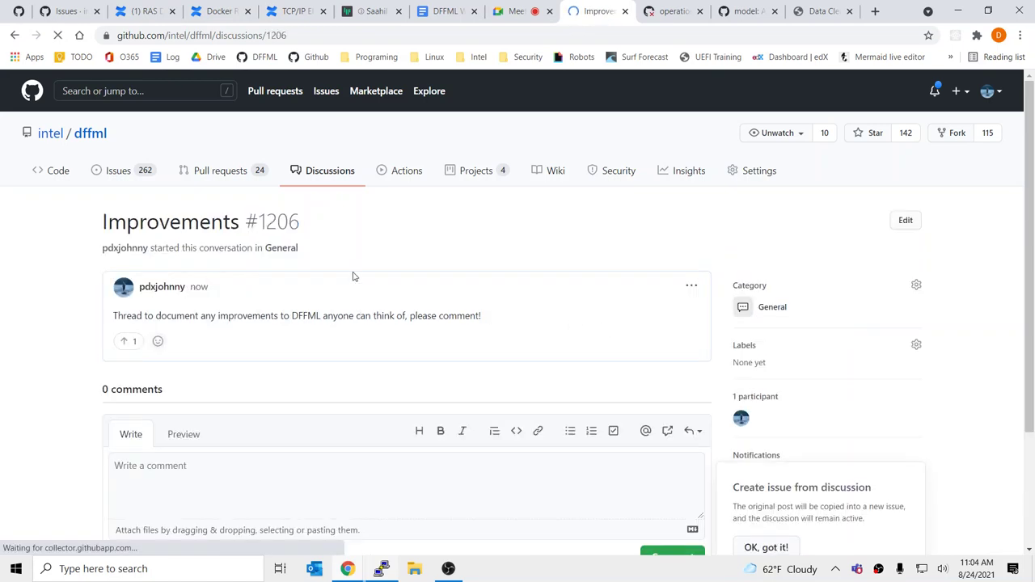
{"action": "scroll", "coordinate": [305, 453], "scroll_direction": "down", "scroll_amount": 3}
{"action": "left_click", "coordinate": [291, 346]}
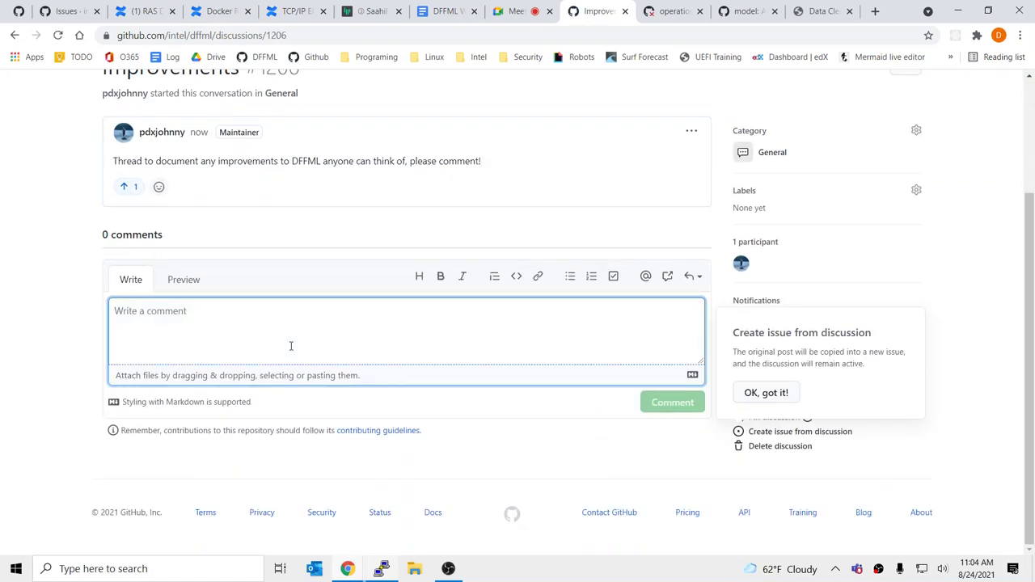
{"action": "type", "text": "@"}
{"action": "key", "text": "BackSpace"}
{"action": "left_click", "coordinate": [764, 393]}
{"action": "left_click", "coordinate": [233, 36]}
{"action": "key", "text": "ctrl+c"}
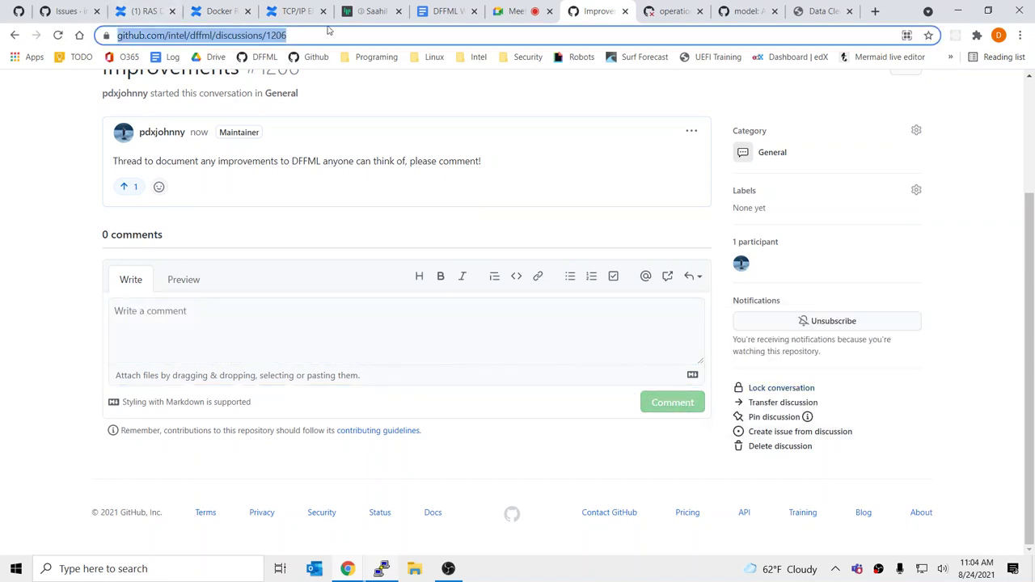
Send 'General improvements thread:' with the discussion link to the dffml community Gitter room
{"action": "left_click", "coordinate": [368, 11]}
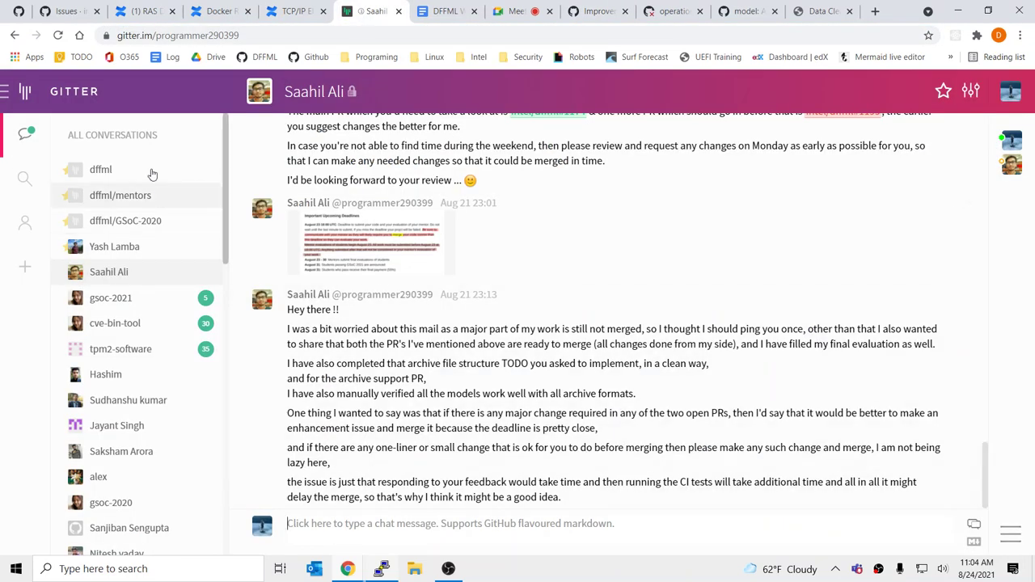
{"action": "left_click", "coordinate": [153, 172]}
{"action": "key", "text": "ctrl+v"}
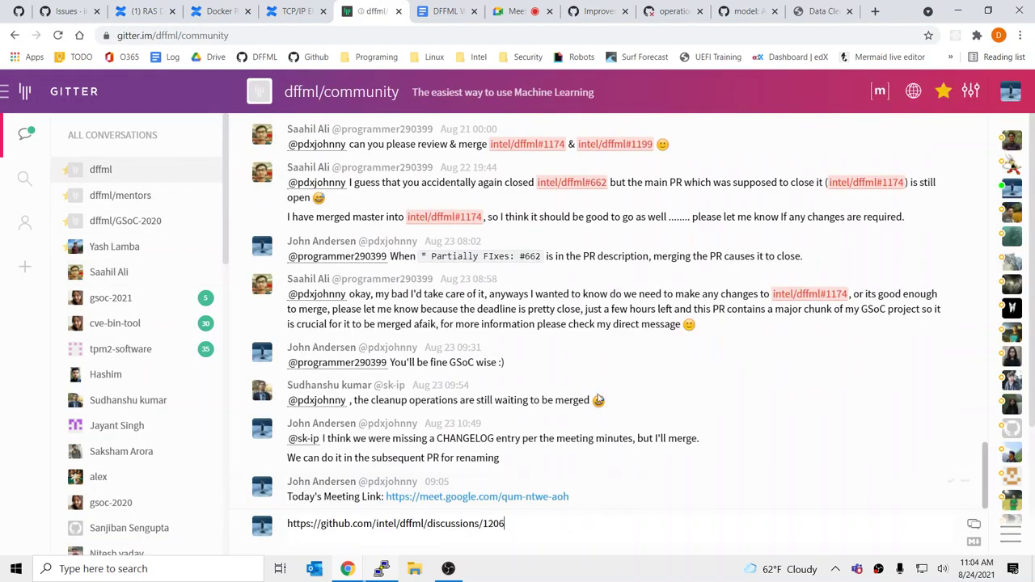
{"action": "type", "text": "General im"}
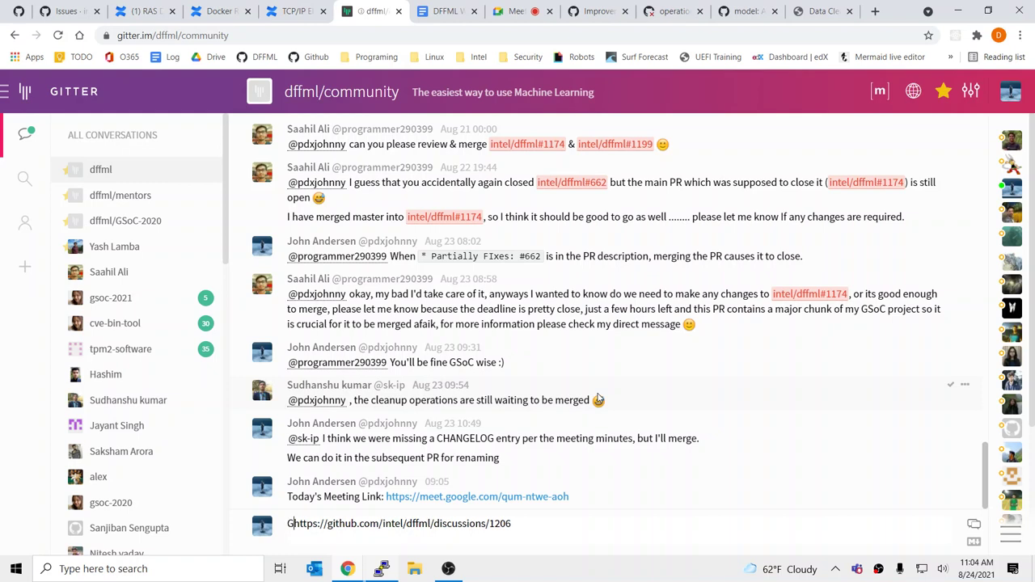
{"action": "type", "text": "provment"}
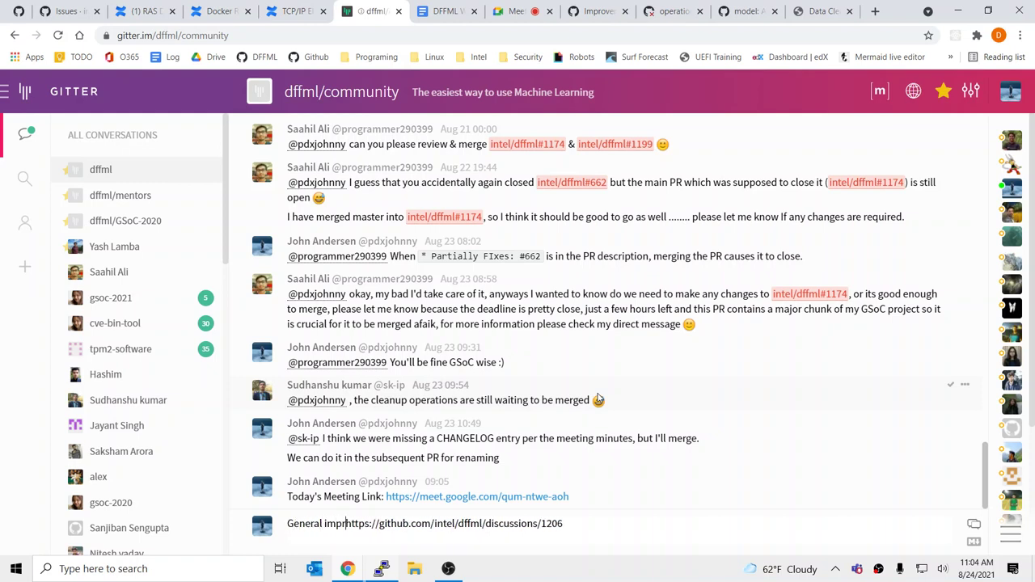
{"action": "type", "text": "s"}
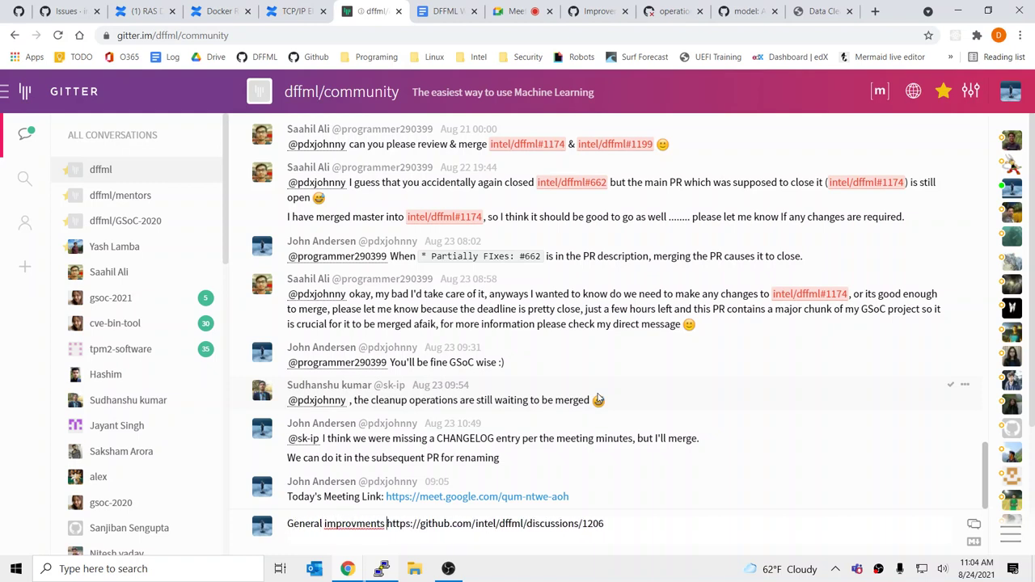
{"action": "right_click", "coordinate": [353, 524]}
{"action": "left_click", "coordinate": [396, 349]}
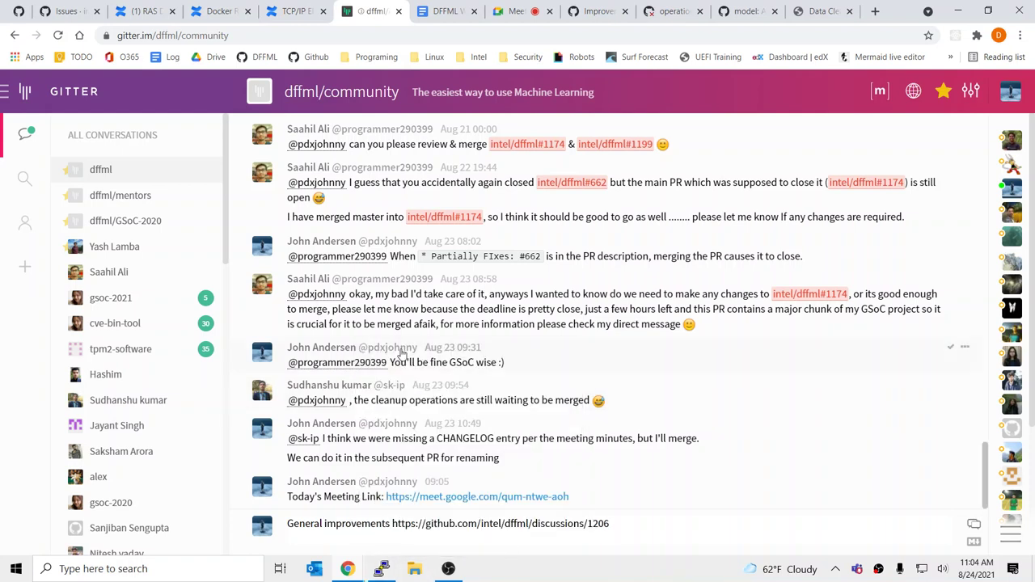
{"action": "type", "text": "thread:"}
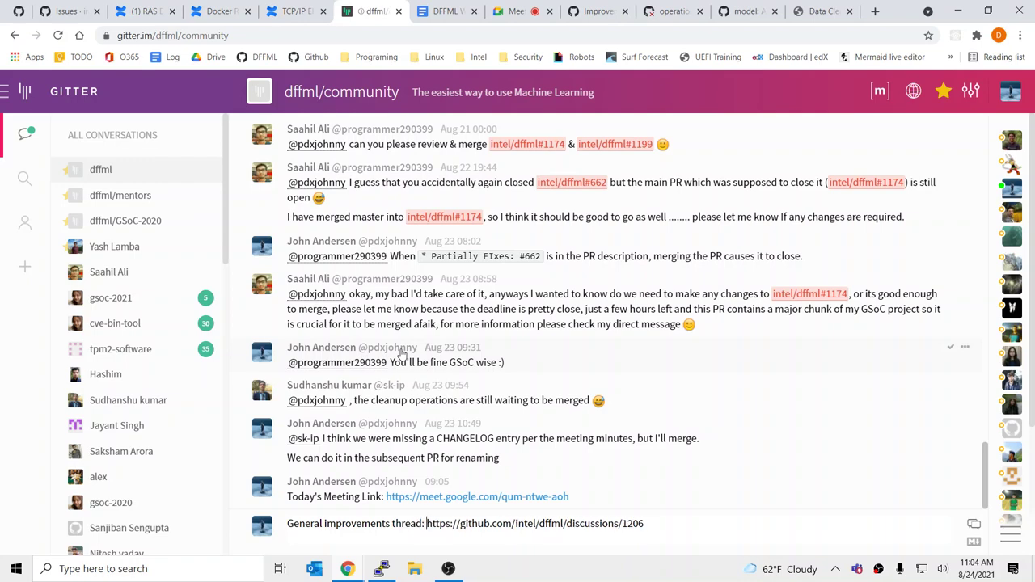
{"action": "key", "text": "Return"}
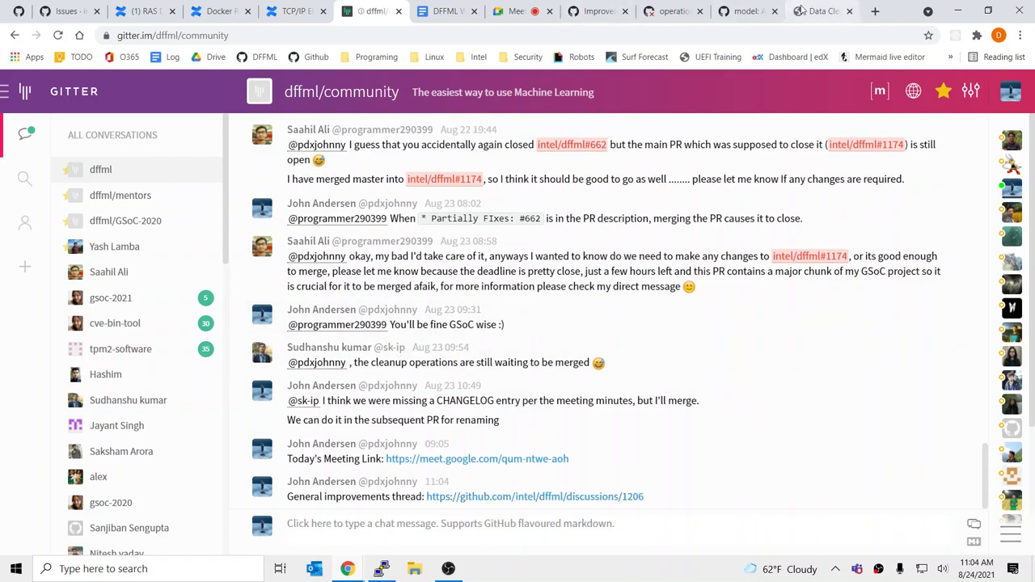
Close the Archive support commit and data cleanup operations pull request tabs
{"action": "left_click", "coordinate": [802, 11]}
{"action": "left_click", "coordinate": [759, 10]}
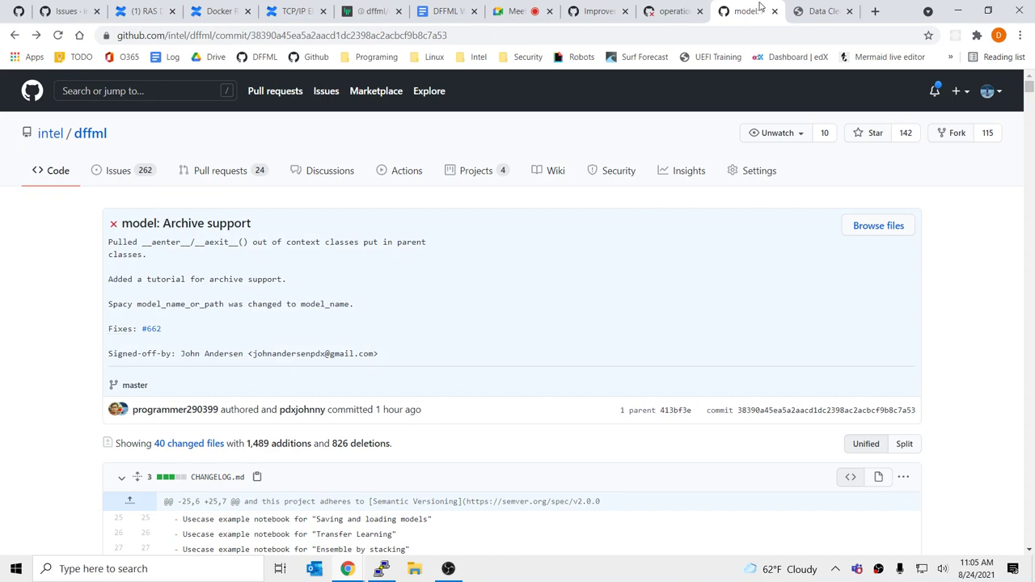
{"action": "key", "text": "ctrl+w"}
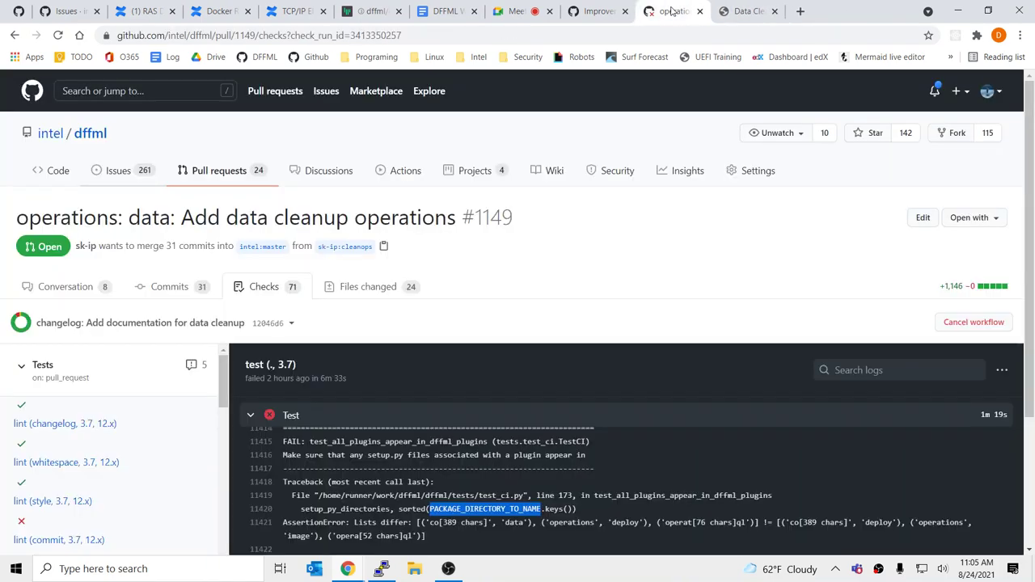
{"action": "key", "text": "ctrl+w"}
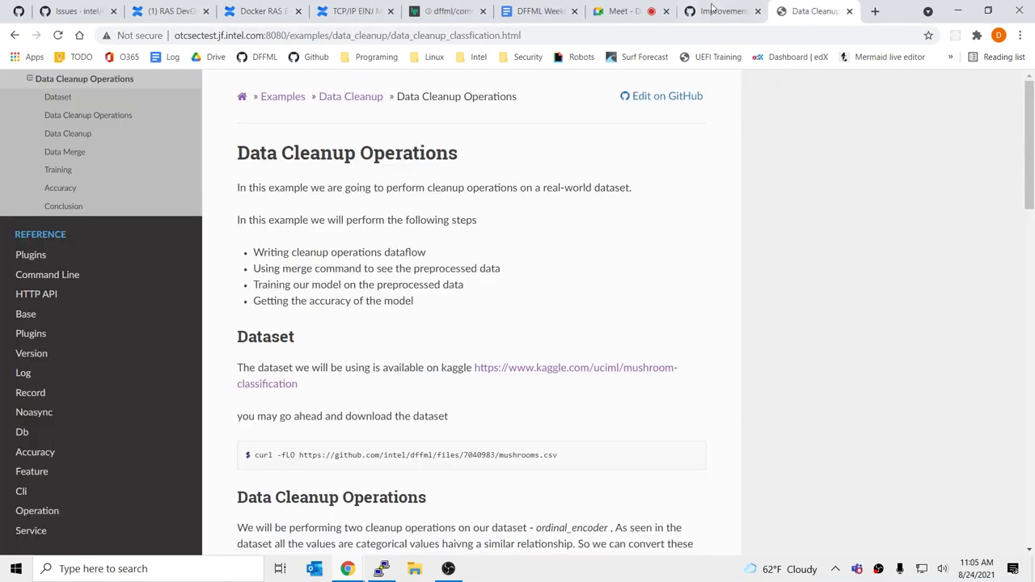
{"action": "left_click", "coordinate": [711, 10]}
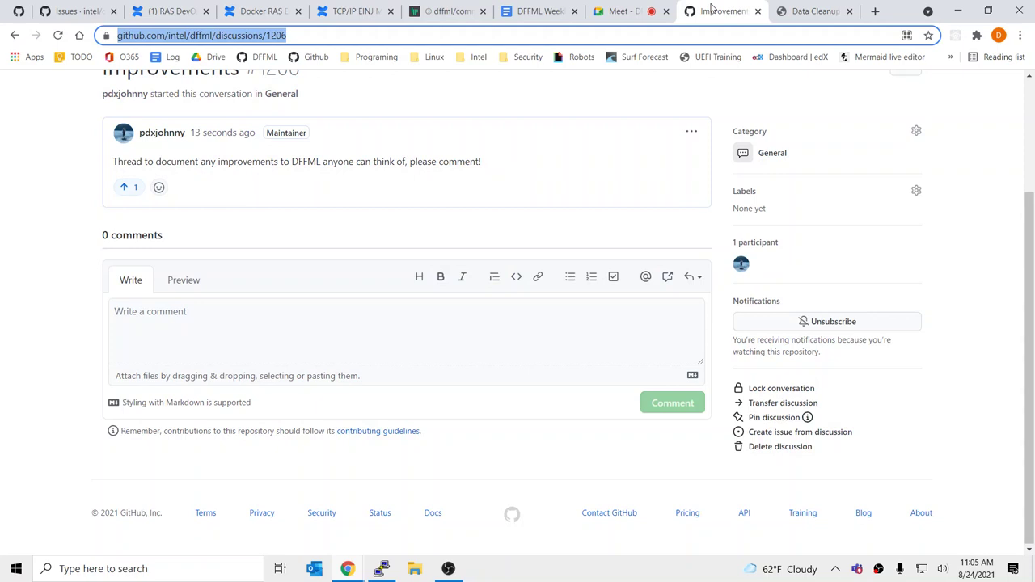
Open the dffml issues in a new tab and scroll through the open issues
{"action": "left_click", "coordinate": [503, 163]}
{"action": "scroll", "coordinate": [503, 218], "scroll_direction": "up", "scroll_amount": 2}
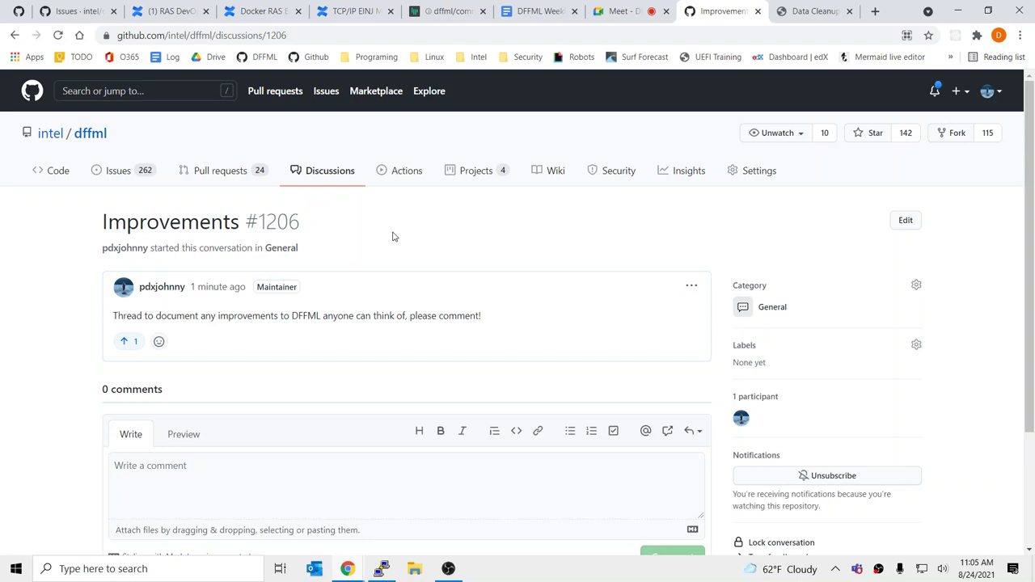
{"action": "middle_click", "coordinate": [130, 170]}
{"action": "left_click", "coordinate": [730, 11]}
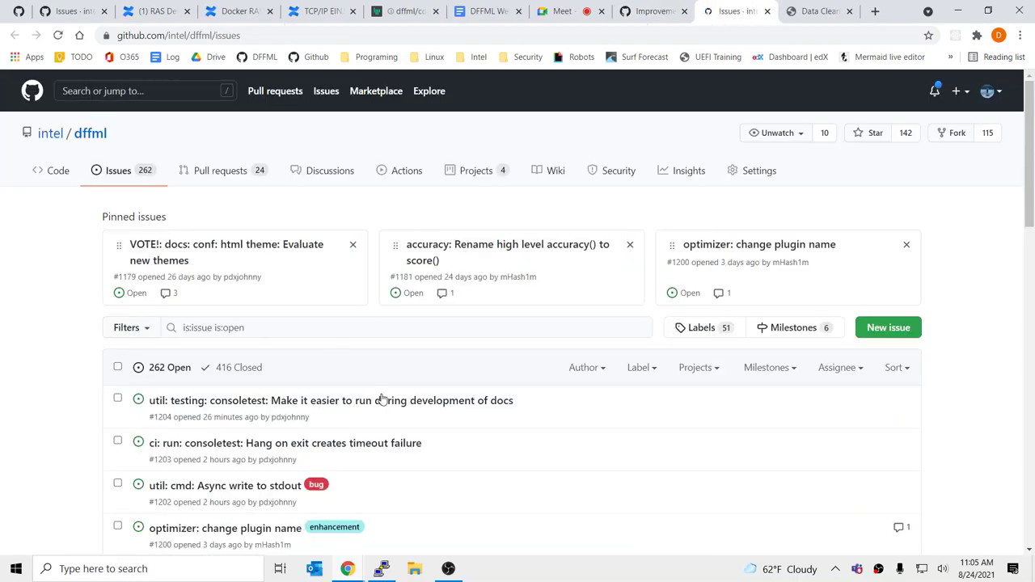
{"action": "scroll", "coordinate": [421, 400], "scroll_direction": "down", "scroll_amount": 4}
{"action": "scroll", "coordinate": [566, 401], "scroll_direction": "down", "scroll_amount": 1}
{"action": "scroll", "coordinate": [621, 402], "scroll_direction": "down", "scroll_amount": 4}
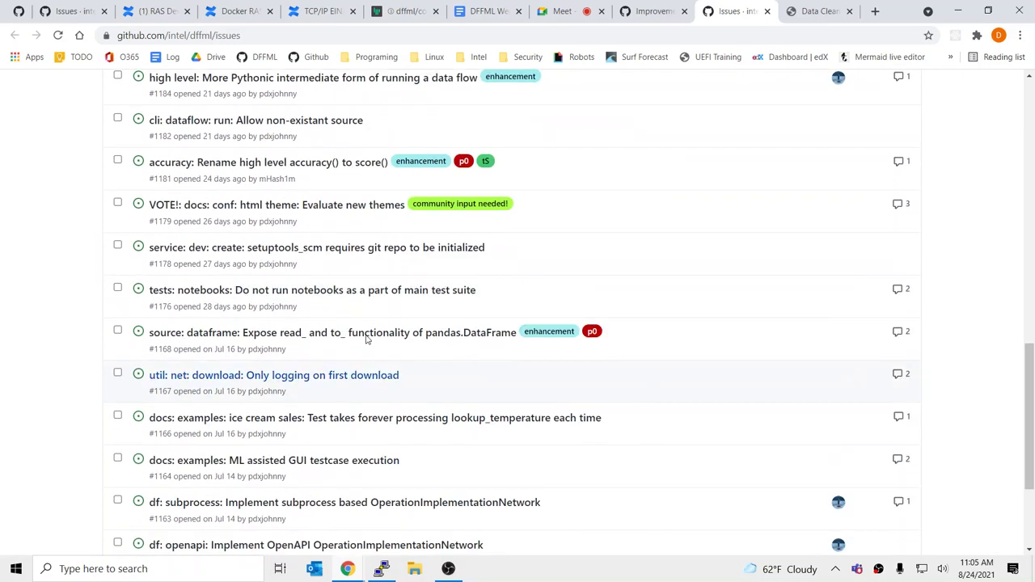
{"action": "scroll", "coordinate": [742, 335], "scroll_direction": "up", "scroll_amount": 10}
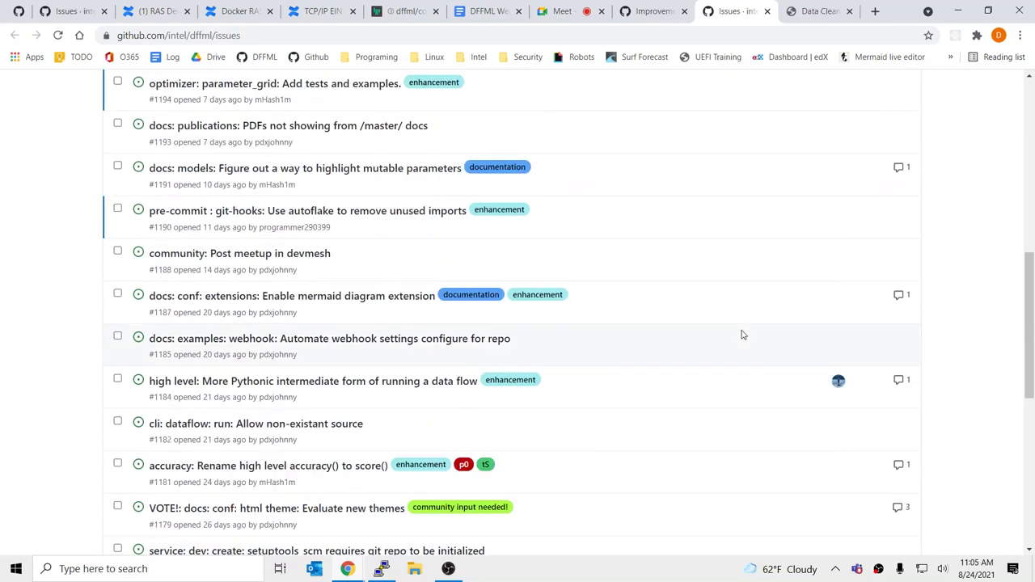
{"action": "left_click", "coordinate": [661, 10]}
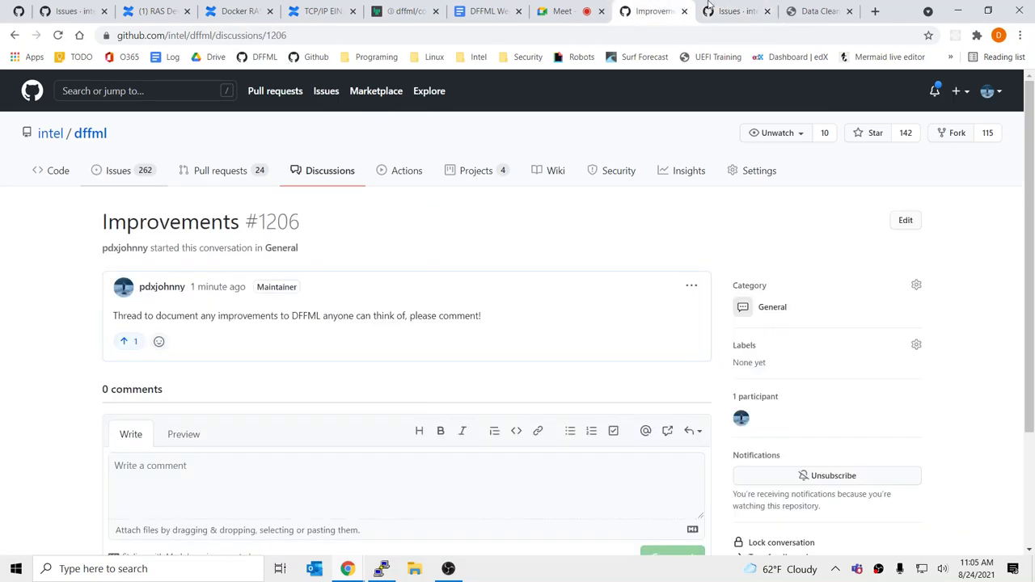
{"action": "left_click", "coordinate": [732, 11]}
{"action": "scroll", "coordinate": [591, 388], "scroll_direction": "down", "scroll_amount": 12}
{"action": "scroll", "coordinate": [581, 429], "scroll_direction": "down", "scroll_amount": 2}
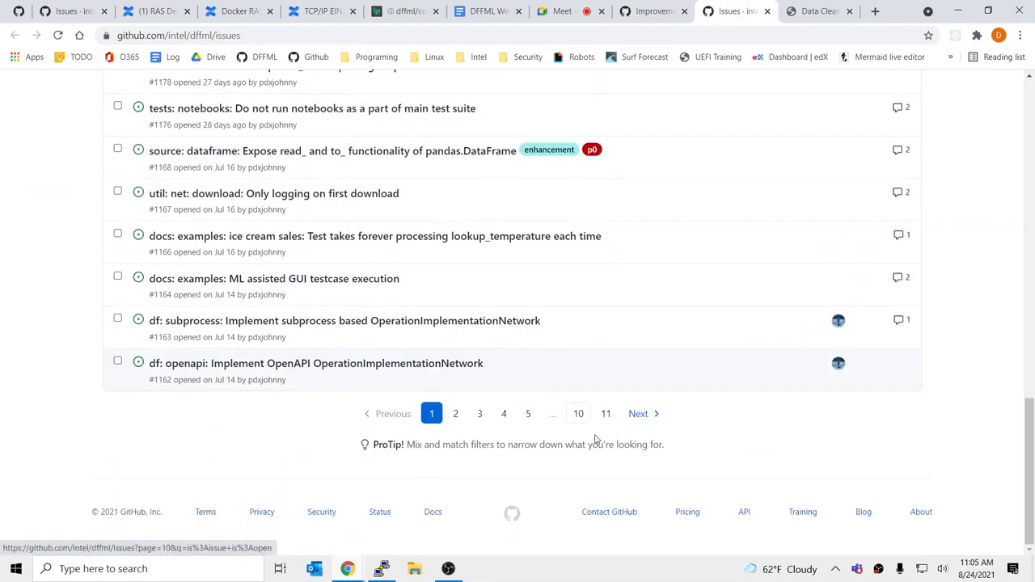
{"action": "scroll", "coordinate": [598, 420], "scroll_direction": "up", "scroll_amount": 15}
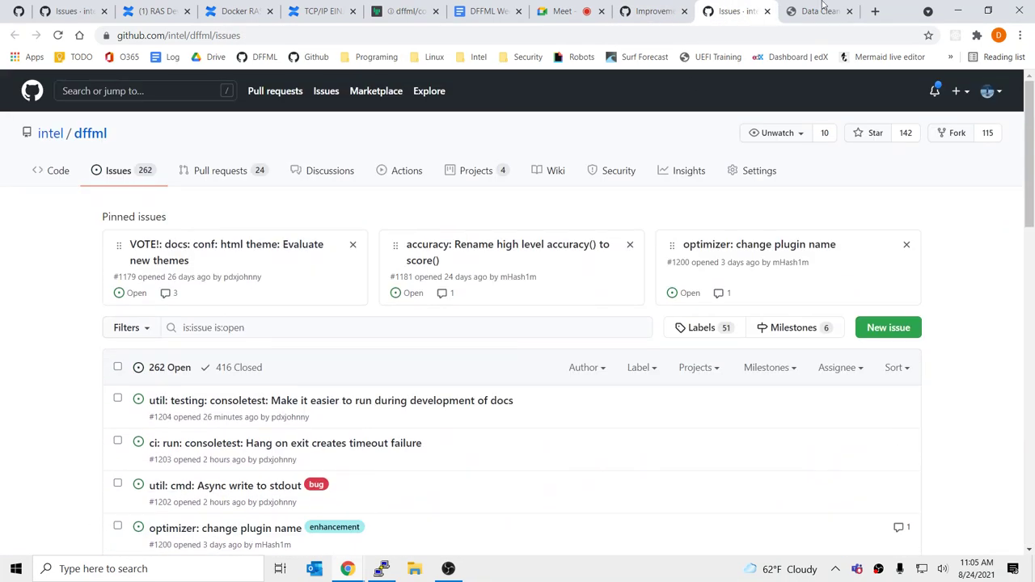
{"action": "left_click", "coordinate": [662, 8]}
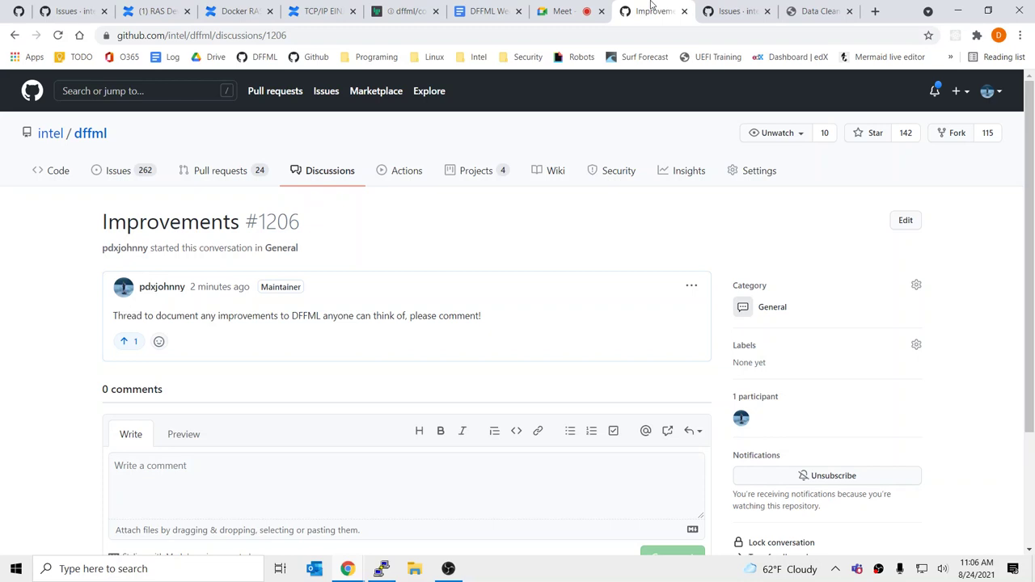
Load github.com/dffml in the issues tab and look at the dffml secondary plugins repository
{"action": "left_click", "coordinate": [734, 11]}
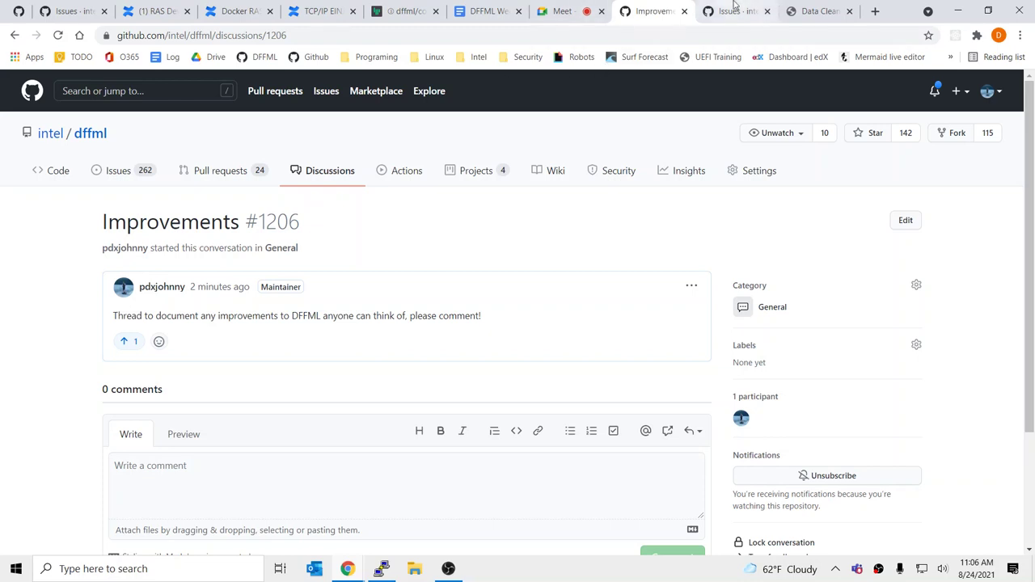
{"action": "left_click_drag", "start_coordinate": [170, 36], "coordinate": [483, 36]}
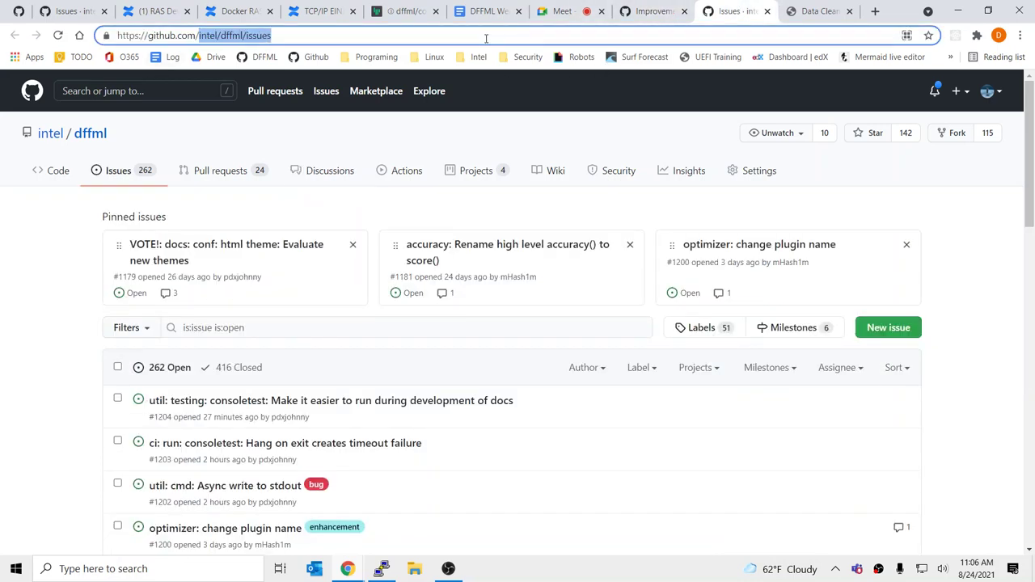
{"action": "type", "text": "dffml"}
{"action": "key", "text": "Return"}
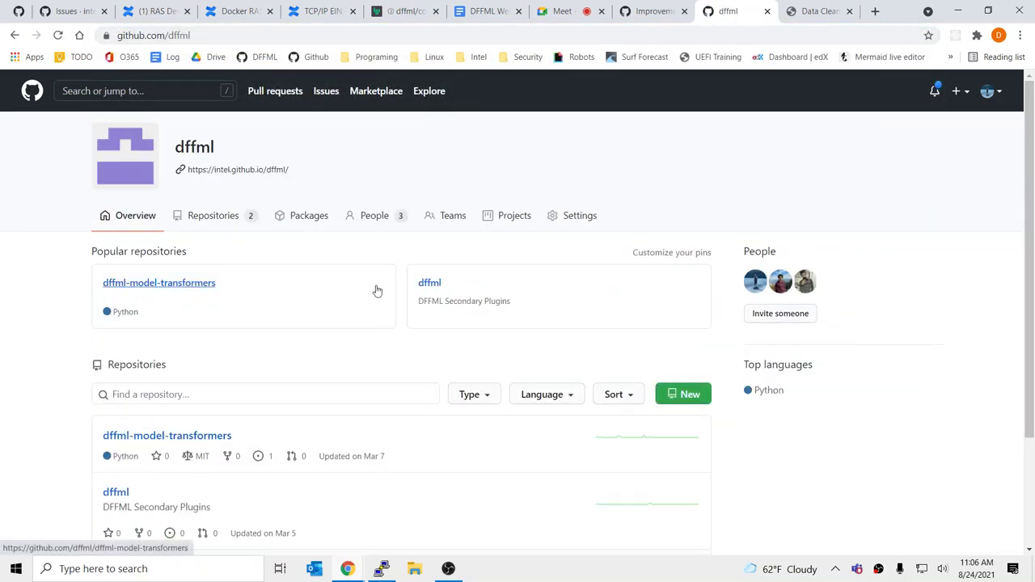
{"action": "scroll", "coordinate": [377, 291], "scroll_direction": "down", "scroll_amount": 1}
{"action": "scroll", "coordinate": [377, 291], "scroll_direction": "down", "scroll_amount": 2}
{"action": "scroll", "coordinate": [379, 275], "scroll_direction": "up", "scroll_amount": 3}
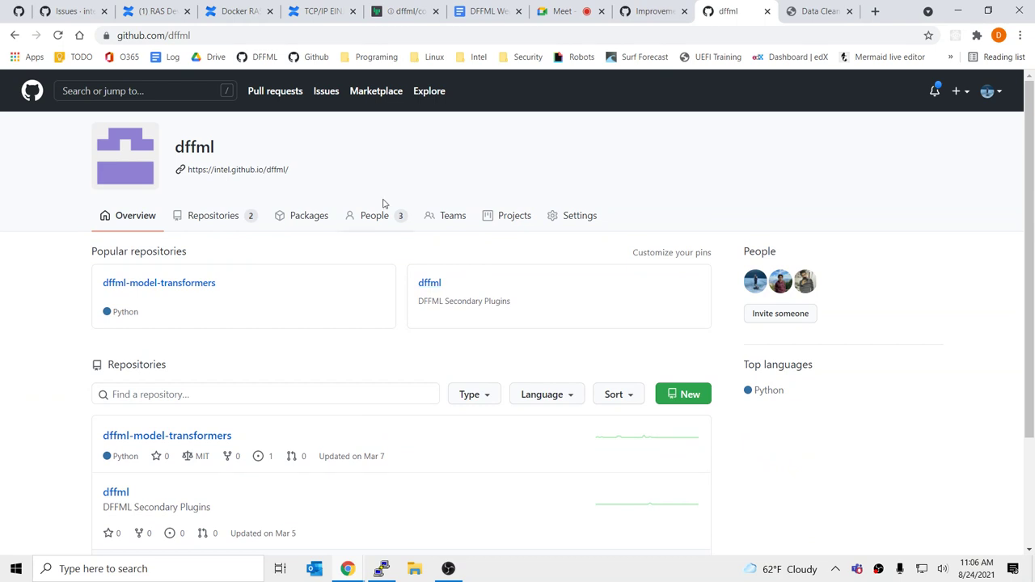
{"action": "left_click", "coordinate": [431, 283]}
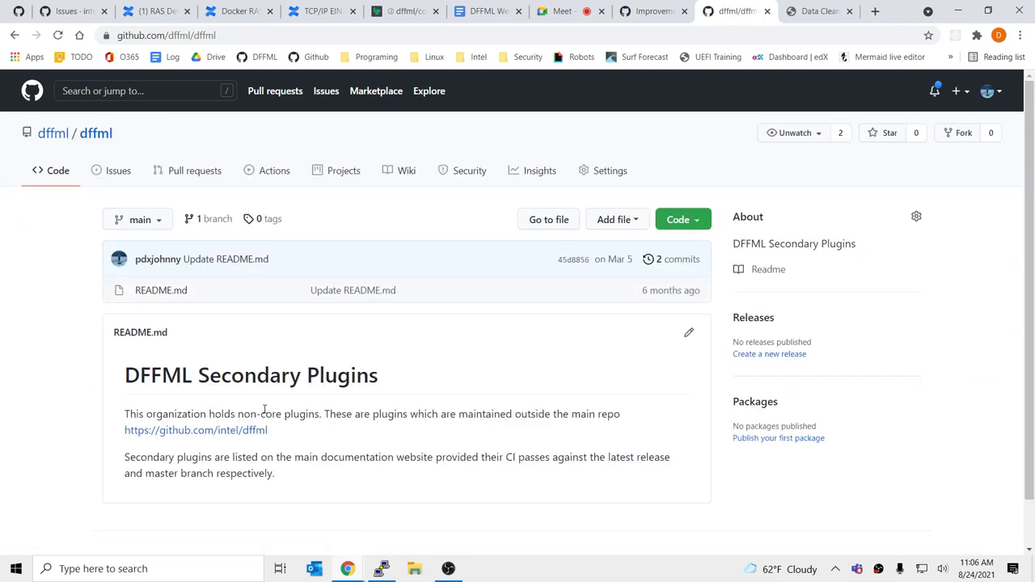
{"action": "left_click", "coordinate": [96, 135]}
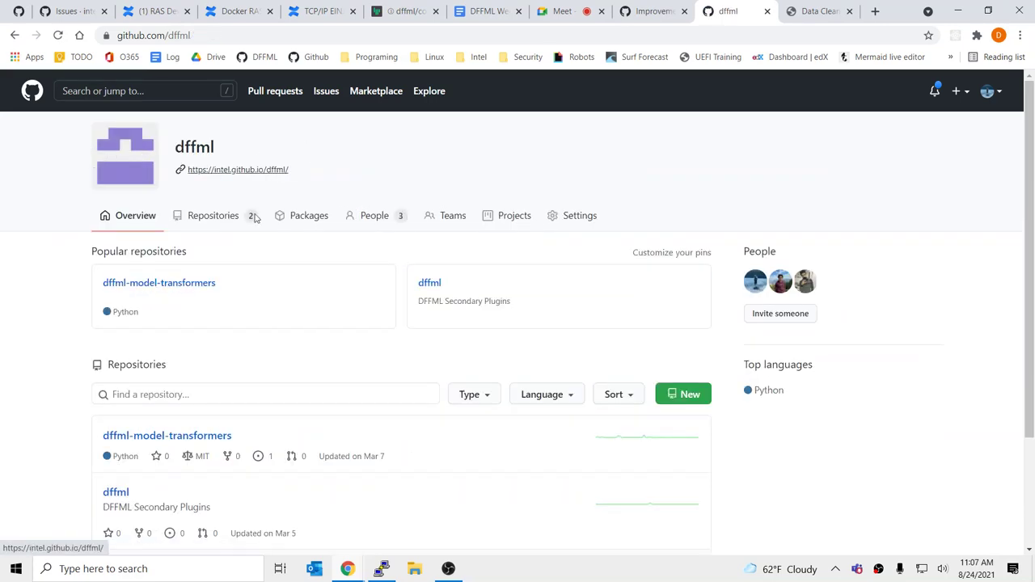
{"action": "scroll", "coordinate": [283, 309], "scroll_direction": "down", "scroll_amount": 3}
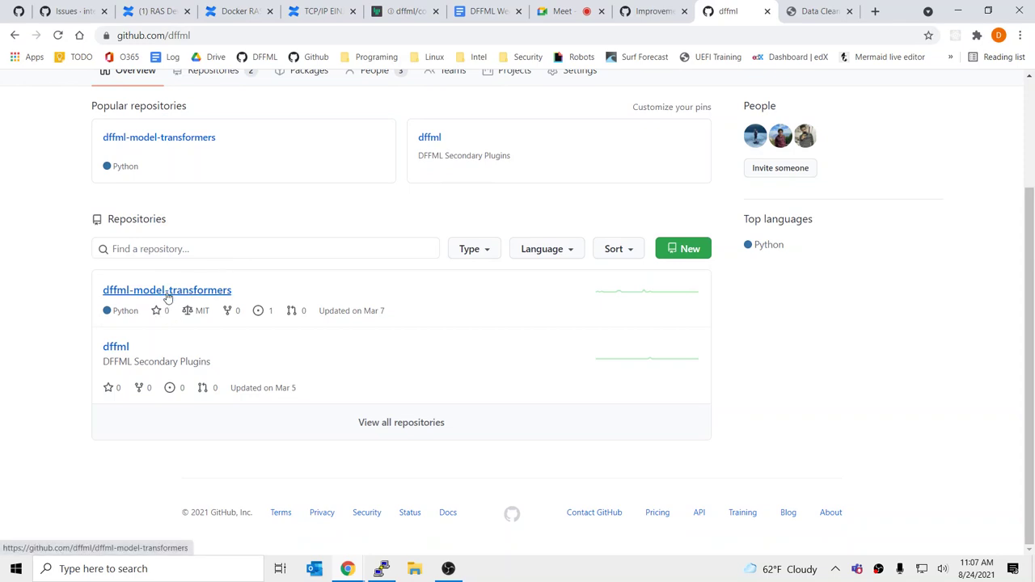
{"action": "scroll", "coordinate": [307, 267], "scroll_direction": "up", "scroll_amount": 2}
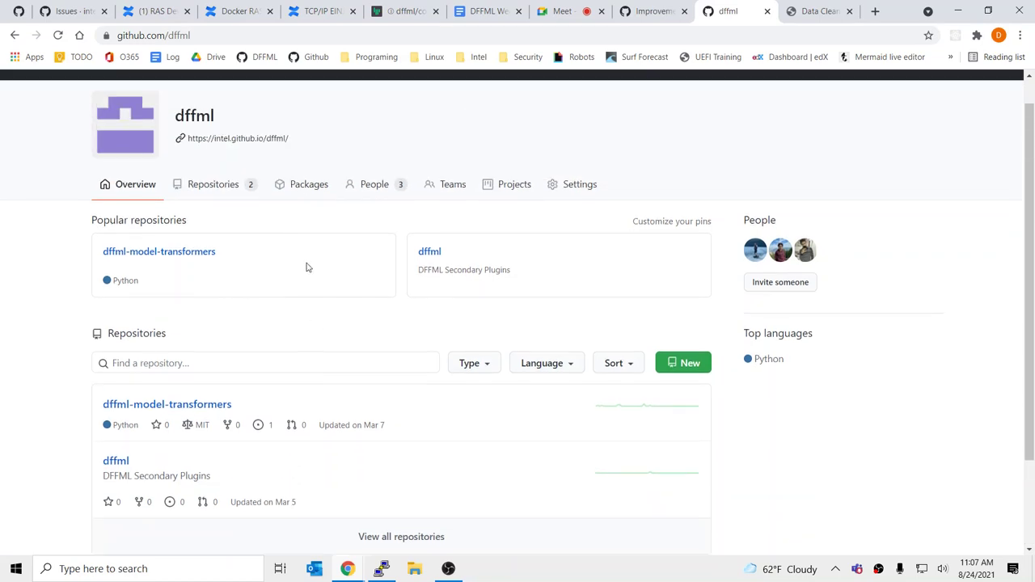
{"action": "mouse_move", "coordinate": [781, 281]}
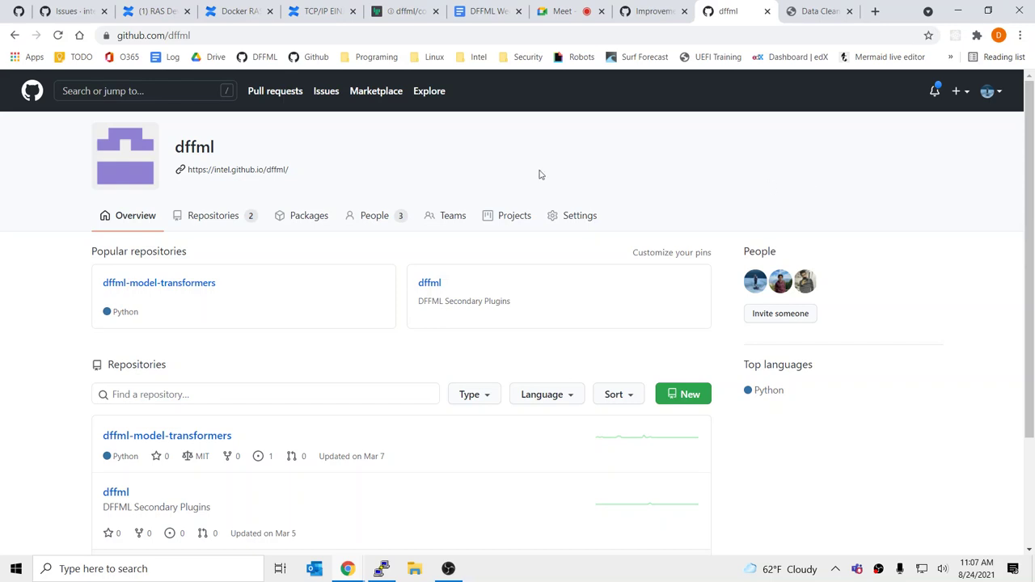
Open the main intel/dffml repository code page via the Improvements discussion's breadcrumb
{"action": "left_click", "coordinate": [676, 6]}
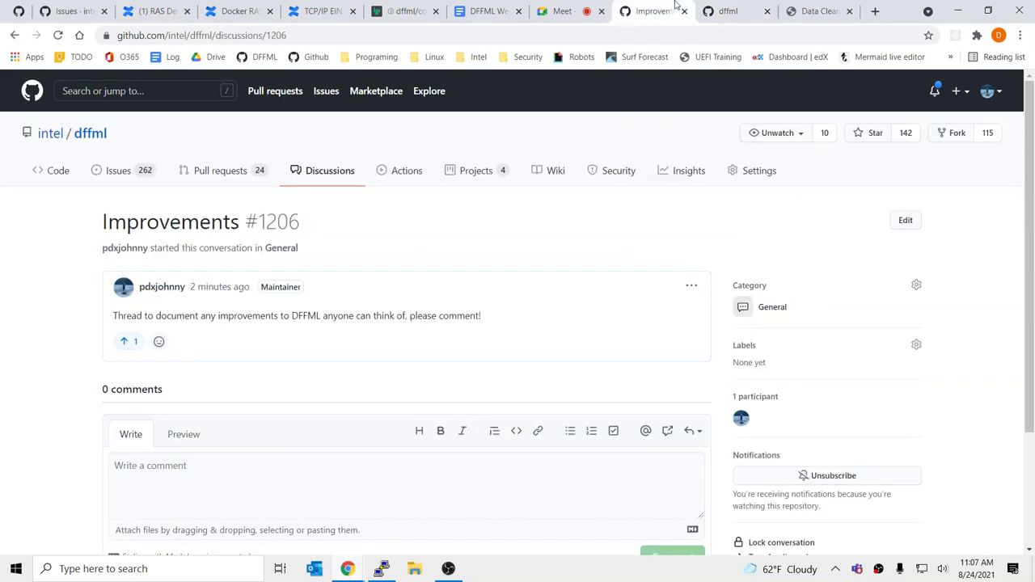
{"action": "left_click", "coordinate": [715, 8]}
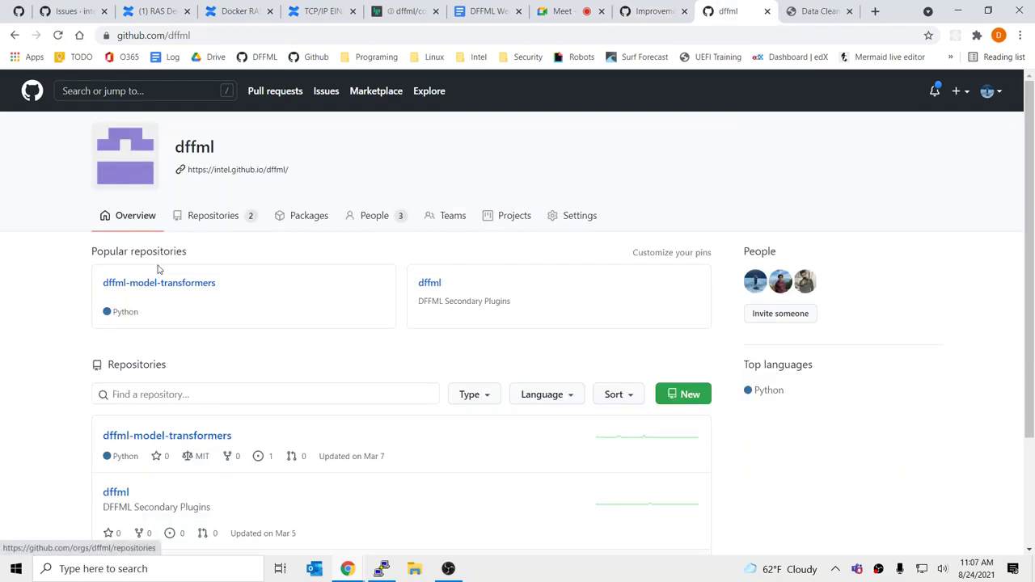
{"action": "left_click", "coordinate": [689, 8]}
{"action": "left_click", "coordinate": [90, 134]}
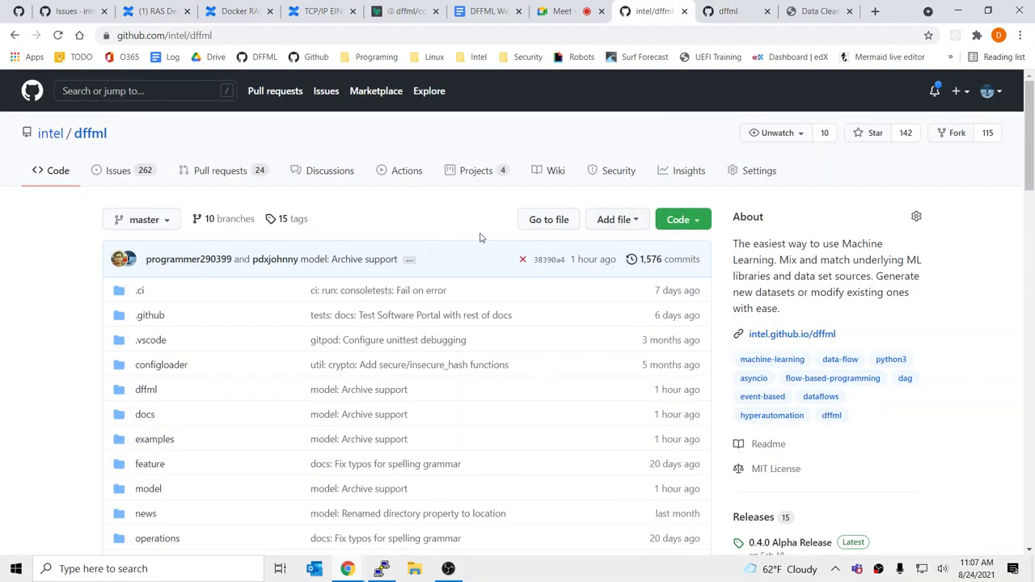
Show the latest commit's failing checks and open 'Tests / container' details in a background tab
{"action": "left_click", "coordinate": [524, 259]}
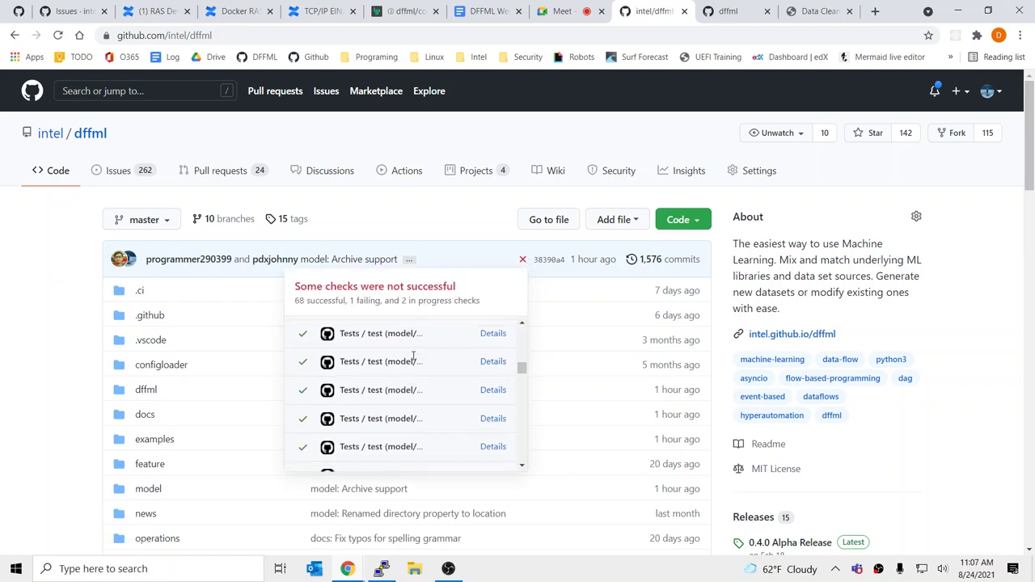
{"action": "scroll", "coordinate": [411, 362], "scroll_direction": "up", "scroll_amount": 5}
{"action": "scroll", "coordinate": [480, 459], "scroll_direction": "down", "scroll_amount": 2}
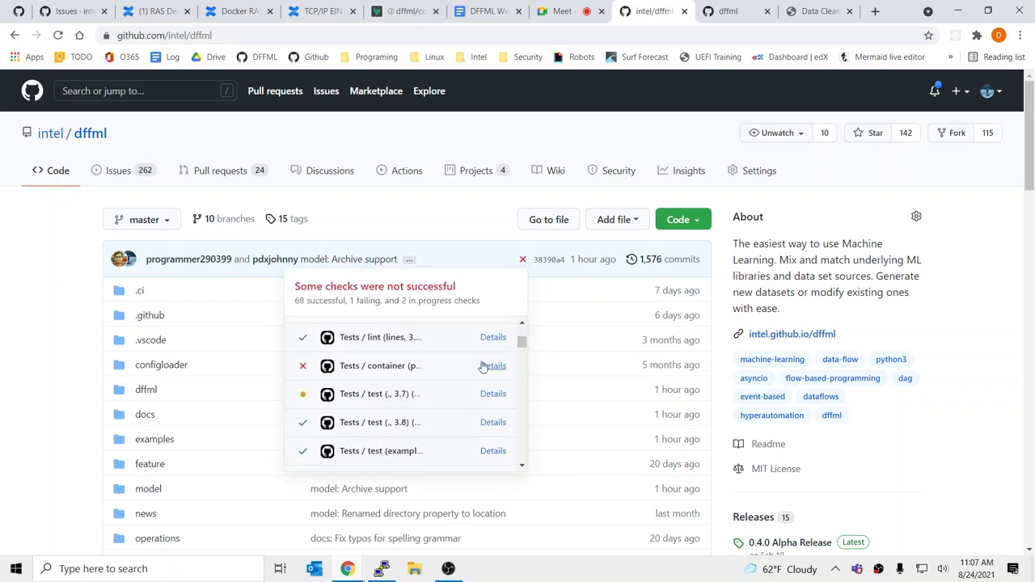
{"action": "middle_click", "coordinate": [490, 365]}
{"action": "scroll", "coordinate": [16, 316], "scroll_direction": "down", "scroll_amount": 15}
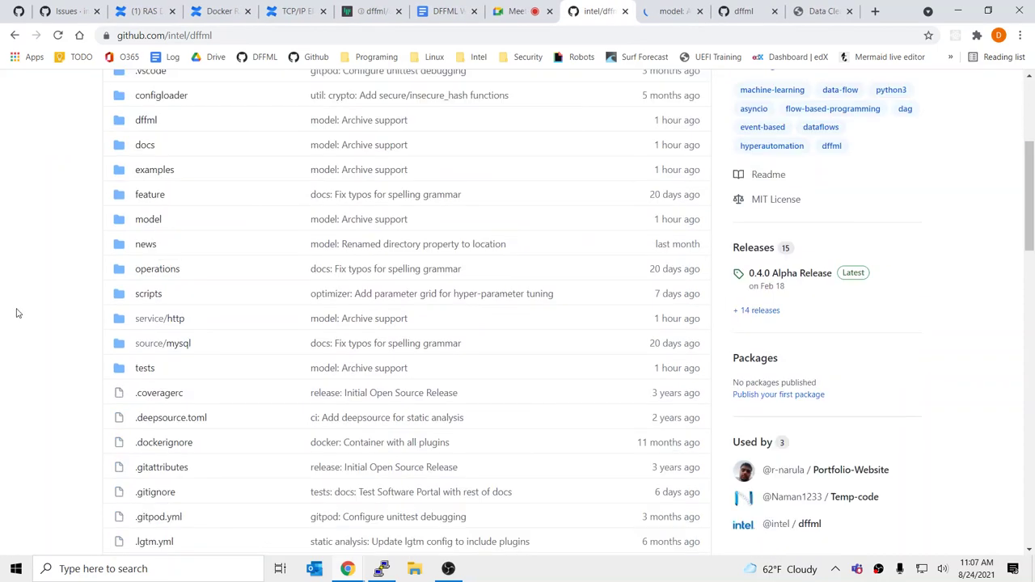
{"action": "scroll", "coordinate": [23, 326], "scroll_direction": "up", "scroll_amount": 20}
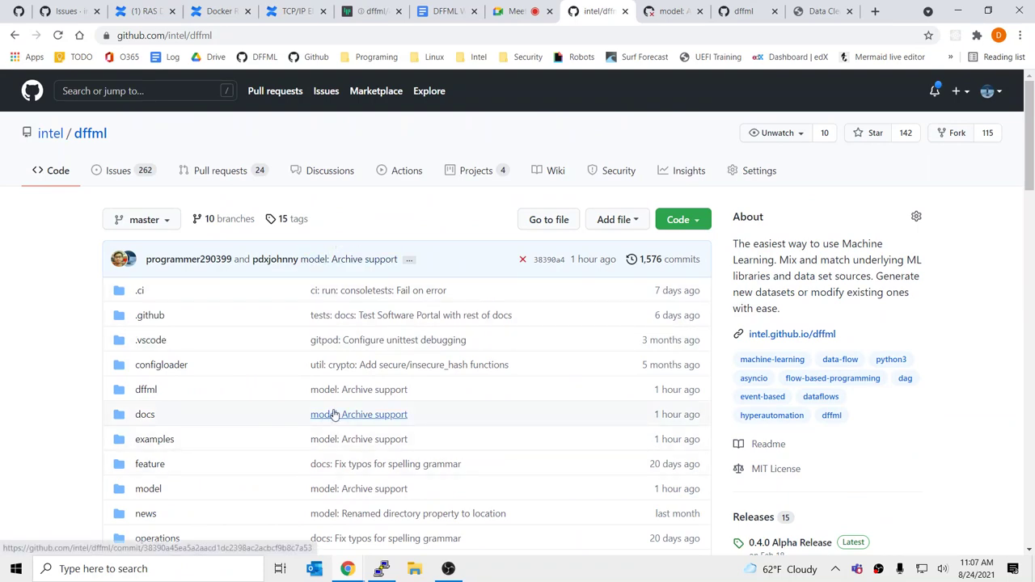
{"action": "scroll", "coordinate": [282, 345], "scroll_direction": "down", "scroll_amount": 3}
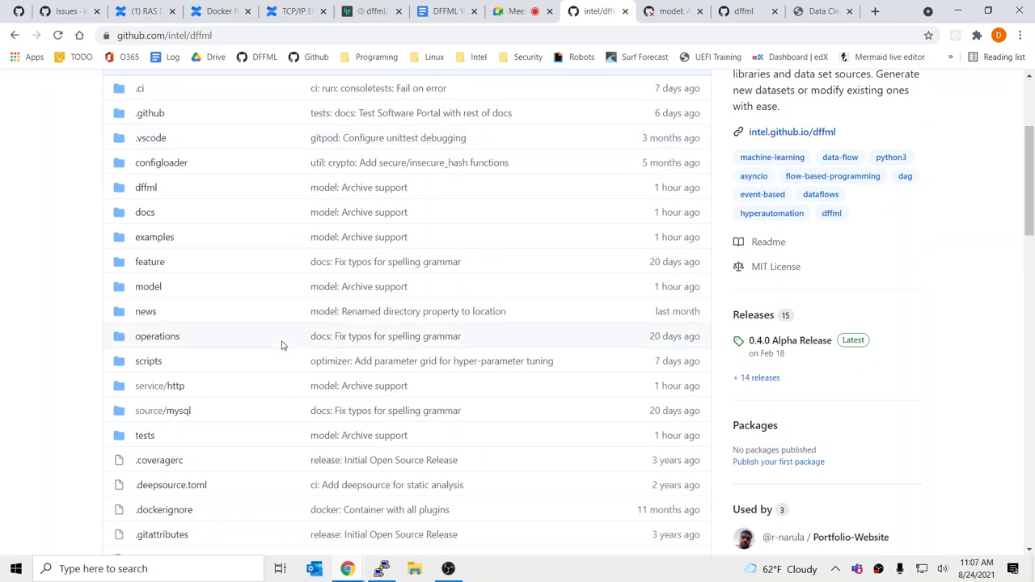
{"action": "scroll", "coordinate": [229, 332], "scroll_direction": "up", "scroll_amount": 3}
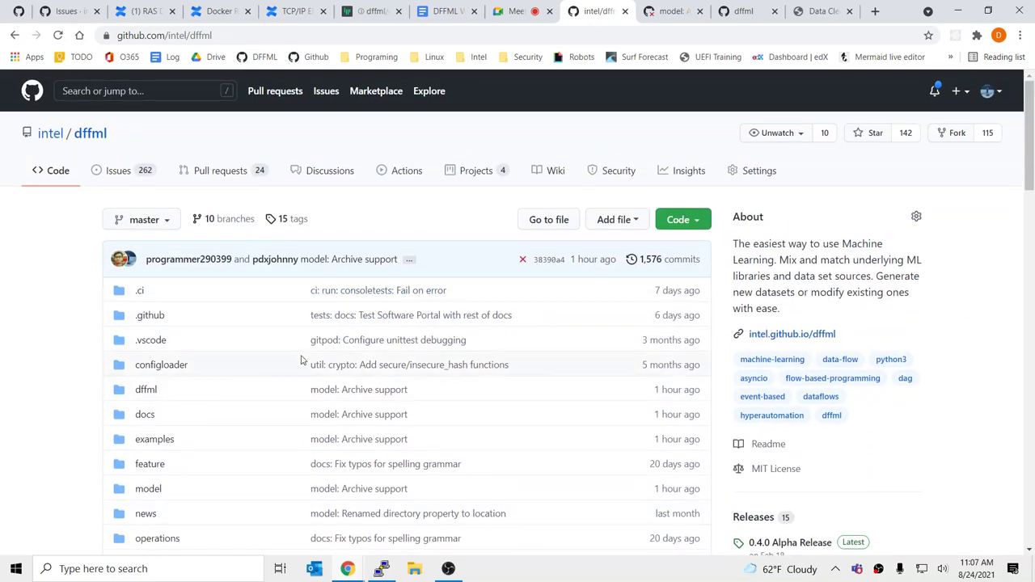
Read the container job's Rust/cryptography build error, then return to the intel/dffml file list
{"action": "left_click", "coordinate": [668, 10]}
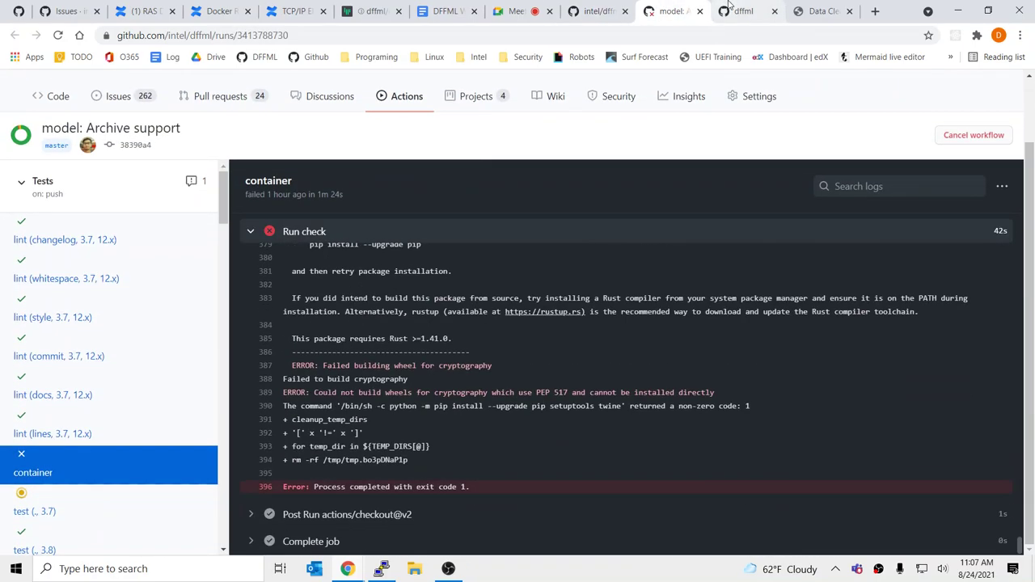
{"action": "scroll", "coordinate": [624, 328], "scroll_direction": "up", "scroll_amount": 2}
{"action": "scroll", "coordinate": [623, 328], "scroll_direction": "up", "scroll_amount": 6}
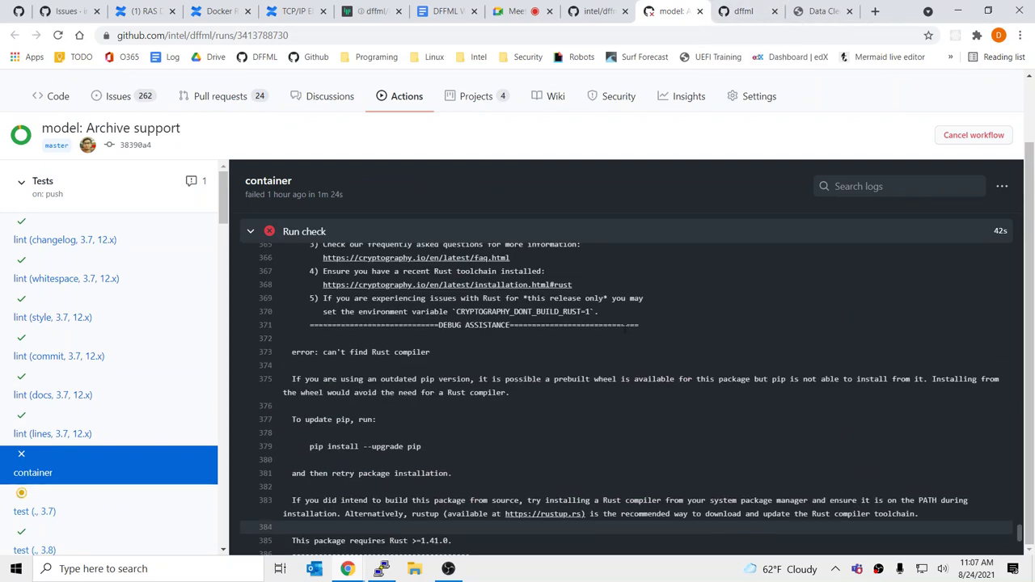
{"action": "scroll", "coordinate": [625, 327], "scroll_direction": "down", "scroll_amount": 6}
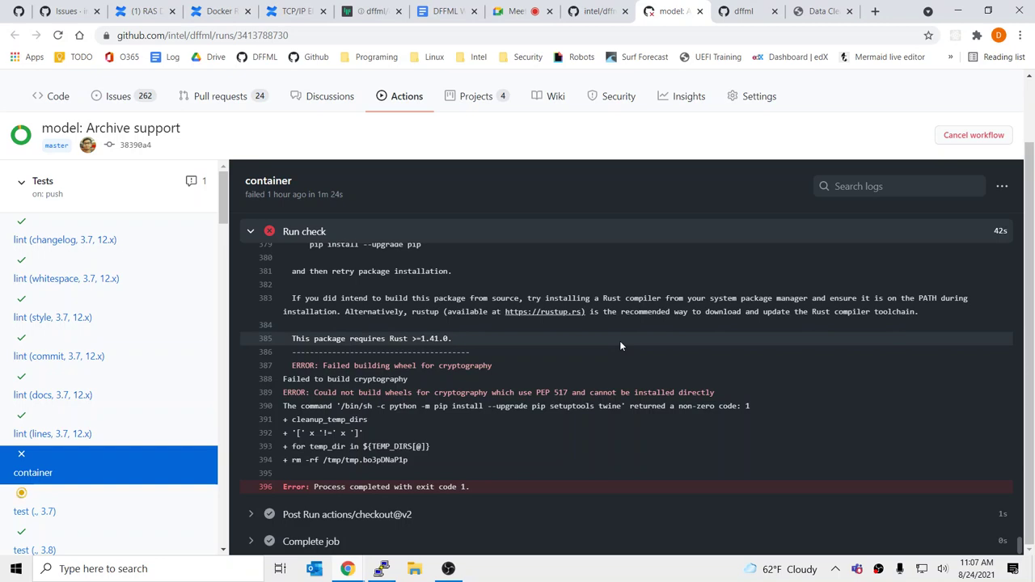
{"action": "left_click", "coordinate": [615, 6]}
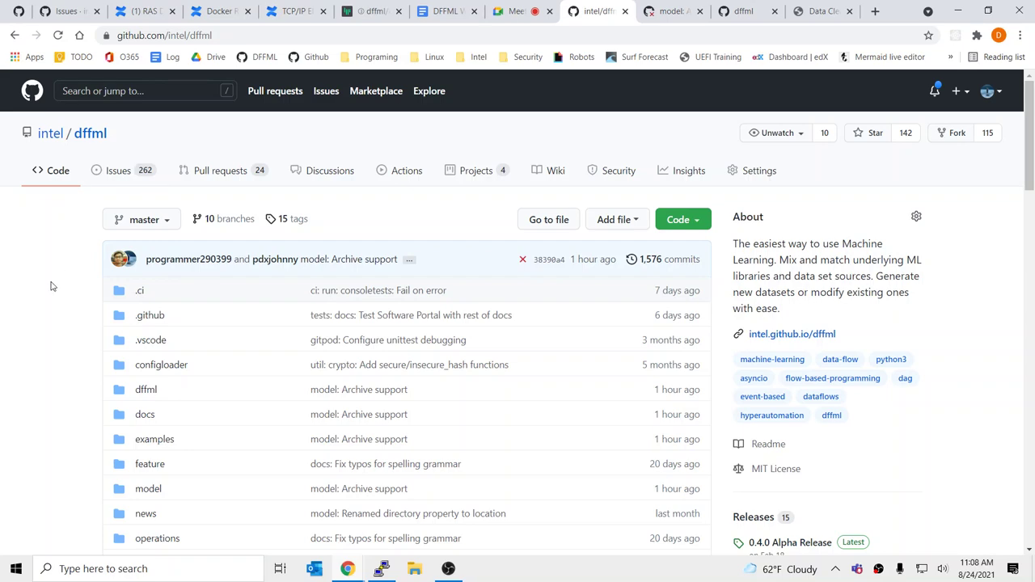
{"action": "scroll", "coordinate": [51, 286], "scroll_direction": "down", "scroll_amount": 2}
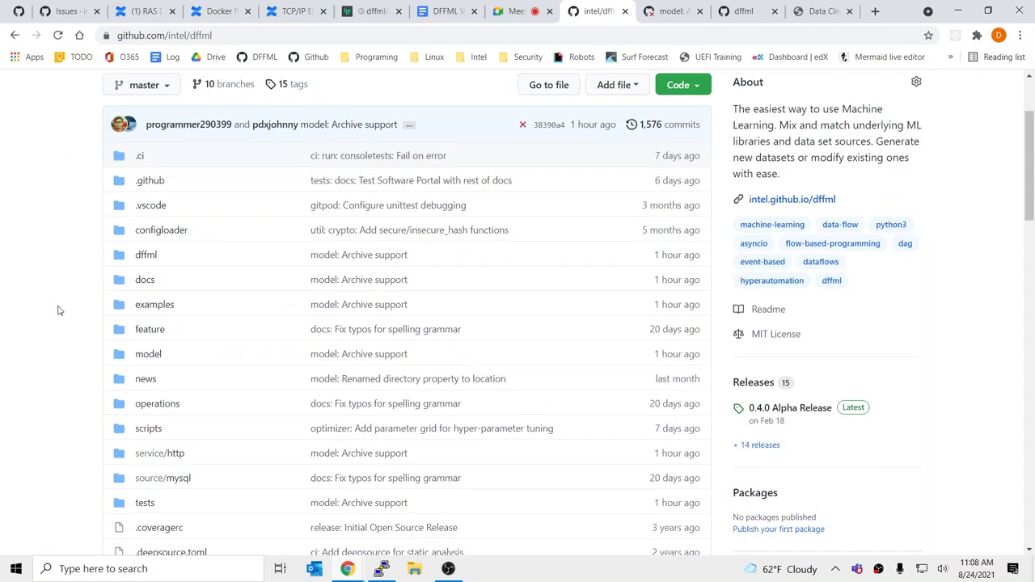
{"action": "scroll", "coordinate": [58, 311], "scroll_direction": "down", "scroll_amount": 4}
{"action": "scroll", "coordinate": [58, 310], "scroll_direction": "up", "scroll_amount": 4}
{"action": "left_click", "coordinate": [668, 11]}
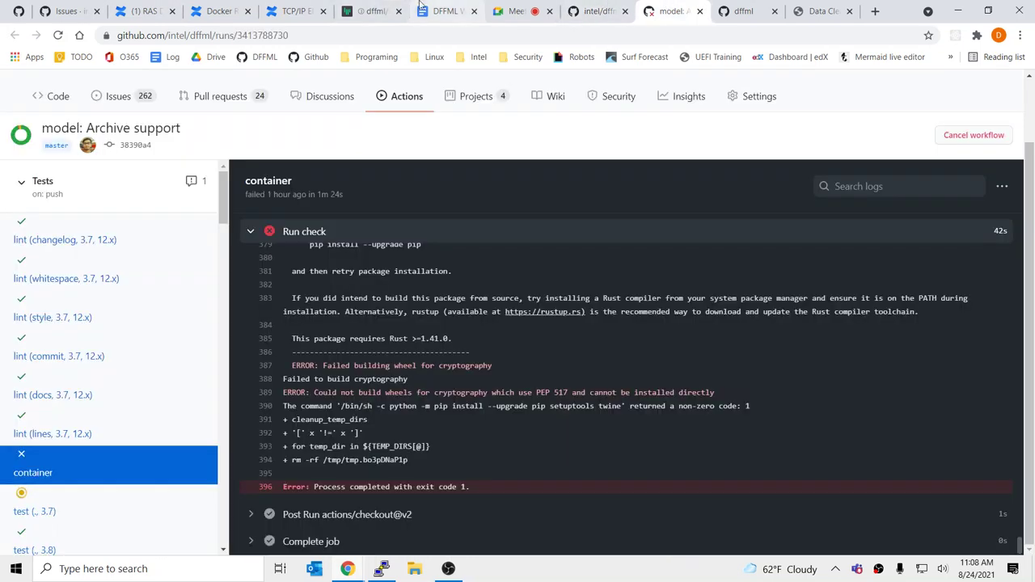
{"action": "left_click", "coordinate": [592, 11]}
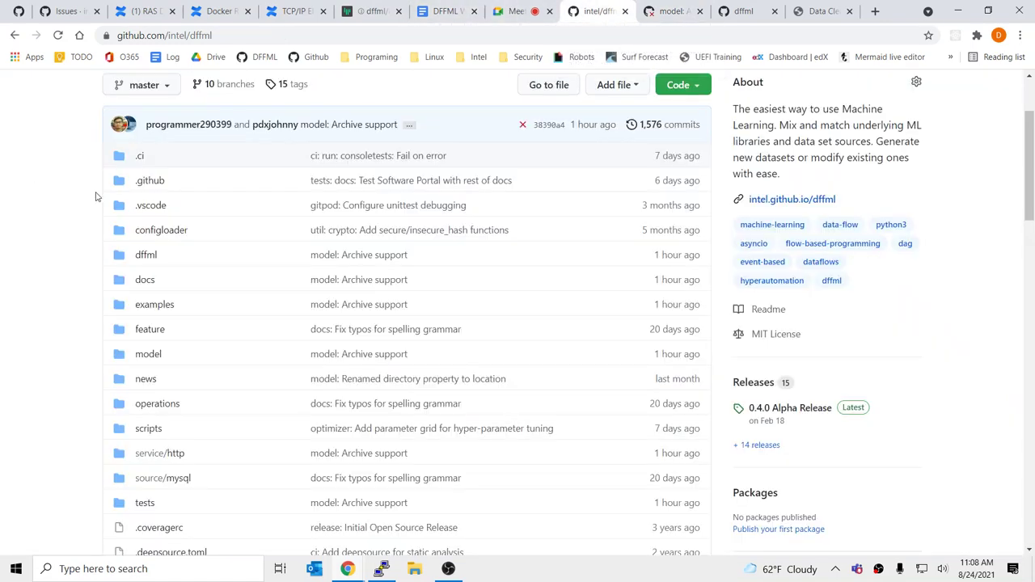
{"action": "scroll", "coordinate": [96, 195], "scroll_direction": "up", "scroll_amount": 2}
Browse the intel/dffml pull requests list: 24 open, 495 closed, mostly failing checks
{"action": "left_click", "coordinate": [229, 176]}
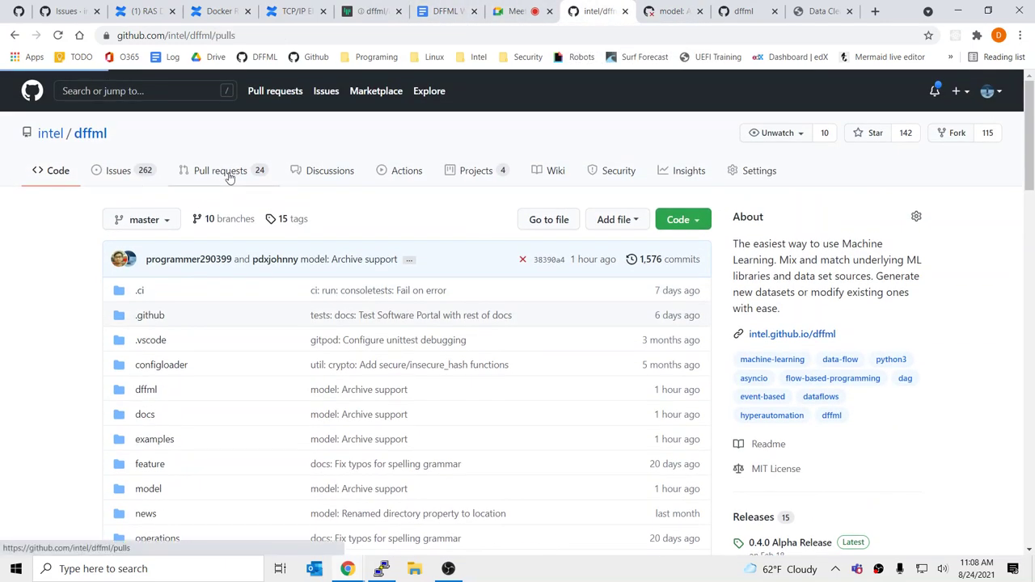
{"action": "scroll", "coordinate": [428, 381], "scroll_direction": "down", "scroll_amount": 2}
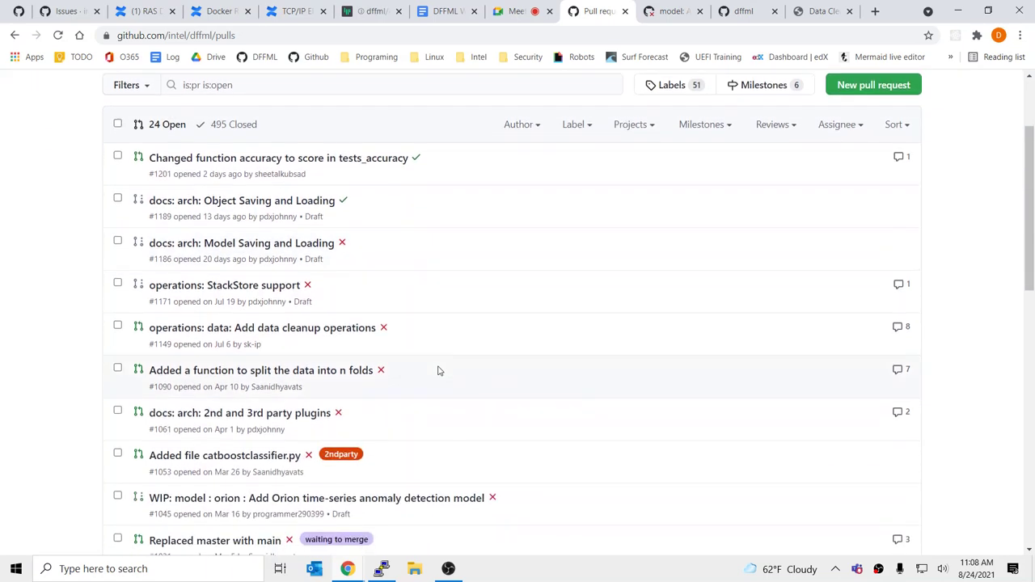
{"action": "scroll", "coordinate": [413, 380], "scroll_direction": "down", "scroll_amount": 3}
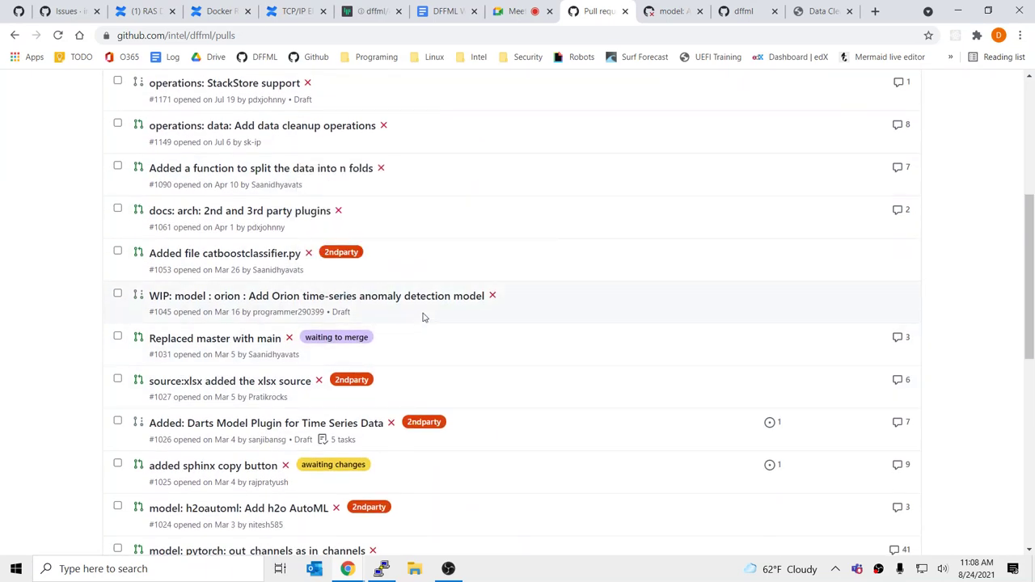
{"action": "scroll", "coordinate": [645, 420], "scroll_direction": "up", "scroll_amount": 2}
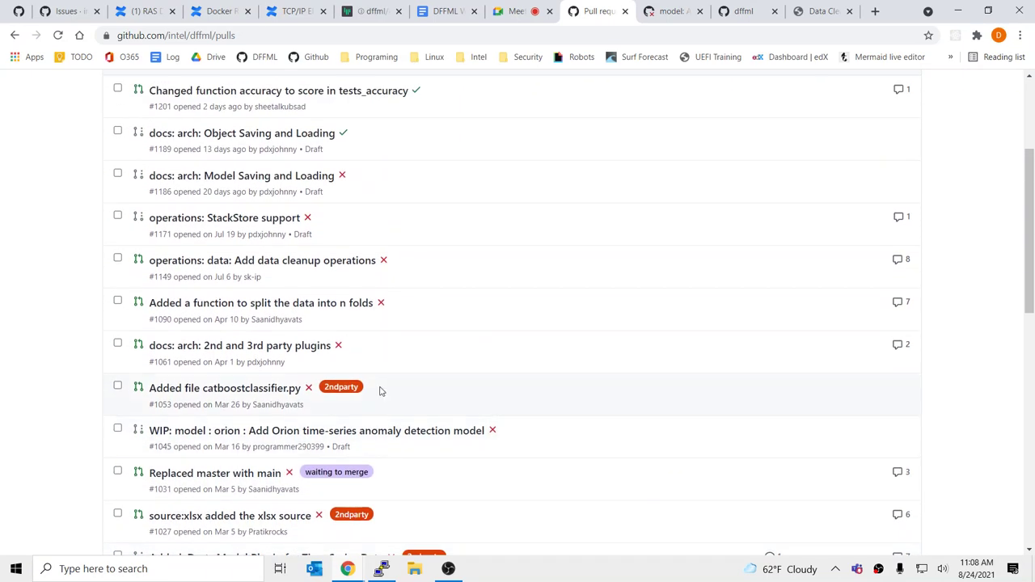
{"action": "scroll", "coordinate": [381, 392], "scroll_direction": "down", "scroll_amount": 6}
{"action": "scroll", "coordinate": [381, 404], "scroll_direction": "up", "scroll_amount": 5}
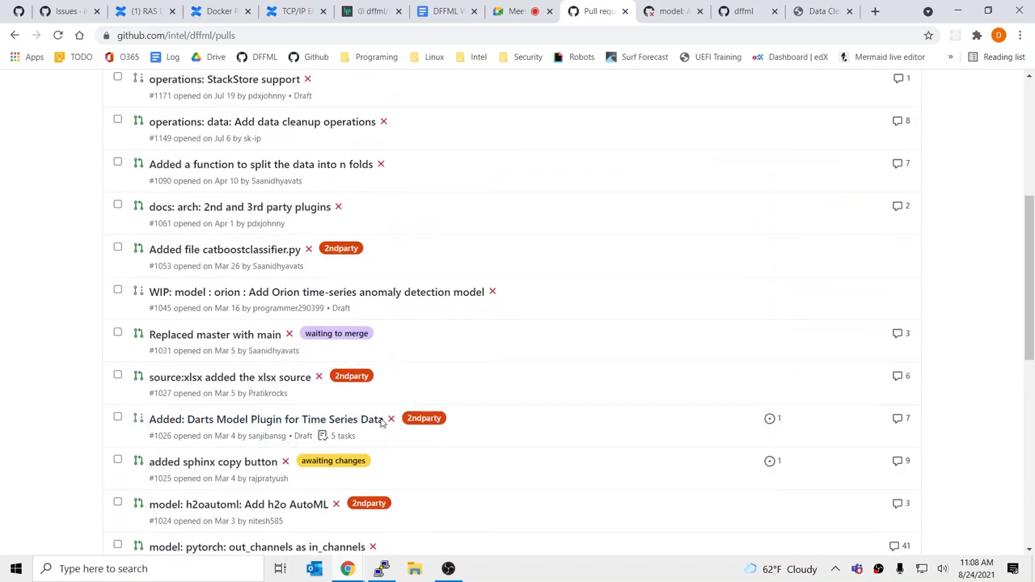
{"action": "scroll", "coordinate": [404, 417], "scroll_direction": "down", "scroll_amount": 3}
{"action": "scroll", "coordinate": [489, 376], "scroll_direction": "up", "scroll_amount": 3}
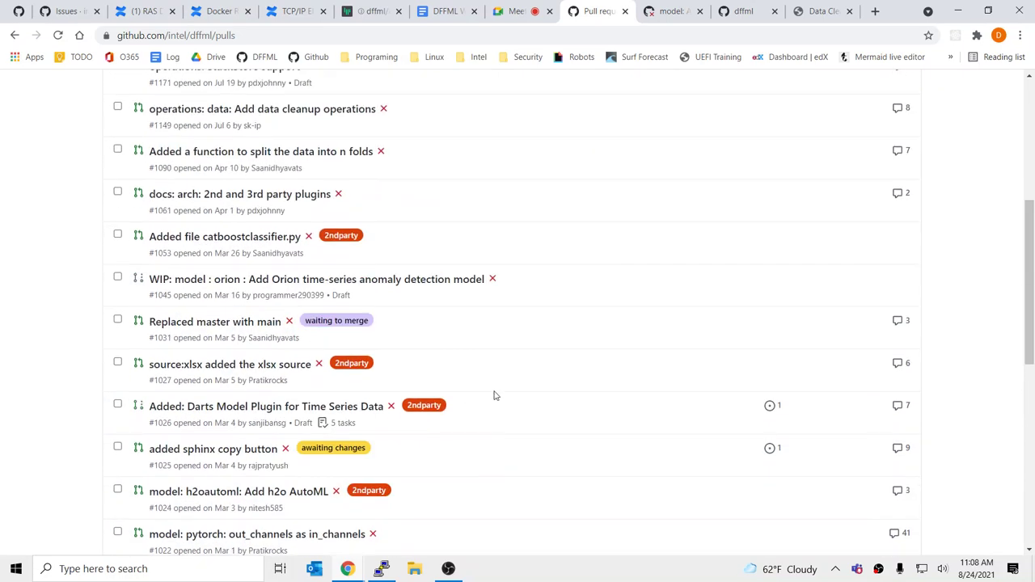
{"action": "scroll", "coordinate": [518, 408], "scroll_direction": "up", "scroll_amount": 5}
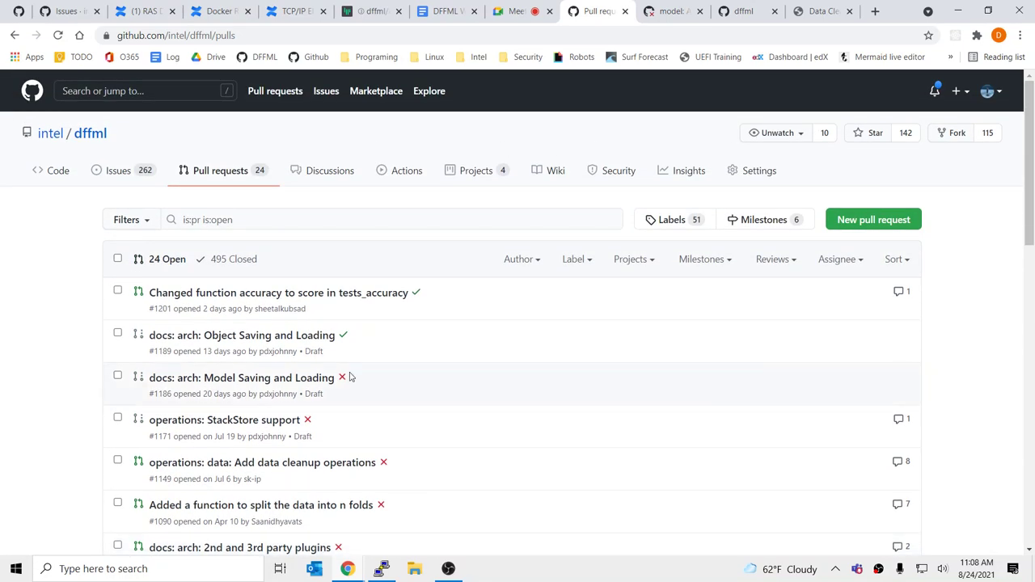
Open PR #1061 and view its changed file docs/arch/0001-2nd-and-3rd-party-plugins.rst
{"action": "scroll", "coordinate": [328, 414], "scroll_direction": "down", "scroll_amount": 3}
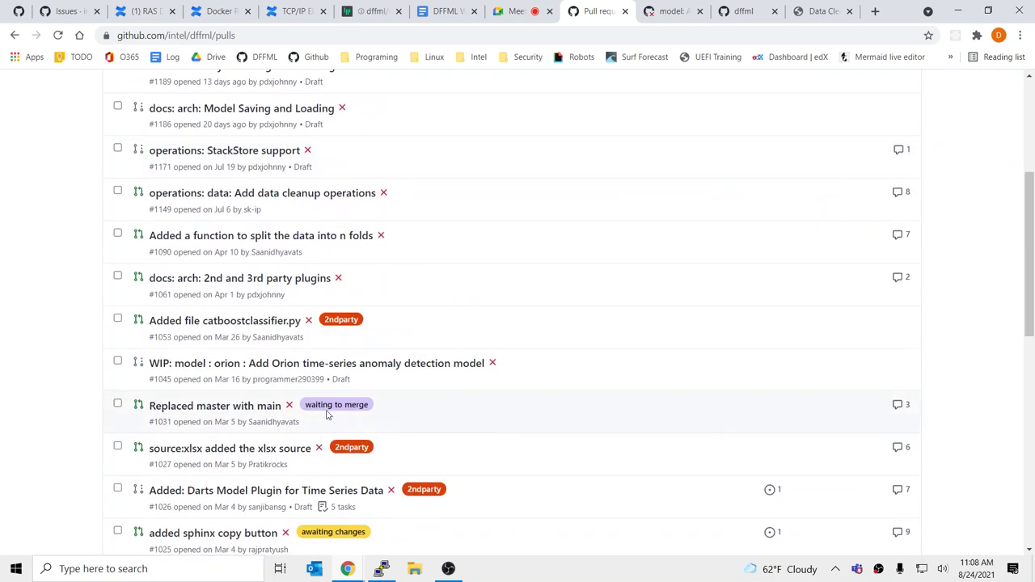
{"action": "left_click", "coordinate": [283, 279]}
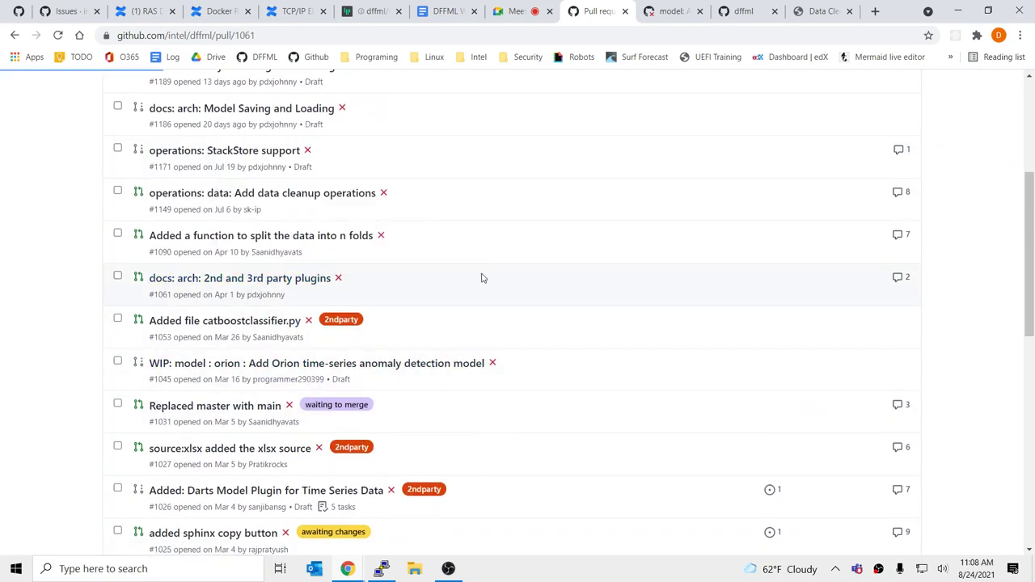
{"action": "scroll", "coordinate": [533, 302], "scroll_direction": "down", "scroll_amount": 1}
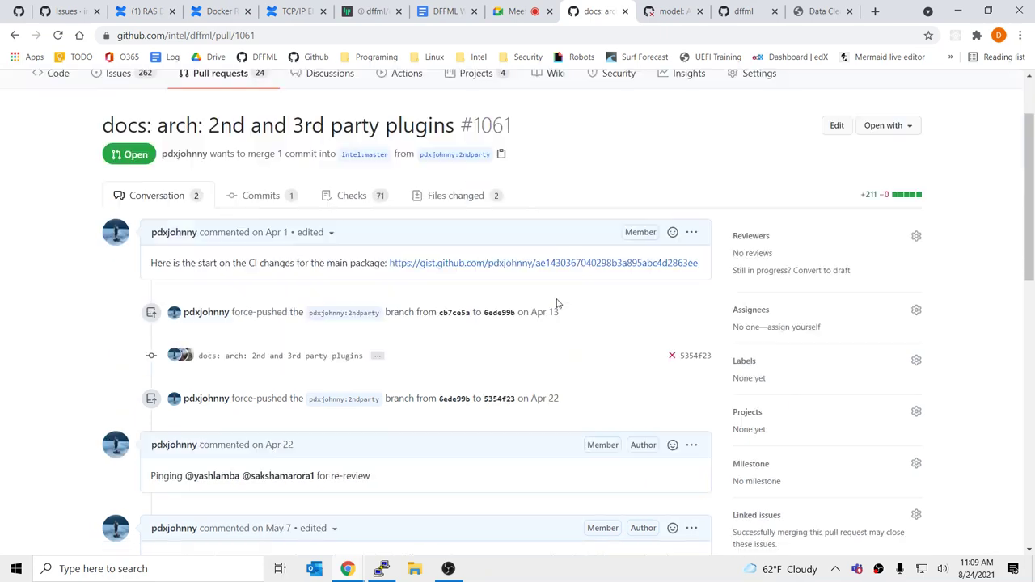
{"action": "scroll", "coordinate": [556, 303], "scroll_direction": "down", "scroll_amount": 1}
{"action": "scroll", "coordinate": [485, 283], "scroll_direction": "up", "scroll_amount": 2}
{"action": "left_click", "coordinate": [467, 220]}
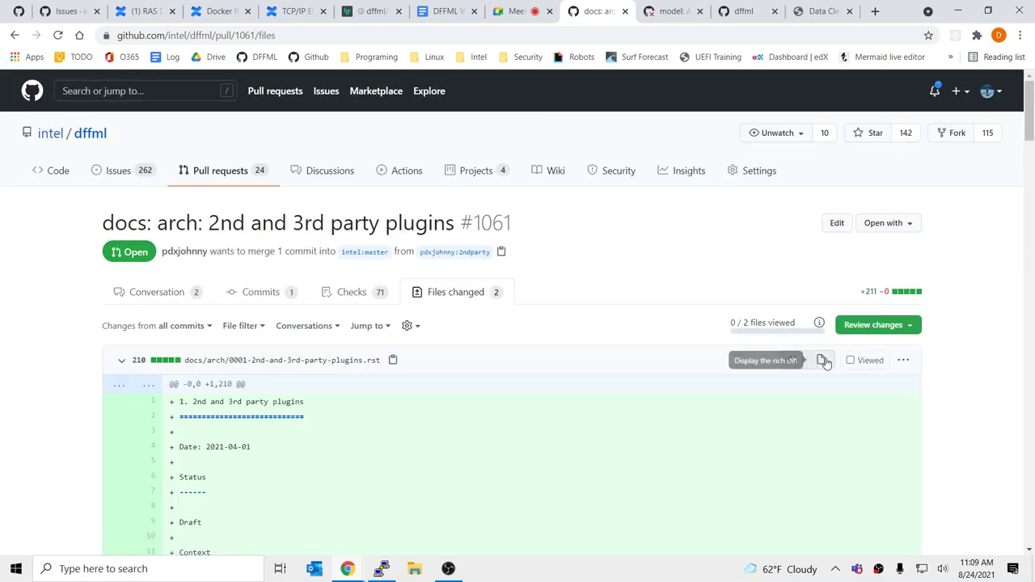
{"action": "left_click", "coordinate": [823, 360]}
{"action": "scroll", "coordinate": [455, 275], "scroll_direction": "down", "scroll_amount": 4}
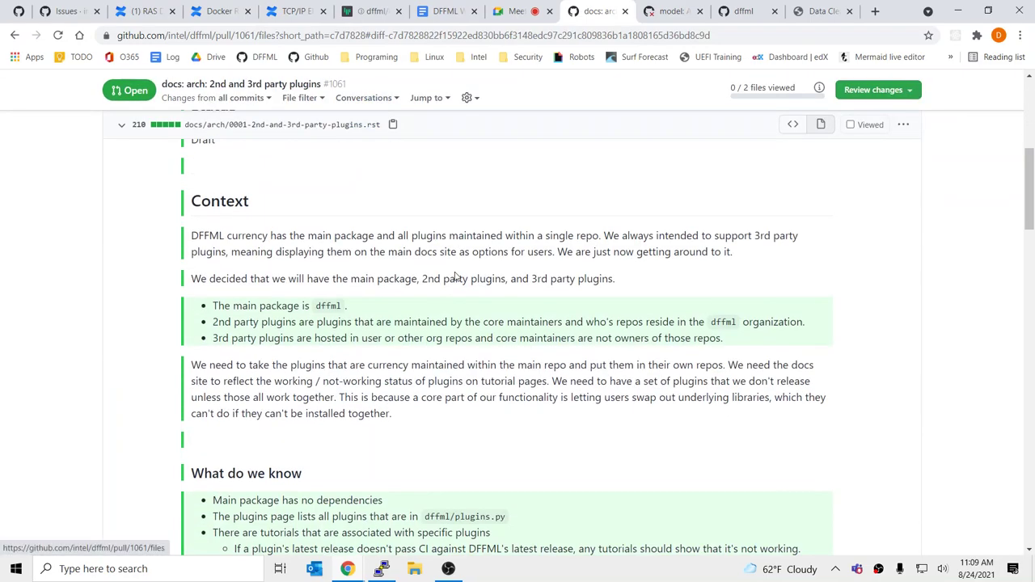
{"action": "scroll", "coordinate": [456, 278], "scroll_direction": "up", "scroll_amount": 3}
{"action": "scroll", "coordinate": [456, 277], "scroll_direction": "down", "scroll_amount": 3}
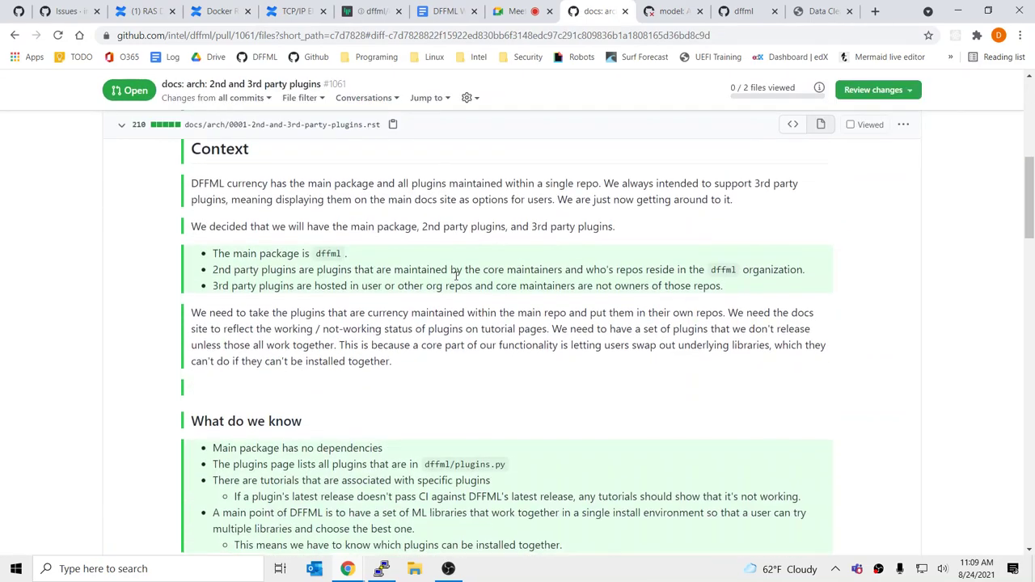
{"action": "scroll", "coordinate": [455, 275], "scroll_direction": "down", "scroll_amount": 2}
{"action": "scroll", "coordinate": [455, 276], "scroll_direction": "down", "scroll_amount": 1}
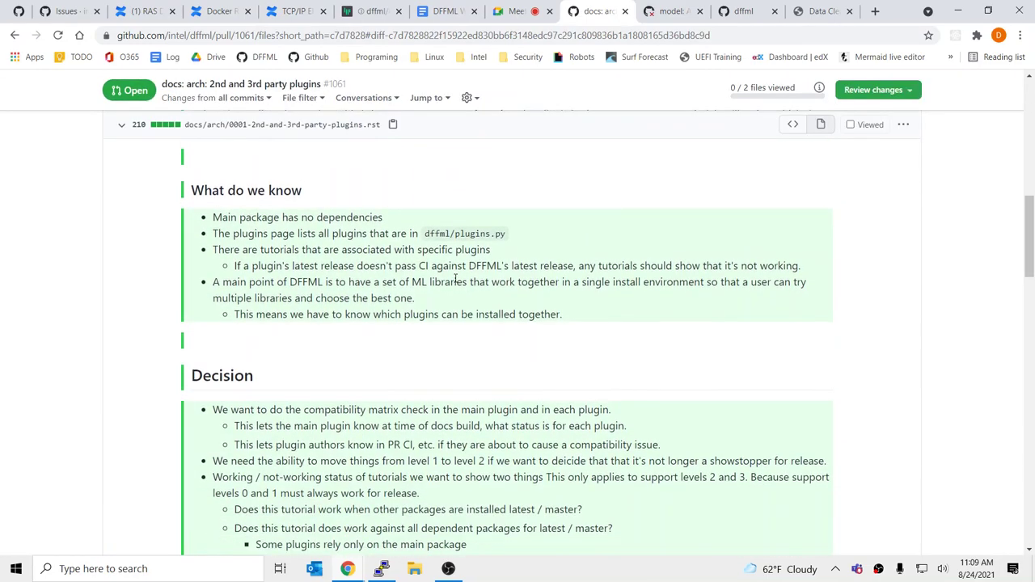
{"action": "scroll", "coordinate": [455, 278], "scroll_direction": "down", "scroll_amount": 15}
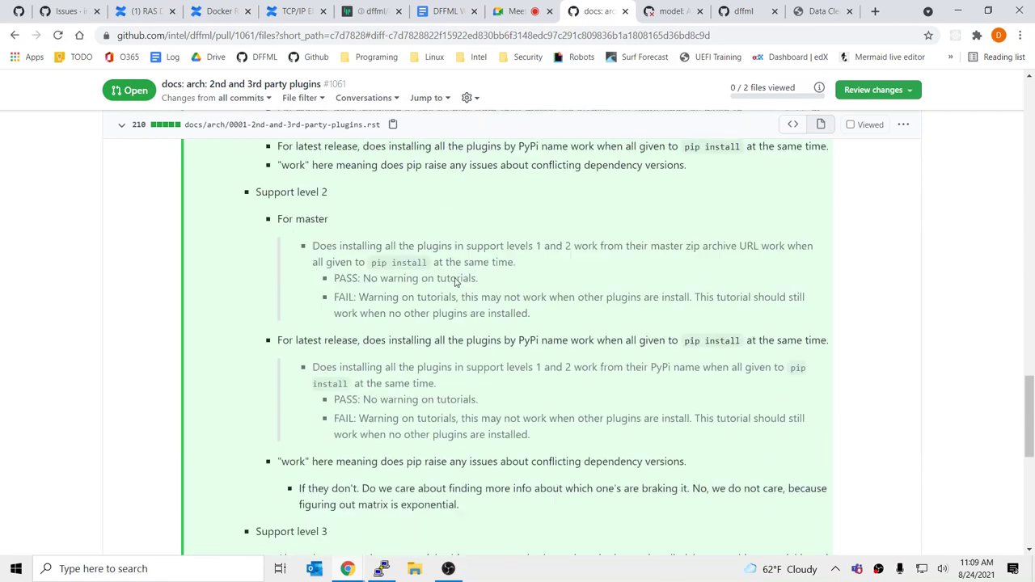
{"action": "scroll", "coordinate": [455, 280], "scroll_direction": "down", "scroll_amount": 7}
{"action": "scroll", "coordinate": [455, 278], "scroll_direction": "up", "scroll_amount": 5}
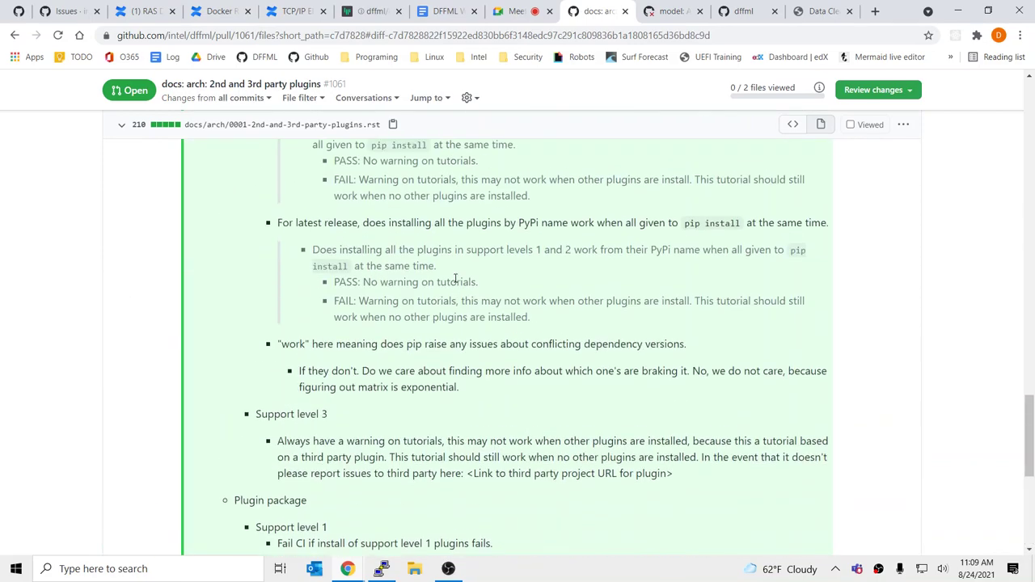
{"action": "scroll", "coordinate": [455, 279], "scroll_direction": "up", "scroll_amount": 20}
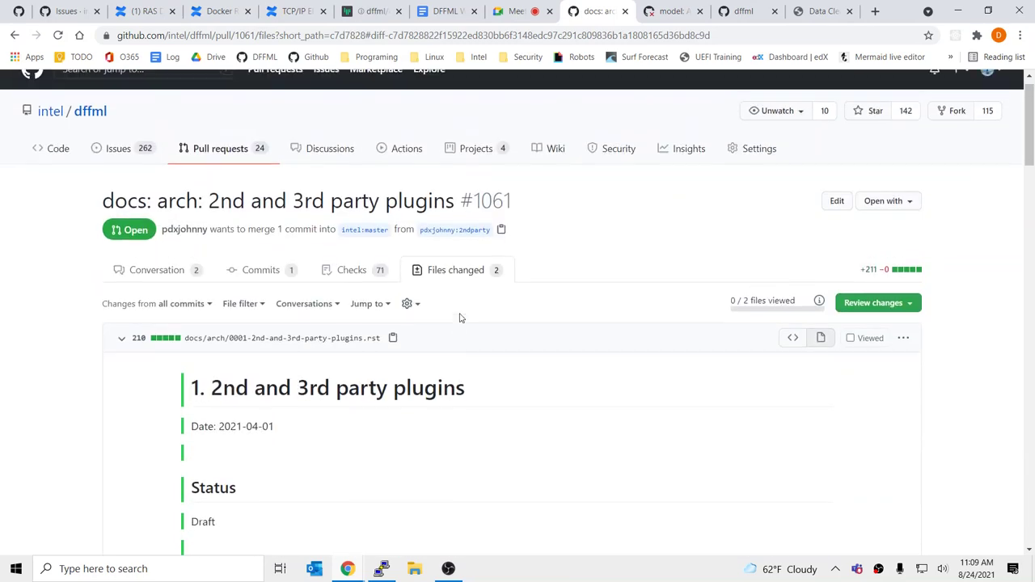
{"action": "scroll", "coordinate": [460, 318], "scroll_direction": "up", "scroll_amount": 2}
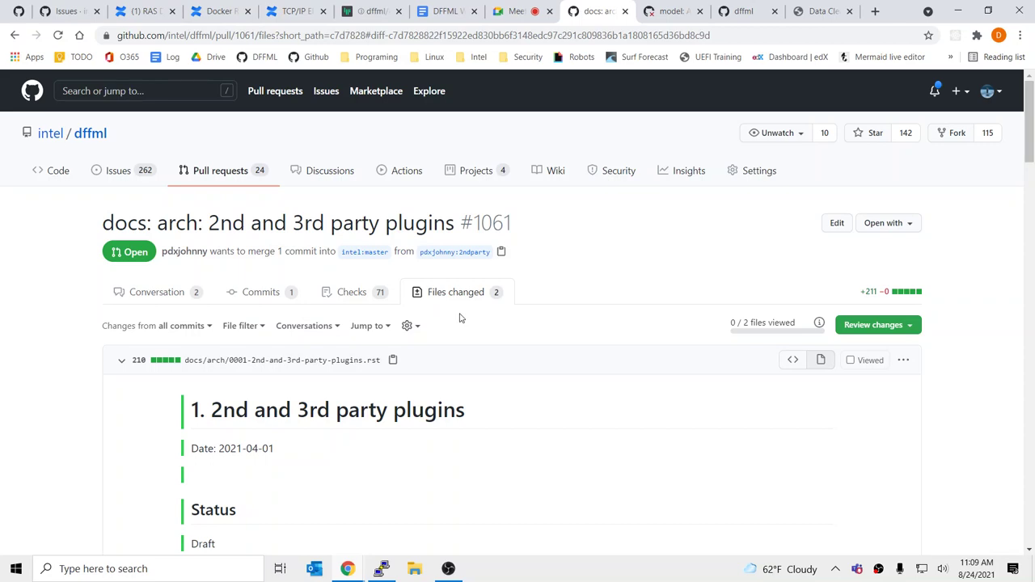
{"action": "scroll", "coordinate": [459, 318], "scroll_direction": "down", "scroll_amount": 5}
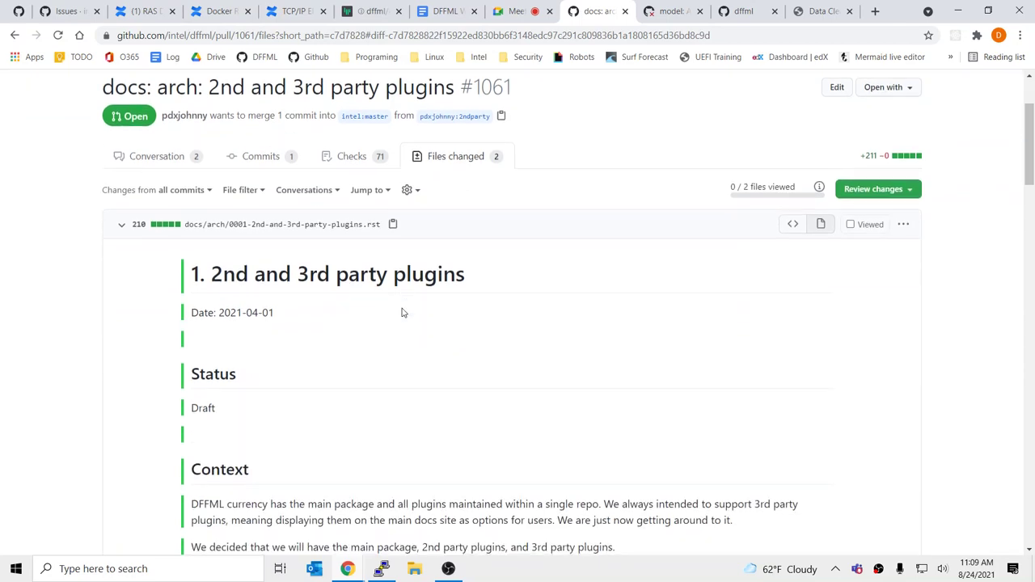
{"action": "scroll", "coordinate": [469, 293], "scroll_direction": "down", "scroll_amount": 3}
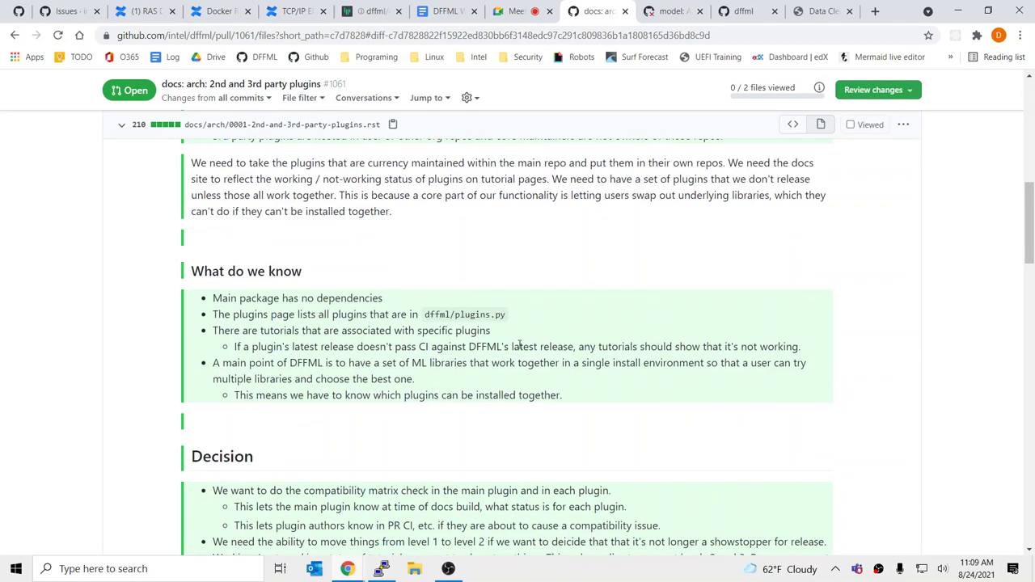
{"action": "scroll", "coordinate": [453, 388], "scroll_direction": "up", "scroll_amount": 4}
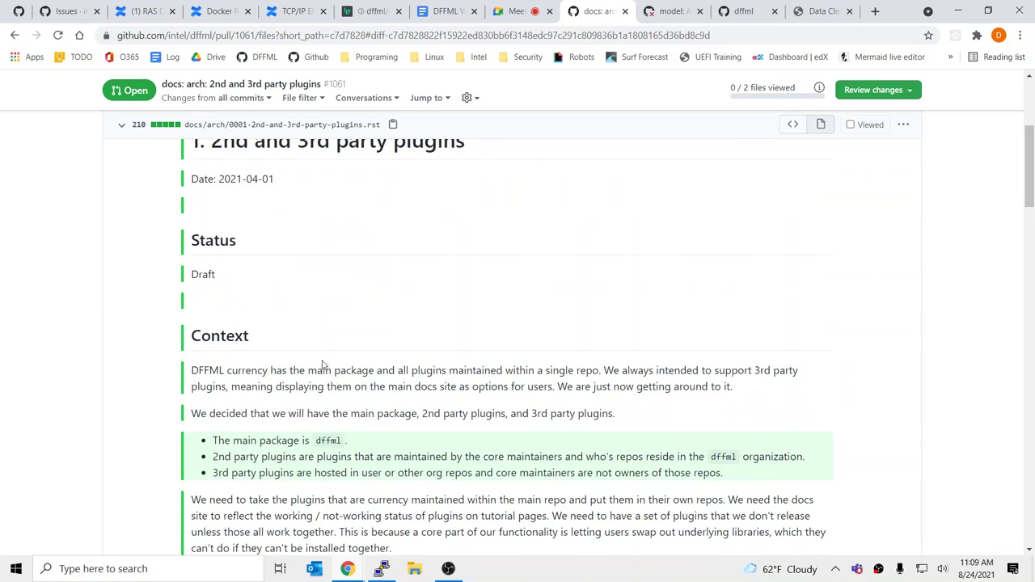
{"action": "left_click_drag", "start_coordinate": [322, 370], "coordinate": [572, 414]}
{"action": "left_click", "coordinate": [572, 415]}
{"action": "scroll", "coordinate": [594, 415], "scroll_direction": "down", "scroll_amount": 8}
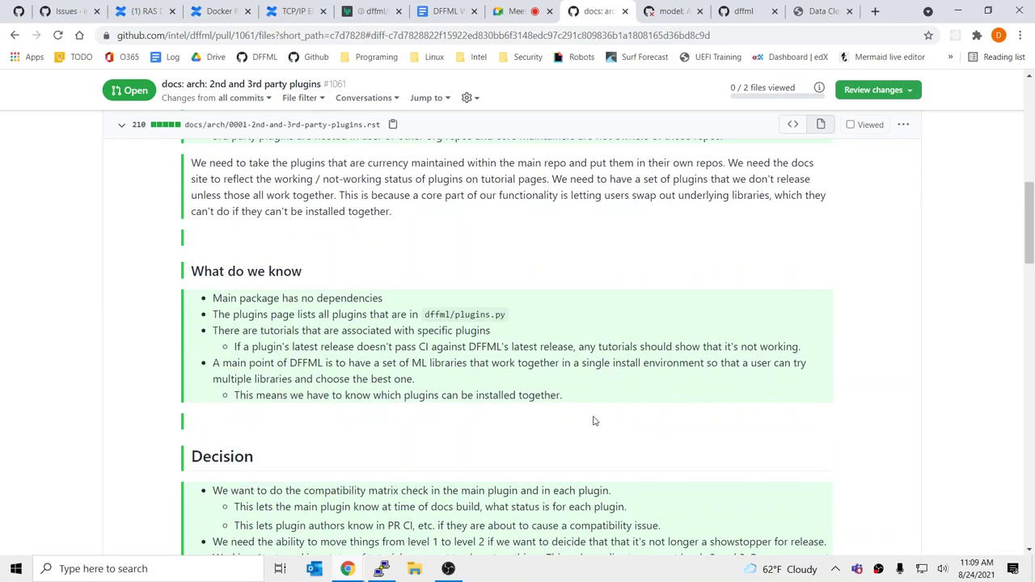
{"action": "scroll", "coordinate": [593, 421], "scroll_direction": "down", "scroll_amount": 2}
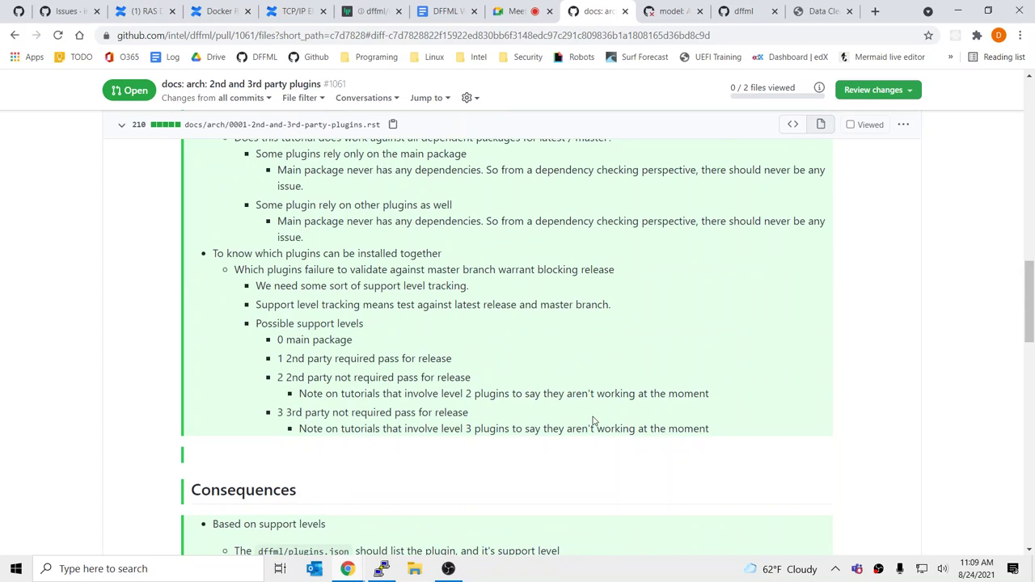
{"action": "scroll", "coordinate": [593, 421], "scroll_direction": "up", "scroll_amount": 6}
{"action": "left_click_drag", "start_coordinate": [341, 263], "coordinate": [636, 378]}
{"action": "scroll", "coordinate": [637, 378], "scroll_direction": "up", "scroll_amount": 1}
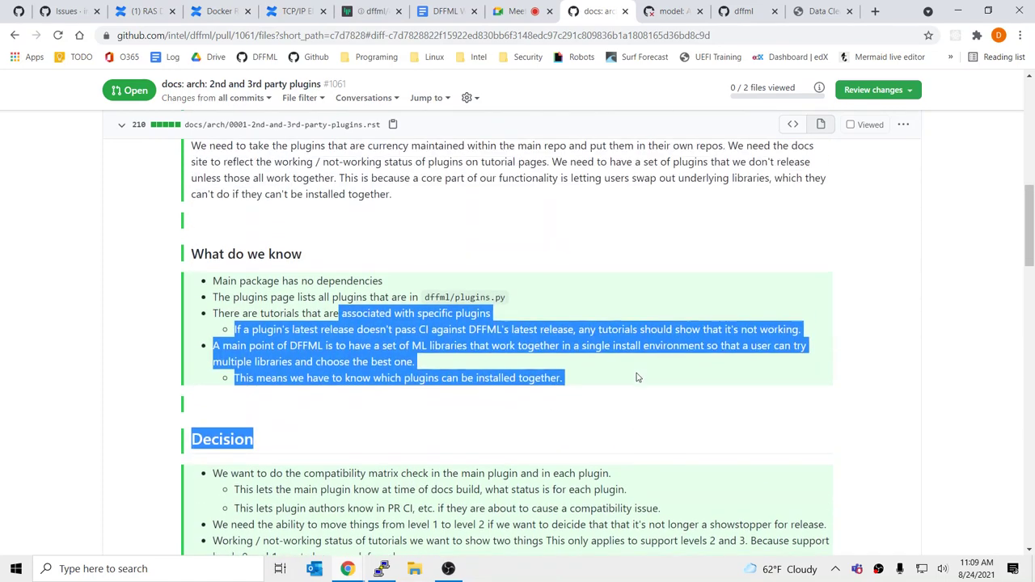
{"action": "scroll", "coordinate": [637, 378], "scroll_direction": "up", "scroll_amount": 5}
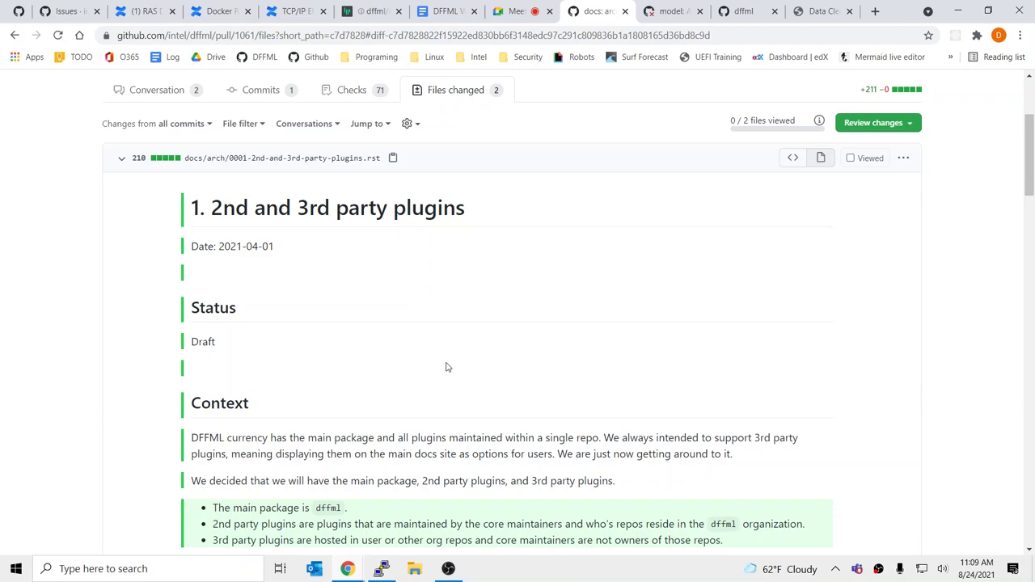
{"action": "scroll", "coordinate": [446, 367], "scroll_direction": "down", "scroll_amount": 10}
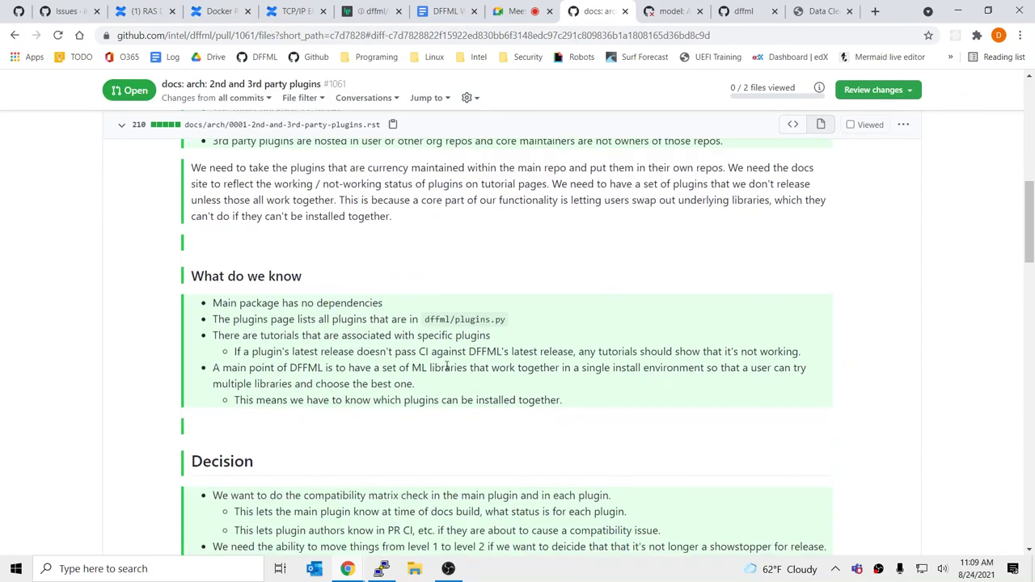
{"action": "scroll", "coordinate": [450, 370], "scroll_direction": "down", "scroll_amount": 11}
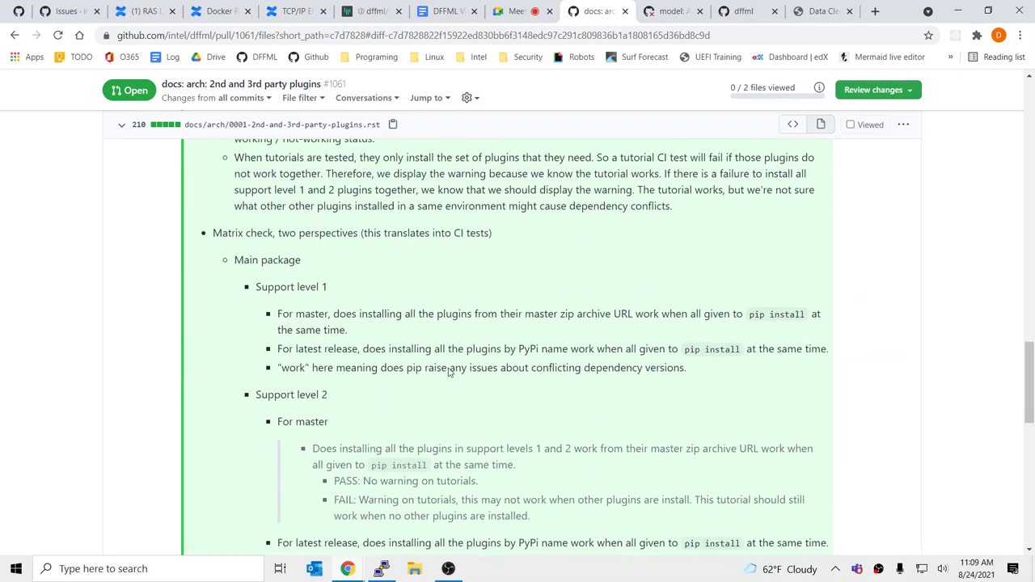
{"action": "scroll", "coordinate": [450, 372], "scroll_direction": "down", "scroll_amount": 3}
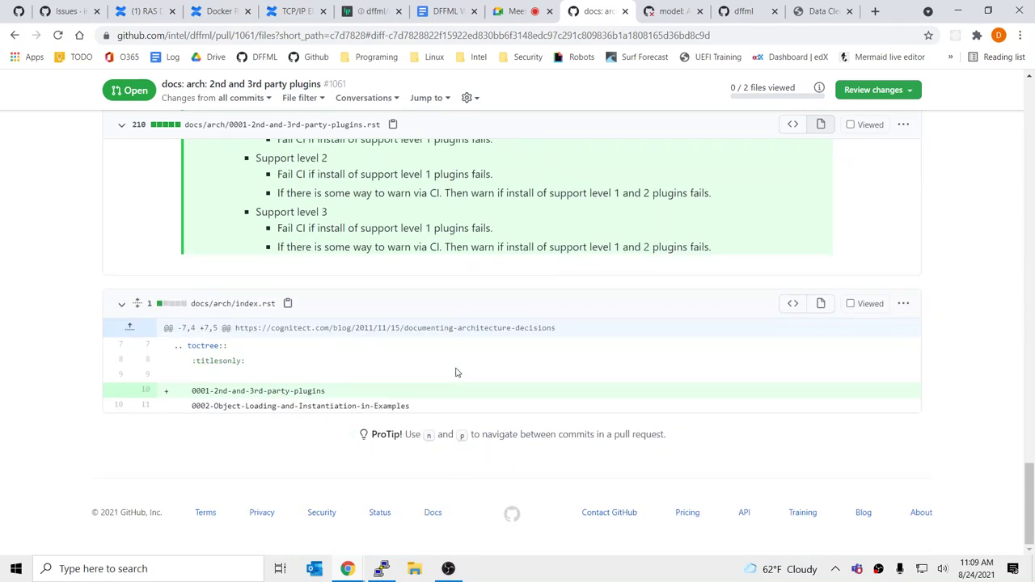
{"action": "scroll", "coordinate": [456, 372], "scroll_direction": "up", "scroll_amount": 8}
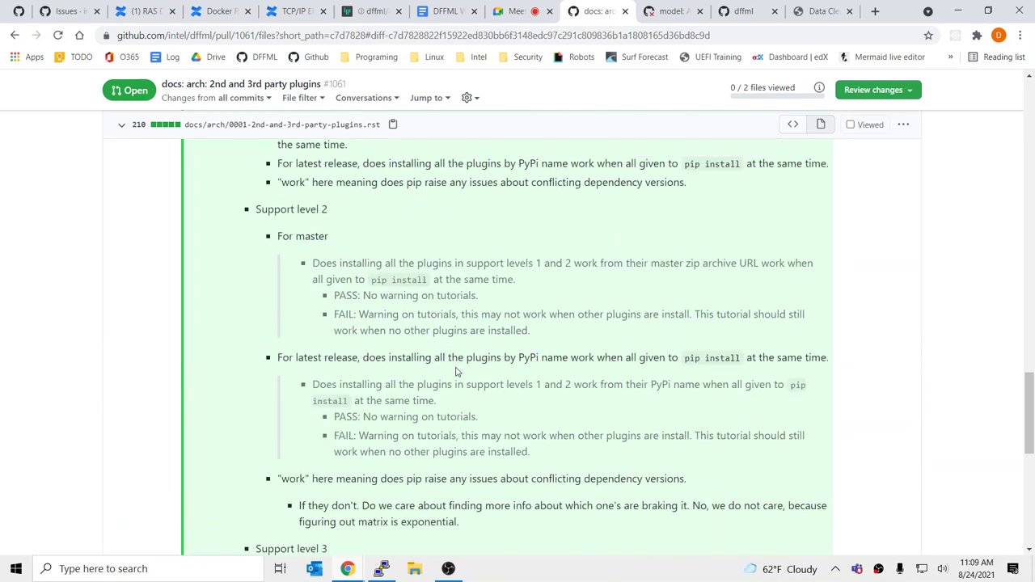
{"action": "scroll", "coordinate": [446, 384], "scroll_direction": "up", "scroll_amount": 2}
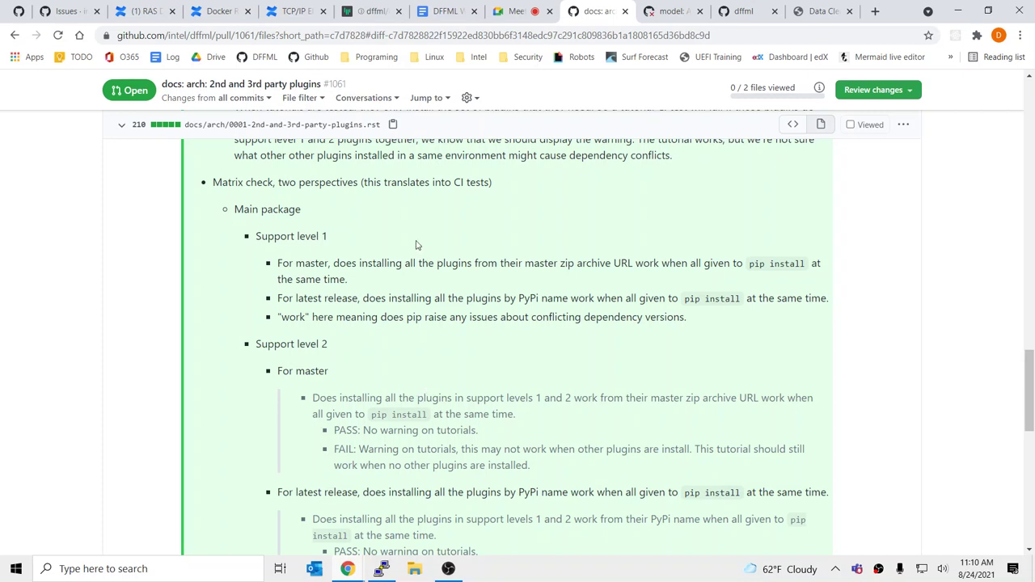
{"action": "left_click_drag", "start_coordinate": [304, 240], "coordinate": [250, 241]}
{"action": "left_click", "coordinate": [250, 240]}
{"action": "scroll", "coordinate": [313, 267], "scroll_direction": "up", "scroll_amount": 7}
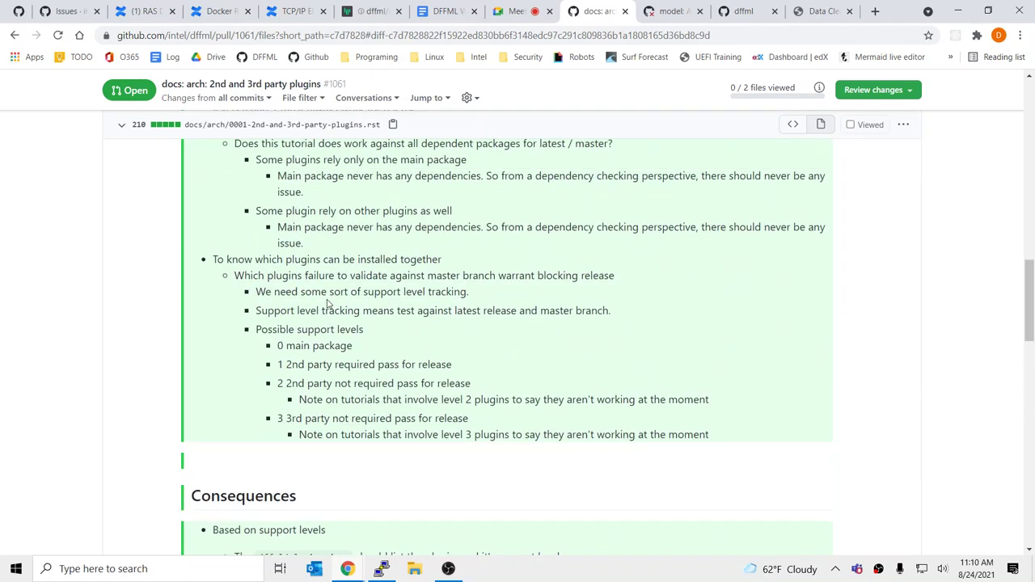
{"action": "scroll", "coordinate": [328, 304], "scroll_direction": "up", "scroll_amount": 3}
{"action": "scroll", "coordinate": [330, 331], "scroll_direction": "down", "scroll_amount": 3}
{"action": "left_click_drag", "start_coordinate": [275, 366], "coordinate": [483, 370]}
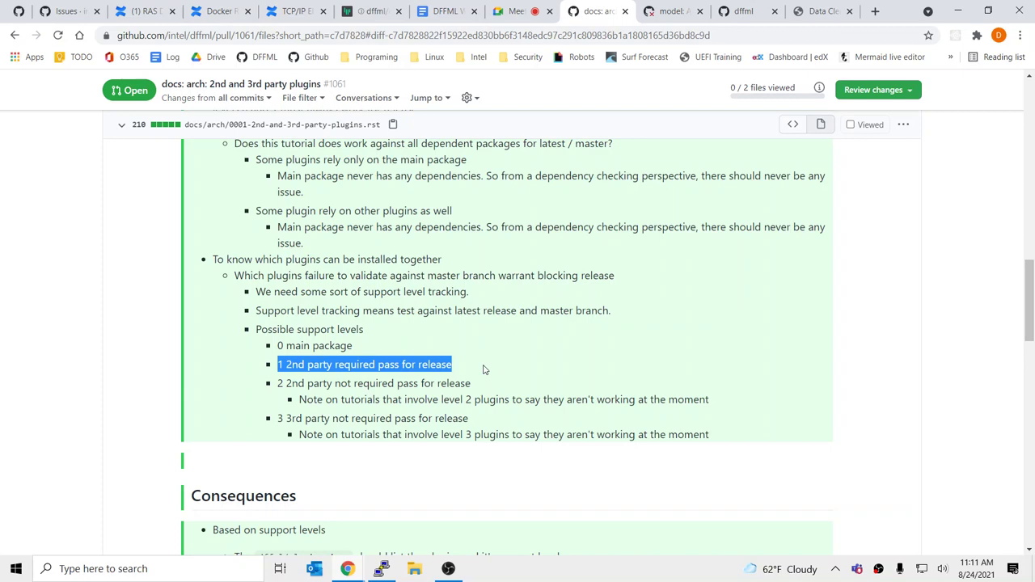
{"action": "left_click", "coordinate": [527, 267]}
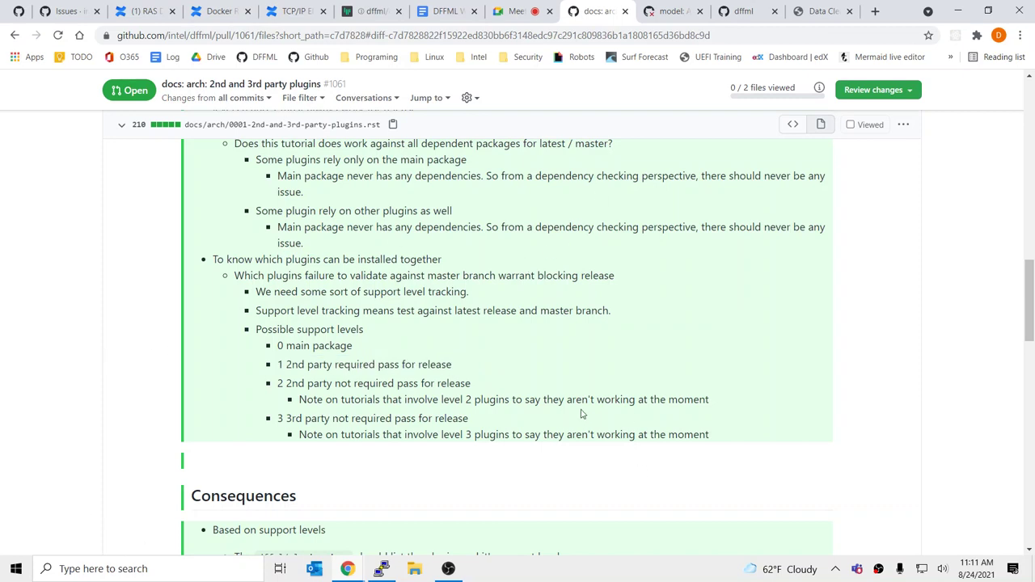
{"action": "triple_click", "coordinate": [528, 386]}
{"action": "left_click", "coordinate": [534, 371]}
{"action": "triple_click", "coordinate": [726, 389]}
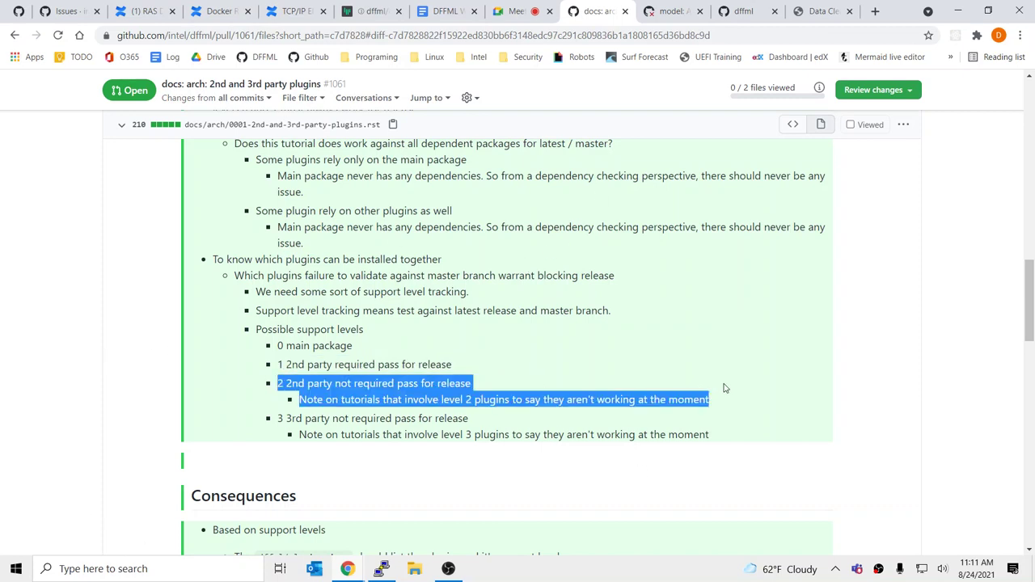
{"action": "left_click", "coordinate": [725, 389]}
{"action": "triple_click", "coordinate": [726, 402]}
{"action": "left_click", "coordinate": [730, 377]}
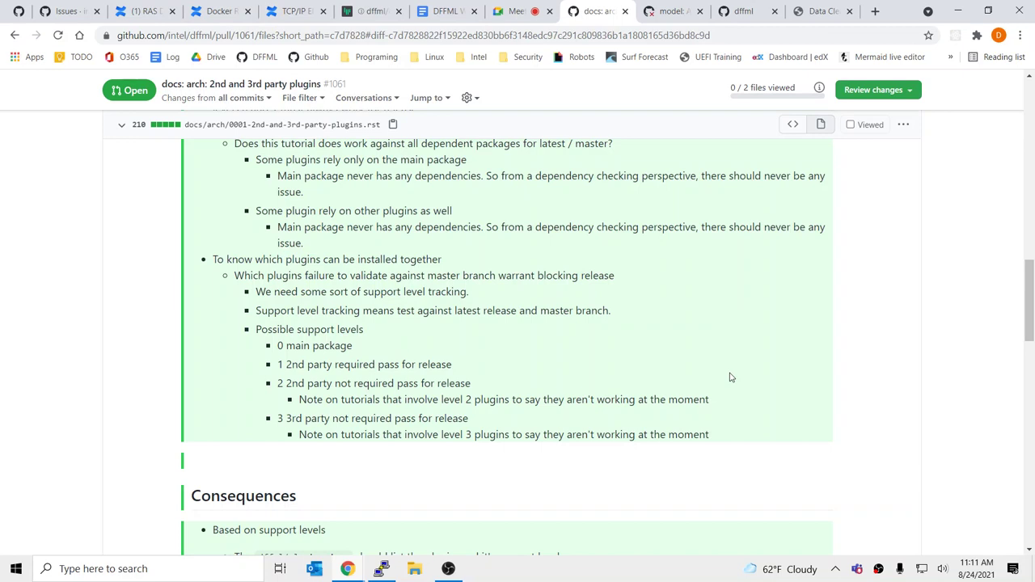
{"action": "double_click", "coordinate": [279, 365]}
{"action": "left_click_drag", "start_coordinate": [305, 364], "coordinate": [486, 368]}
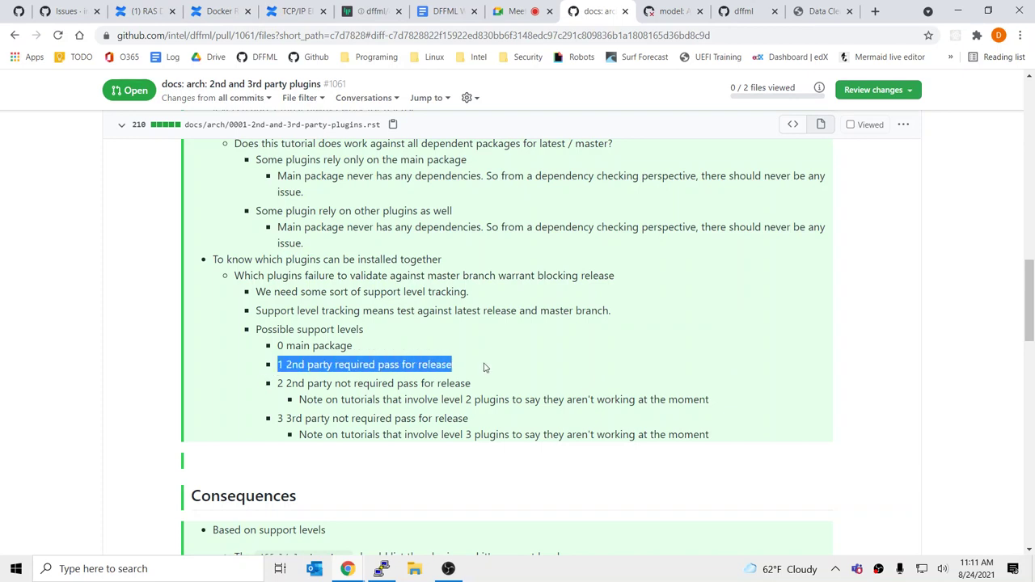
{"action": "left_click", "coordinate": [485, 368]}
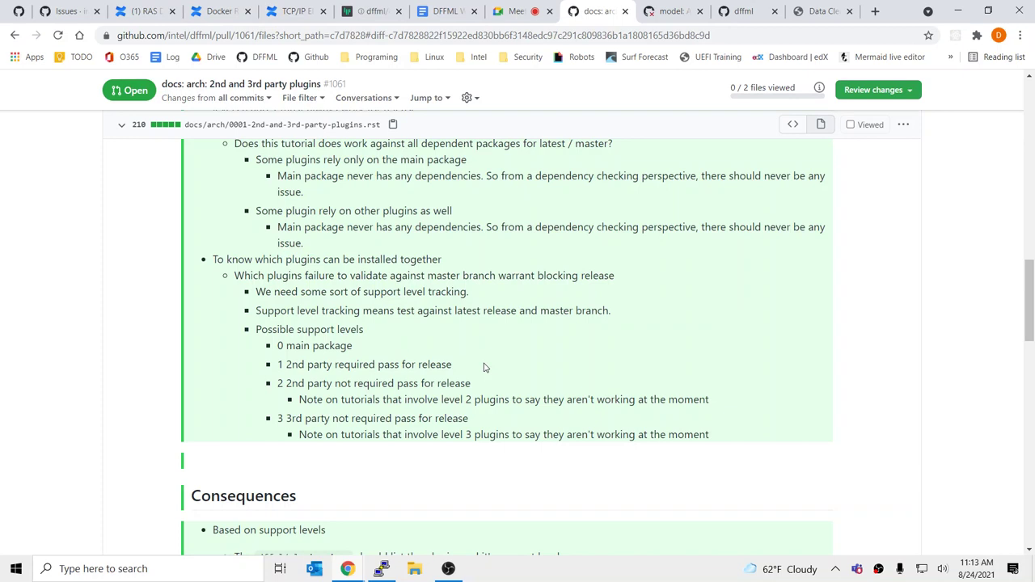
{"action": "left_click", "coordinate": [740, 10]}
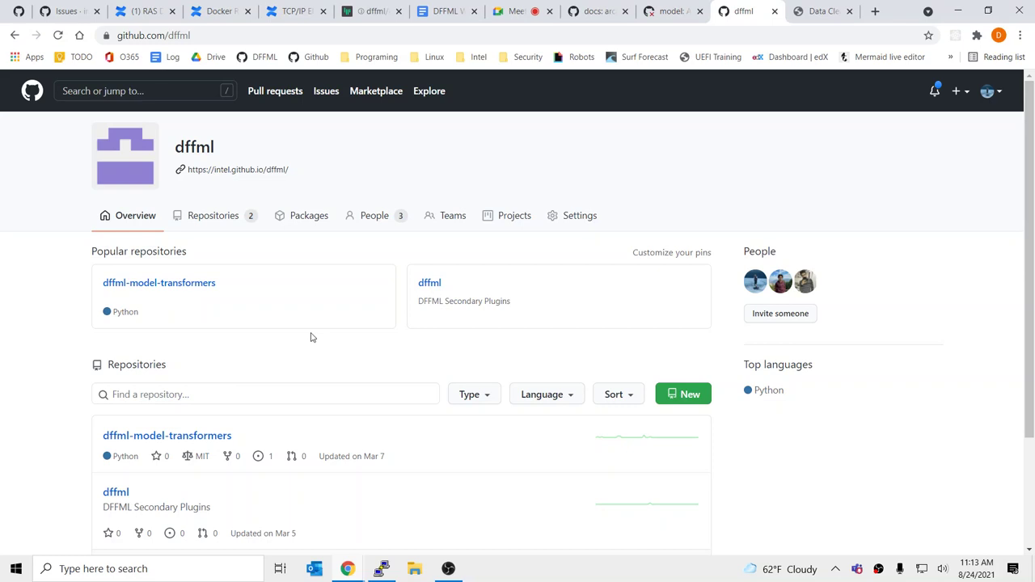
{"action": "middle_click", "coordinate": [185, 437]}
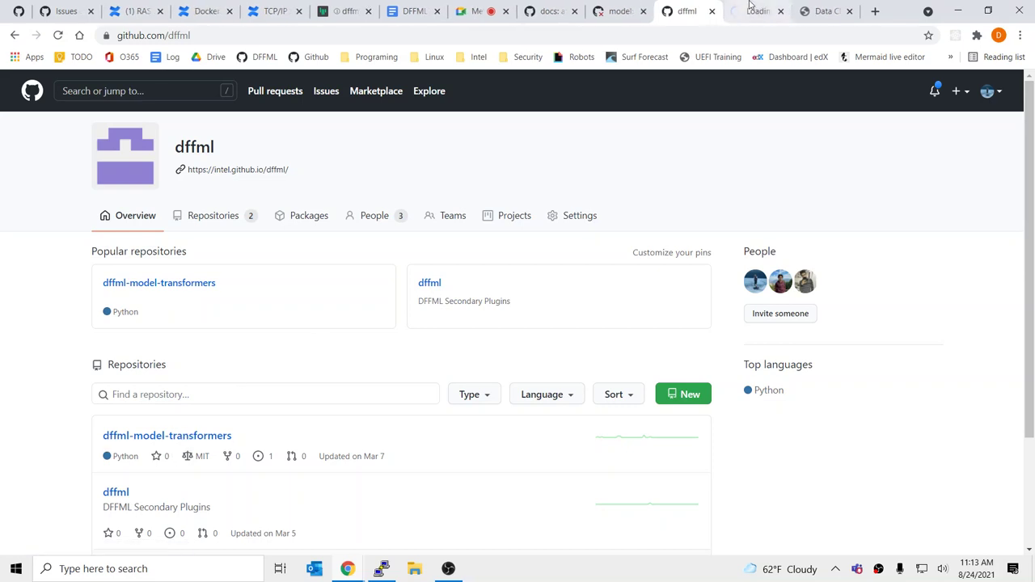
{"action": "left_click", "coordinate": [734, 10]}
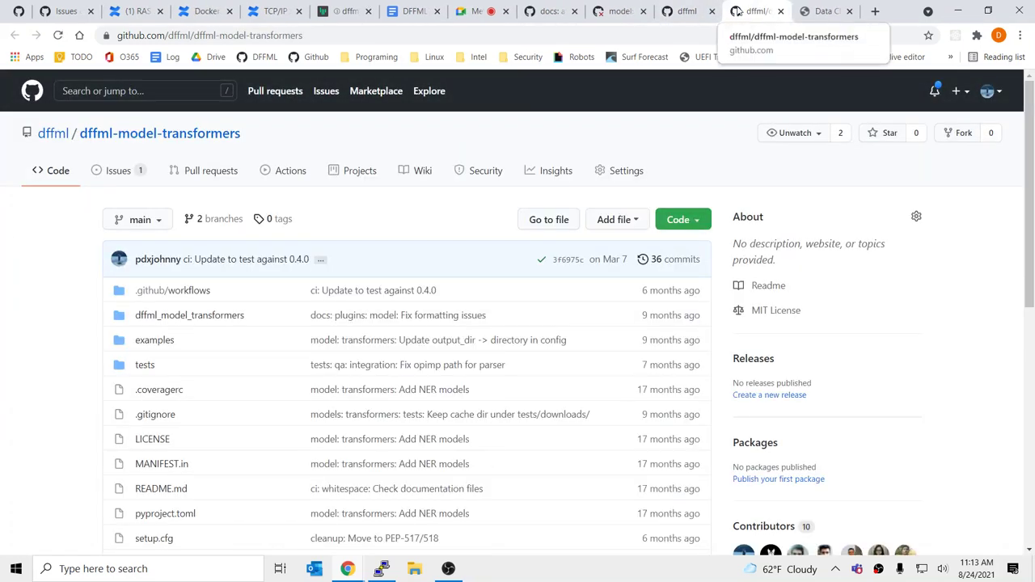
{"action": "middle_click", "coordinate": [734, 10]}
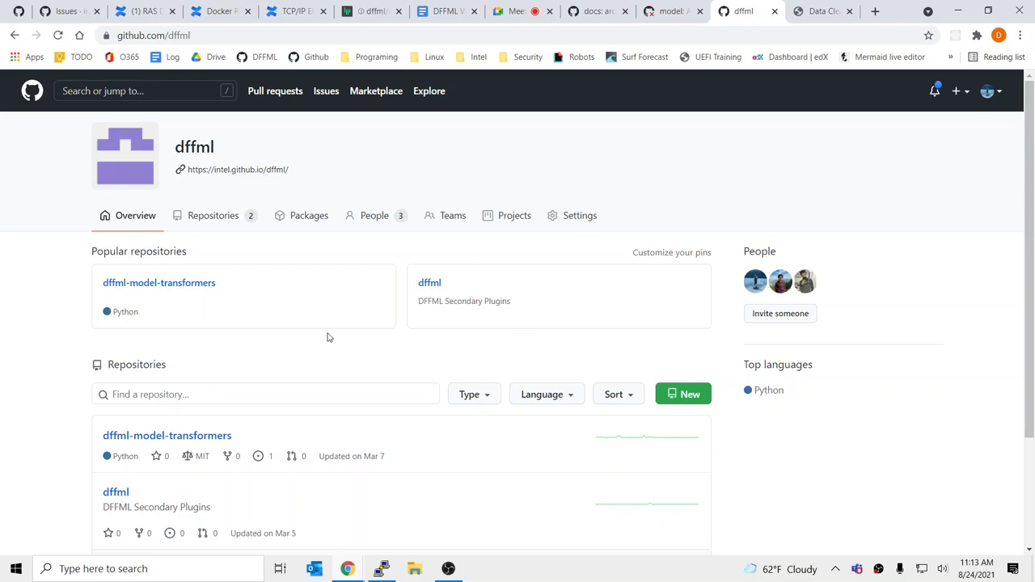
{"action": "left_click", "coordinate": [697, 8]}
{"action": "left_click", "coordinate": [728, 10]}
{"action": "left_click", "coordinate": [665, 8]}
{"action": "left_click", "coordinate": [606, 10]}
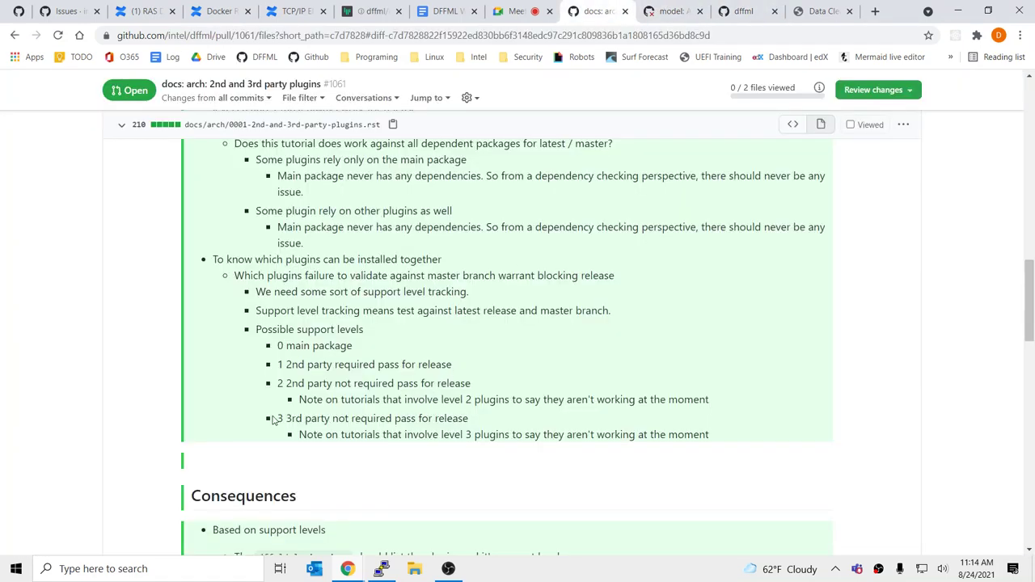
{"action": "left_click_drag", "start_coordinate": [275, 418], "coordinate": [510, 435]}
{"action": "left_click", "coordinate": [510, 435]}
{"action": "left_click_drag", "start_coordinate": [275, 364], "coordinate": [454, 366]}
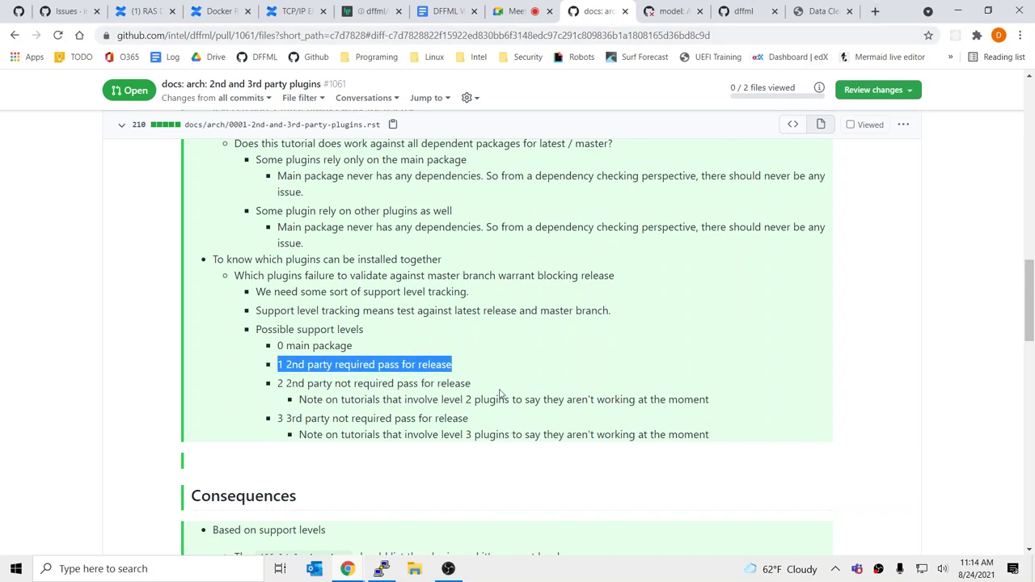
{"action": "left_click", "coordinate": [500, 394]}
{"action": "left_click_drag", "start_coordinate": [306, 365], "coordinate": [623, 426]}
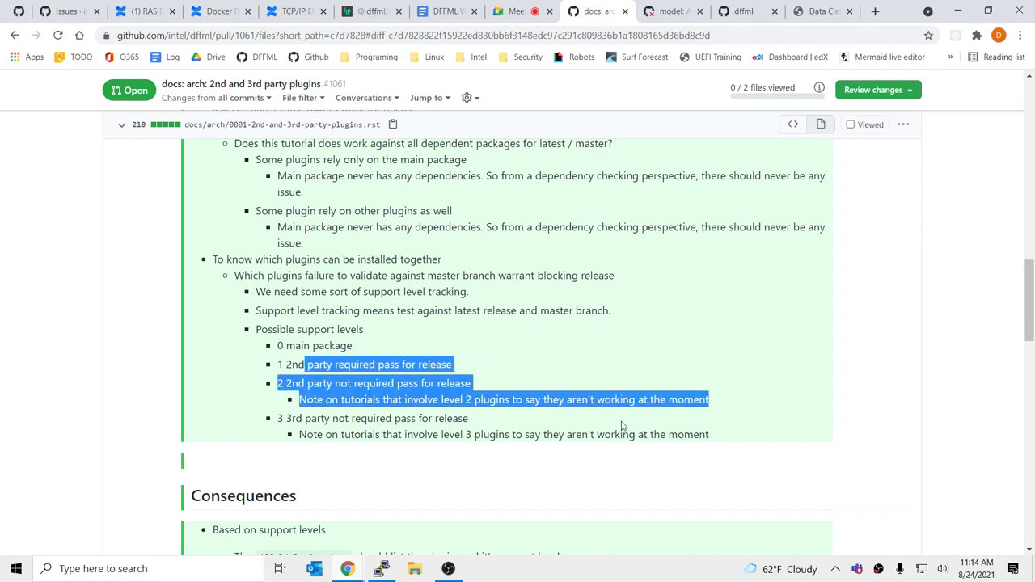
{"action": "left_click", "coordinate": [622, 425]}
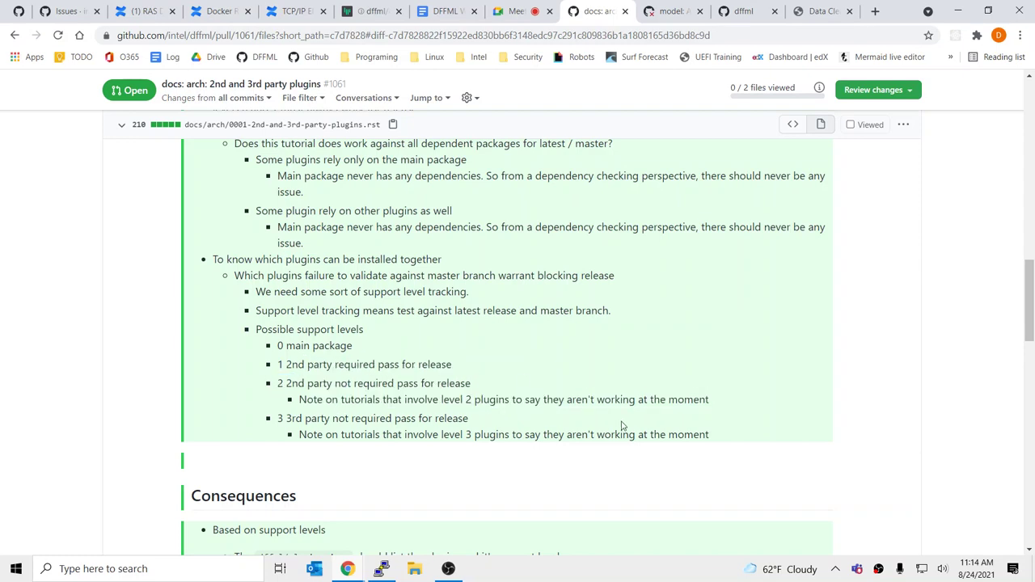